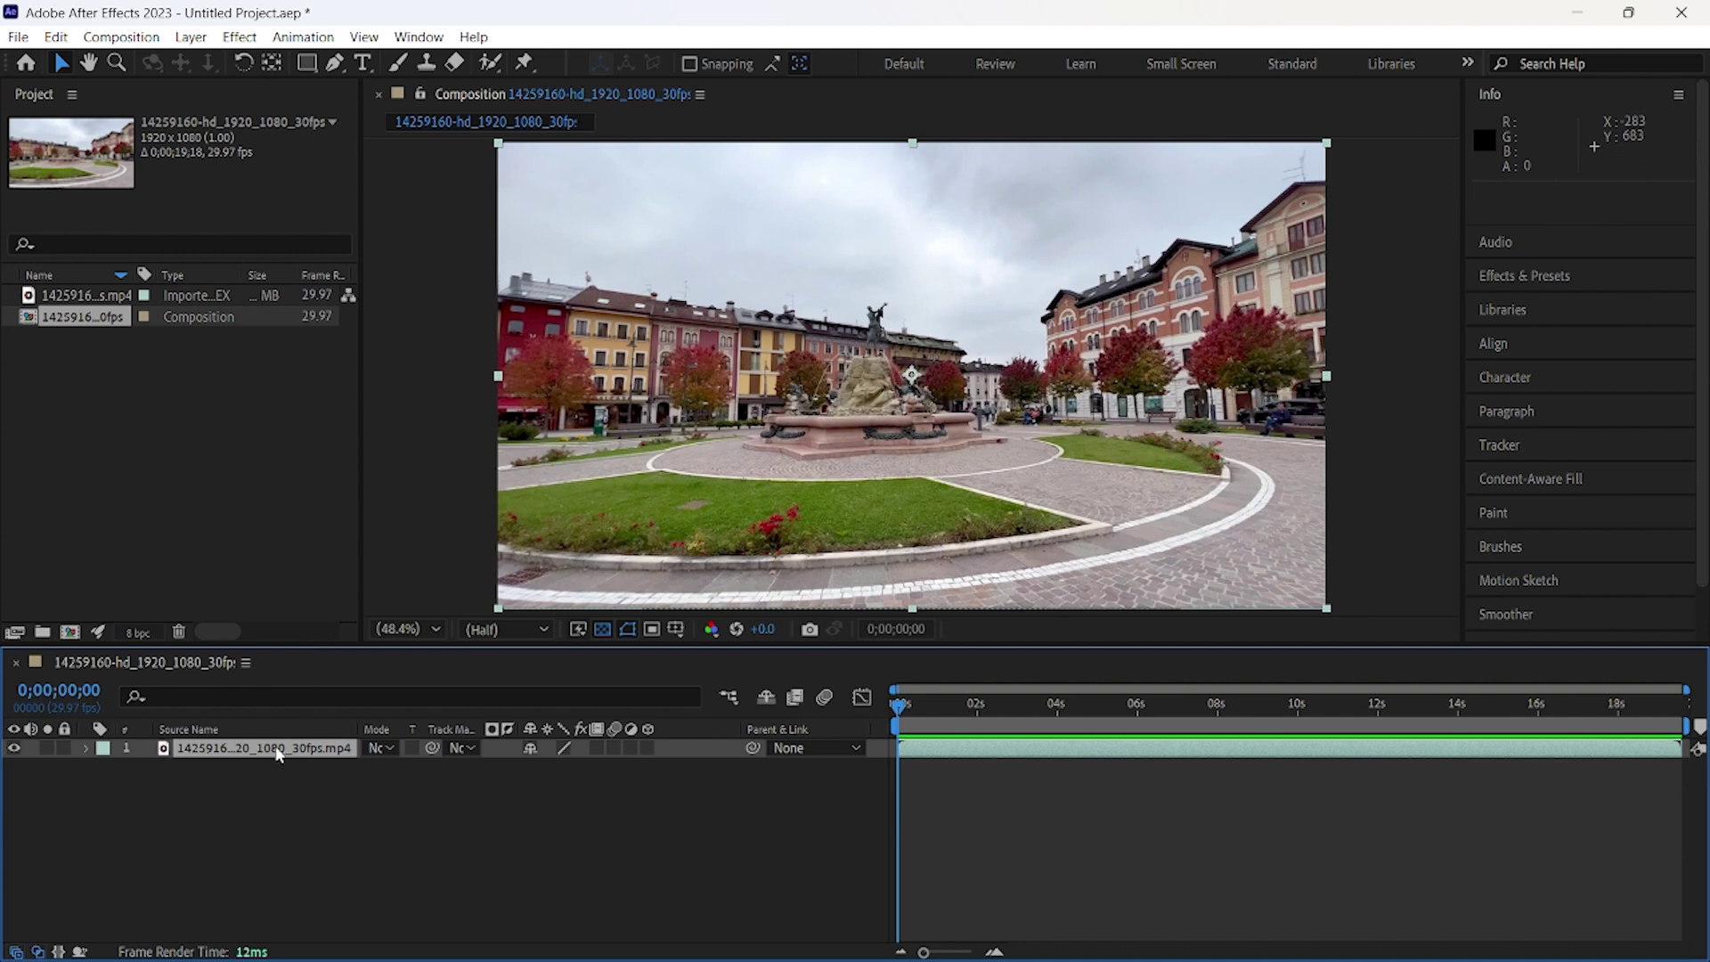
Run camera tracking on the selected fountain square footage layer.
{"action": "left_click", "coordinate": [1523, 440]}
{"action": "left_click", "coordinate": [1554, 366]}
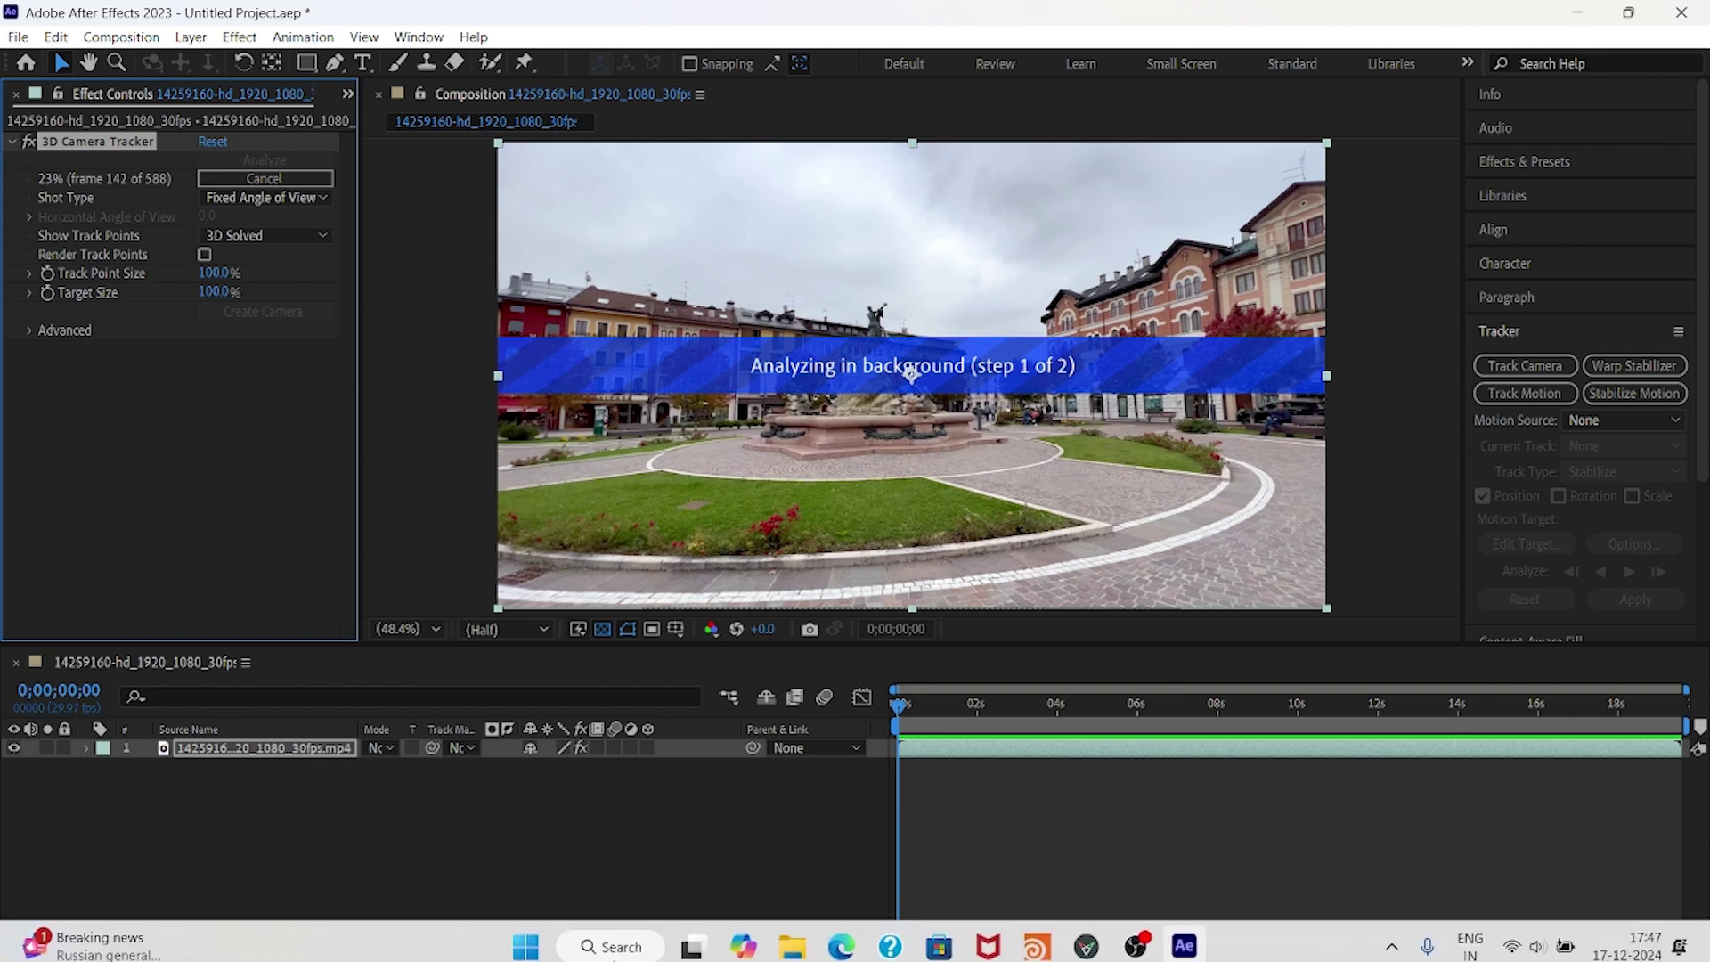
Launch Blender 3.6, dismiss the splash screen and delete the default camera, cube and light.
{"action": "left_click", "coordinate": [611, 946]}
{"action": "type", "text": "b"}
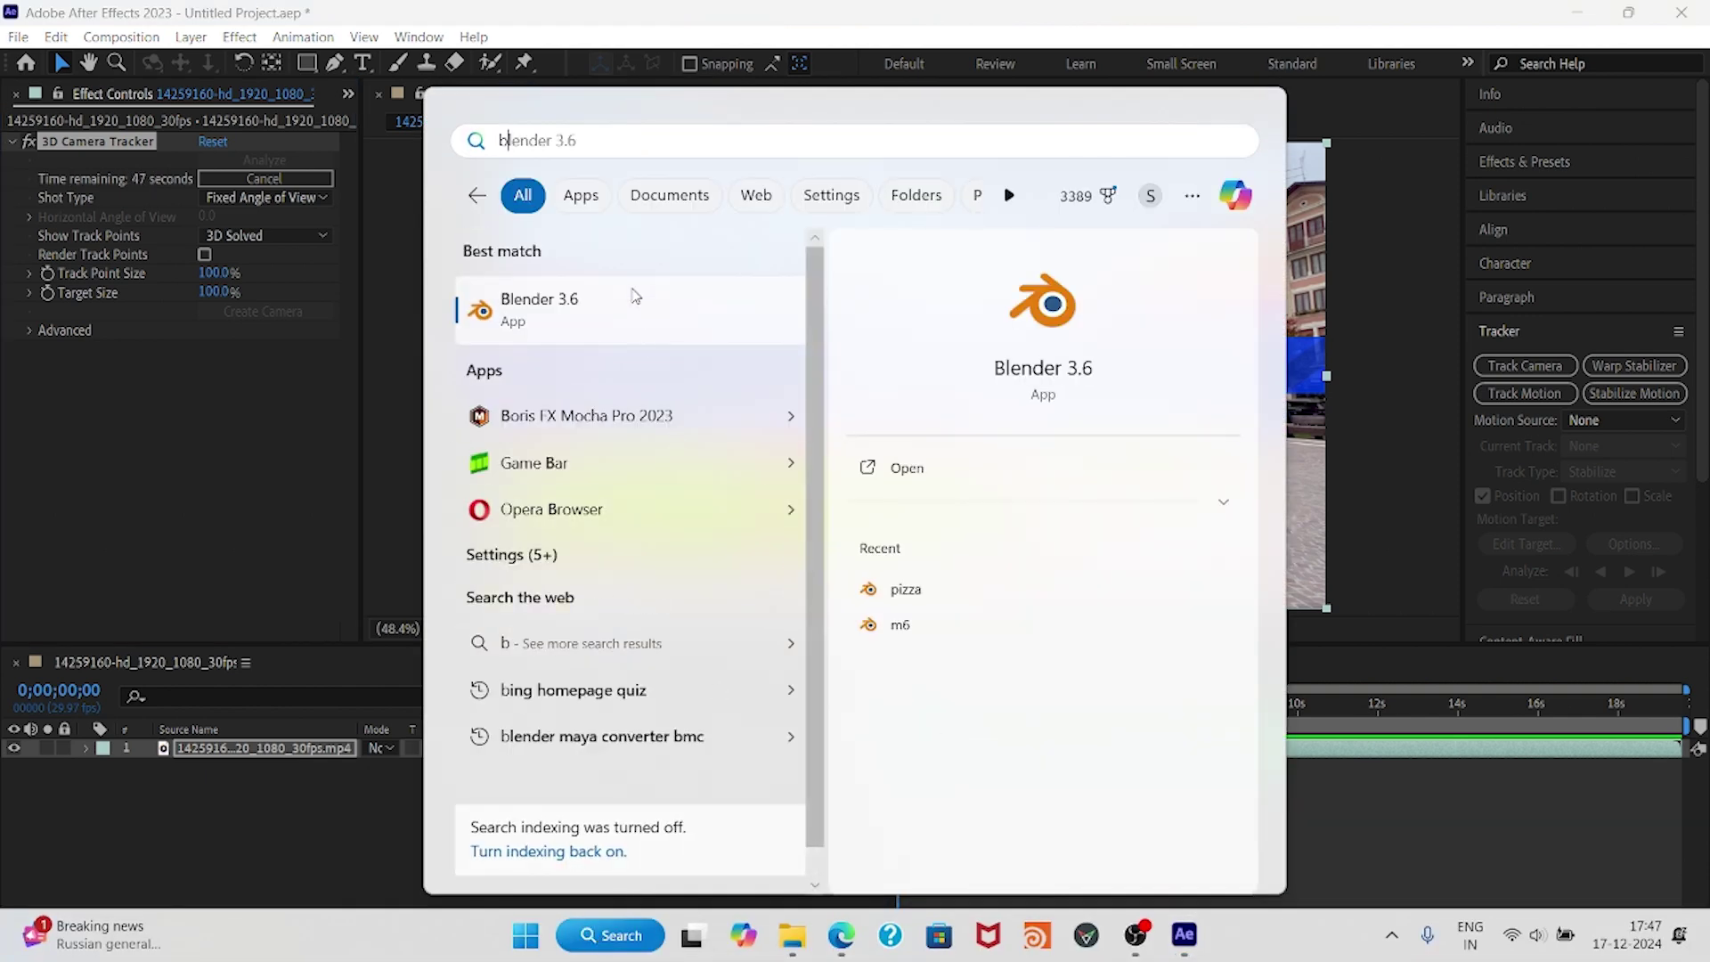
{"action": "left_click", "coordinate": [634, 295]}
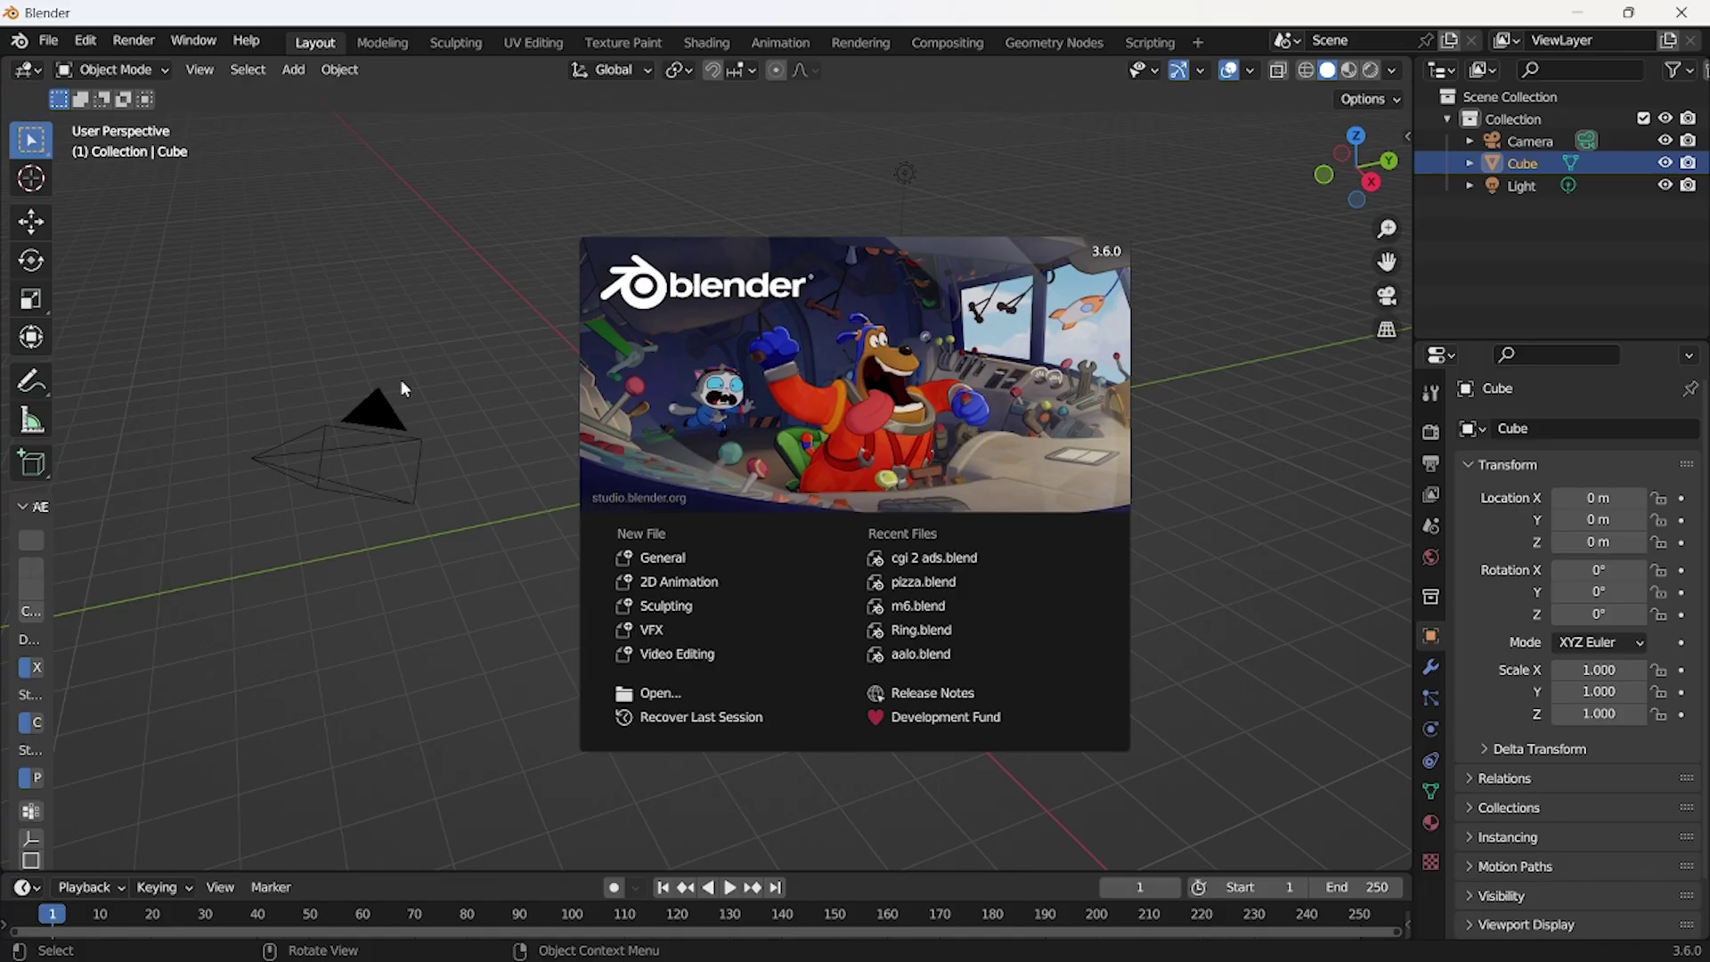
{"action": "left_click", "coordinate": [433, 333]}
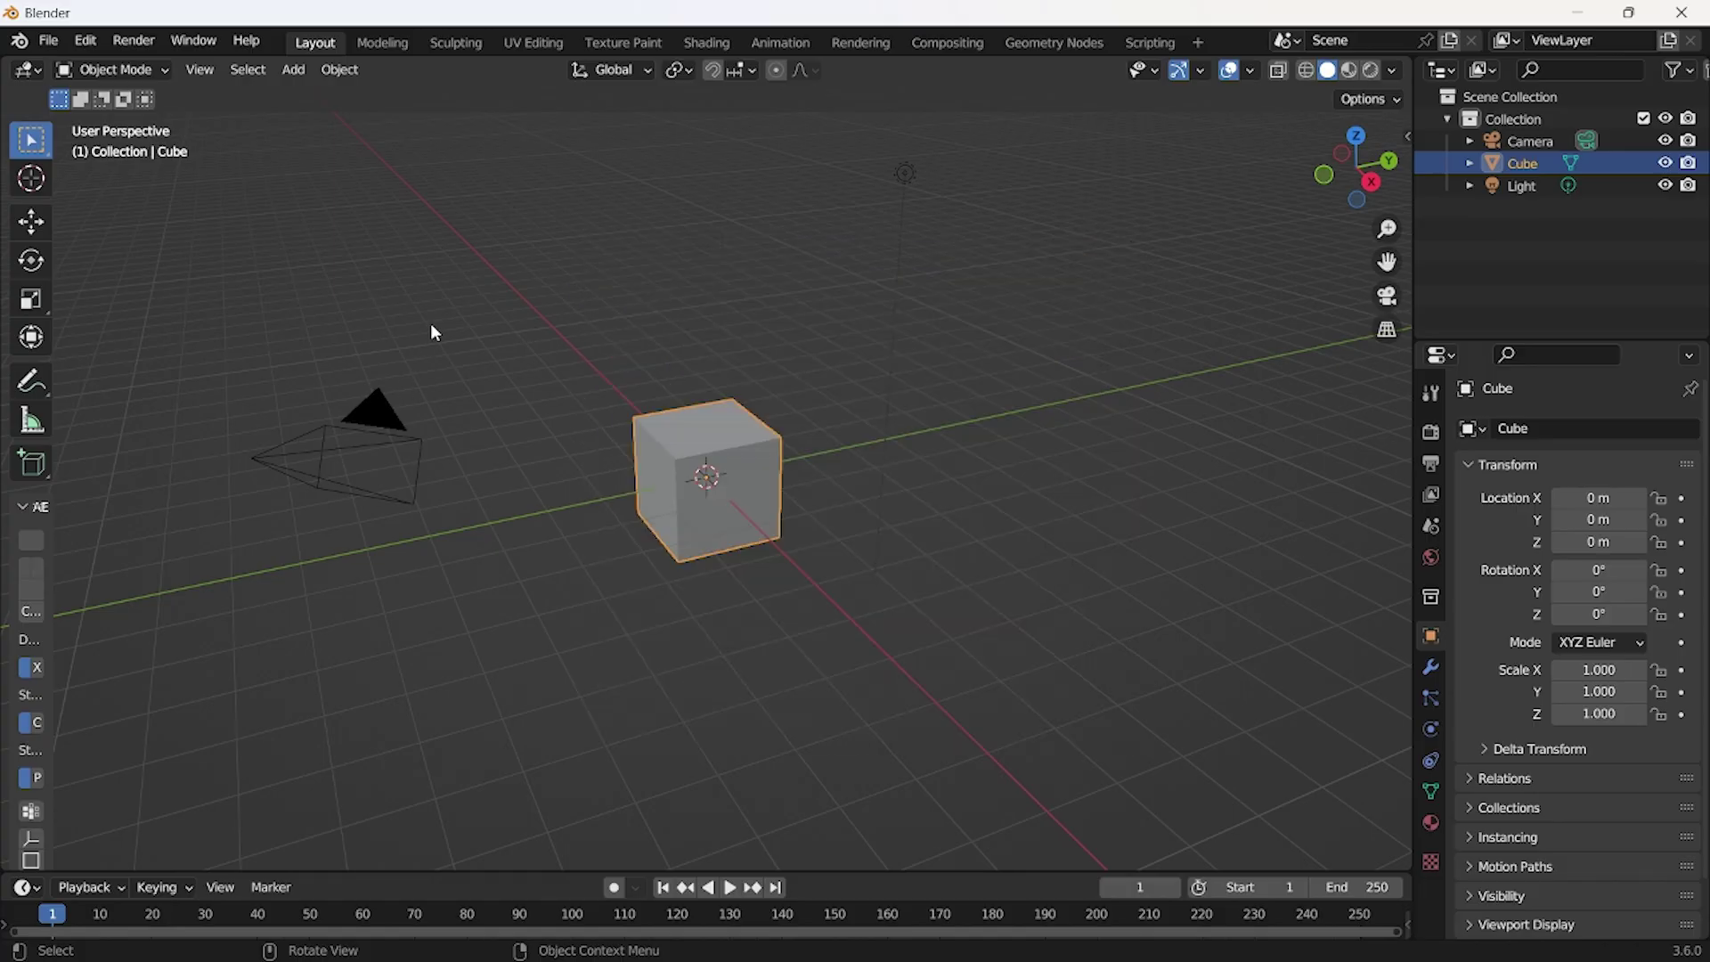
{"action": "left_click_drag", "start_coordinate": [297, 235], "coordinate": [1187, 570]}
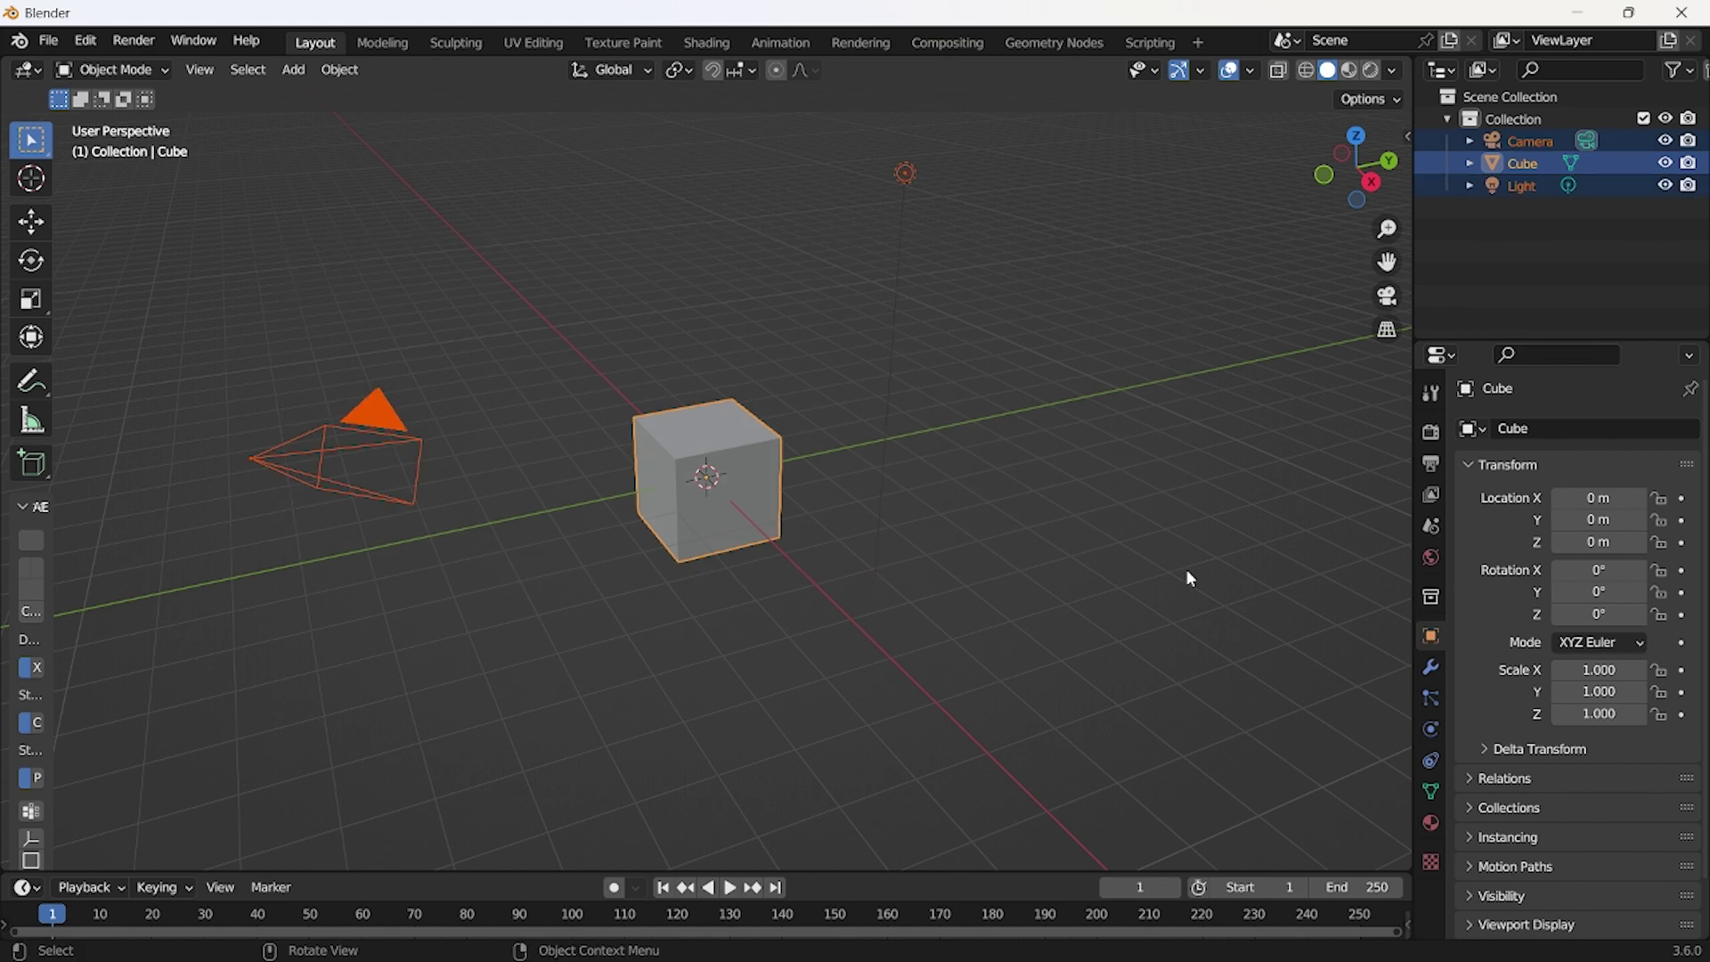
{"action": "key", "text": "Delete"}
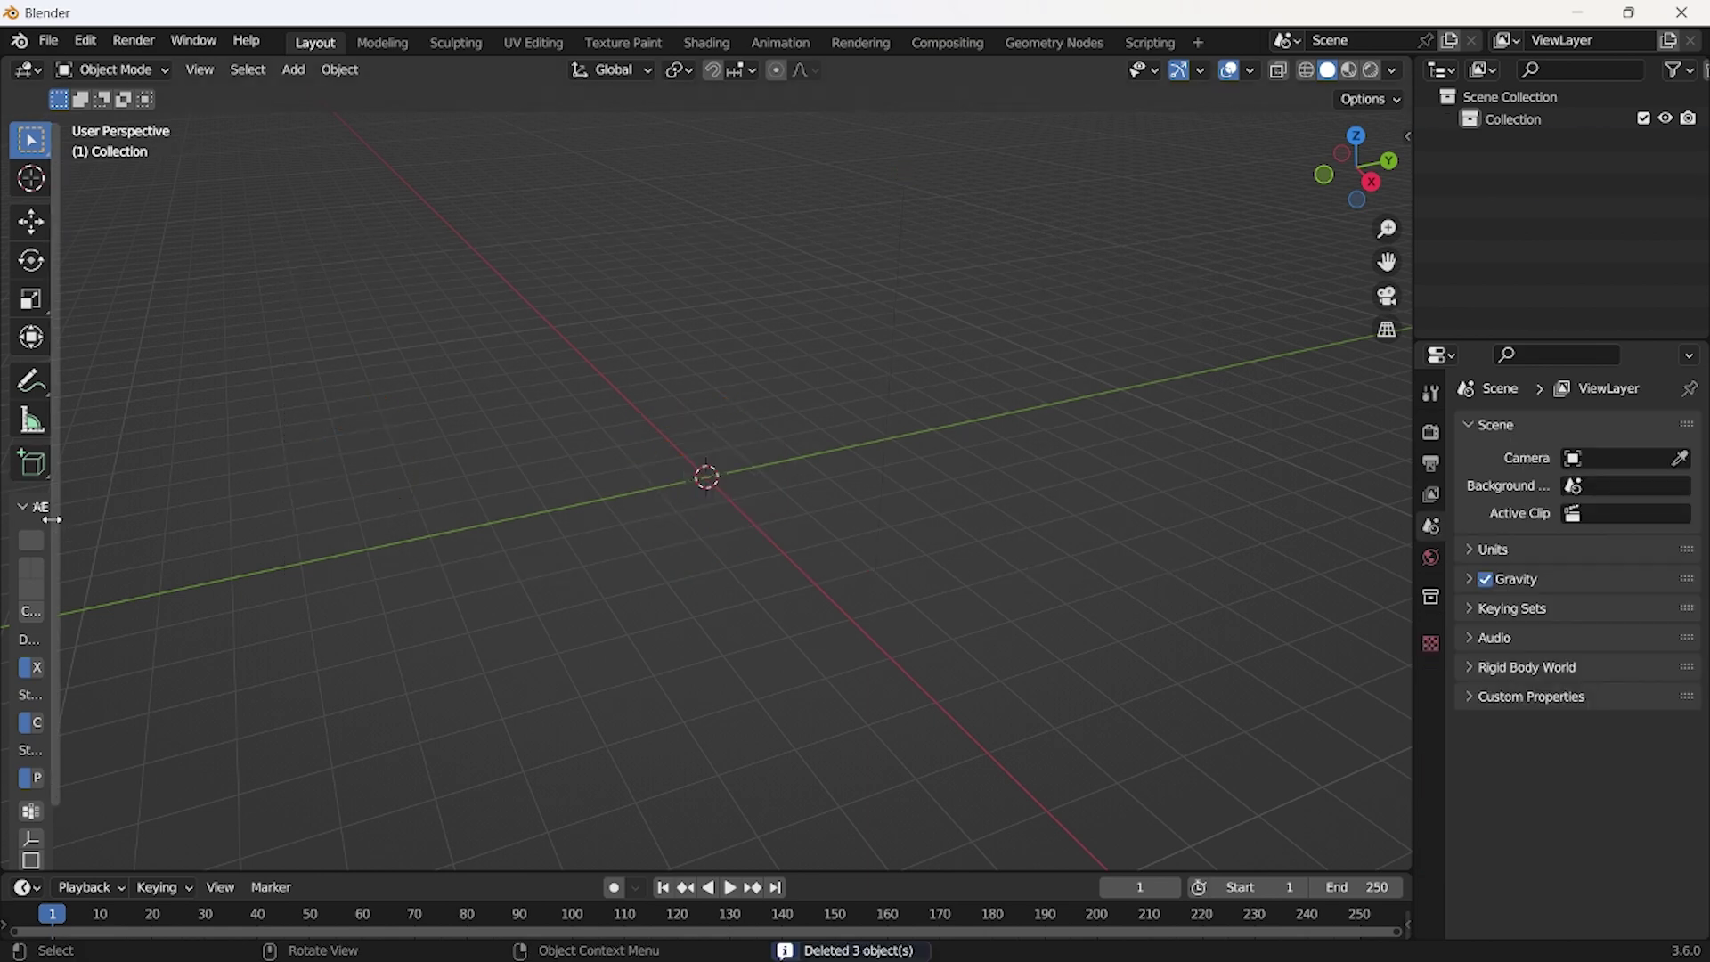
Widen the viewport tool shelf until tool labels are readable, and collapse the AE2Blend section.
{"action": "left_click_drag", "start_coordinate": [52, 520], "coordinate": [176, 511]}
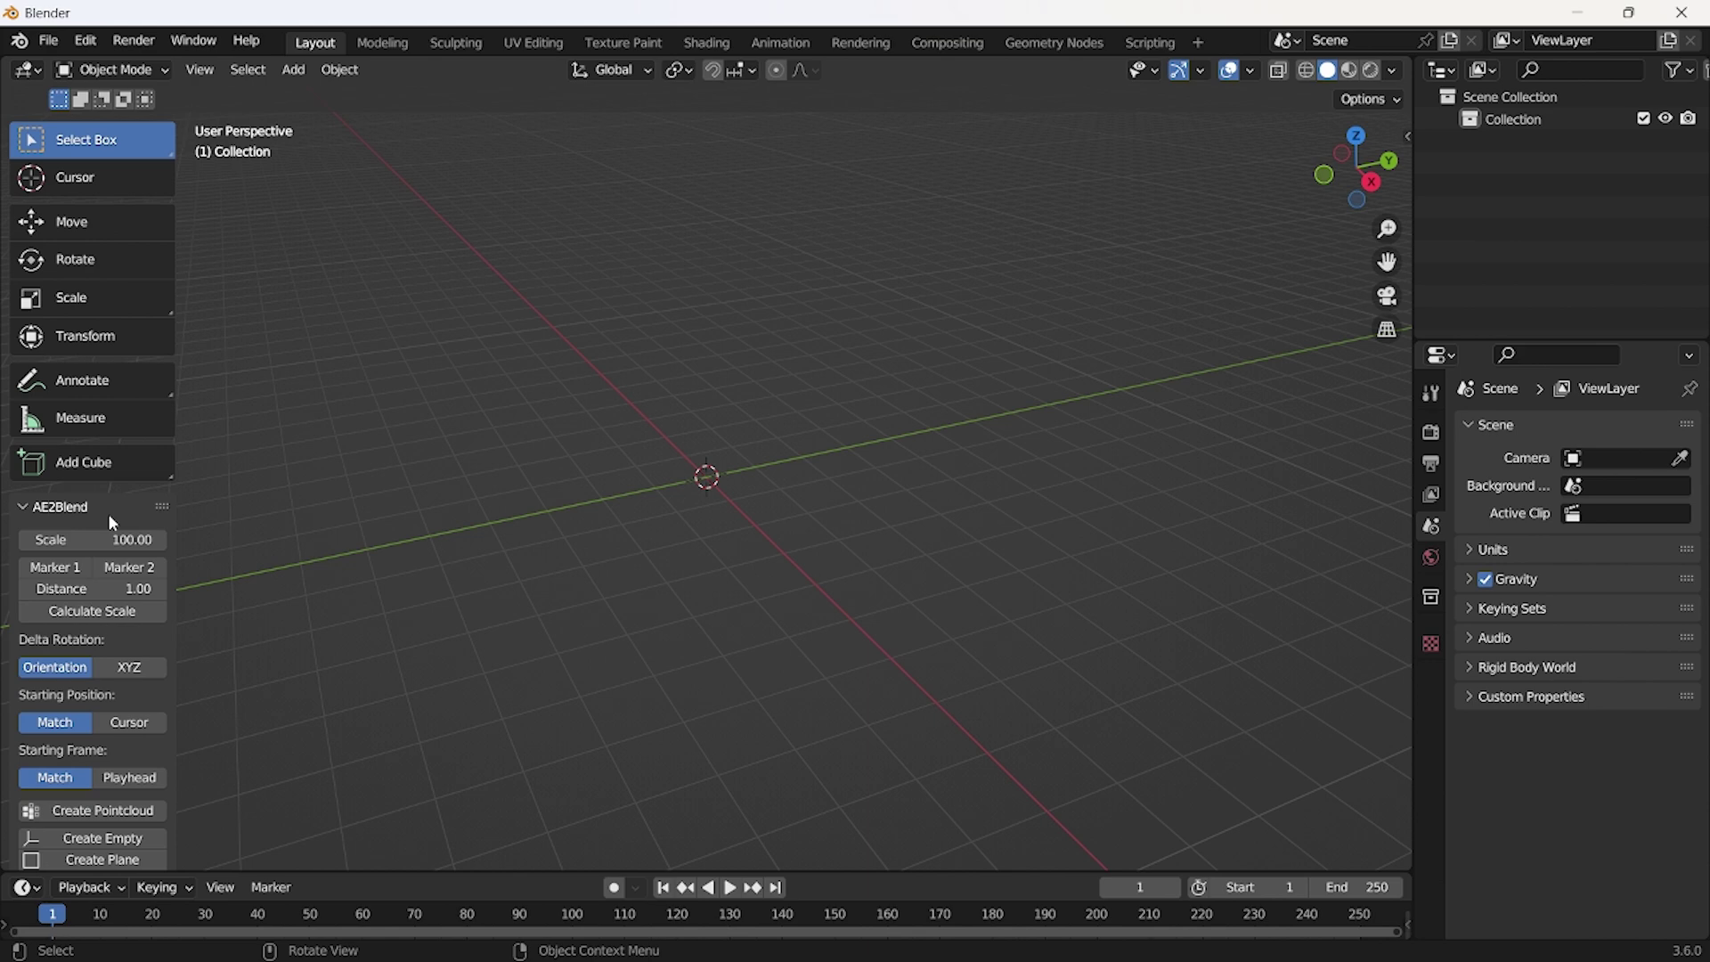
{"action": "left_click", "coordinate": [30, 508]}
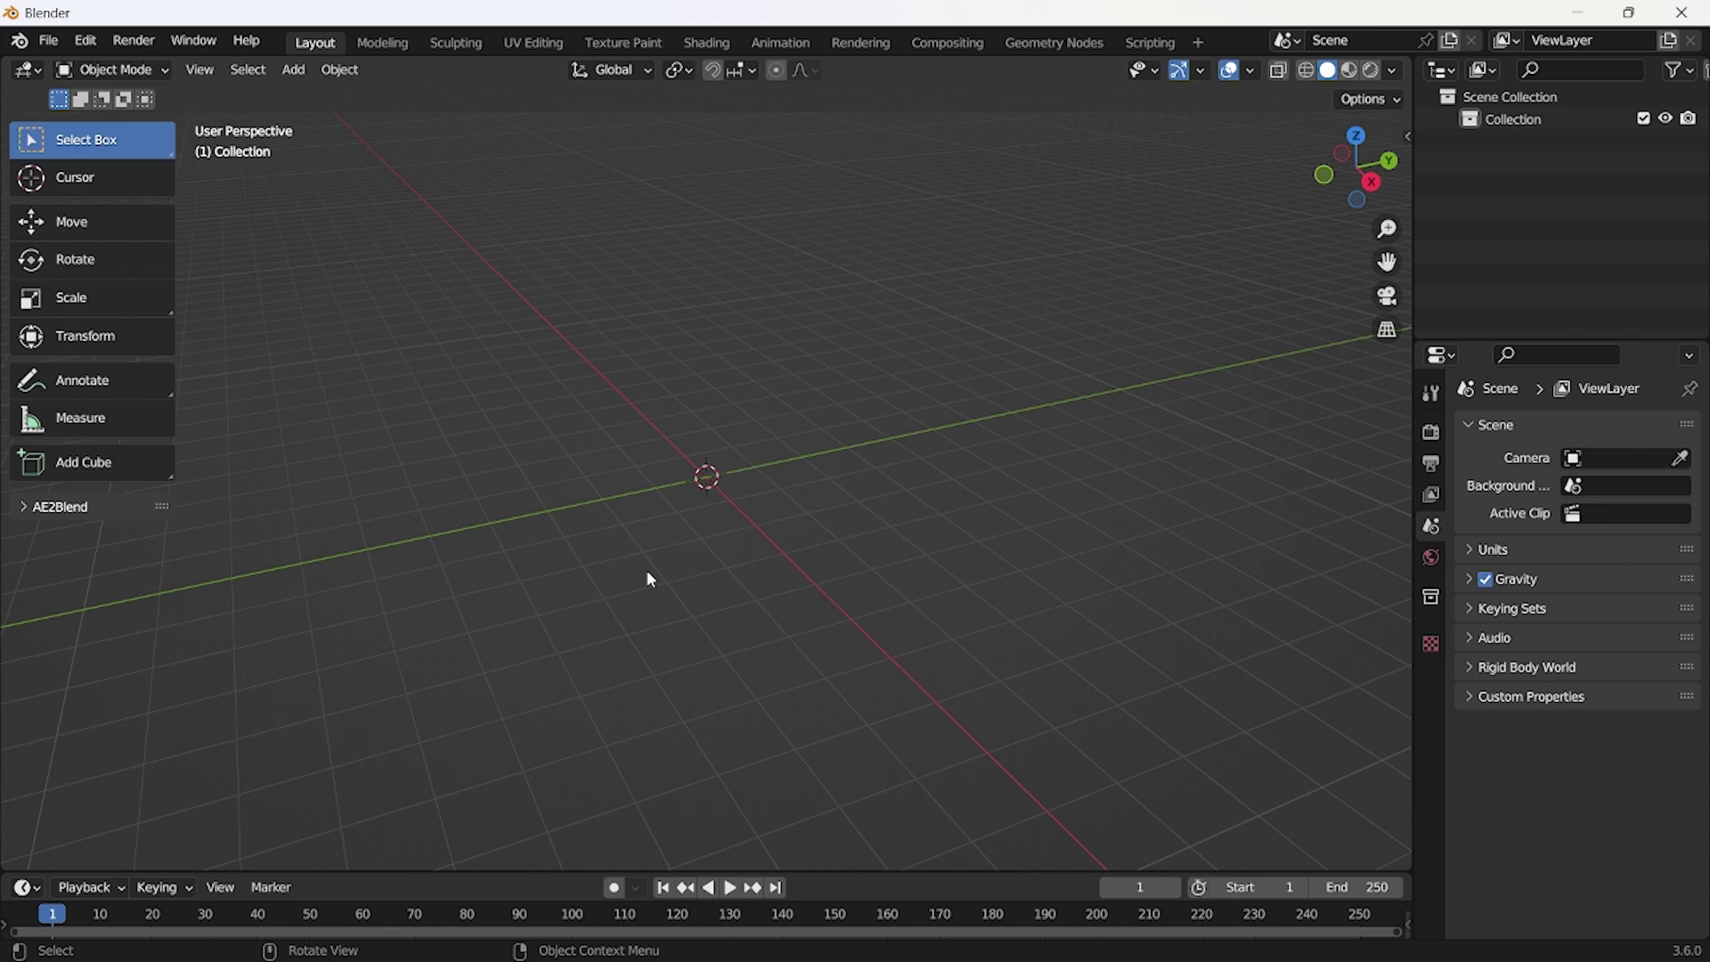
Switch to After Effects and move the current time to 0;00;05;06, checking the track points on the paving.
{"action": "mouse_move", "coordinate": [866, 944]}
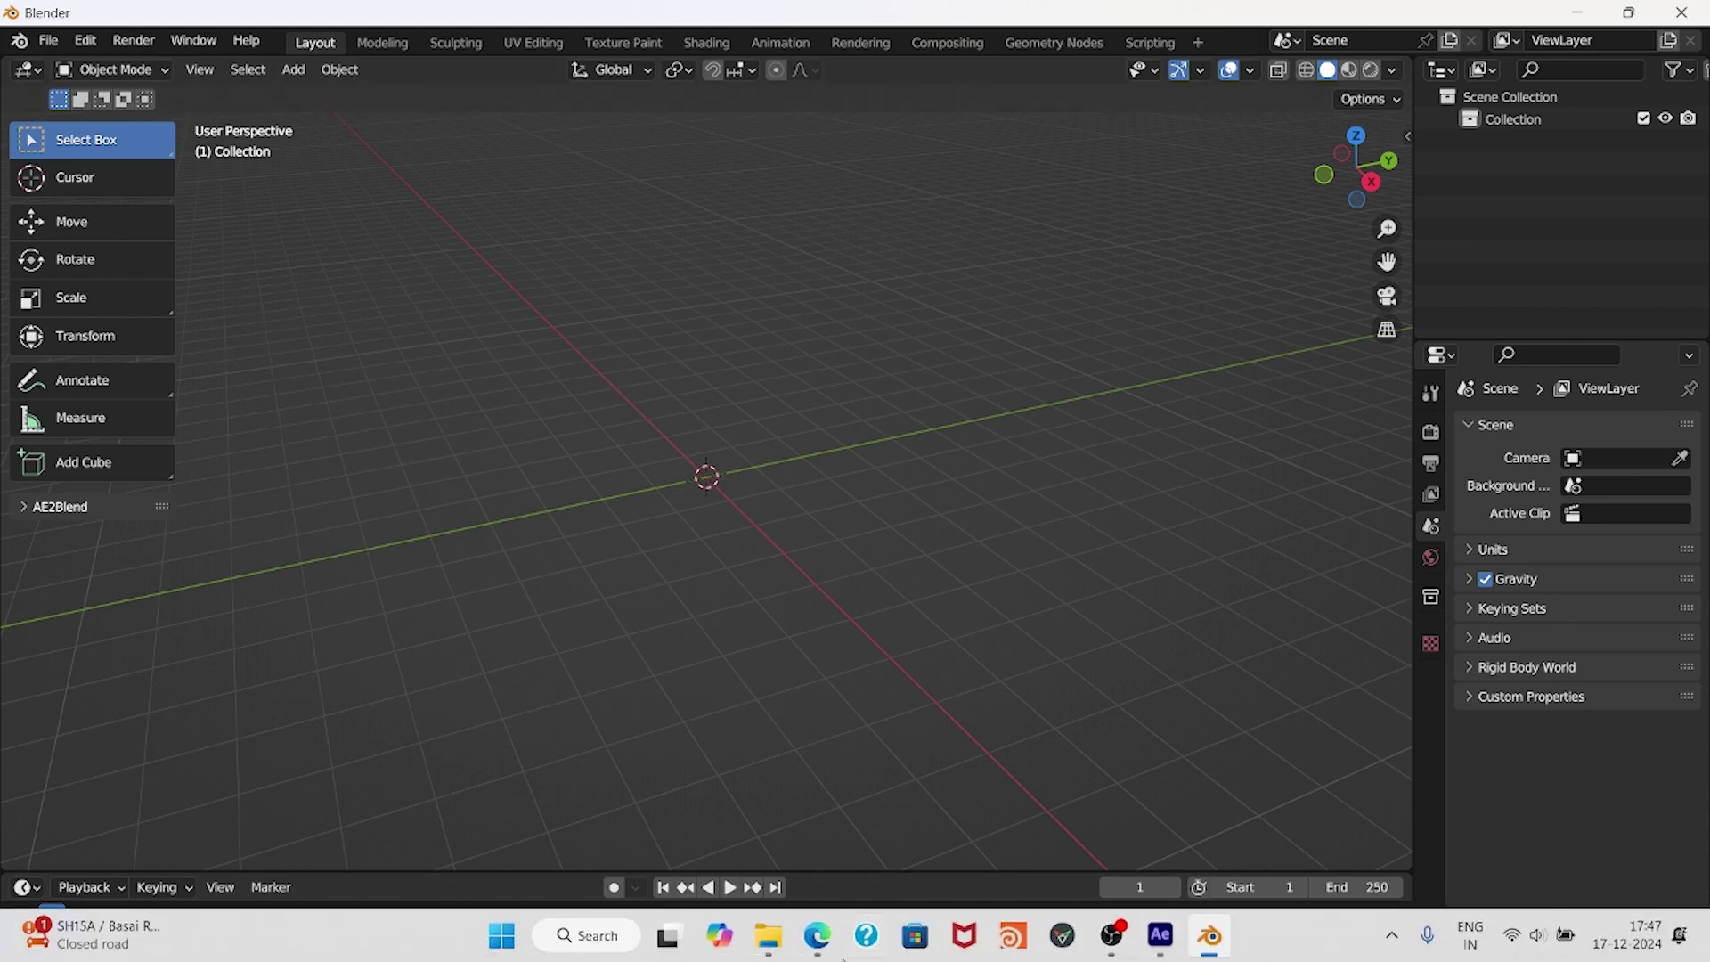
{"action": "left_click", "coordinate": [1160, 937]}
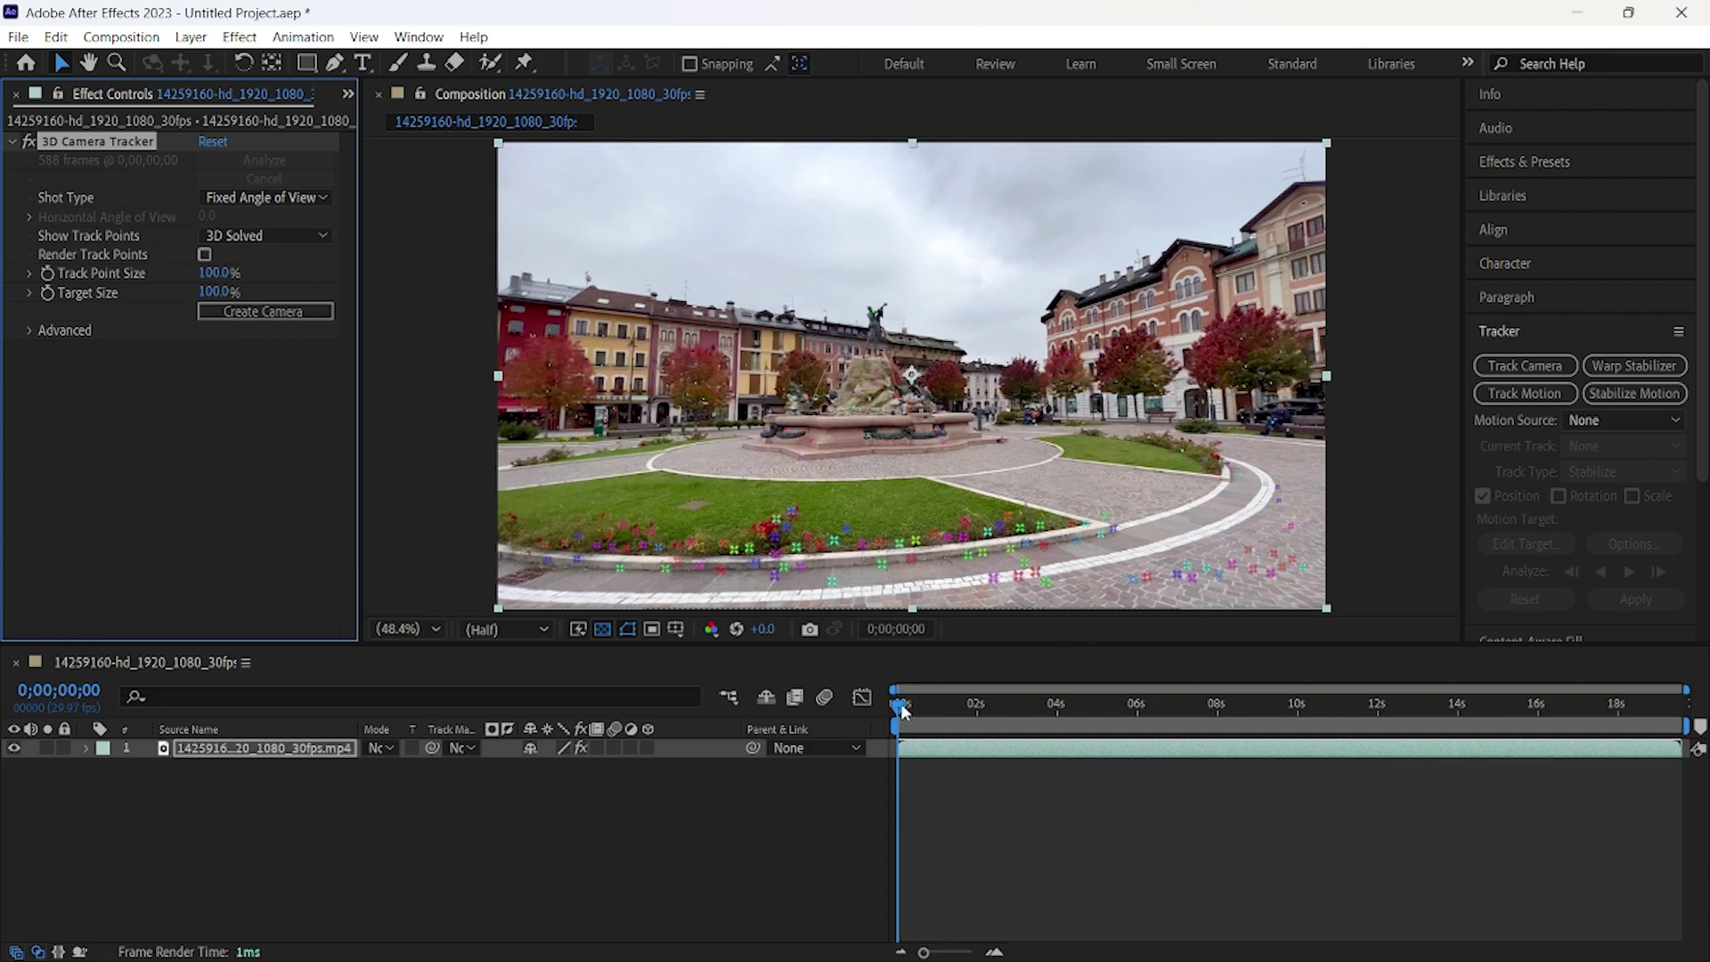
{"action": "left_click_drag", "start_coordinate": [900, 707], "coordinate": [1129, 751]}
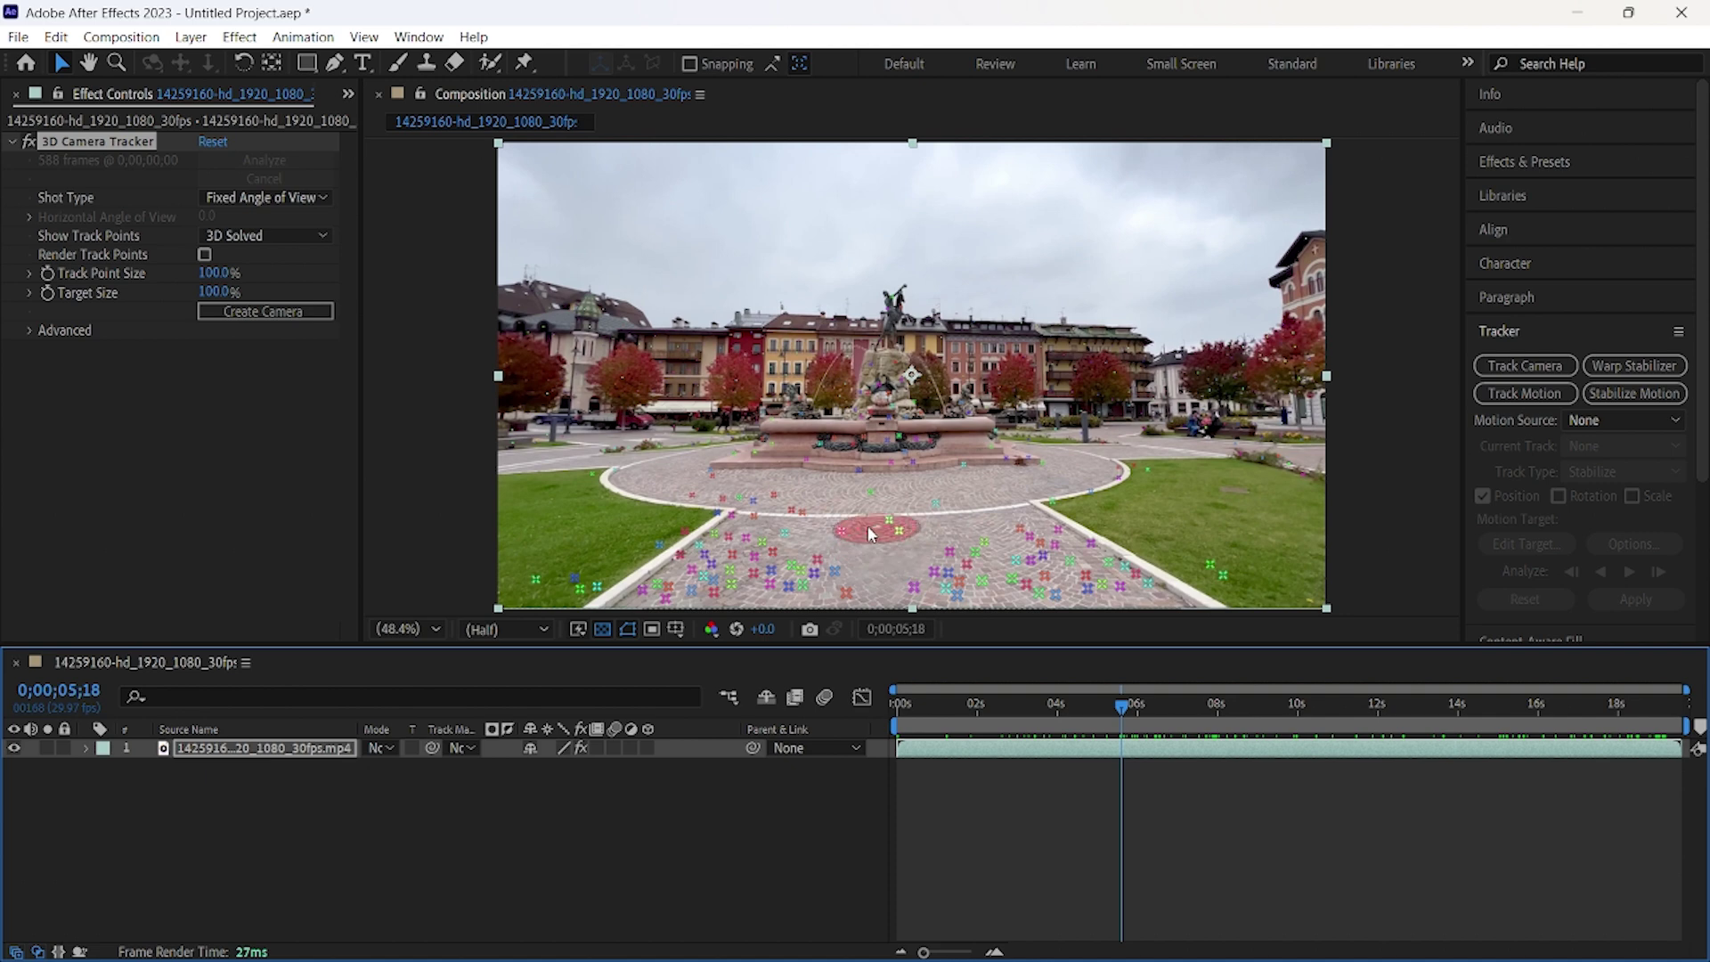
{"action": "scroll", "coordinate": [869, 527], "scroll_direction": "down", "scroll_amount": 2}
{"action": "scroll", "coordinate": [868, 527], "scroll_direction": "up", "scroll_amount": 2}
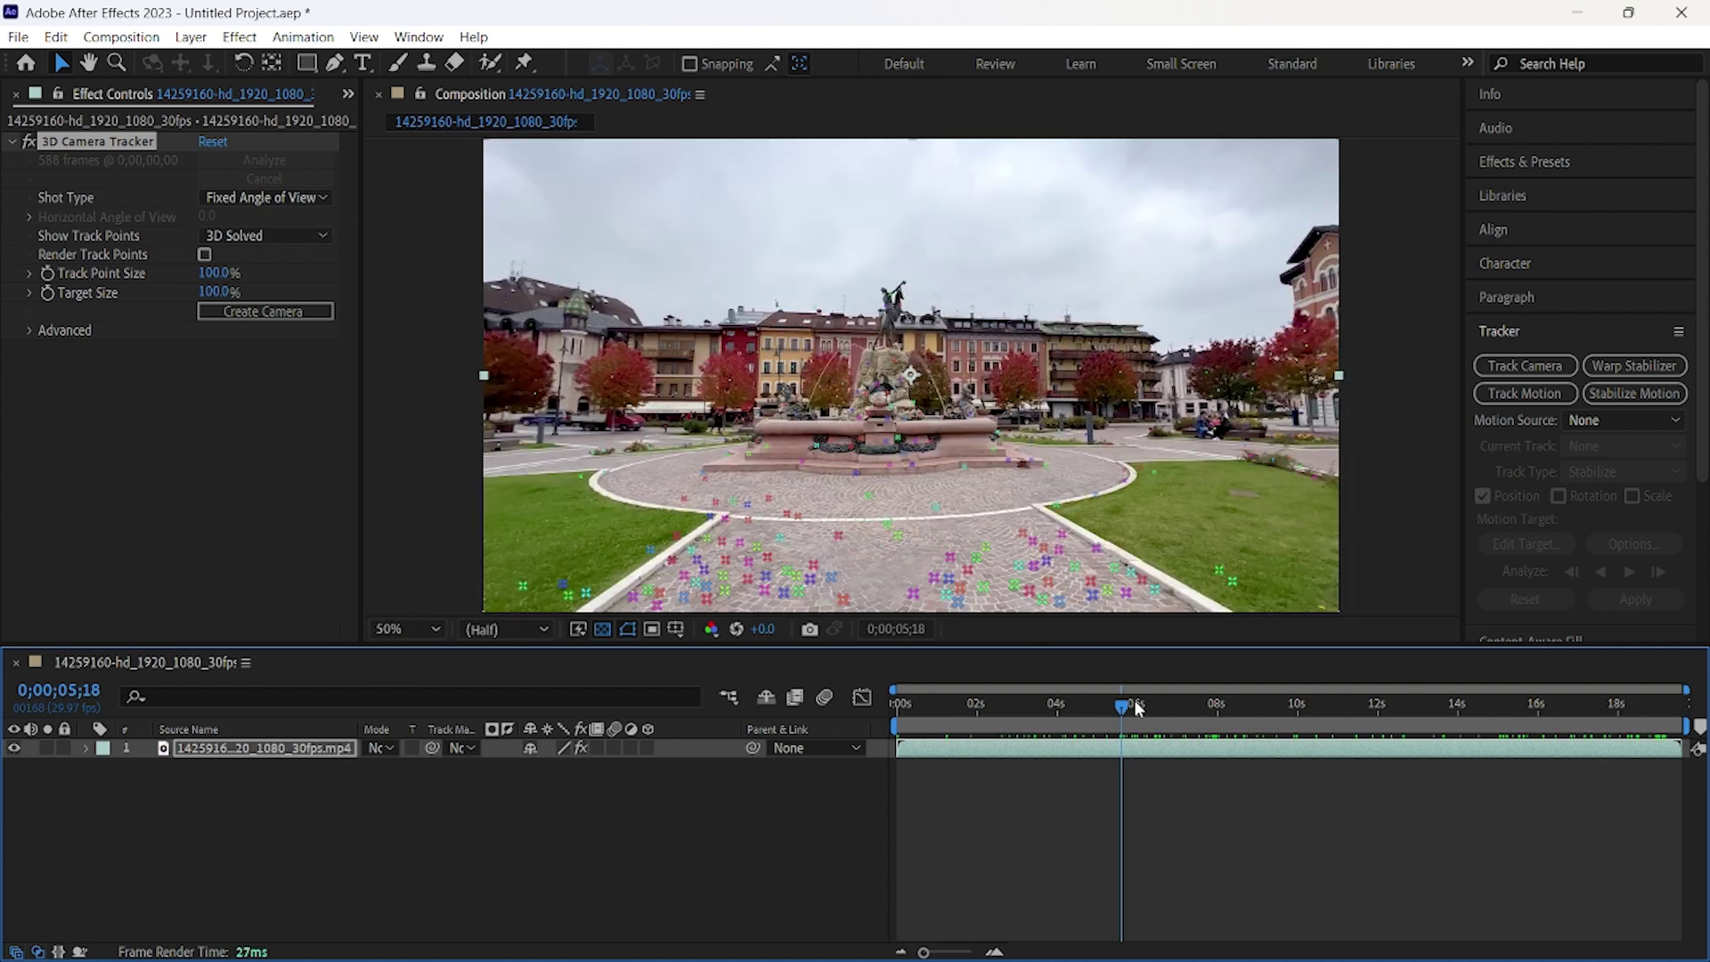
{"action": "left_click_drag", "start_coordinate": [1113, 713], "coordinate": [1079, 708]}
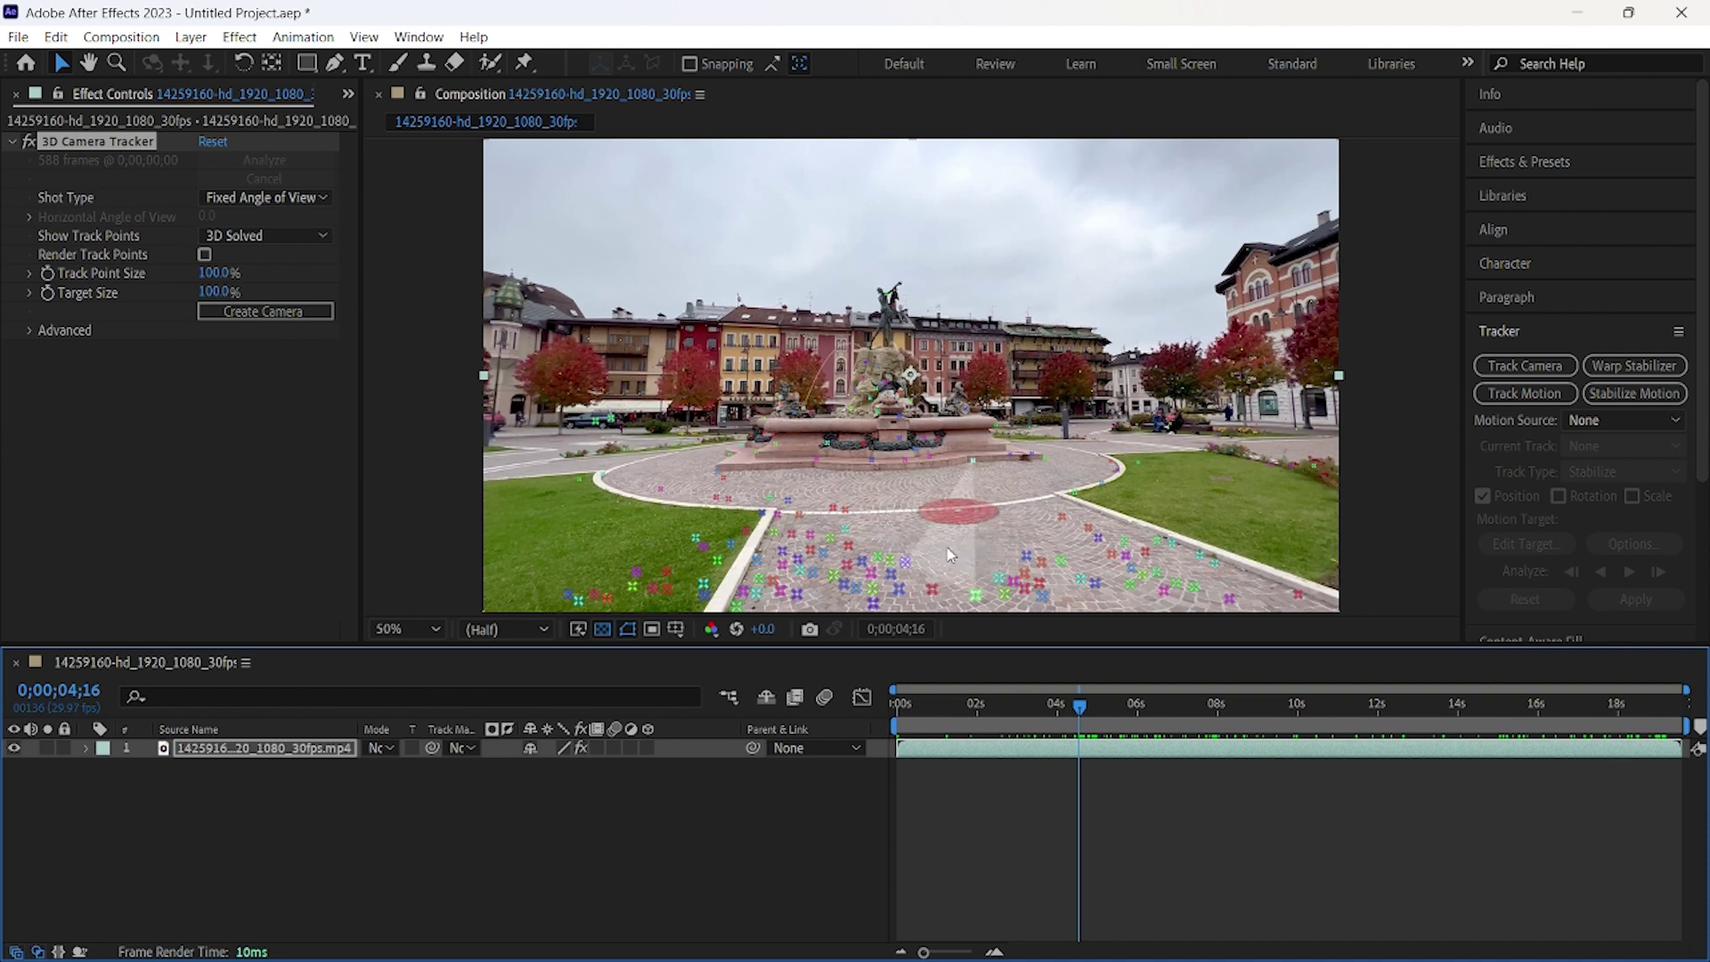
{"action": "left_click_drag", "start_coordinate": [1082, 716], "coordinate": [1104, 705]}
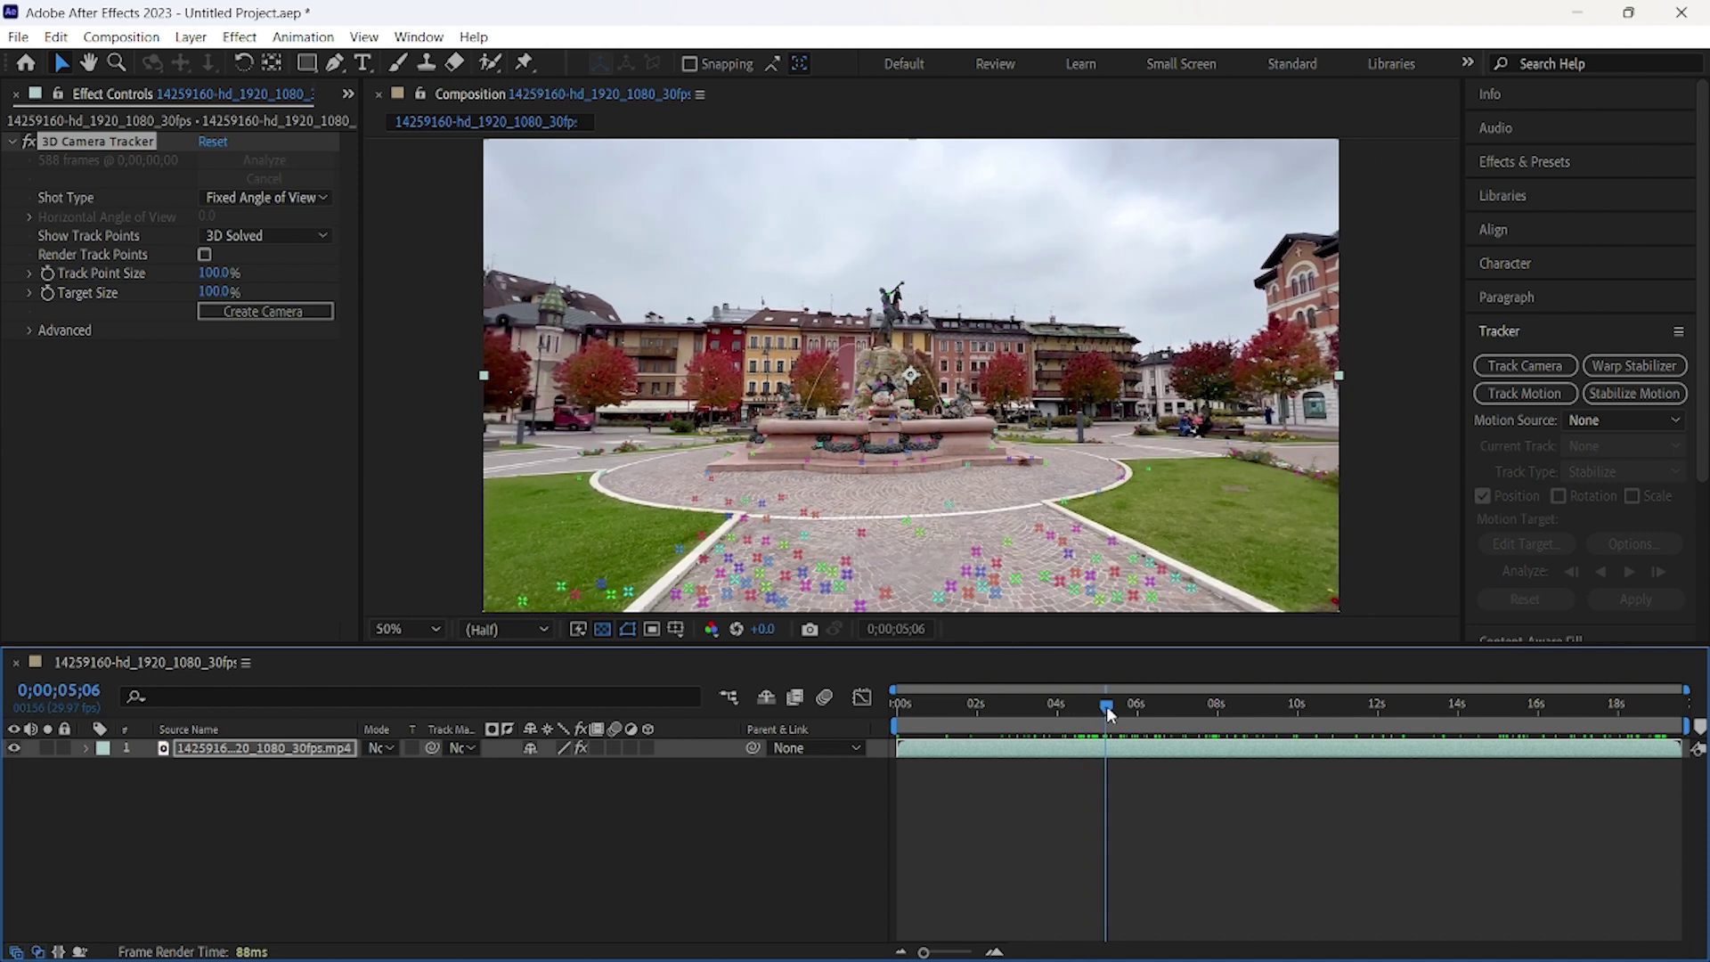
Select the track points on the paving in front of the fountain and set them as ground plane and origin.
{"action": "mouse_move", "coordinate": [894, 526]}
{"action": "left_mouse_down"}
{"action": "mouse_move", "coordinate": [801, 568]}
{"action": "mouse_move", "coordinate": [875, 612]}
{"action": "mouse_move", "coordinate": [1018, 616]}
{"action": "mouse_move", "coordinate": [1039, 542]}
{"action": "mouse_move", "coordinate": [962, 521]}
{"action": "mouse_move", "coordinate": [887, 529]}
{"action": "left_mouse_up"}
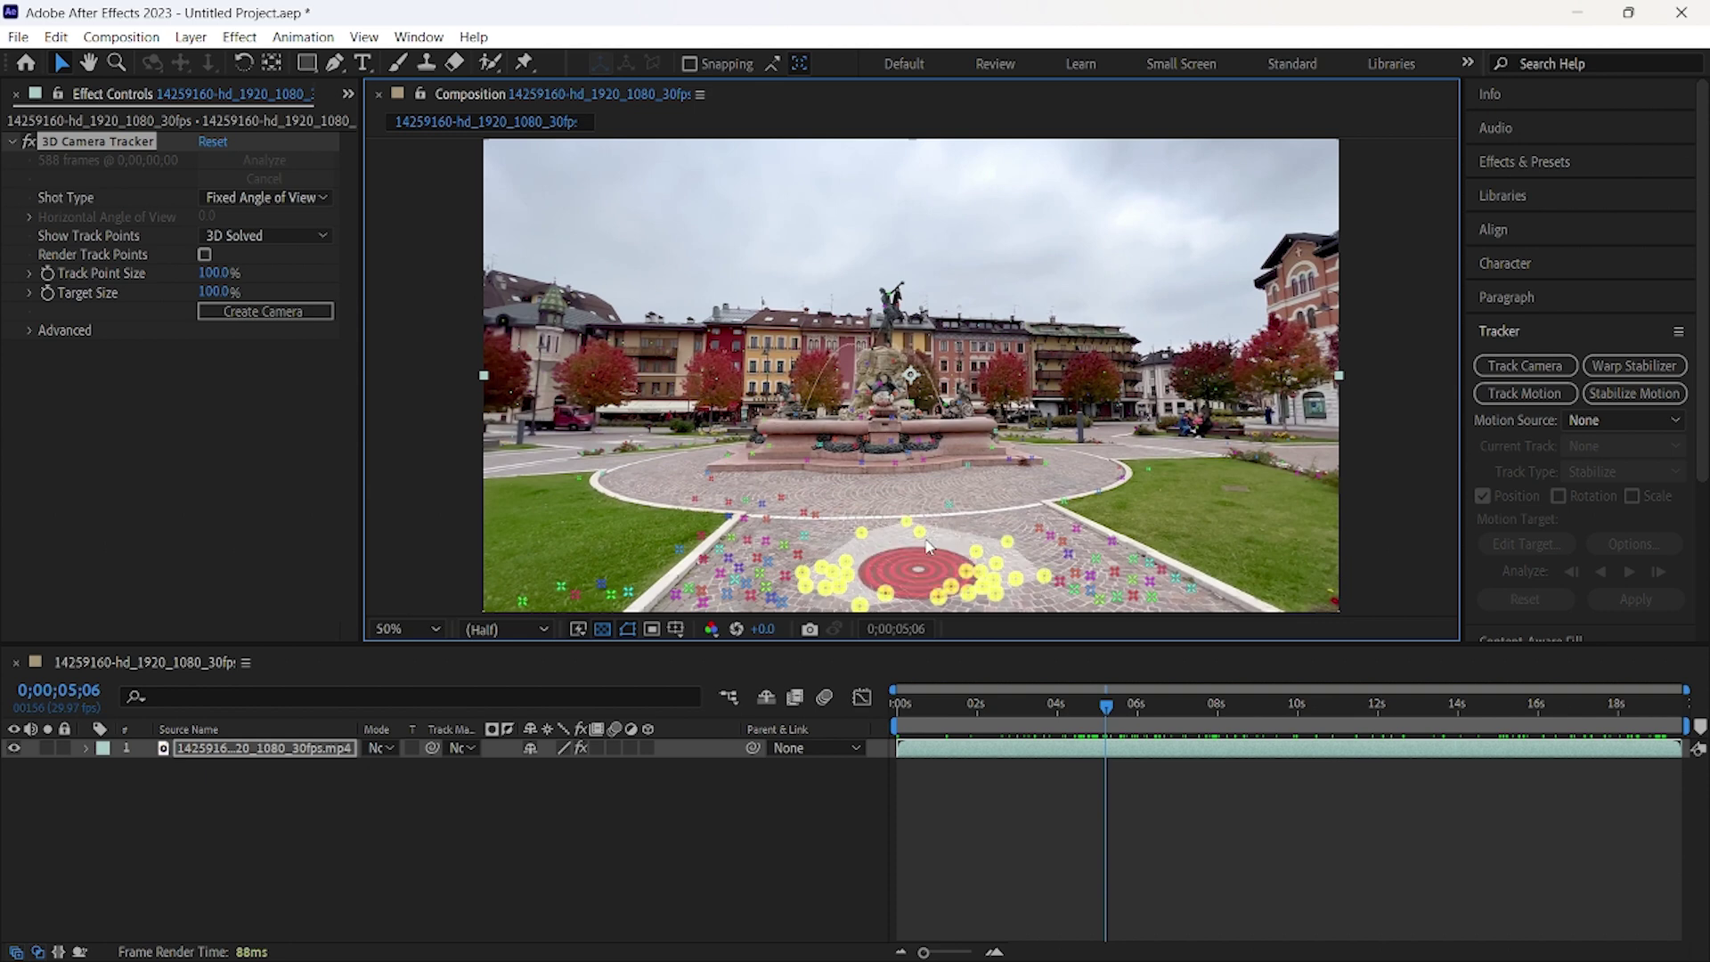
{"action": "right_click", "coordinate": [918, 564]}
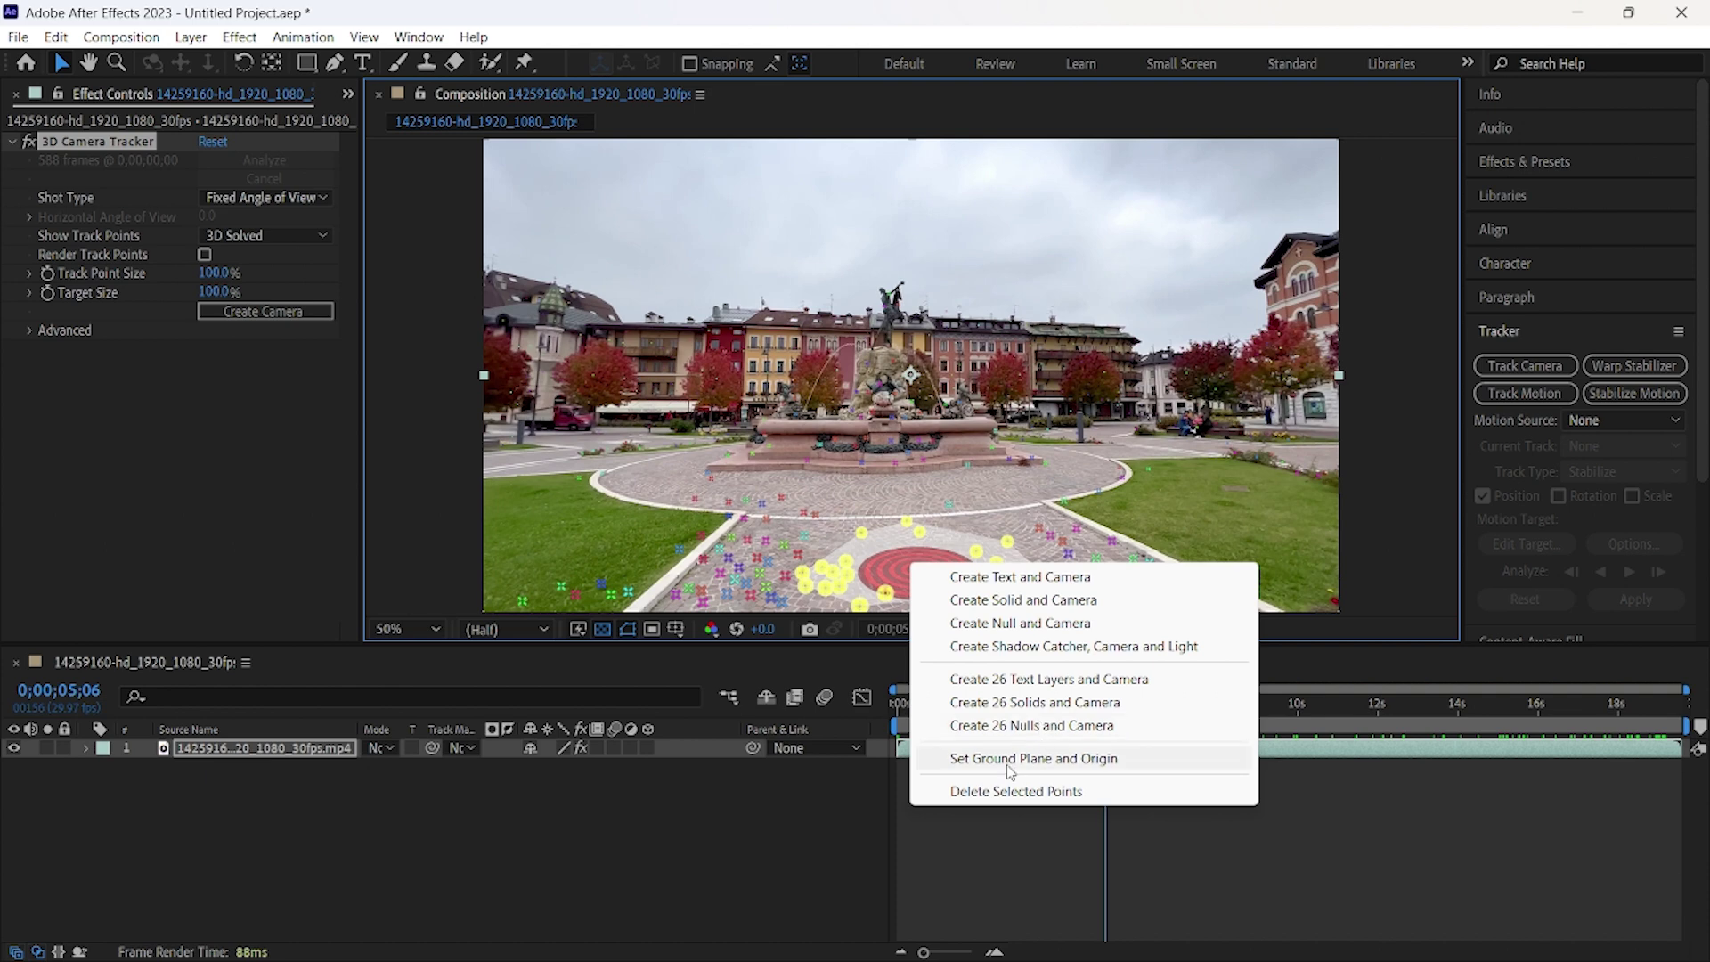
{"action": "left_click", "coordinate": [1114, 768]}
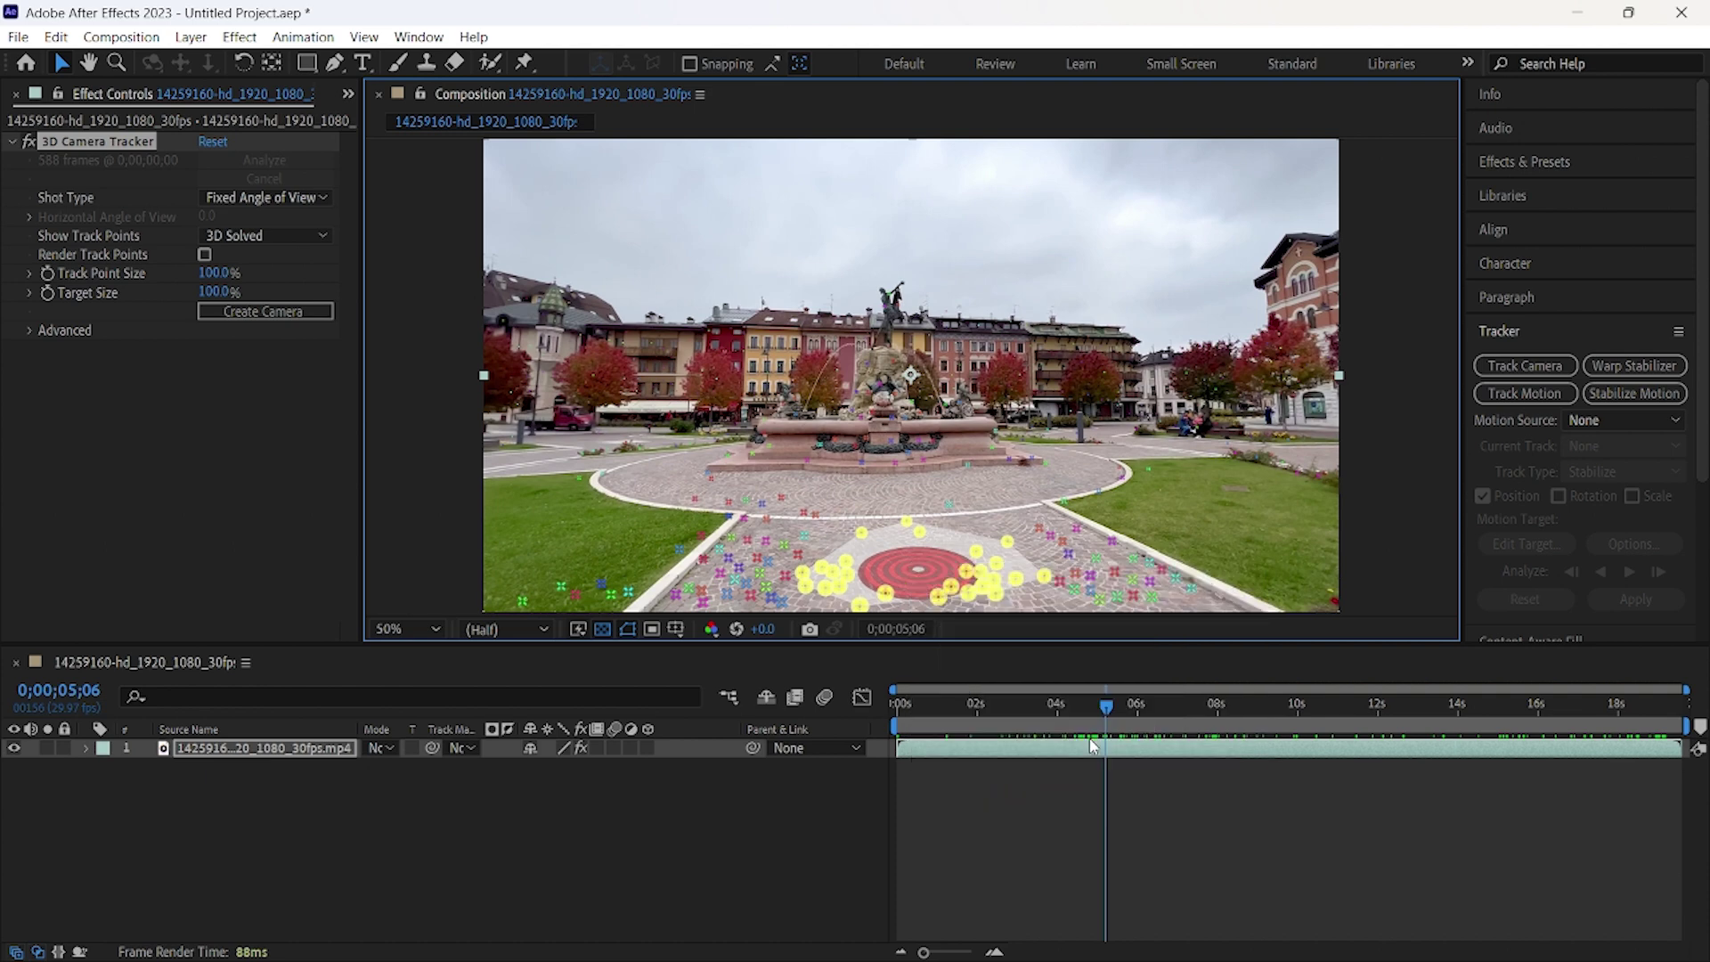
Create a solid and camera from the selected paving track points.
{"action": "right_click", "coordinate": [929, 572]}
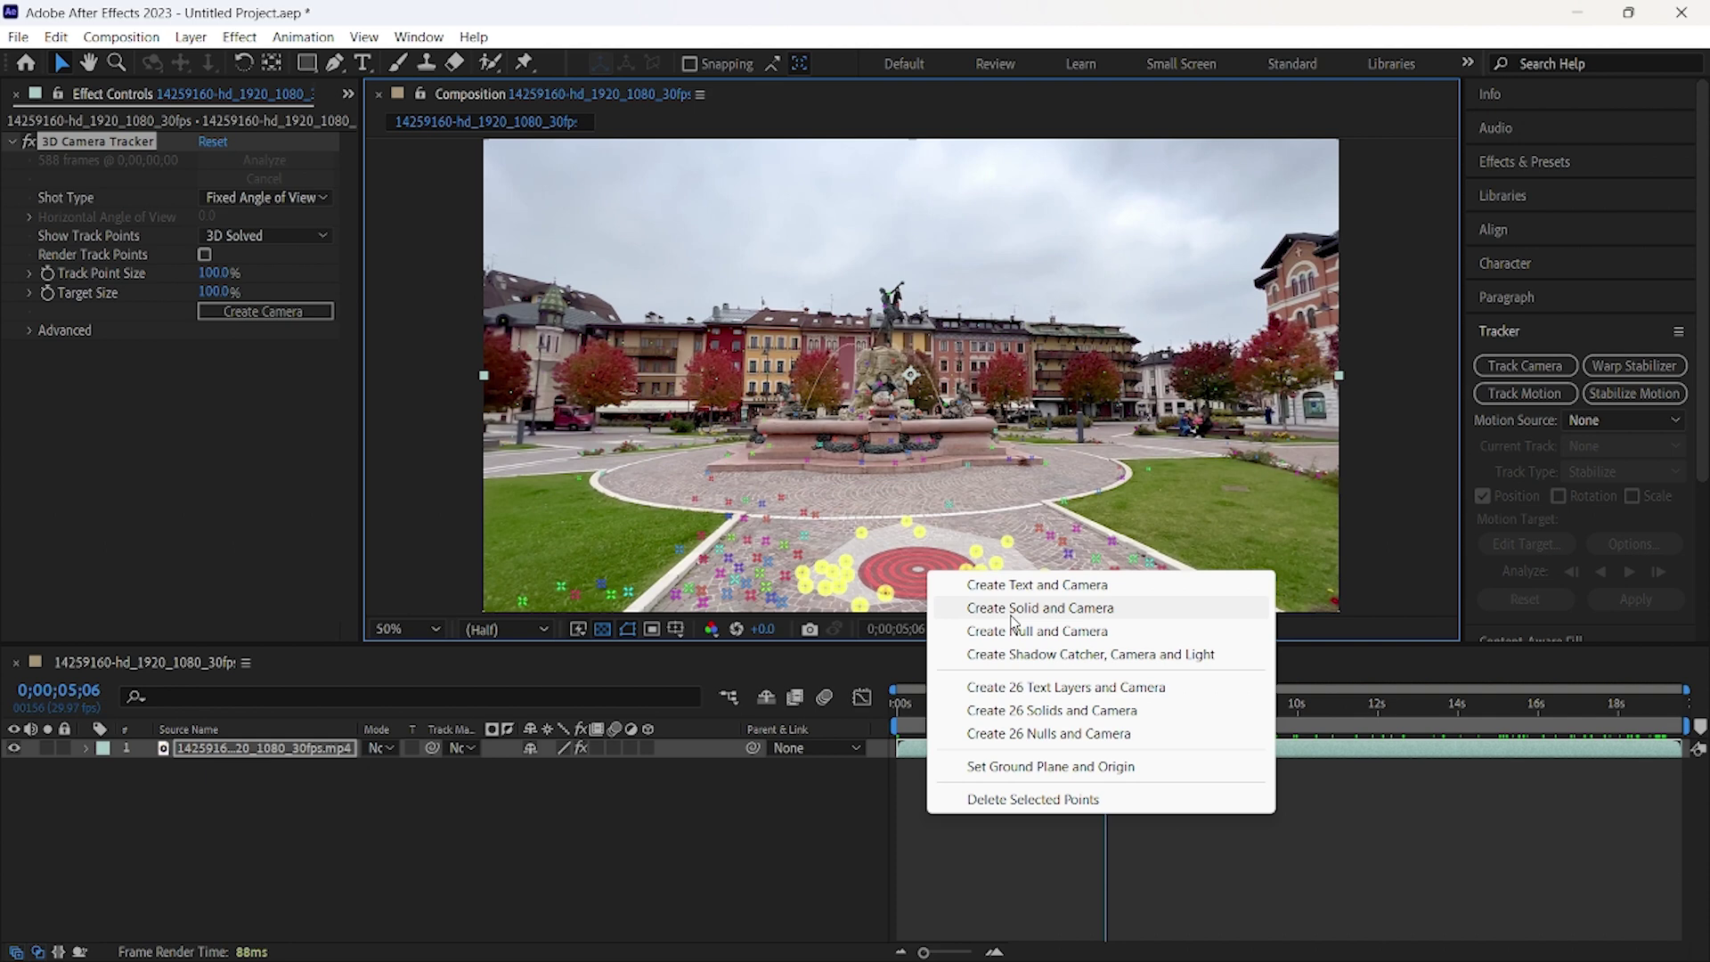
{"action": "left_click", "coordinate": [1013, 610]}
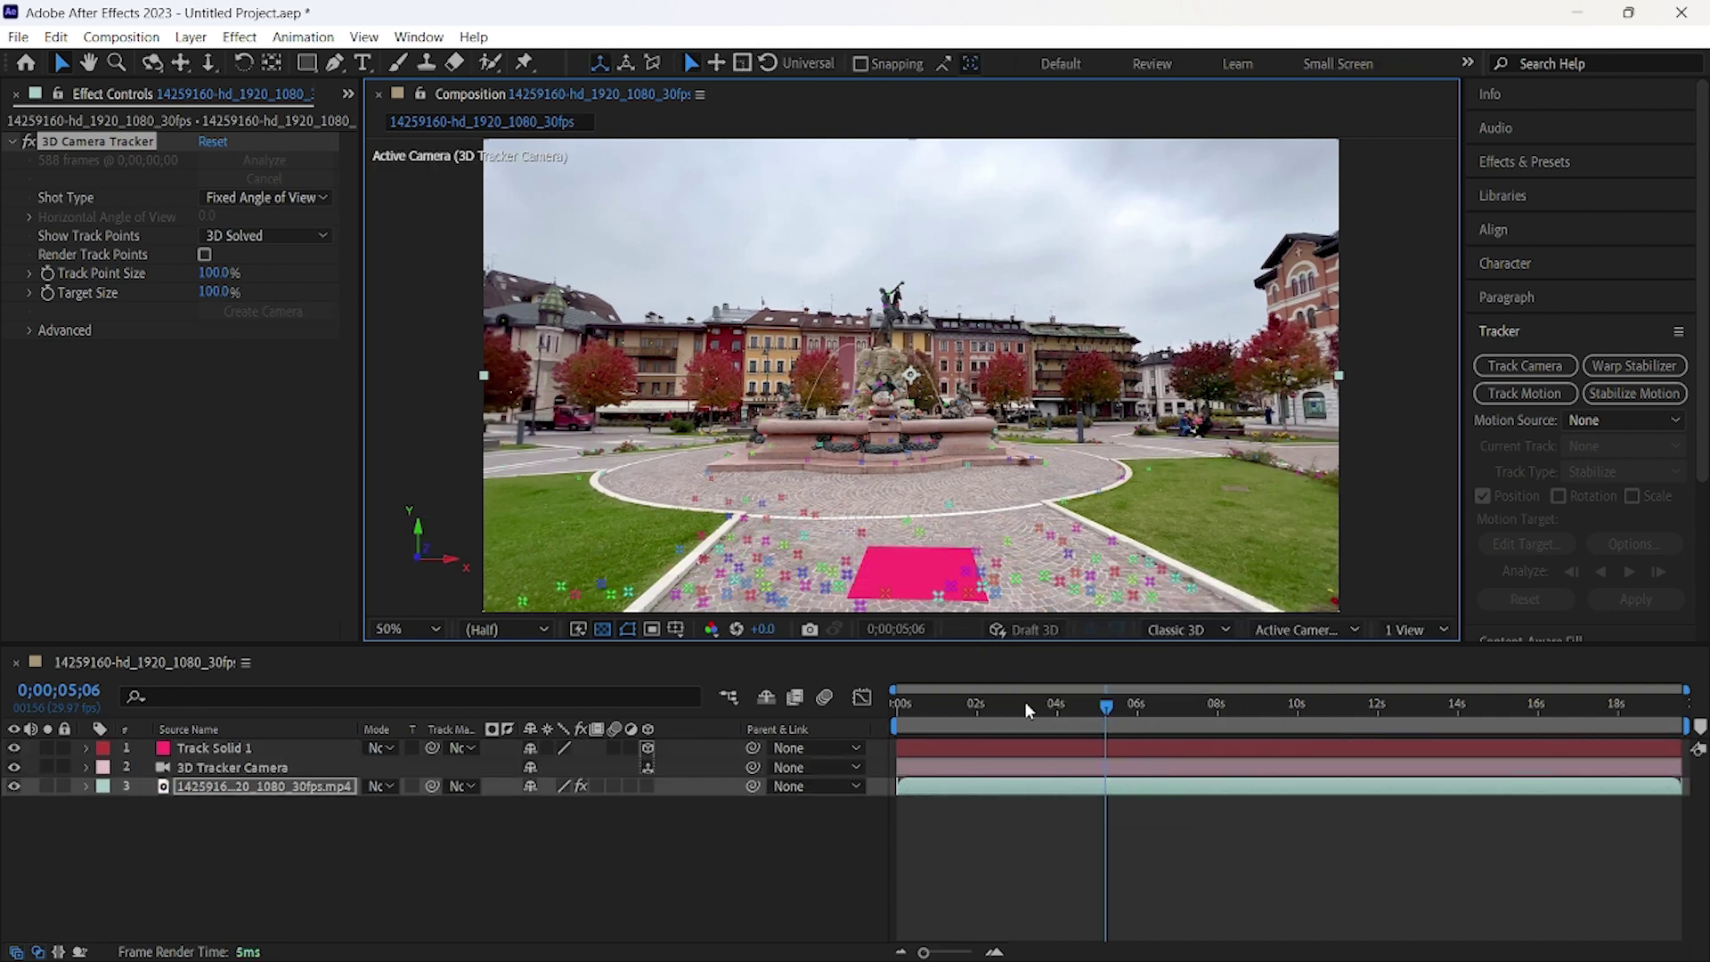
Scale the Track Solid 1 layer uniformly to 193%.
{"action": "left_click", "coordinate": [242, 751]}
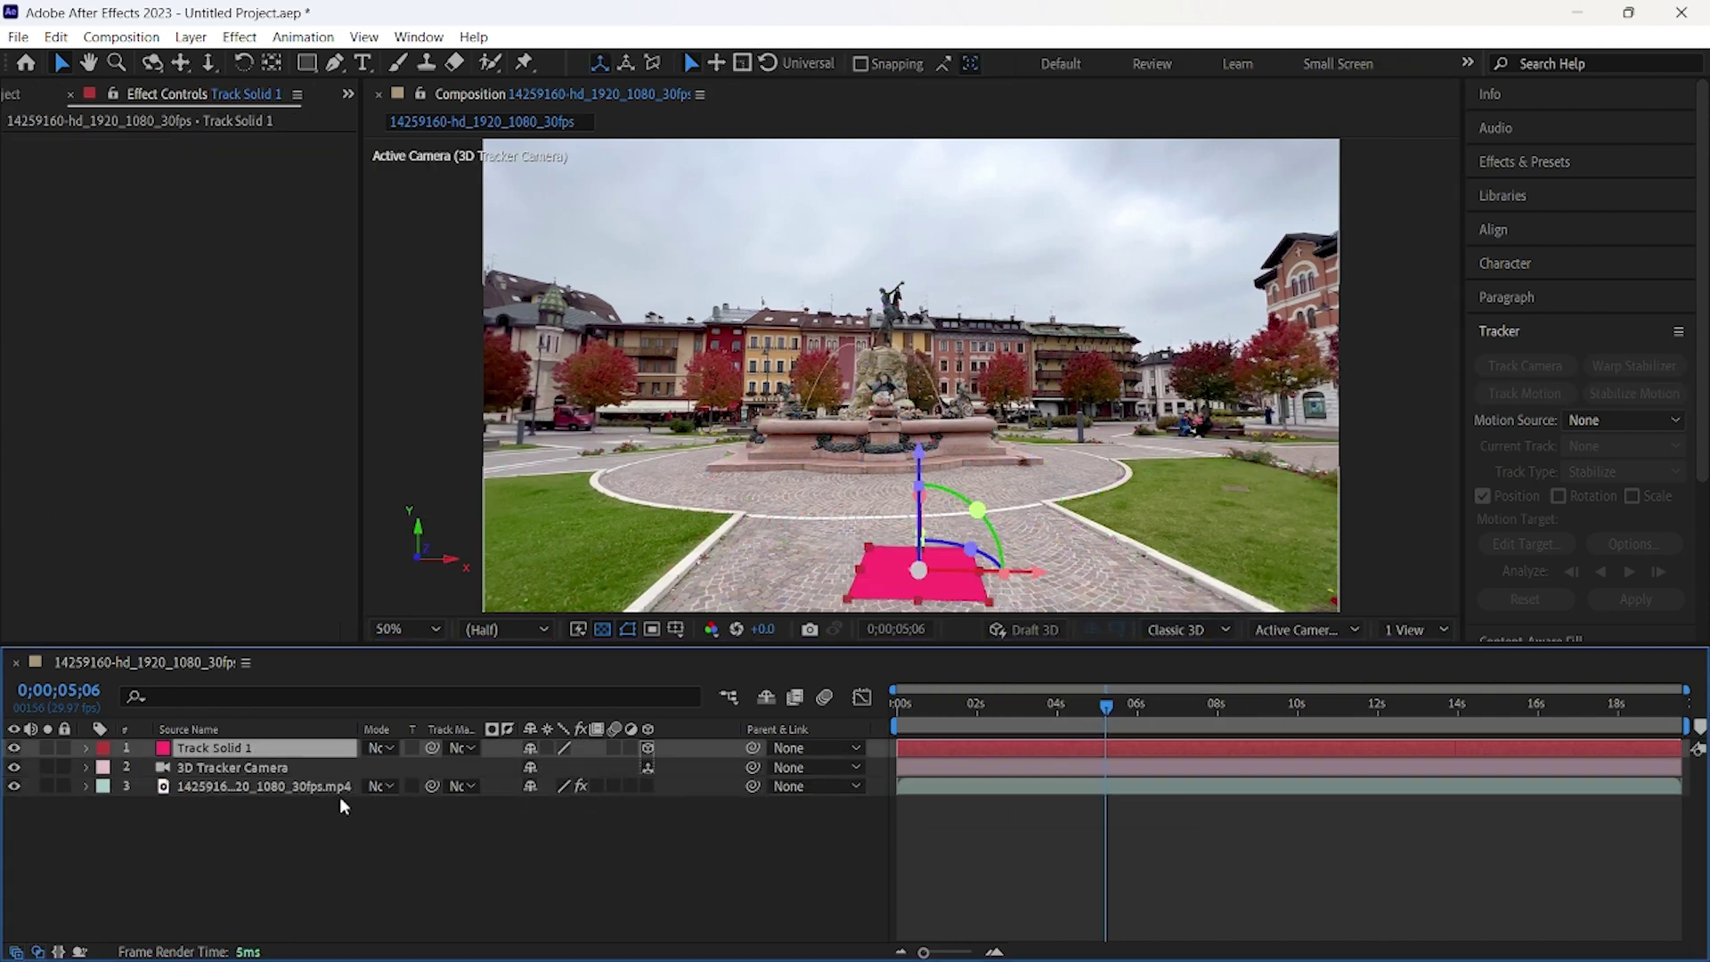
{"action": "key", "text": "s"}
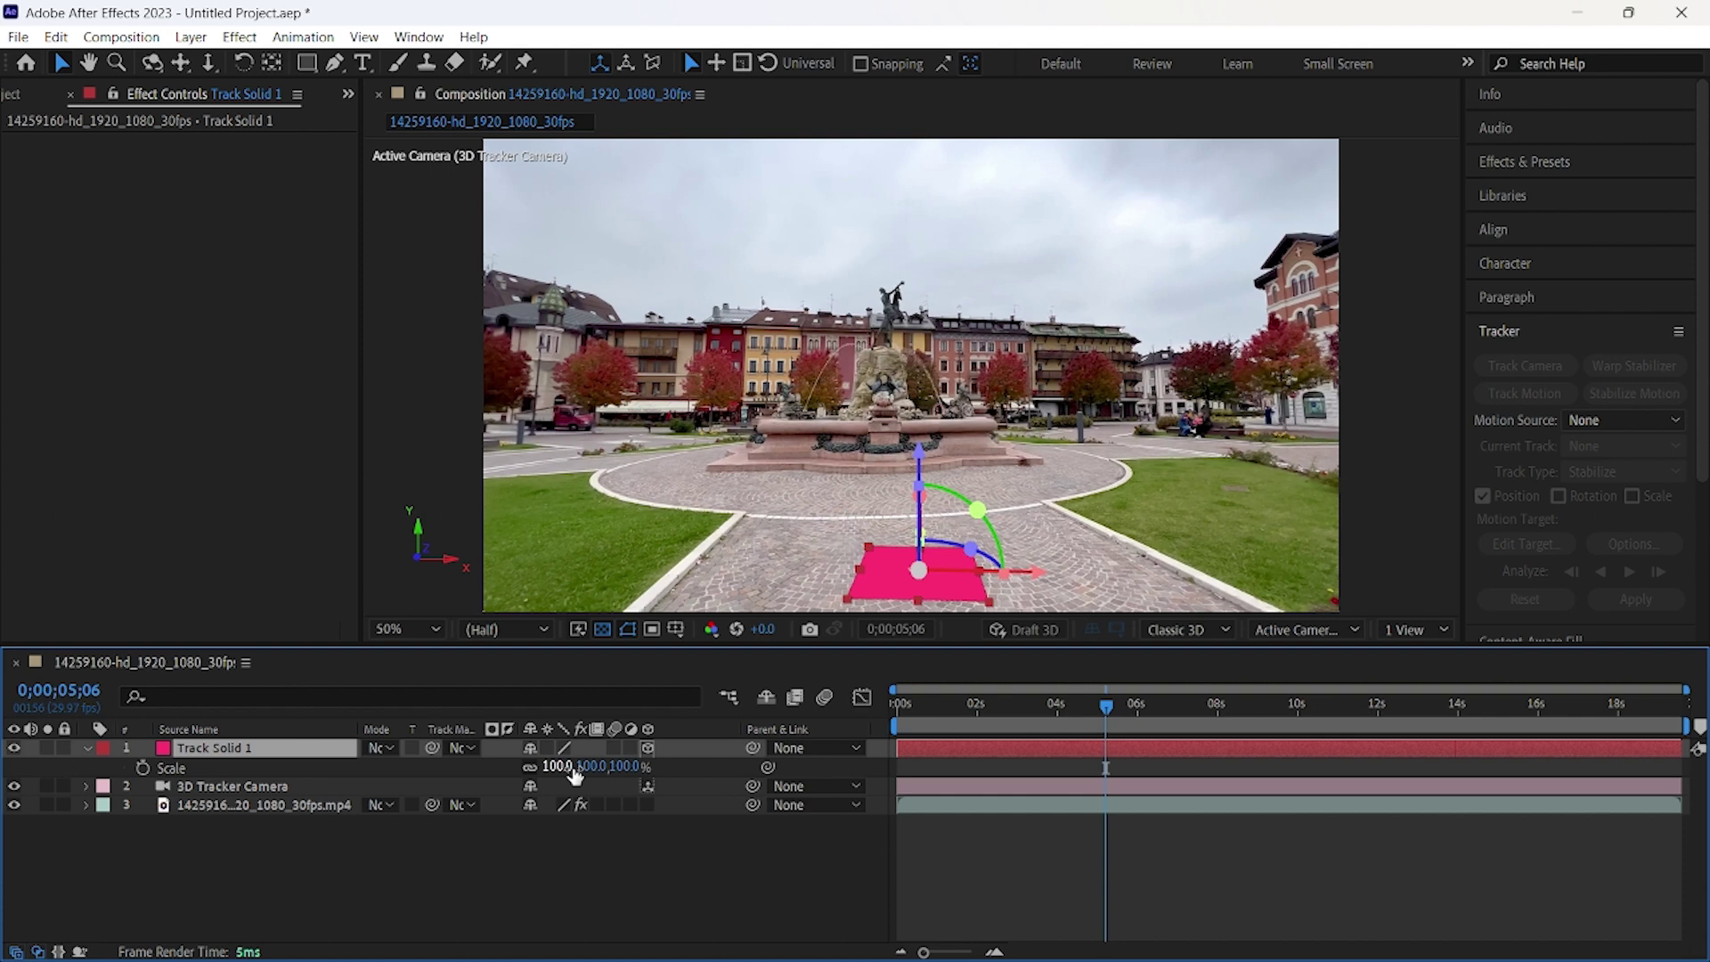
{"action": "left_click_drag", "start_coordinate": [571, 768], "coordinate": [672, 766]}
{"action": "left_click", "coordinate": [606, 858]}
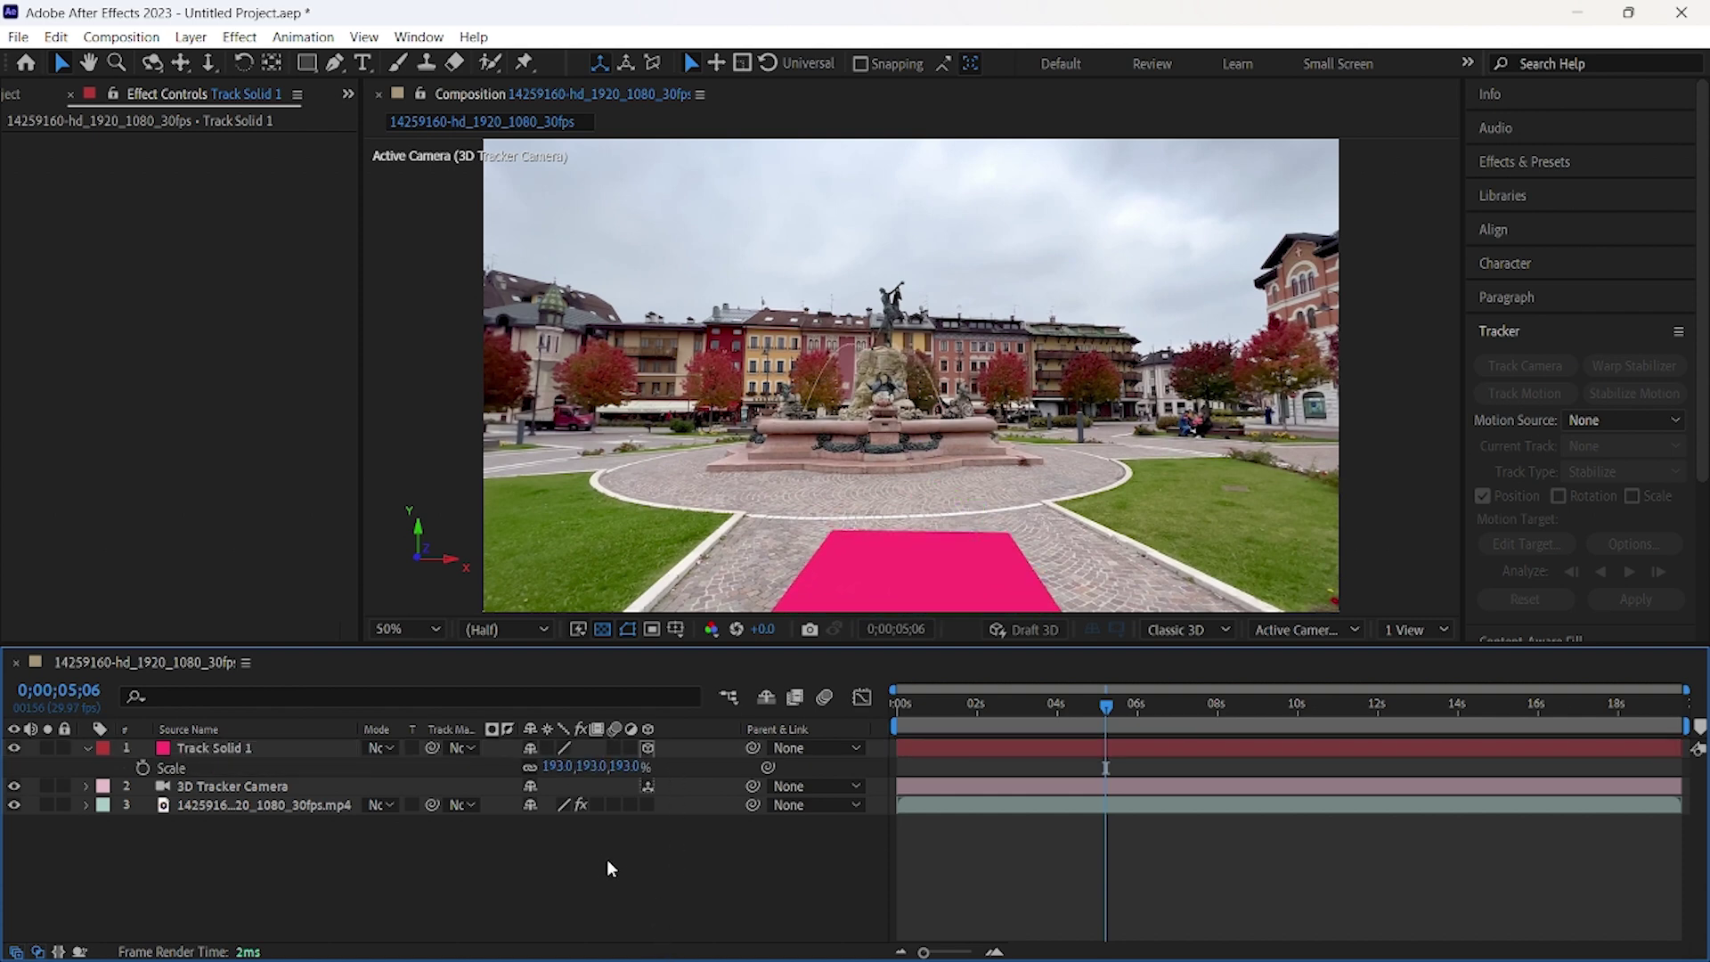
Preview the composition from the first frame to check the solid's tracking, and return to 0;00;00;00.
{"action": "left_click_drag", "start_coordinate": [1105, 706], "coordinate": [815, 714]}
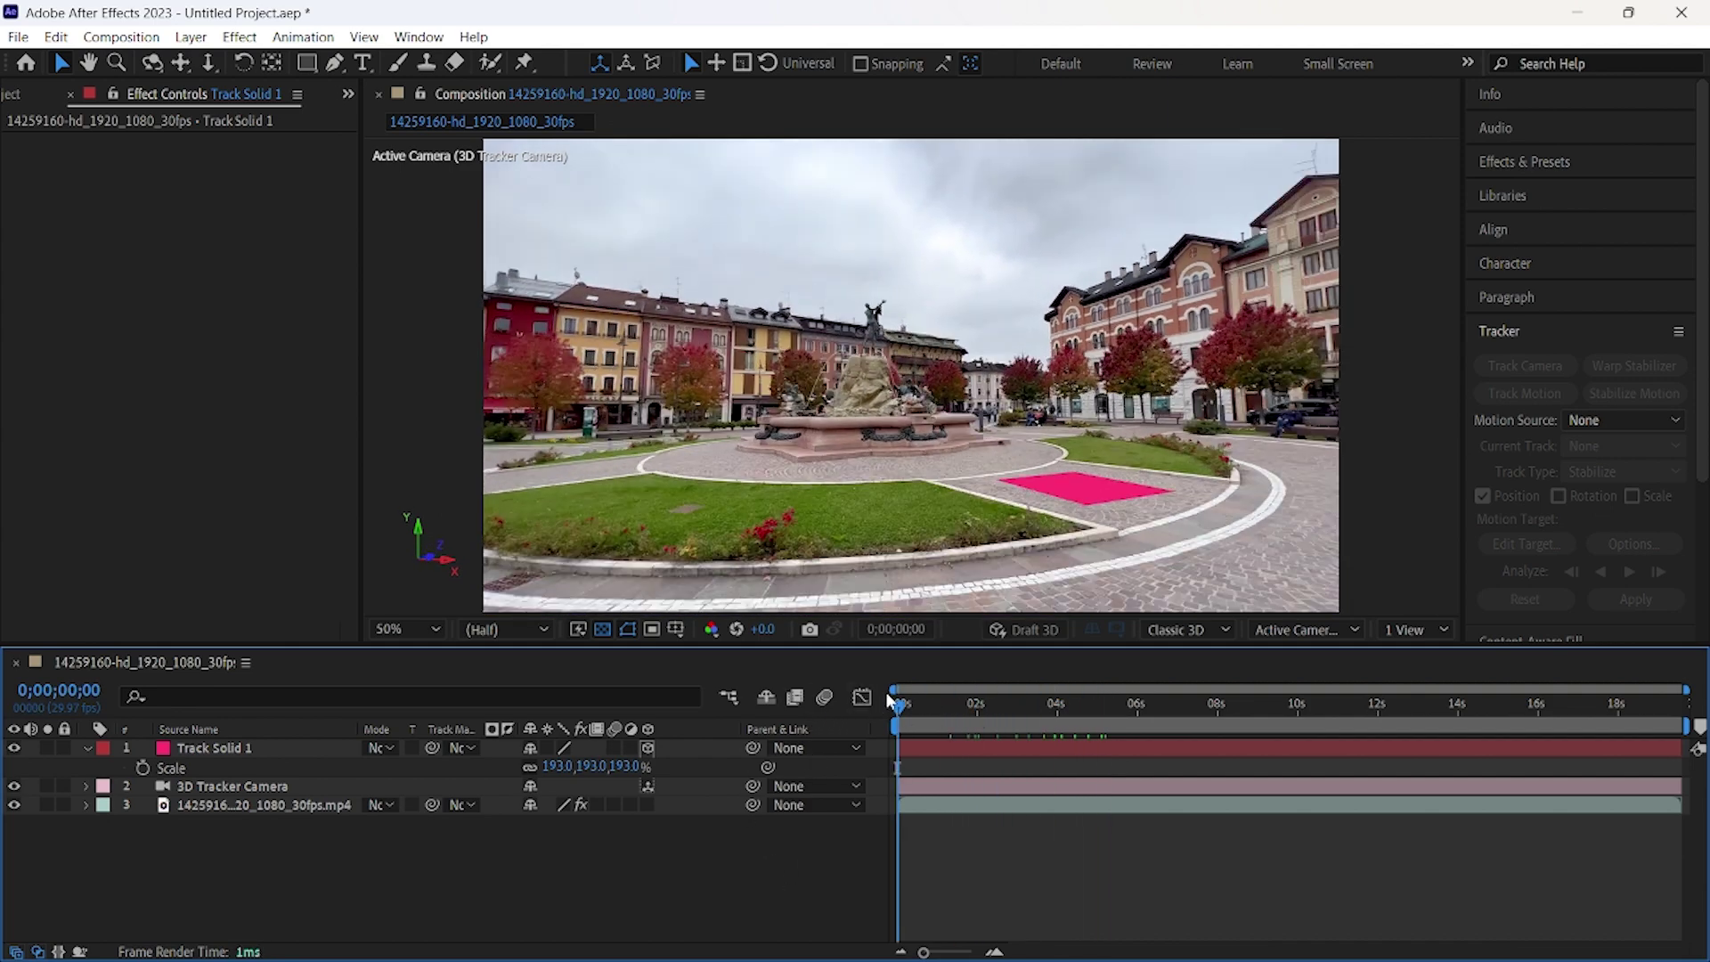
{"action": "key", "text": "space"}
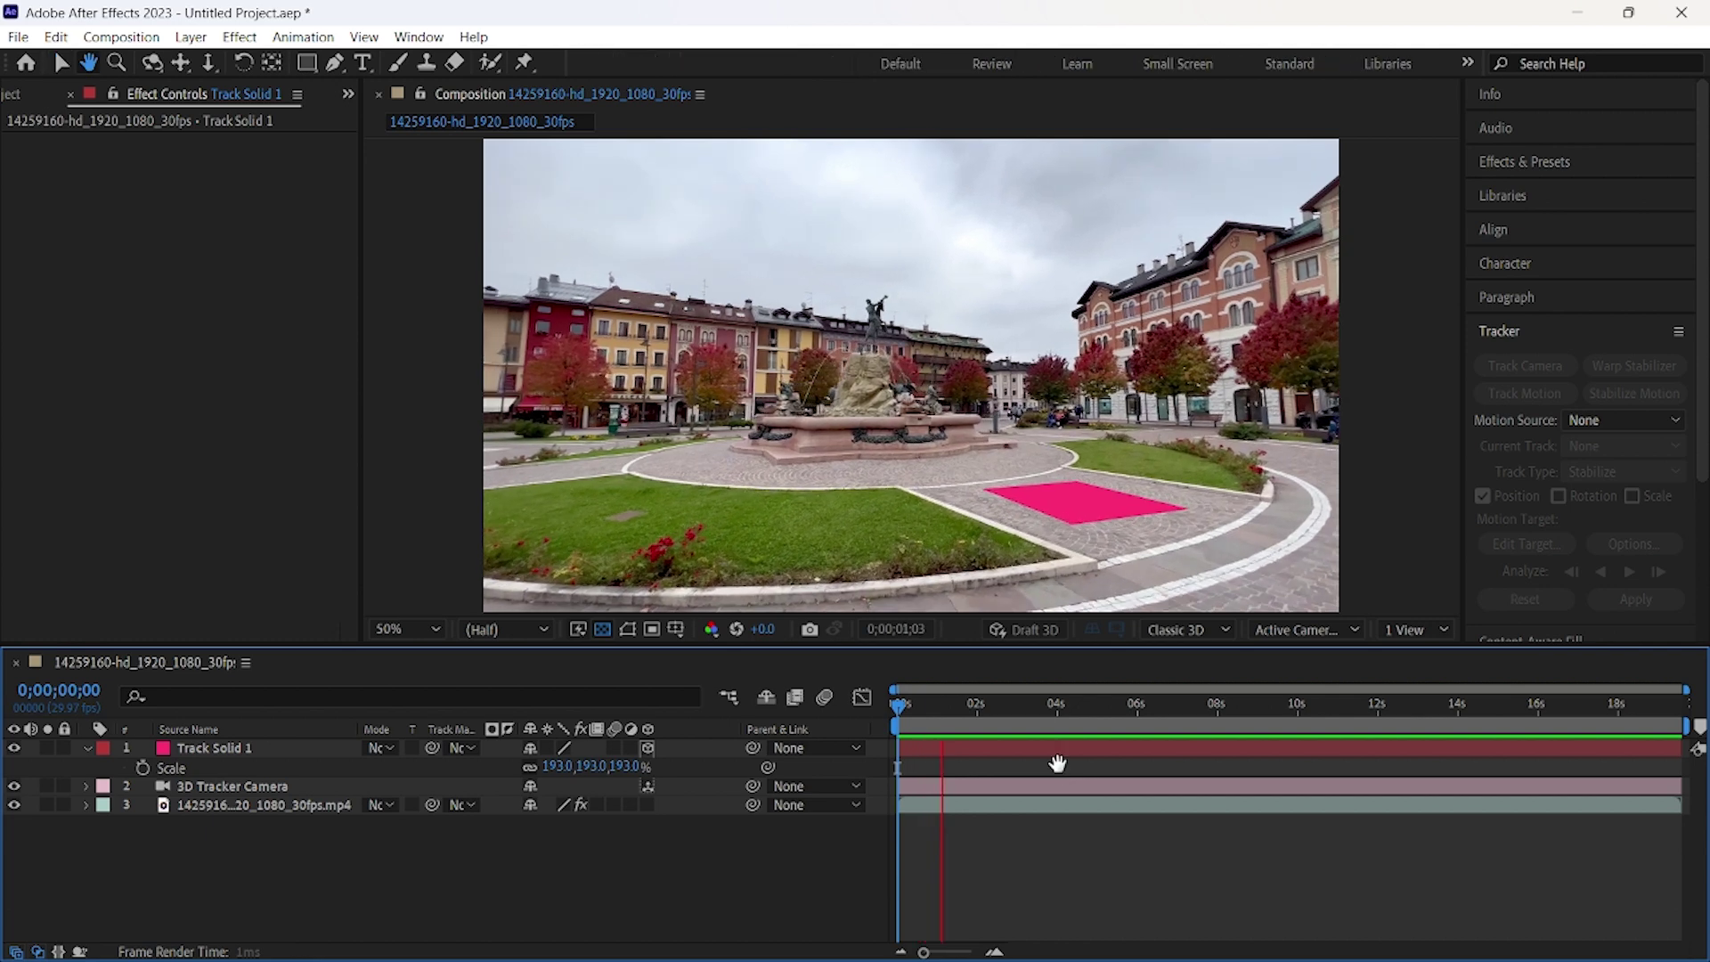
{"action": "key", "text": "space"}
{"action": "left_click_drag", "start_coordinate": [945, 710], "coordinate": [897, 708]}
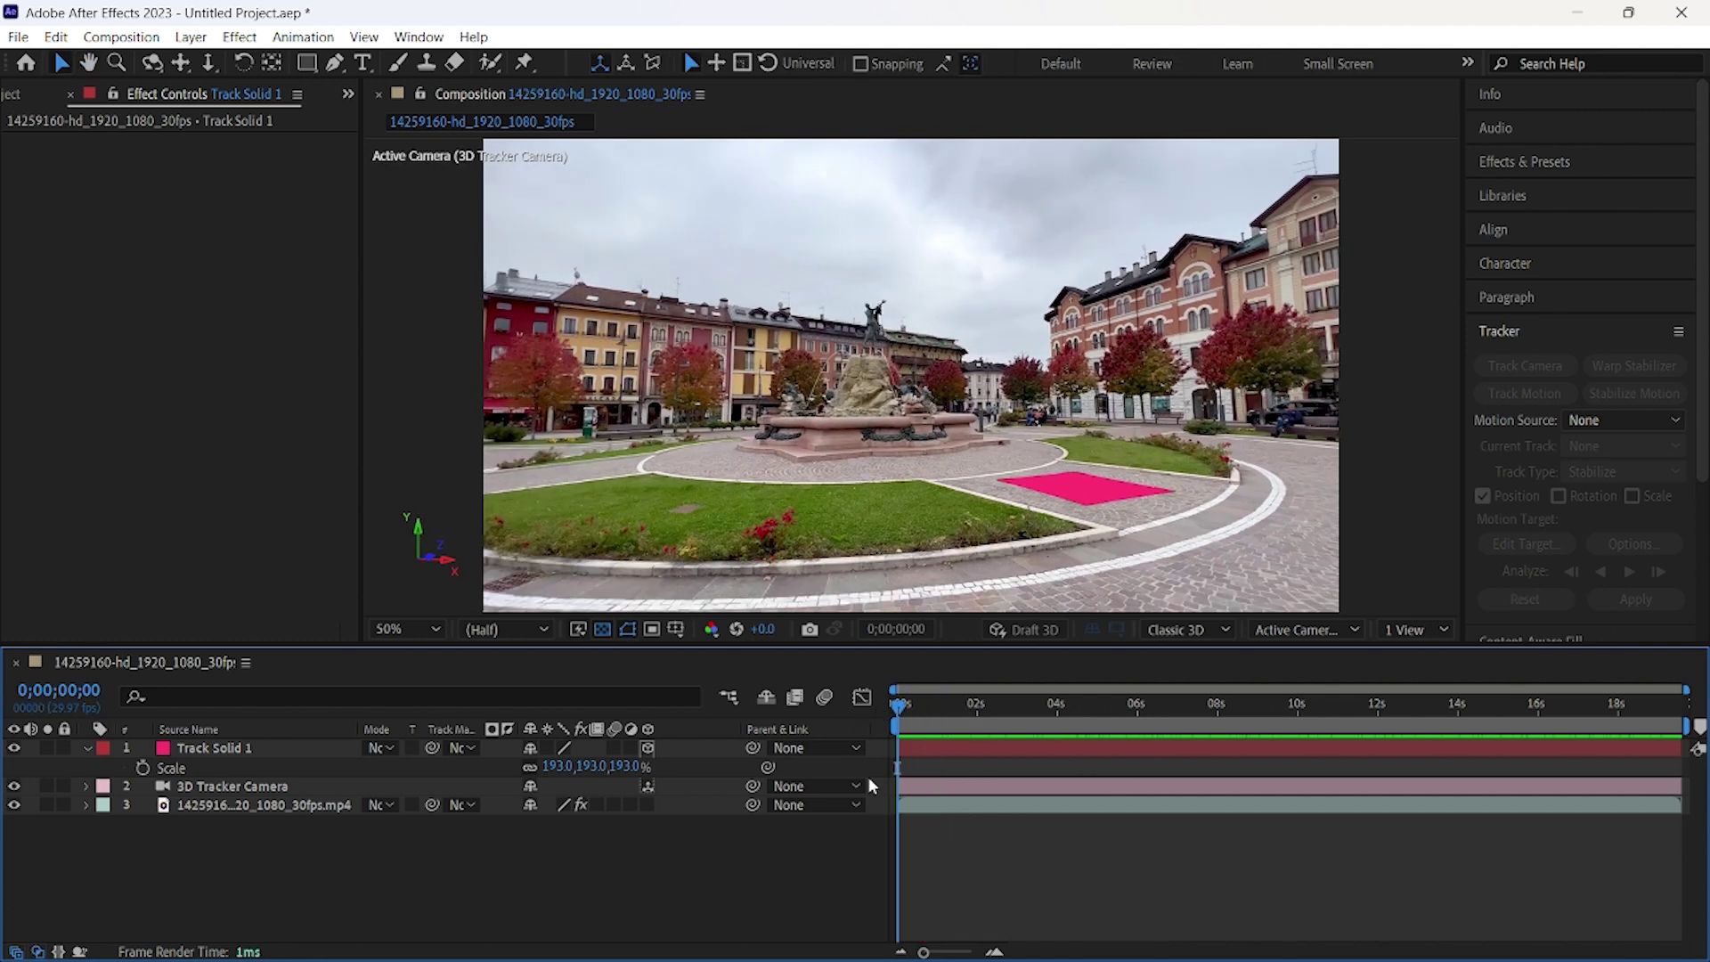
Expand Track Solid 1's transform properties and copy its Anchor Point, Position, Scale and Orientation together.
{"action": "left_click", "coordinate": [239, 786]}
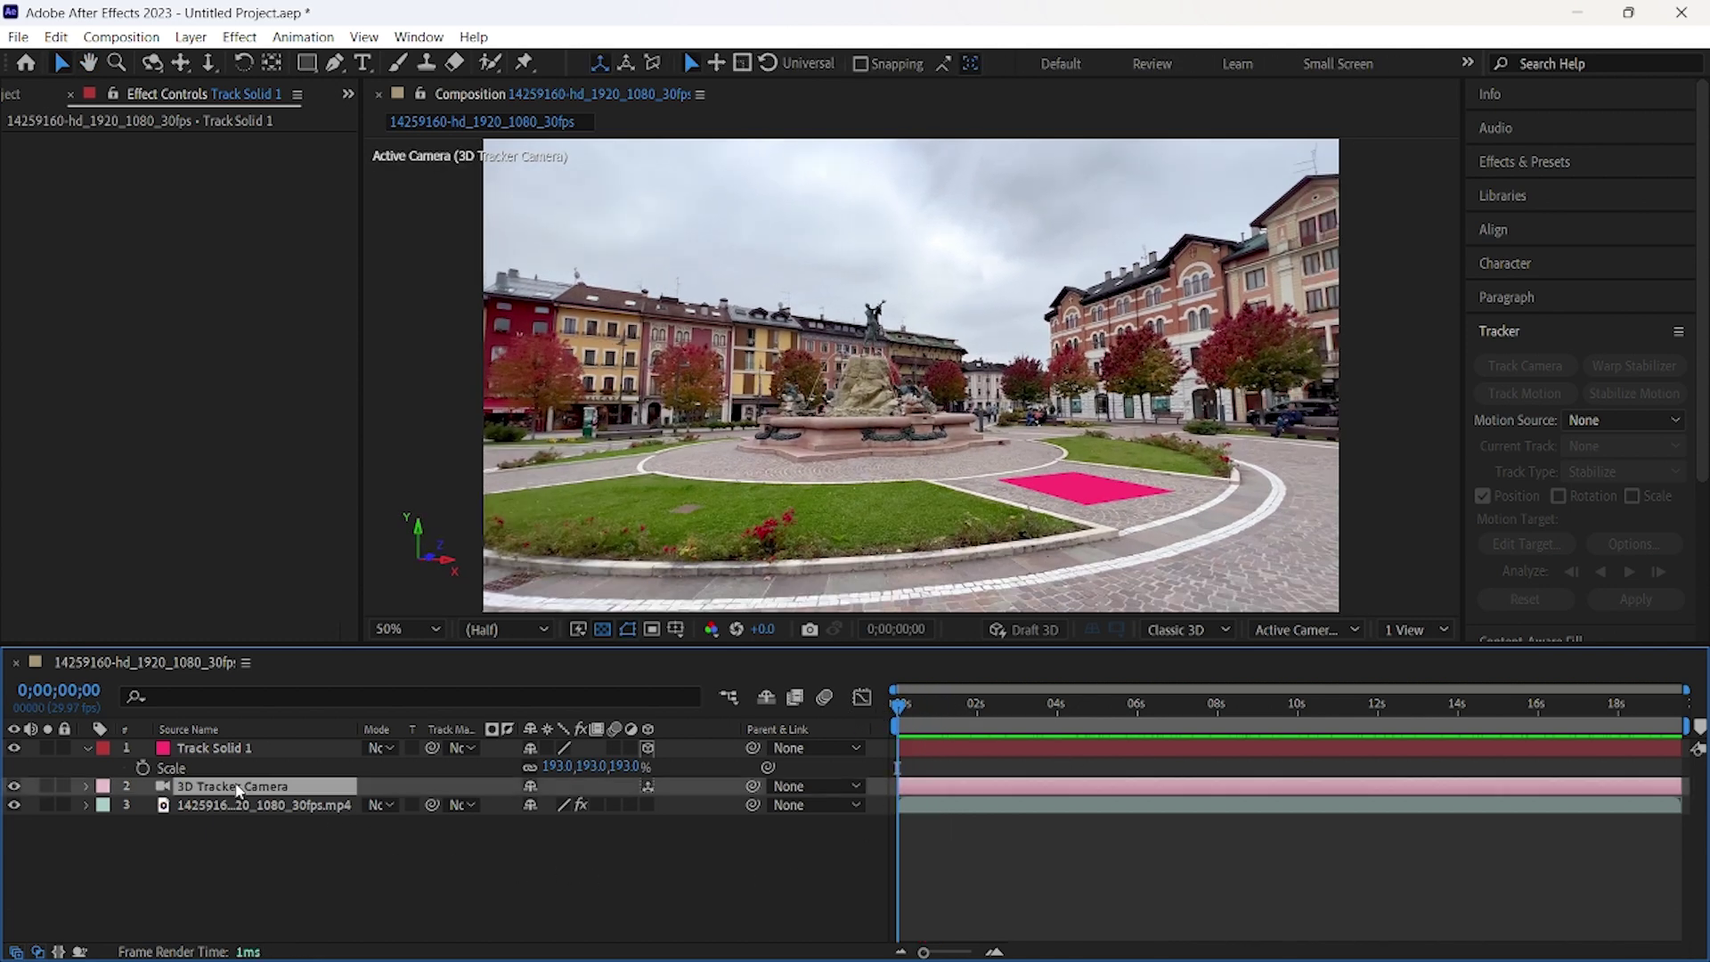
{"action": "left_click", "coordinate": [88, 748]}
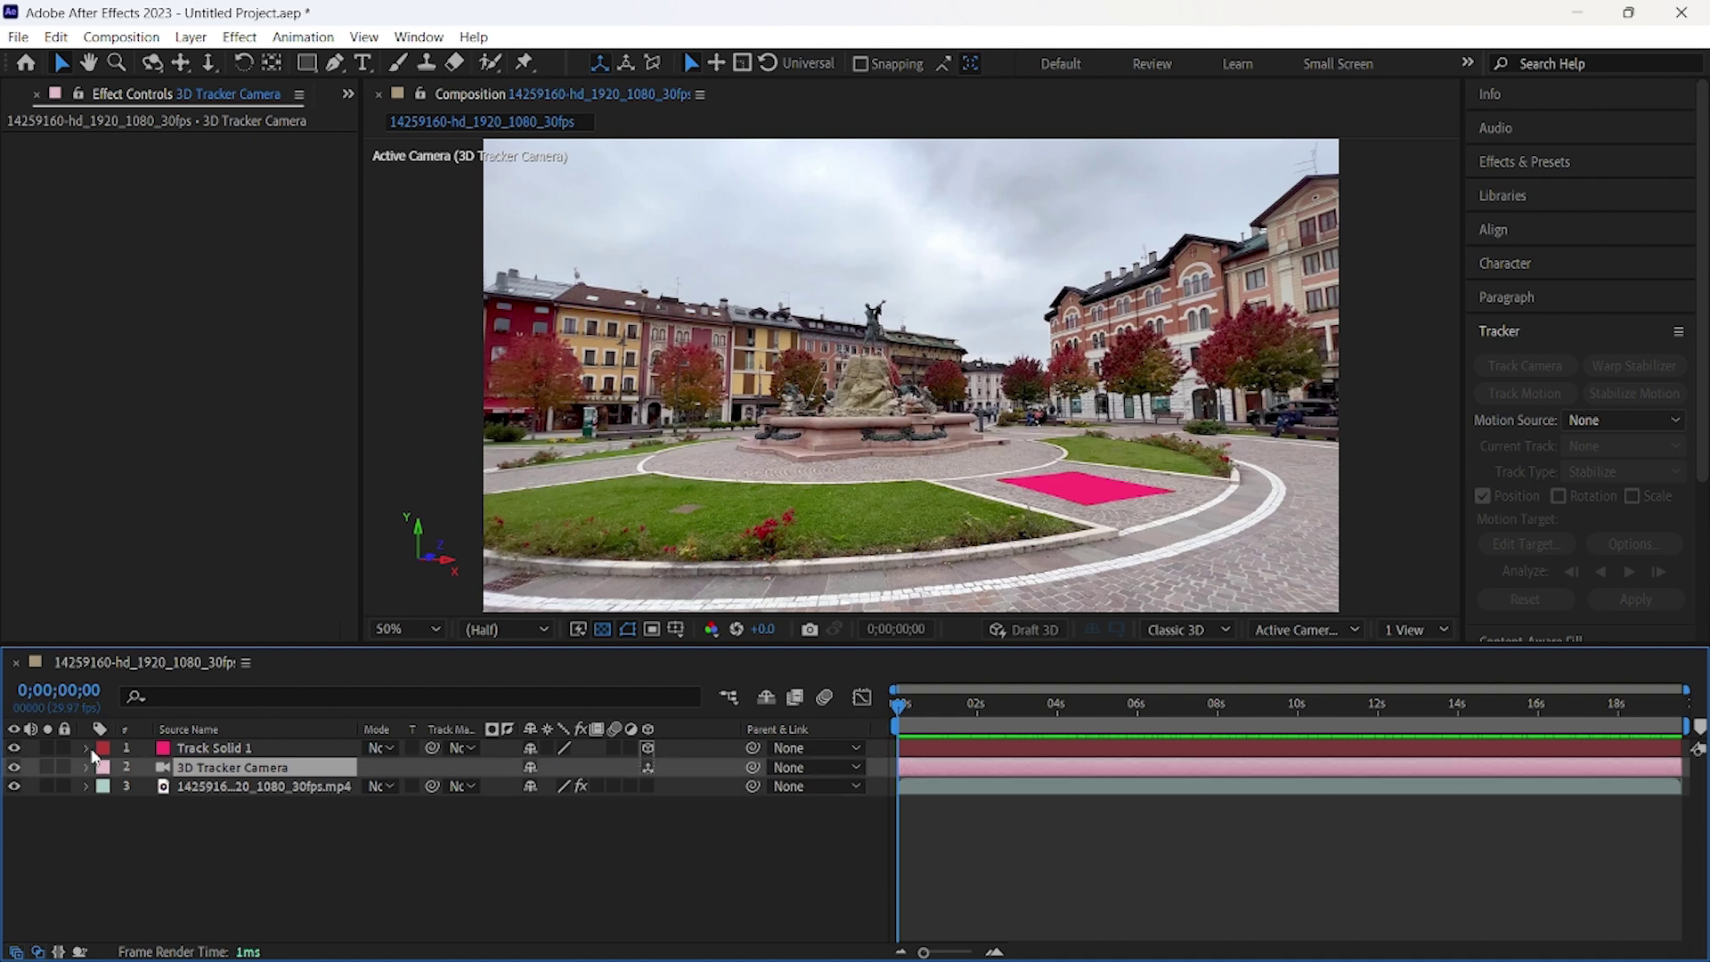
{"action": "left_click", "coordinate": [87, 748]}
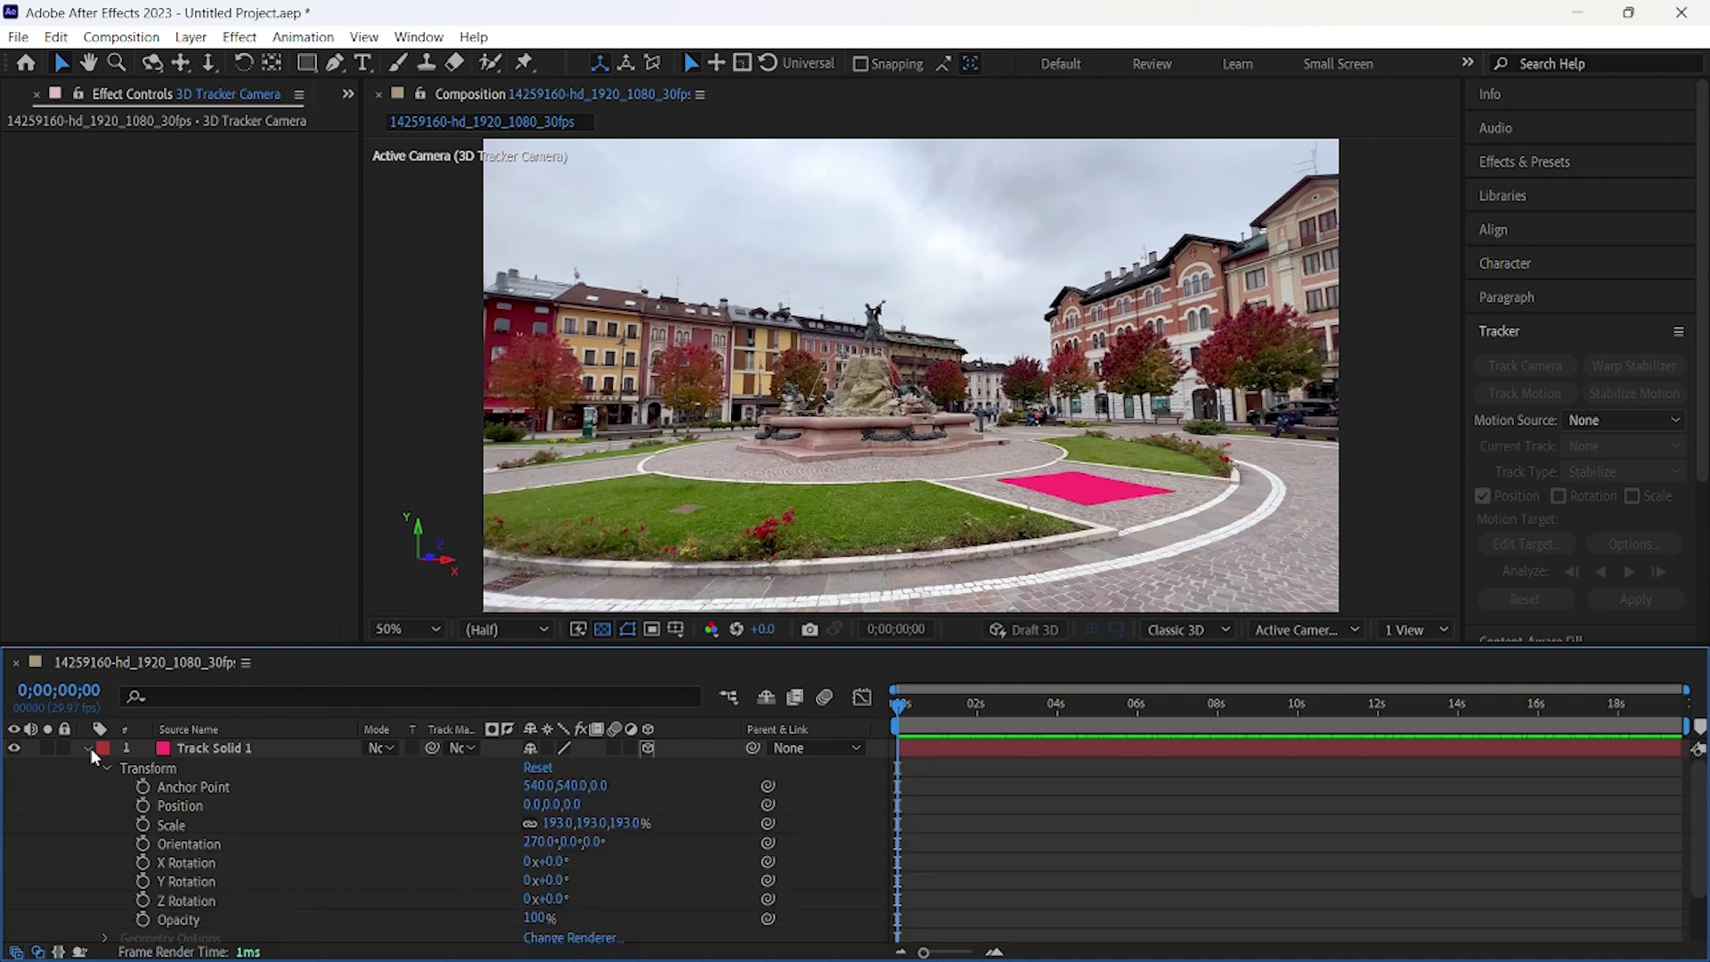
{"action": "left_click", "coordinate": [205, 784]}
{"action": "left_click", "coordinate": [200, 802], "text": "shift"}
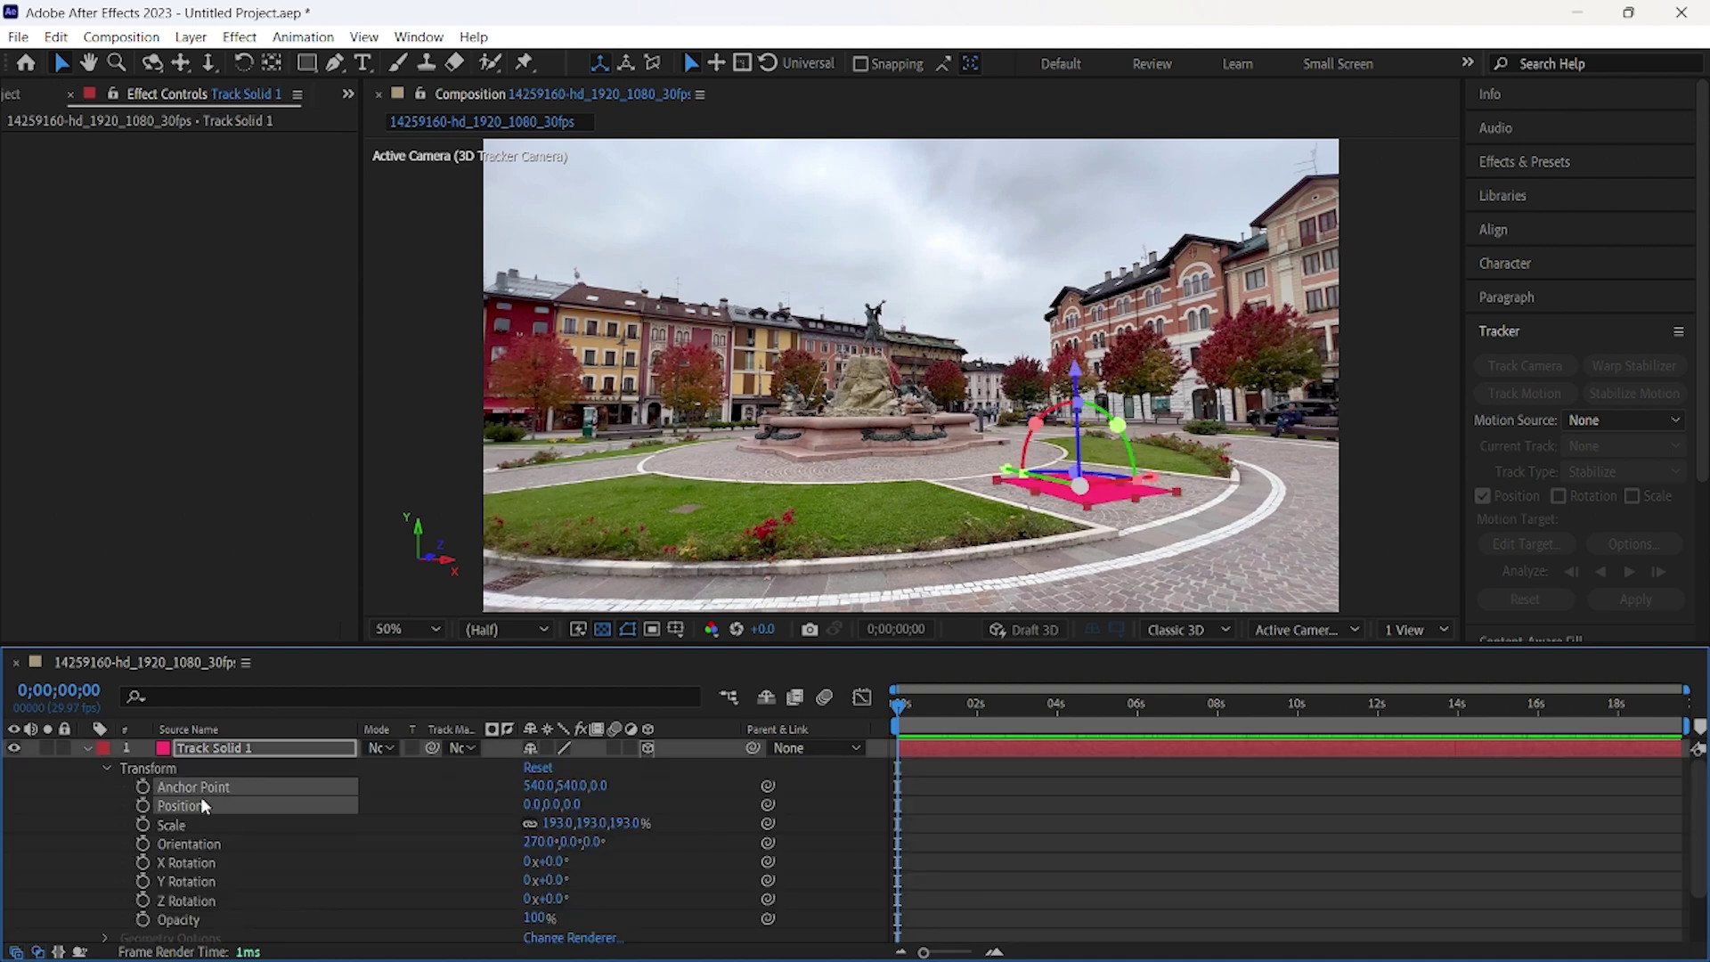
{"action": "left_click", "coordinate": [192, 828], "text": "shift"}
{"action": "left_click", "coordinate": [198, 841], "text": "shift"}
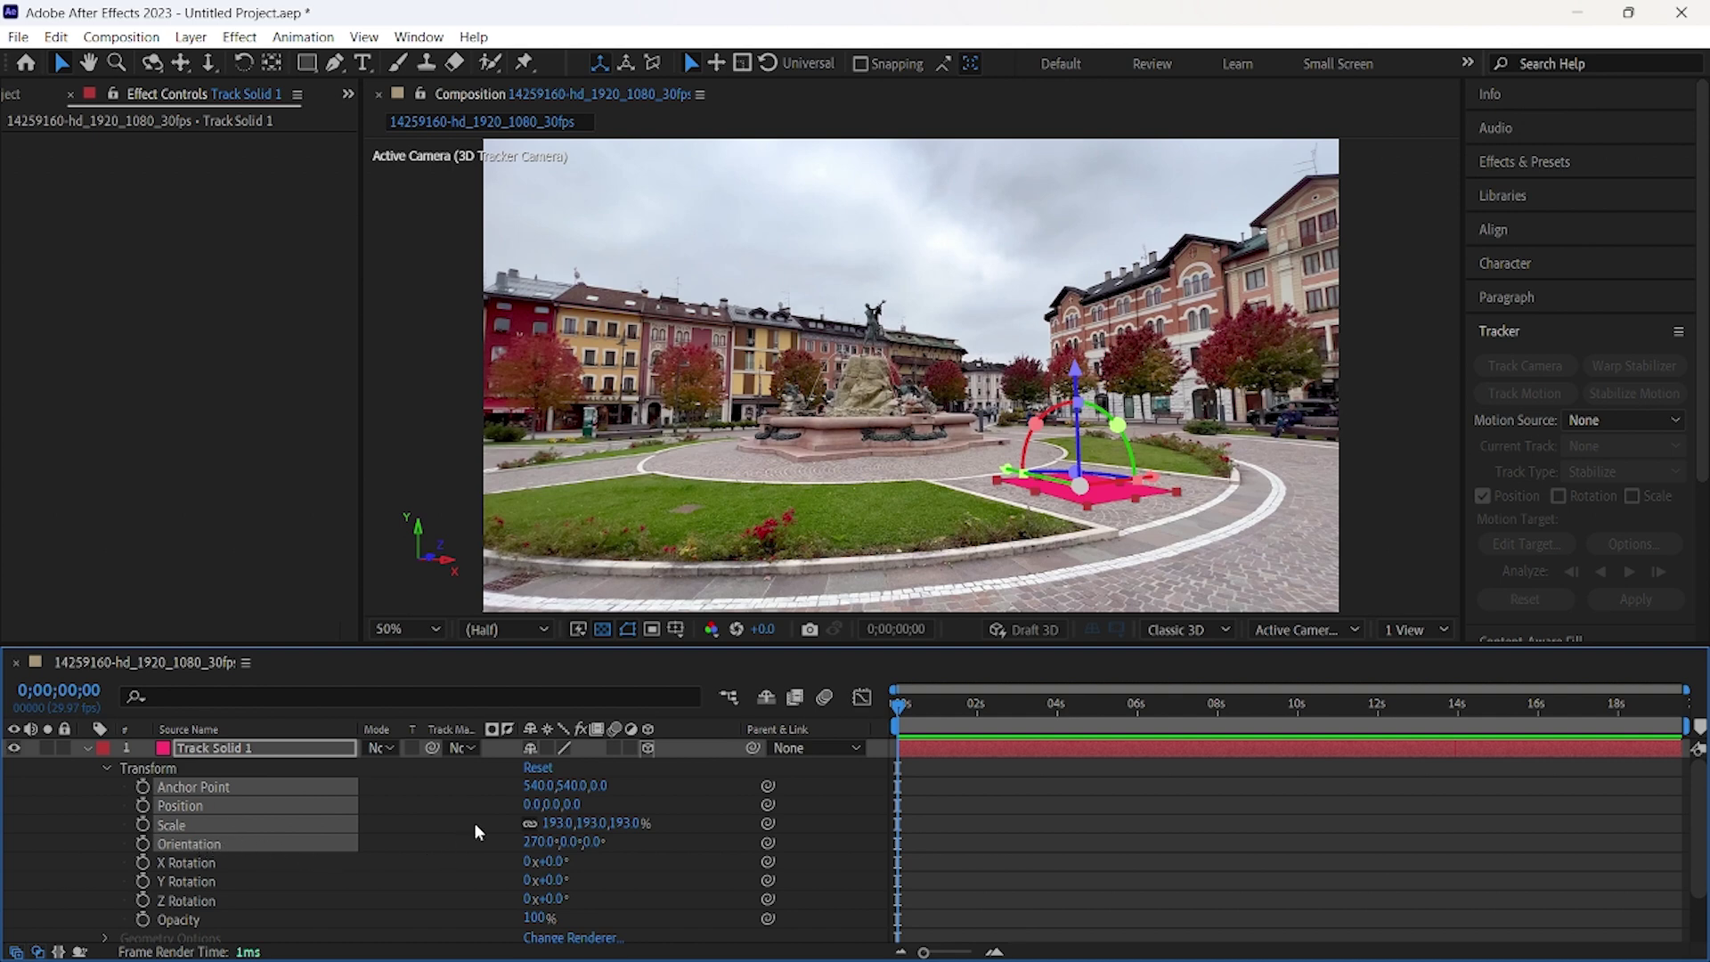
Switch to Blender and create a plane from the copied solid data with the AE2Blend add-on.
{"action": "left_click", "coordinate": [1214, 947]}
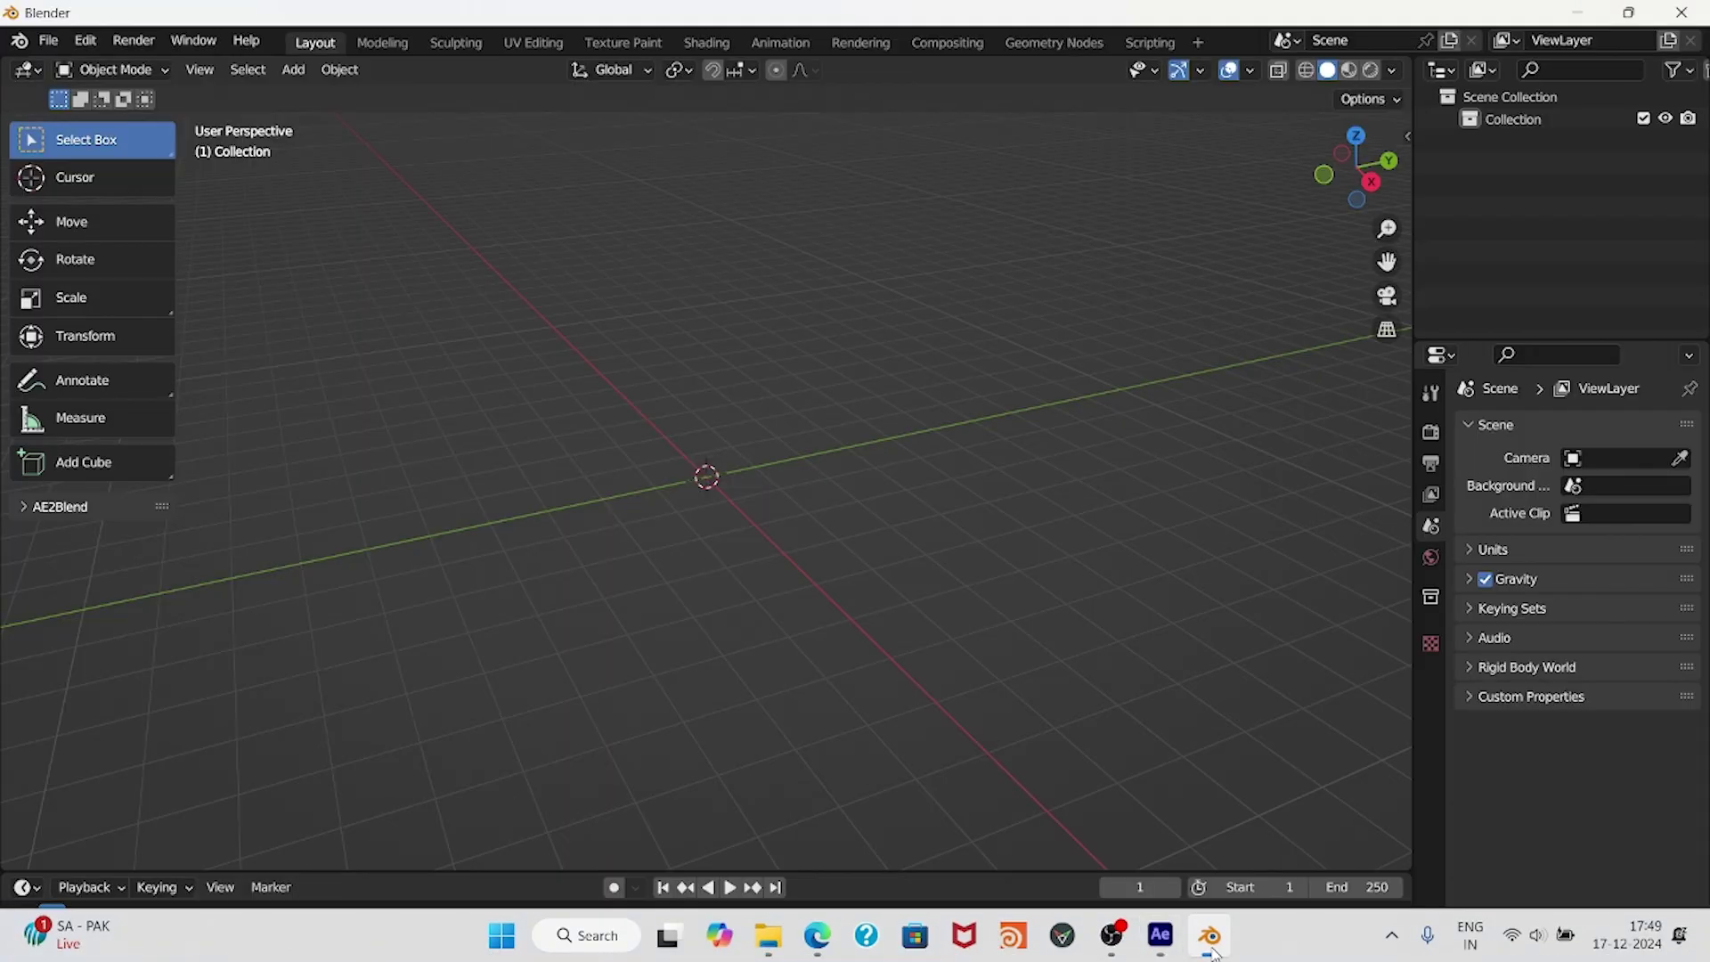
{"action": "left_click", "coordinate": [29, 512]}
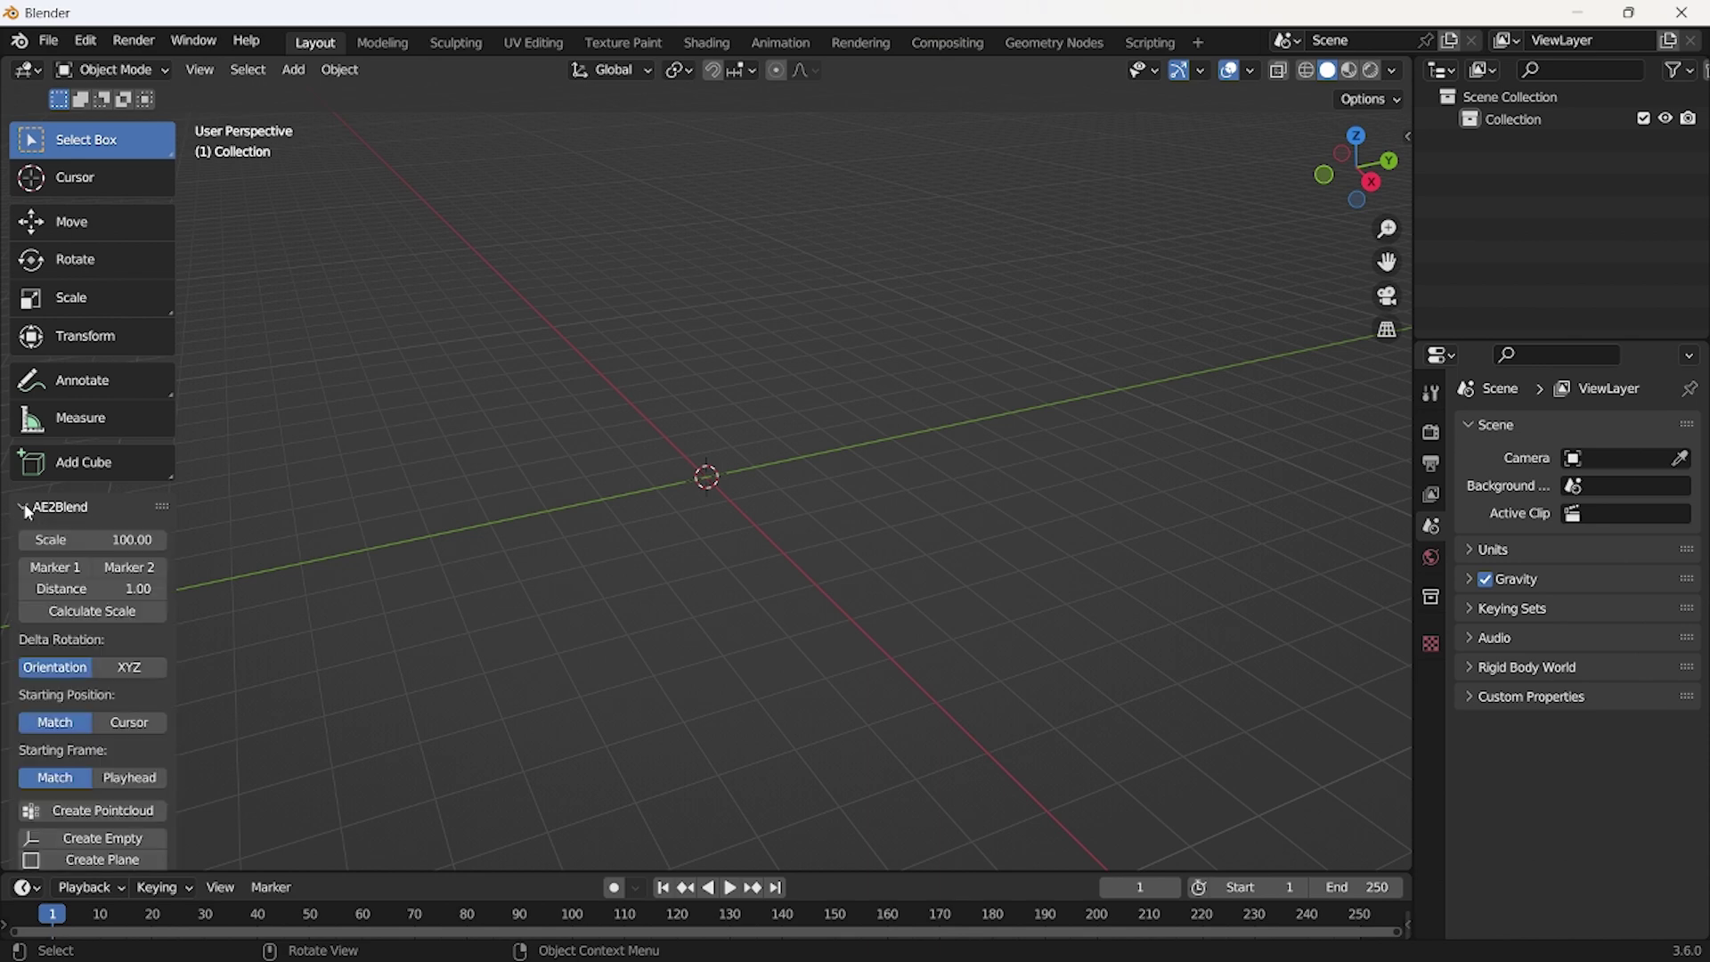
{"action": "scroll", "coordinate": [116, 797], "scroll_direction": "down", "scroll_amount": 2}
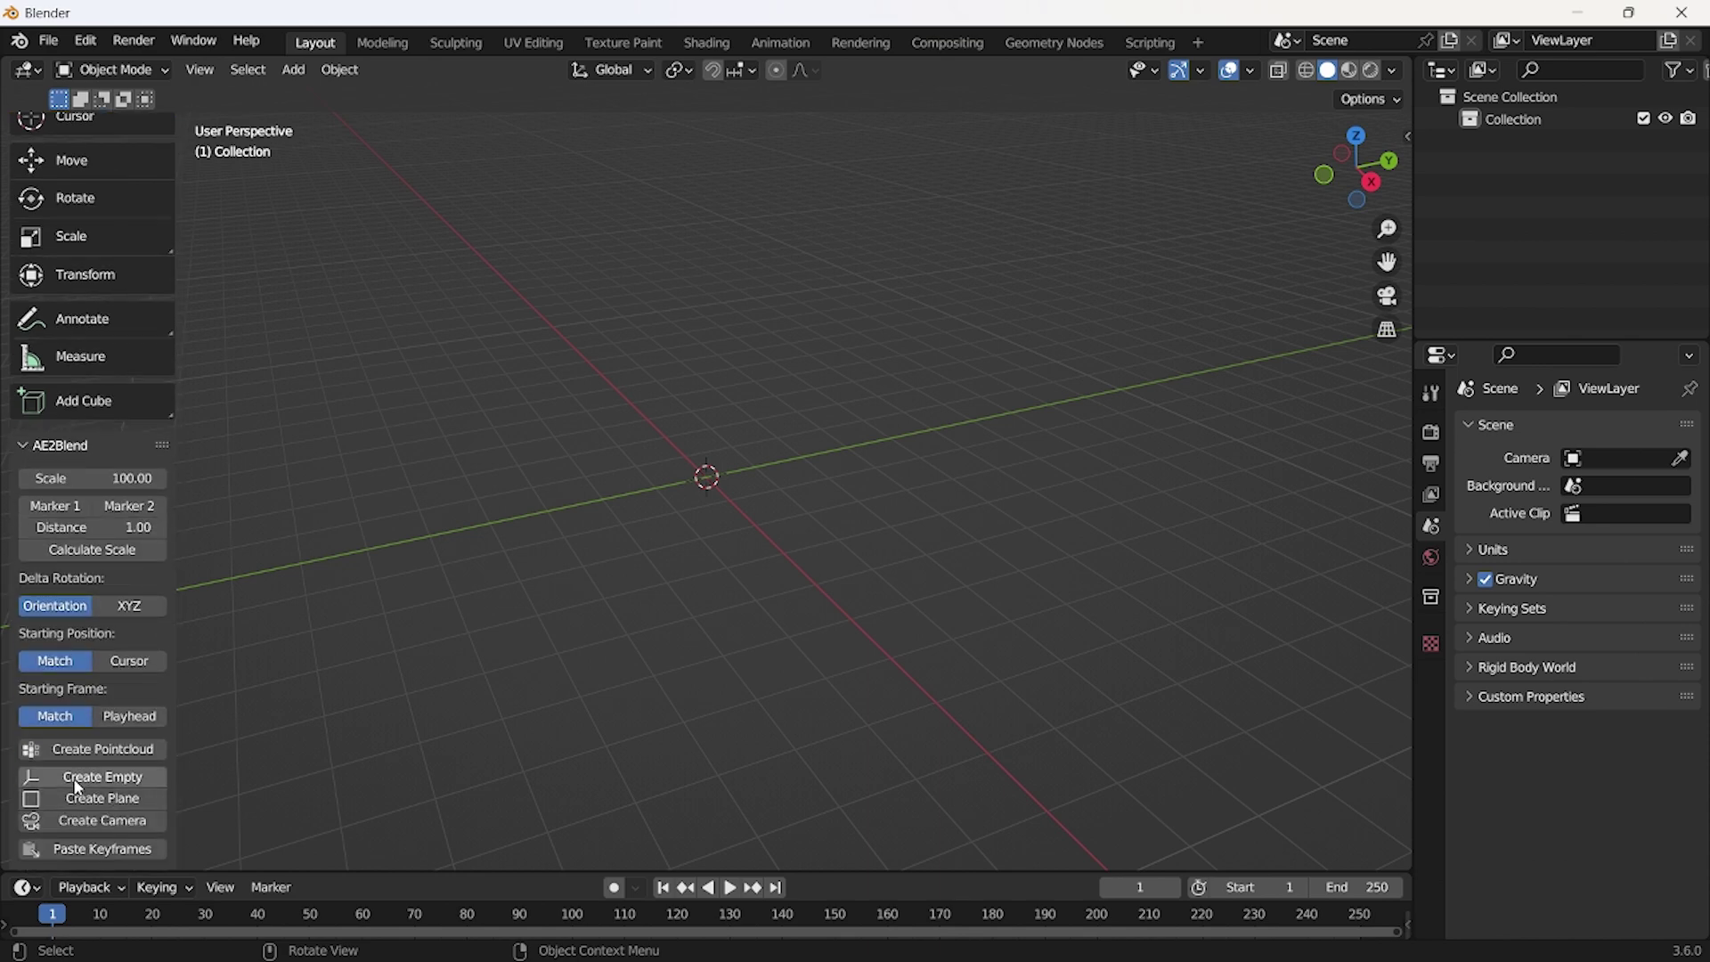
{"action": "left_click", "coordinate": [94, 799]}
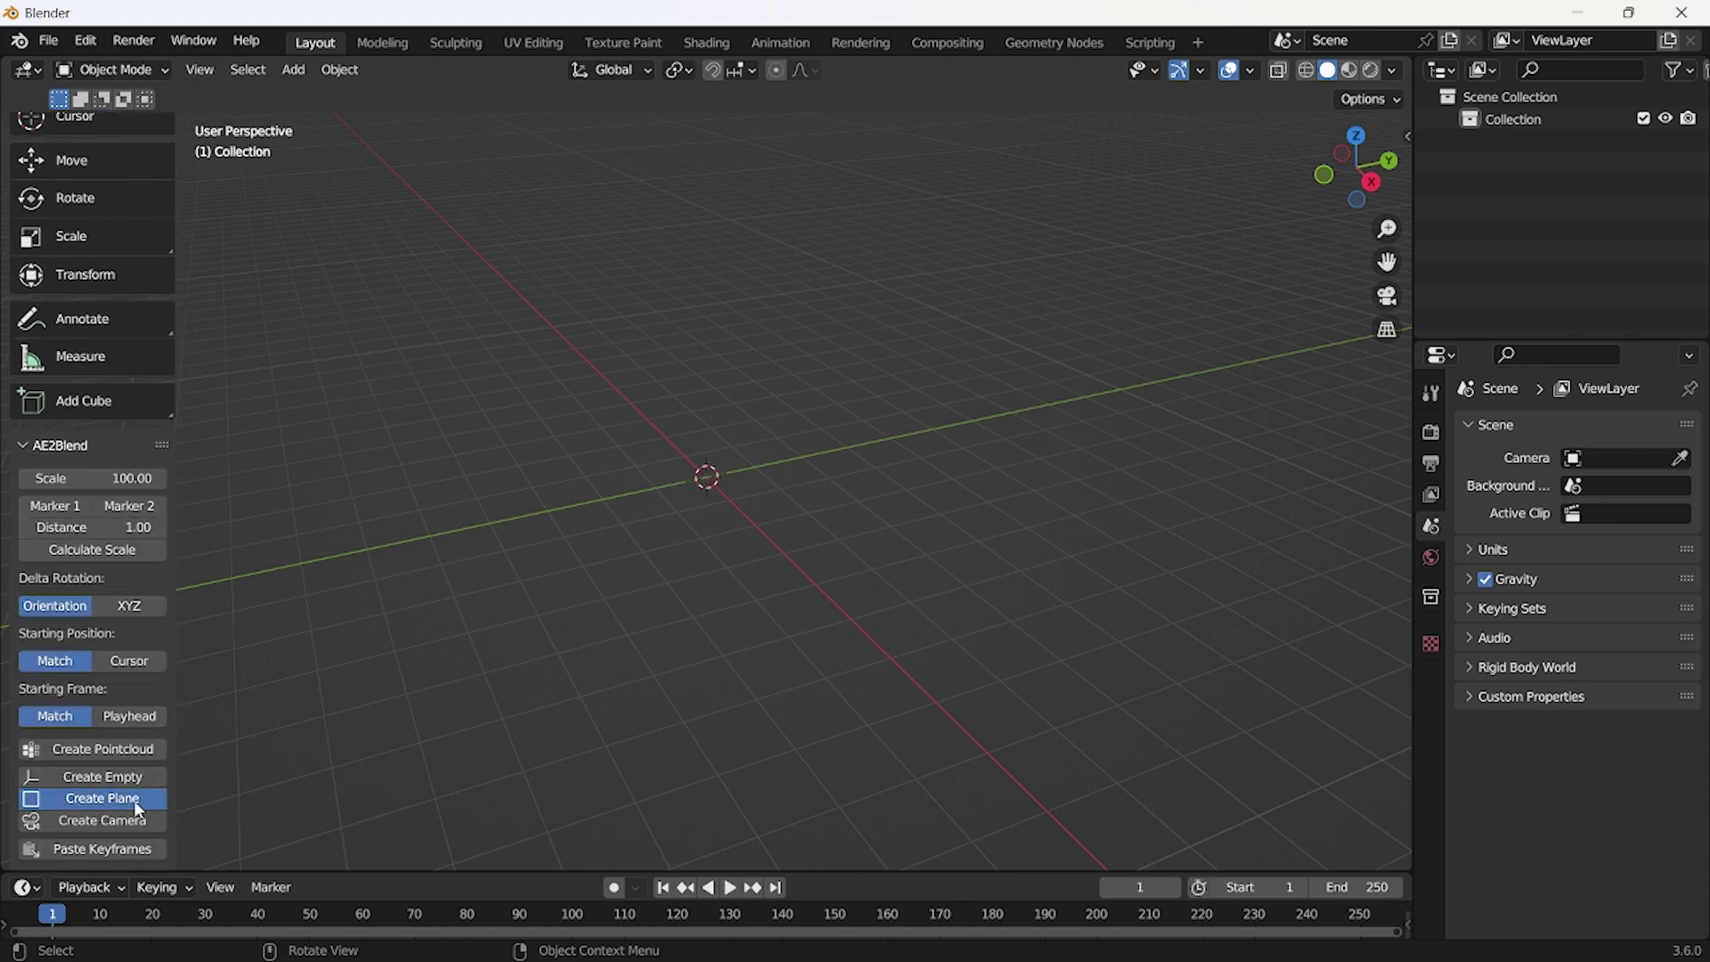
{"action": "scroll", "coordinate": [564, 665], "scroll_direction": "down", "scroll_amount": 3}
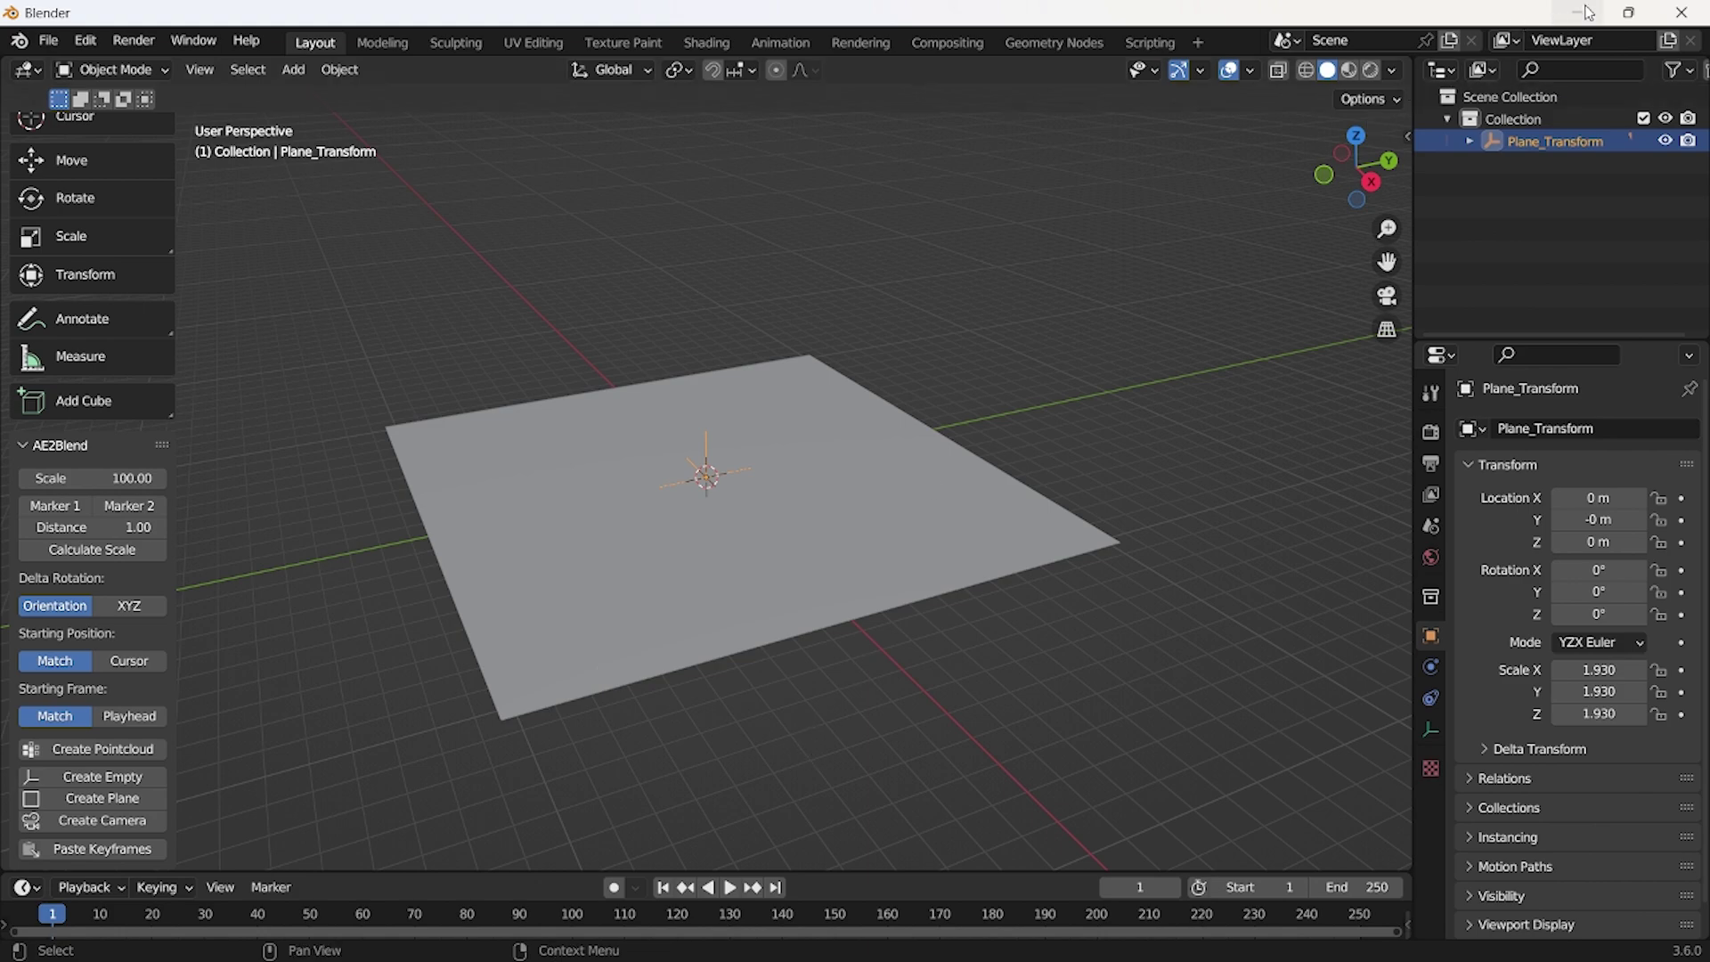
Switch to After Effects, expand the 3D Tracker Camera's transform properties, and copy its Position and Orientation keyframes together.
{"action": "left_click", "coordinate": [1584, 11]}
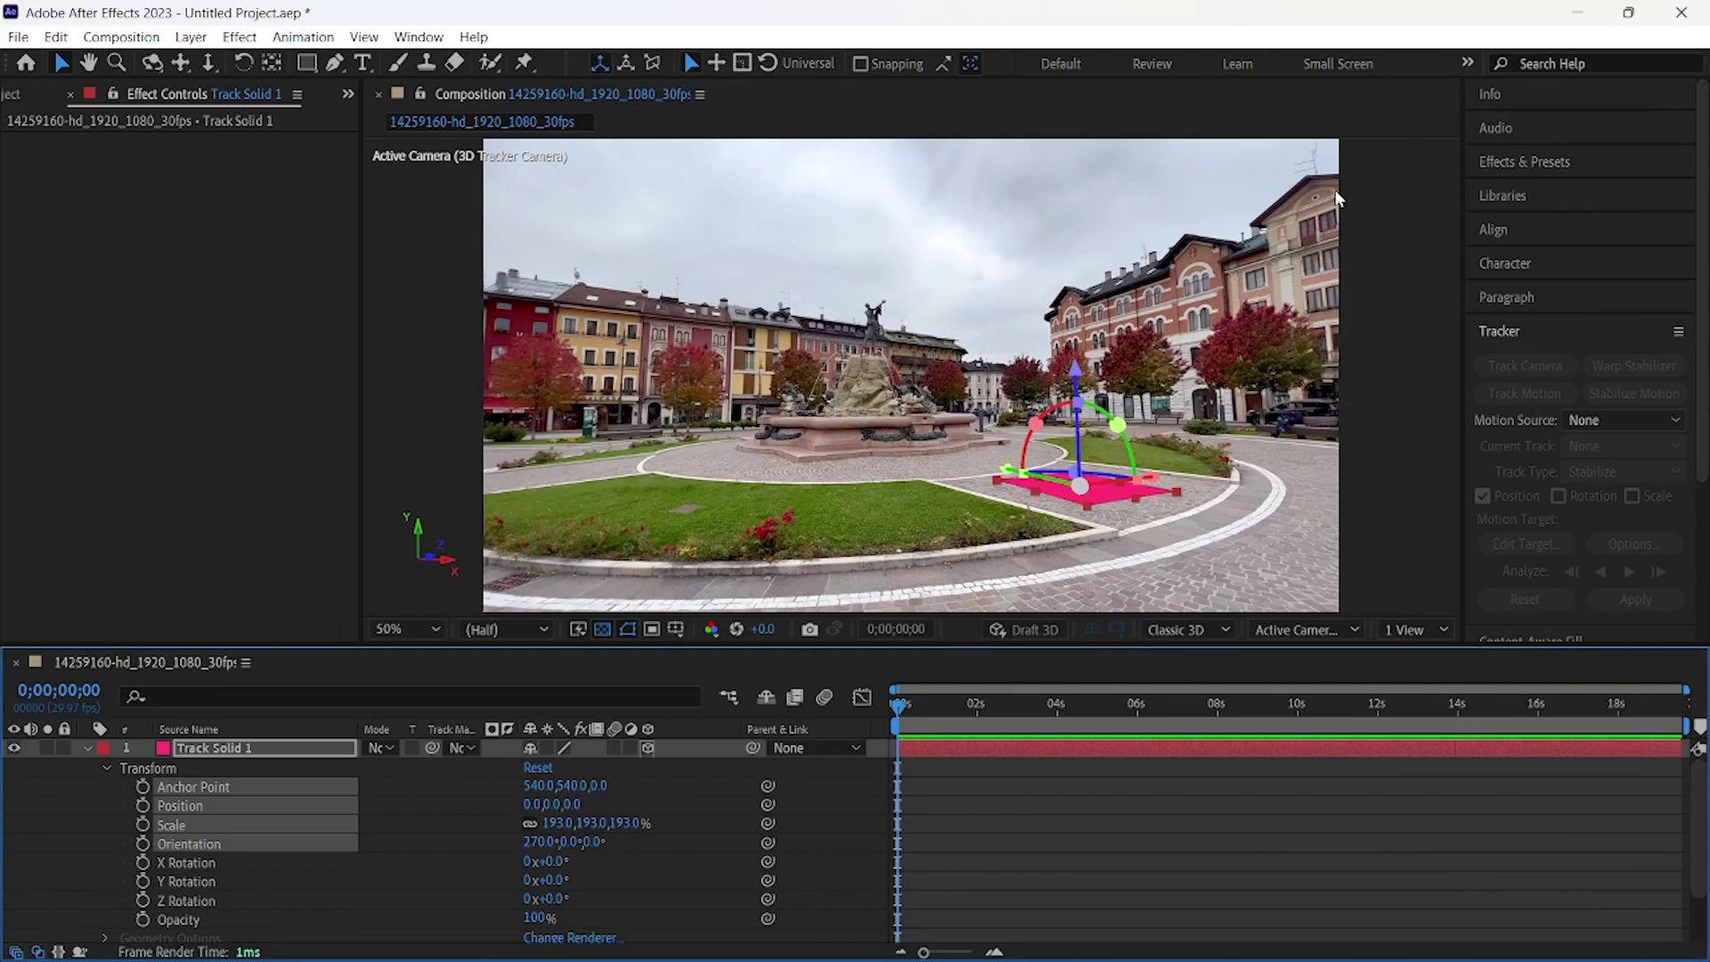
{"action": "left_click", "coordinate": [88, 749]}
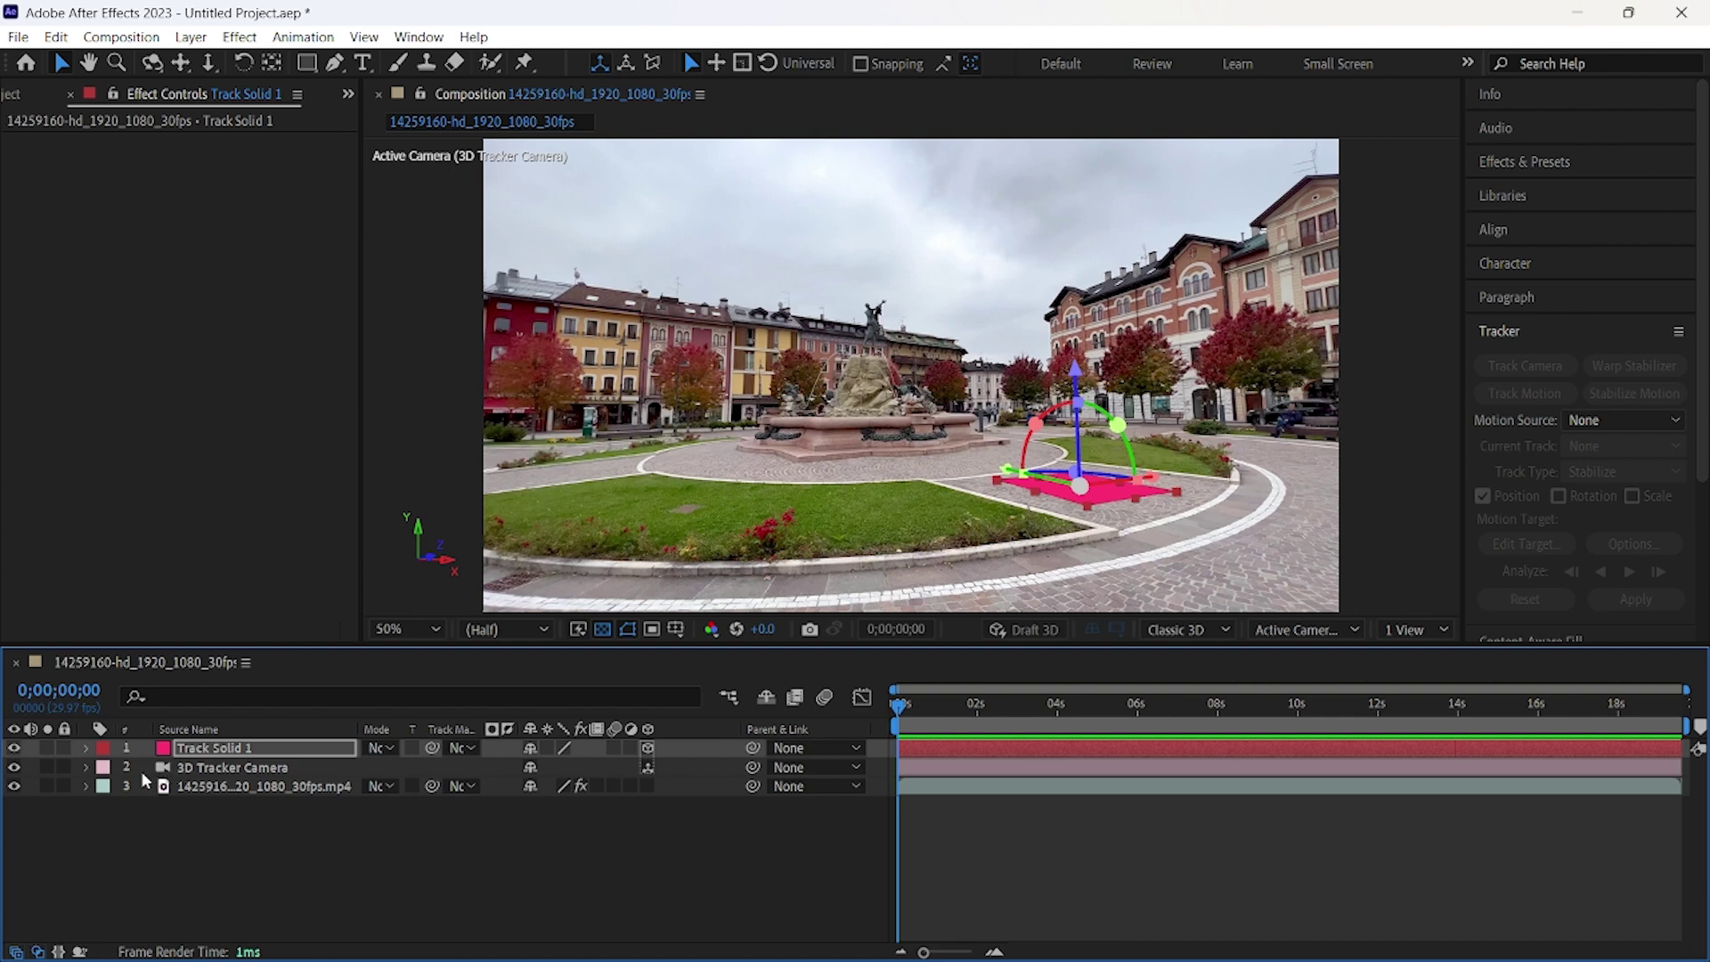
{"action": "left_click", "coordinate": [88, 768]}
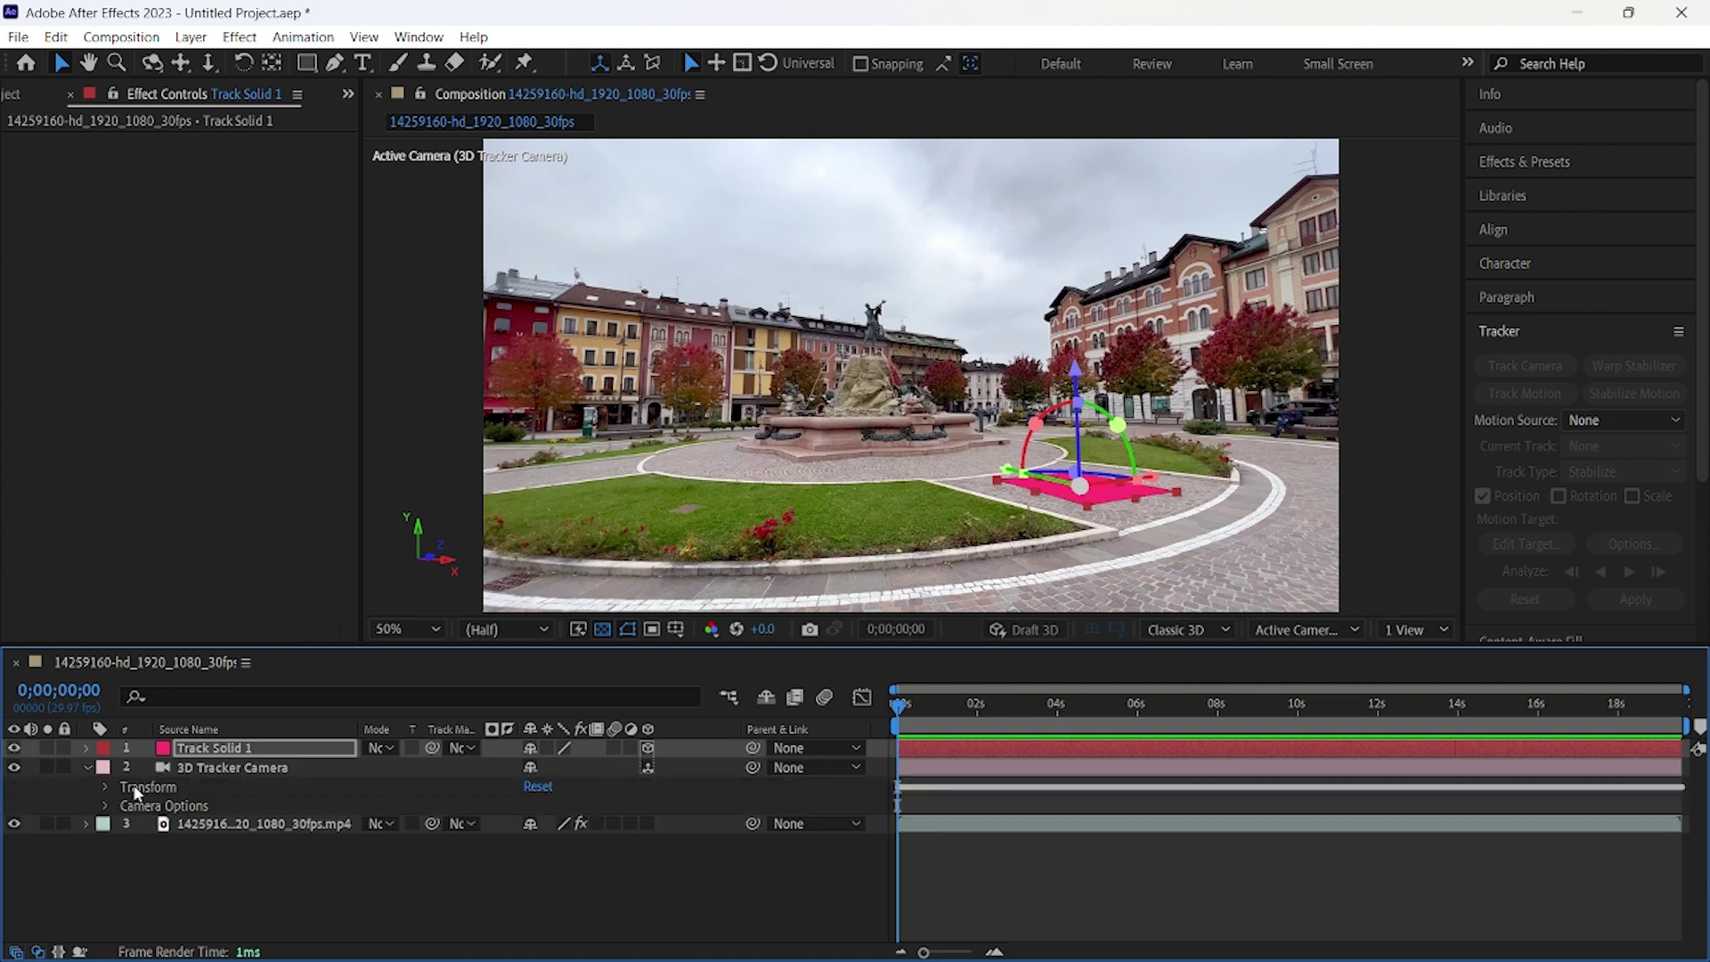
{"action": "left_click", "coordinate": [104, 789]}
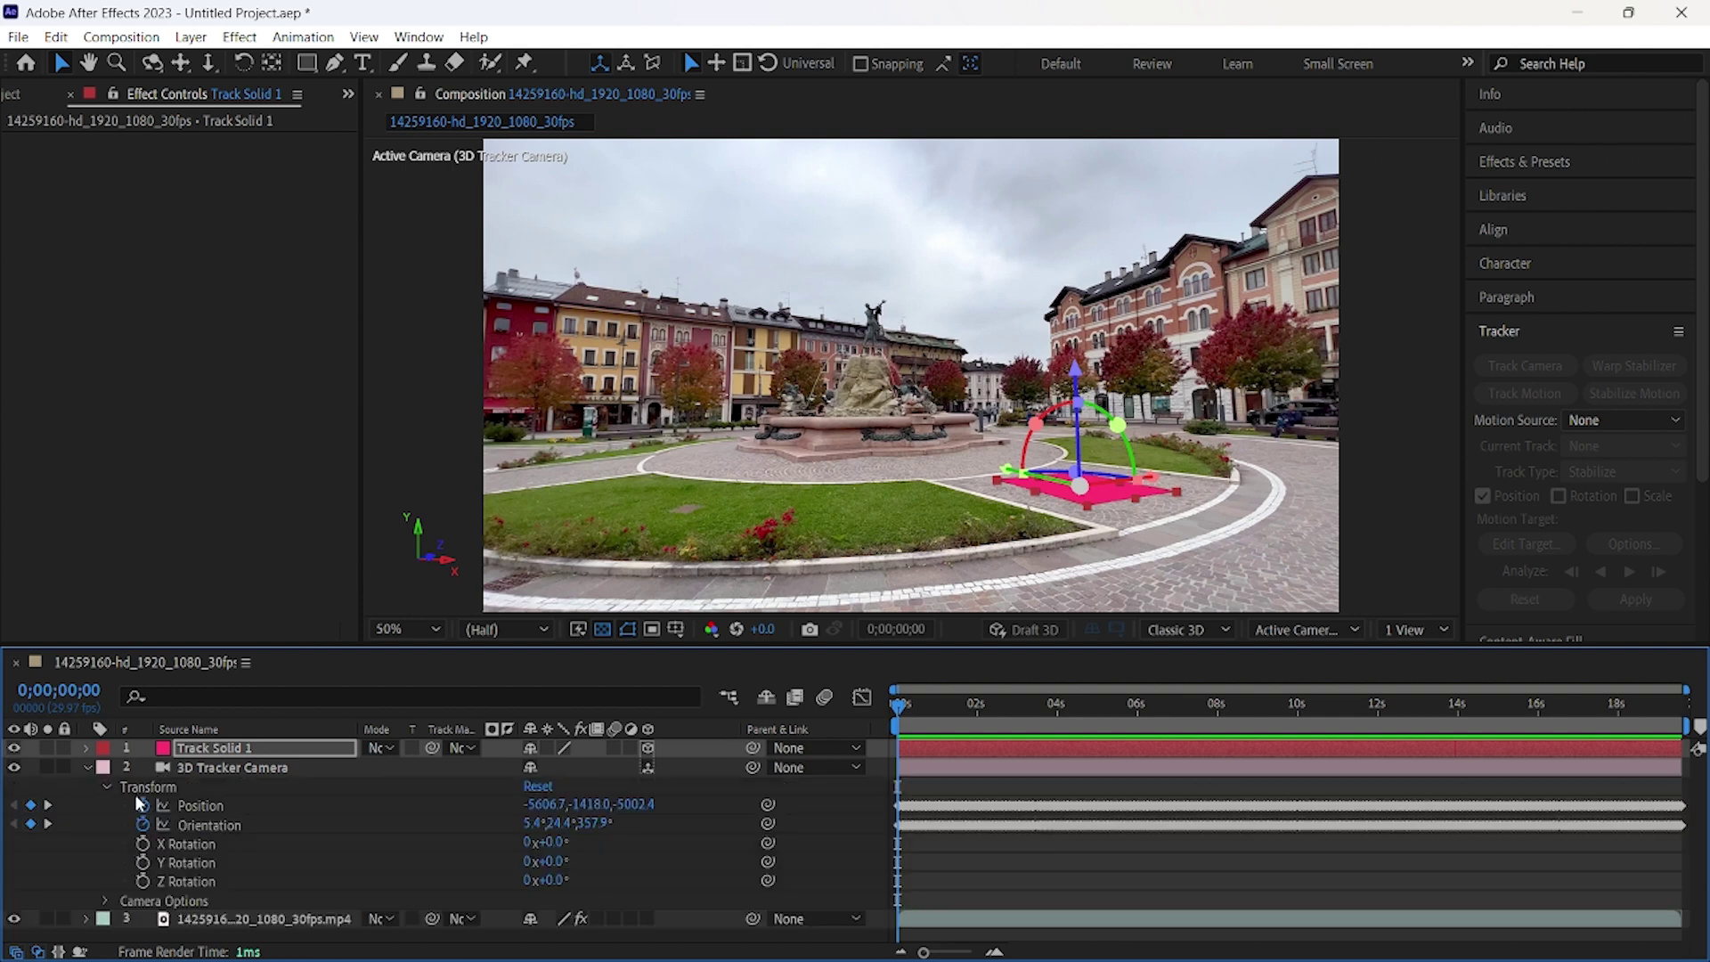
{"action": "left_click", "coordinate": [196, 805]}
{"action": "left_click", "coordinate": [221, 826], "text": "shift"}
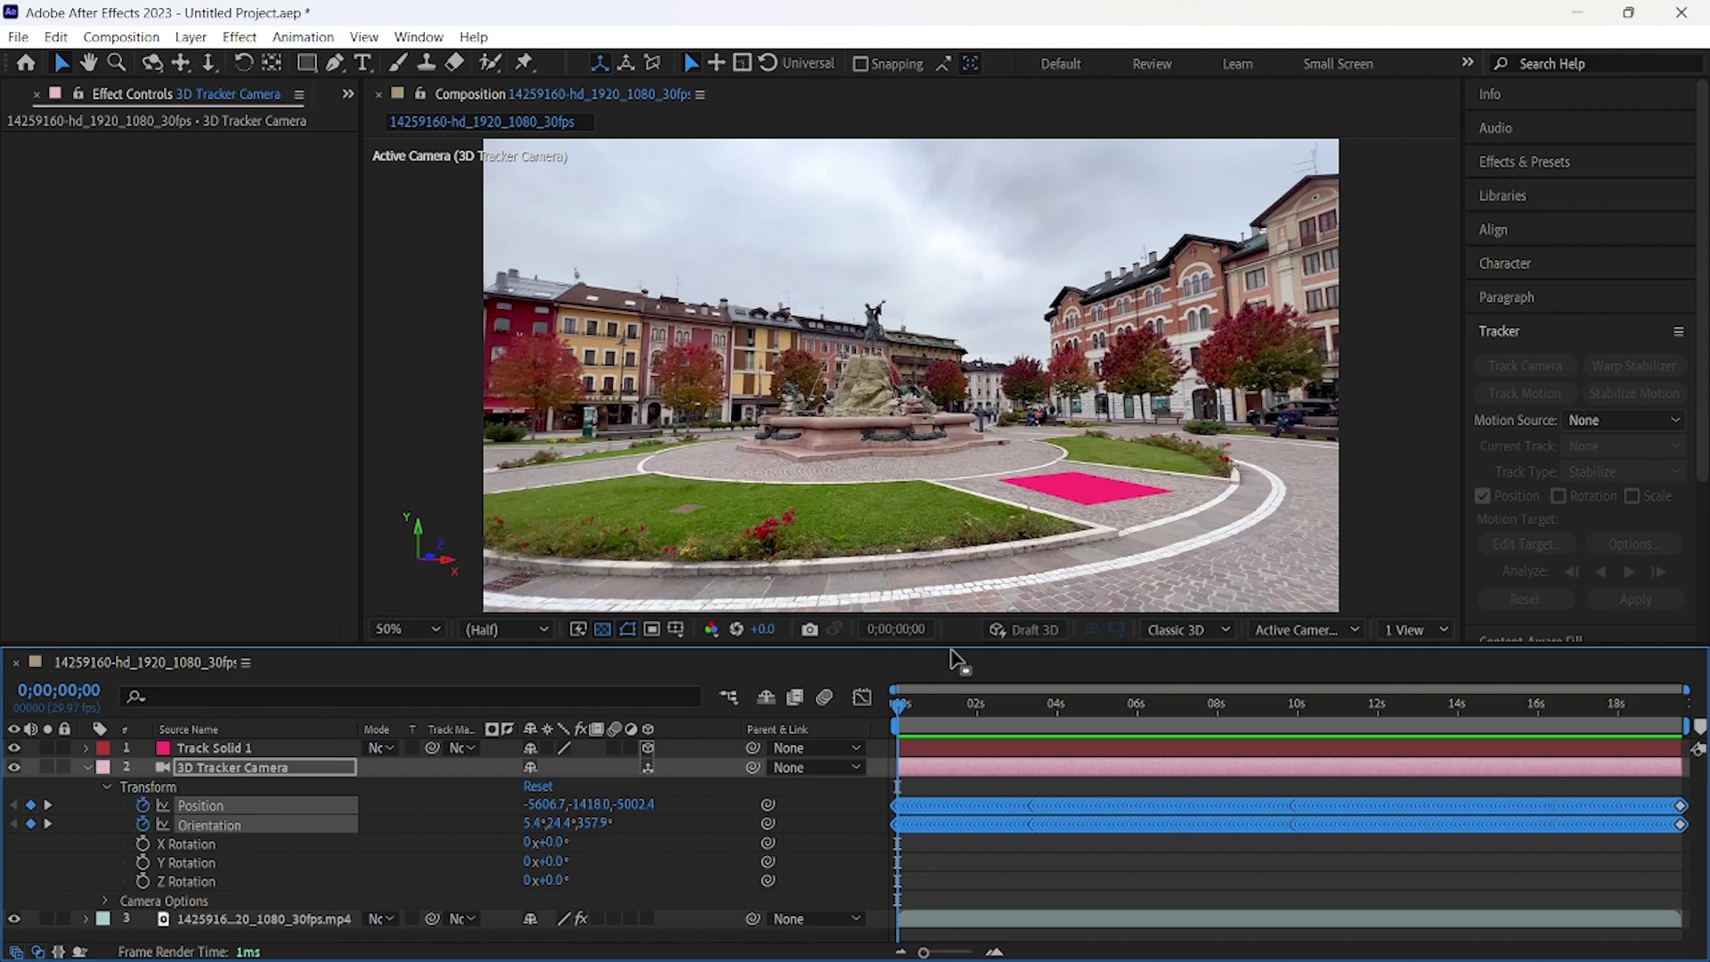
Switch to Blender and create a camera from the copied tracker camera data with the AE2Blend add-on.
{"action": "mouse_move", "coordinate": [1260, 959]}
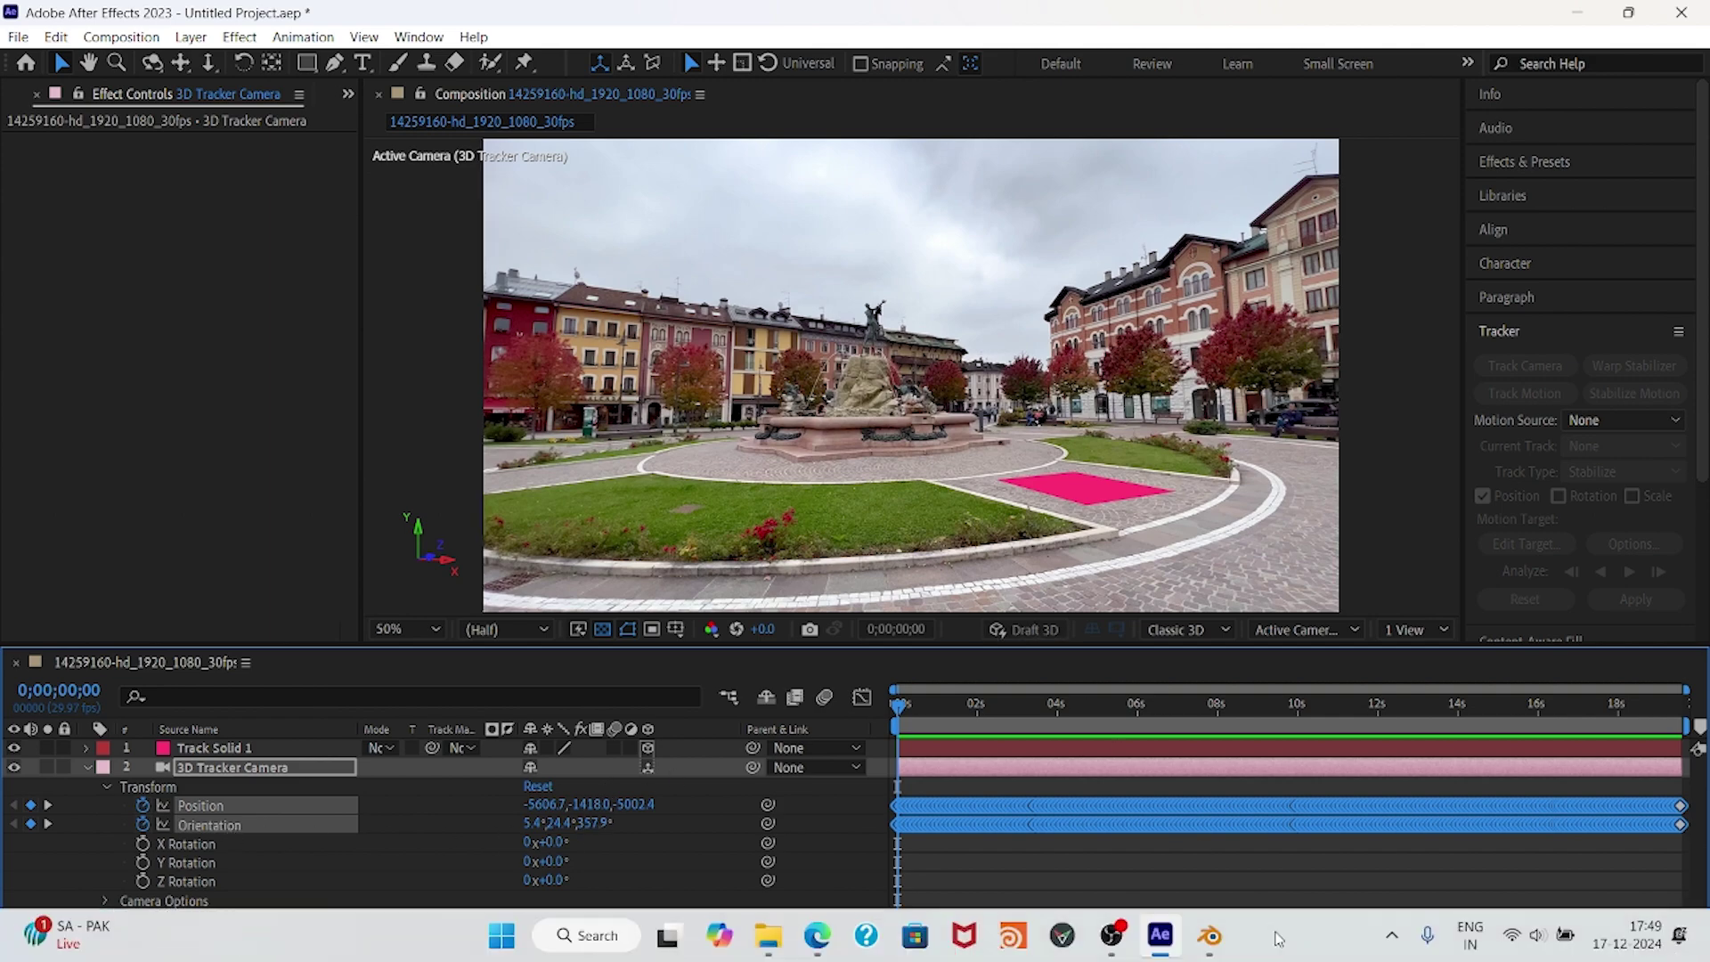
{"action": "left_click", "coordinate": [1220, 937]}
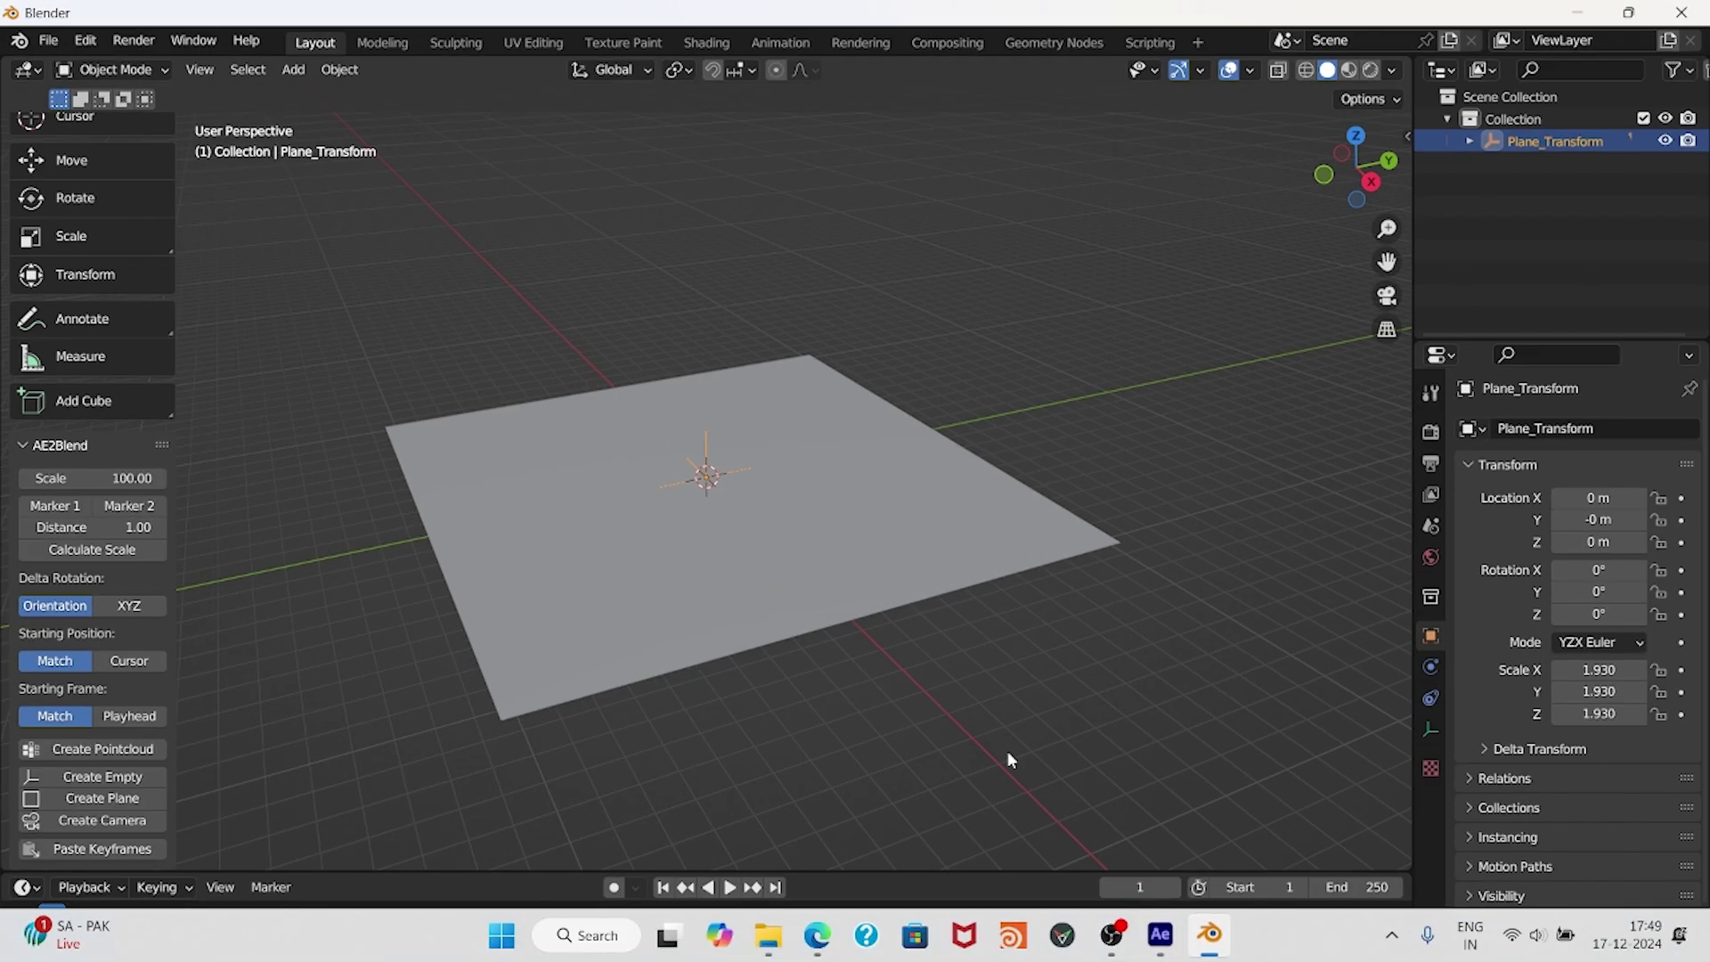
{"action": "left_click", "coordinate": [114, 820]}
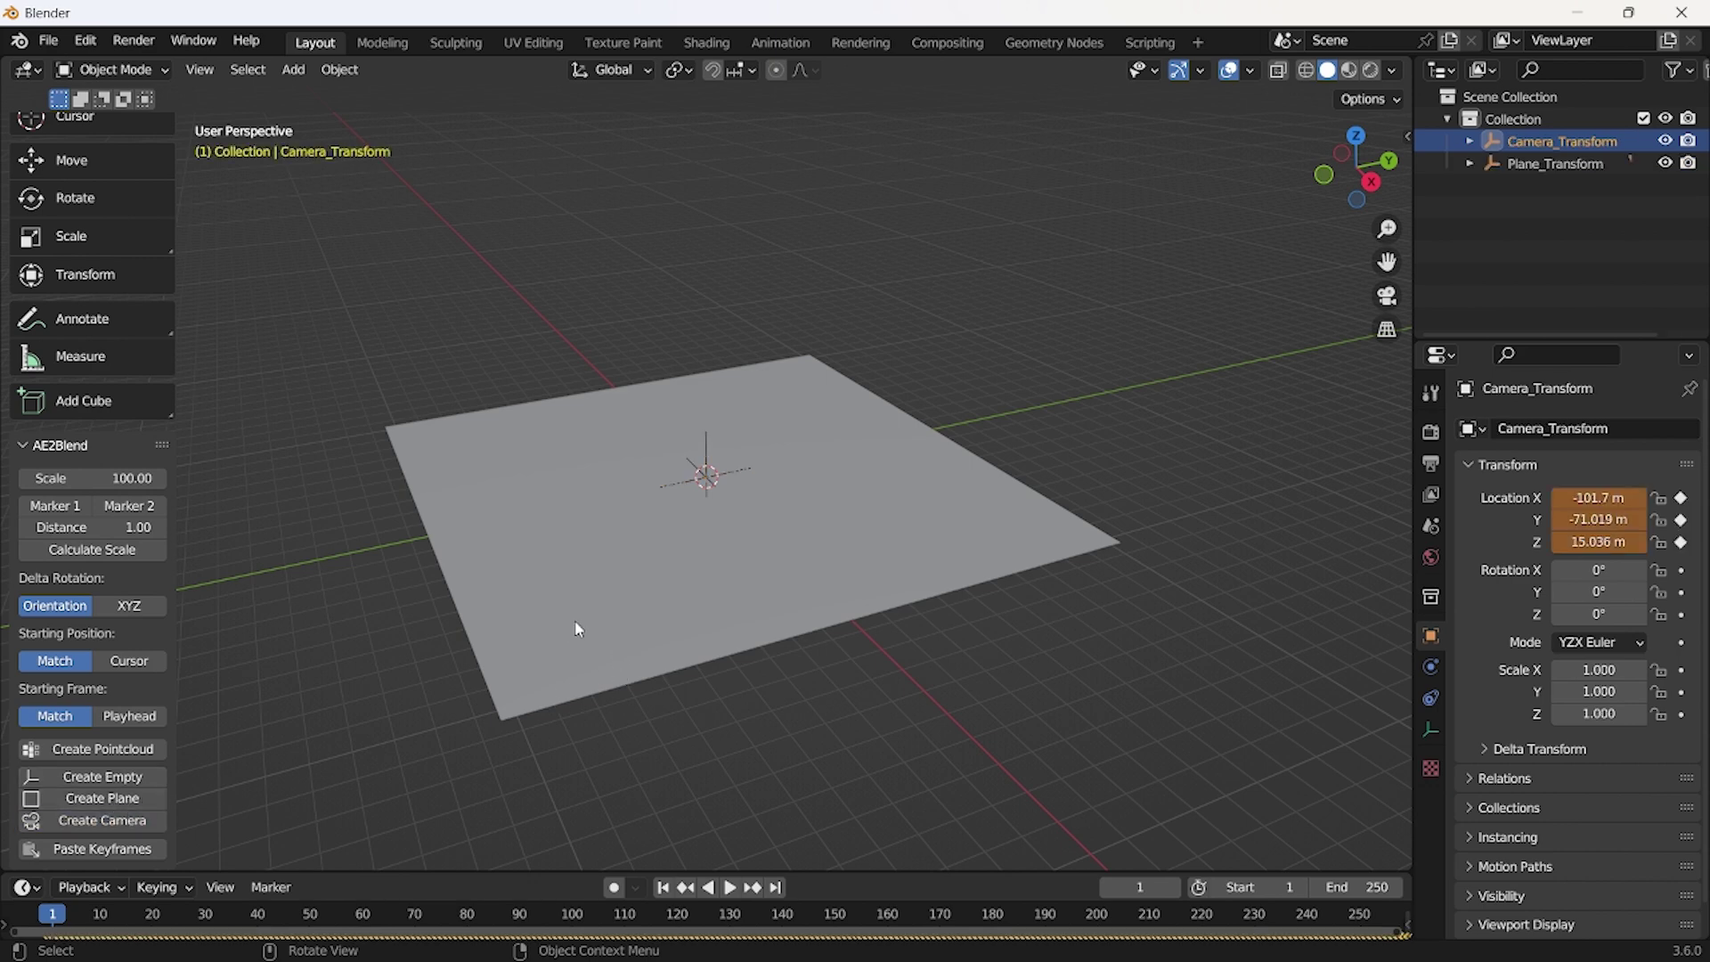
Look through the imported camera and enlarge the timeline to examine its keyframes, finishing at frame 0.
{"action": "key", "text": "KP_0"}
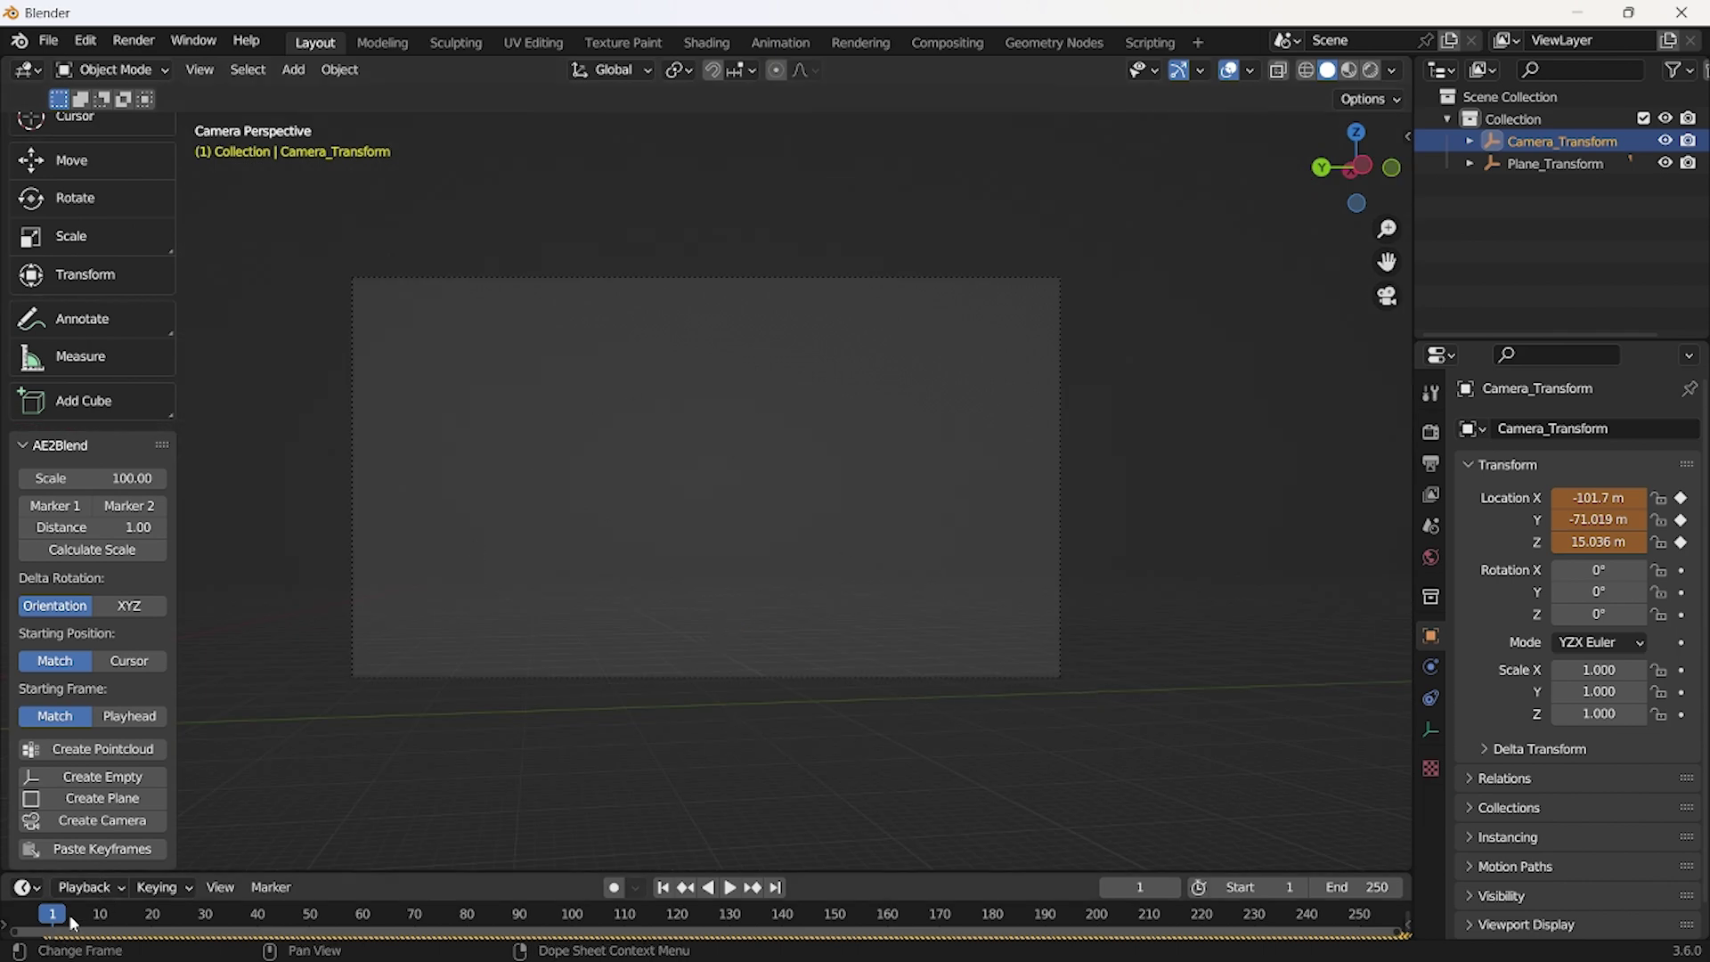
{"action": "left_click_drag", "start_coordinate": [447, 871], "coordinate": [439, 784]}
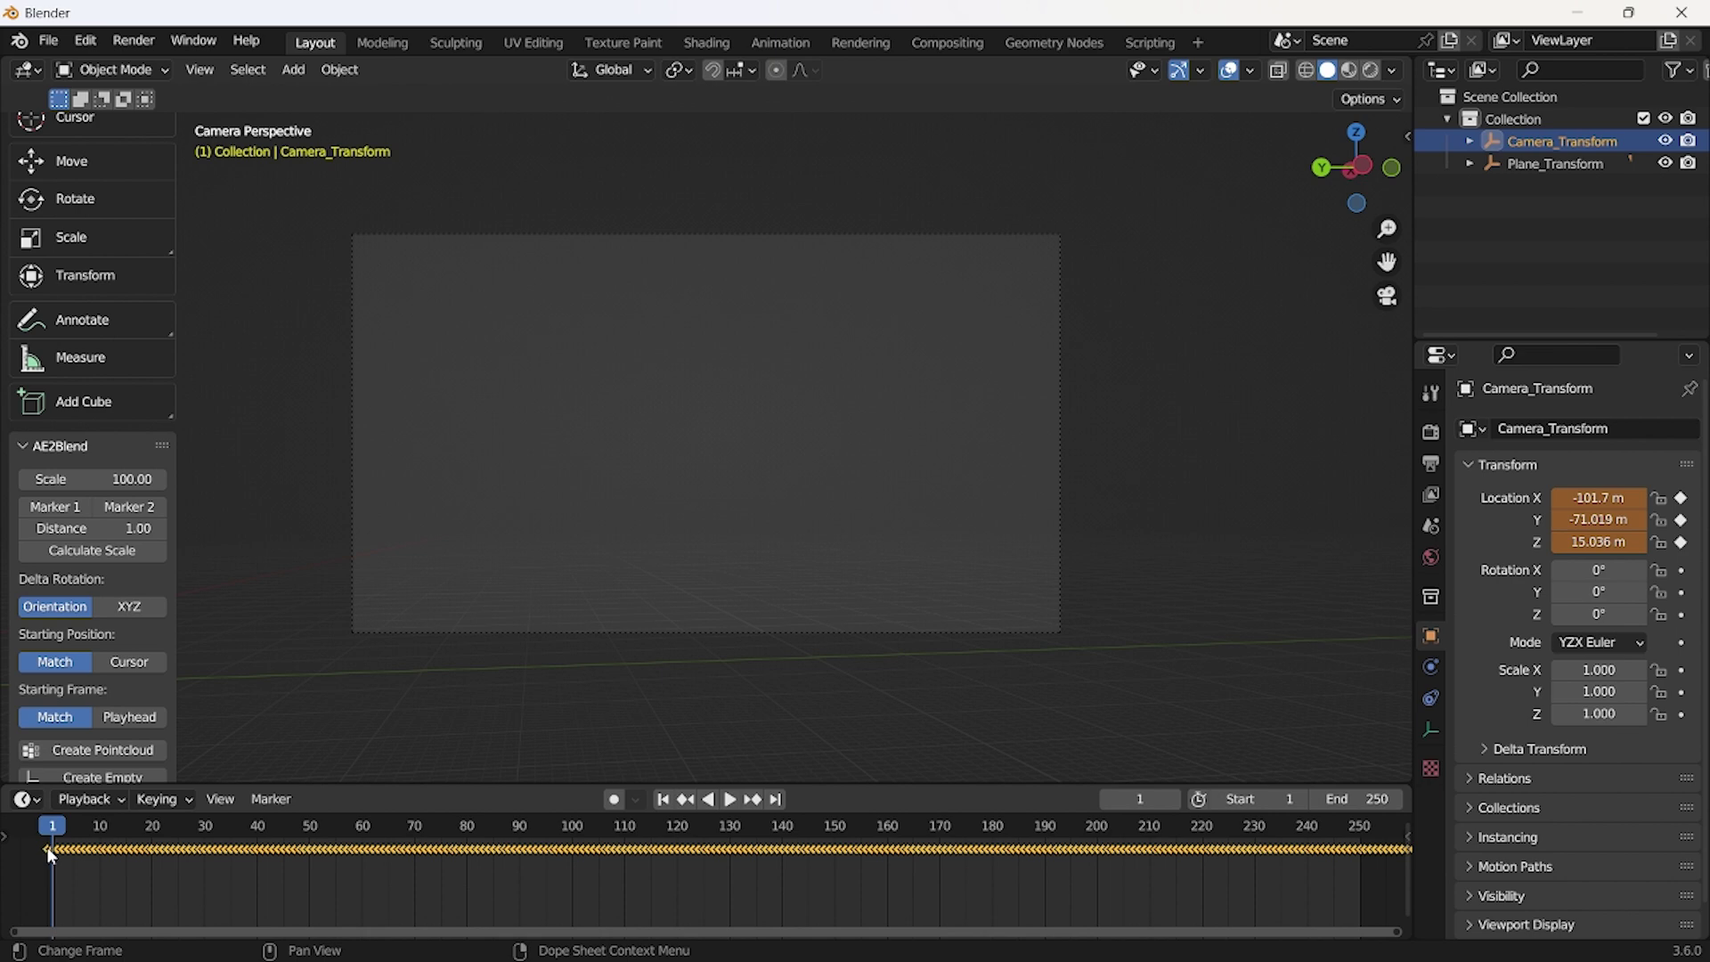
{"action": "left_click_drag", "start_coordinate": [46, 847], "coordinate": [1408, 805]}
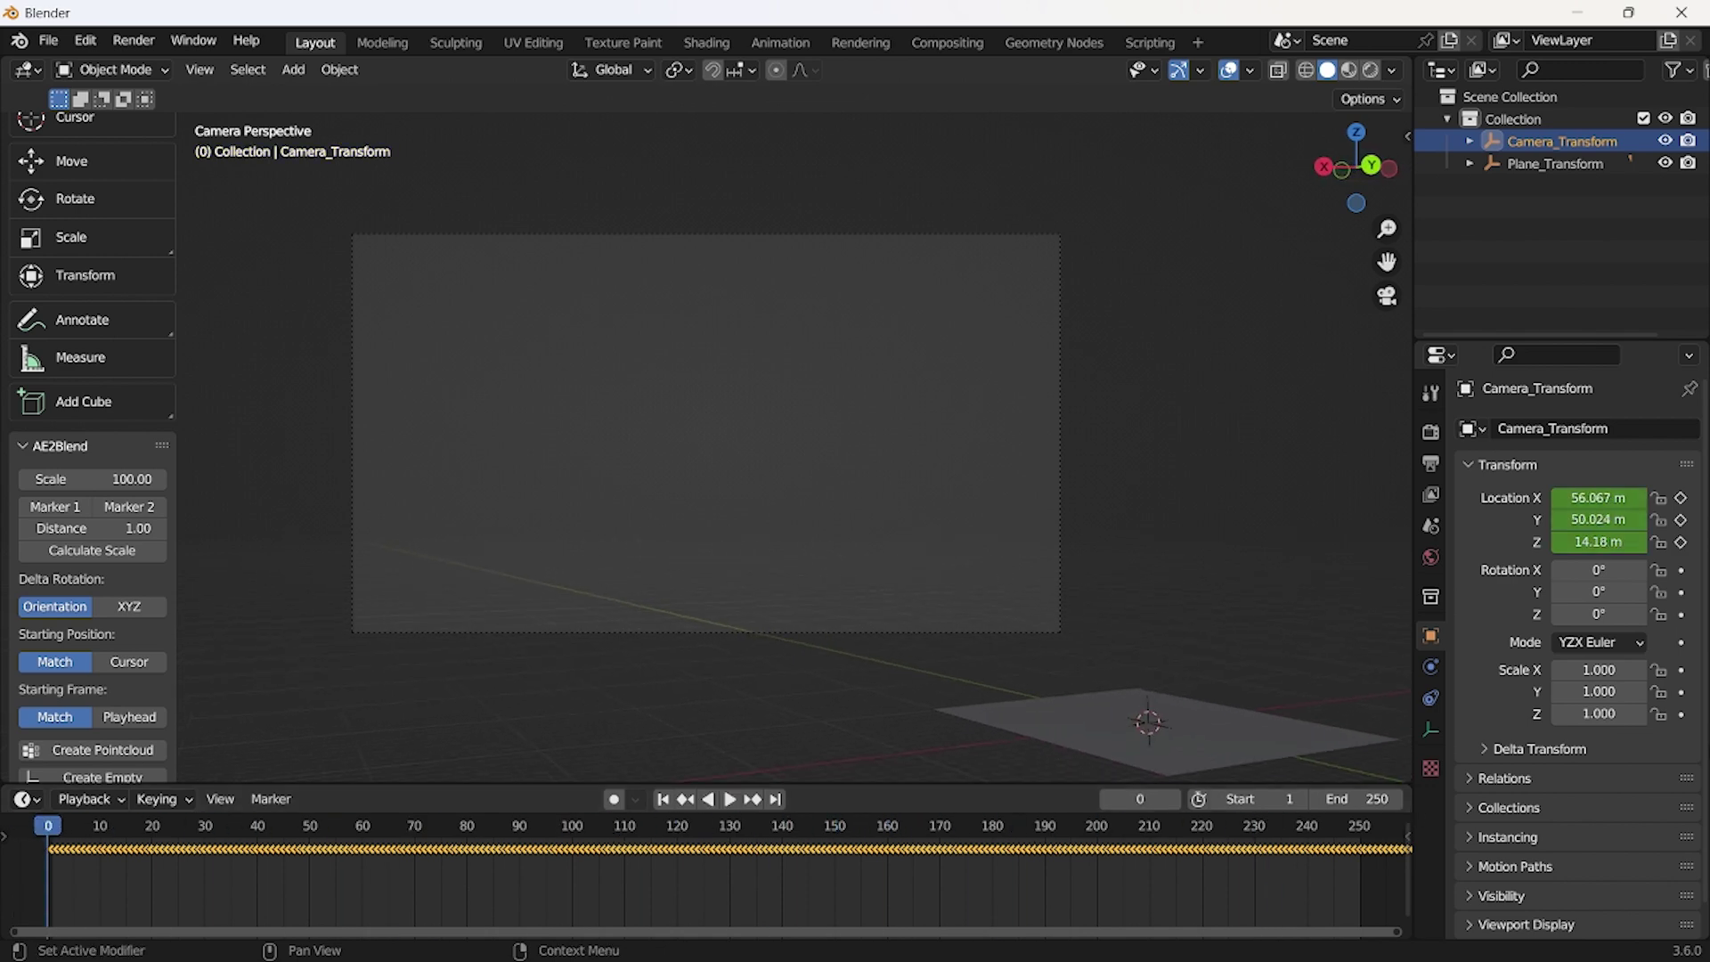
Switch to After Effects, collapse the 3D Tracker Camera's properties, and go to the composition's last frame to read its frame number.
{"action": "left_click", "coordinate": [1581, 11]}
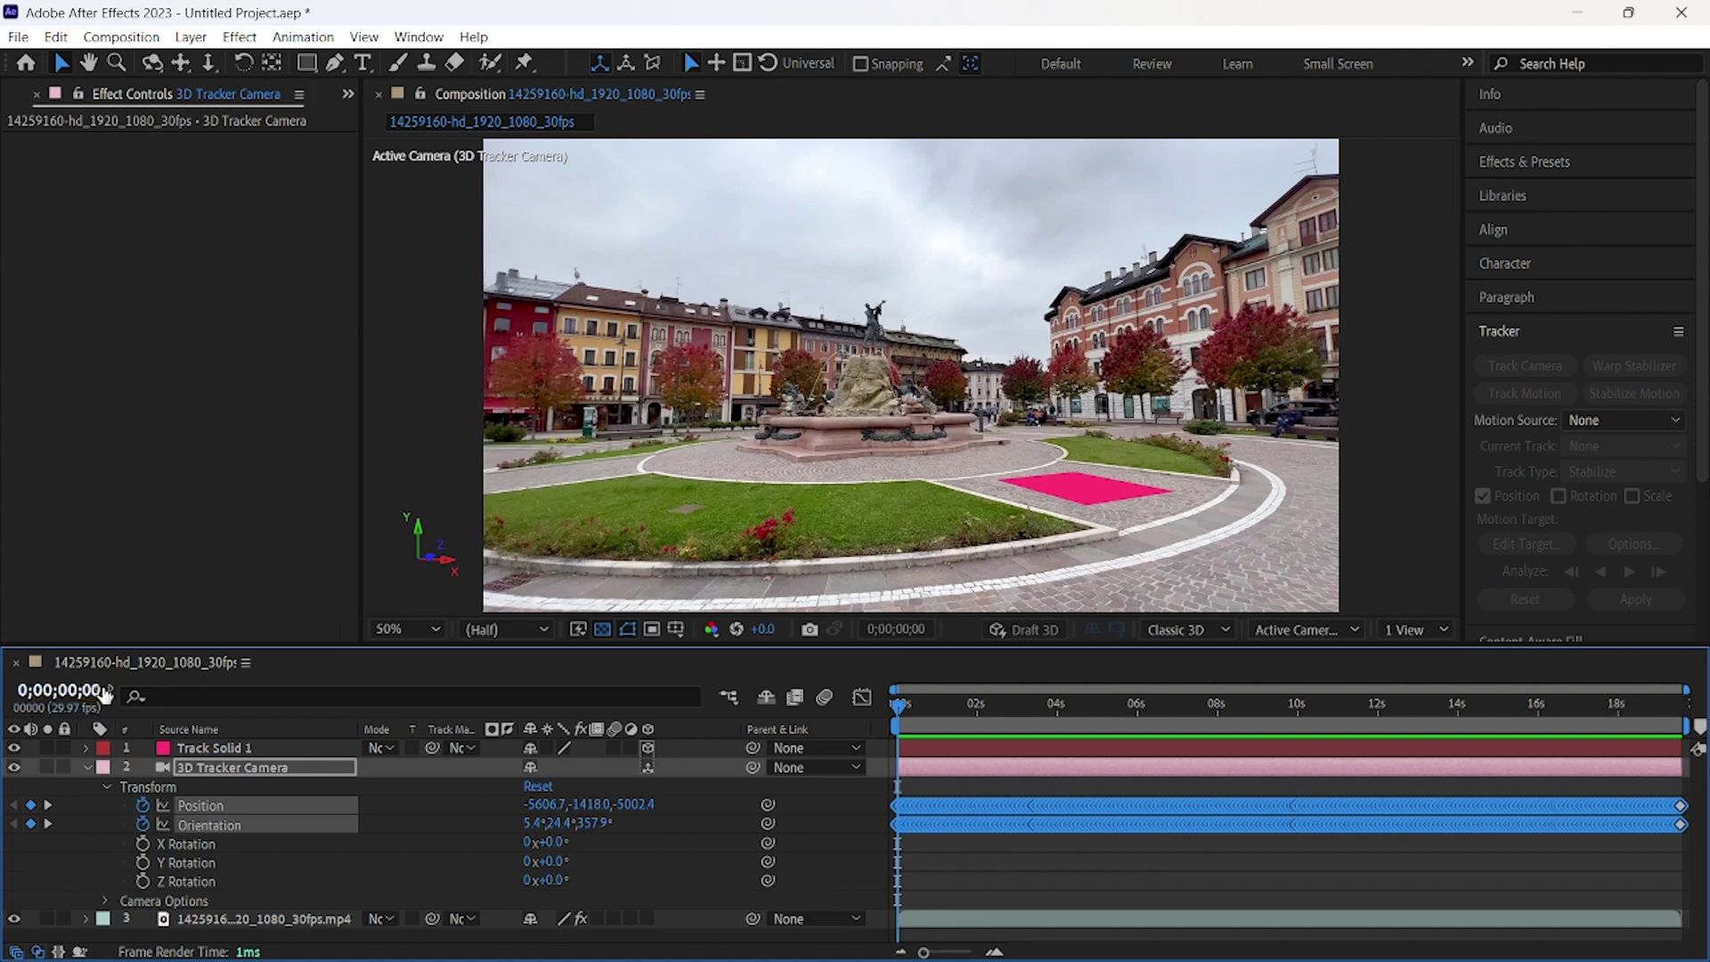
{"action": "left_click", "coordinate": [87, 767]}
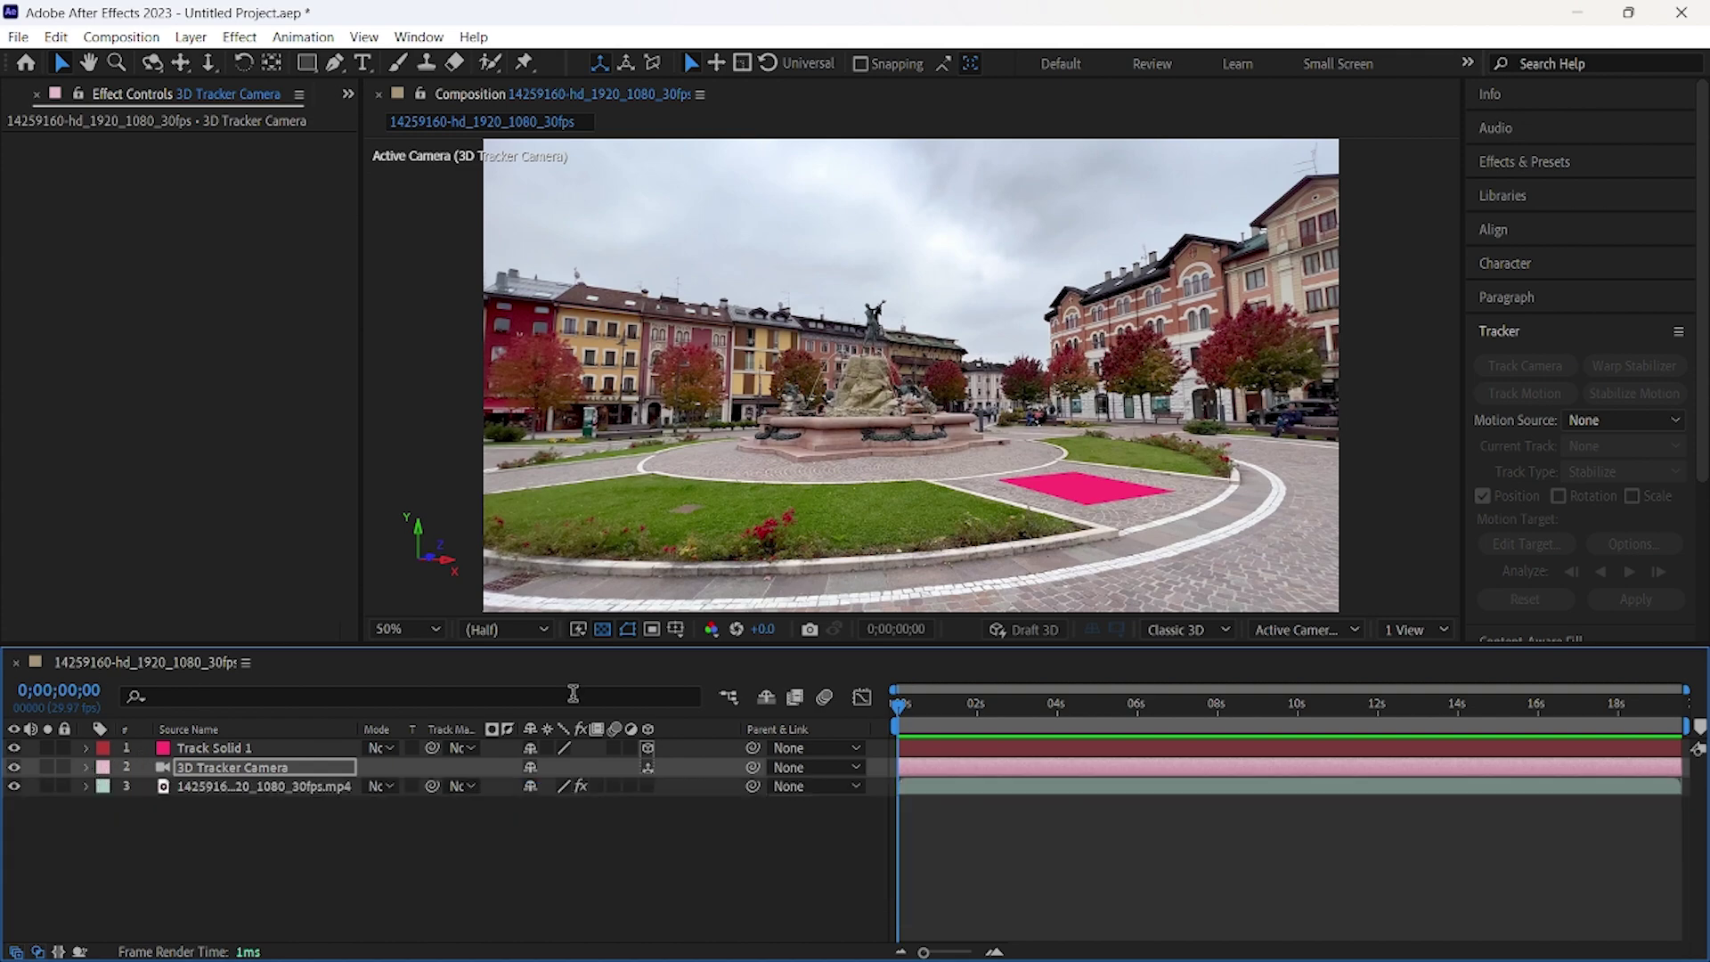
{"action": "left_click_drag", "start_coordinate": [901, 708], "coordinate": [1682, 706]}
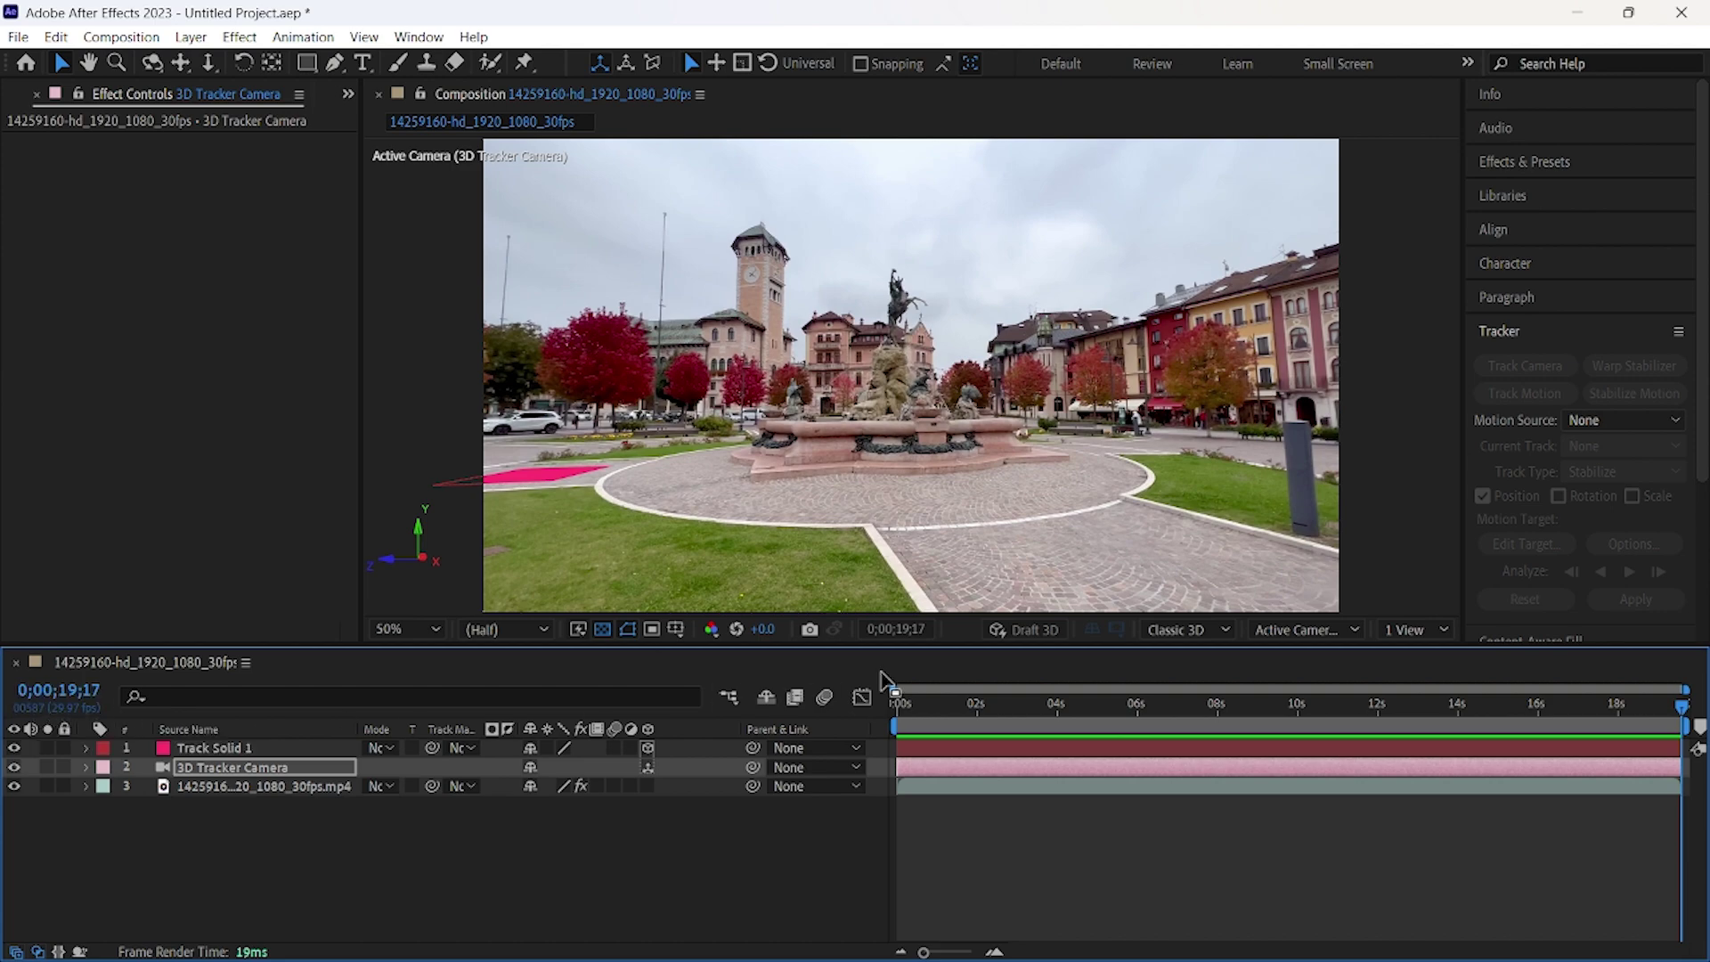
Switch to Blender and set the scene's end frame to 587.
{"action": "left_click", "coordinate": [1209, 938]}
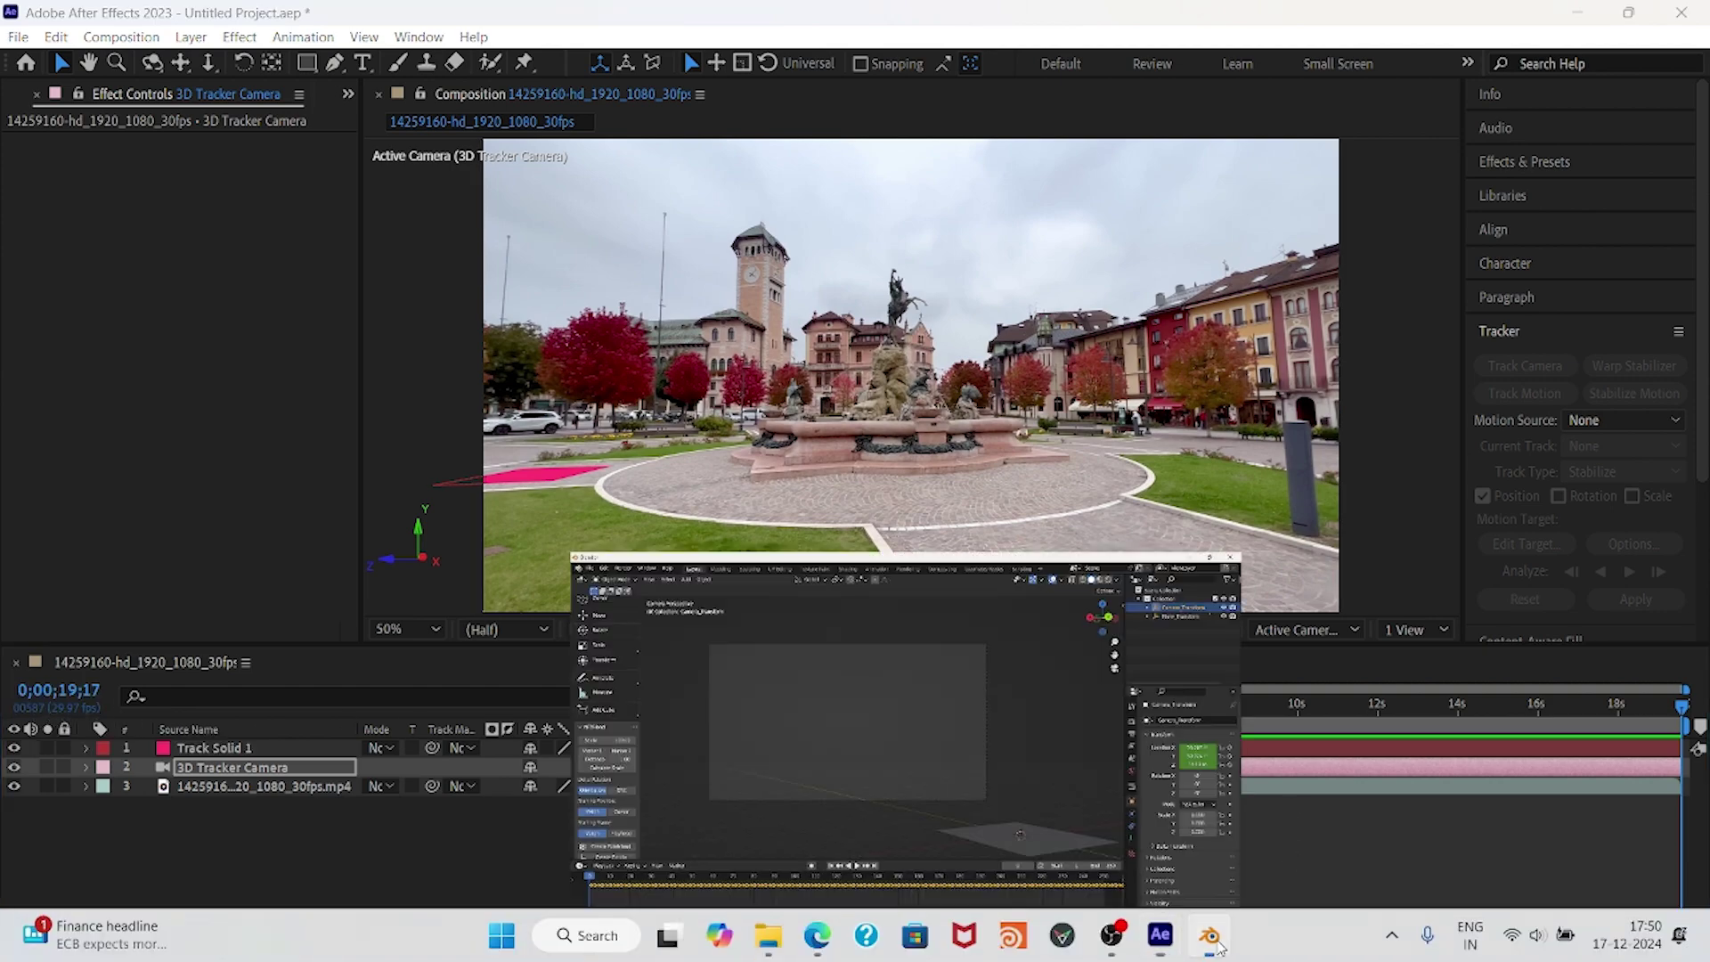
{"action": "left_click", "coordinate": [1357, 800]}
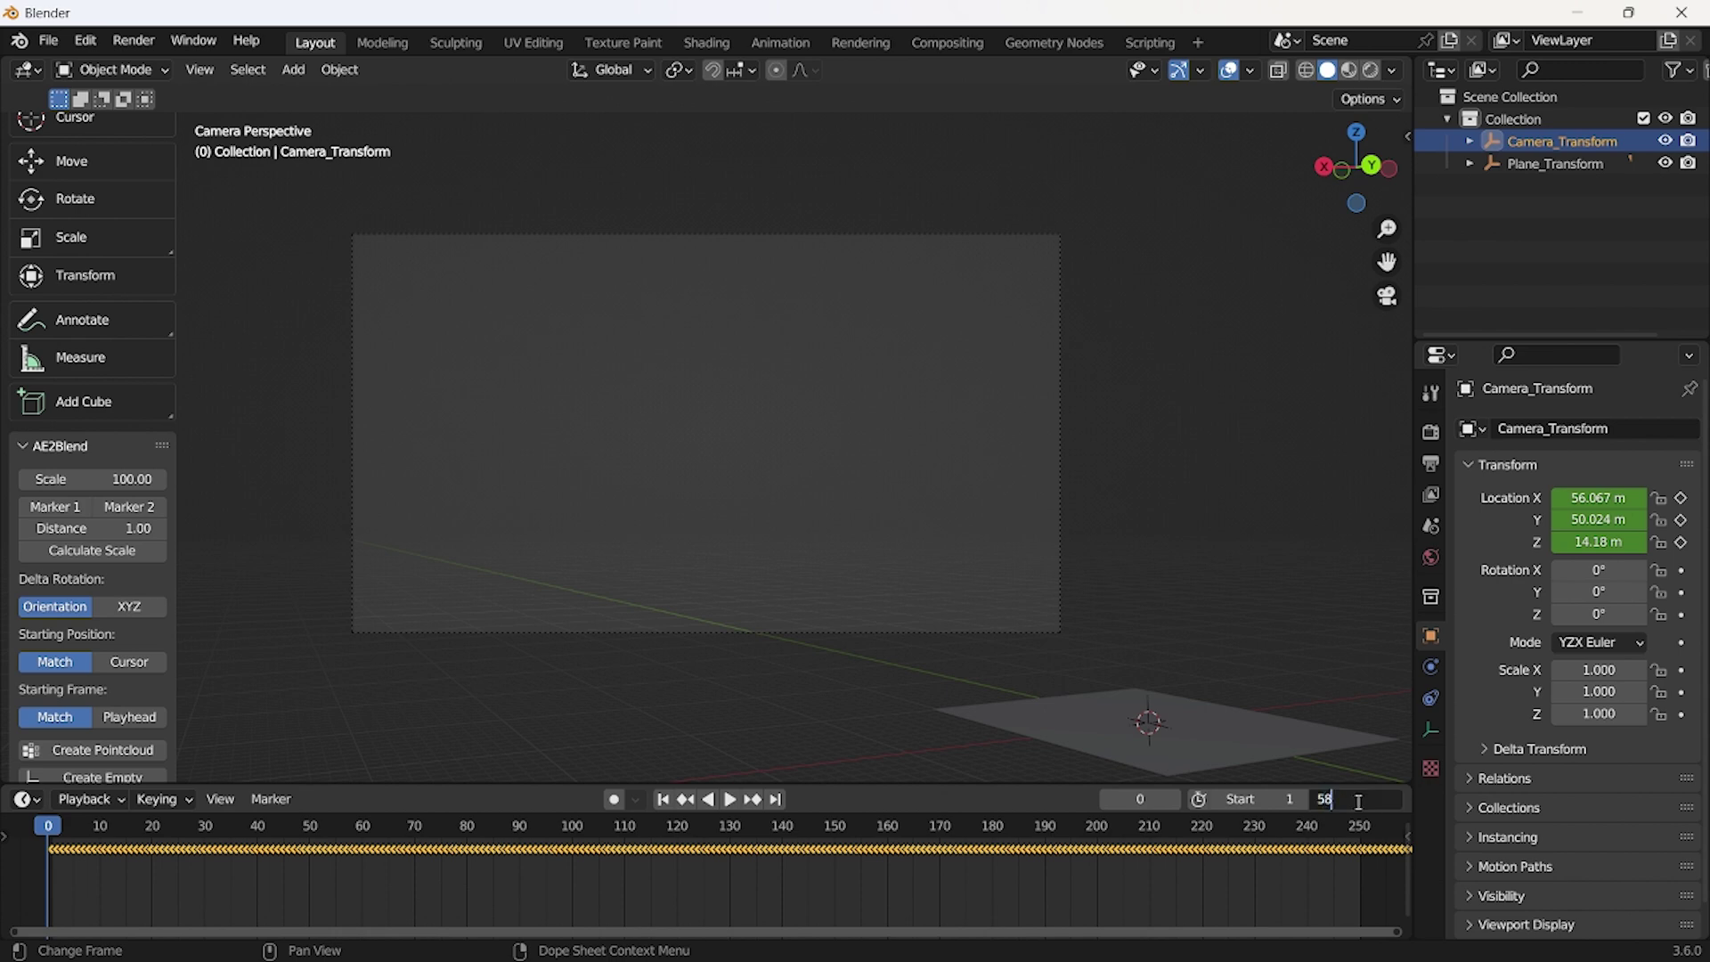
{"action": "type", "text": "587"}
{"action": "key", "text": "Return"}
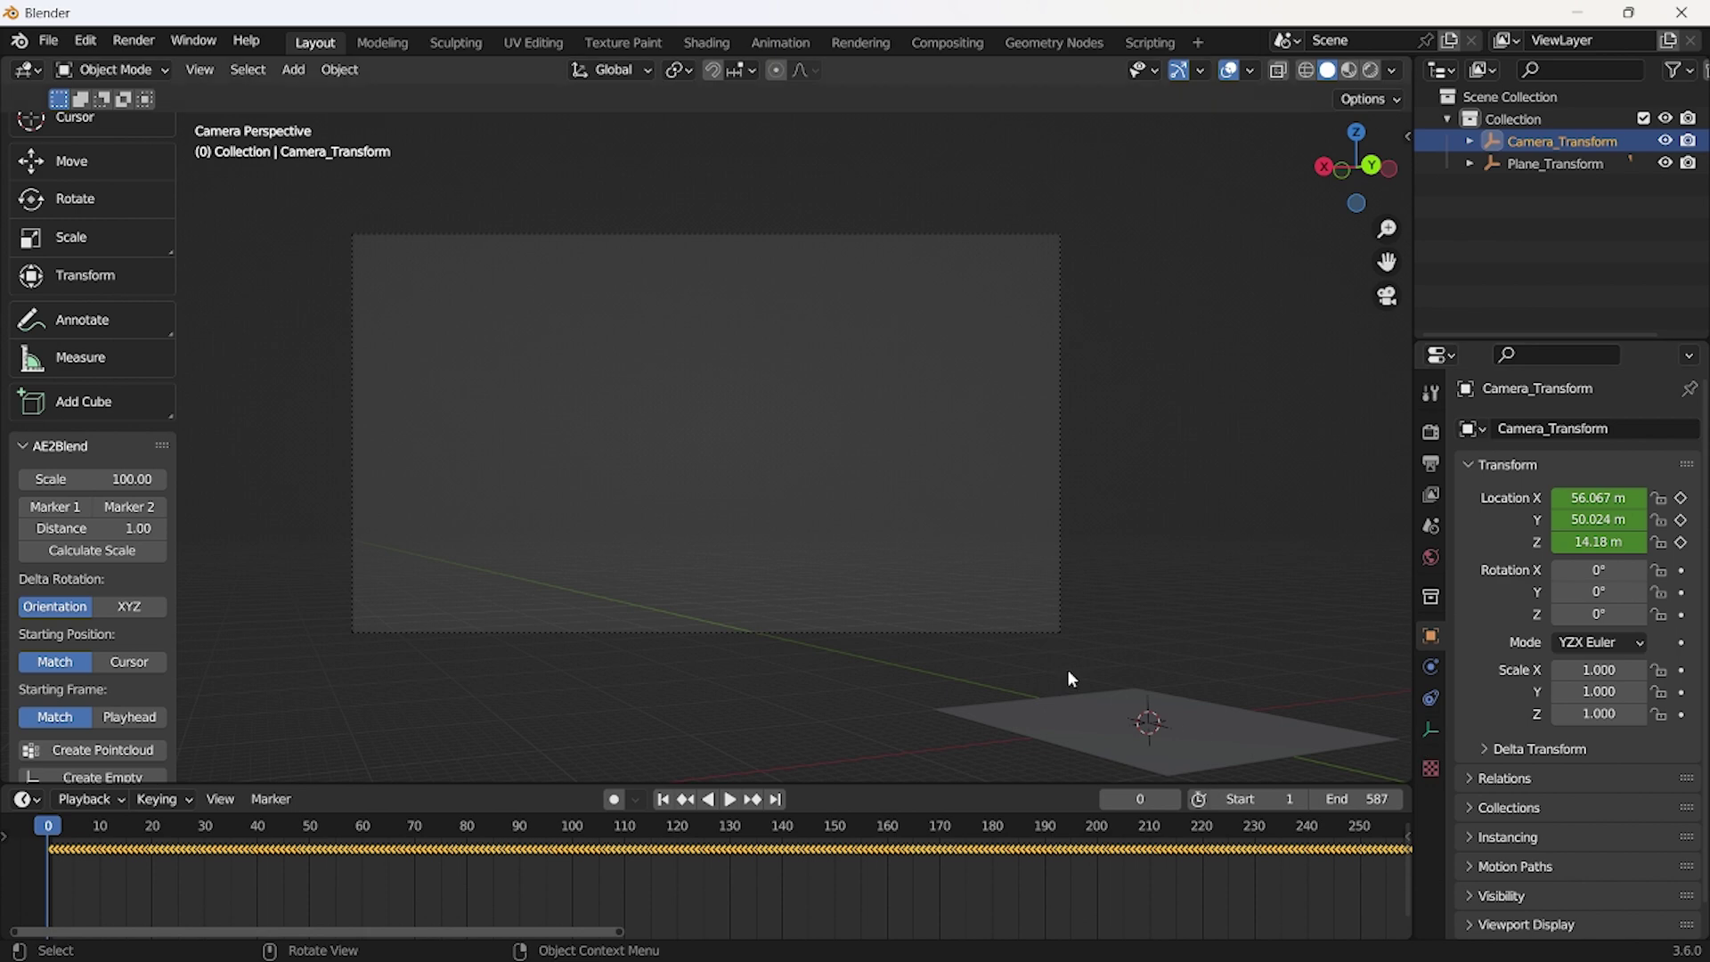
Select the Blender camera and show its lens settings, then copy the 3D Tracker Camera's focal length from its camera settings in After Effects.
{"action": "left_click", "coordinate": [1009, 633]}
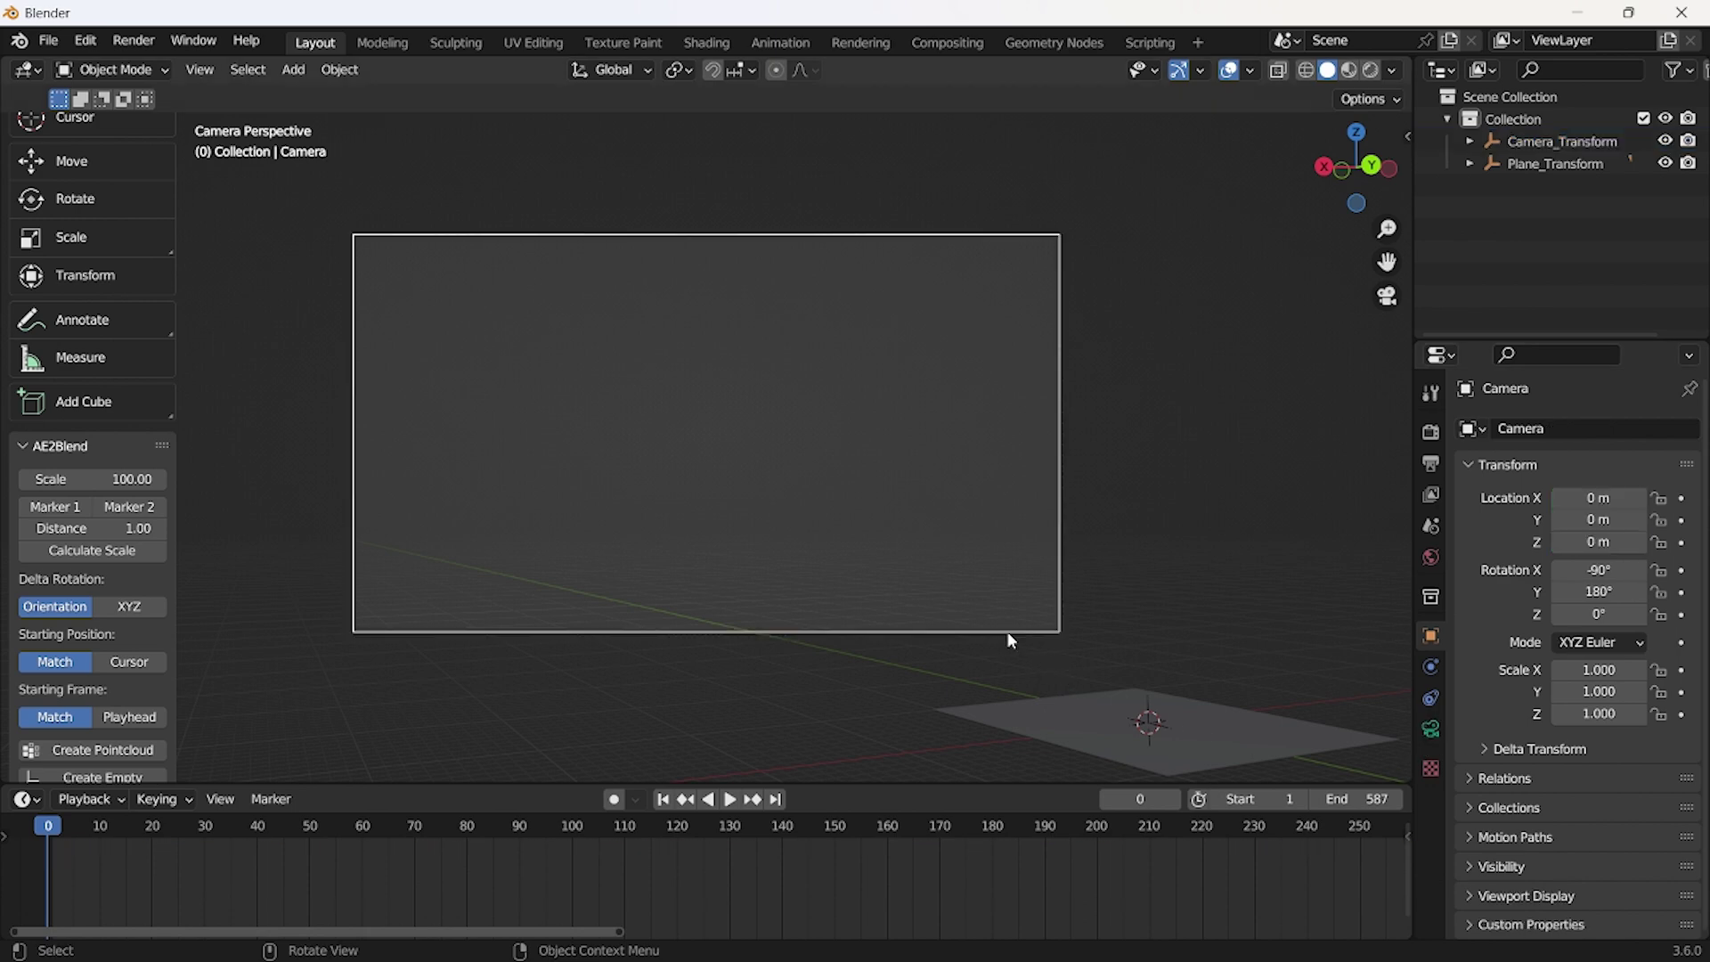
{"action": "left_click", "coordinate": [1431, 731]}
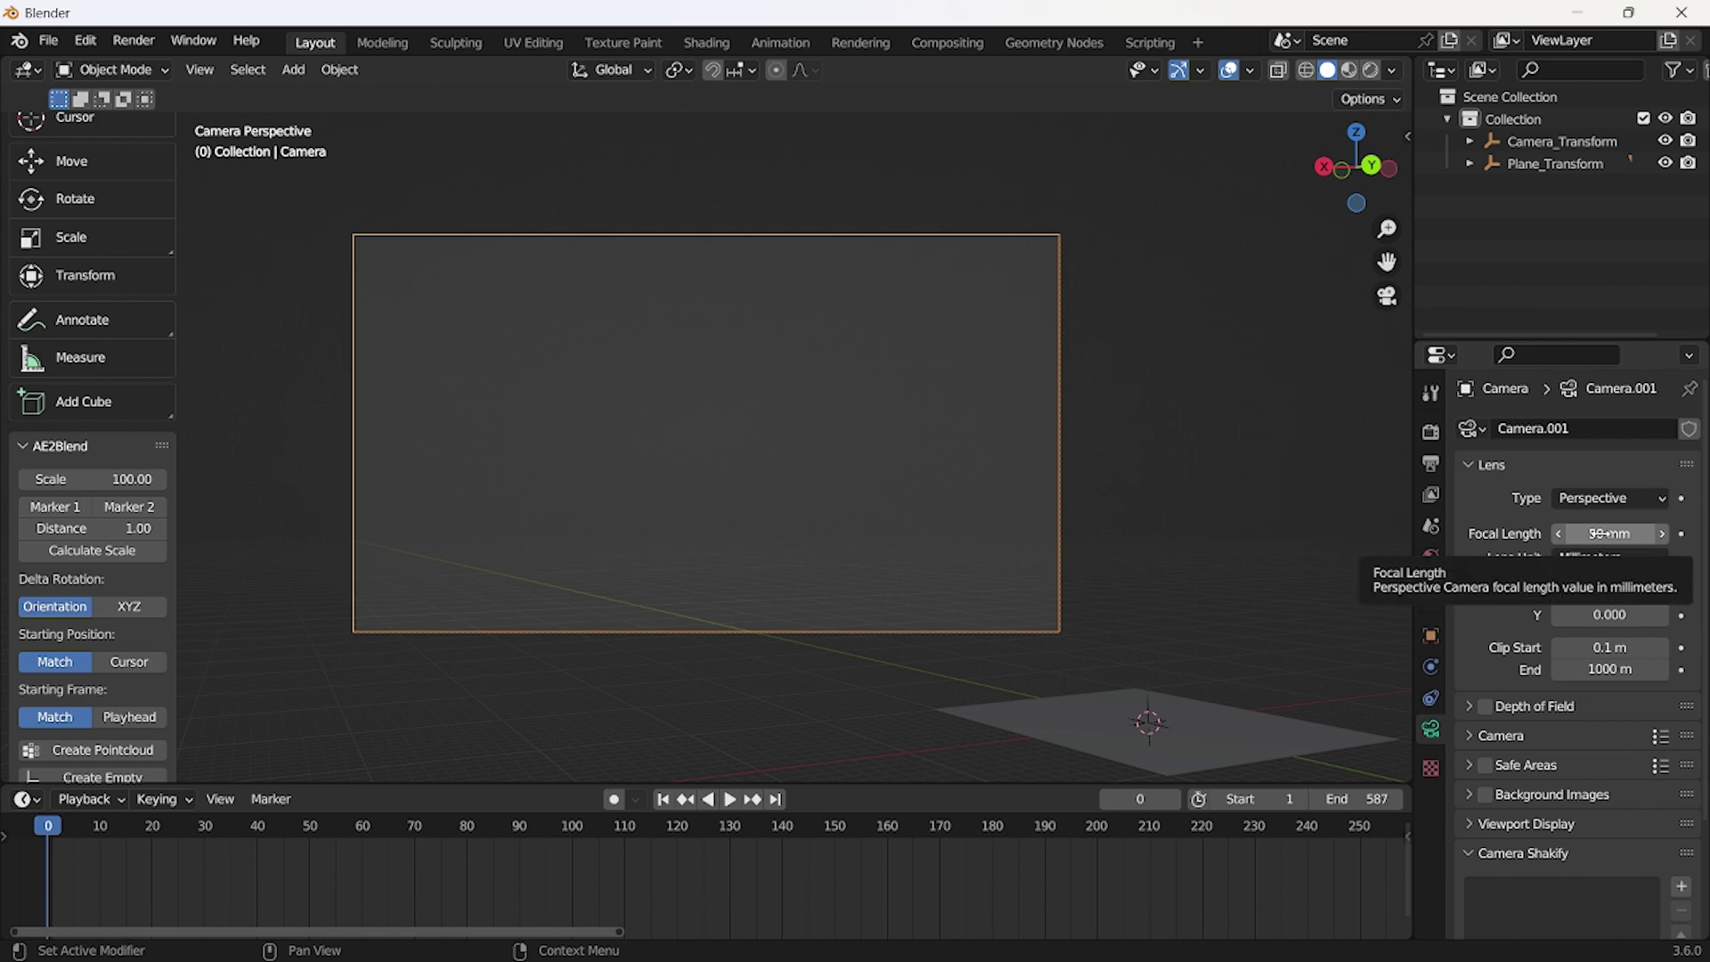
{"action": "mouse_move", "coordinate": [1401, 957]}
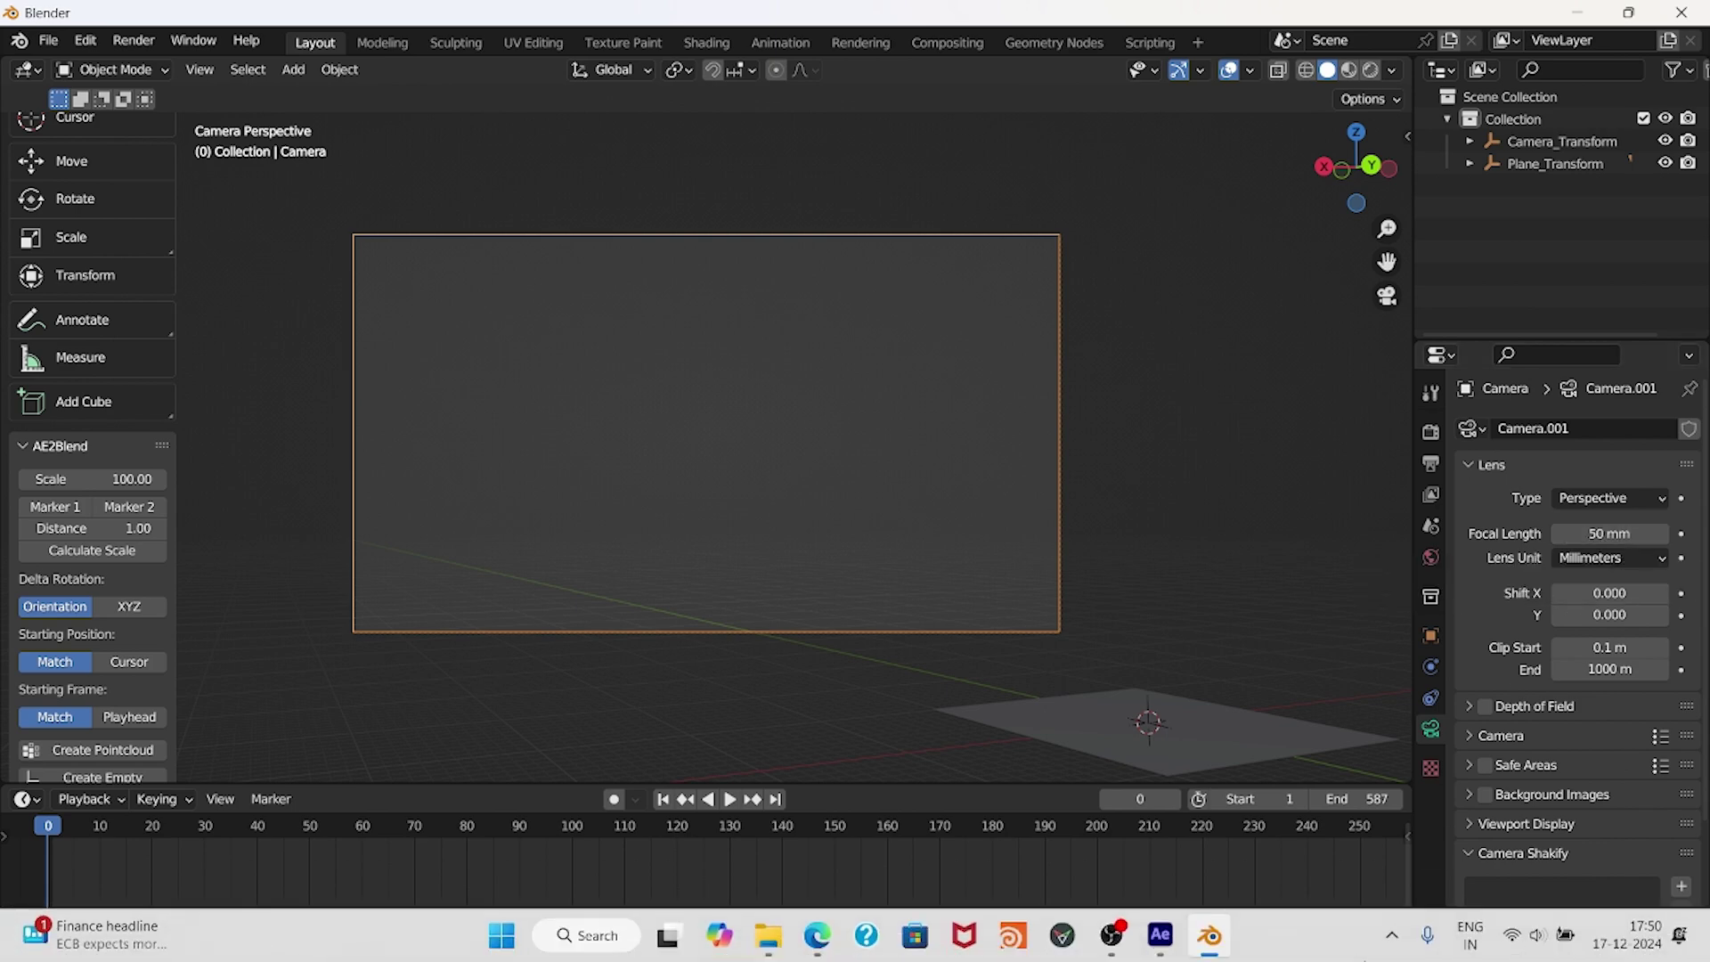
{"action": "left_click", "coordinate": [1160, 936]}
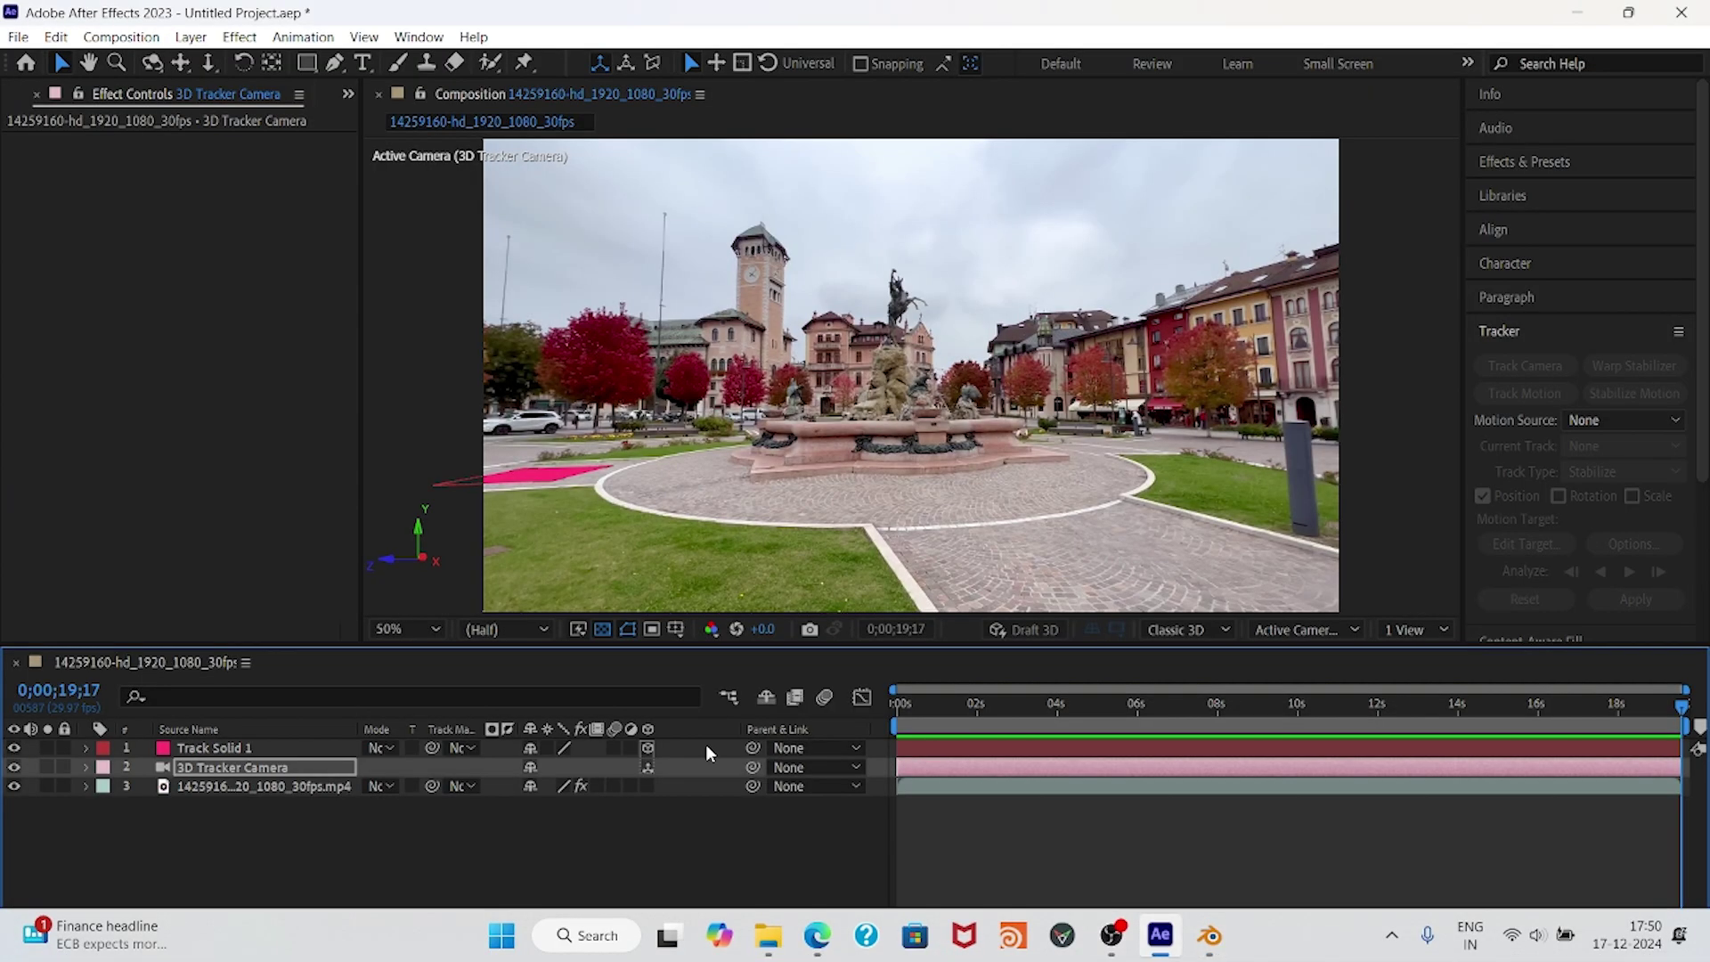
{"action": "double_click", "coordinate": [189, 772]}
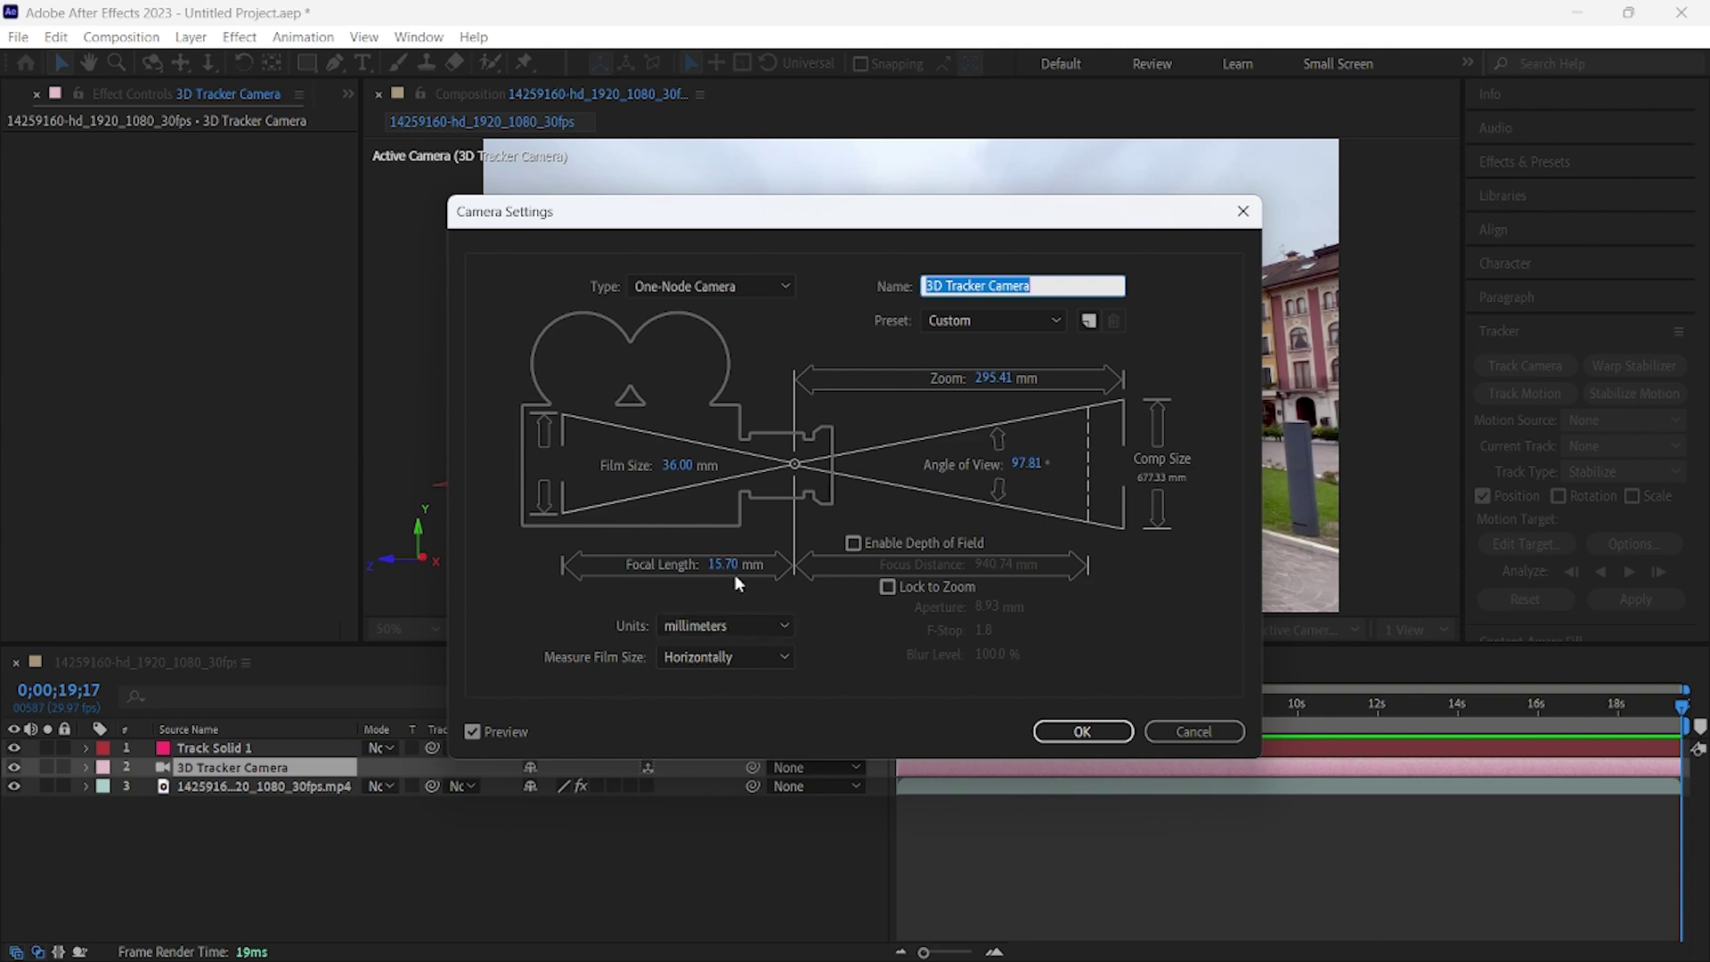
{"action": "left_click", "coordinate": [723, 565]}
{"action": "key", "text": "ctrl+c"}
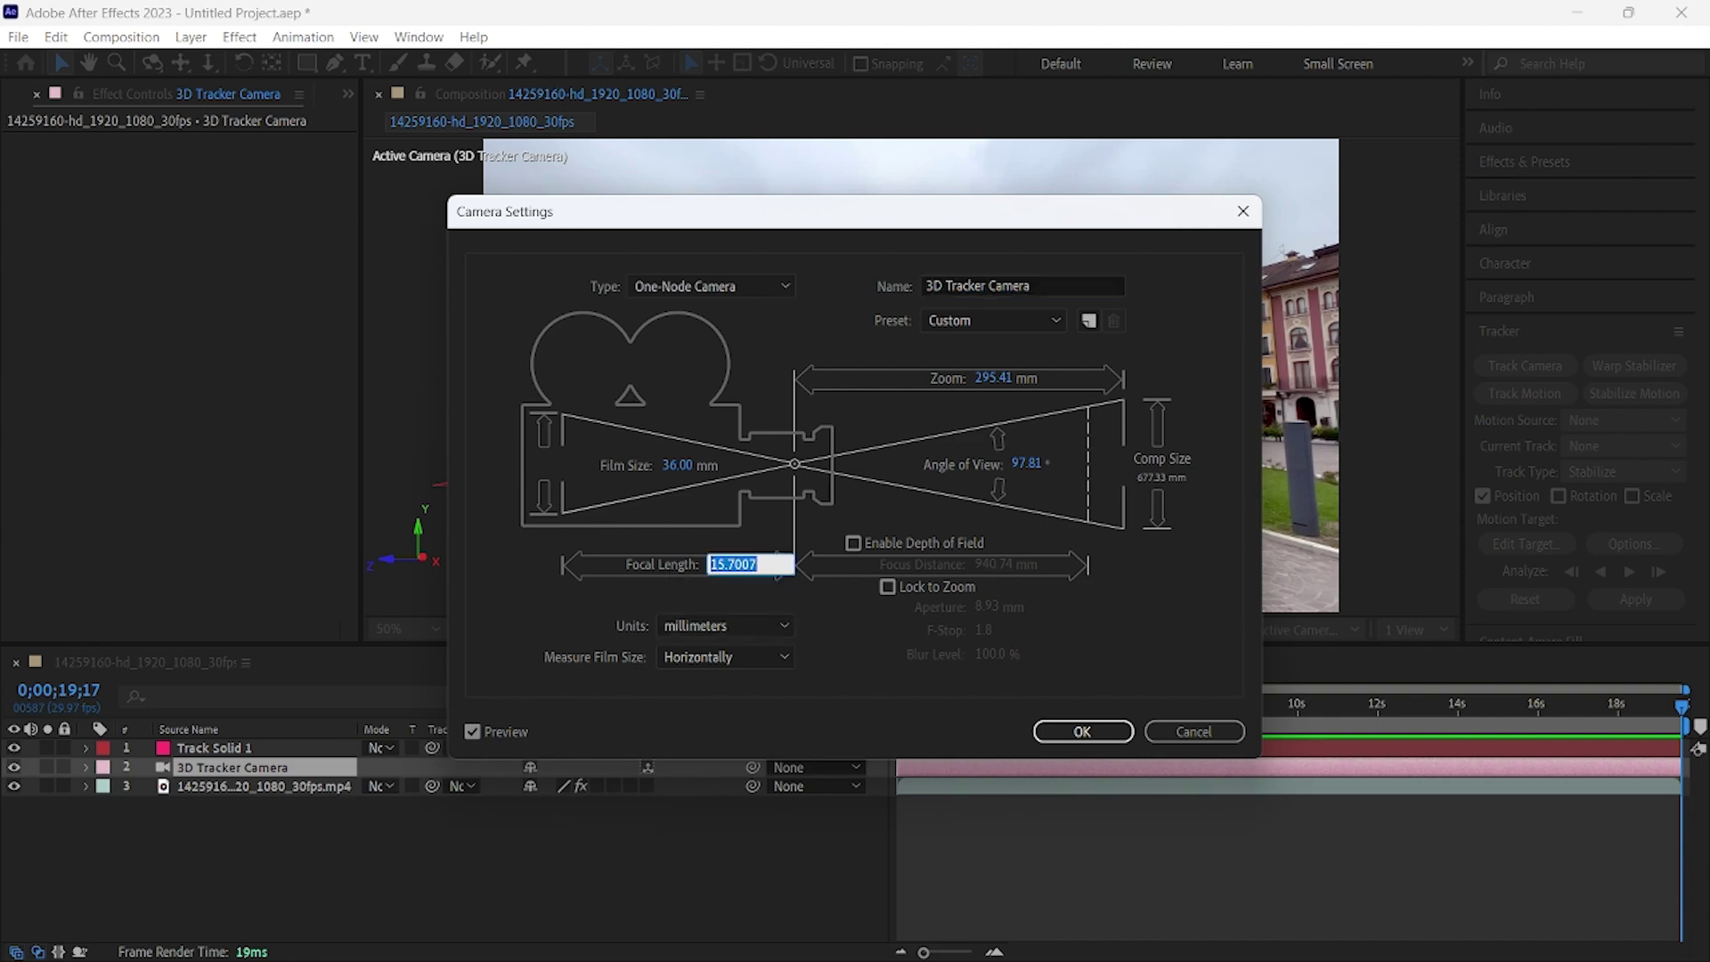
Switch to Blender and set the camera's focal length to the copied 15.7007 mm.
{"action": "left_click", "coordinate": [1211, 937]}
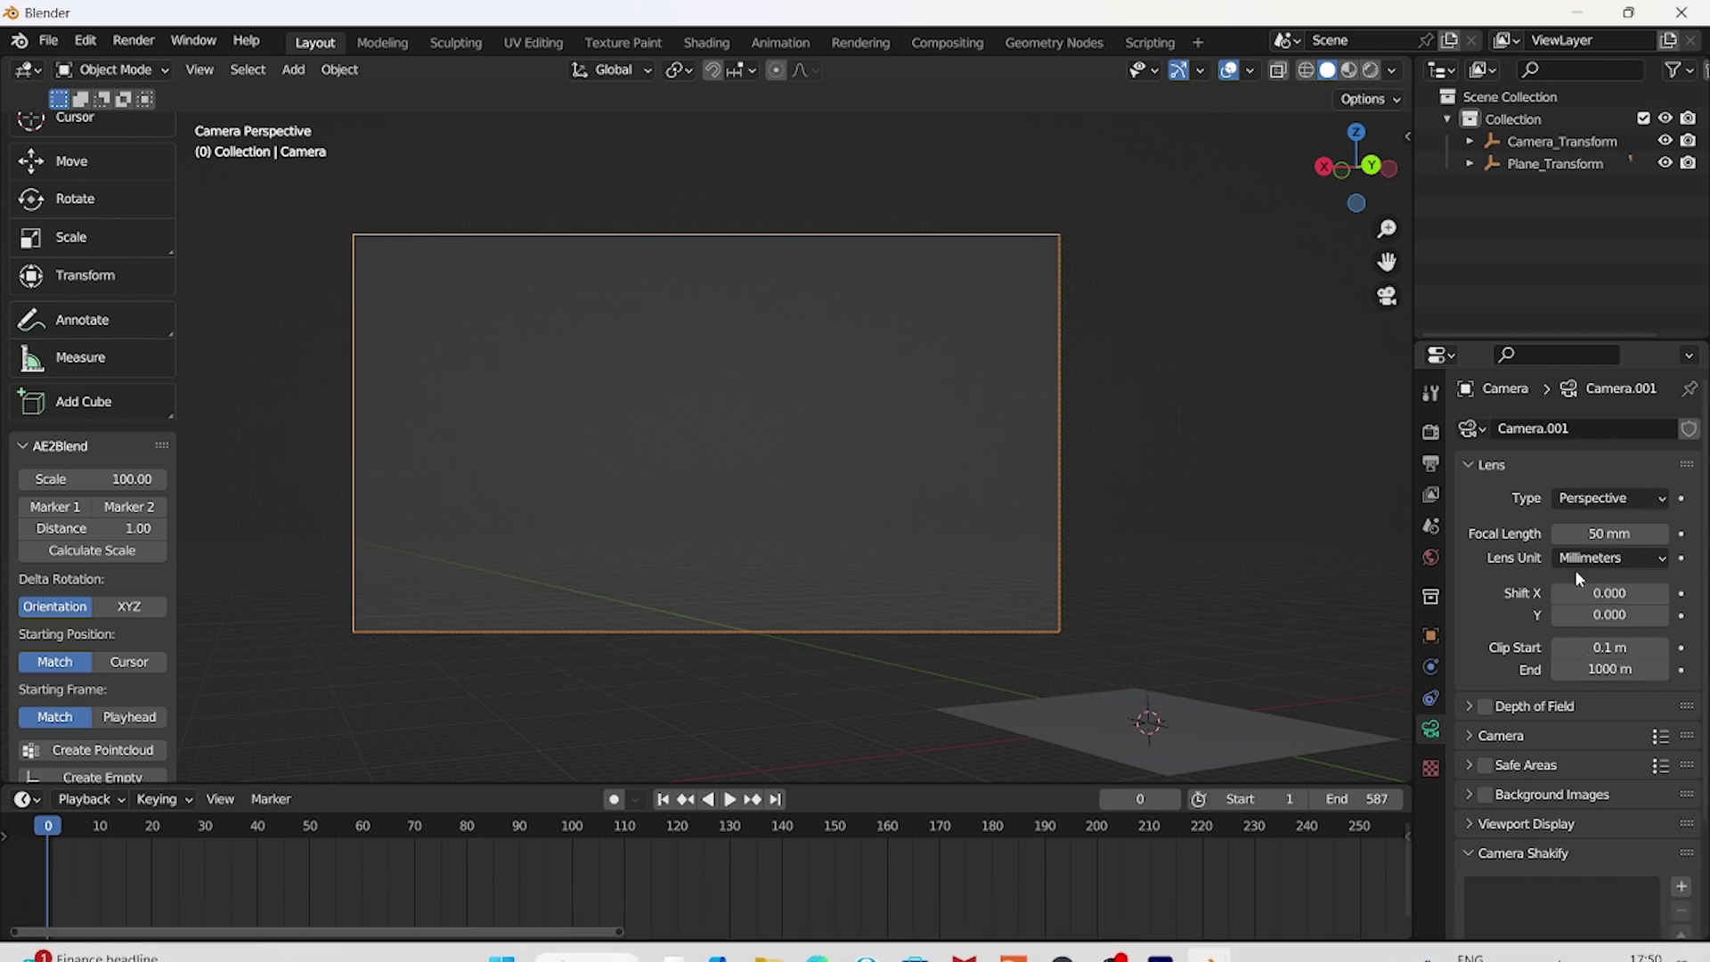
{"action": "left_click", "coordinate": [1599, 534]}
{"action": "key", "text": "ctrl+v"}
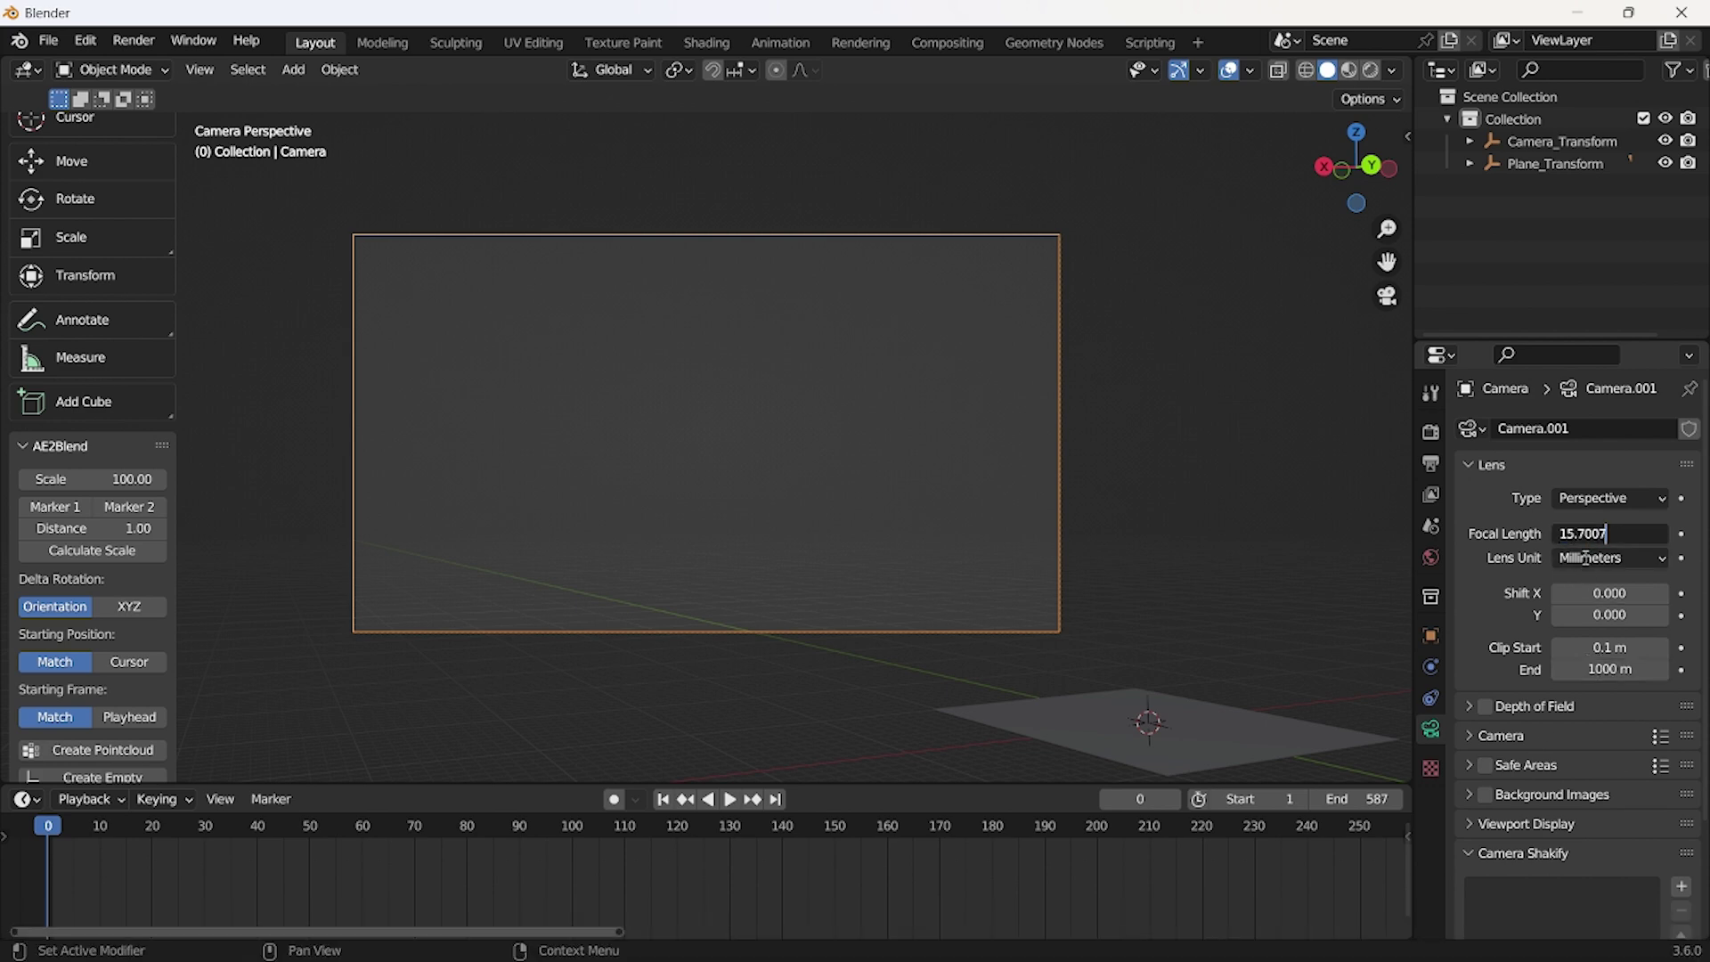
{"action": "key", "text": "Return"}
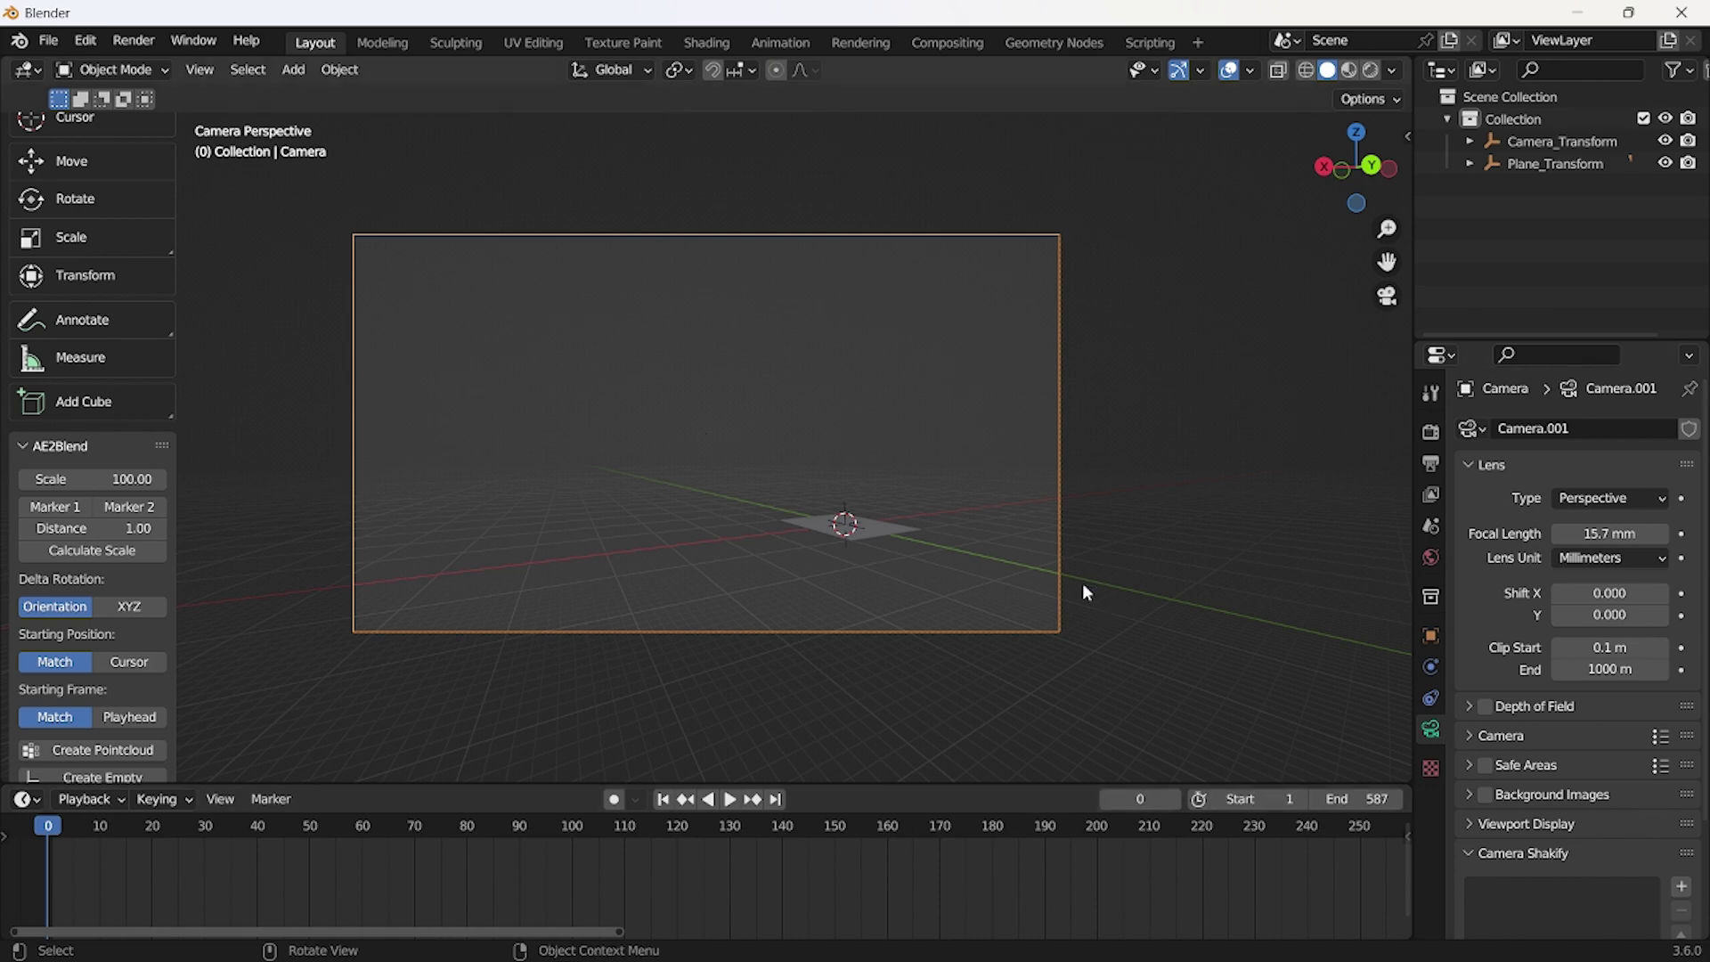
Set the scene's output frame rate to 29.97 fps.
{"action": "left_click", "coordinate": [1427, 468]}
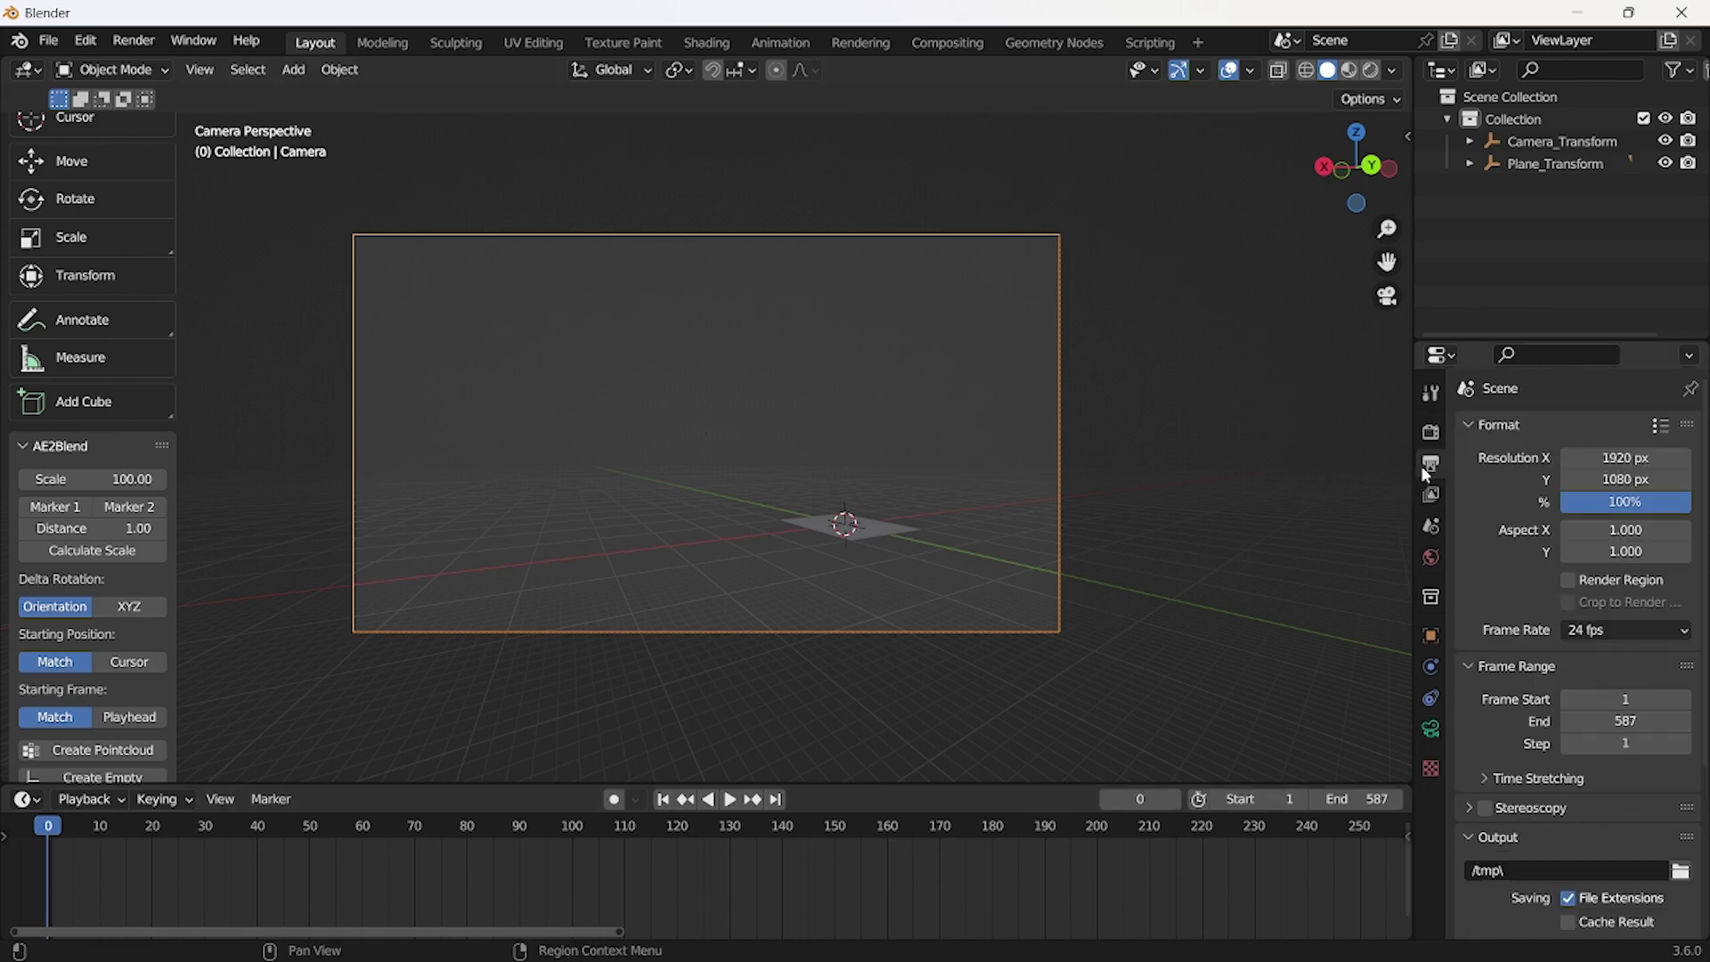
{"action": "left_click", "coordinate": [1600, 632]}
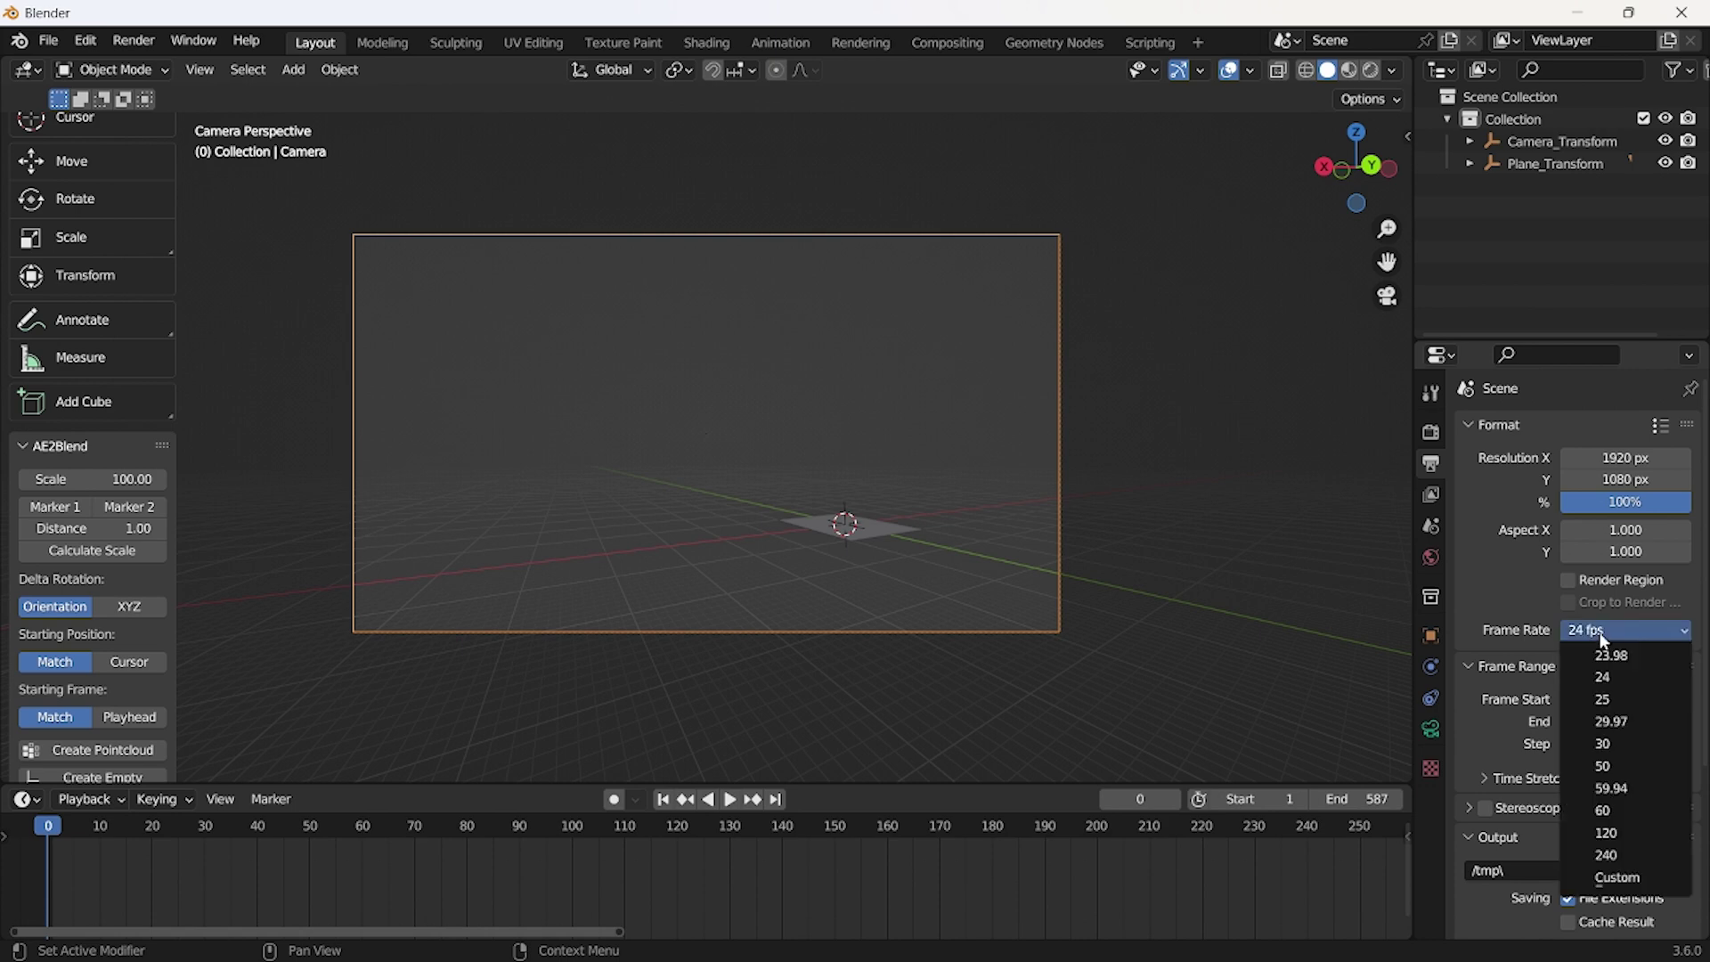
{"action": "left_click", "coordinate": [1617, 727]}
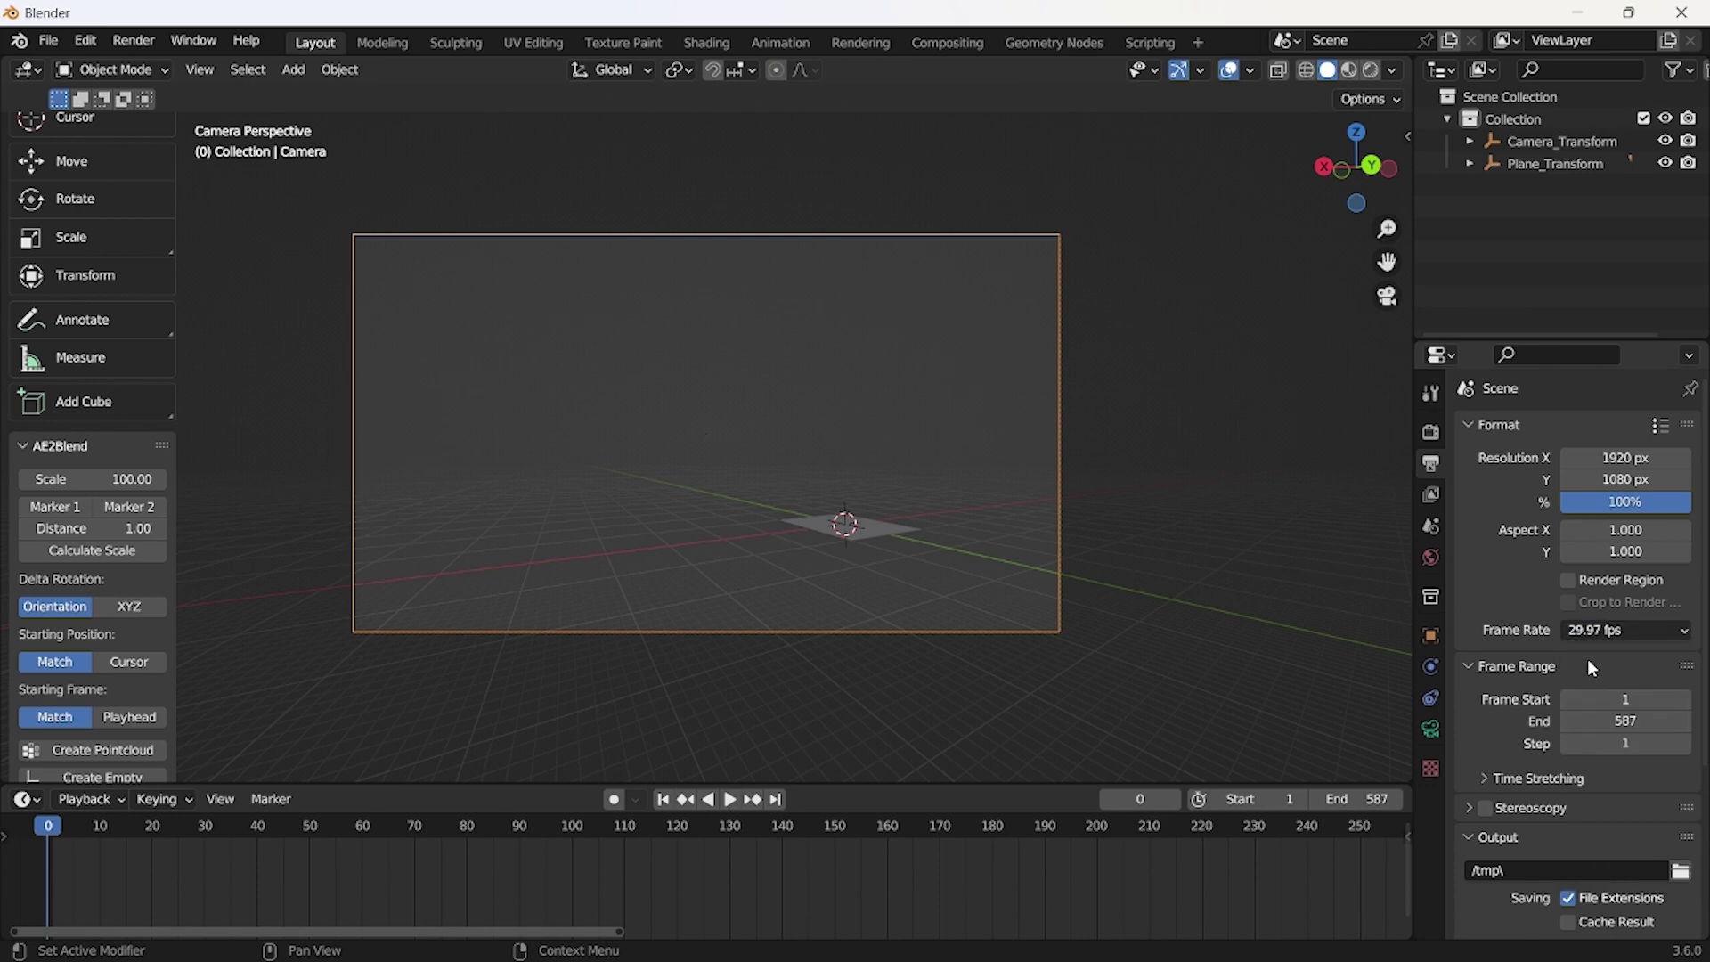
Play the animation through the camera to check its movement over the full frame range, then stop and return to frame 1.
{"action": "left_click", "coordinate": [732, 801]}
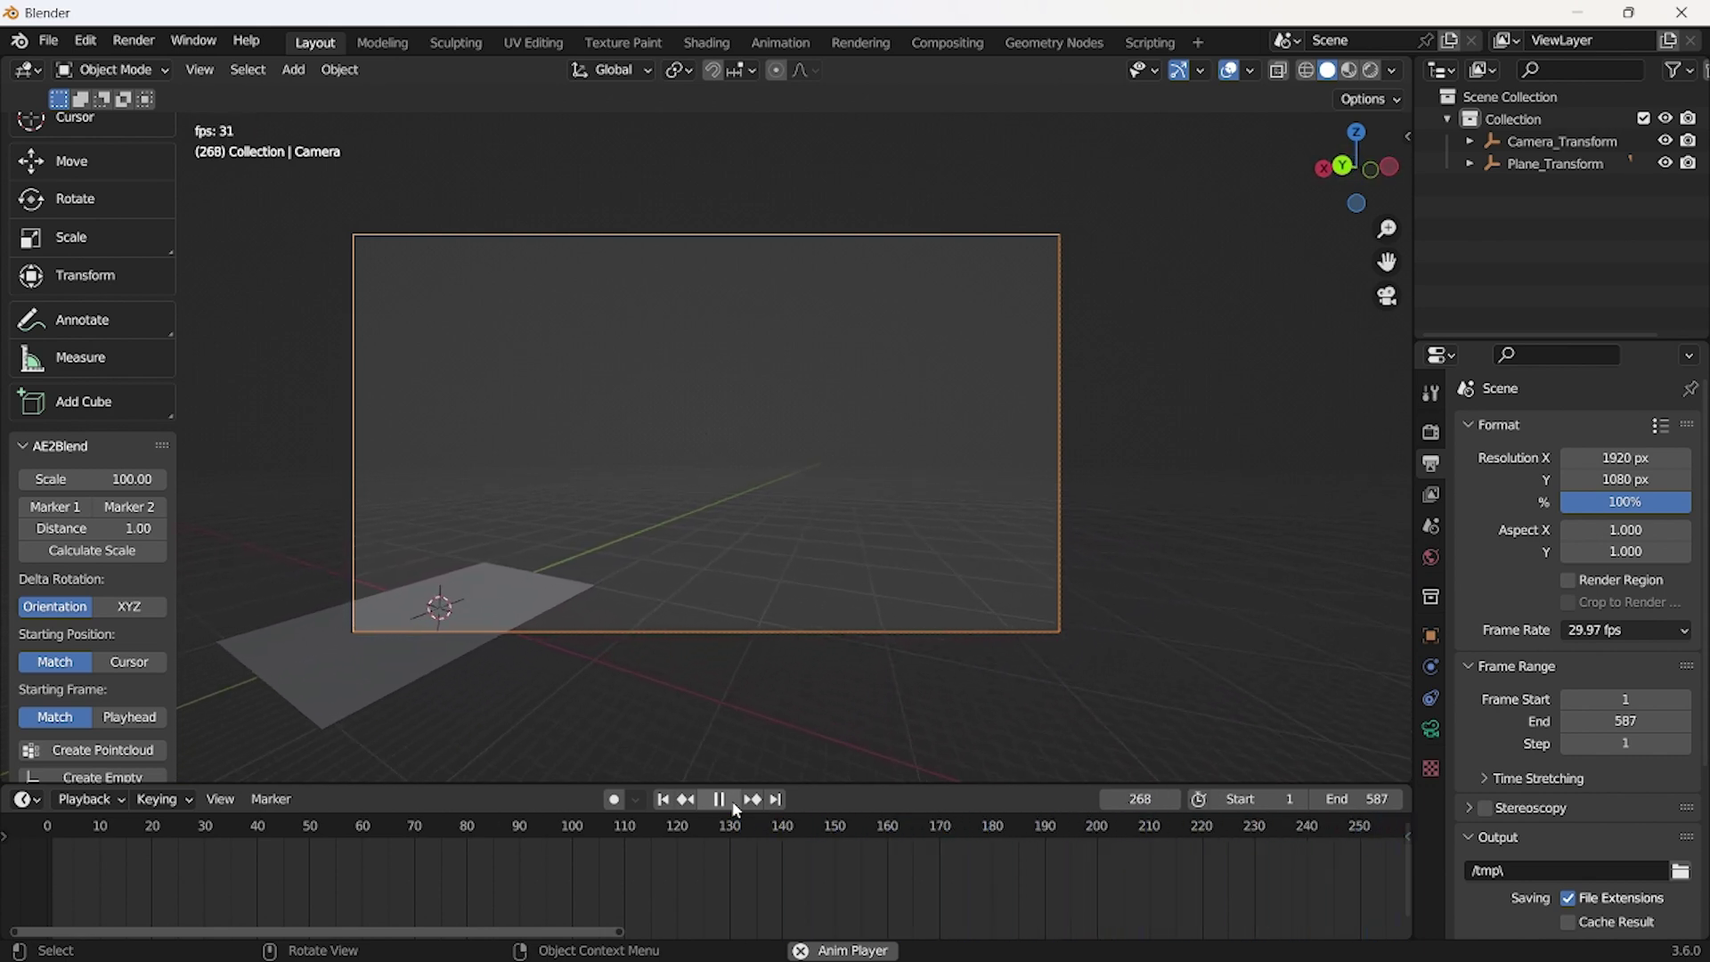
{"action": "scroll", "coordinate": [861, 874], "scroll_direction": "down", "scroll_amount": 5}
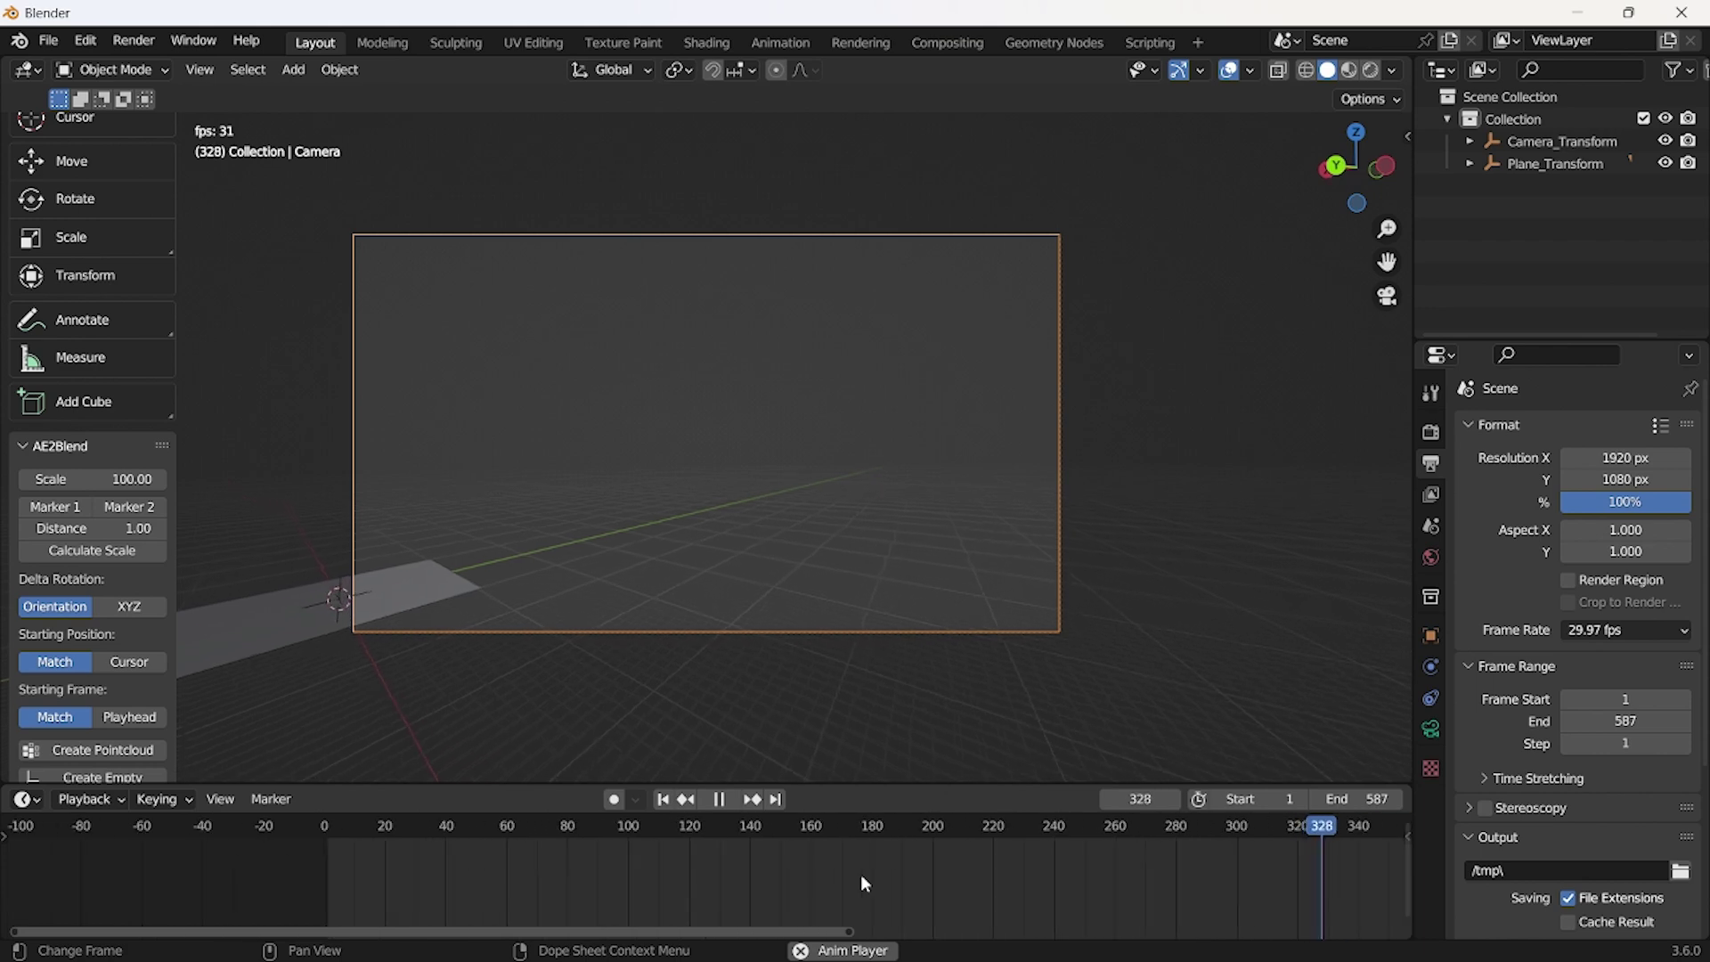
{"action": "scroll", "coordinate": [861, 873], "scroll_direction": "down", "scroll_amount": 2}
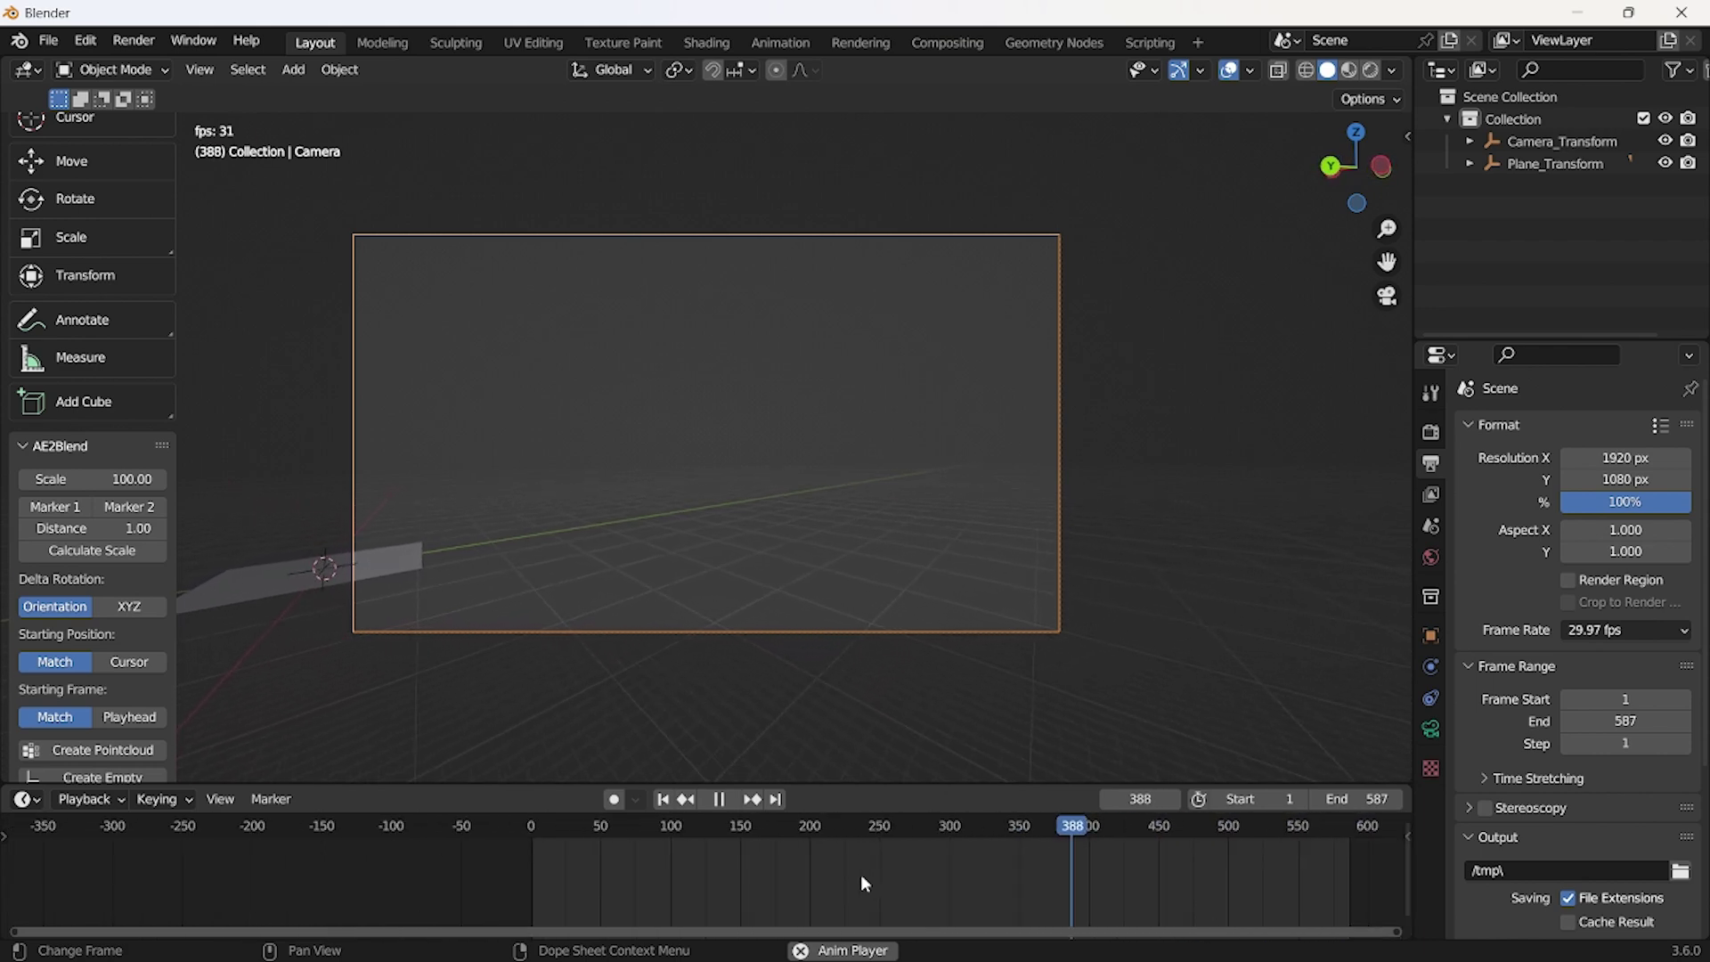
{"action": "left_click_drag", "start_coordinate": [813, 933], "coordinate": [911, 933]}
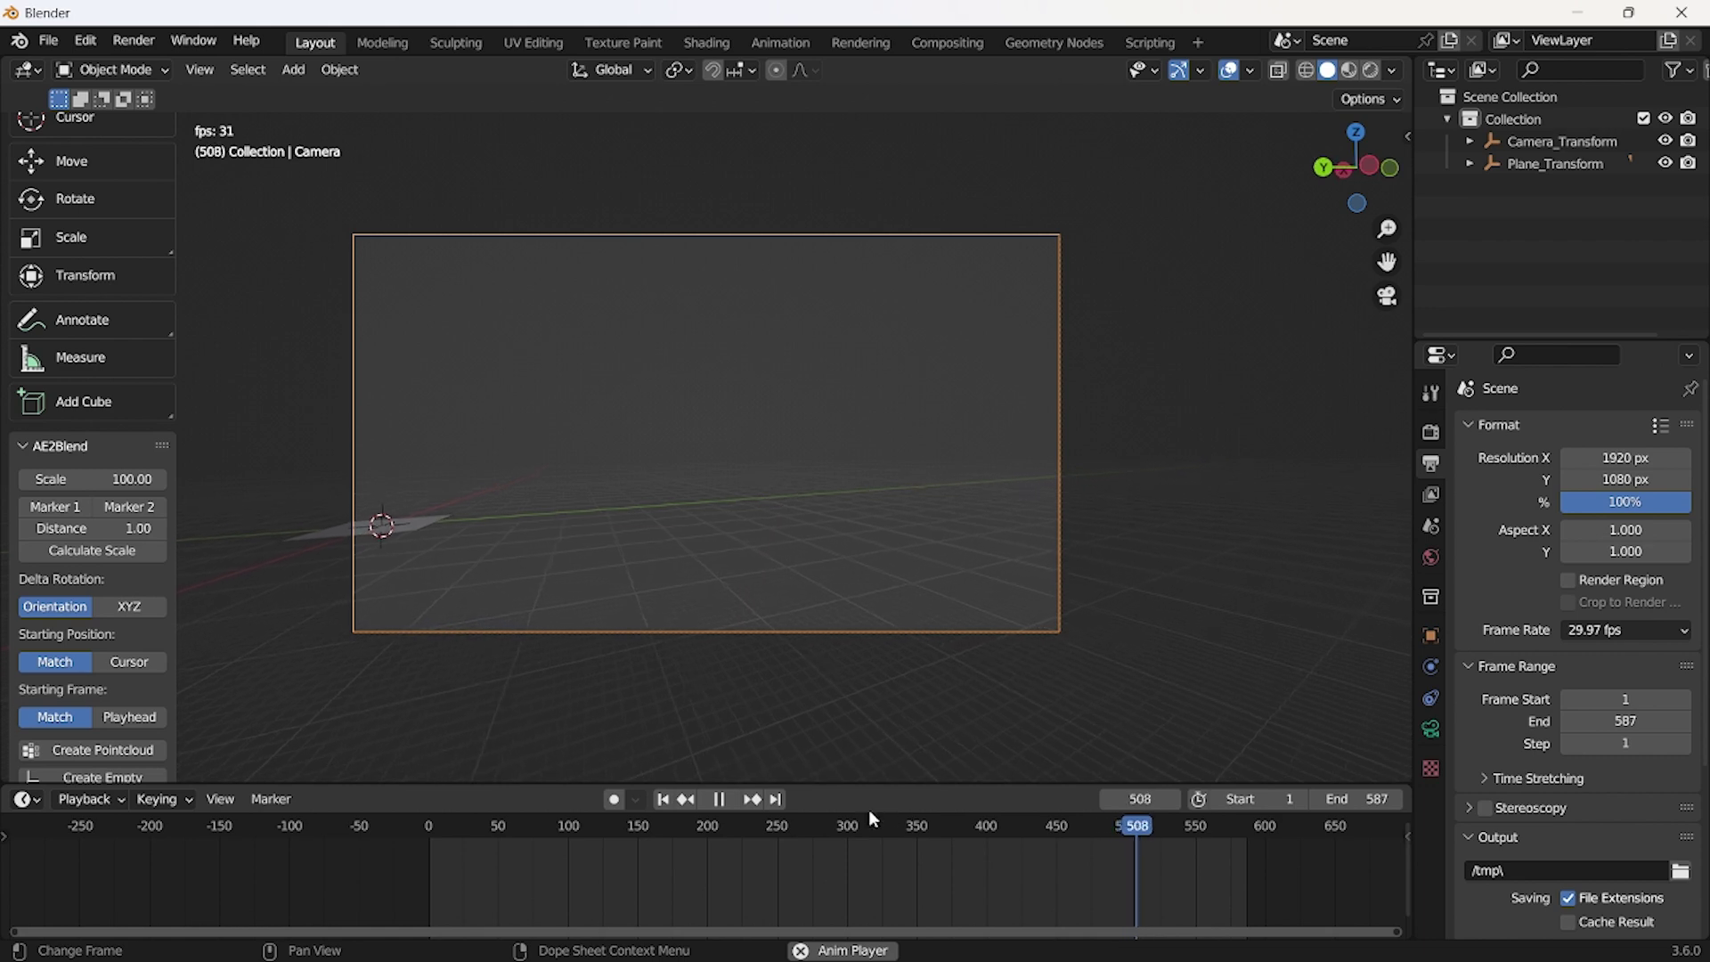
{"action": "left_click", "coordinate": [724, 804]}
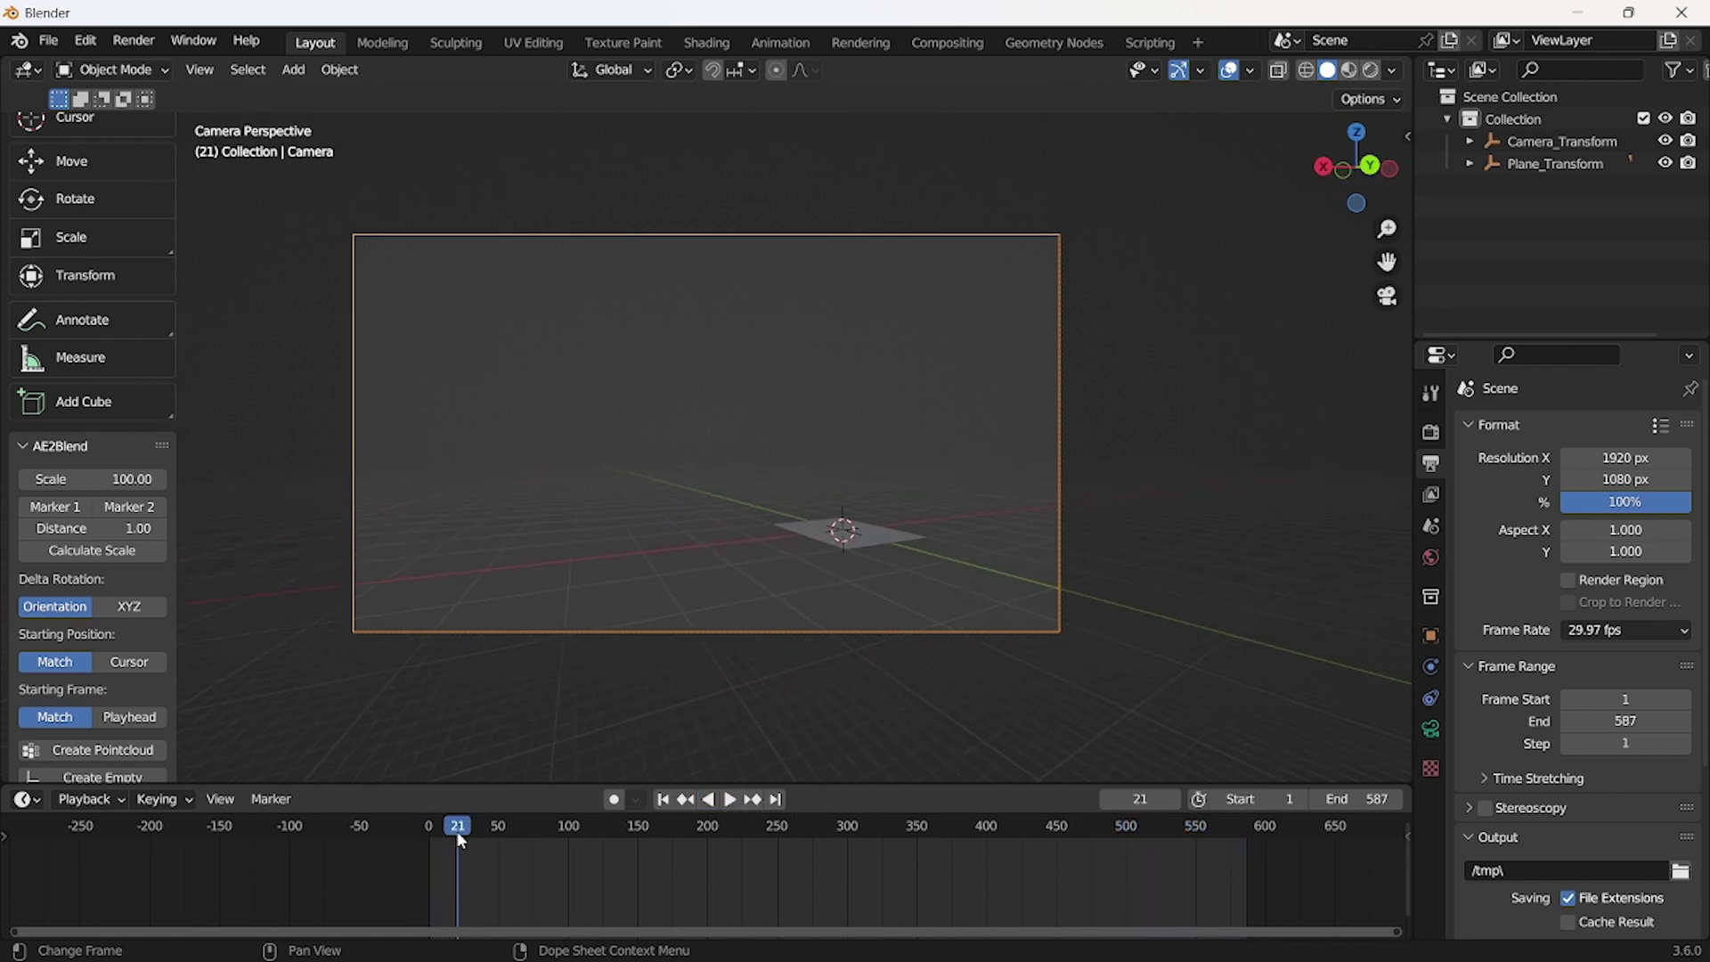
{"action": "left_click_drag", "start_coordinate": [457, 831], "coordinate": [429, 831]}
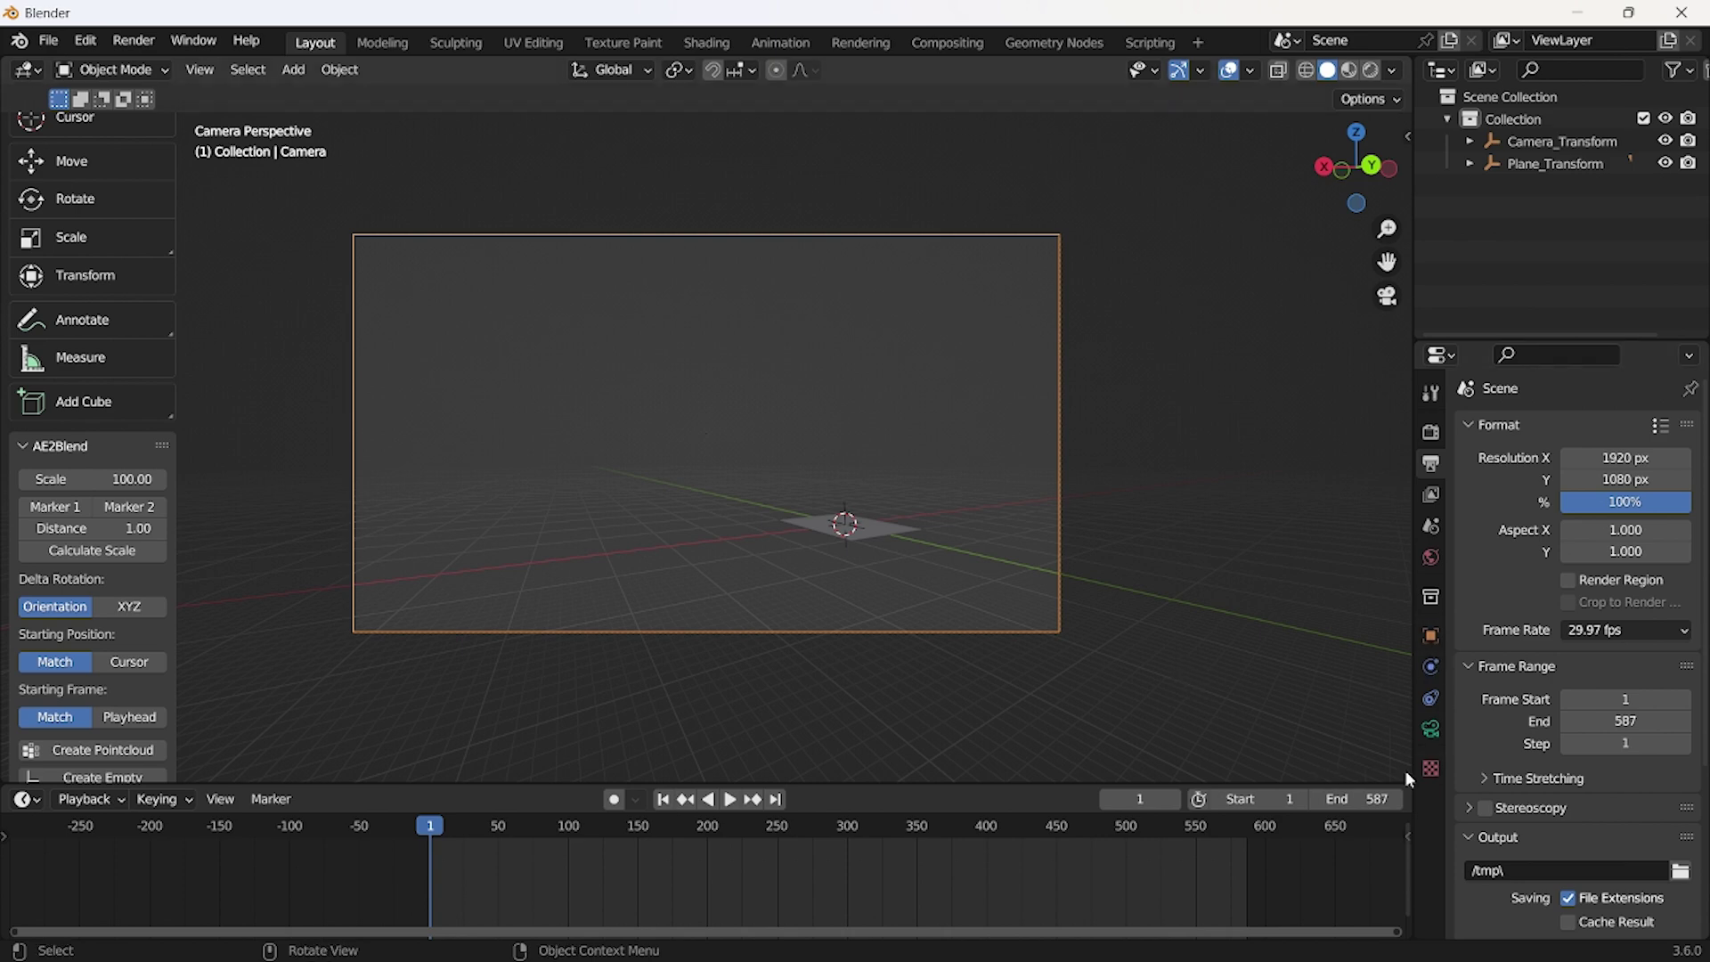
Add a background image to the camera and set its source to Movie Clip.
{"action": "left_click", "coordinate": [1431, 729]}
{"action": "scroll", "coordinate": [1502, 680], "scroll_direction": "down", "scroll_amount": 2}
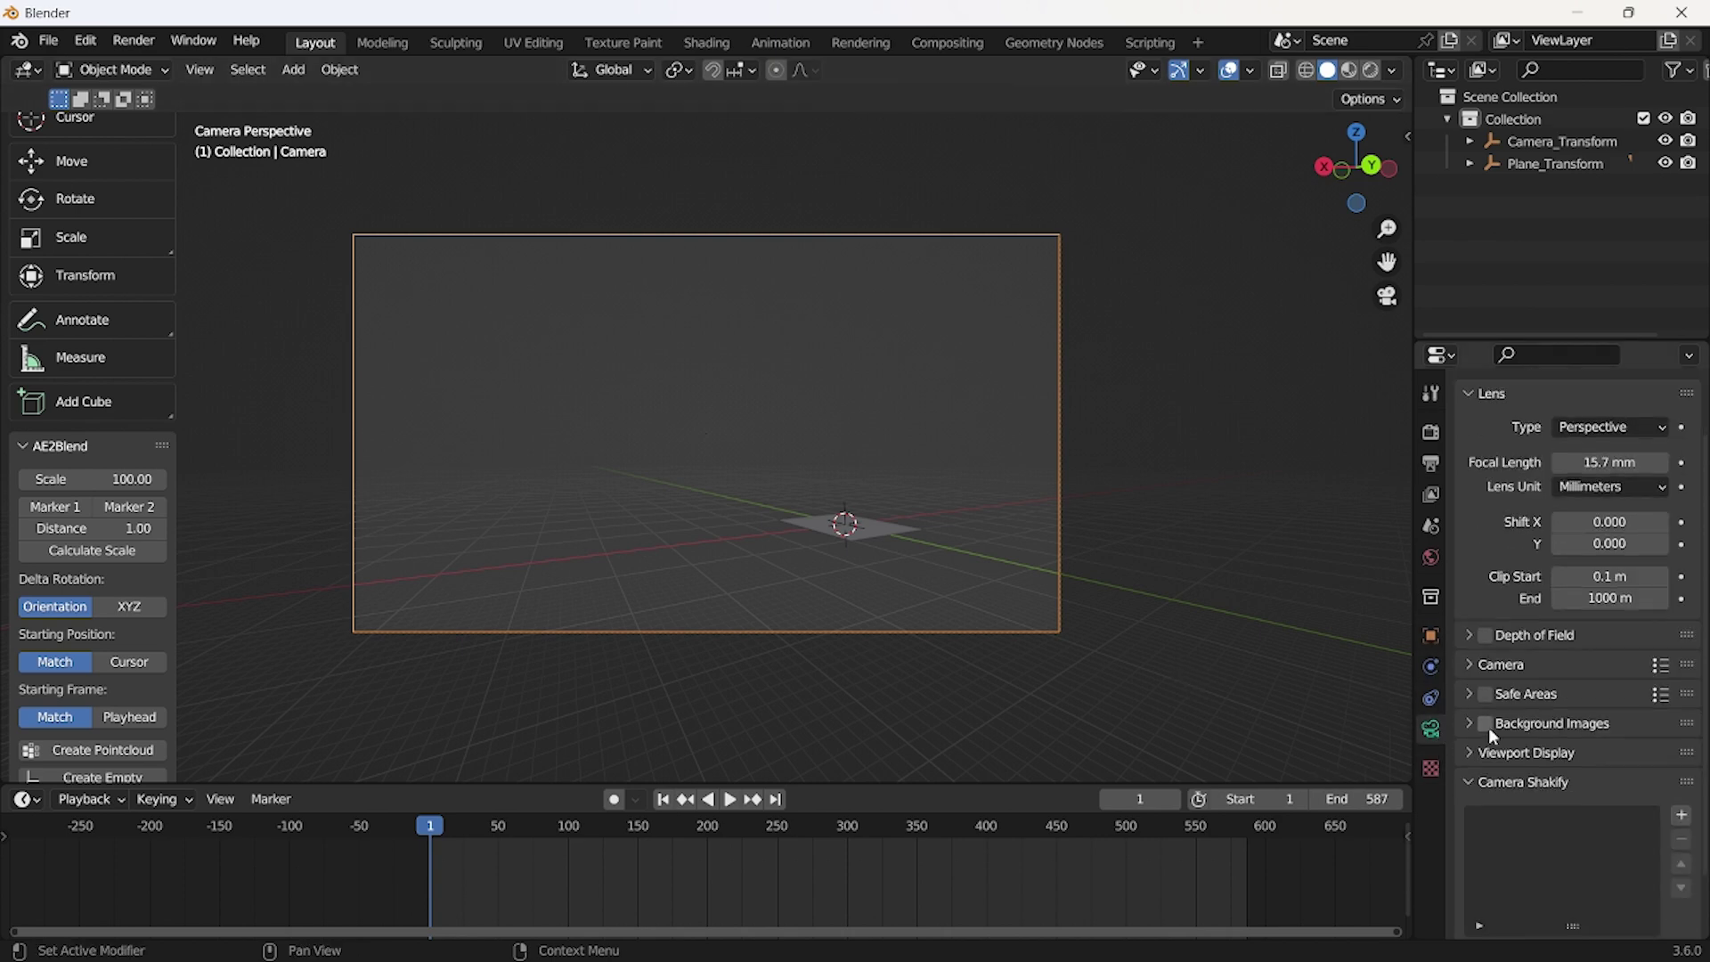
{"action": "scroll", "coordinate": [1488, 729], "scroll_direction": "down", "scroll_amount": 1}
{"action": "left_click", "coordinate": [1471, 688]}
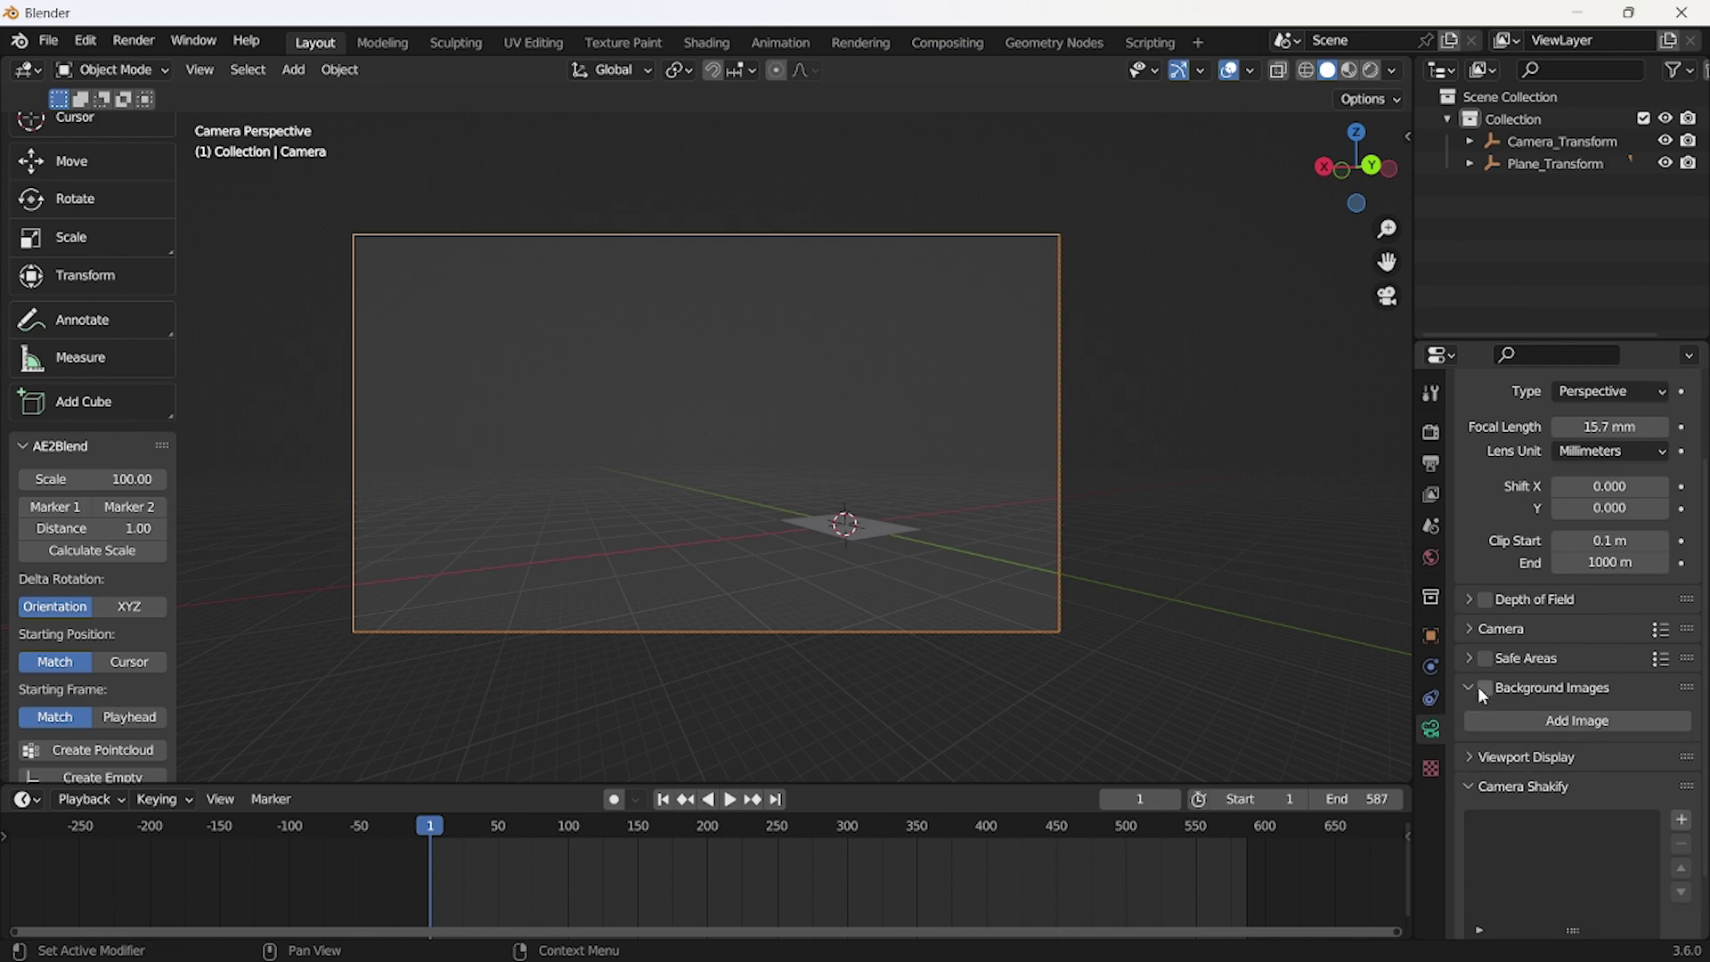
{"action": "left_click", "coordinate": [1559, 721]}
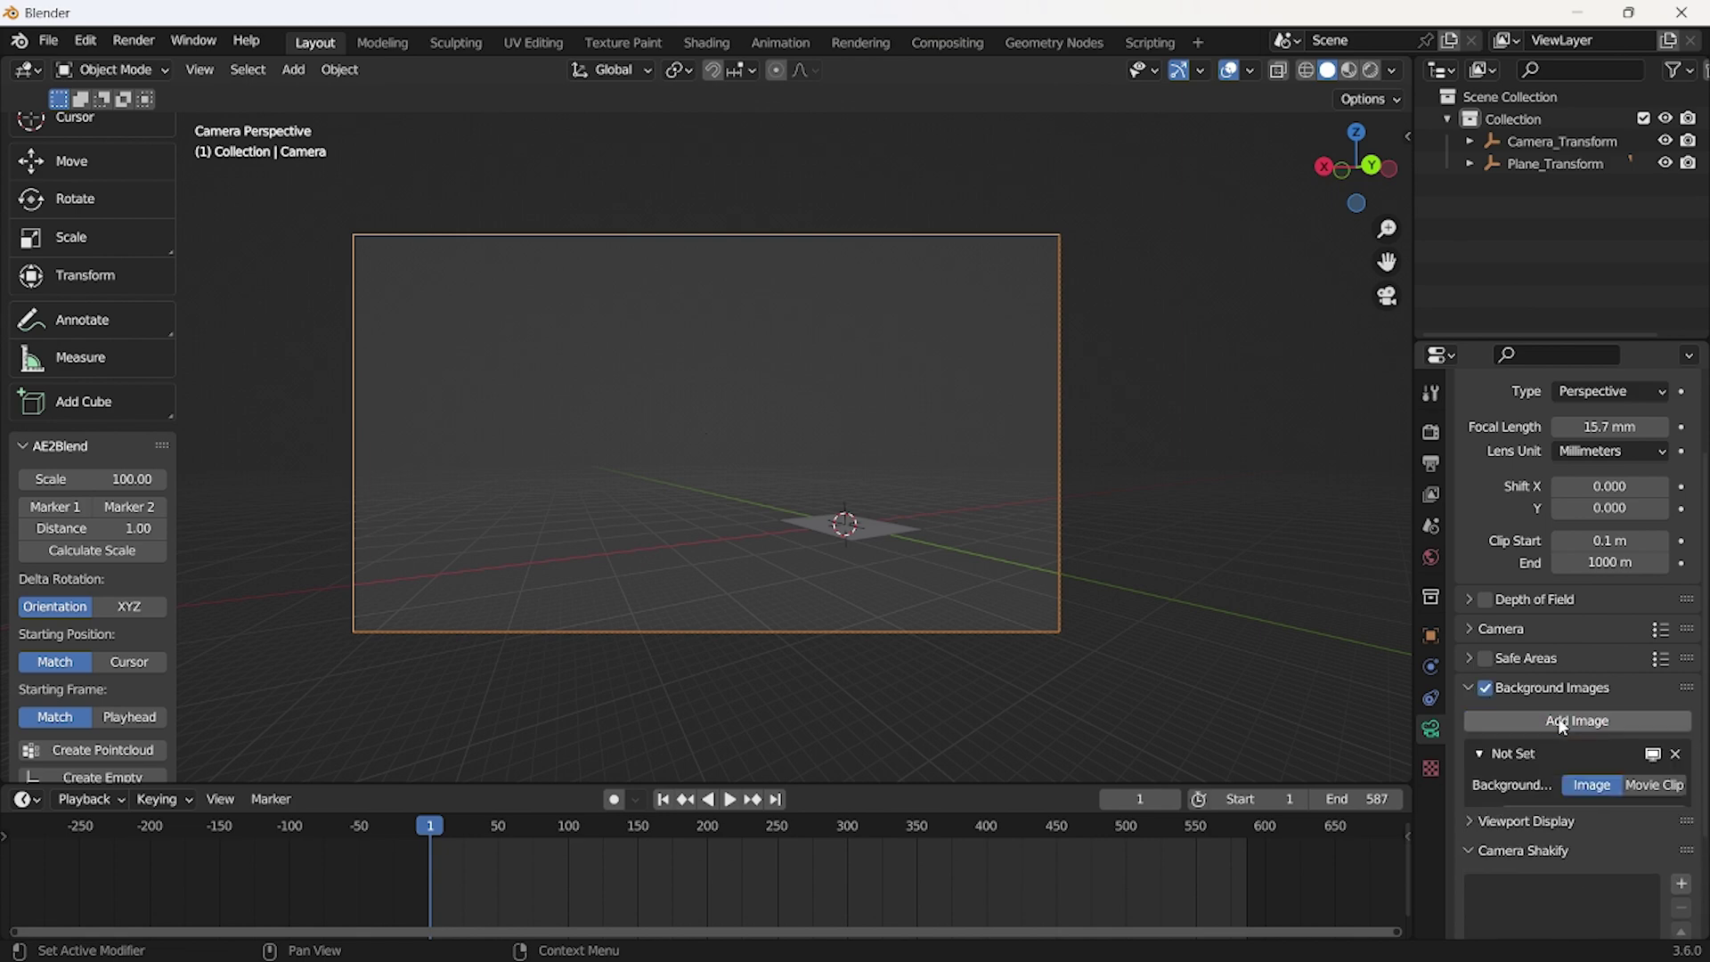
{"action": "left_click", "coordinate": [1655, 787]}
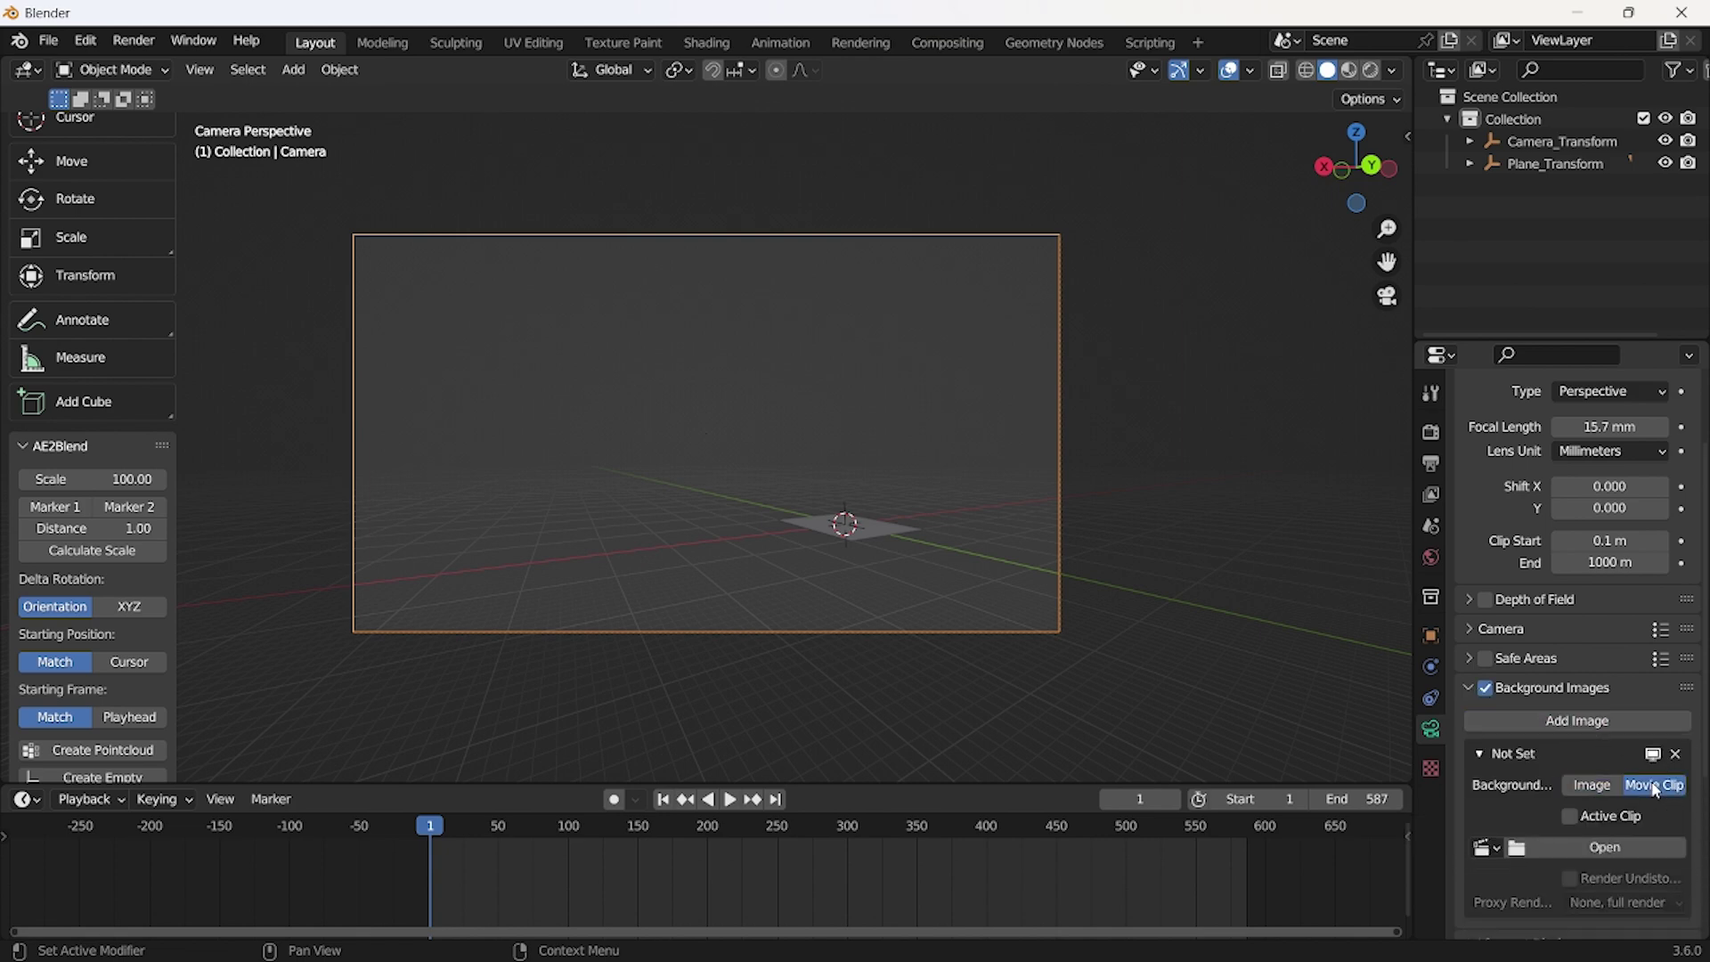
Load 14259160-hd_1920_1080_30fps.mp4 from the Desktop's oreo folder as the camera's background clip and set its opacity to 1.000.
{"action": "left_click", "coordinate": [1627, 847]}
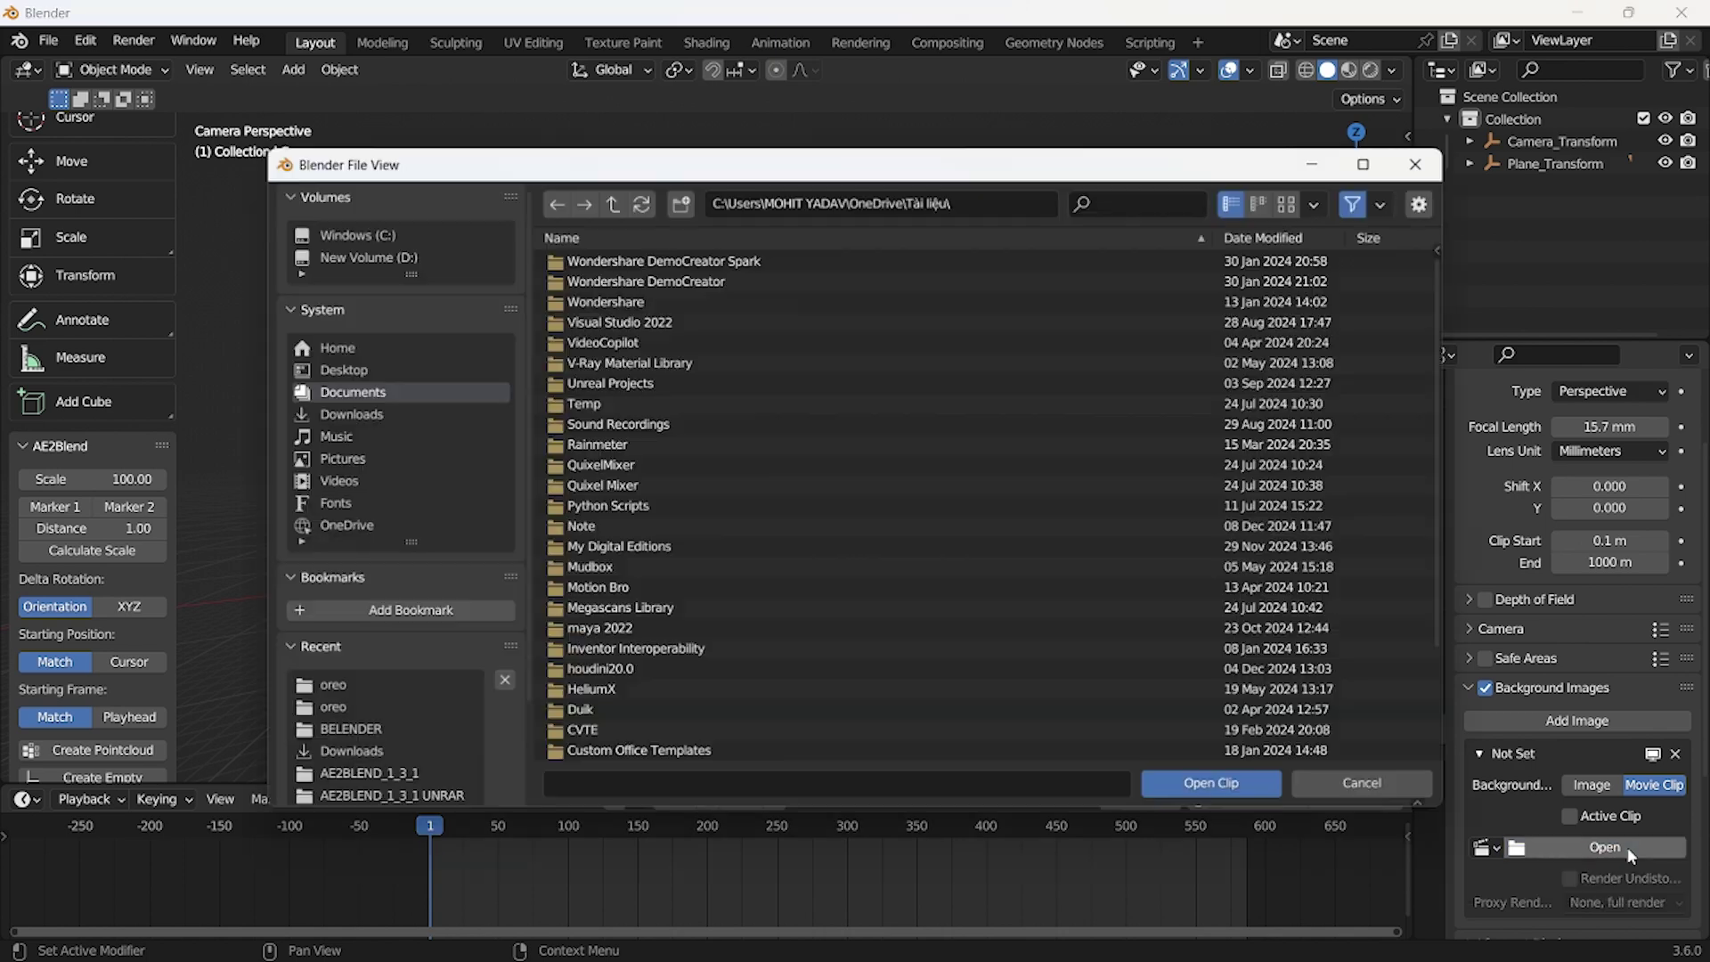
{"action": "left_click", "coordinate": [438, 373]}
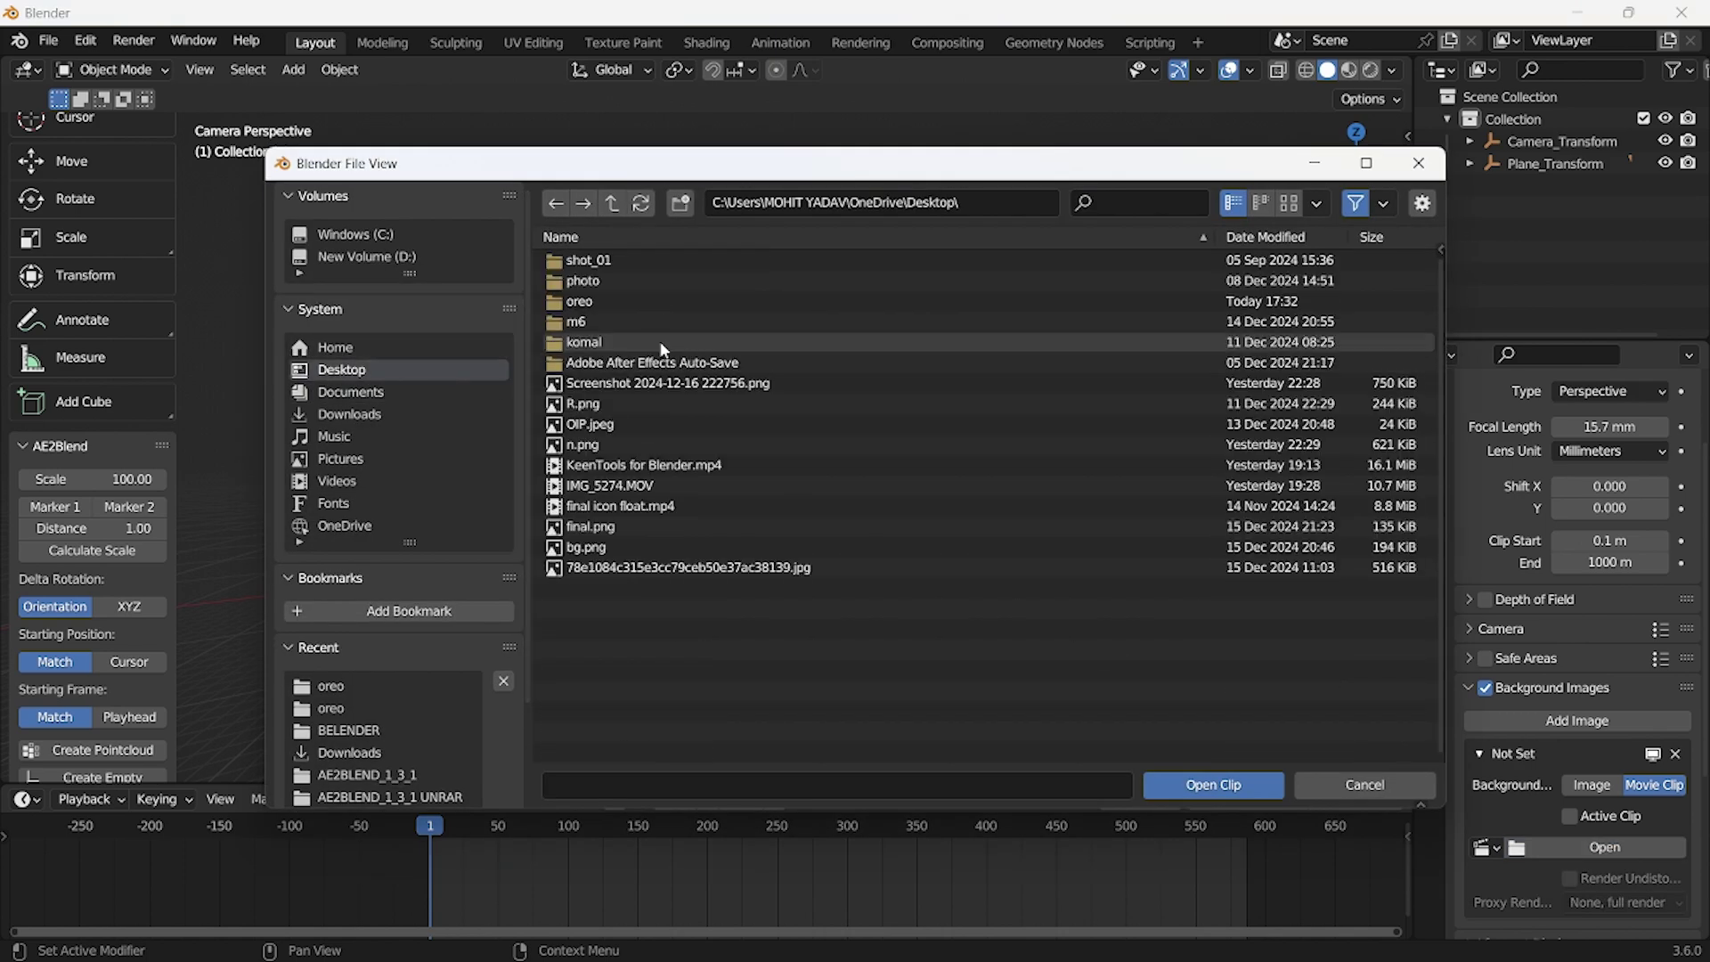
{"action": "left_click", "coordinate": [646, 302]}
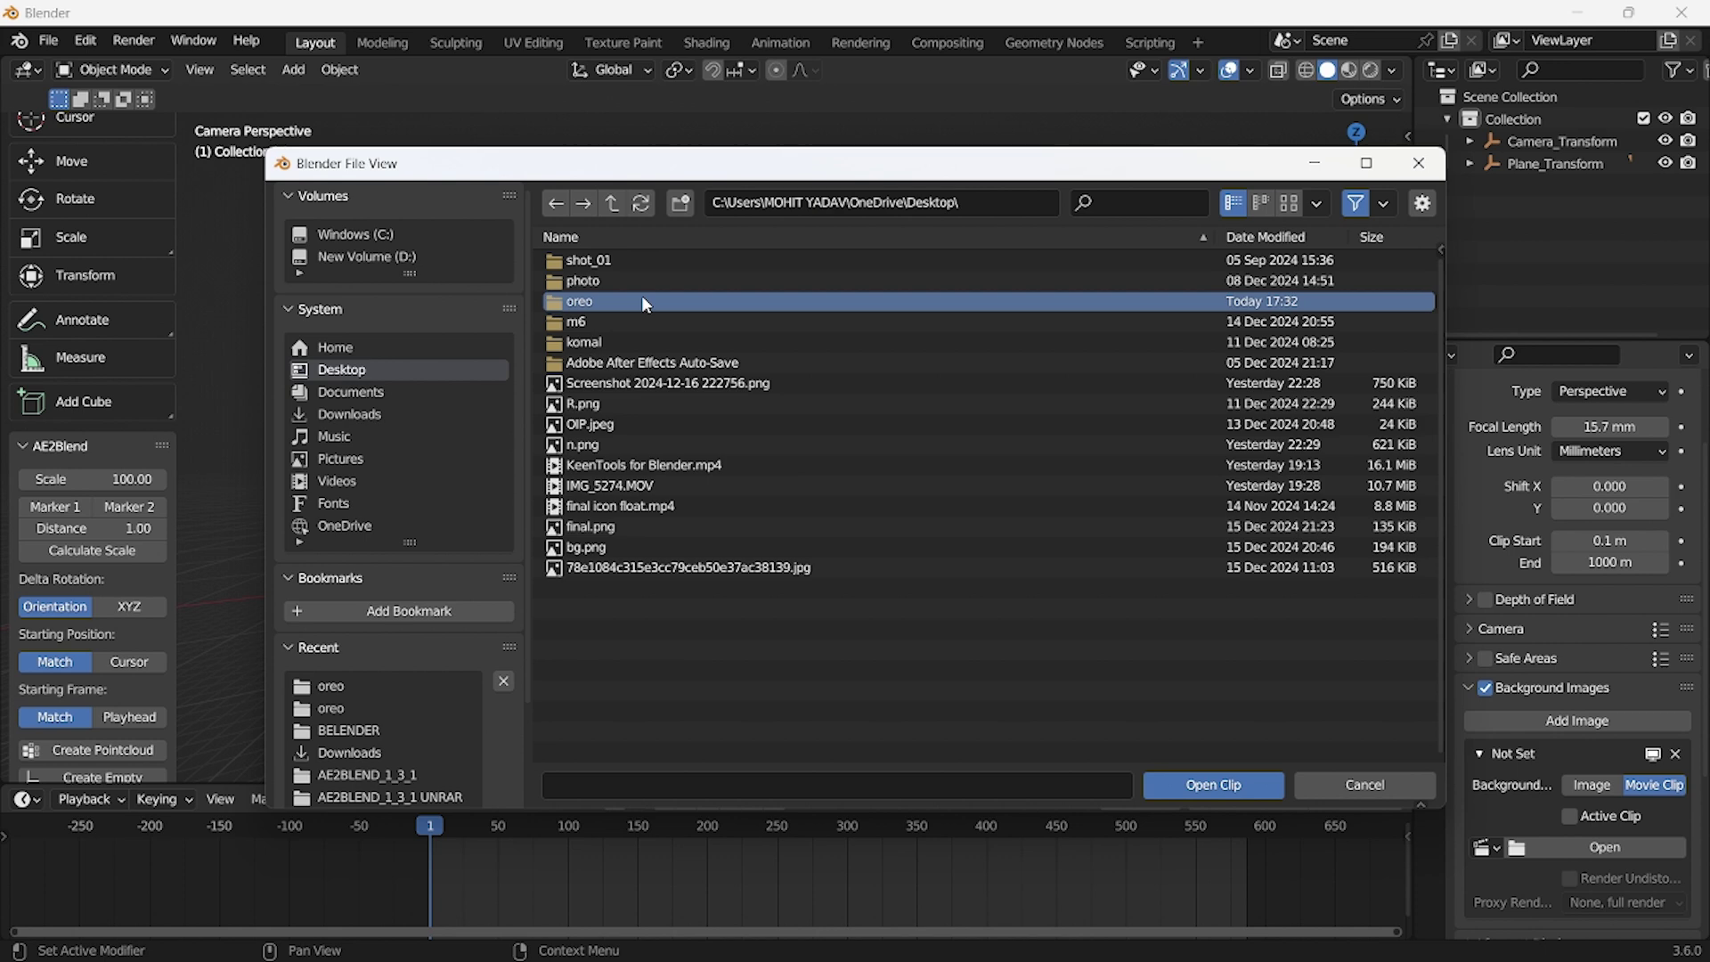
{"action": "double_click", "coordinate": [644, 299]}
{"action": "left_click", "coordinate": [634, 262]}
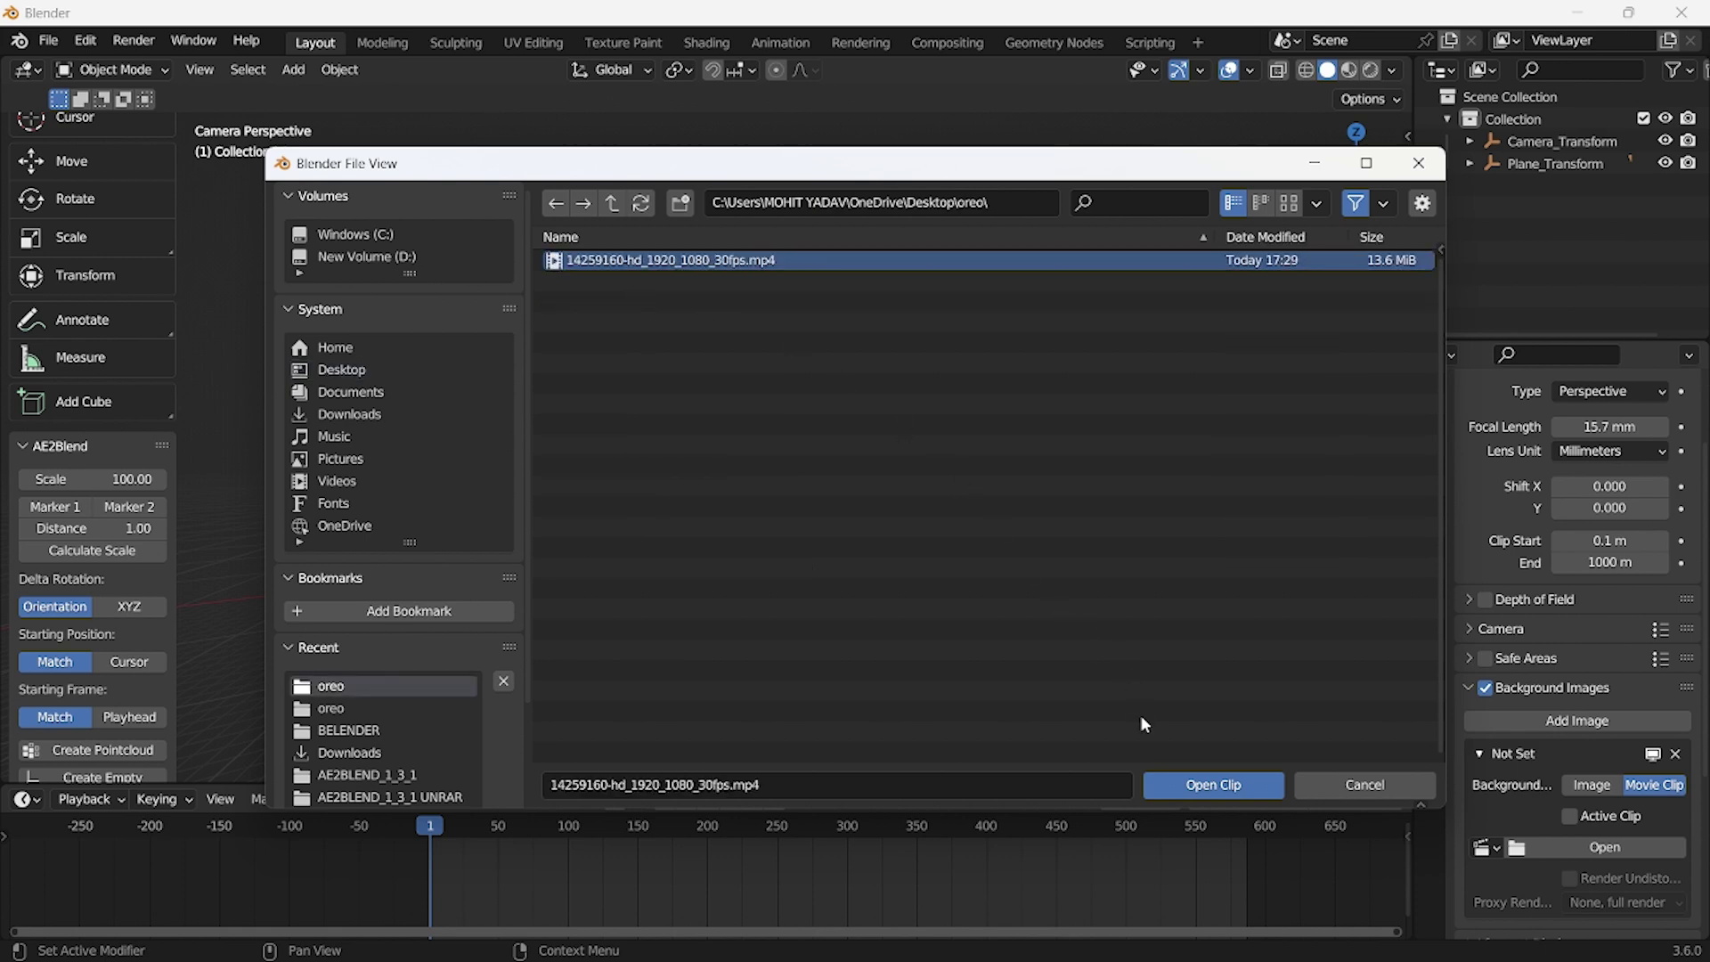
{"action": "left_click", "coordinate": [1200, 785]}
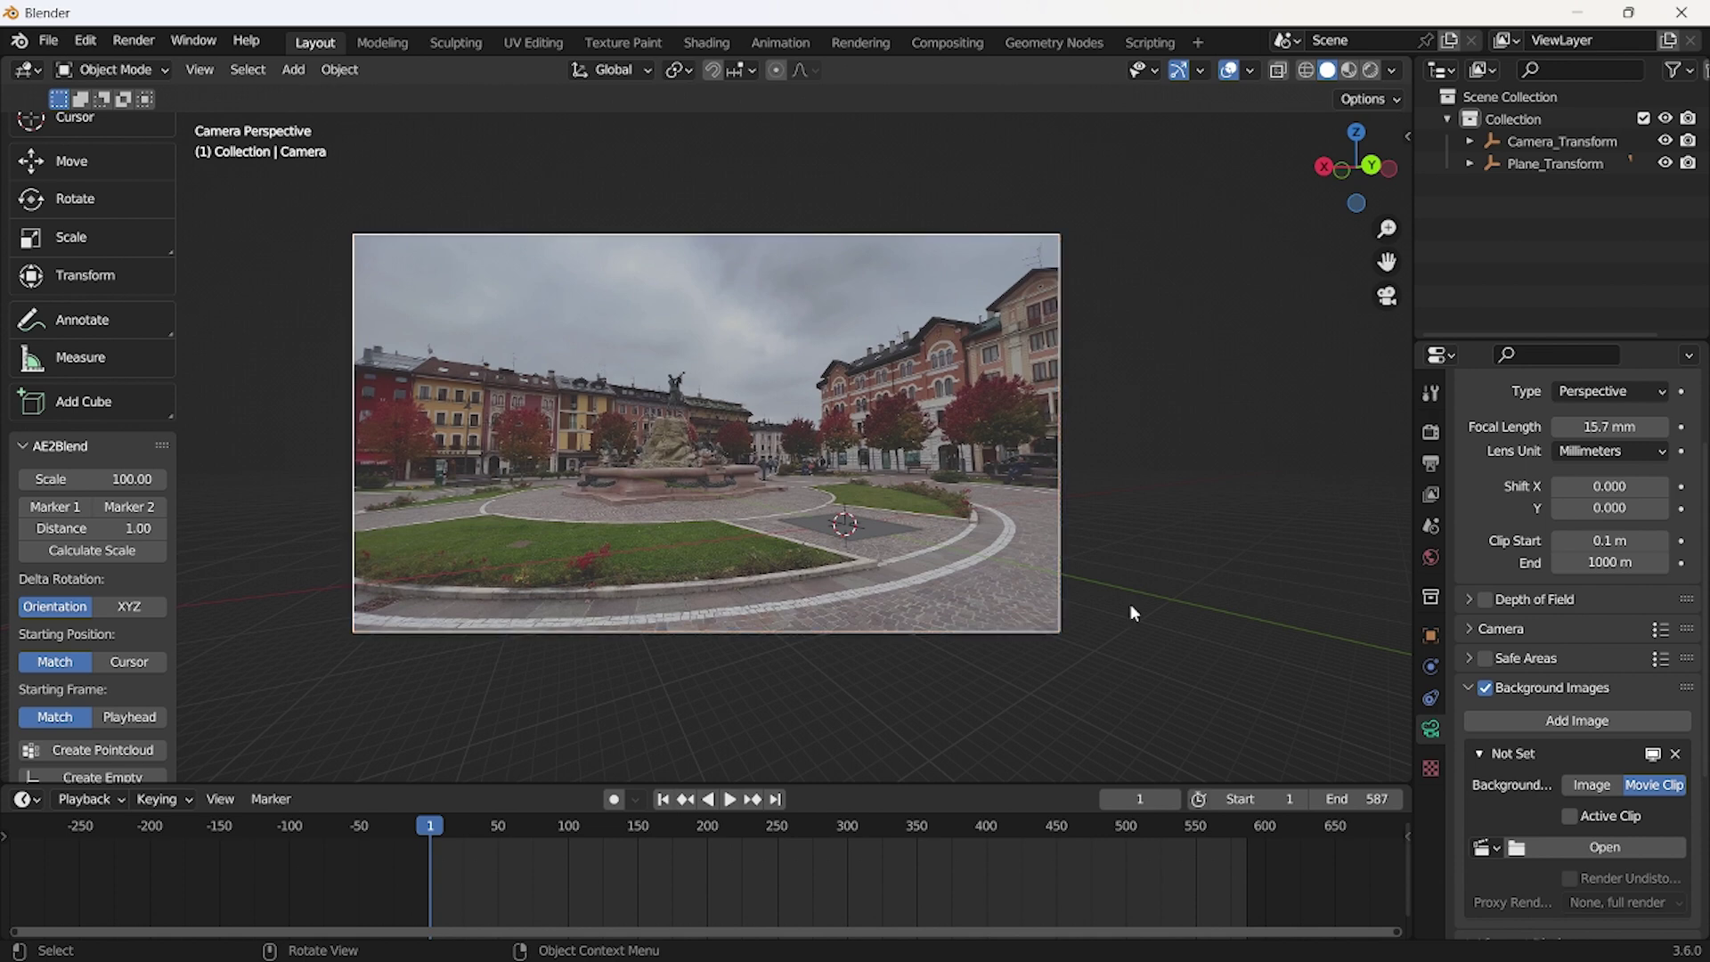
{"action": "scroll", "coordinate": [1541, 838], "scroll_direction": "down", "scroll_amount": 8}
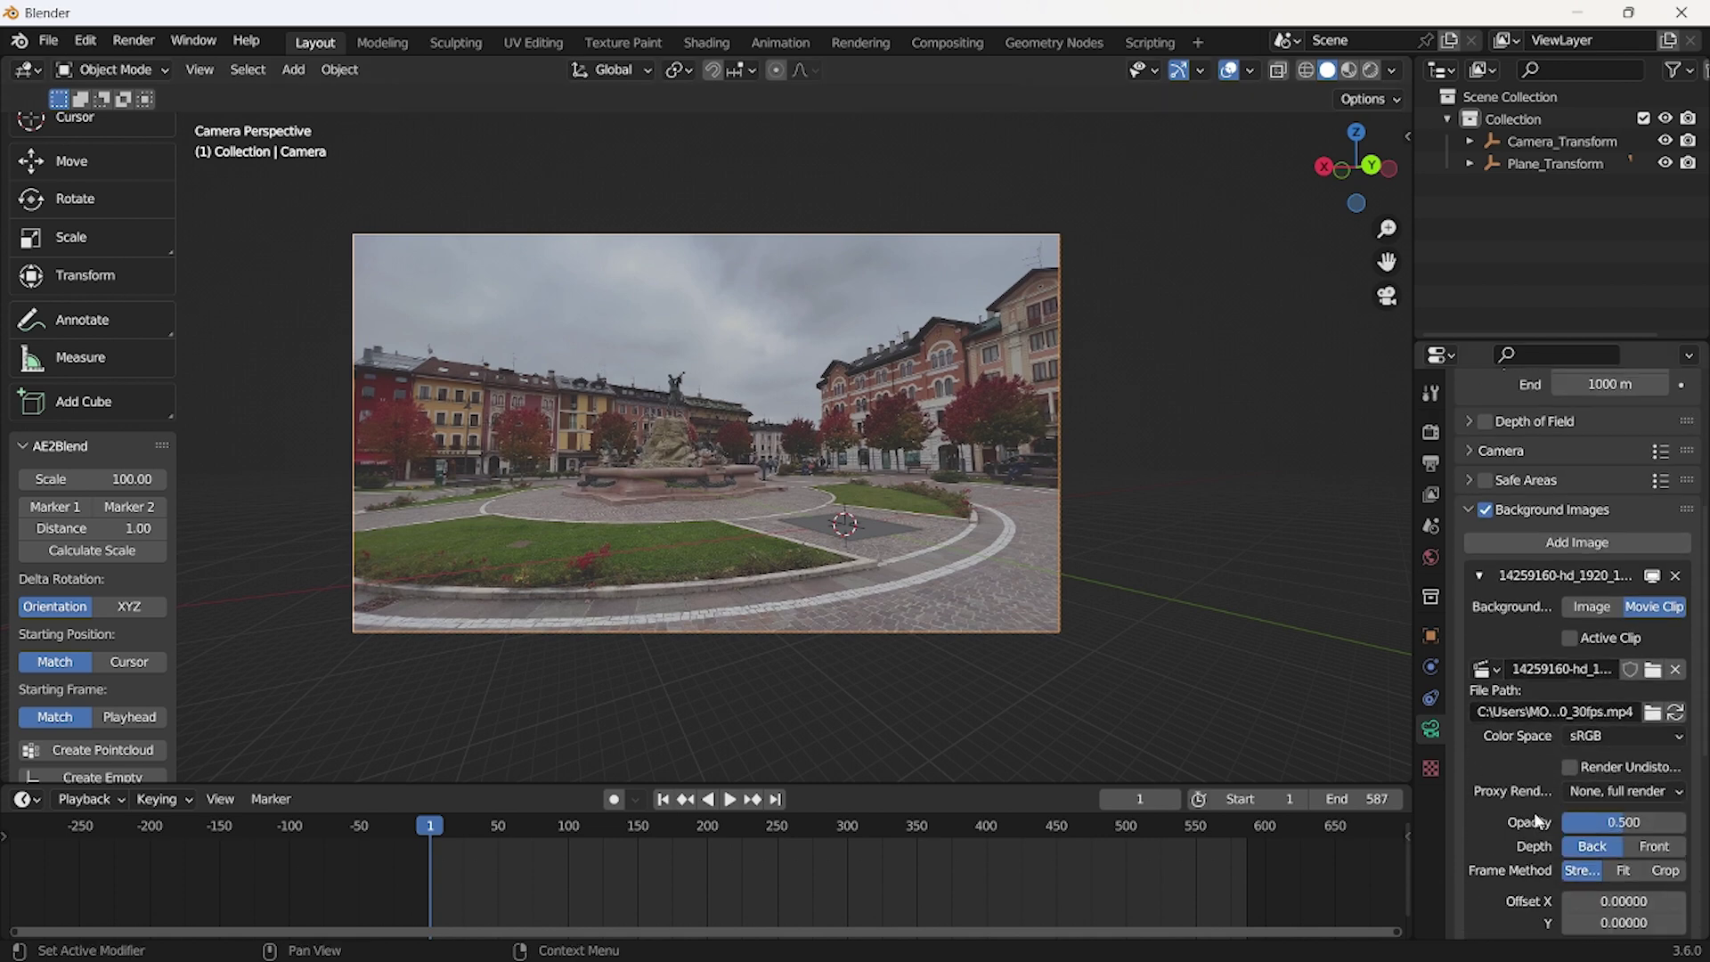
{"action": "left_click_drag", "start_coordinate": [1622, 719], "coordinate": [1691, 720]}
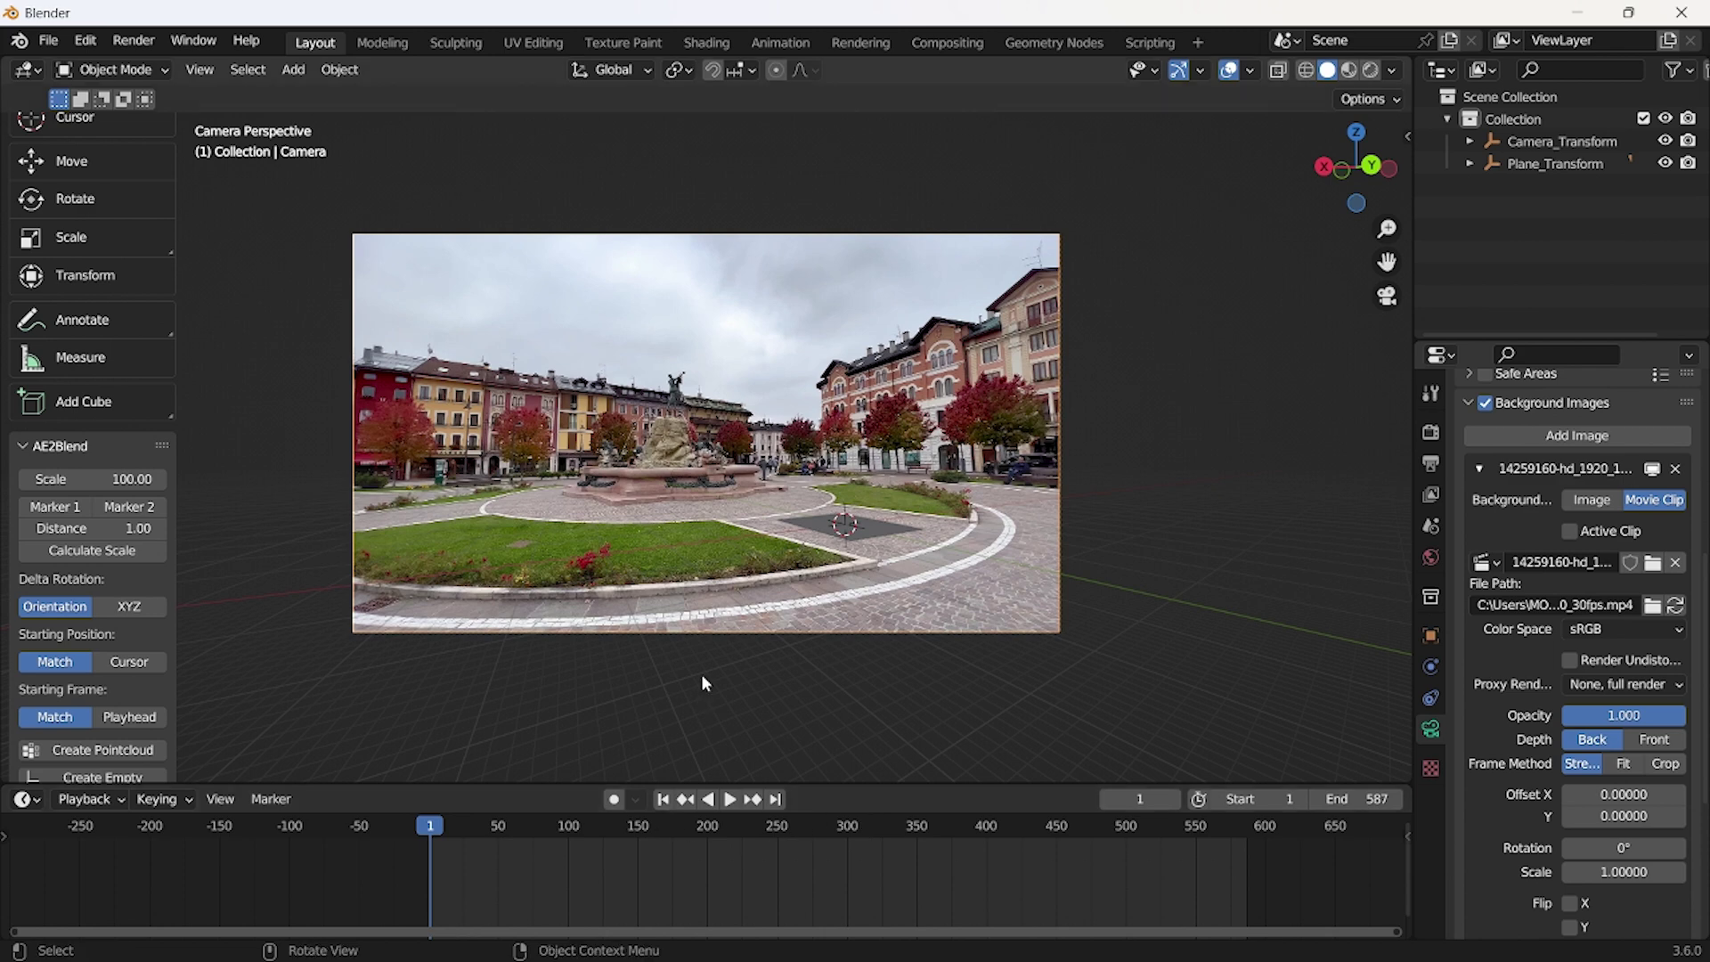
Edit the tracked plane's mesh and move its edge nearest the fountain along the Y axis, up to the fountain's base.
{"action": "scroll", "coordinate": [872, 572], "scroll_direction": "up", "scroll_amount": 3}
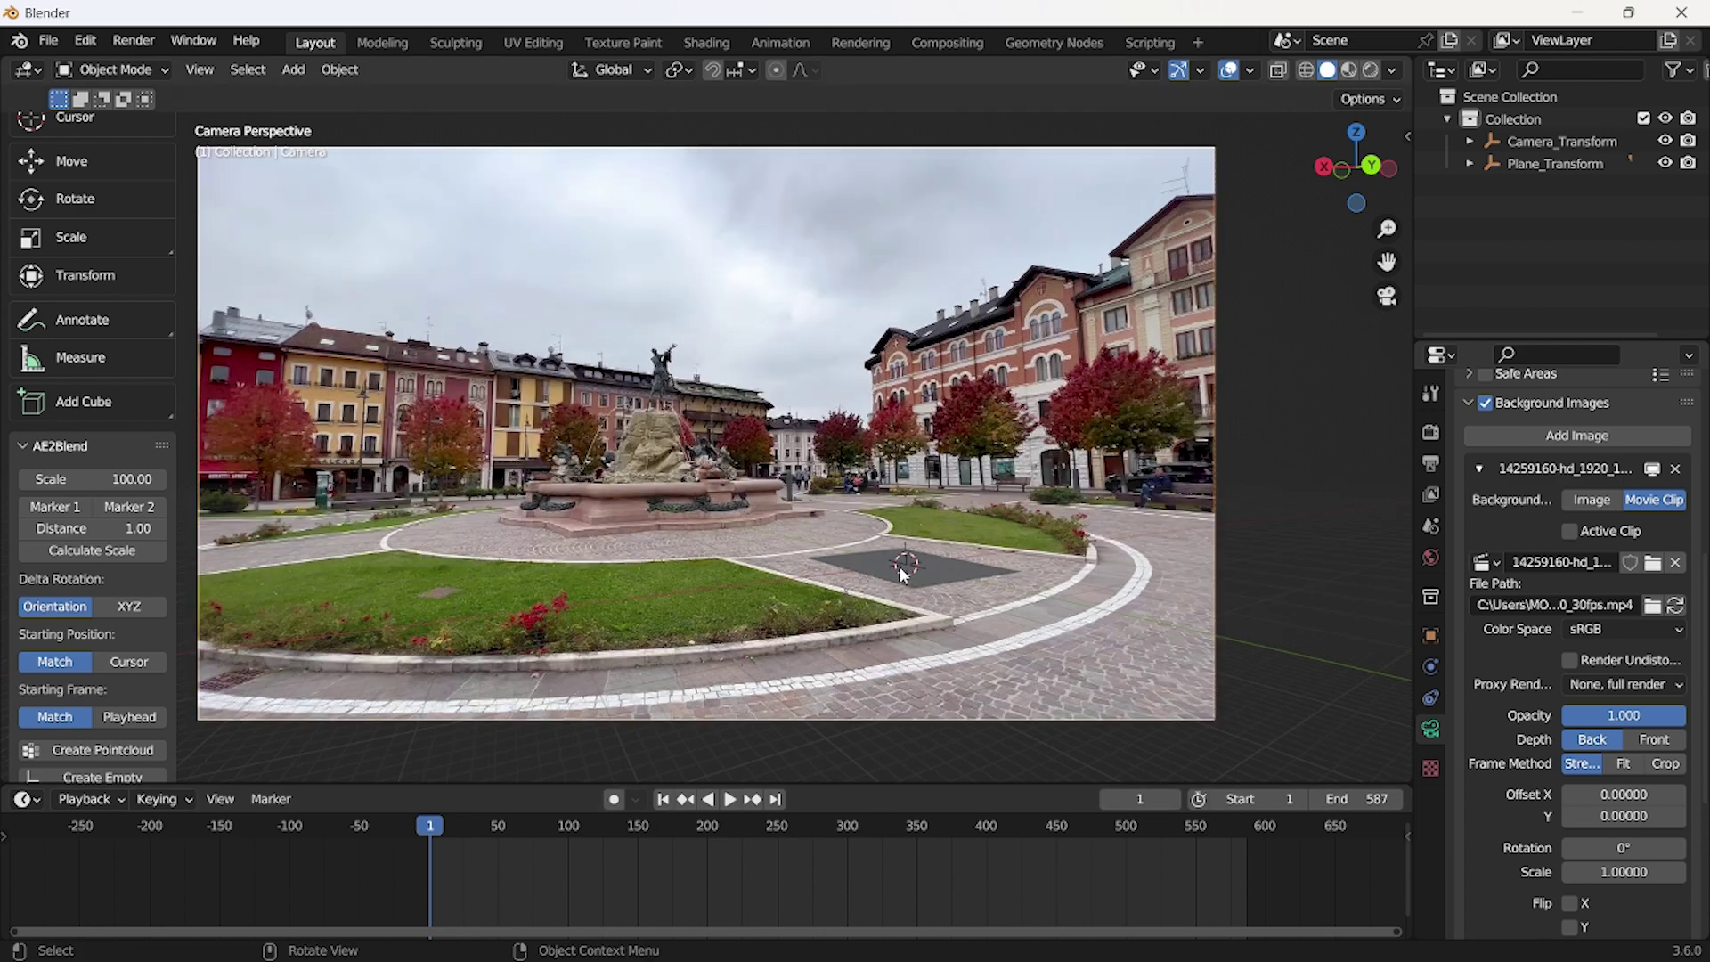
{"action": "left_click", "coordinate": [902, 574]}
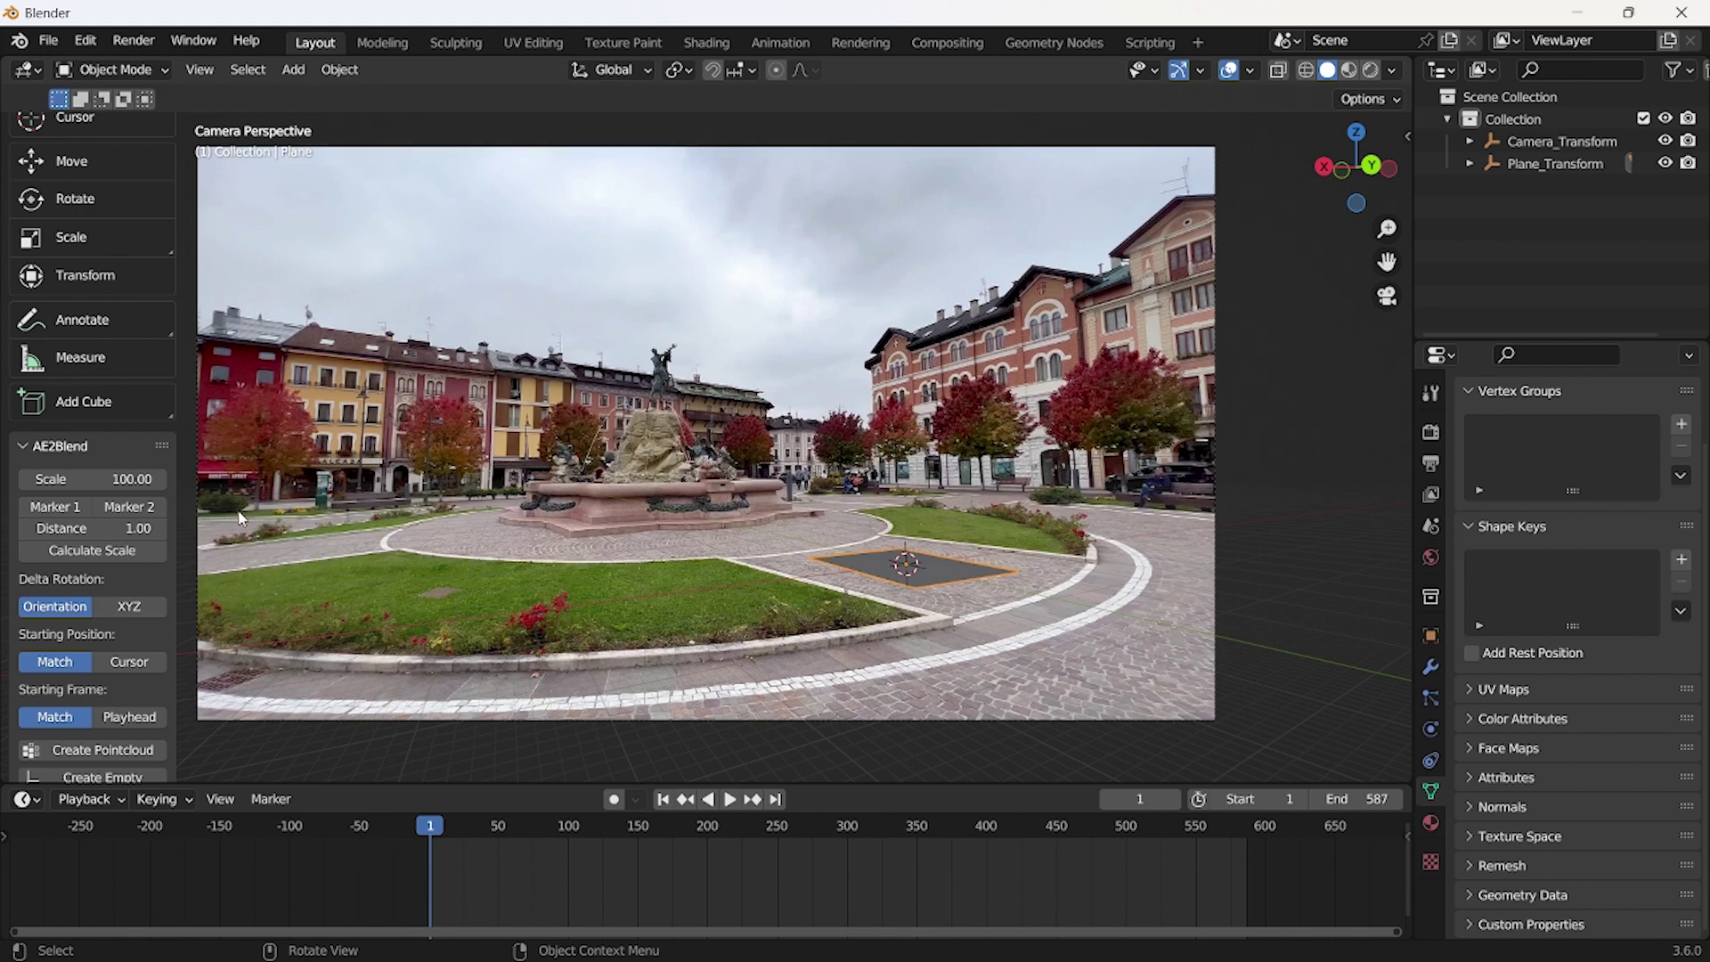
{"action": "scroll", "coordinate": [859, 581], "scroll_direction": "up", "scroll_amount": 5}
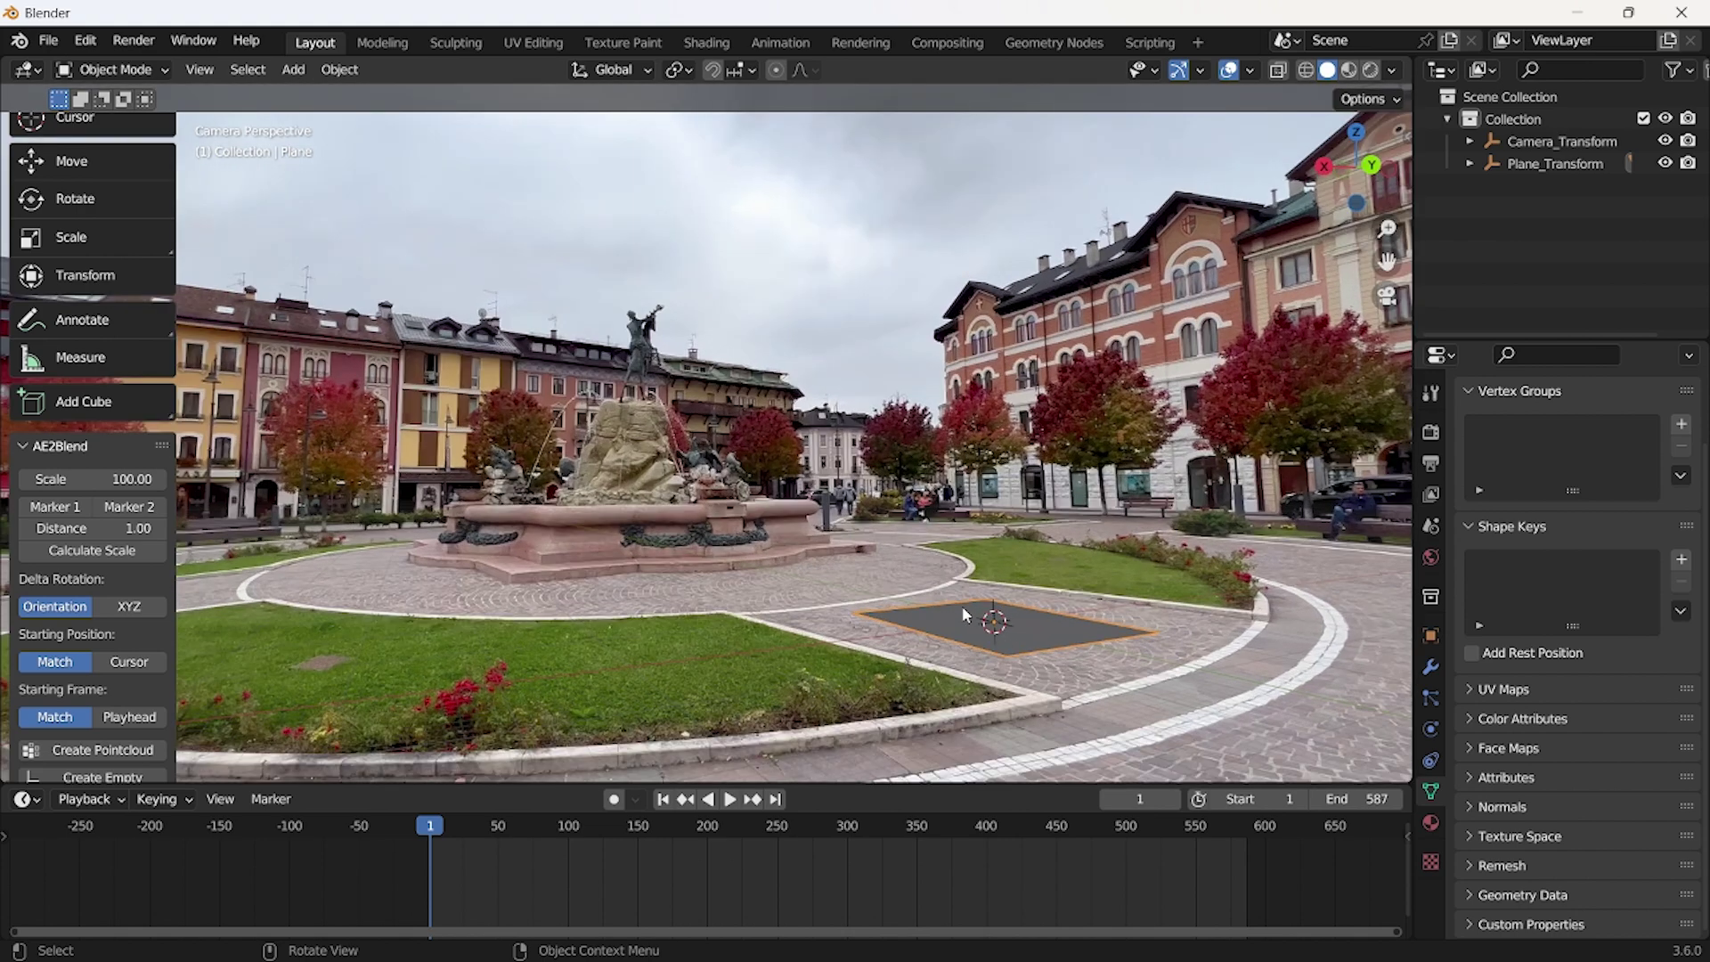
{"action": "key", "text": "Tab"}
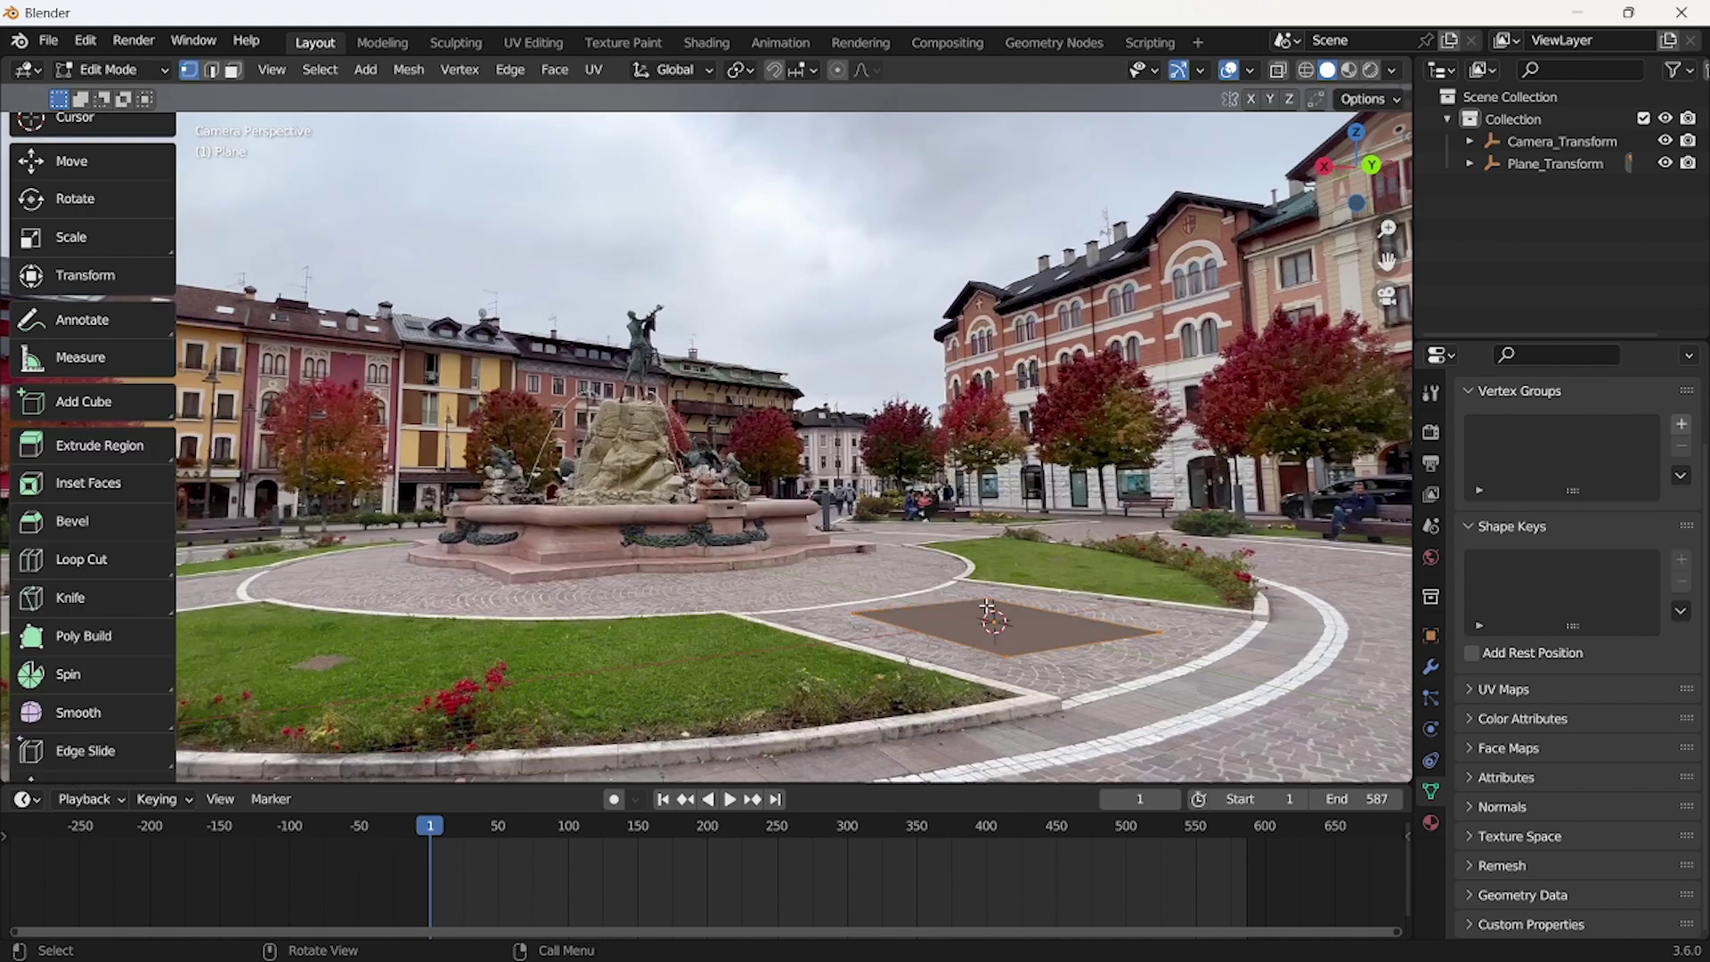
{"action": "key", "text": "alt+a"}
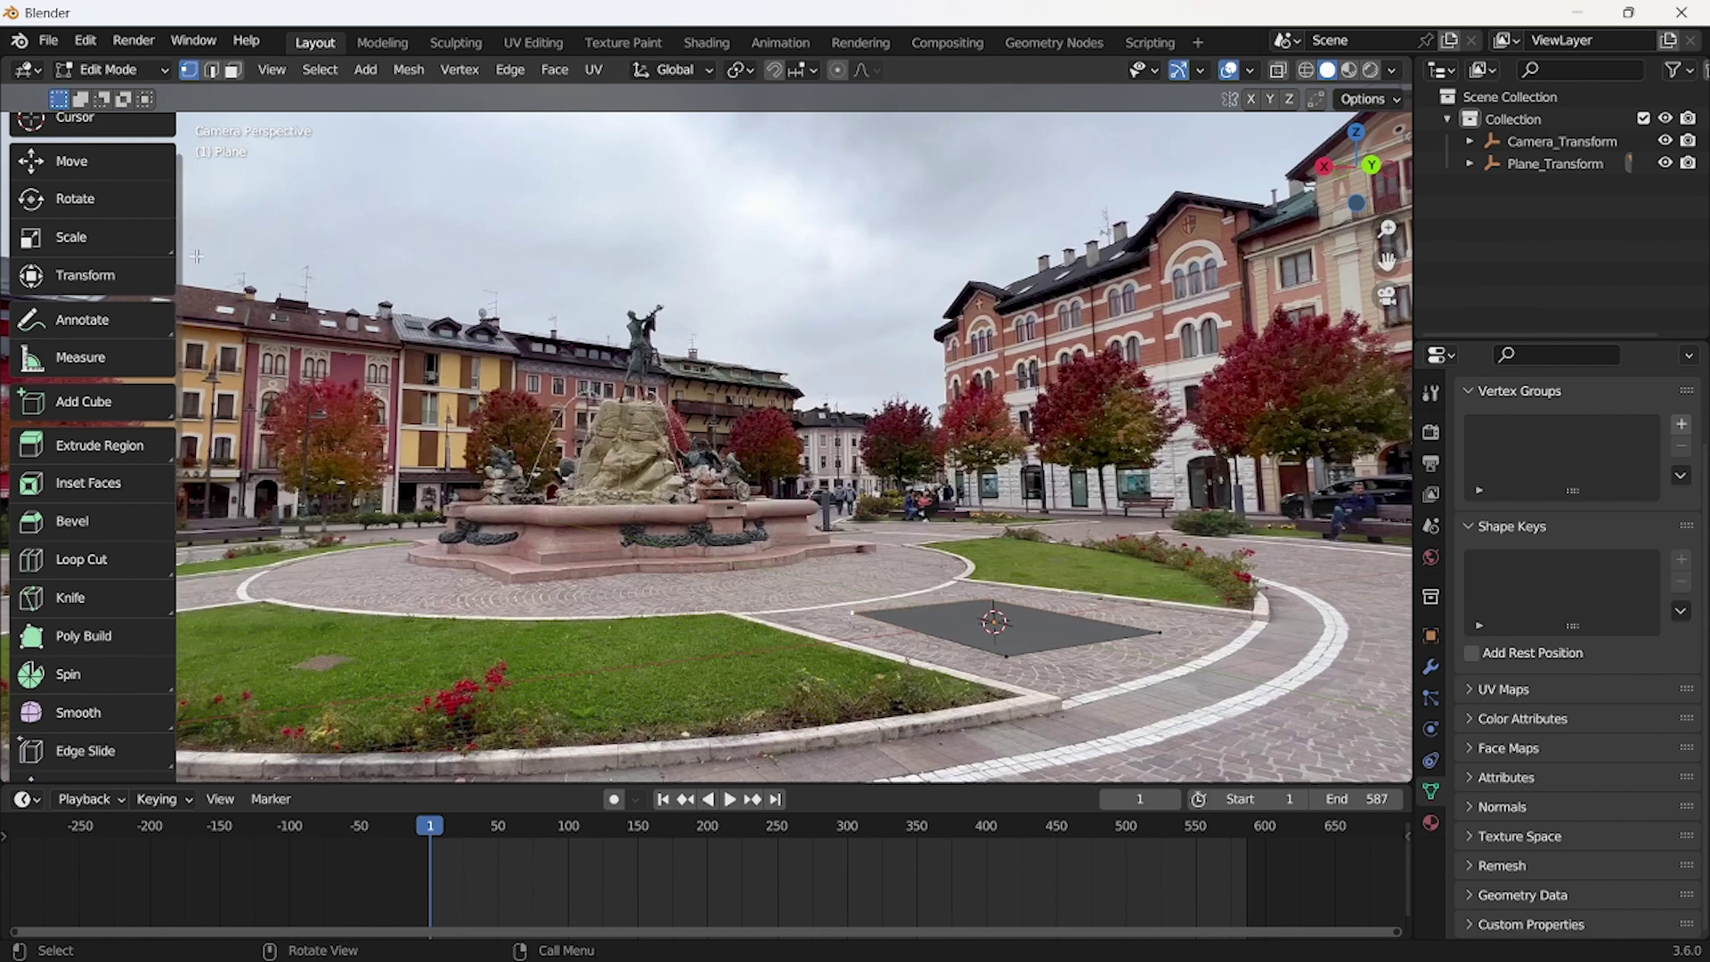
{"action": "left_click", "coordinate": [123, 171]}
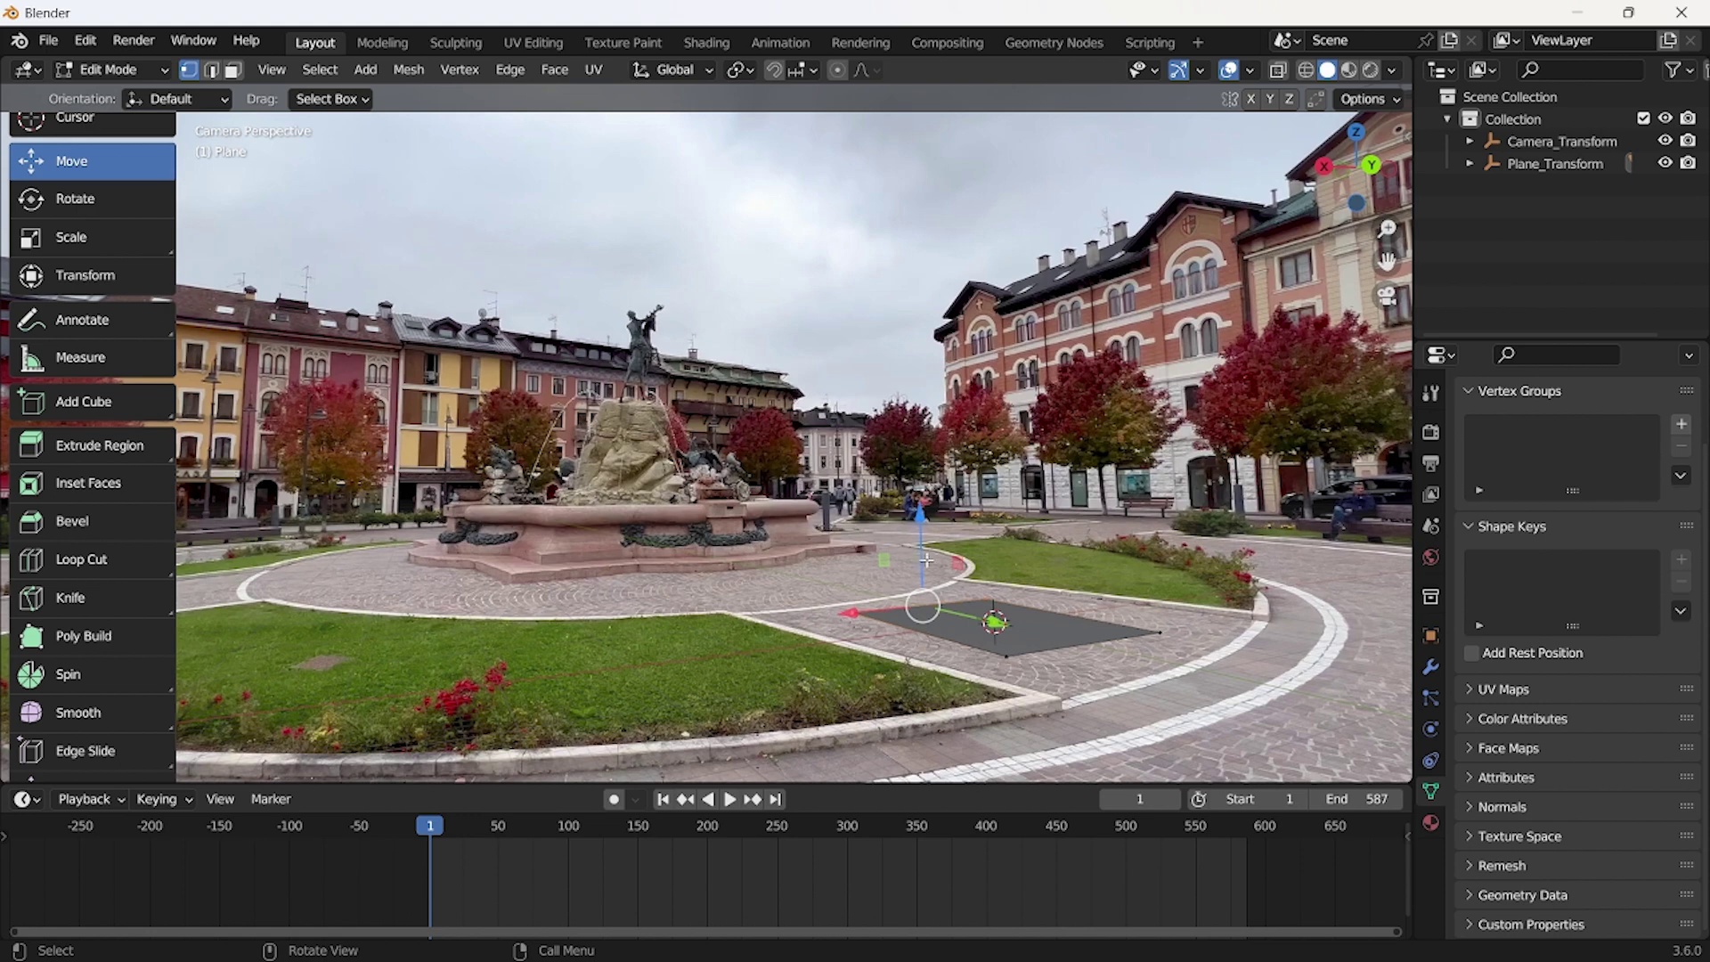
{"action": "left_click_drag", "start_coordinate": [989, 619], "coordinate": [804, 563]}
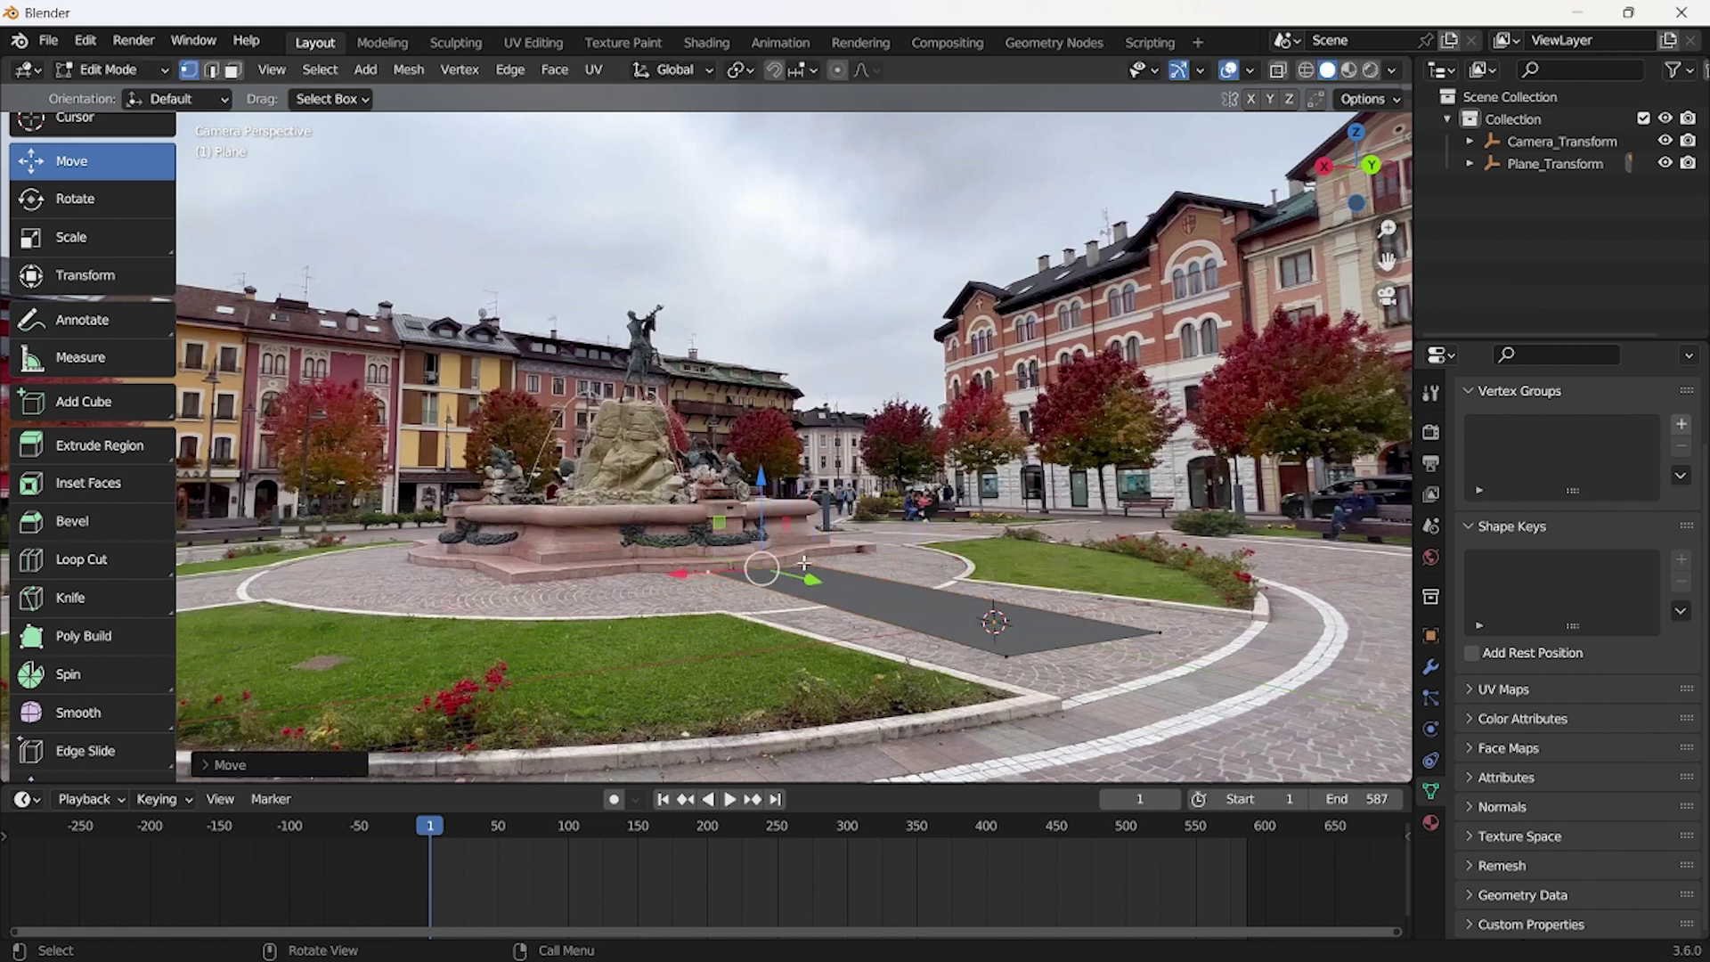
Widen the plane along the X axis by moving its two long edges outward over the lawns on both sides.
{"action": "left_click", "coordinate": [1007, 655]}
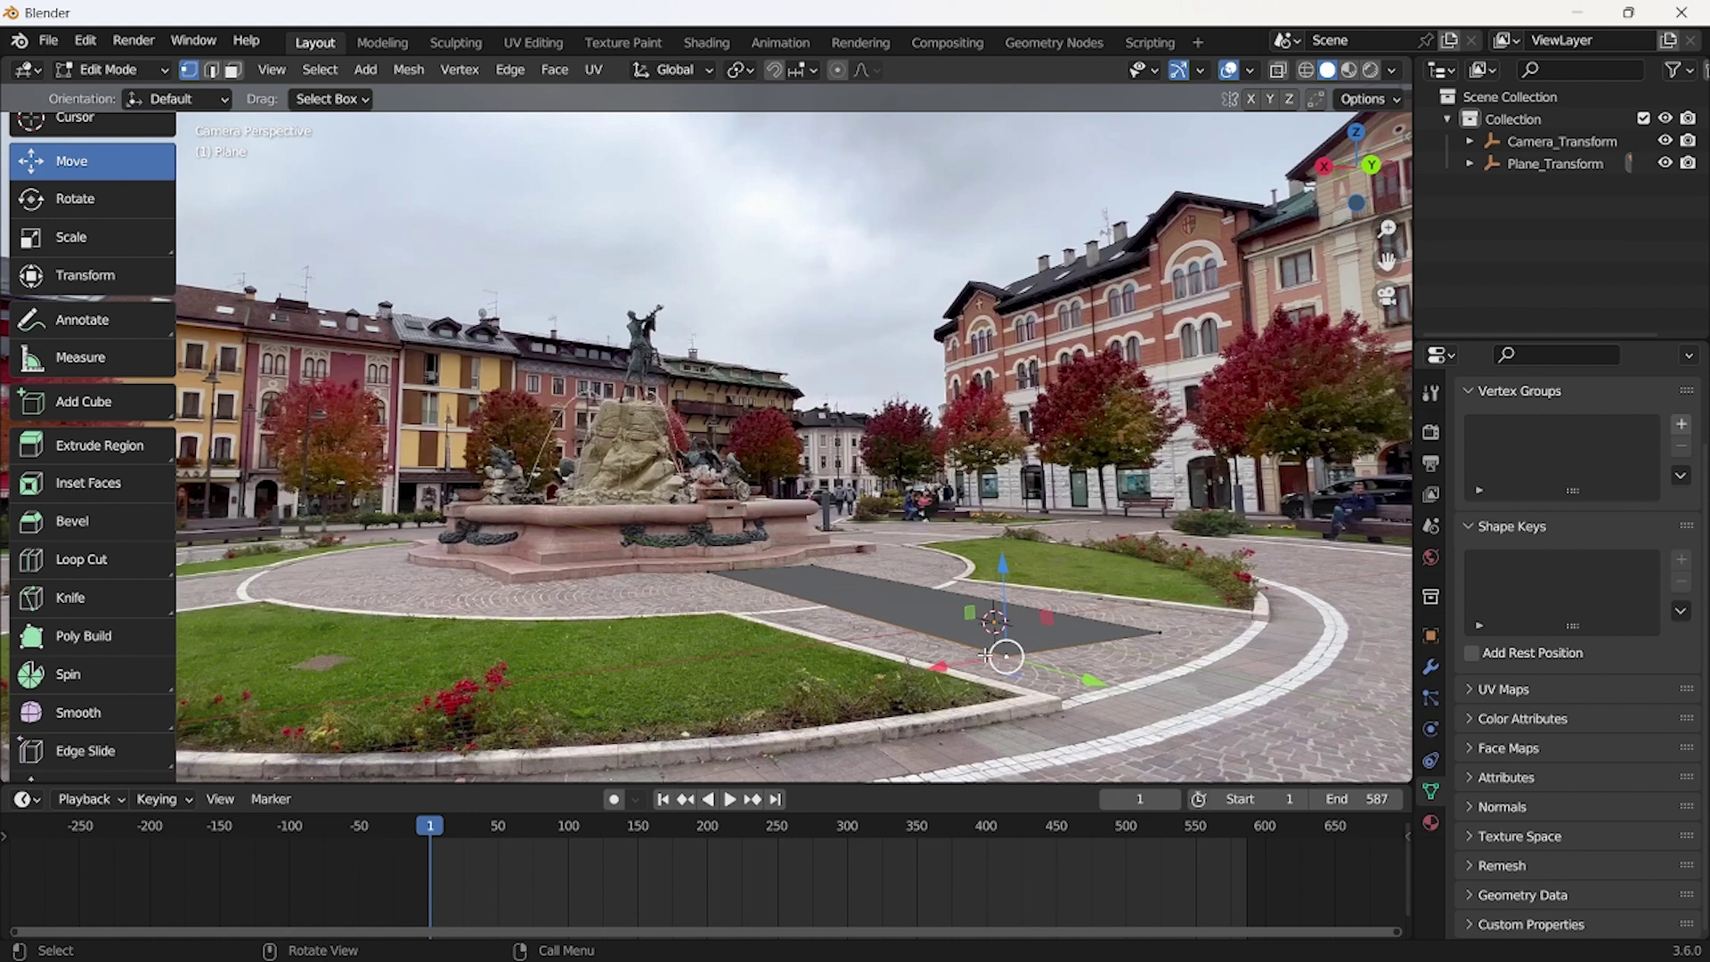
{"action": "left_click", "coordinate": [702, 572], "text": "shift"}
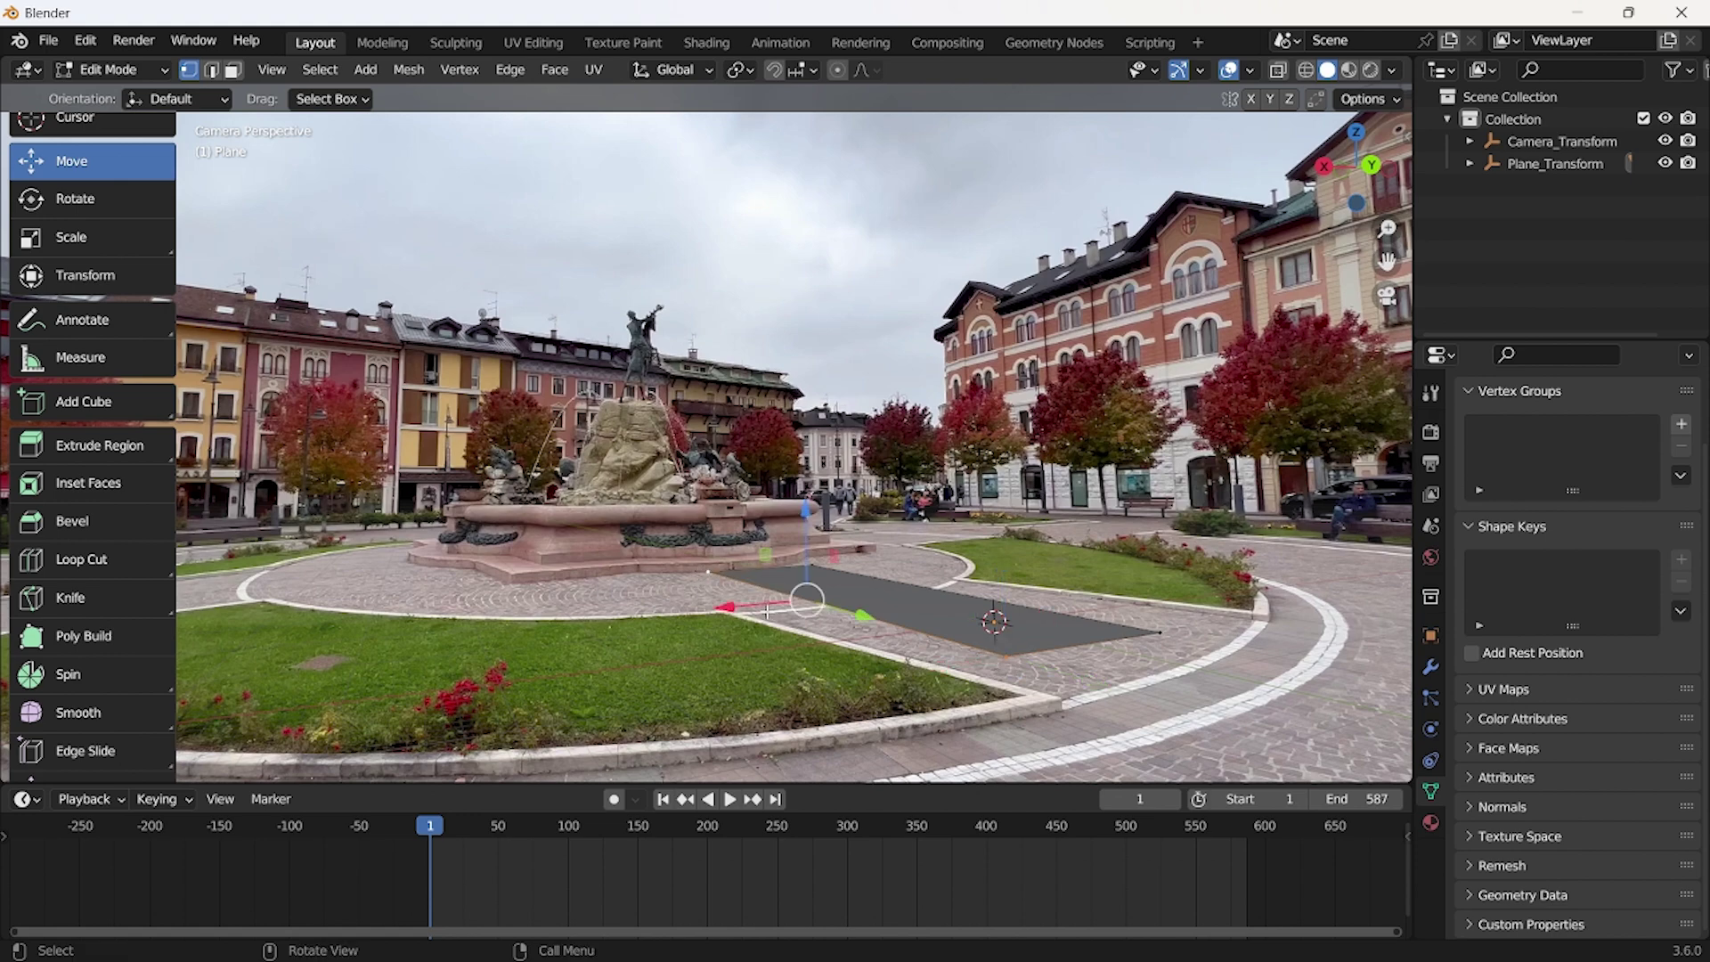
{"action": "left_click_drag", "start_coordinate": [725, 600], "coordinate": [692, 621]}
{"action": "left_click", "coordinate": [816, 566]}
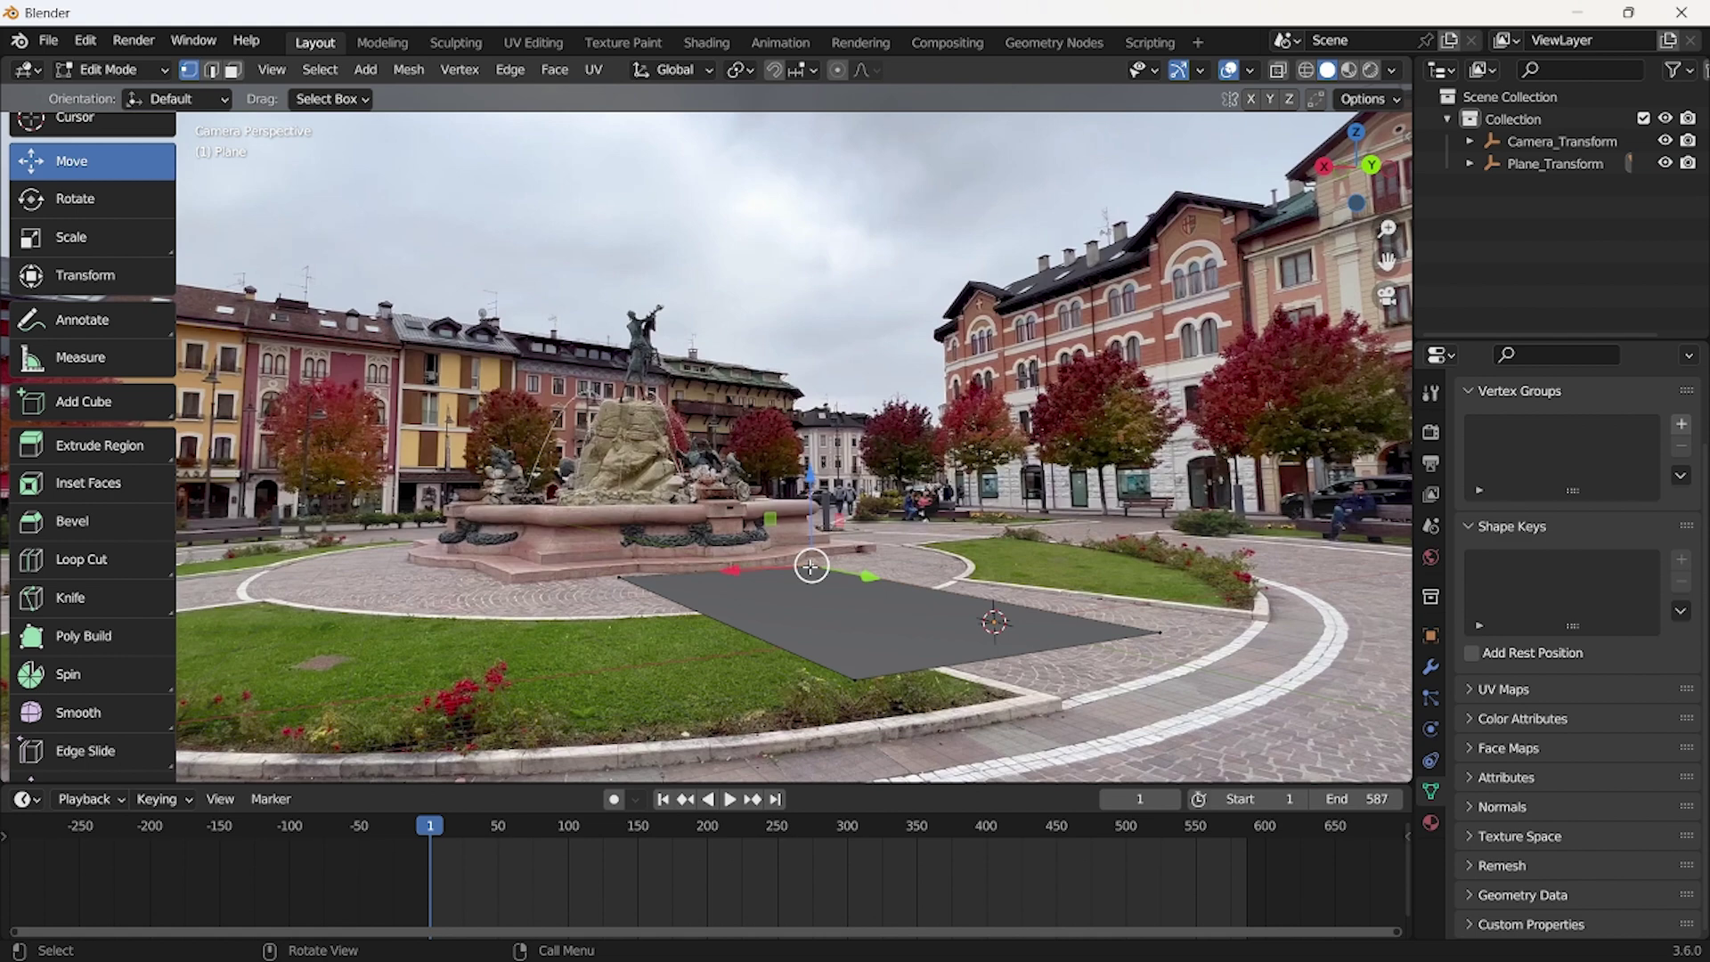
{"action": "left_click", "coordinate": [1142, 632], "text": "shift"}
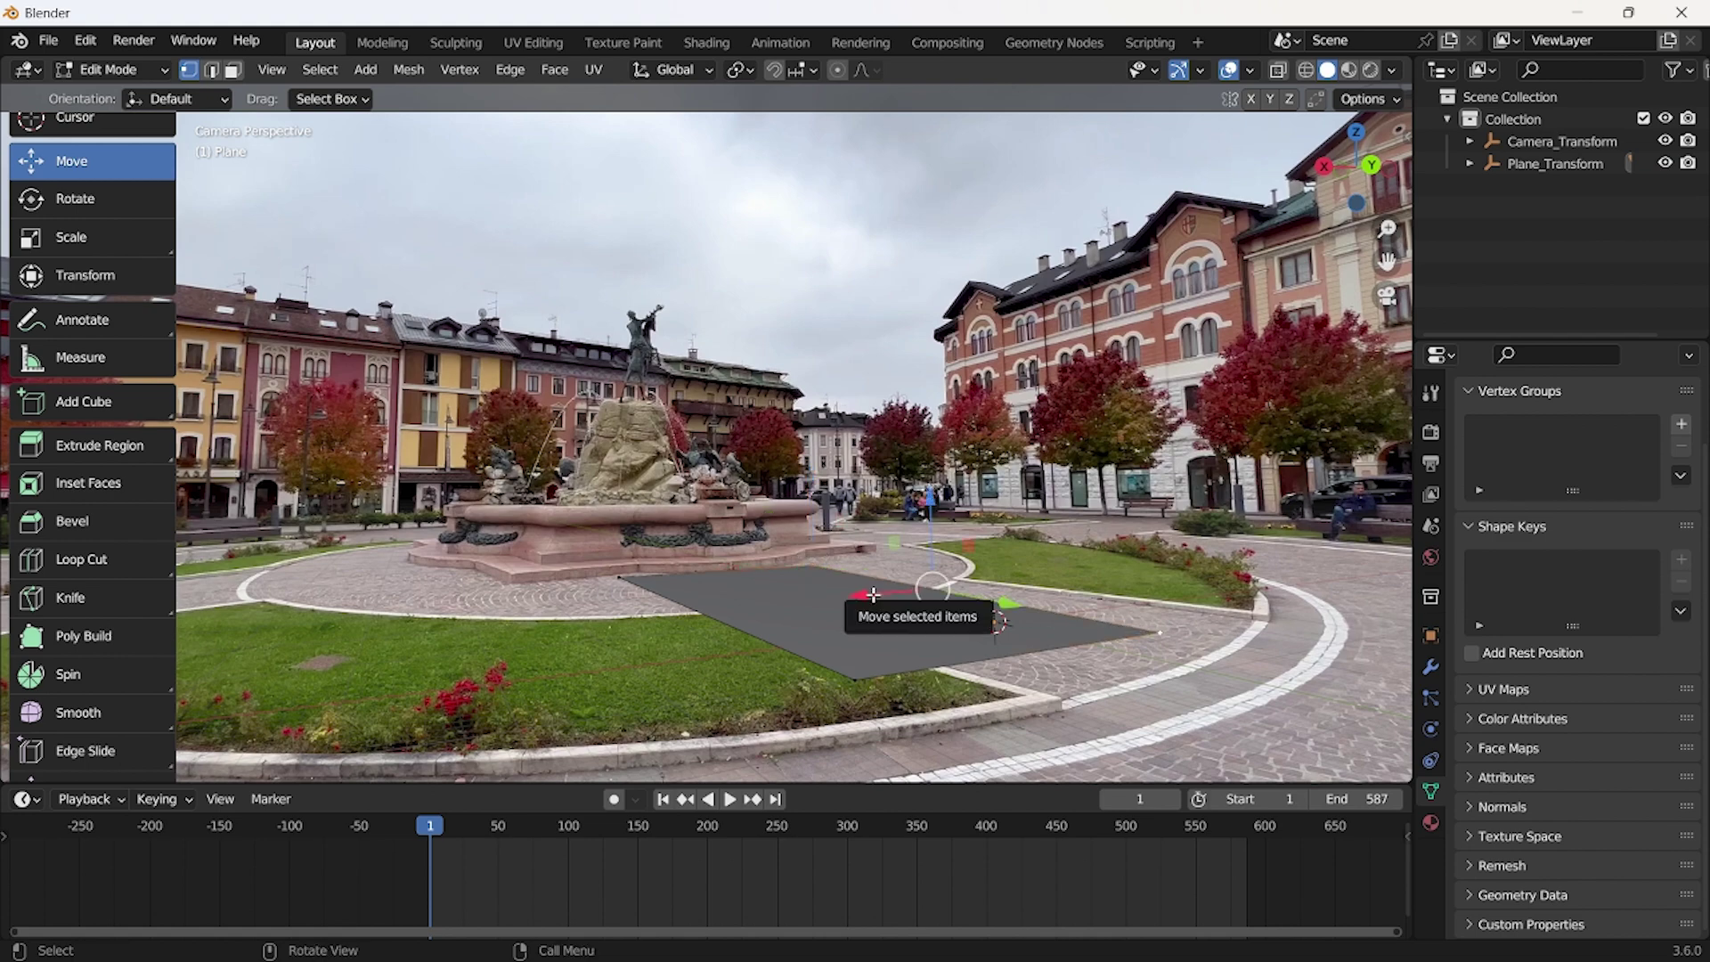
{"action": "left_click_drag", "start_coordinate": [866, 595], "coordinate": [968, 563]}
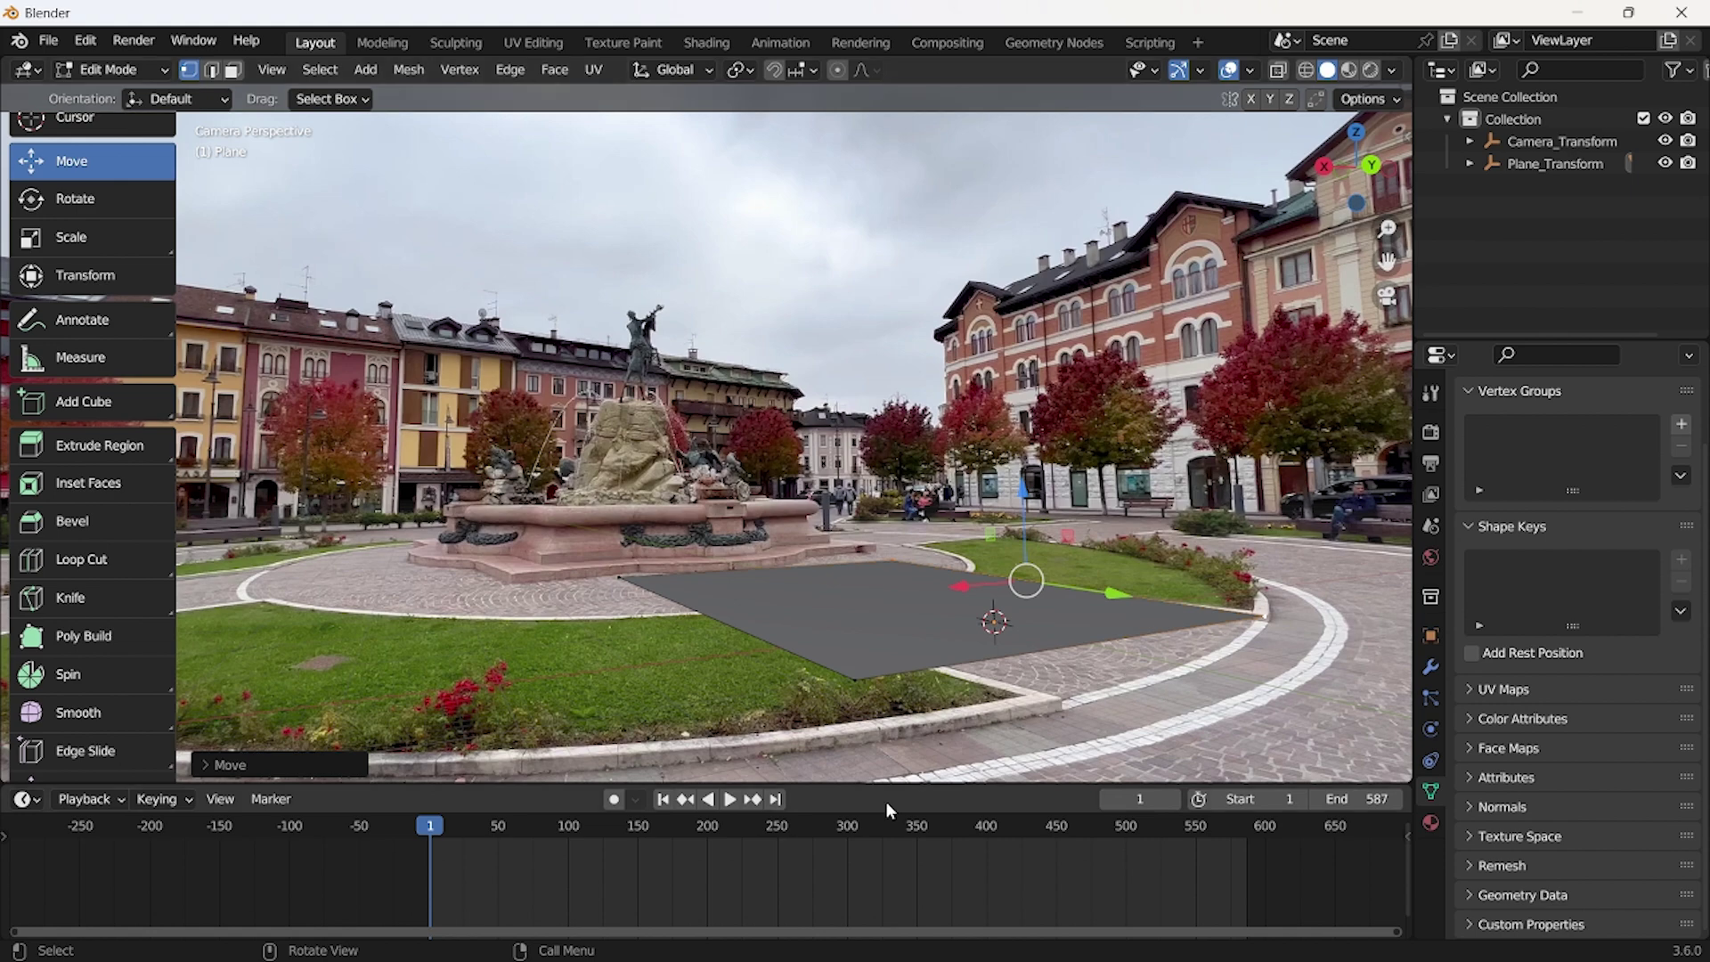
Play the animation briefly to check how the enlarged plane sticks to the ground, then stop and return to frame 1.
{"action": "left_click", "coordinate": [740, 799]}
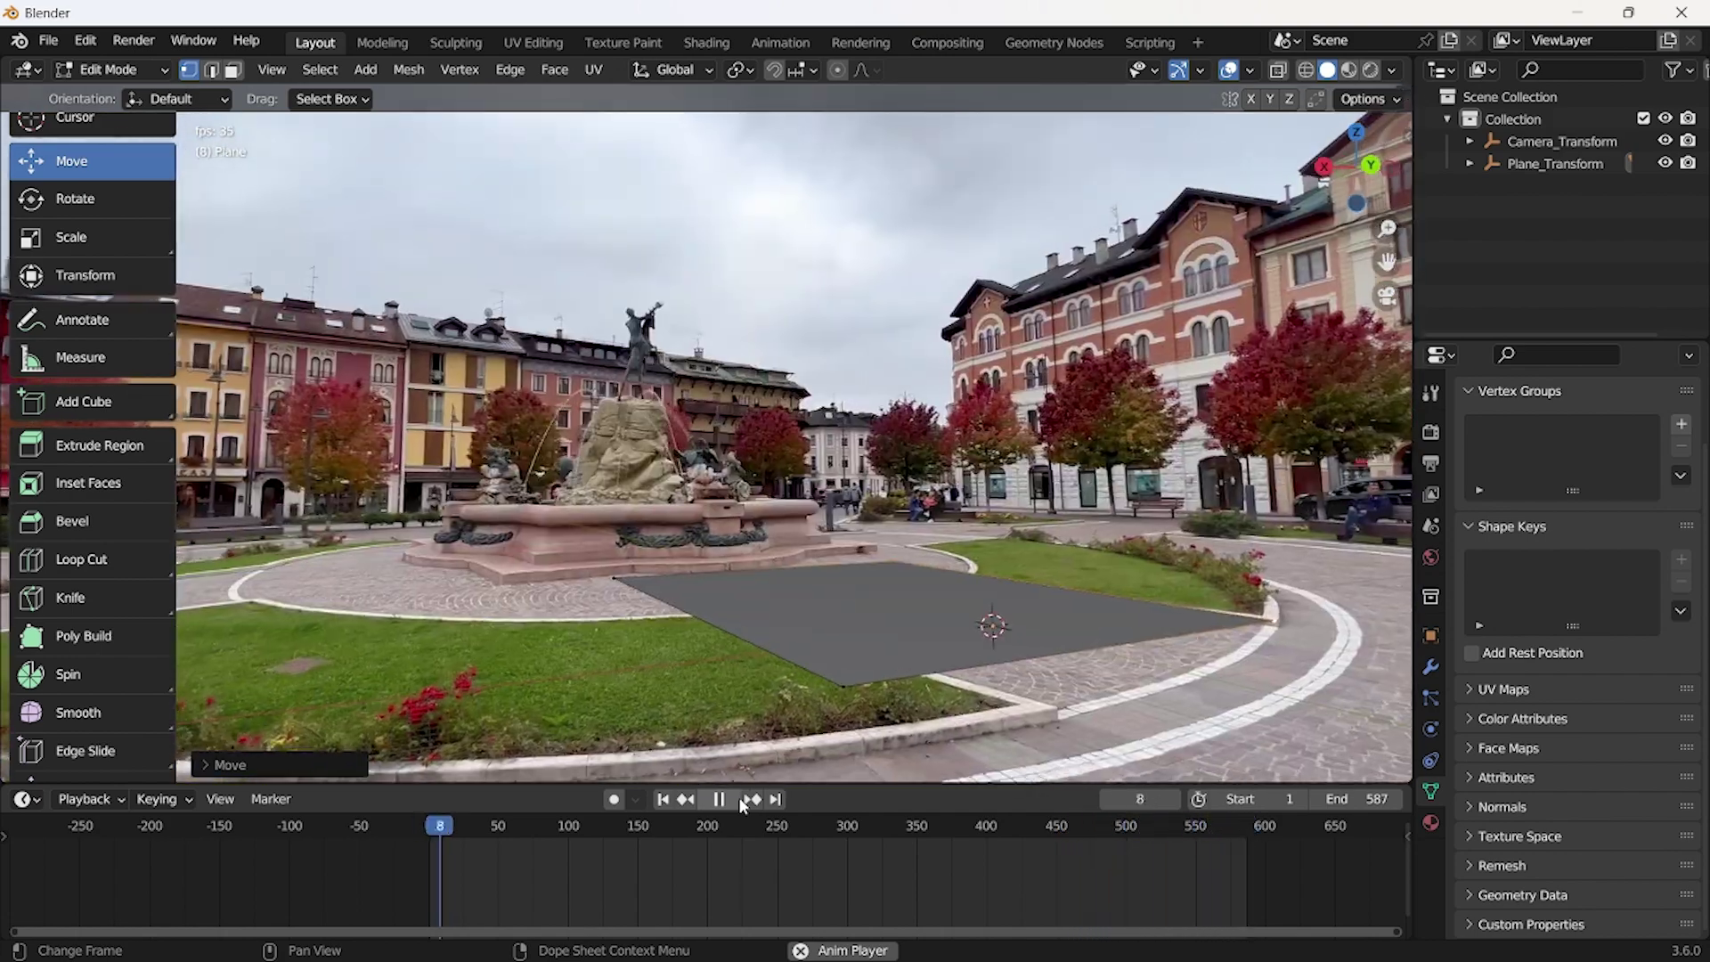
{"action": "left_click", "coordinate": [716, 801]}
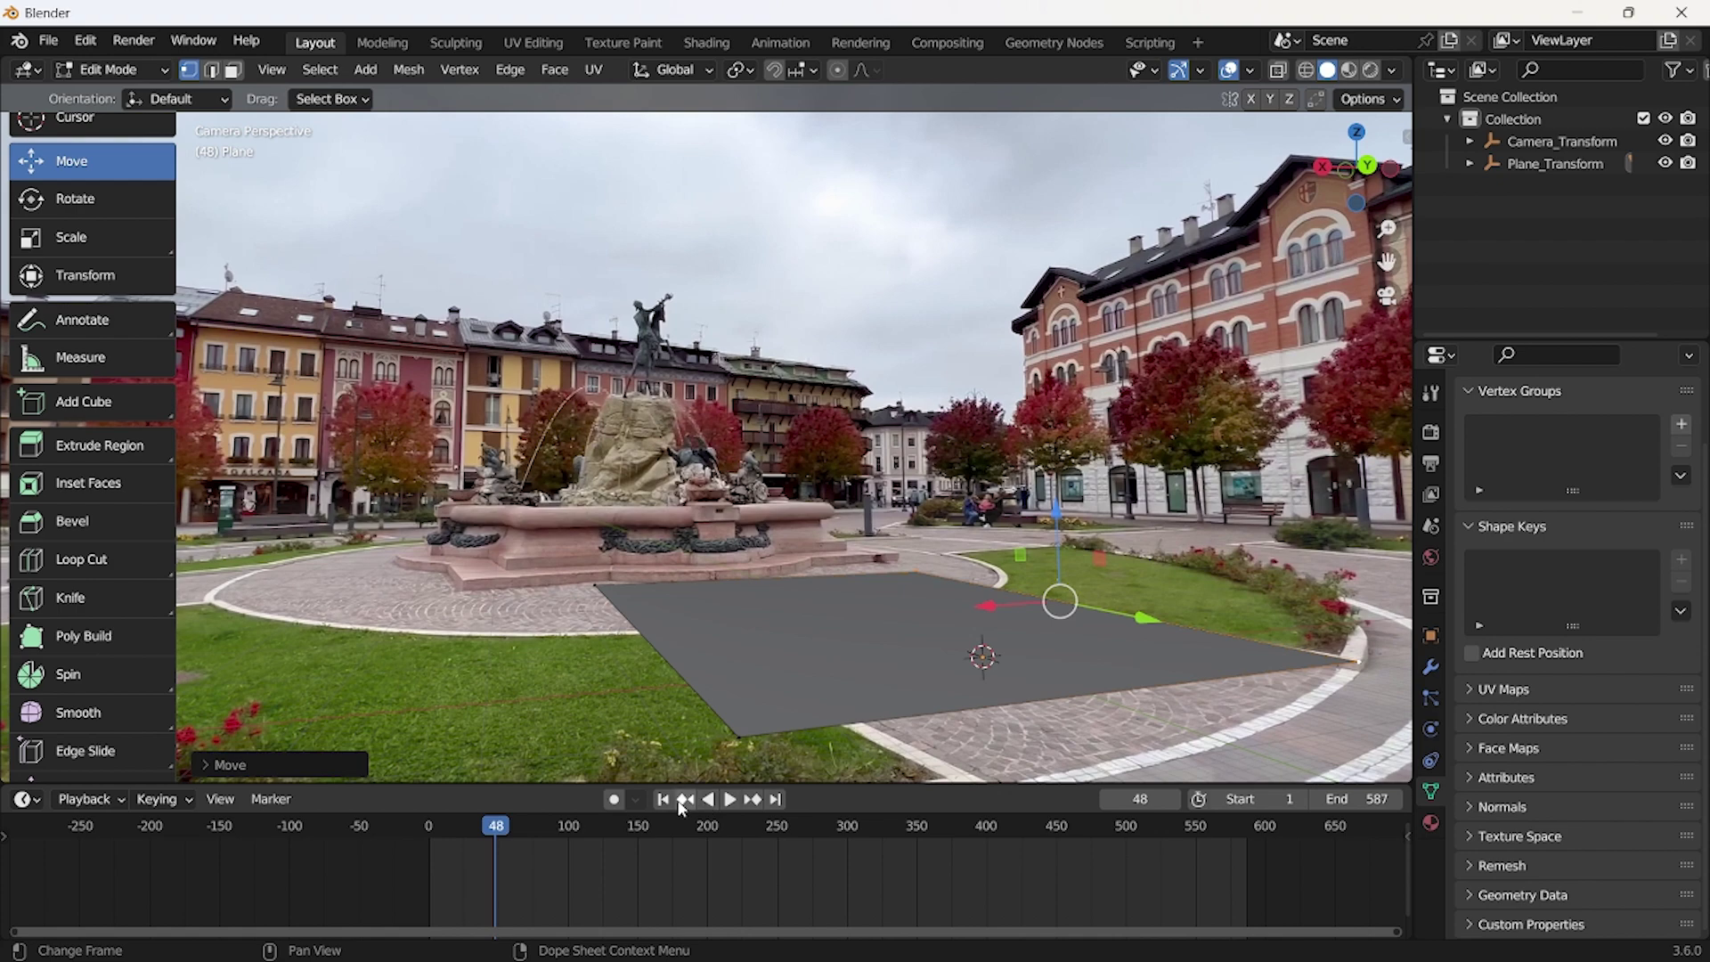
{"action": "left_click", "coordinate": [684, 801]}
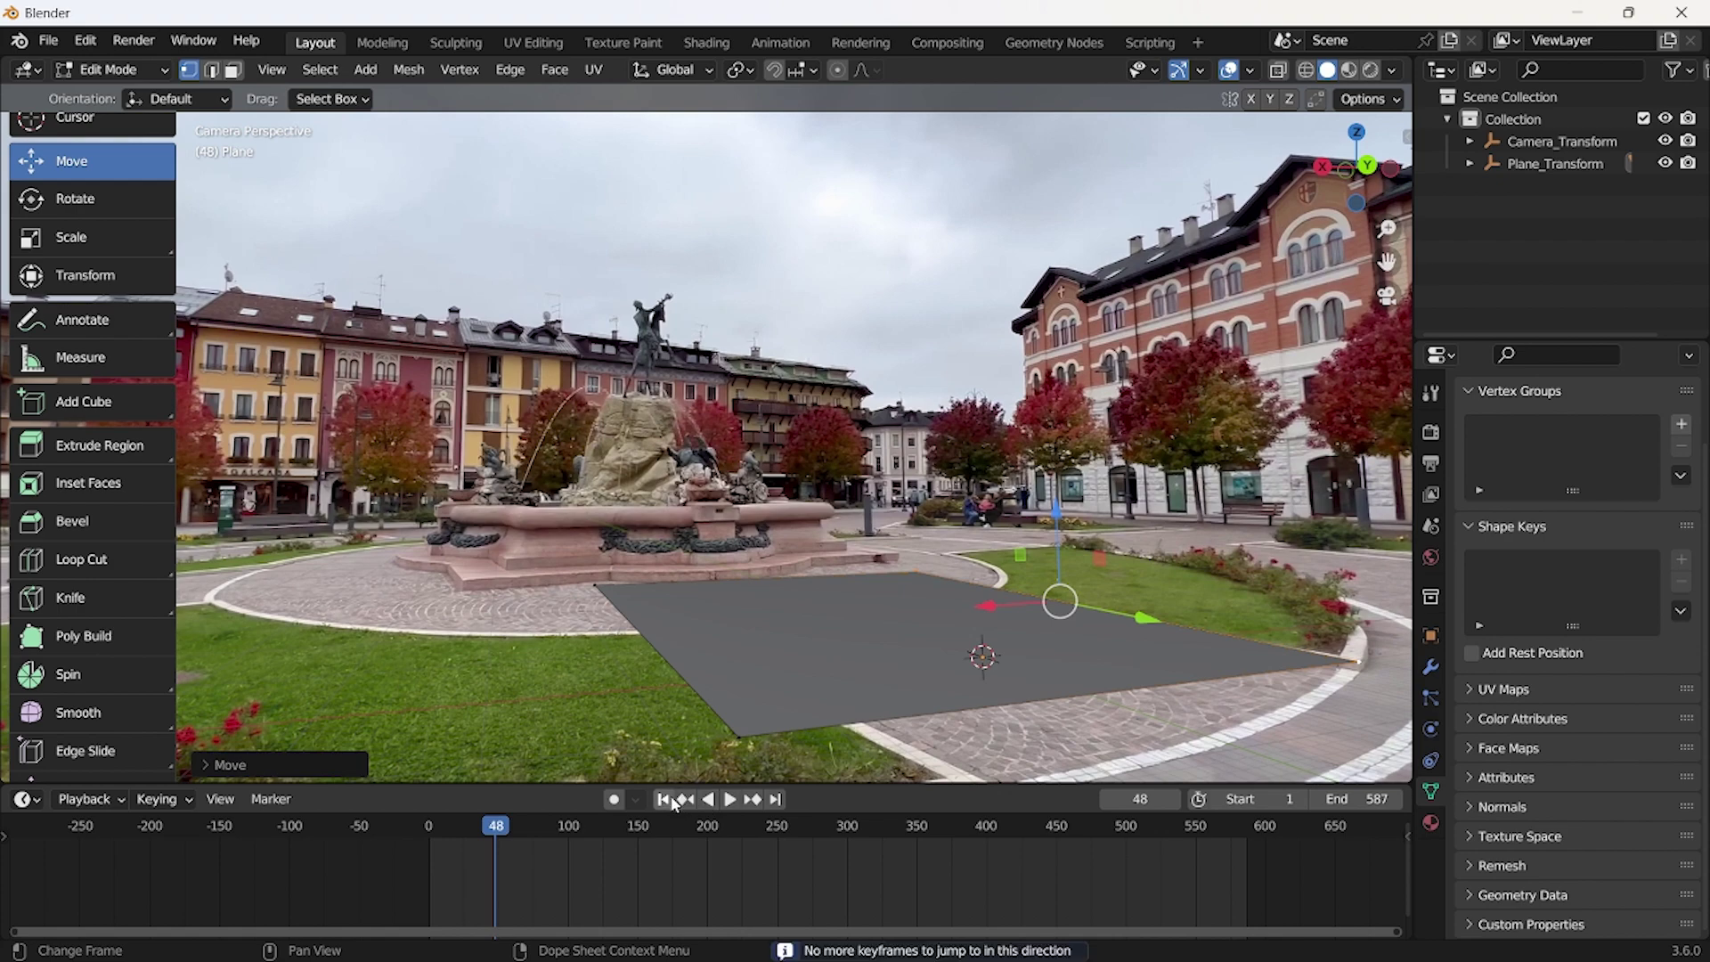
{"action": "left_click", "coordinate": [666, 801]}
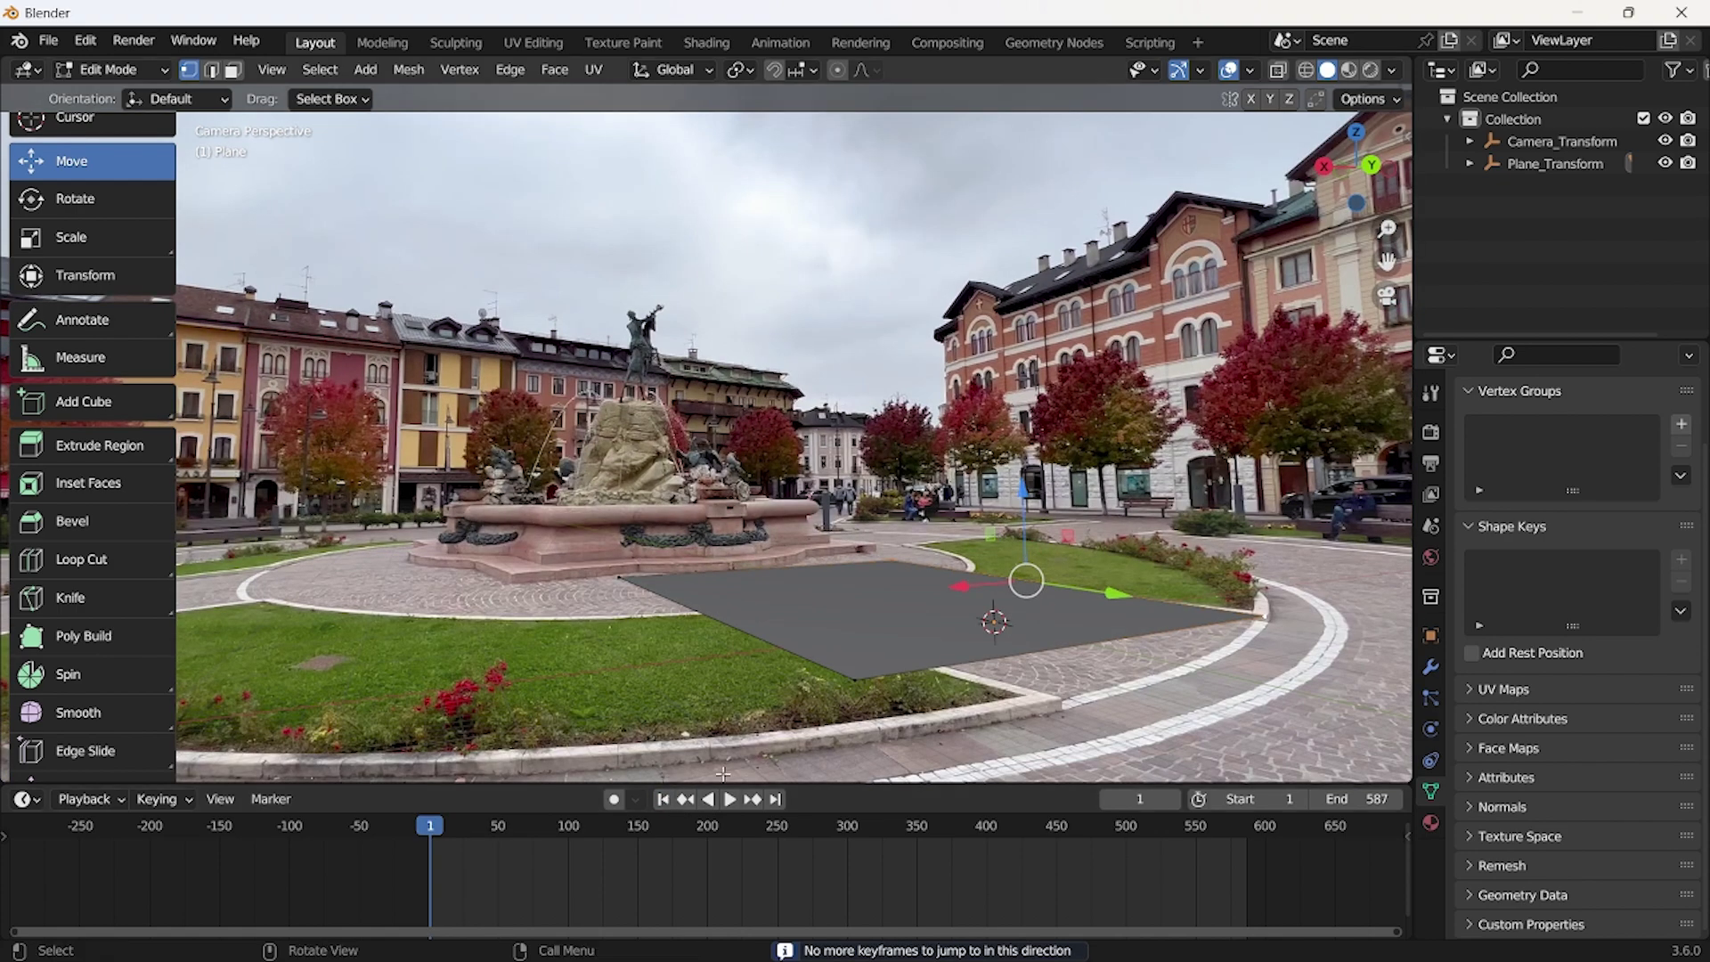
Return to Object Mode and import the glTF model oreo.glb from the Desktop's oreo folder.
{"action": "key", "text": "Tab"}
{"action": "left_click", "coordinate": [1018, 689]}
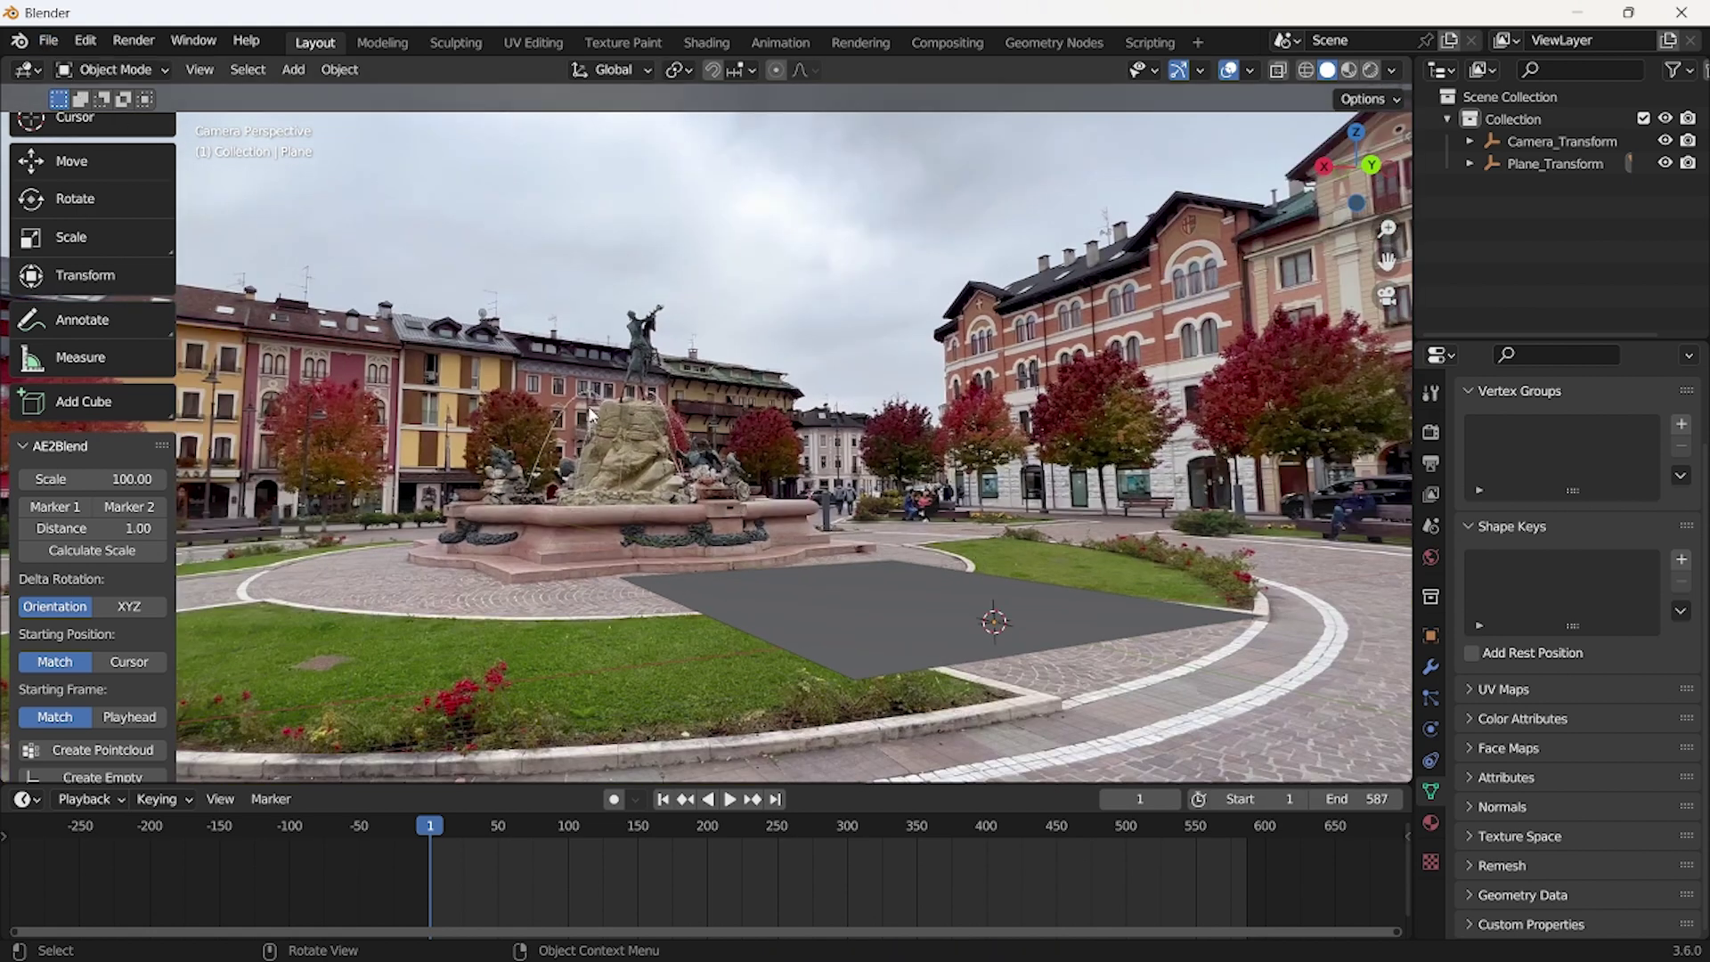
{"action": "left_click", "coordinate": [49, 40]}
{"action": "mouse_move", "coordinate": [196, 341]}
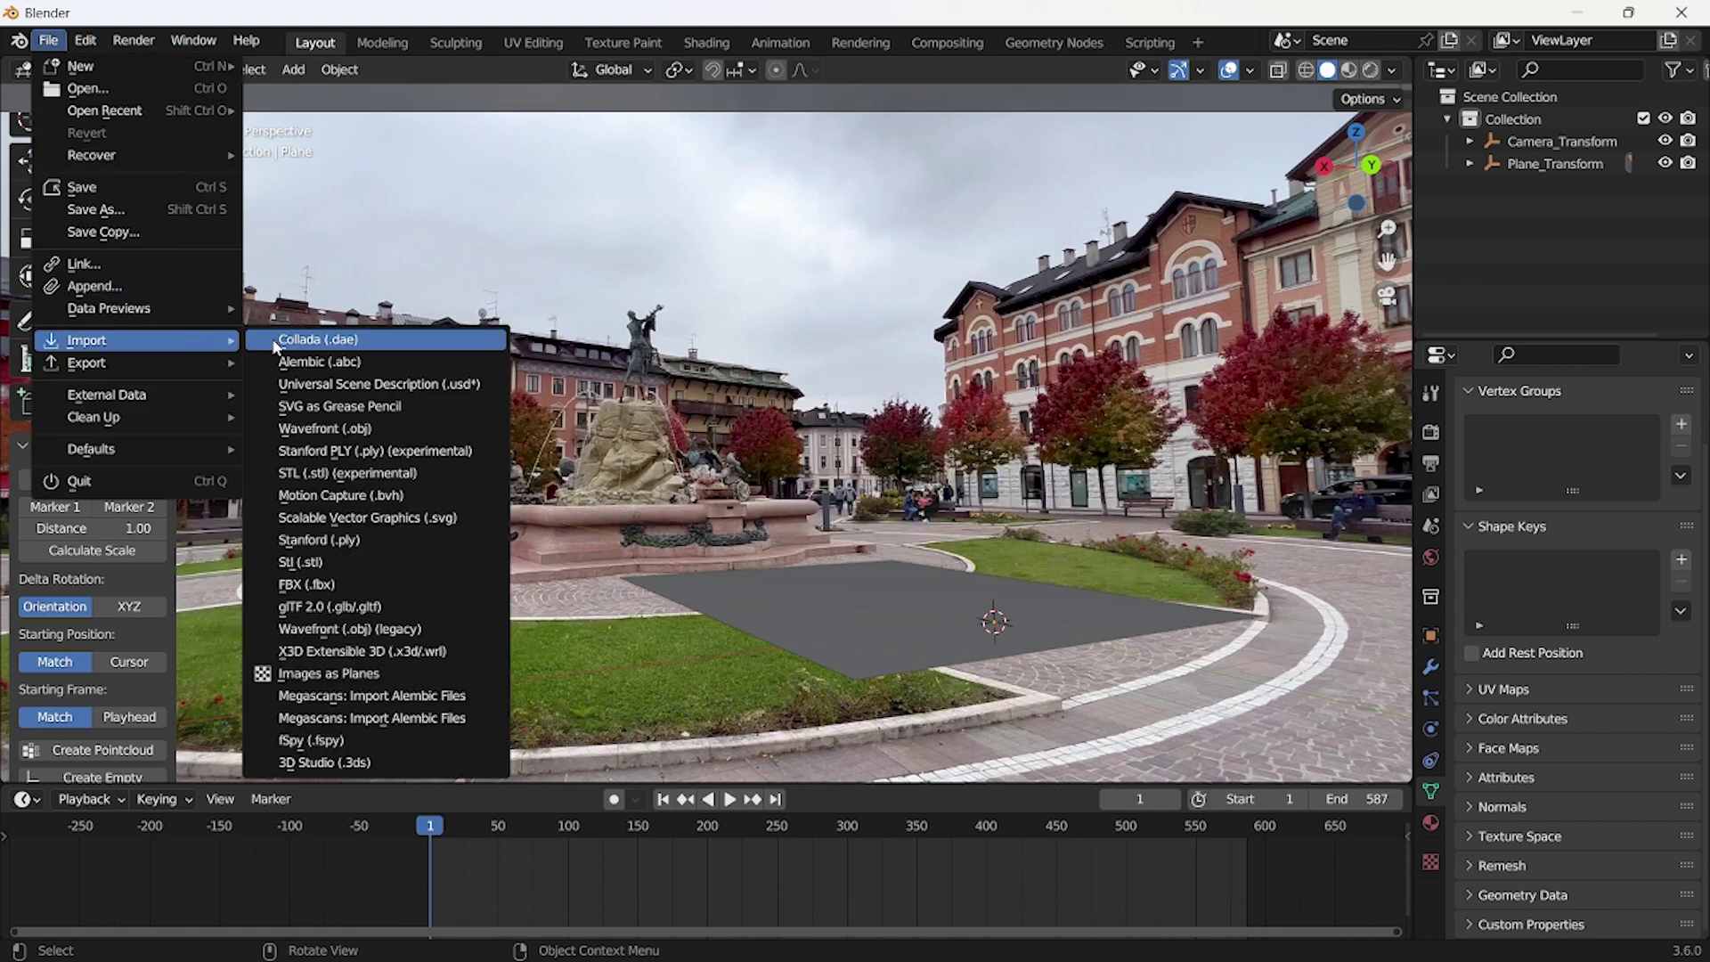
{"action": "left_click", "coordinate": [368, 605]}
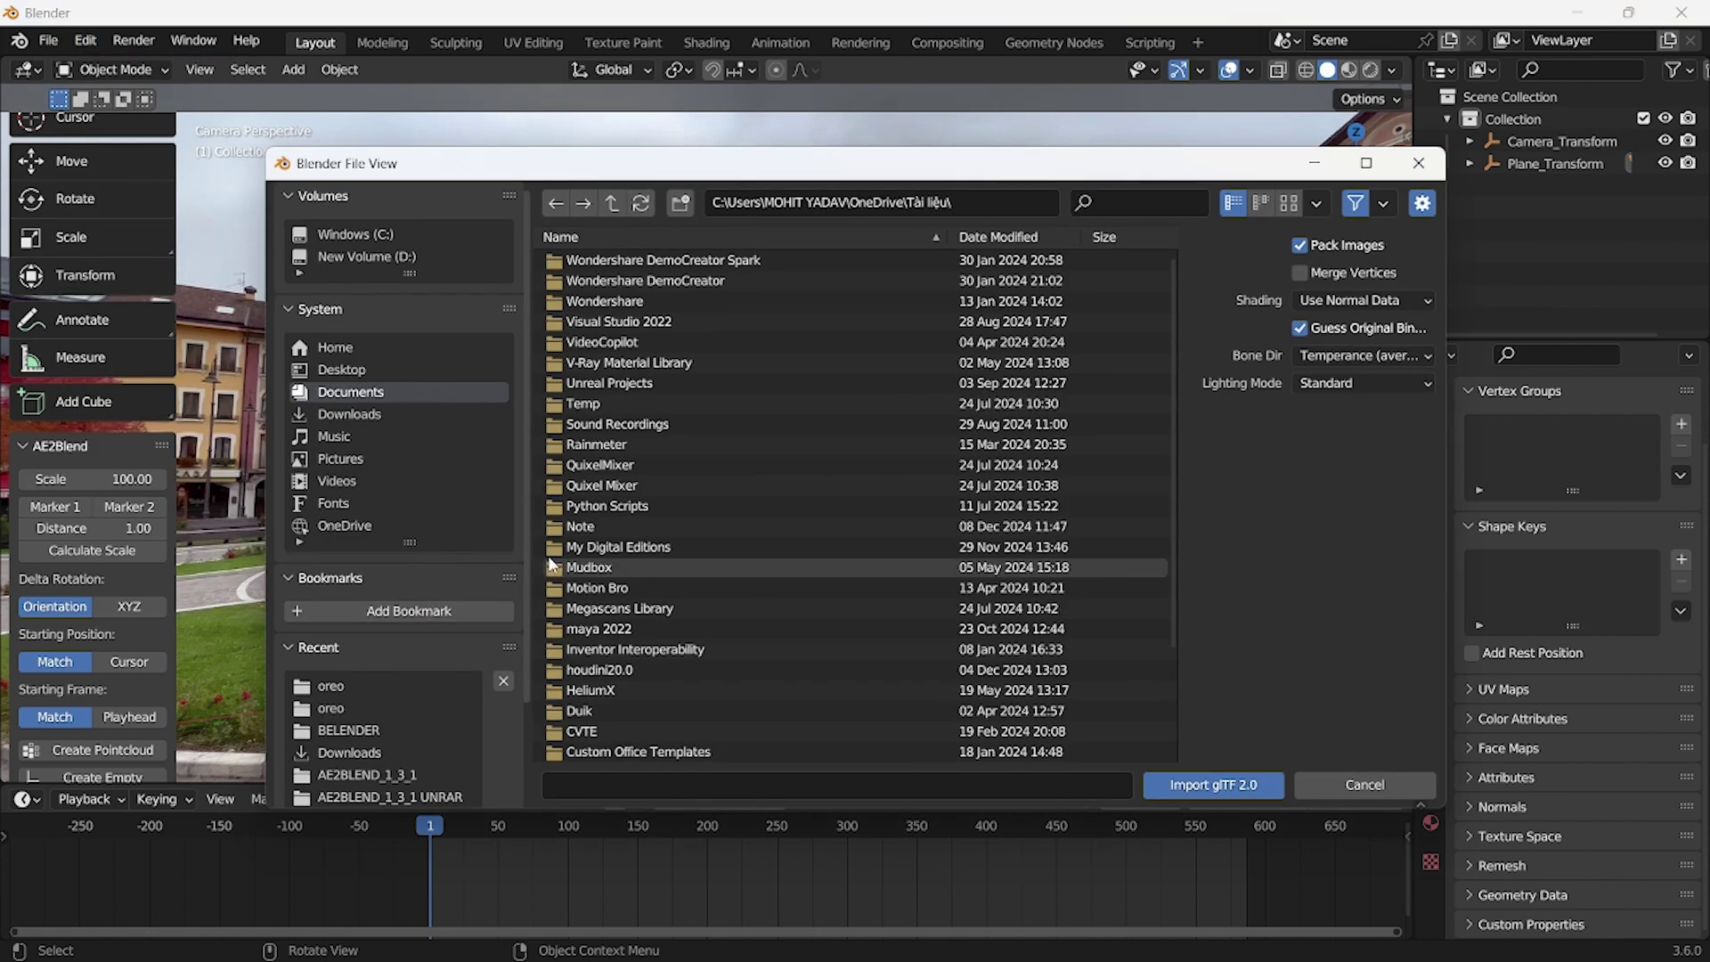
{"action": "left_click", "coordinate": [419, 370]}
{"action": "double_click", "coordinate": [598, 306]}
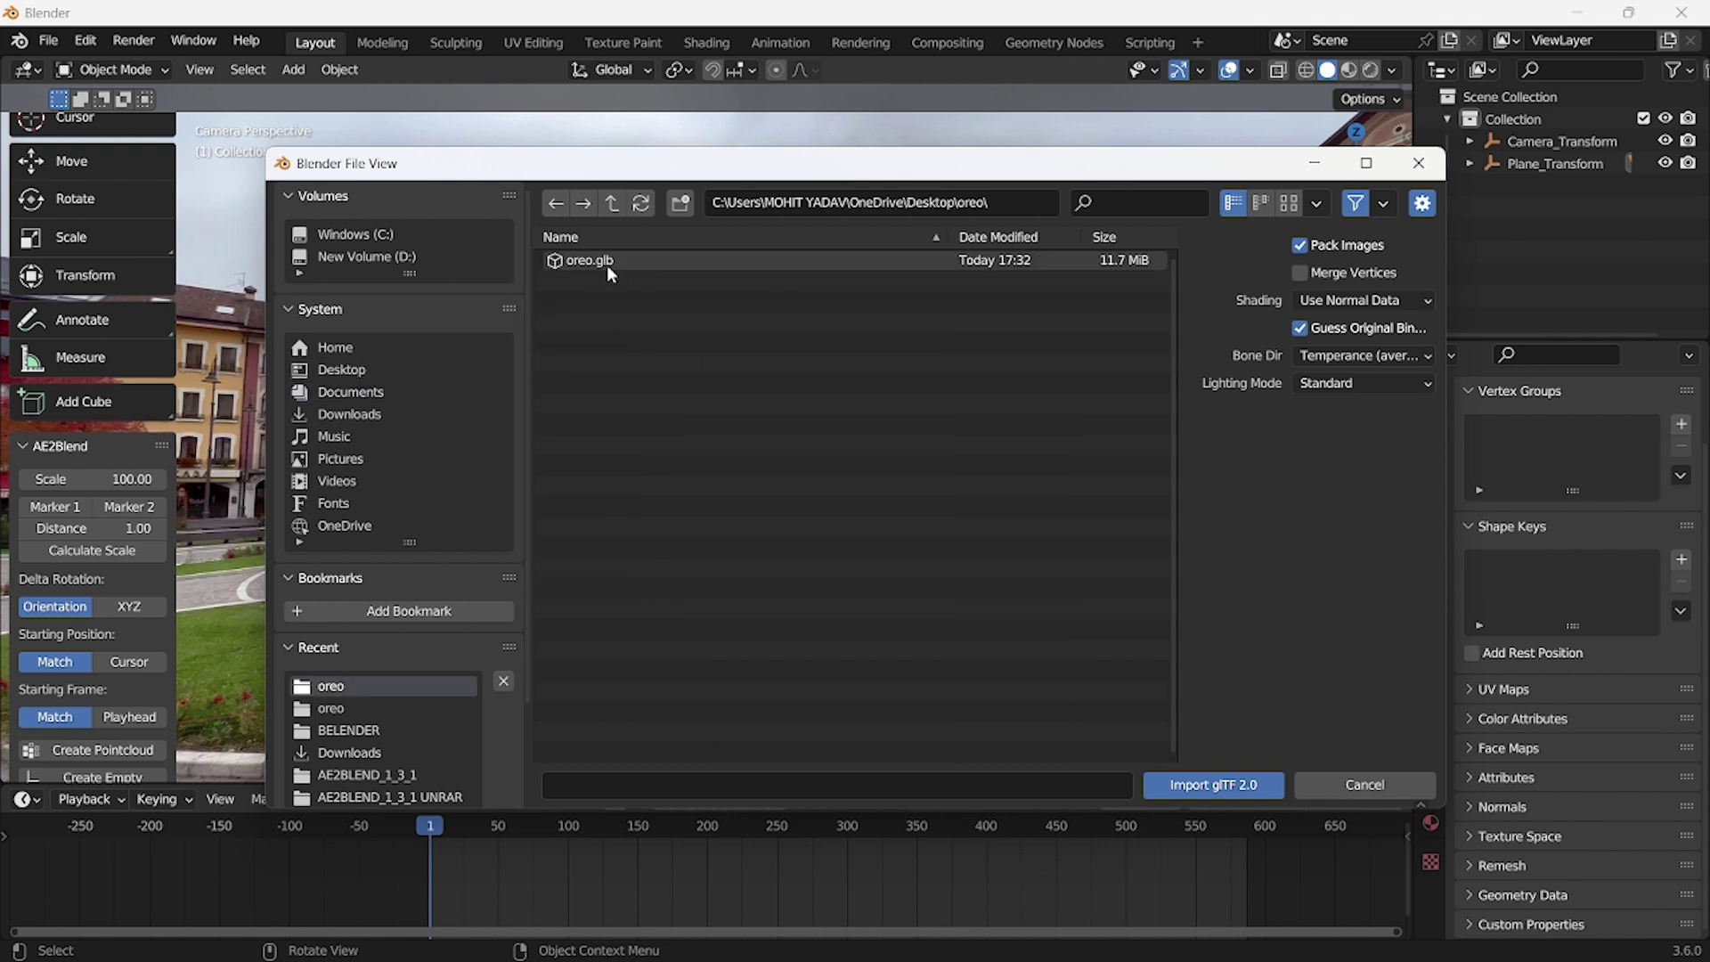
{"action": "left_click", "coordinate": [606, 263]}
{"action": "left_click", "coordinate": [1198, 781]}
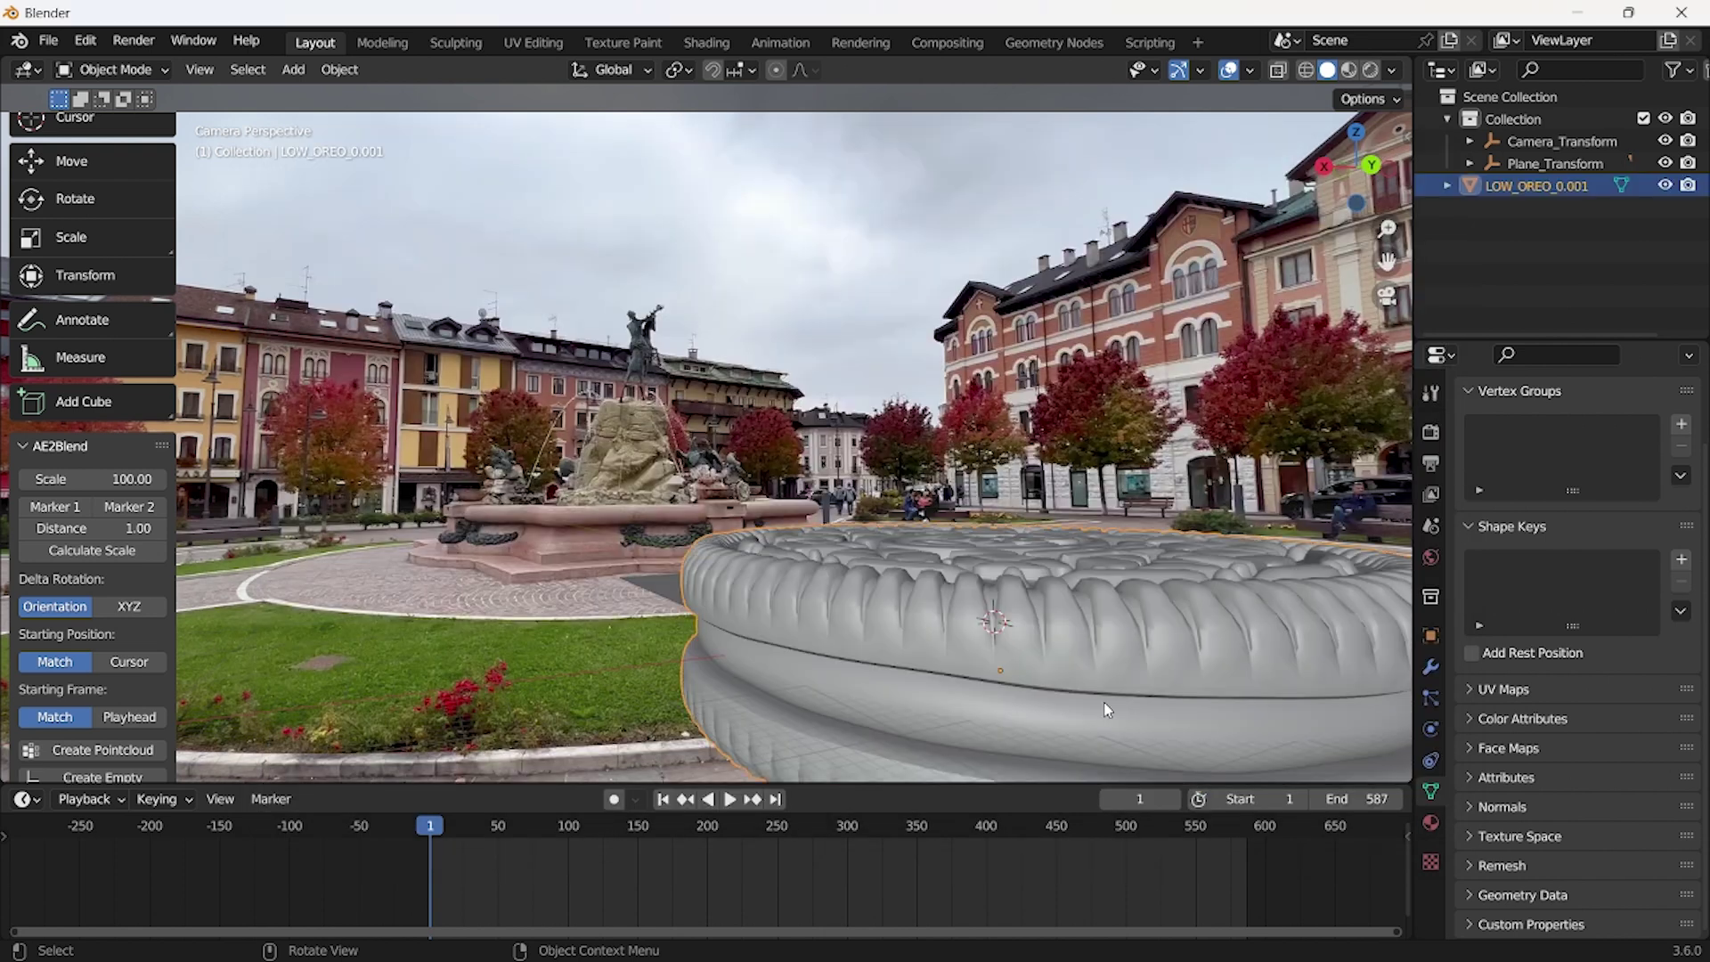
Scale the Oreo down to less than half its size and raise it along the Z axis, well above the tracked plane.
{"action": "scroll", "coordinate": [1058, 657], "scroll_direction": "down", "scroll_amount": 4}
{"action": "scroll", "coordinate": [1055, 657], "scroll_direction": "up", "scroll_amount": 2}
{"action": "key", "text": "s"}
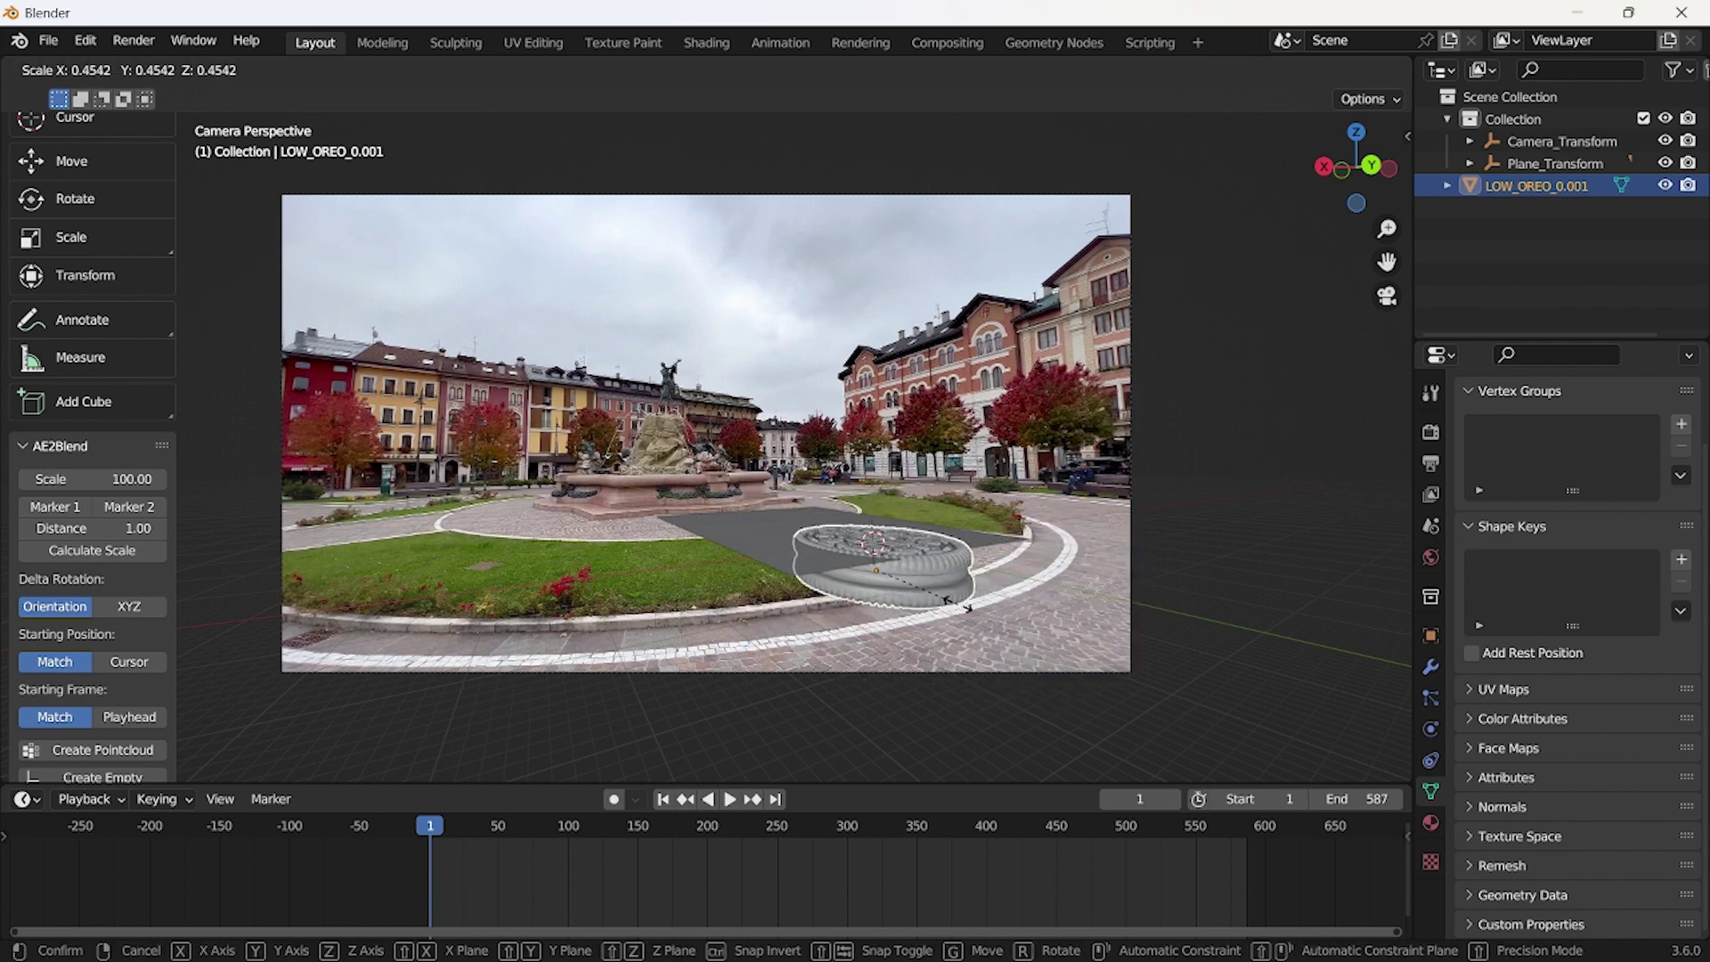
{"action": "left_click", "coordinate": [943, 597]}
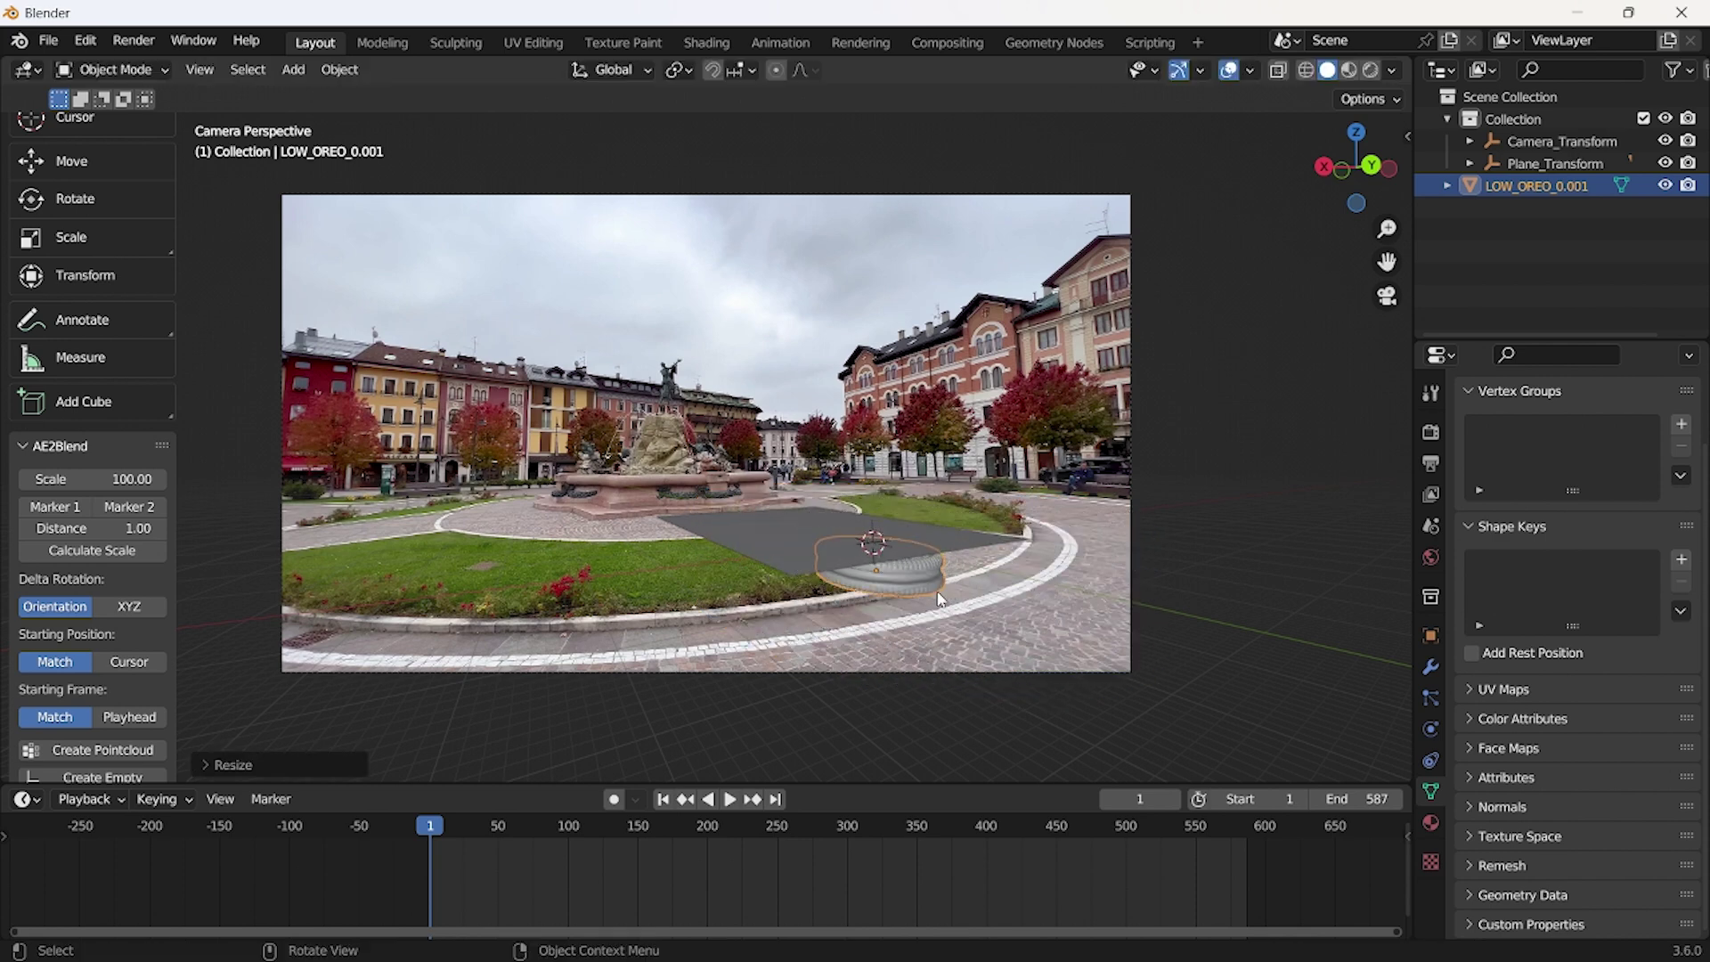
{"action": "key", "text": "g"}
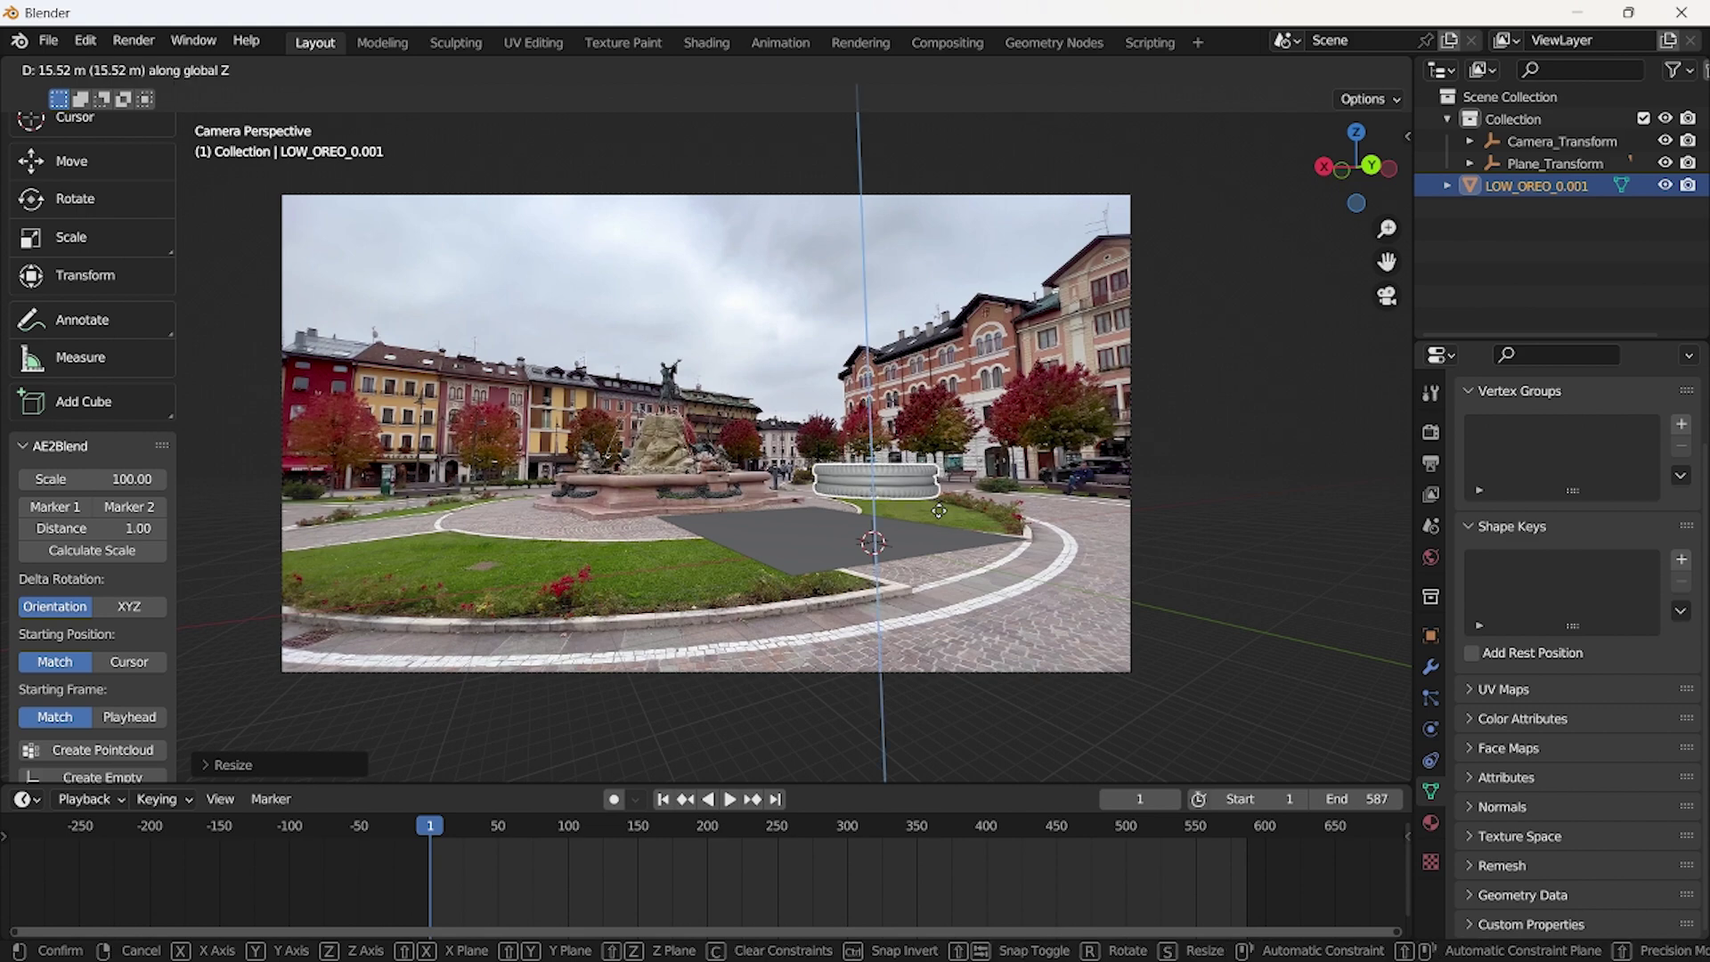
{"action": "left_click", "coordinate": [929, 474]}
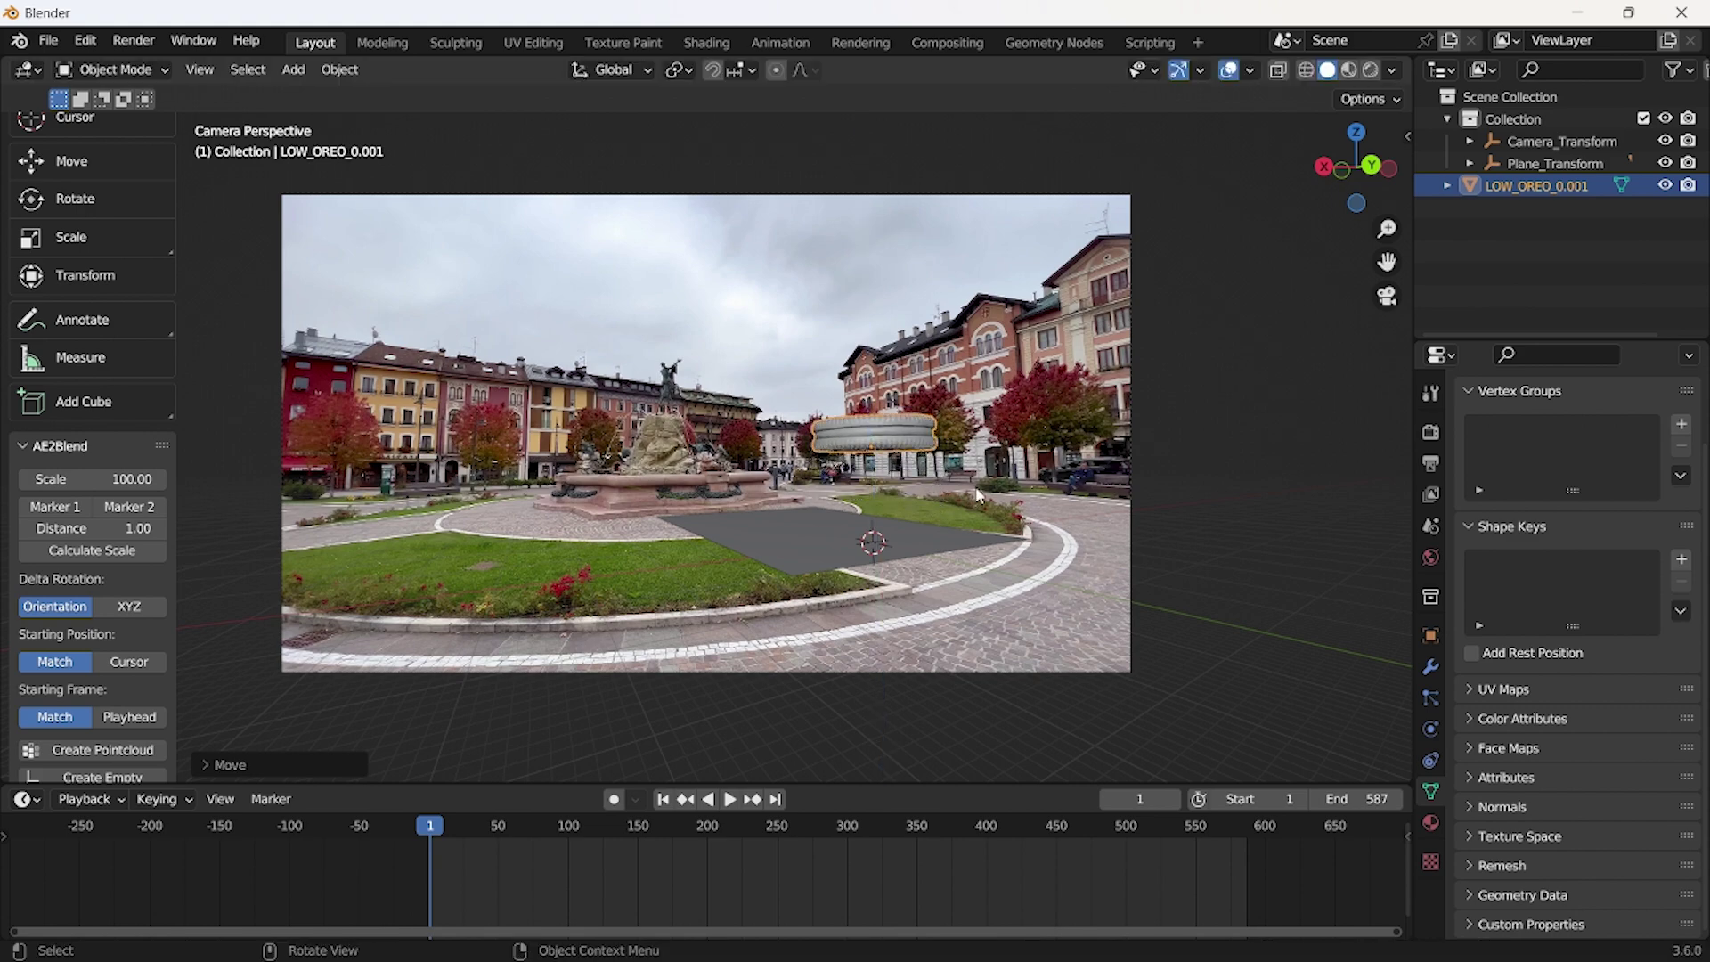
Move the Oreo along the Y axis over the middle of the plane using a view from above, and return to the camera view.
{"action": "middle_click_drag", "start_coordinate": [978, 495], "coordinate": [869, 639]}
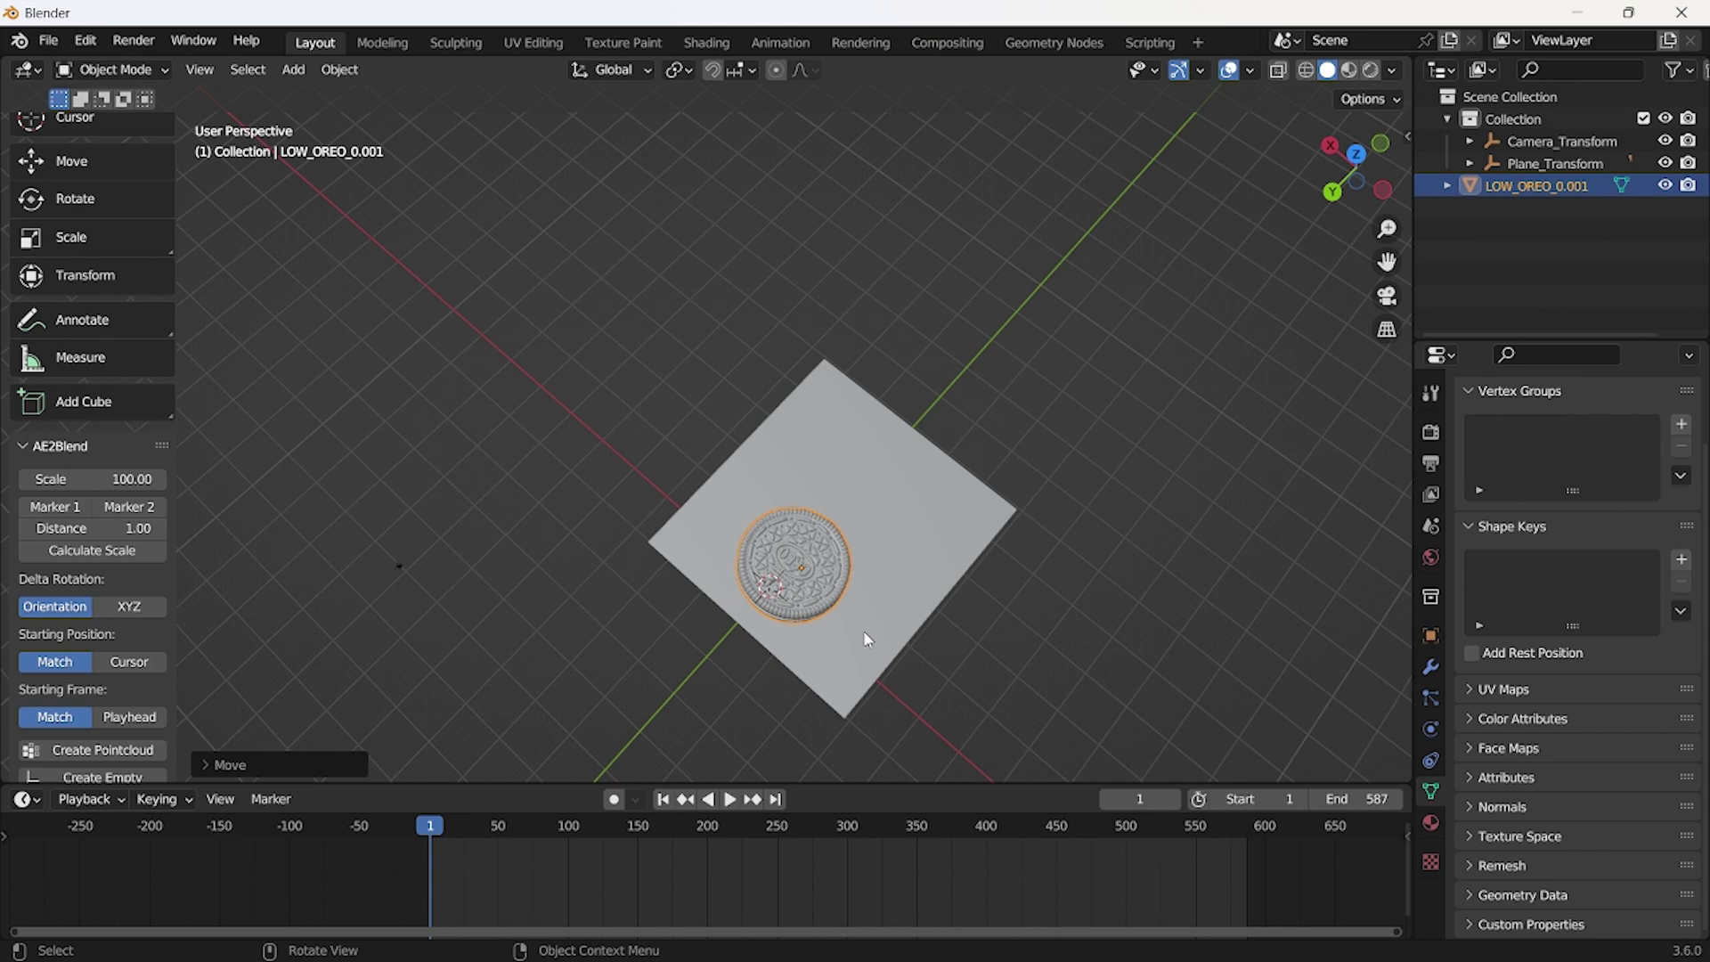
{"action": "key", "text": "g"}
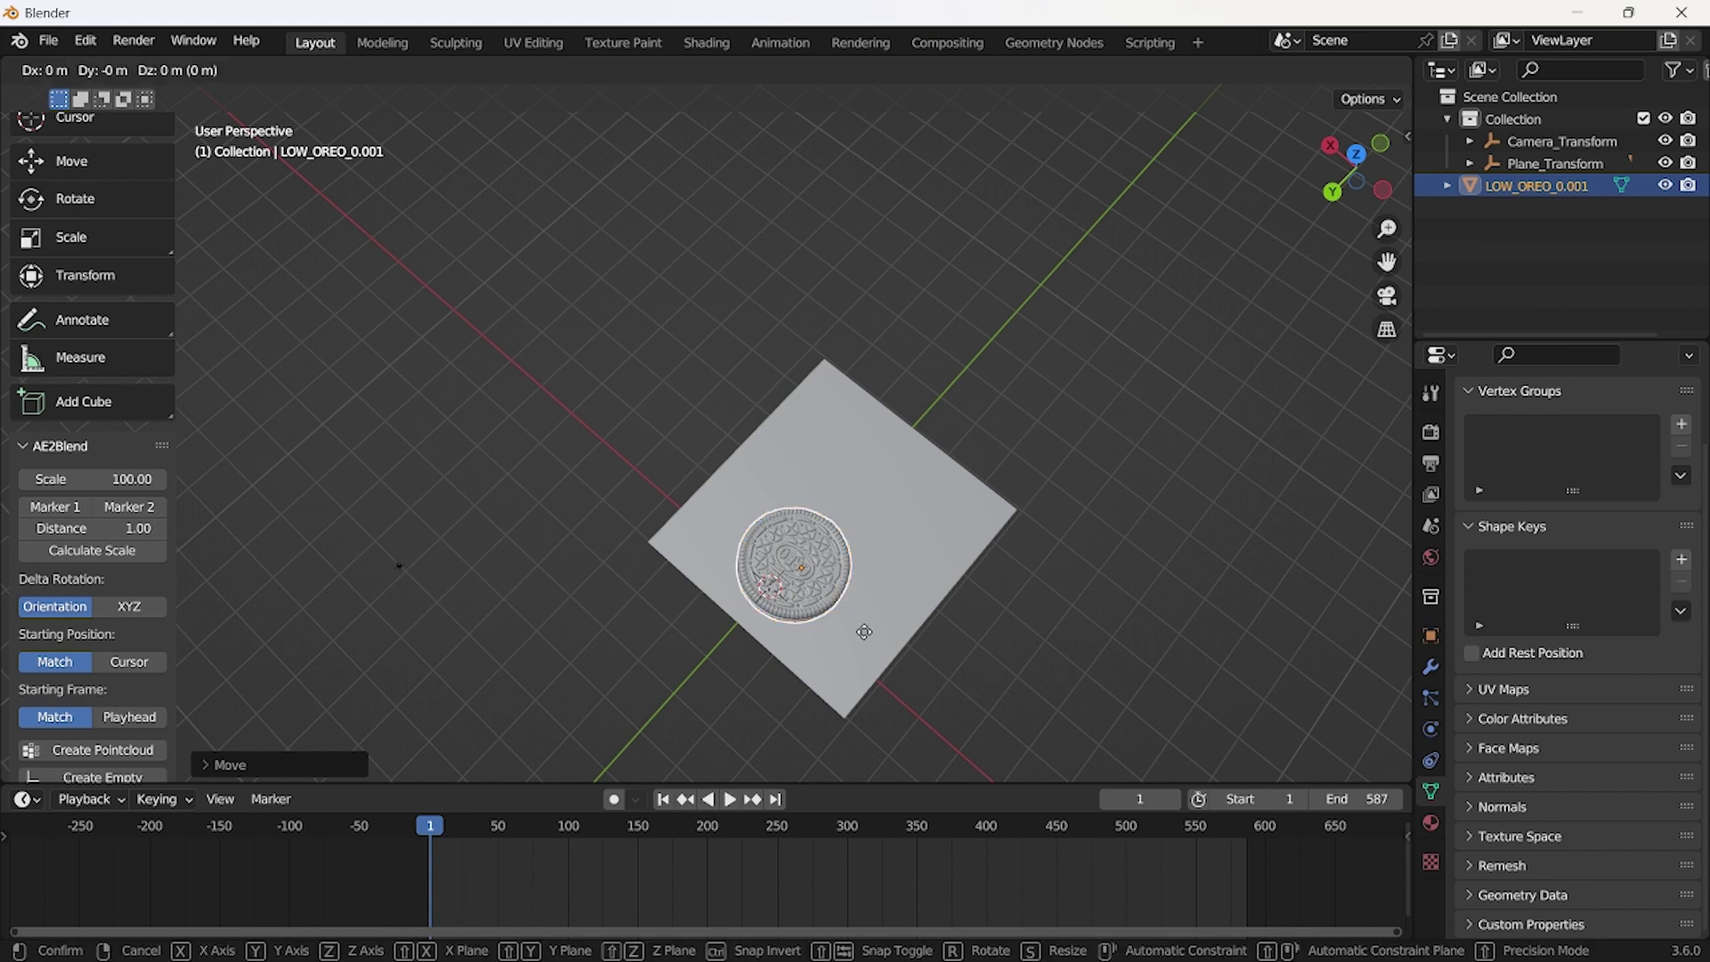
{"action": "key", "text": "y"}
{"action": "left_click", "coordinate": [896, 584]}
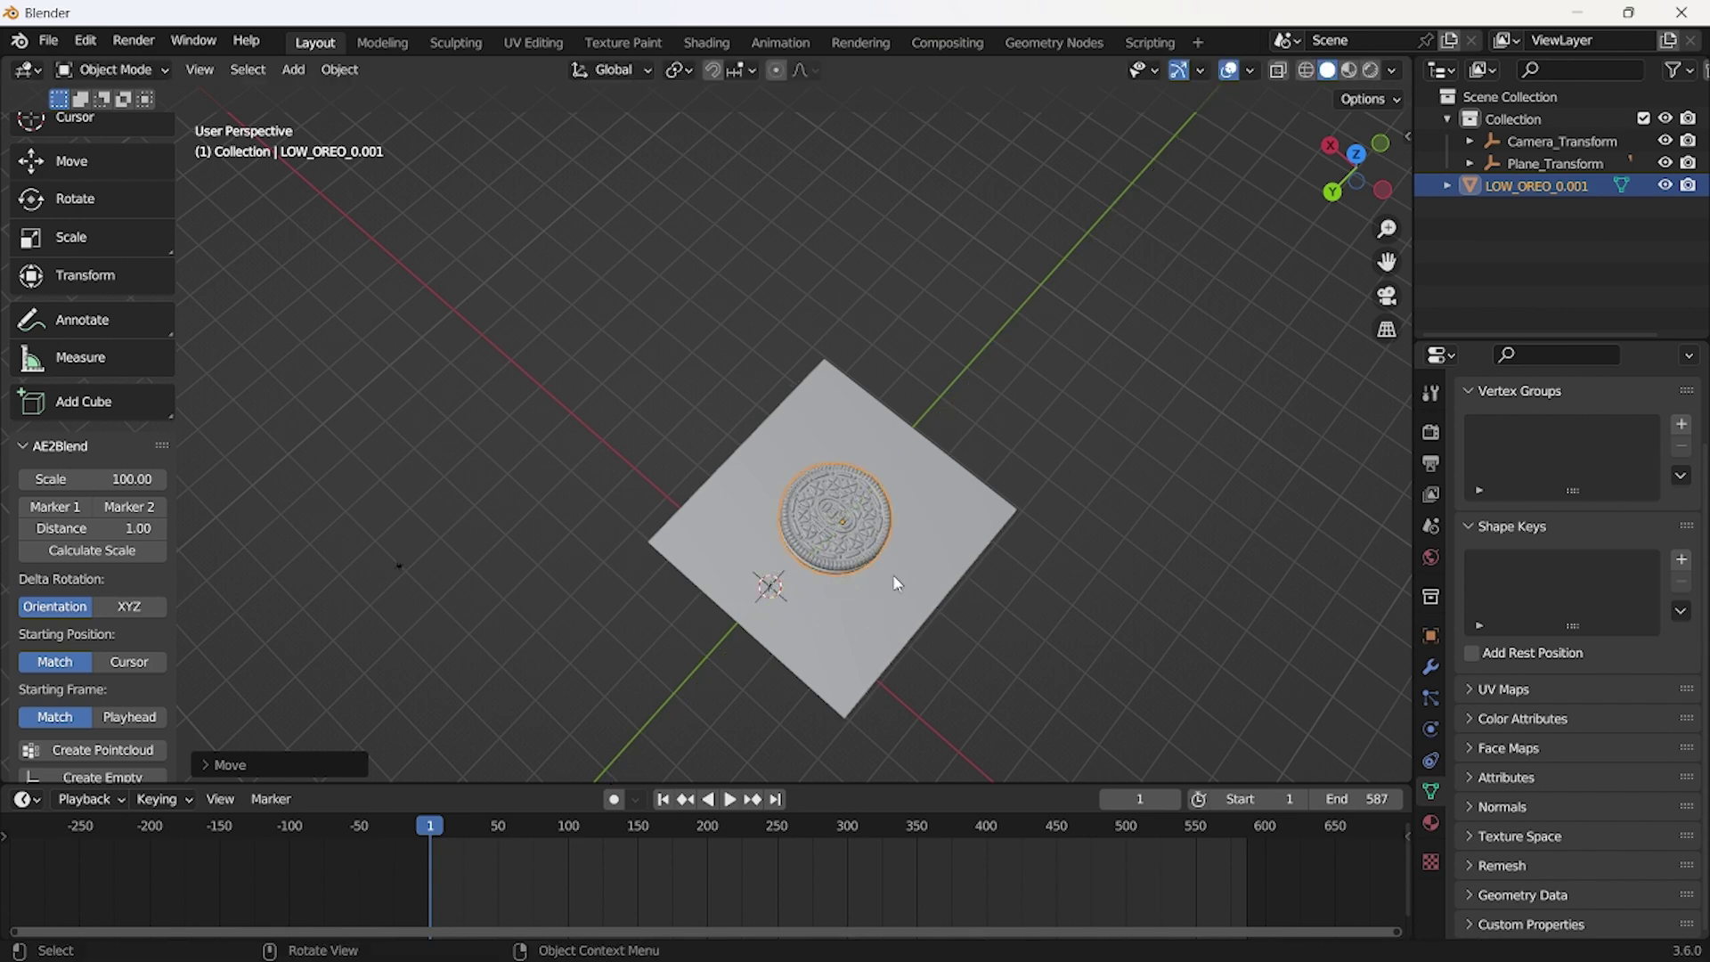
{"action": "middle_click_drag", "start_coordinate": [1023, 625], "coordinate": [1148, 501]}
{"action": "key", "text": "KP_0"}
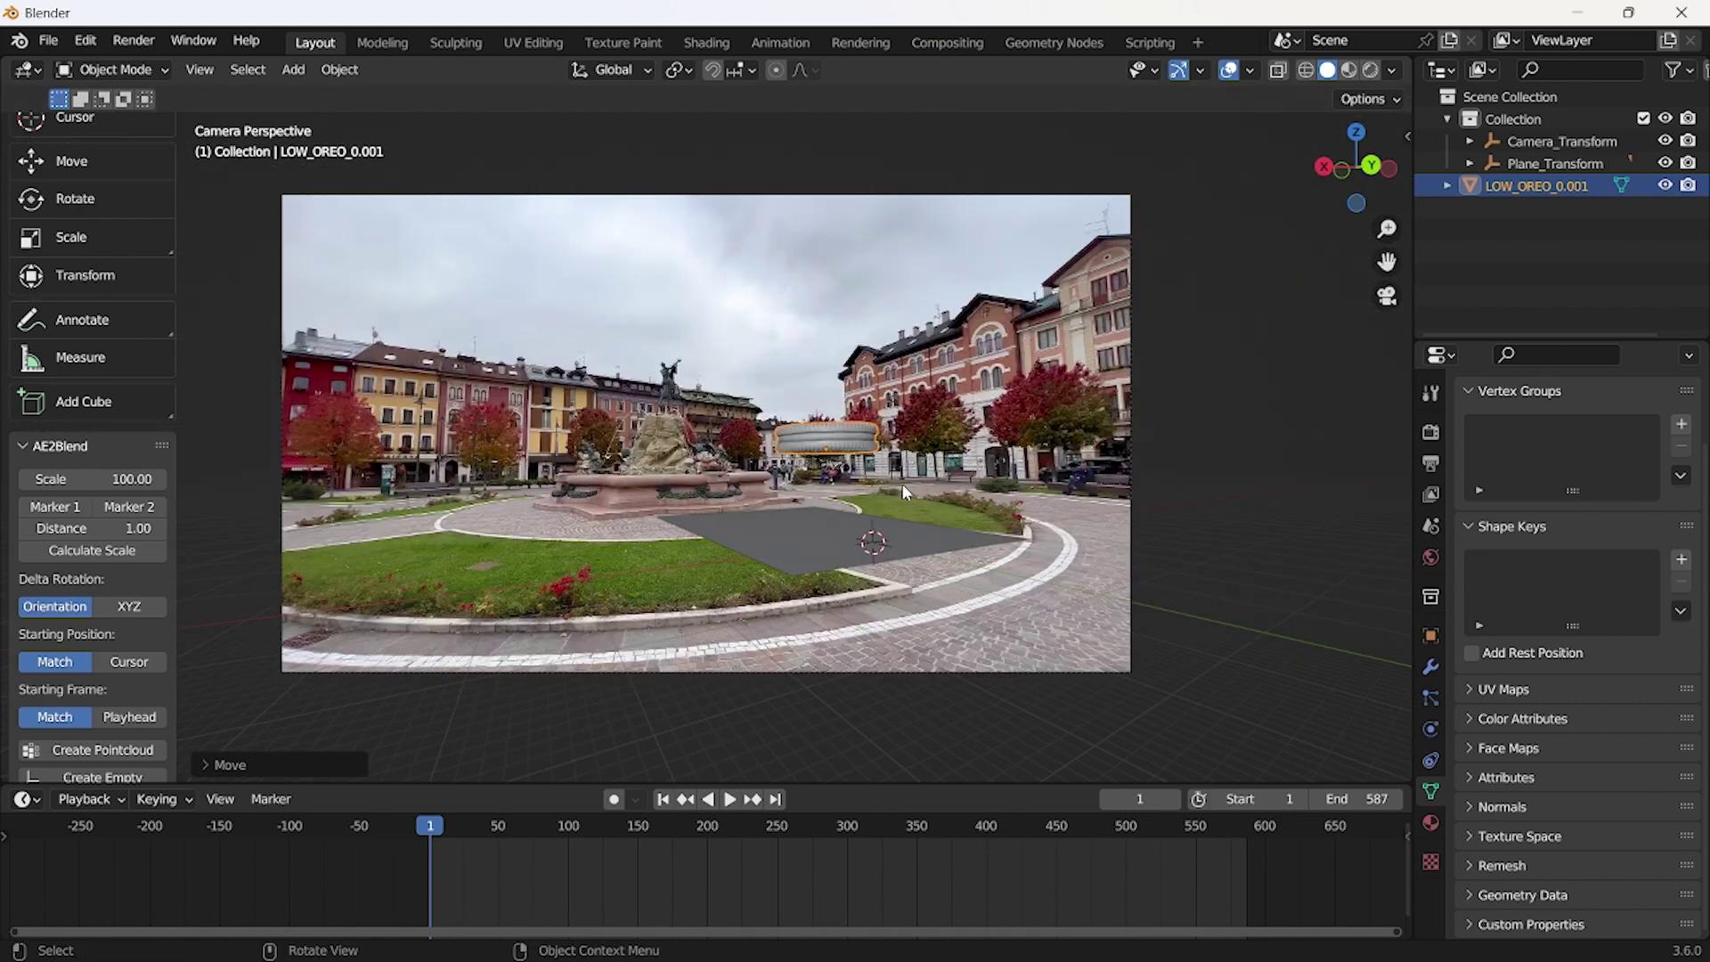
Stand the Oreo upright by rotating it 90° about the X axis and turn it 90° about the Z axis.
{"action": "key", "text": "r"}
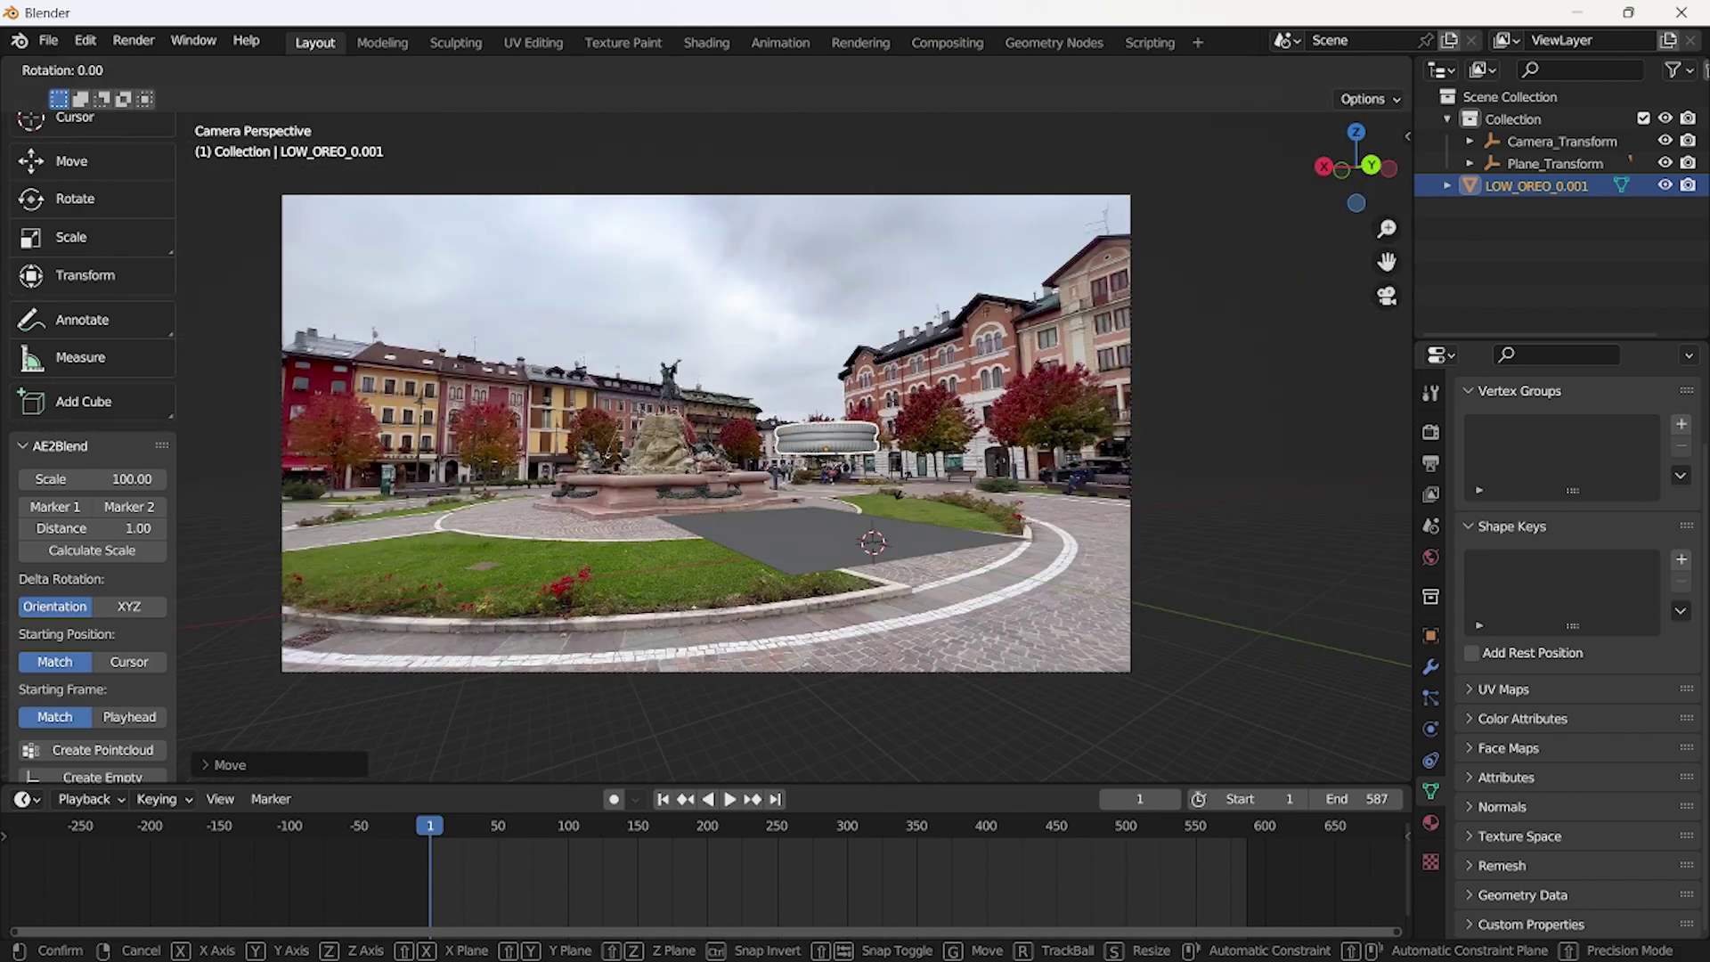
{"action": "key", "text": "x"}
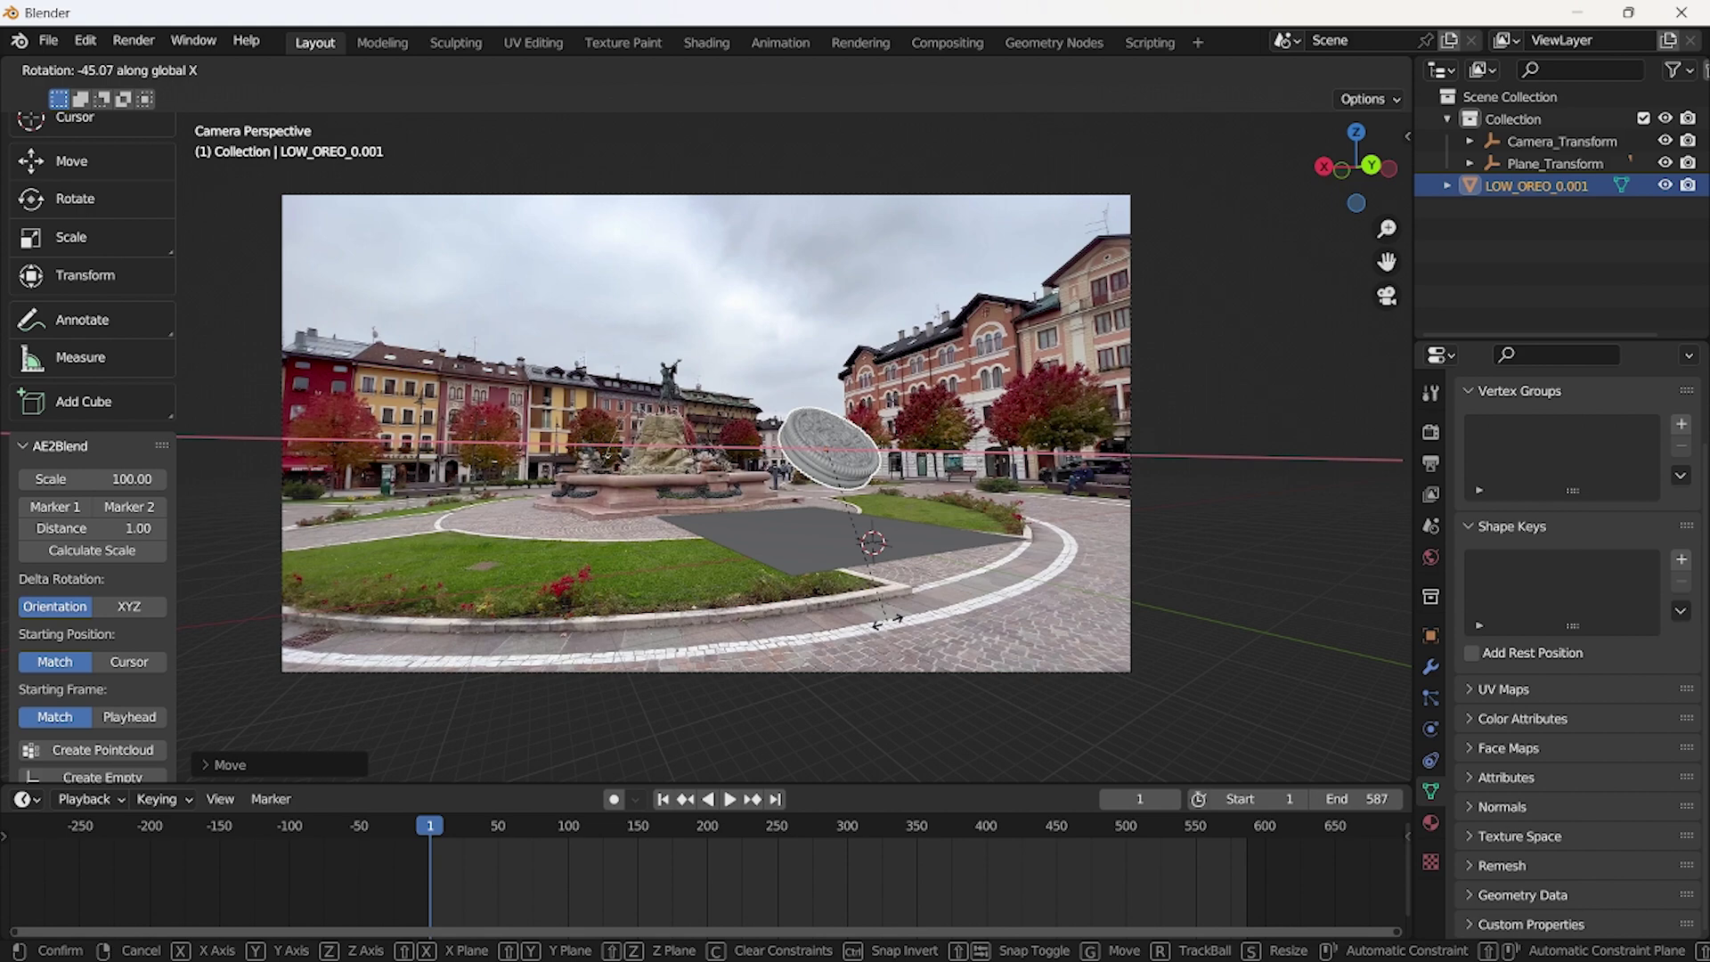
{"action": "type", "text": "90"}
{"action": "key", "text": "Return"}
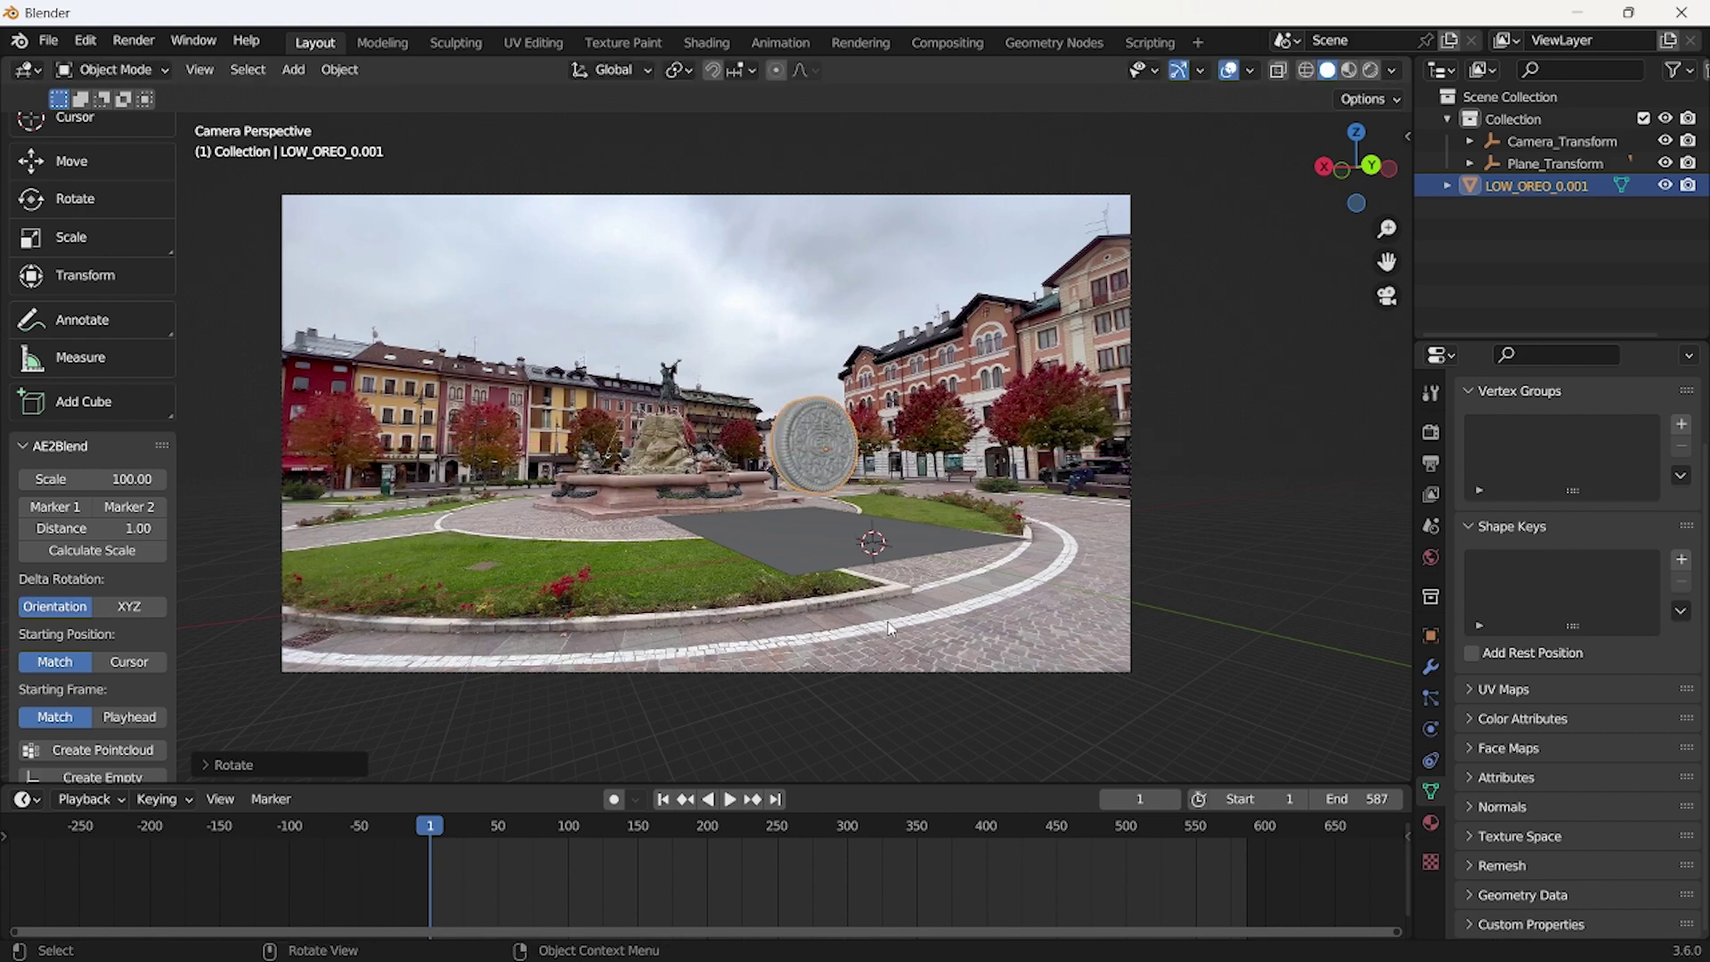
{"action": "scroll", "coordinate": [802, 474], "scroll_direction": "up", "scroll_amount": 4}
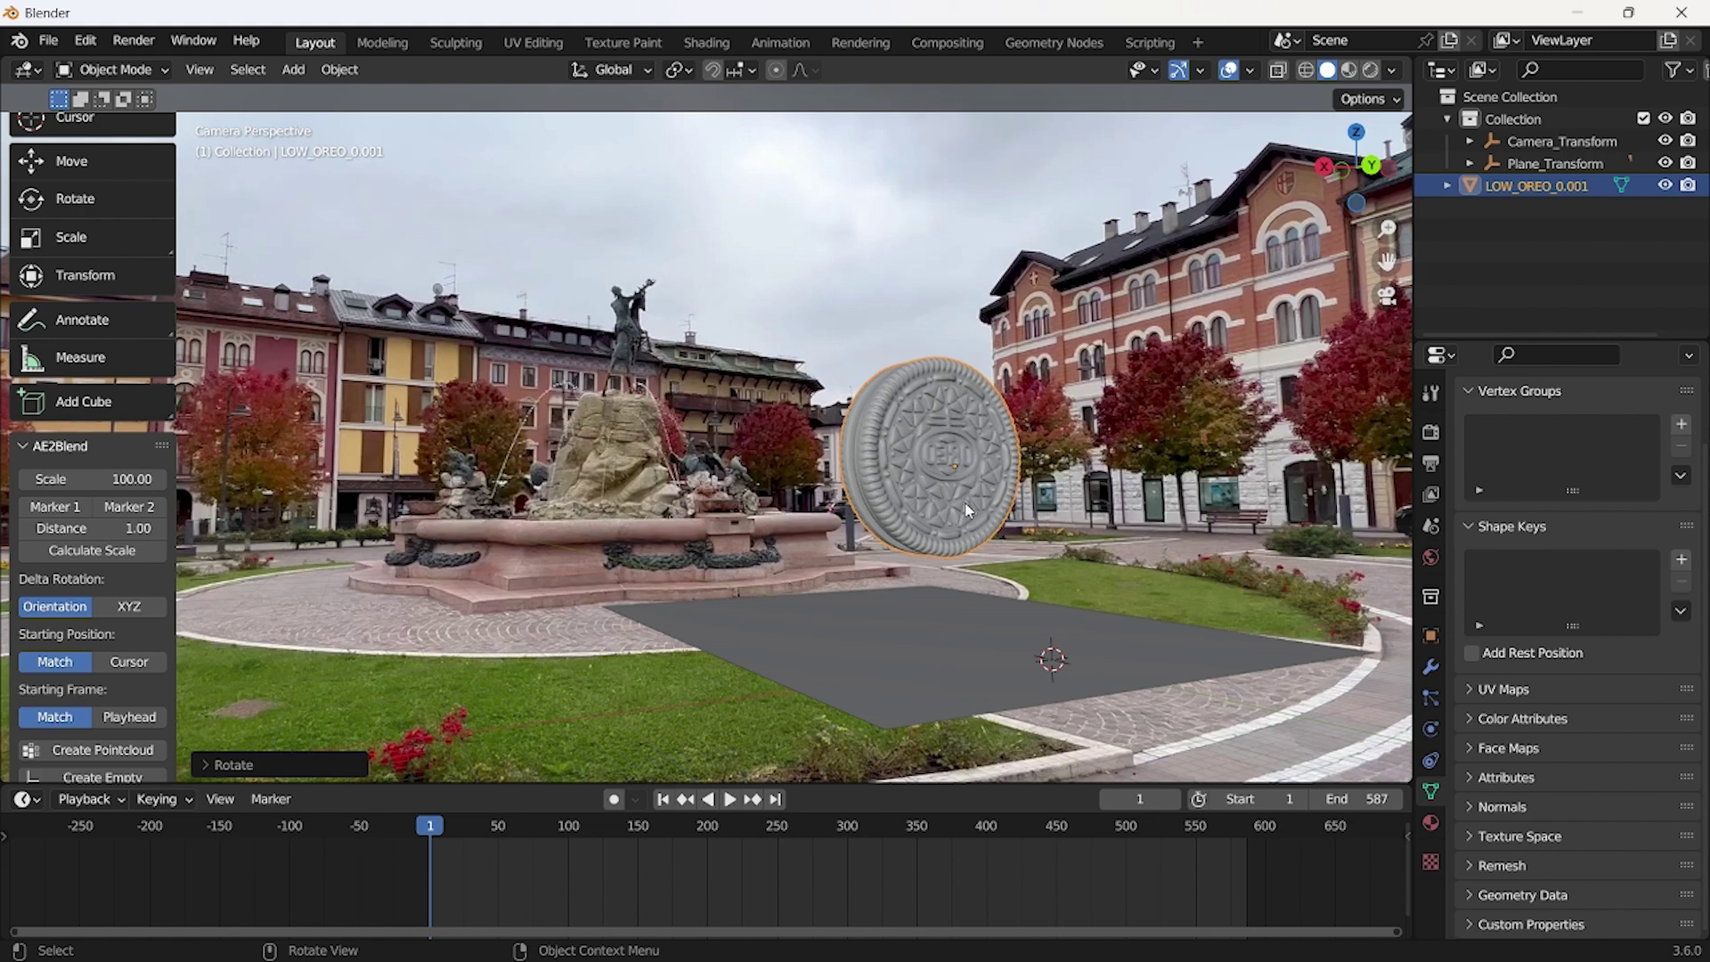
{"action": "key", "text": "r"}
{"action": "key", "text": "z"}
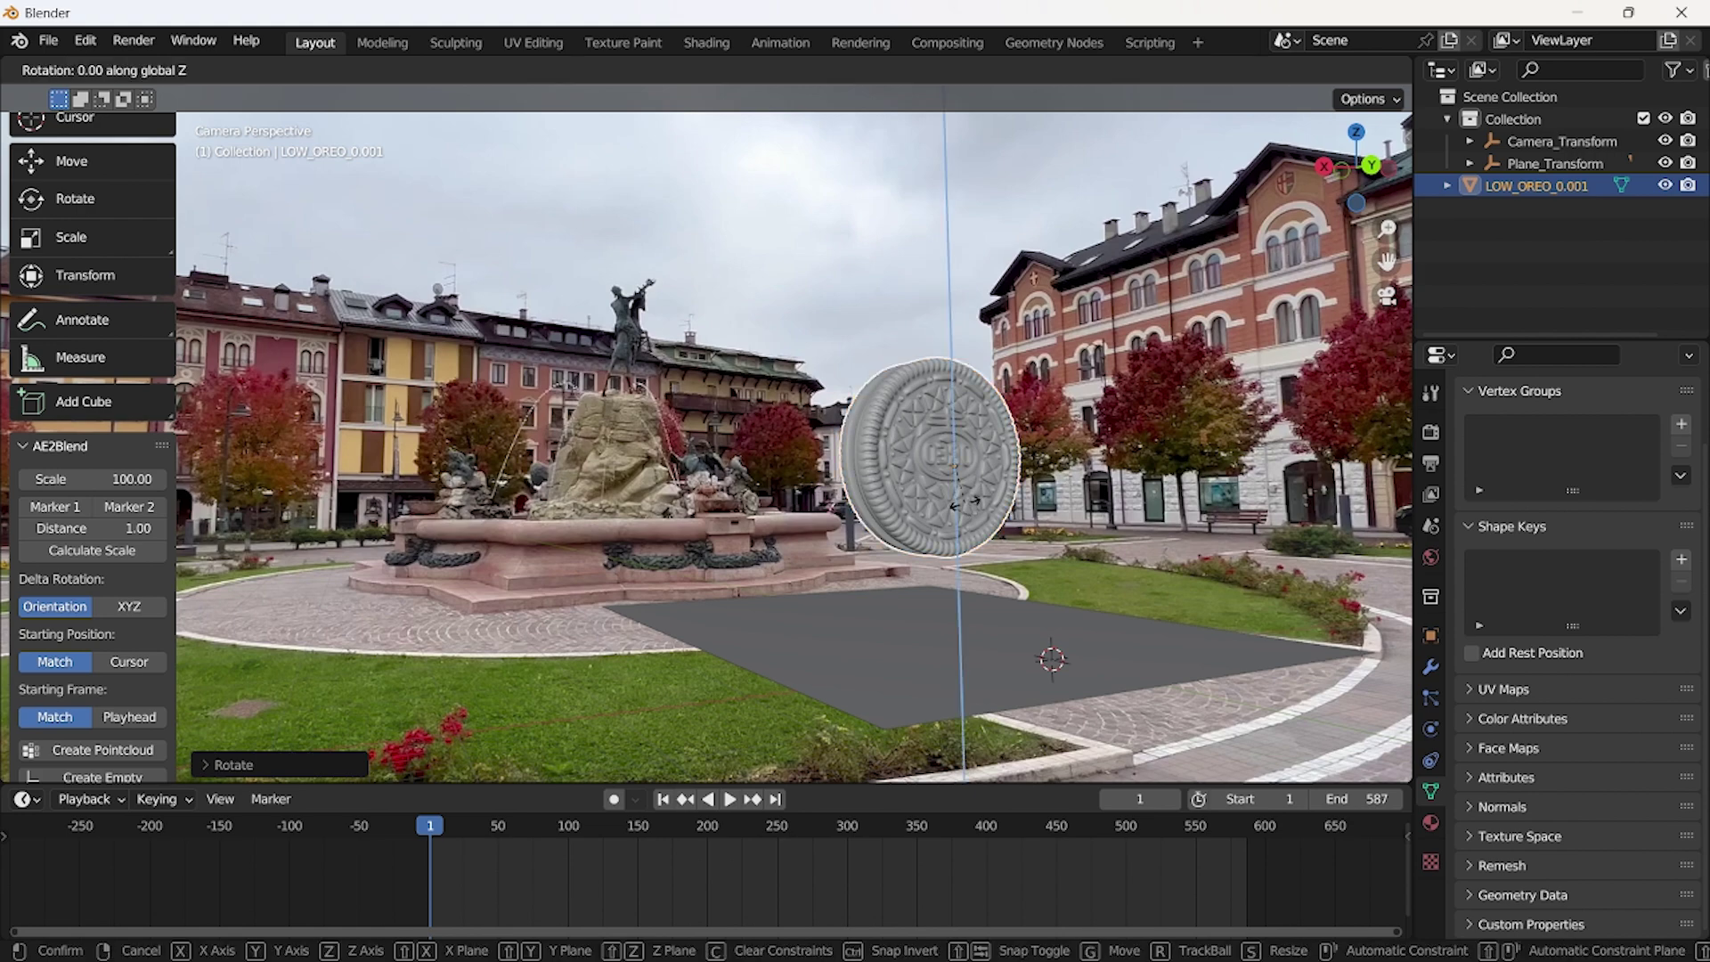
{"action": "type", "text": "90"}
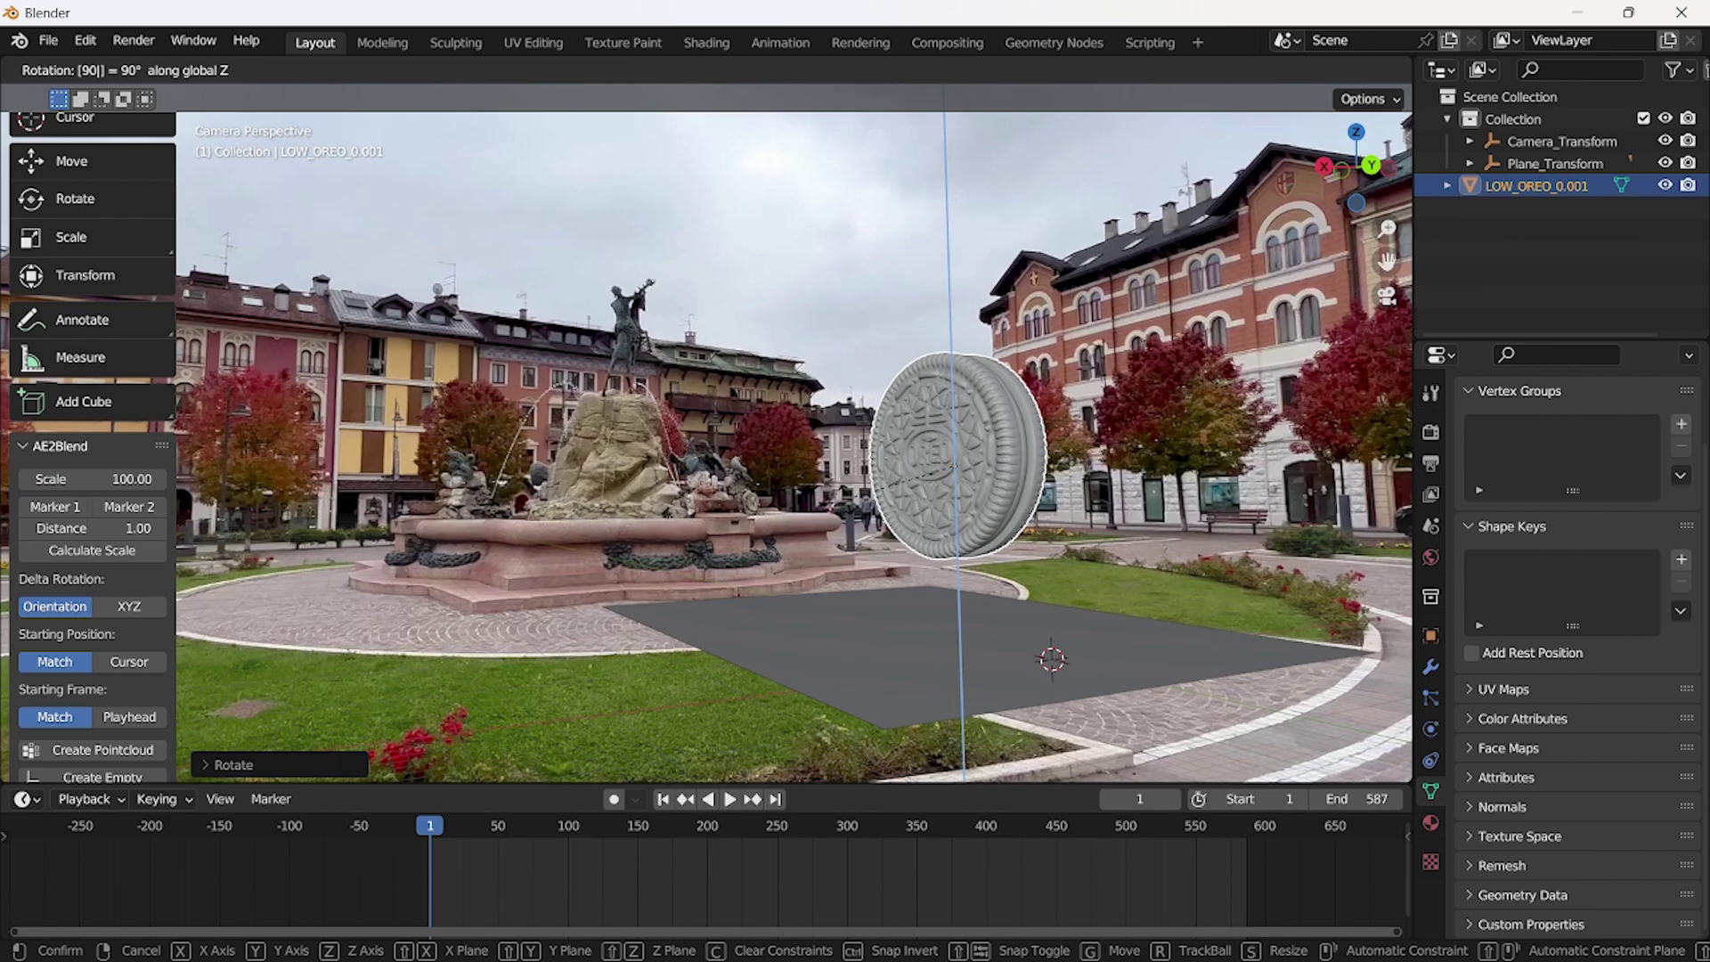
{"action": "key", "text": "Return"}
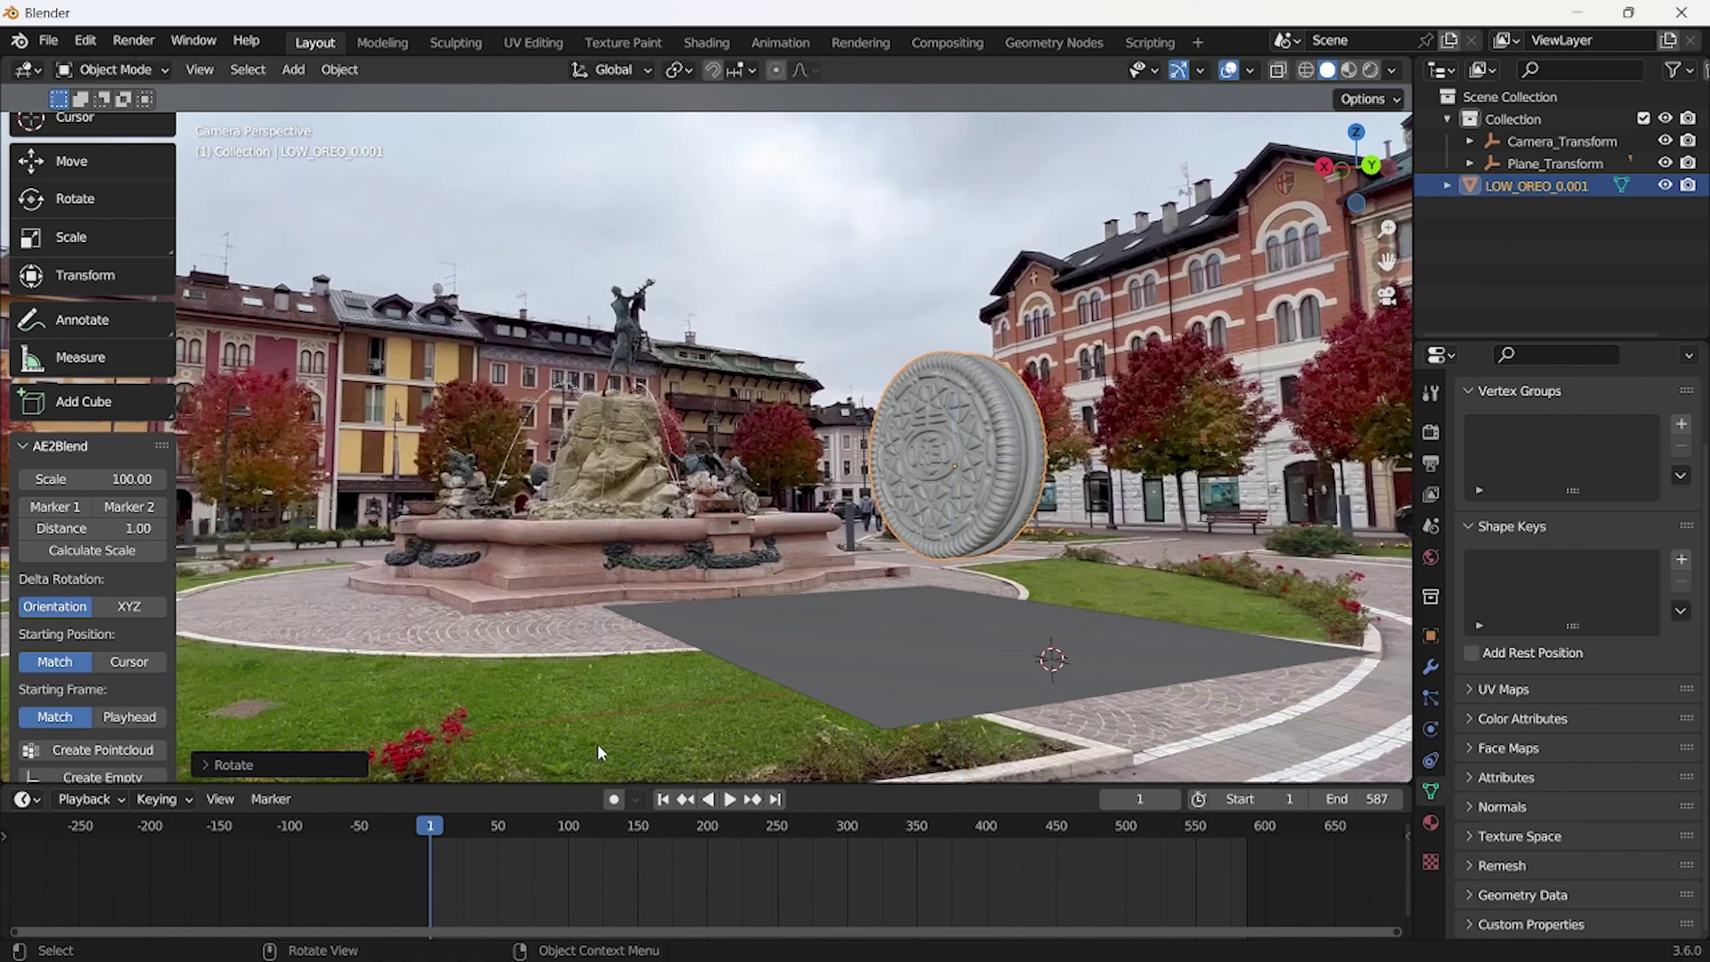
Play the animation to check how the upright Oreo holds its place in the footage, and return the playhead to frame 4.
{"action": "key", "text": "space"}
{"action": "left_click_drag", "start_coordinate": [470, 826], "coordinate": [435, 837]}
{"action": "key", "text": "space"}
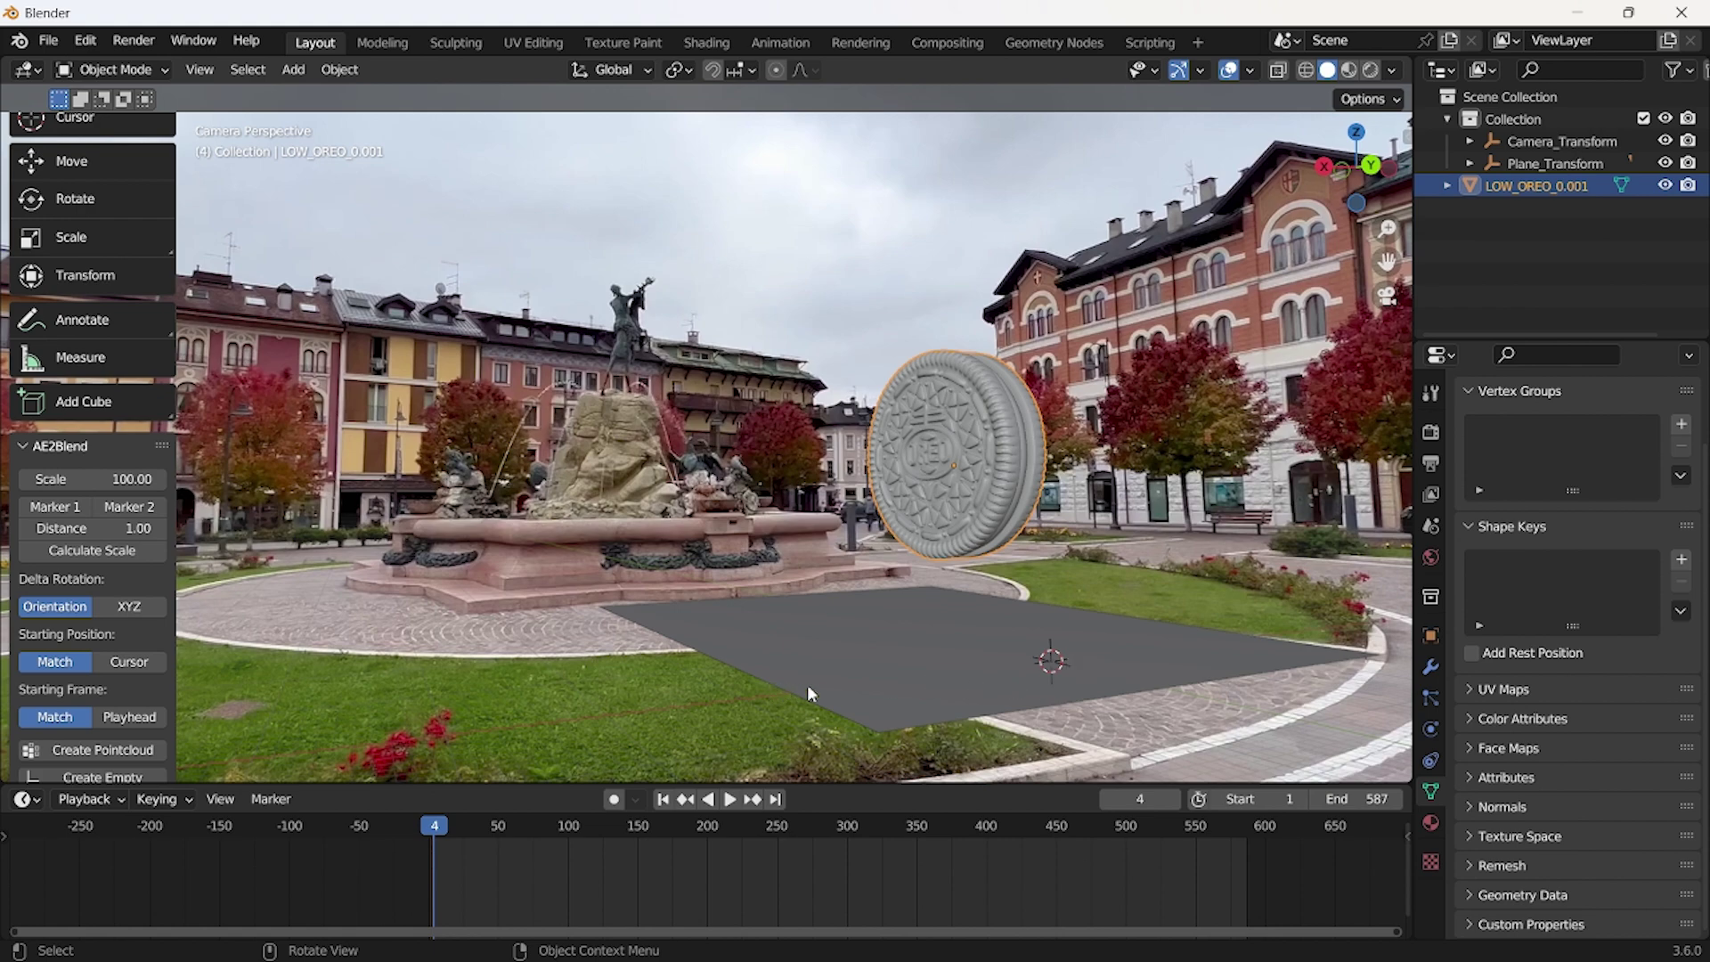
Select the ground plane, set the render engine to Cycles and choose GPU Compute as the device.
{"action": "left_click", "coordinate": [898, 693]}
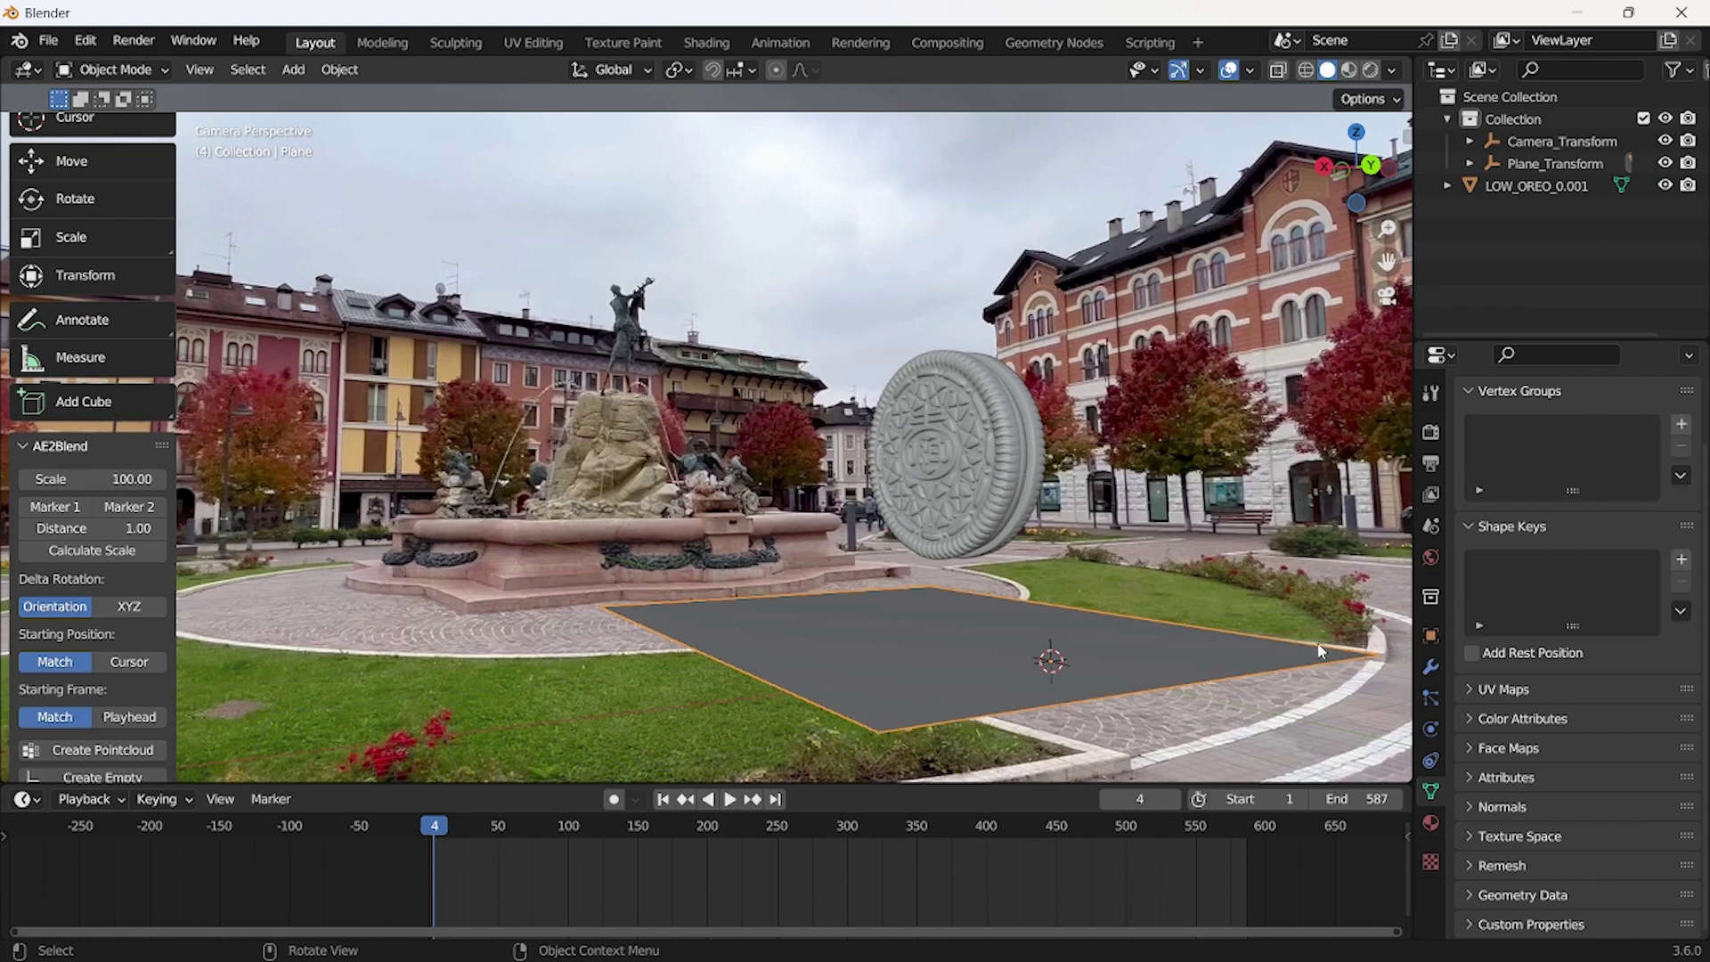
{"action": "left_click", "coordinate": [1431, 432]}
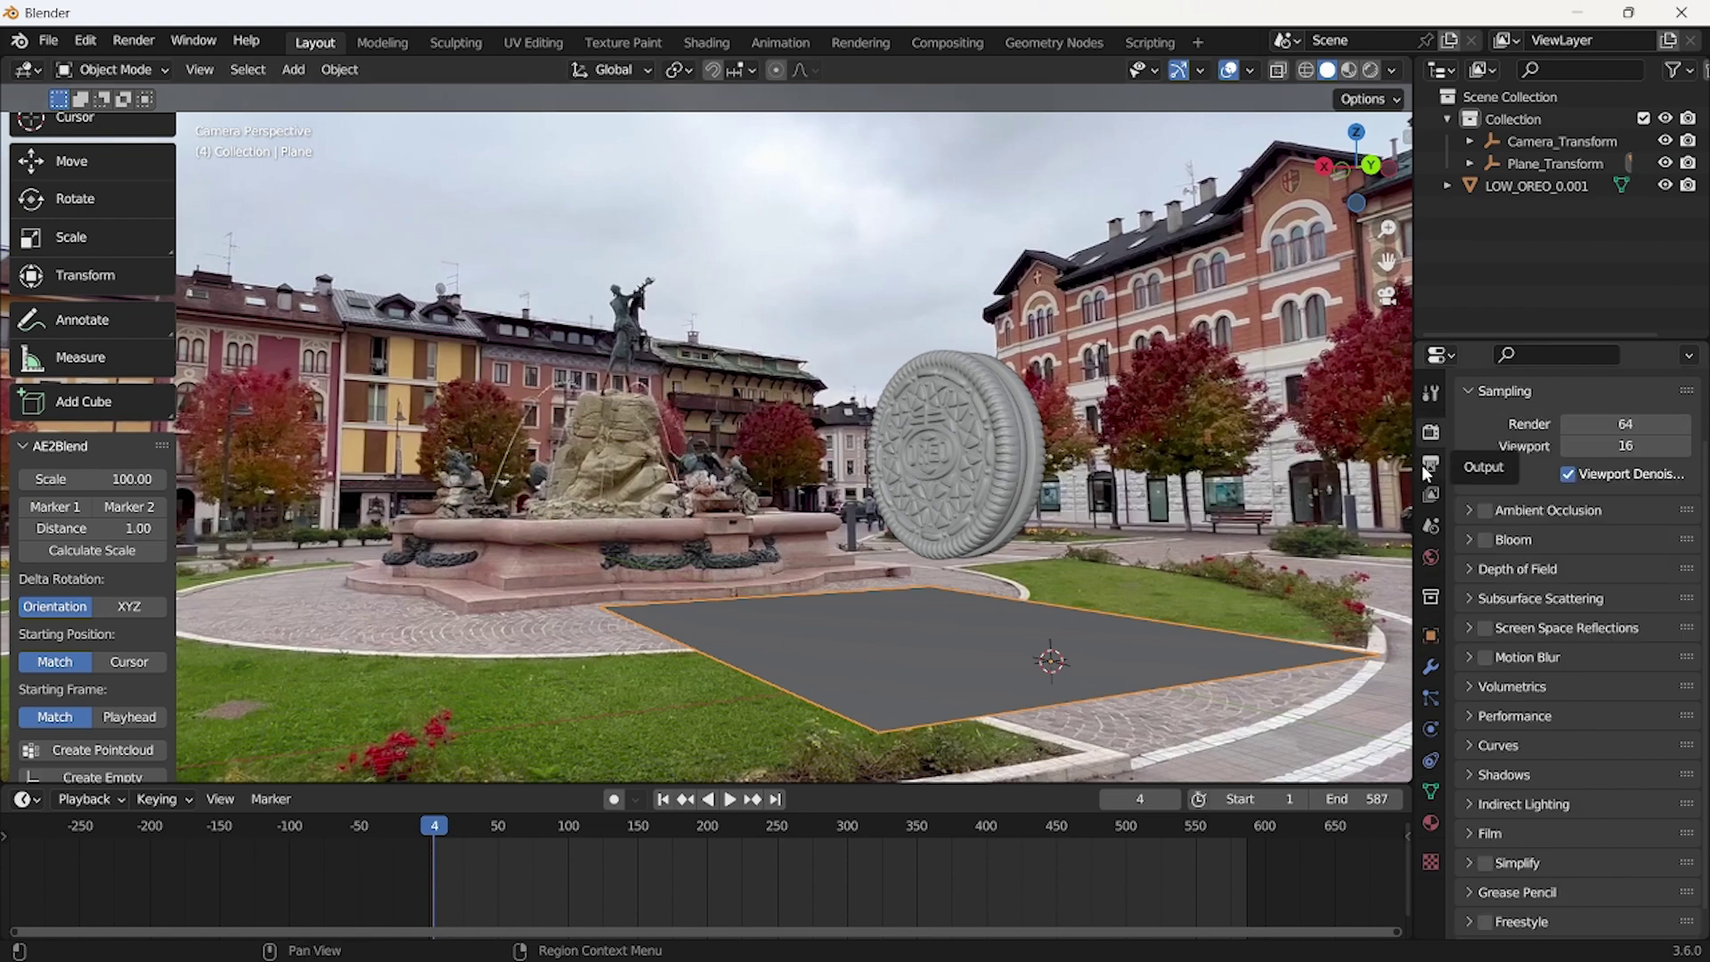
{"action": "scroll", "coordinate": [1525, 441], "scroll_direction": "up", "scroll_amount": 2}
{"action": "left_click", "coordinate": [1603, 429]}
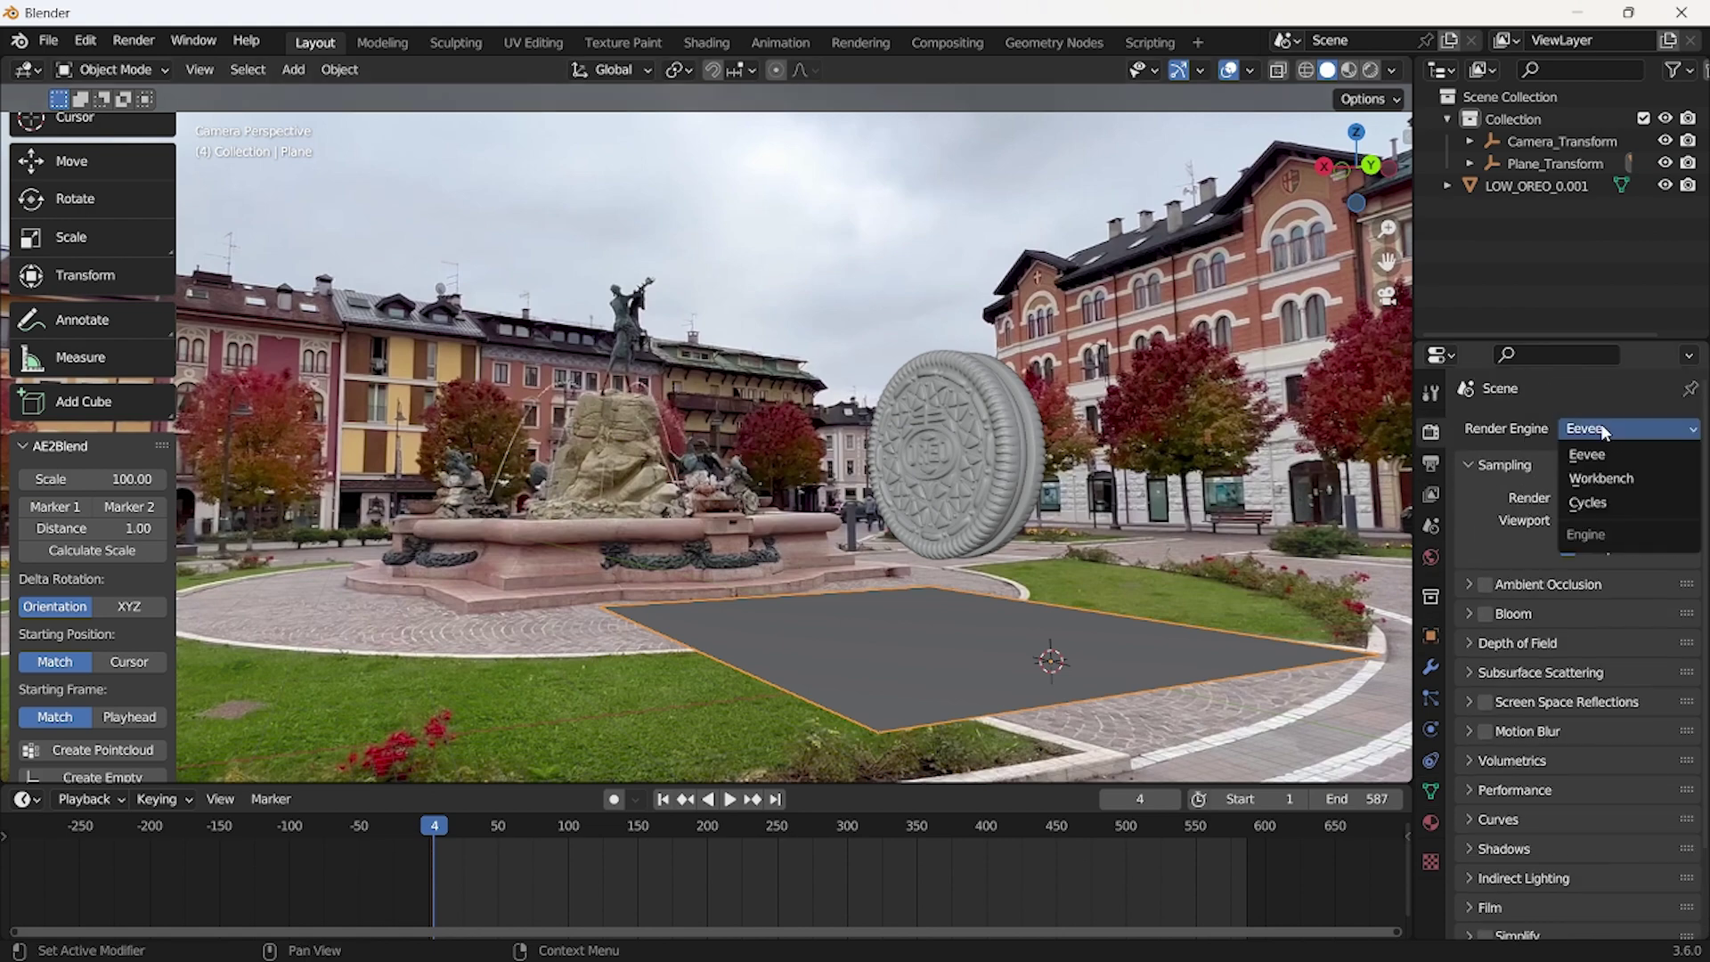
{"action": "left_click", "coordinate": [1592, 502]}
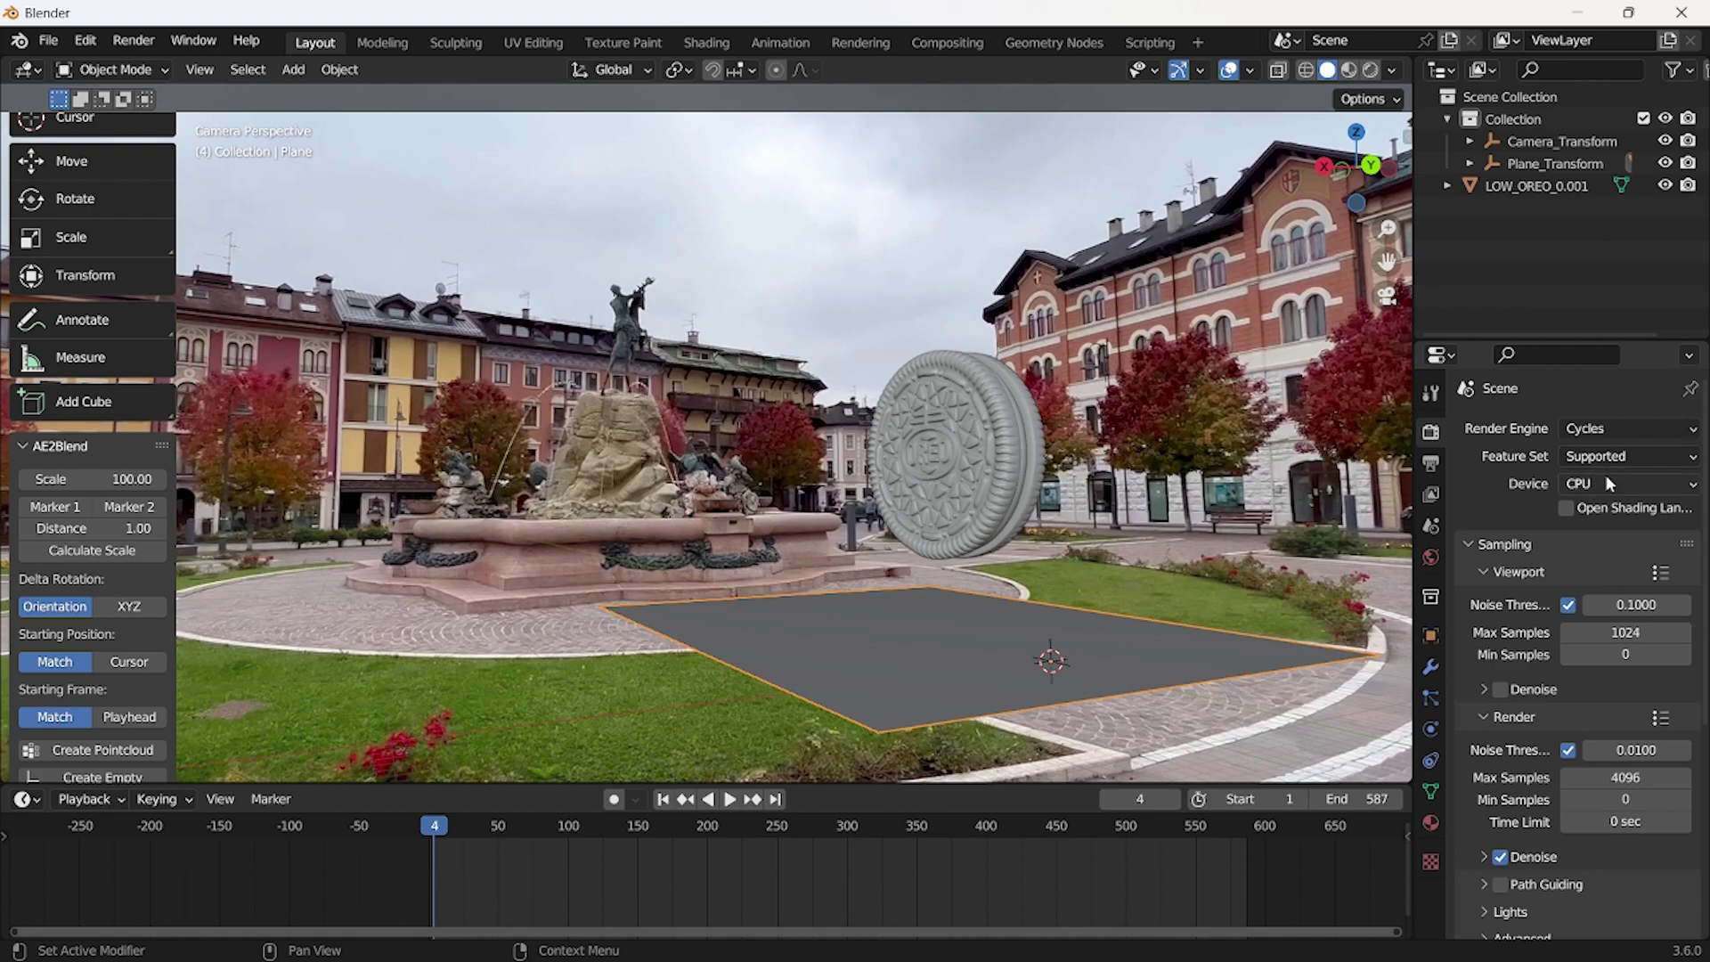
{"action": "left_click", "coordinate": [1609, 484]}
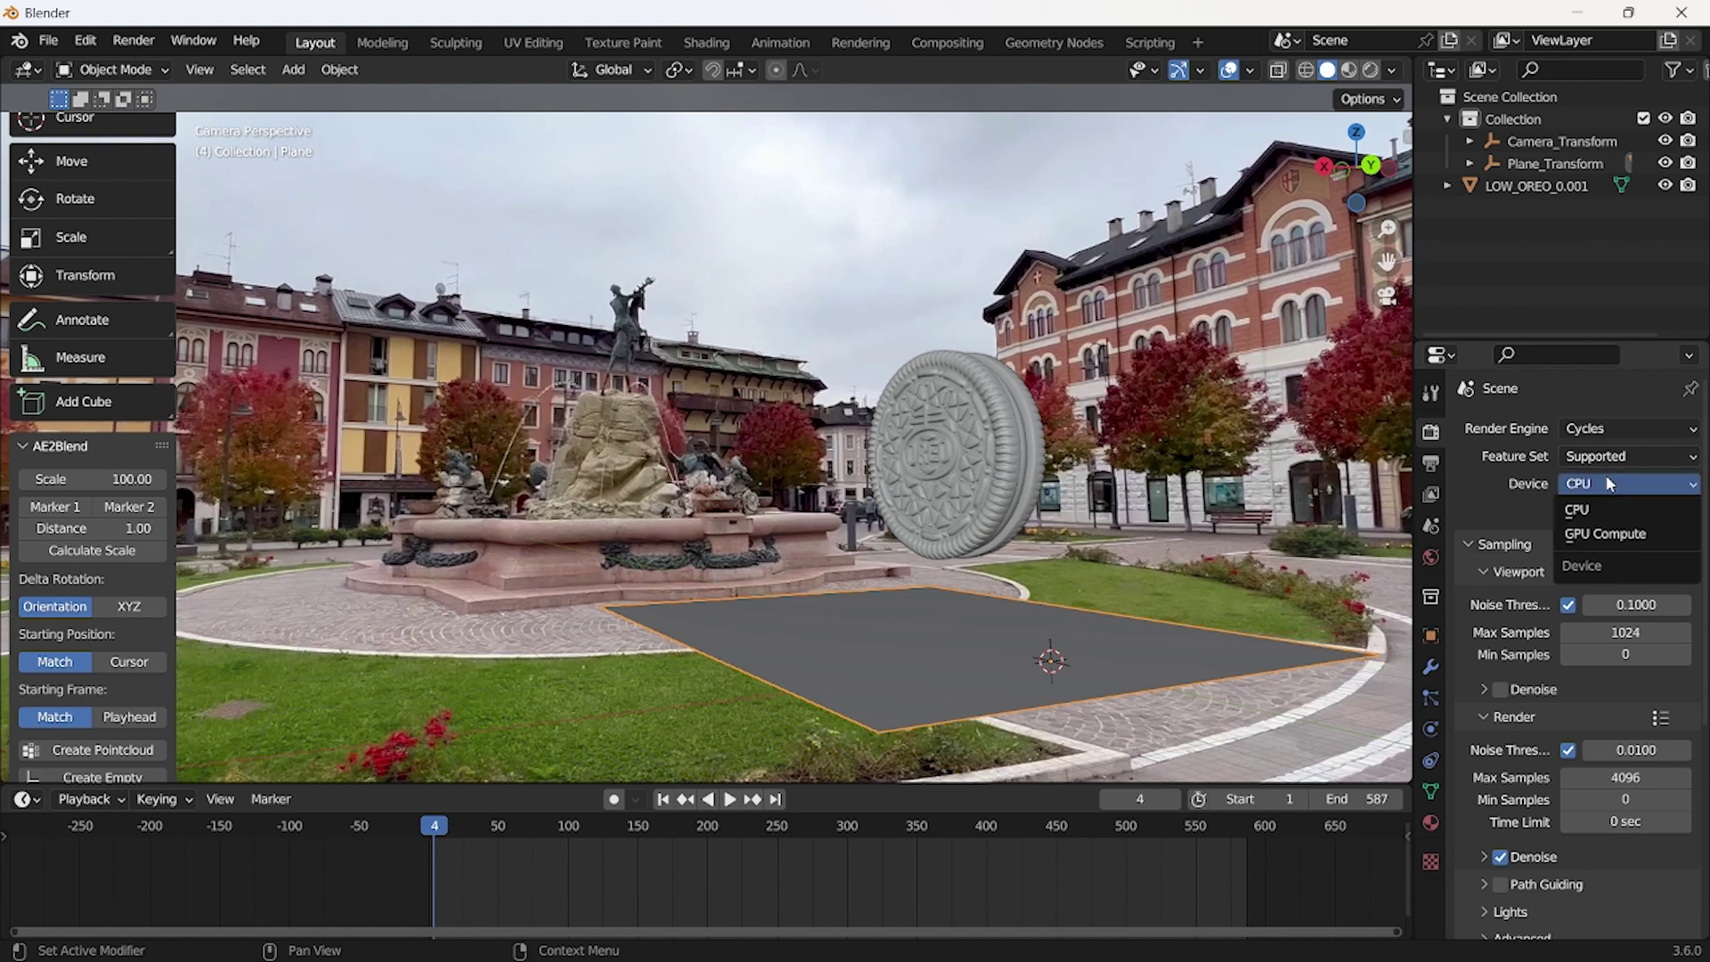
{"action": "left_click", "coordinate": [1599, 533]}
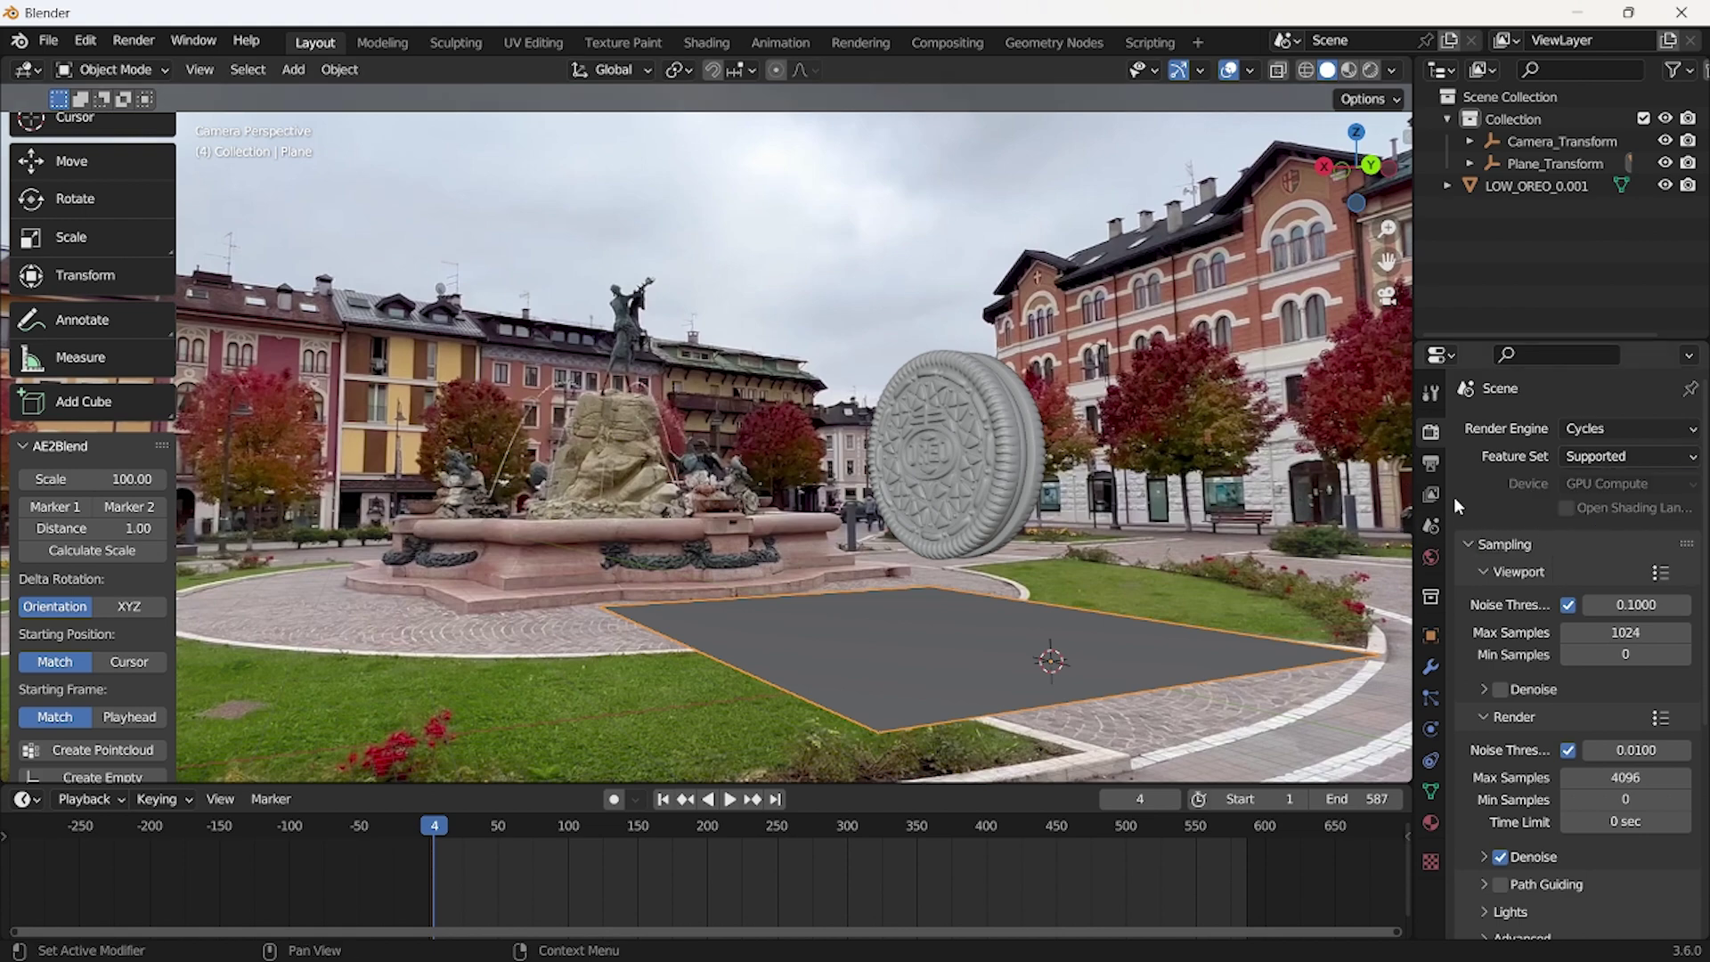
Look up the Shadow Catcher option in the ground plane's object visibility settings, and collapse that section again.
{"action": "left_click", "coordinate": [1432, 636]}
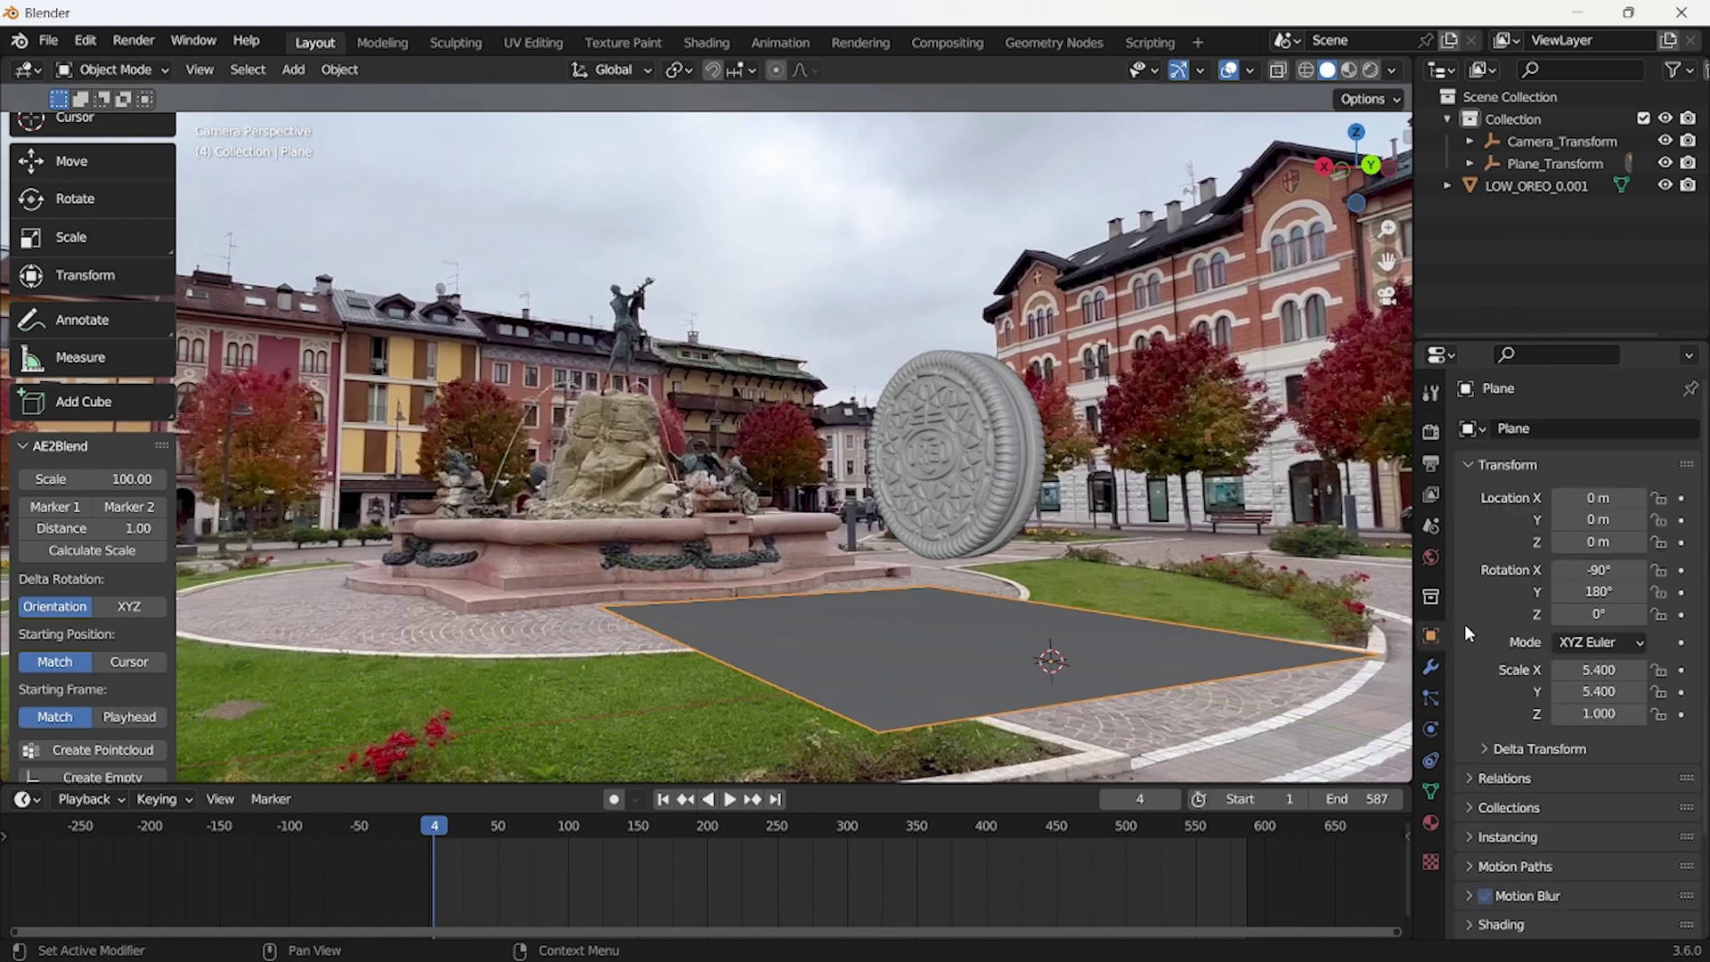
{"action": "scroll", "coordinate": [1467, 632], "scroll_direction": "down", "scroll_amount": 3}
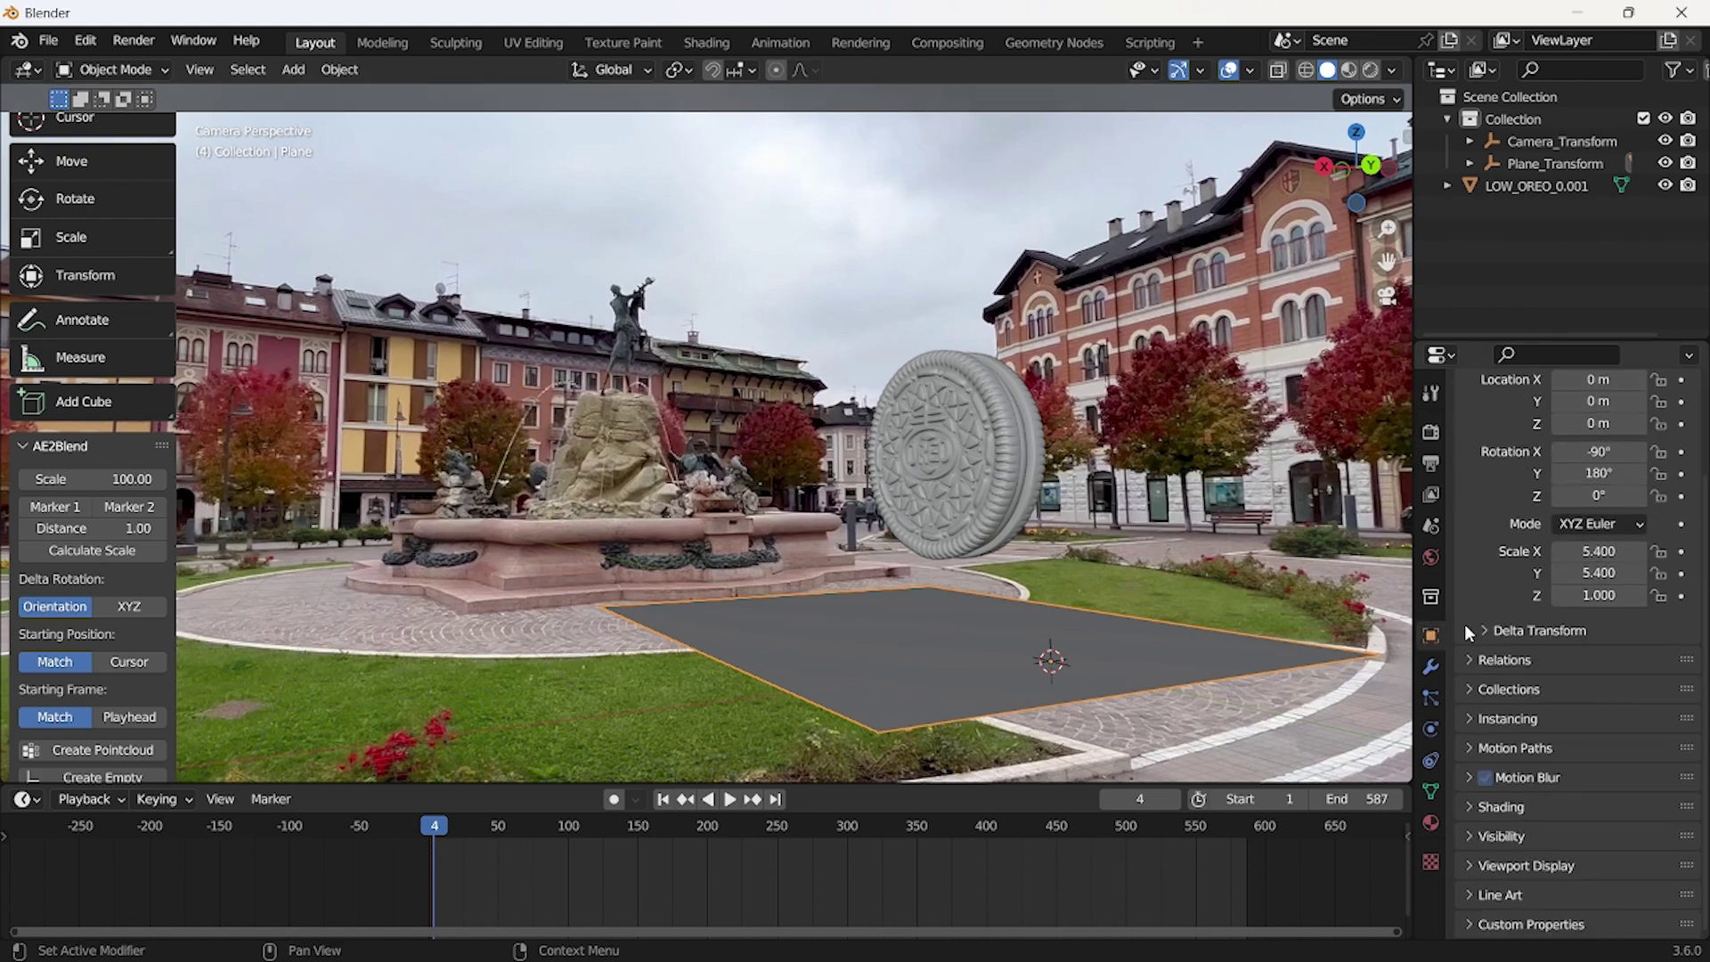
{"action": "left_click", "coordinate": [1475, 835]}
{"action": "scroll", "coordinate": [1479, 835], "scroll_direction": "down", "scroll_amount": 4}
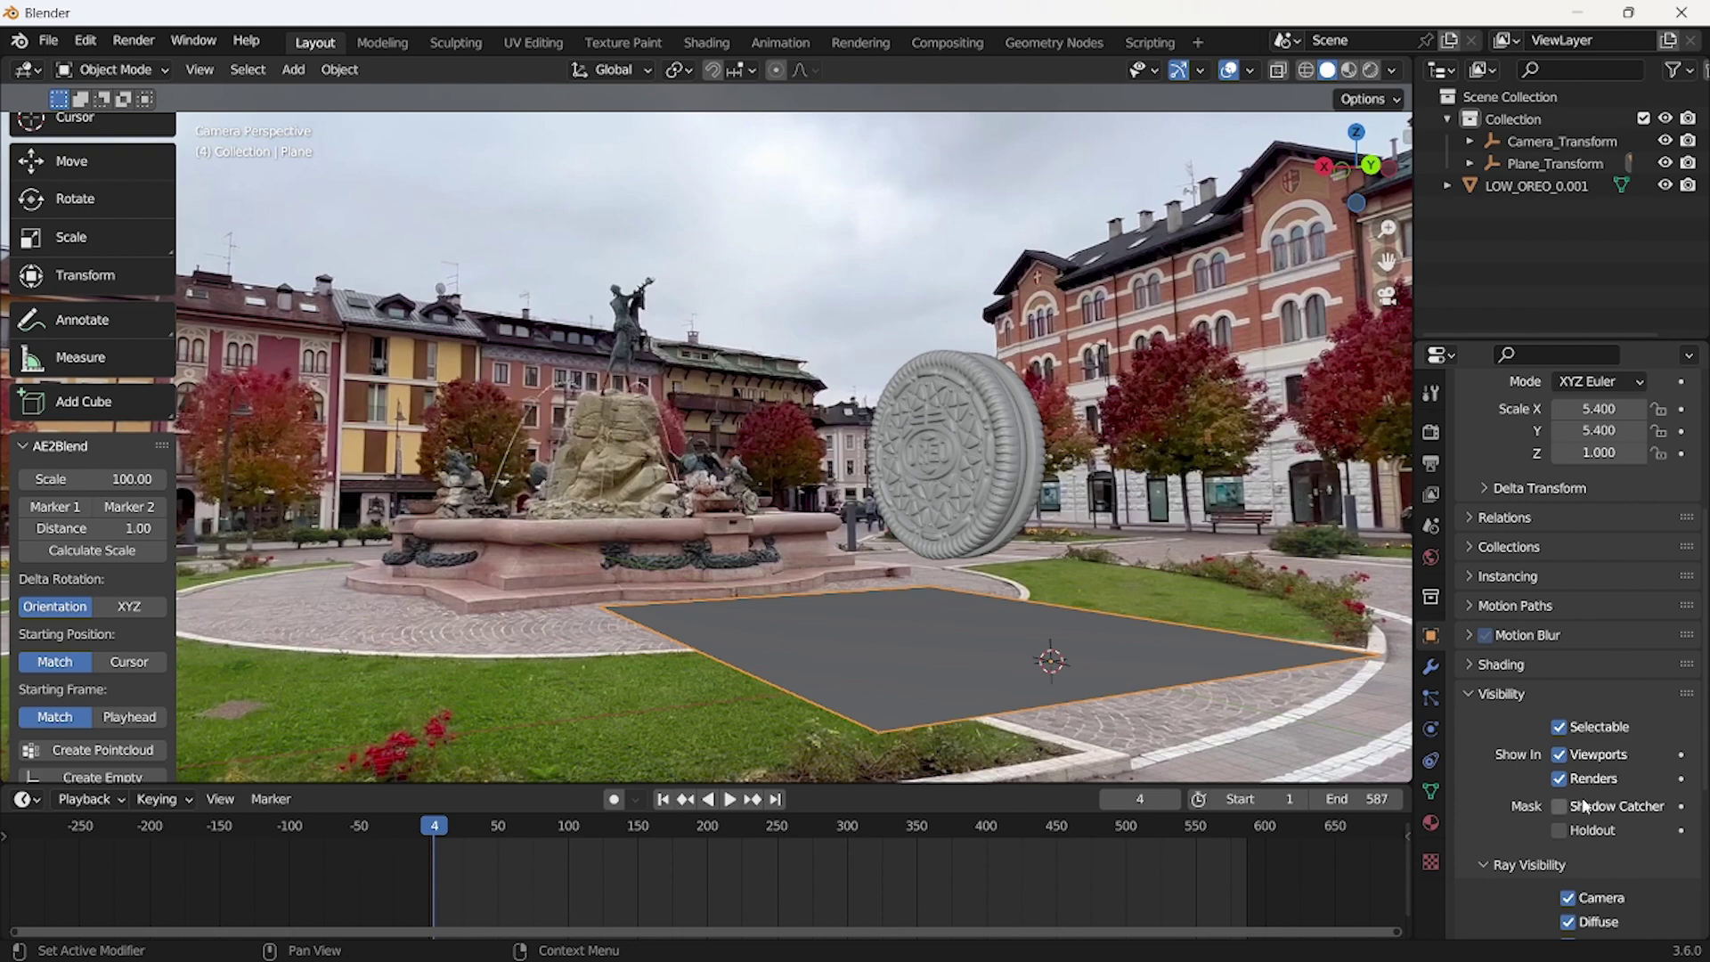
{"action": "left_click", "coordinate": [1464, 693]}
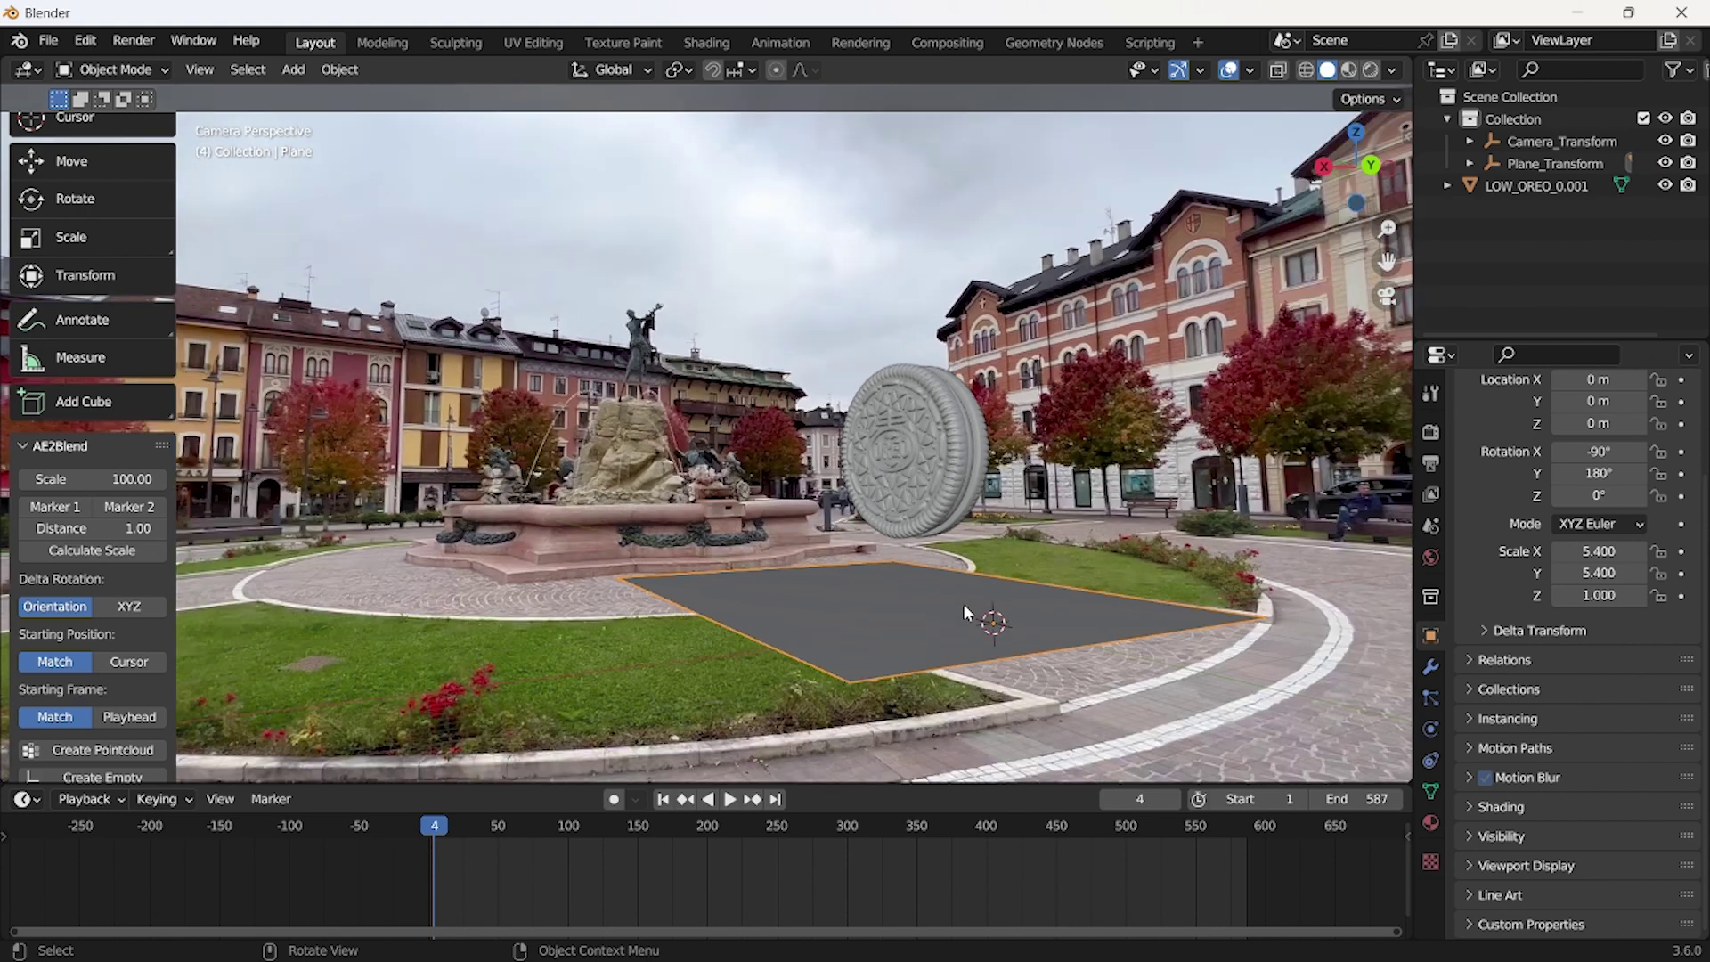
Enable Transparent in the Film section of the Cycles render settings.
{"action": "scroll", "coordinate": [964, 603], "scroll_direction": "down", "scroll_amount": 3}
{"action": "left_click", "coordinate": [1021, 633]}
{"action": "left_click", "coordinate": [1021, 632]}
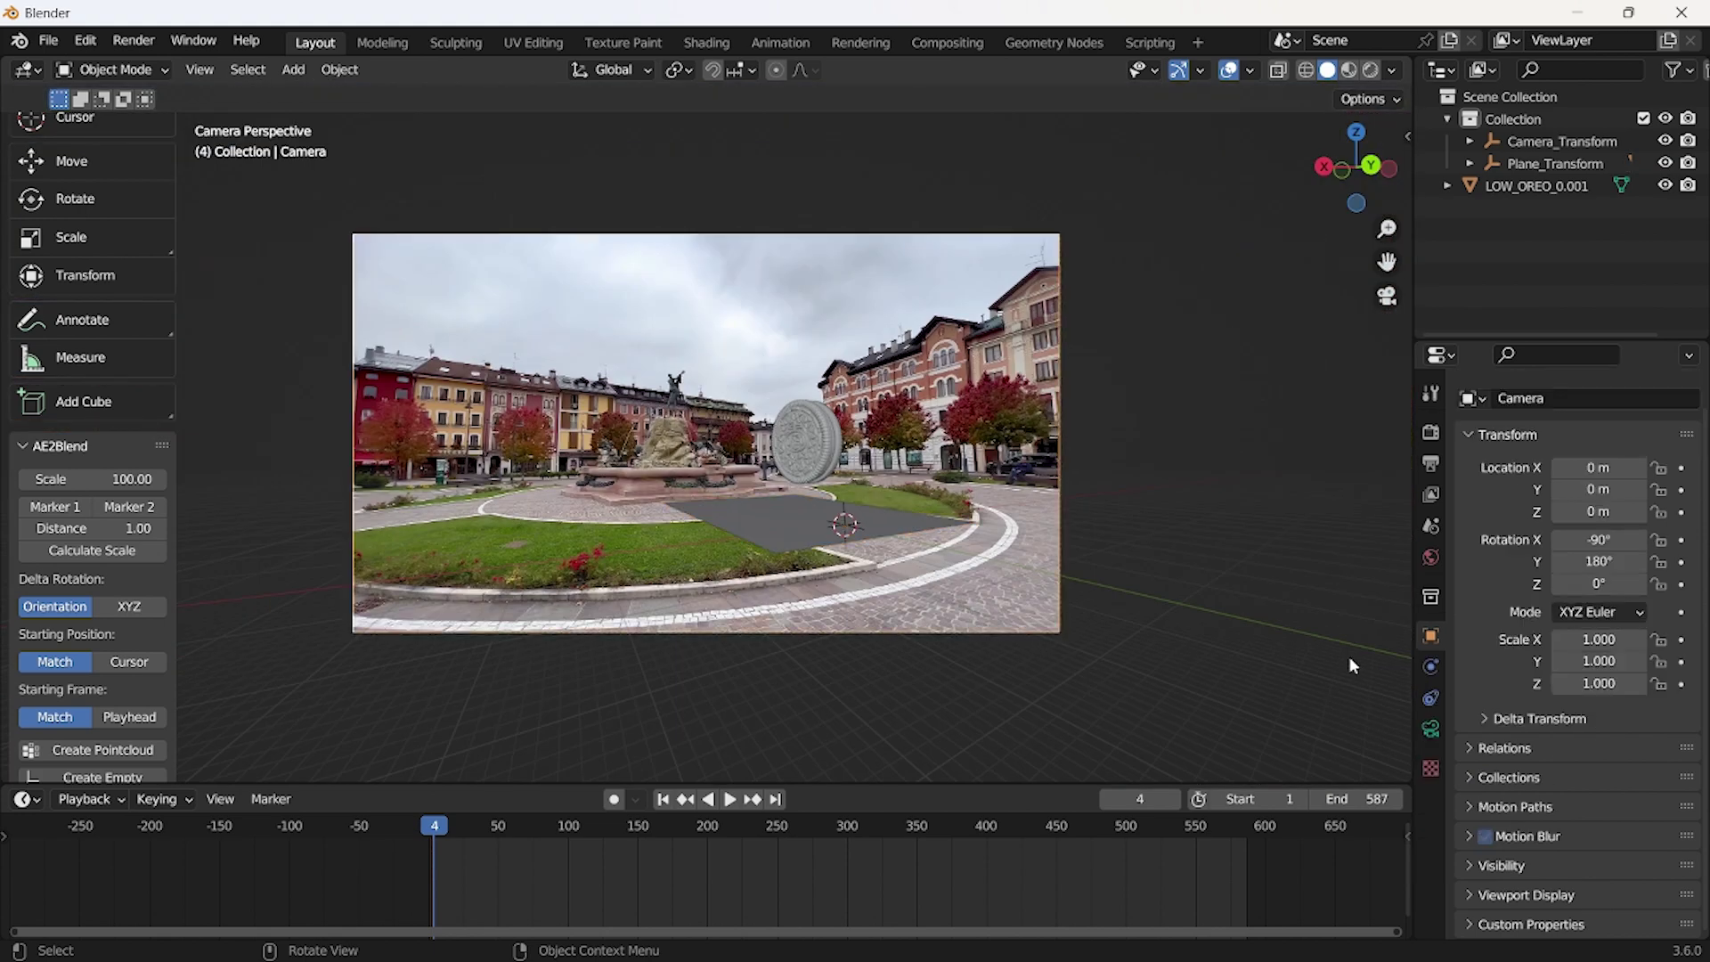
{"action": "left_click", "coordinate": [1431, 433]}
{"action": "scroll", "coordinate": [1516, 645], "scroll_direction": "down", "scroll_amount": 5}
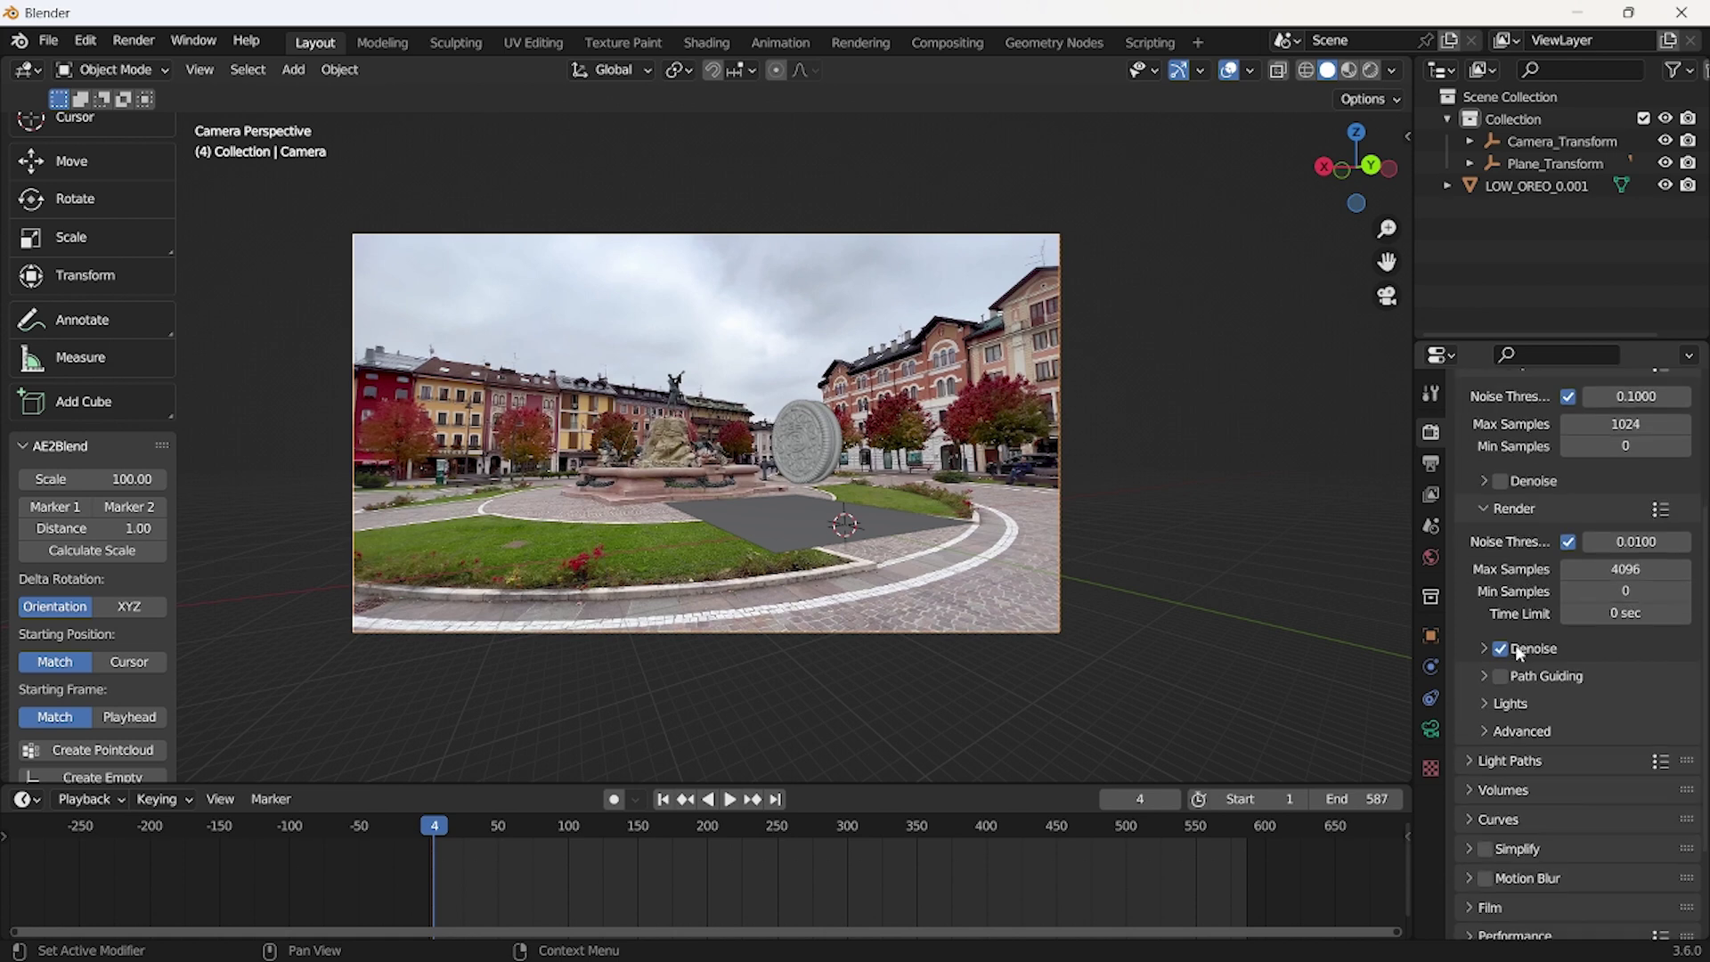
{"action": "scroll", "coordinate": [1515, 644], "scroll_direction": "down", "scroll_amount": 4}
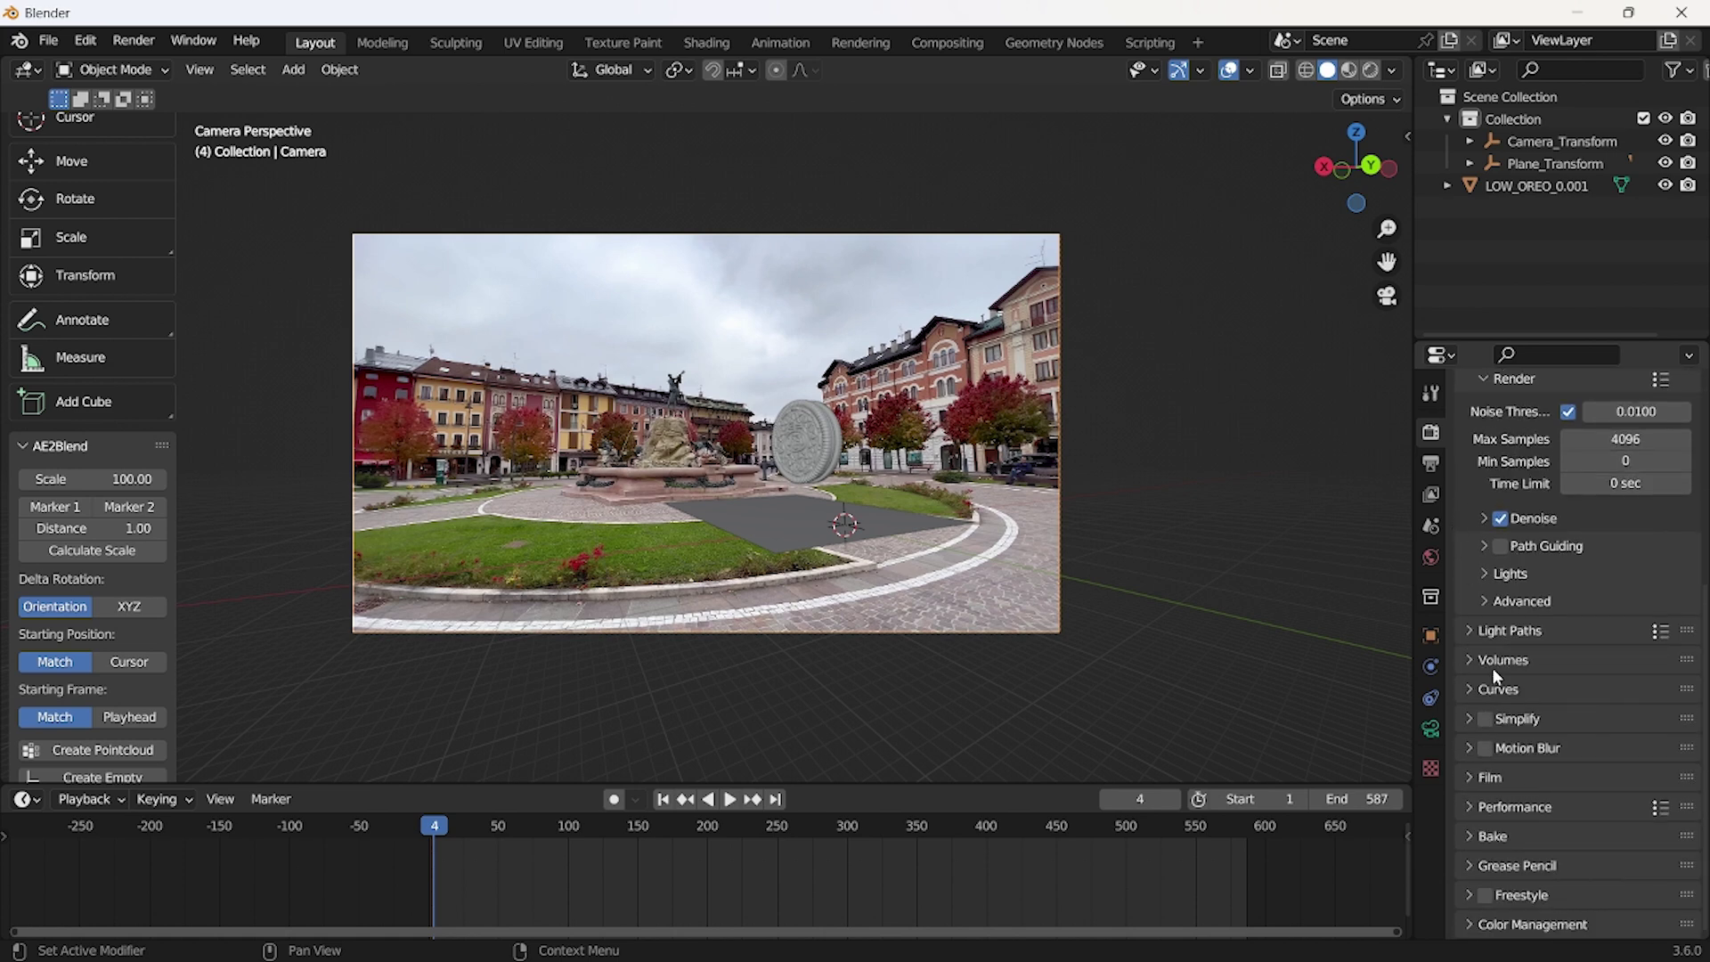
{"action": "left_click", "coordinate": [1483, 778]}
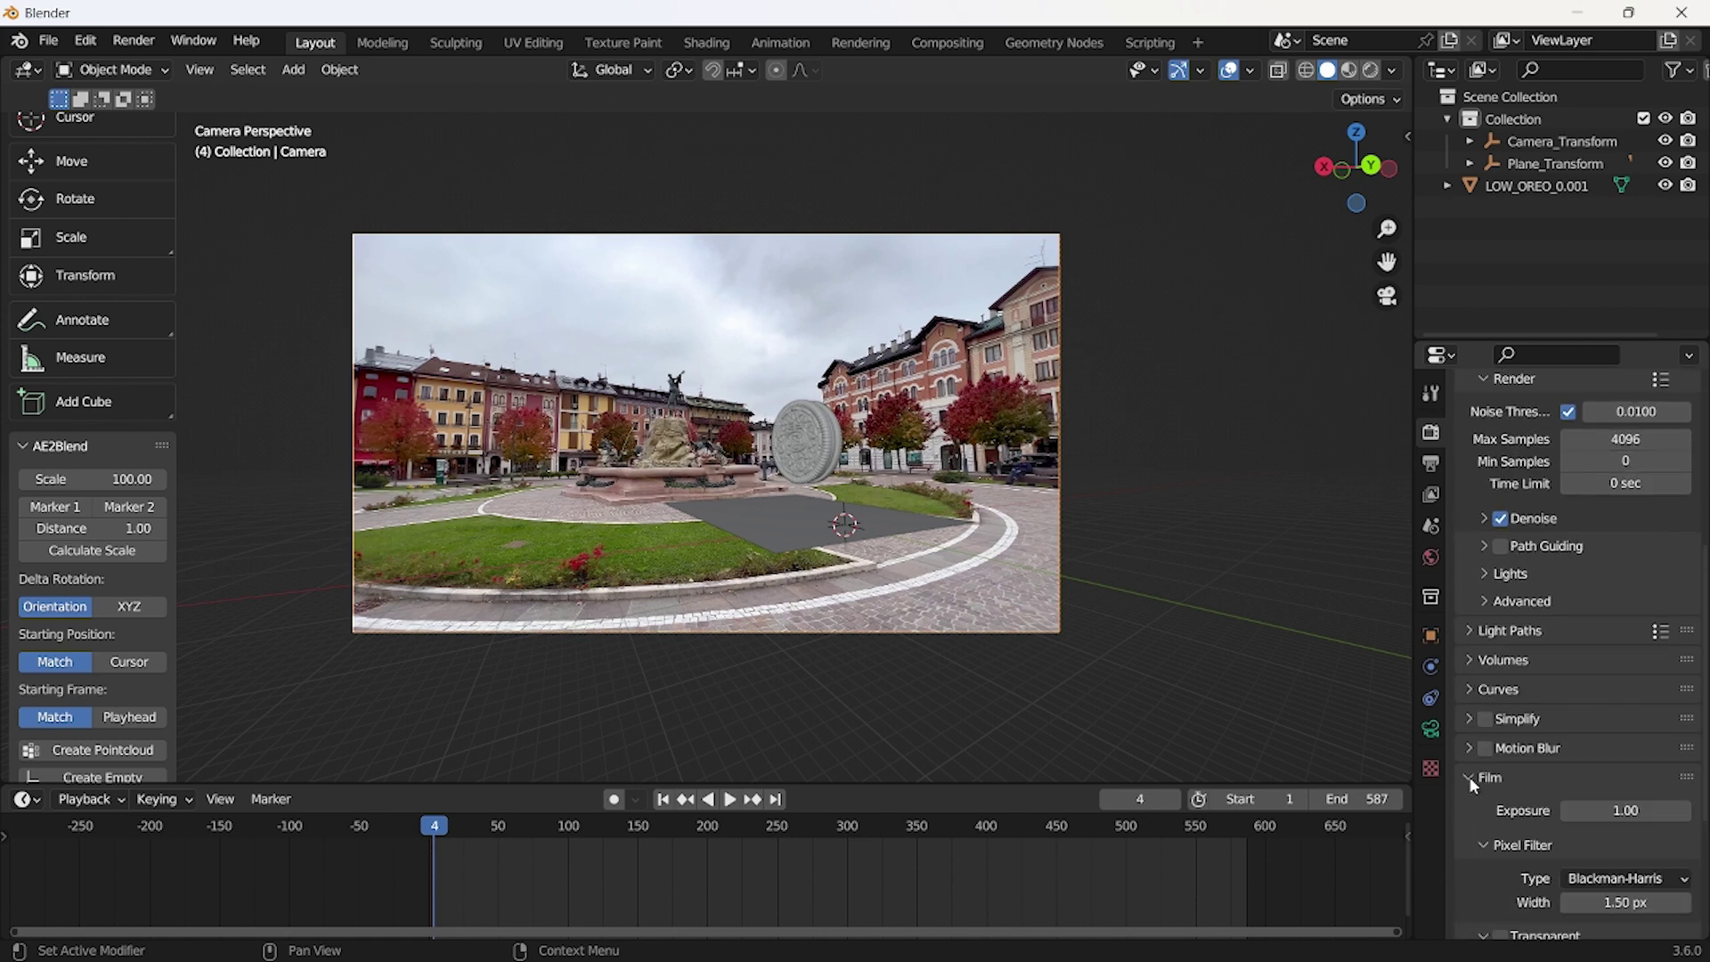
{"action": "scroll", "coordinate": [1489, 776], "scroll_direction": "down", "scroll_amount": 4}
{"action": "left_click", "coordinate": [1504, 795]}
{"action": "left_click", "coordinate": [1502, 794]}
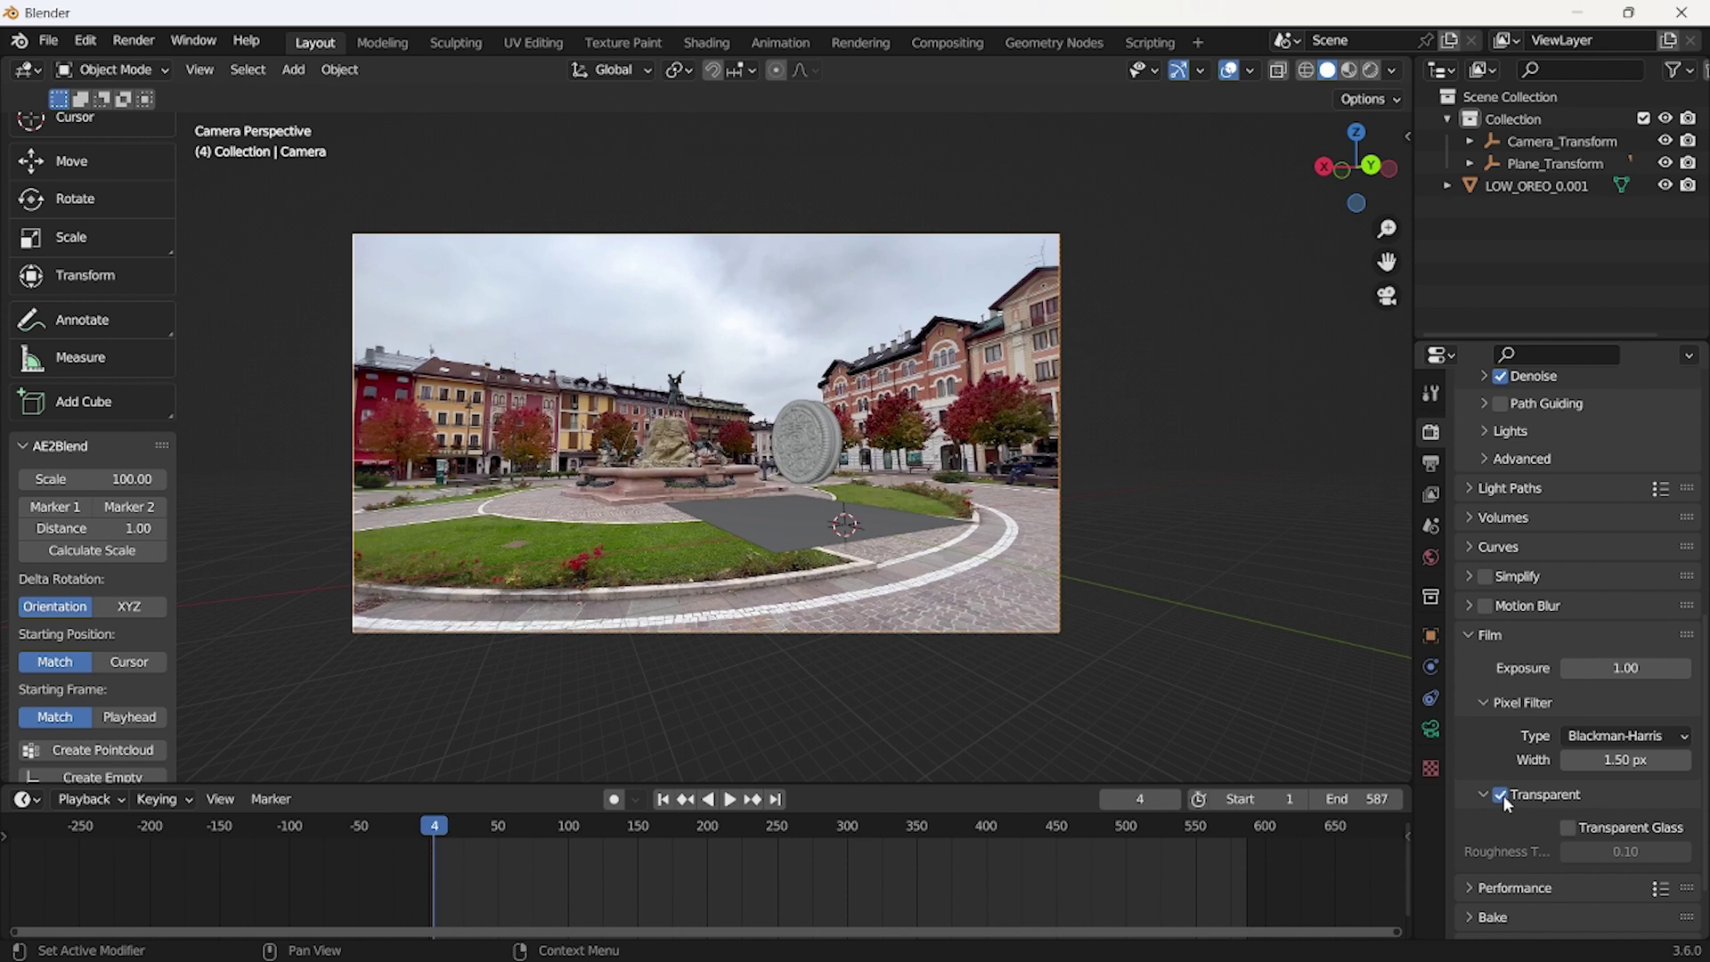
Reselect the ground plane and collapse the Transparent film sub-options.
{"action": "left_click", "coordinate": [877, 529]}
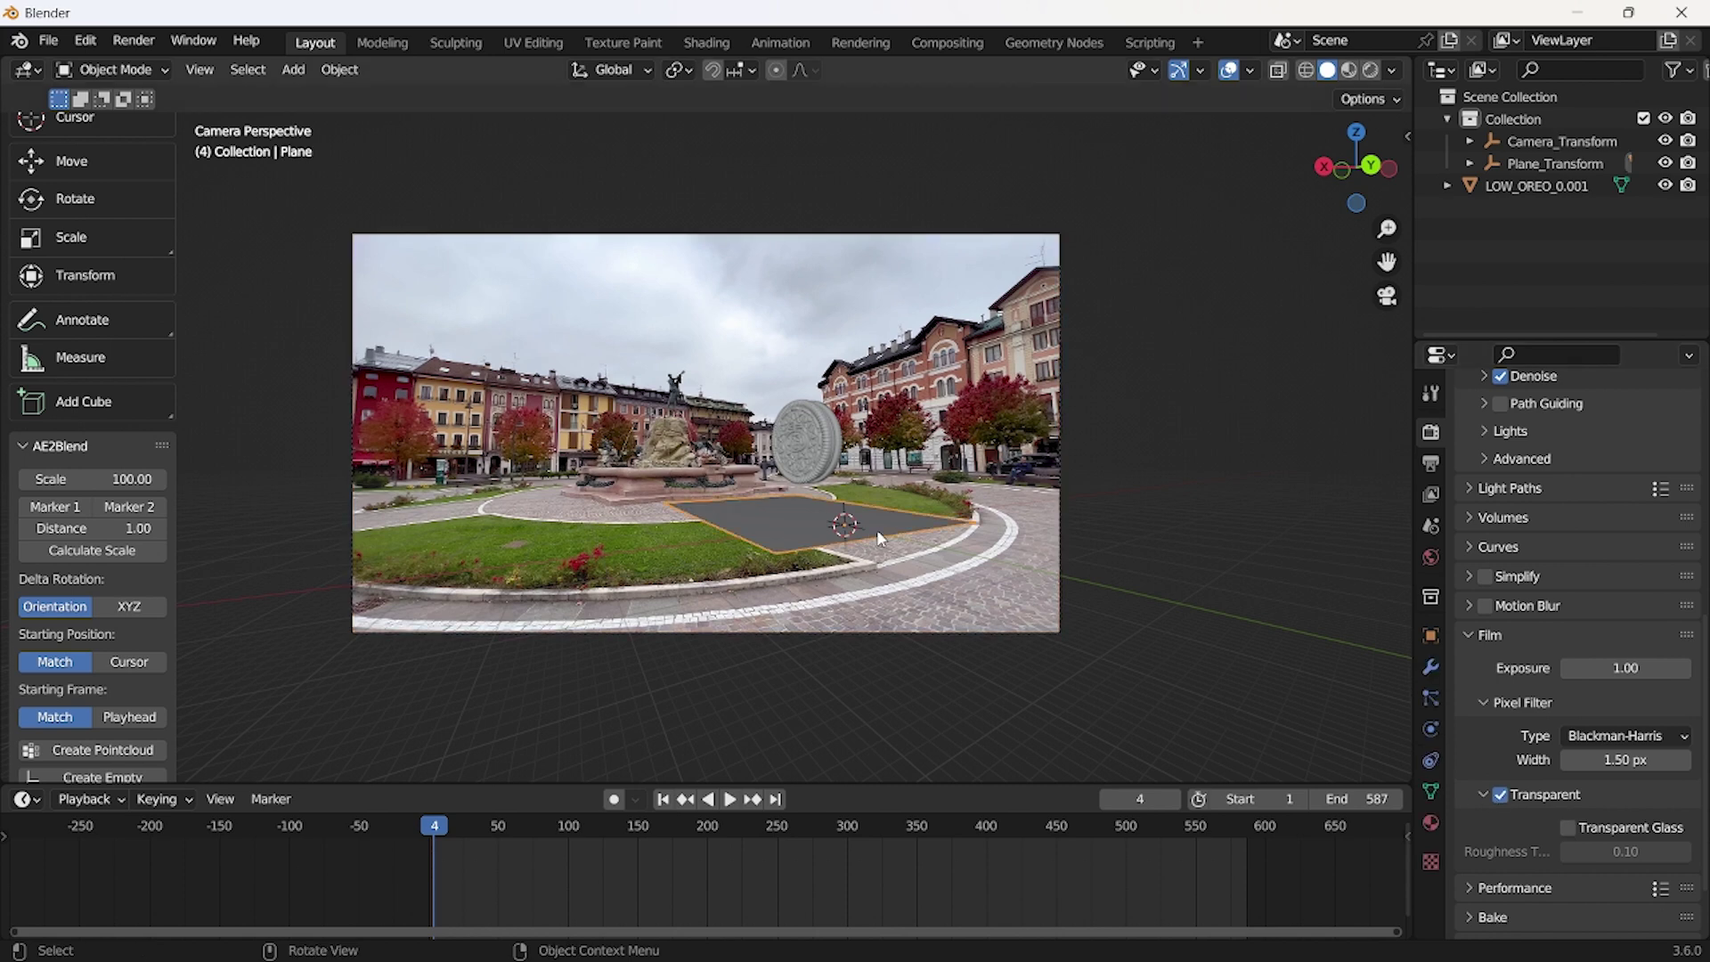
{"action": "left_click", "coordinate": [1484, 795]}
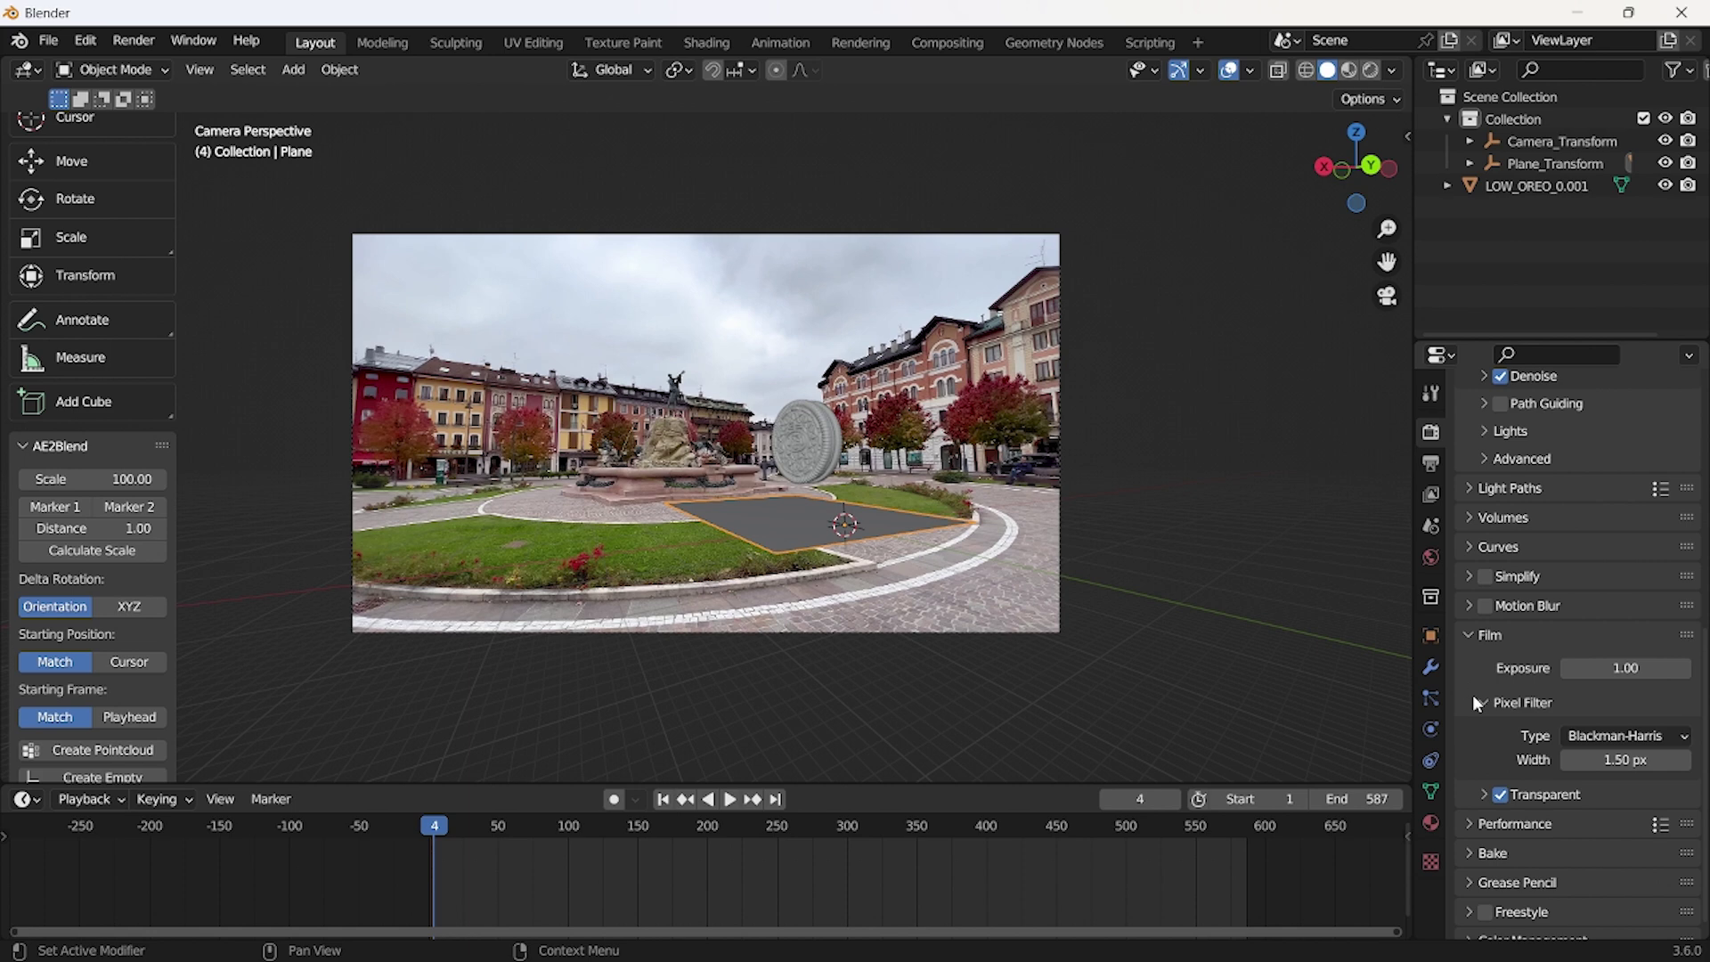
{"action": "scroll", "coordinate": [1472, 695], "scroll_direction": "up", "scroll_amount": 4}
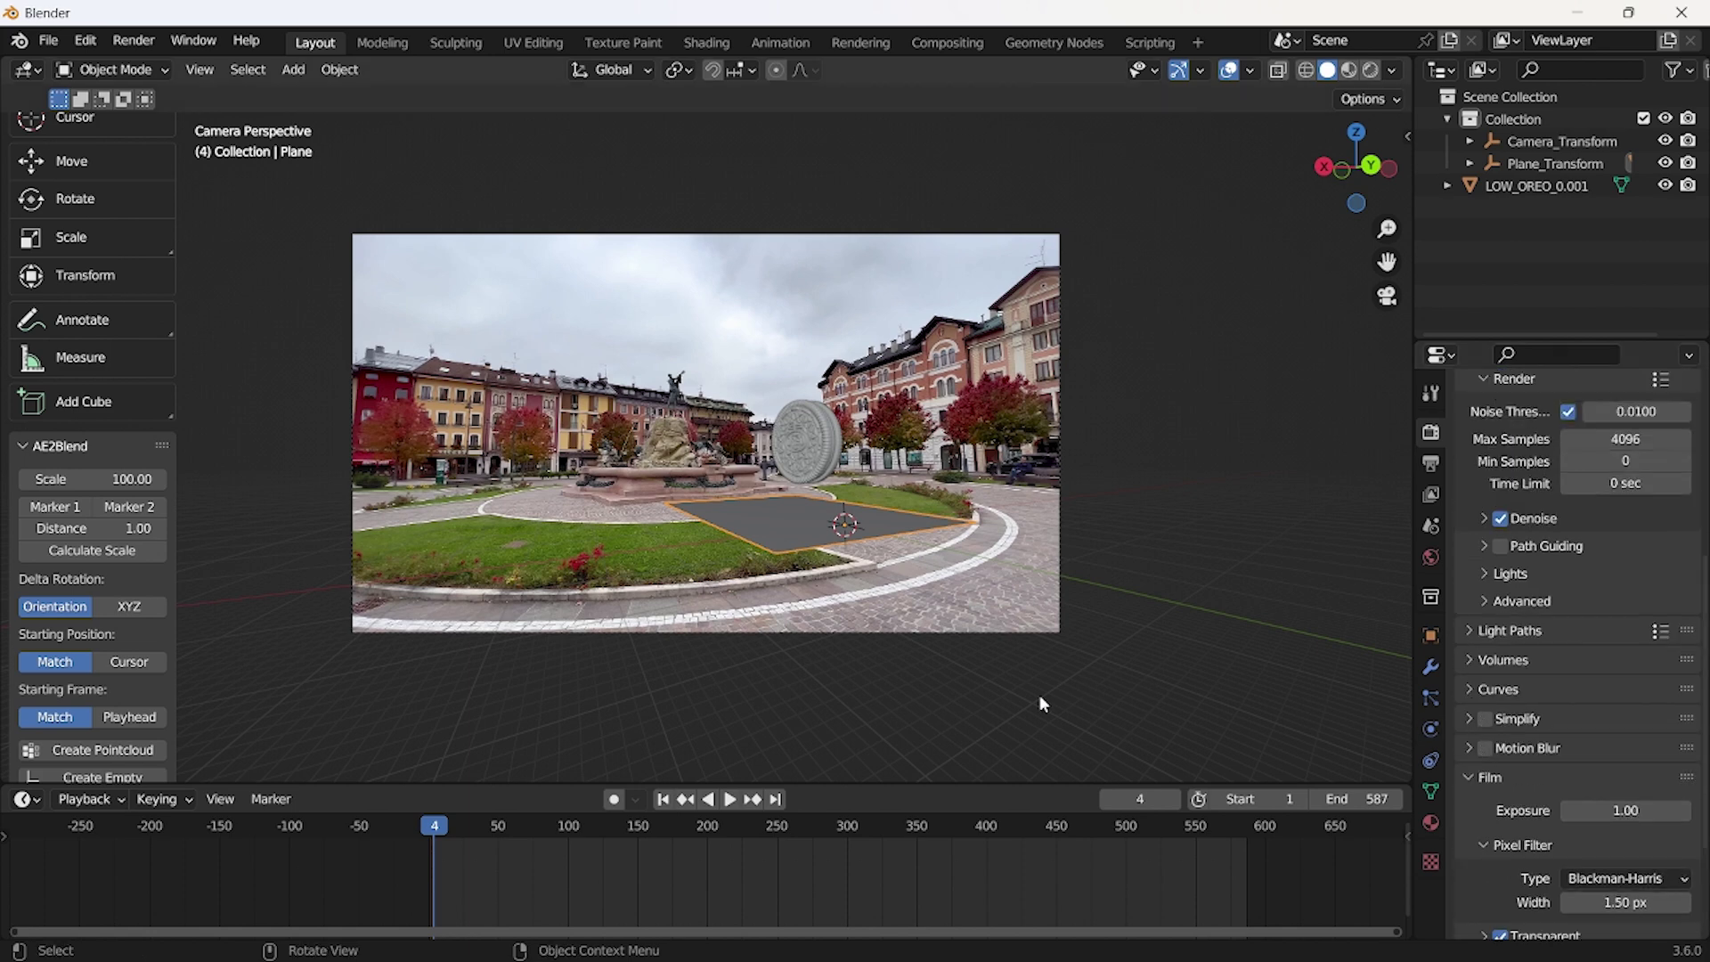
{"action": "scroll", "coordinate": [1039, 695], "scroll_direction": "up", "scroll_amount": 2}
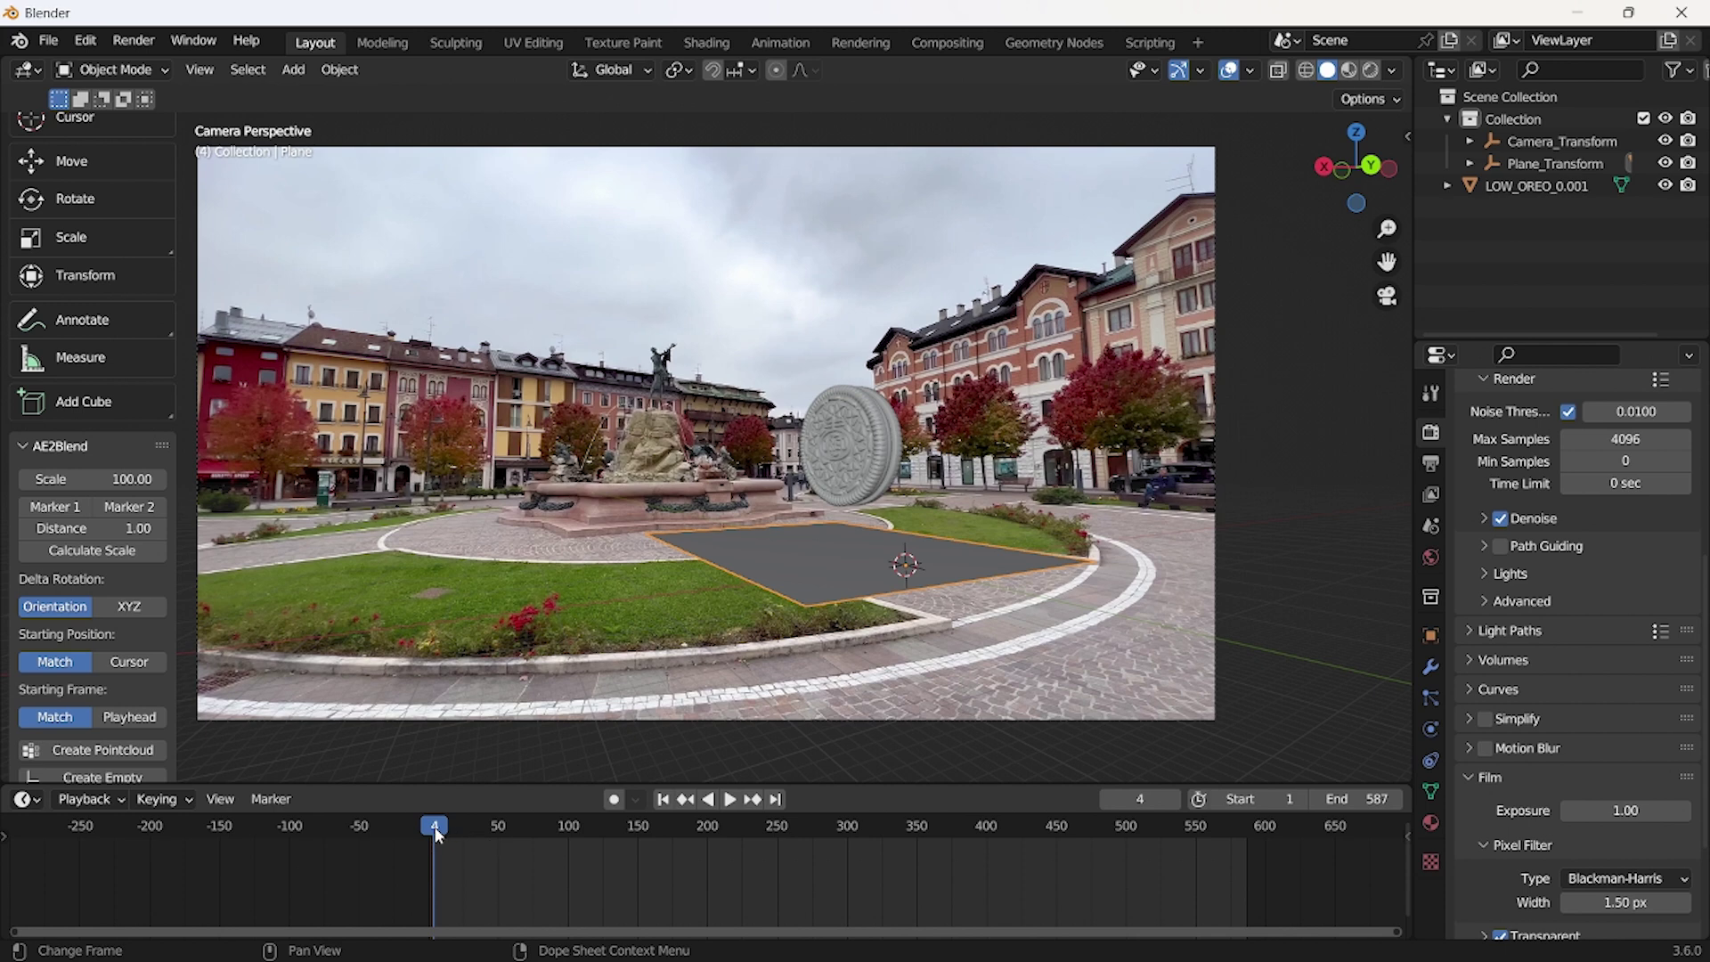
Select the Oreo model and keyframe its W, X, Y and Z rotation at frame 1.
{"action": "left_click_drag", "start_coordinate": [436, 829], "coordinate": [432, 829]}
{"action": "key", "text": "space"}
{"action": "key", "text": "space"}
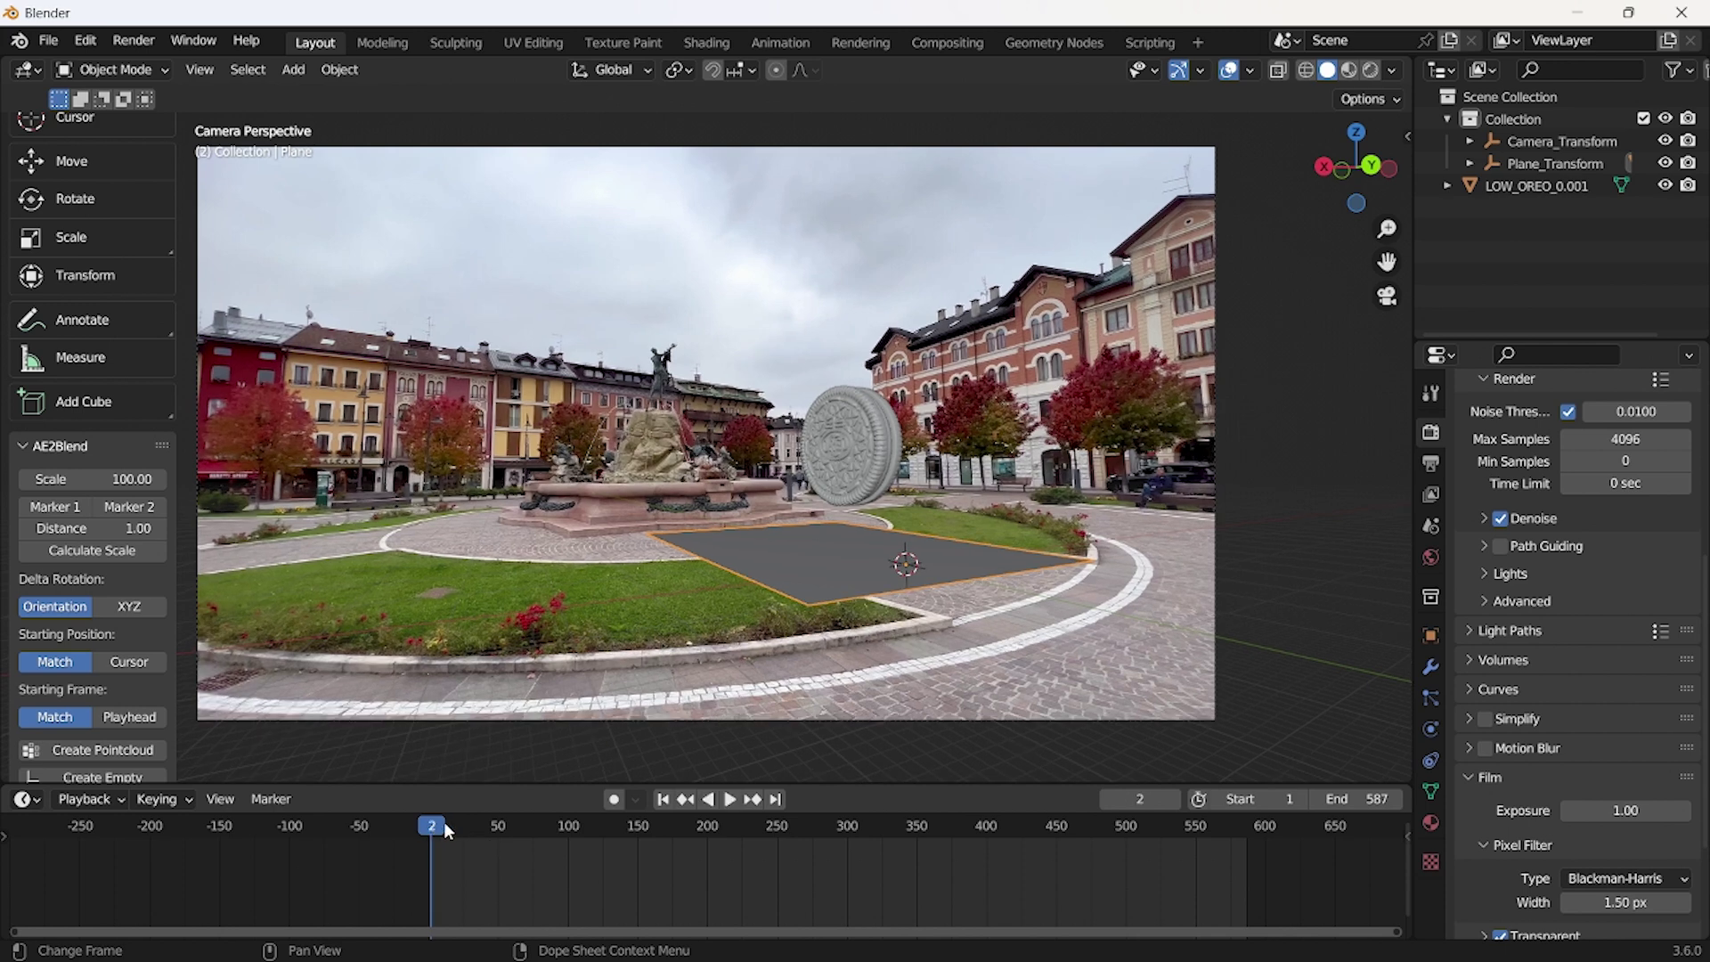
{"action": "left_click", "coordinate": [878, 473]}
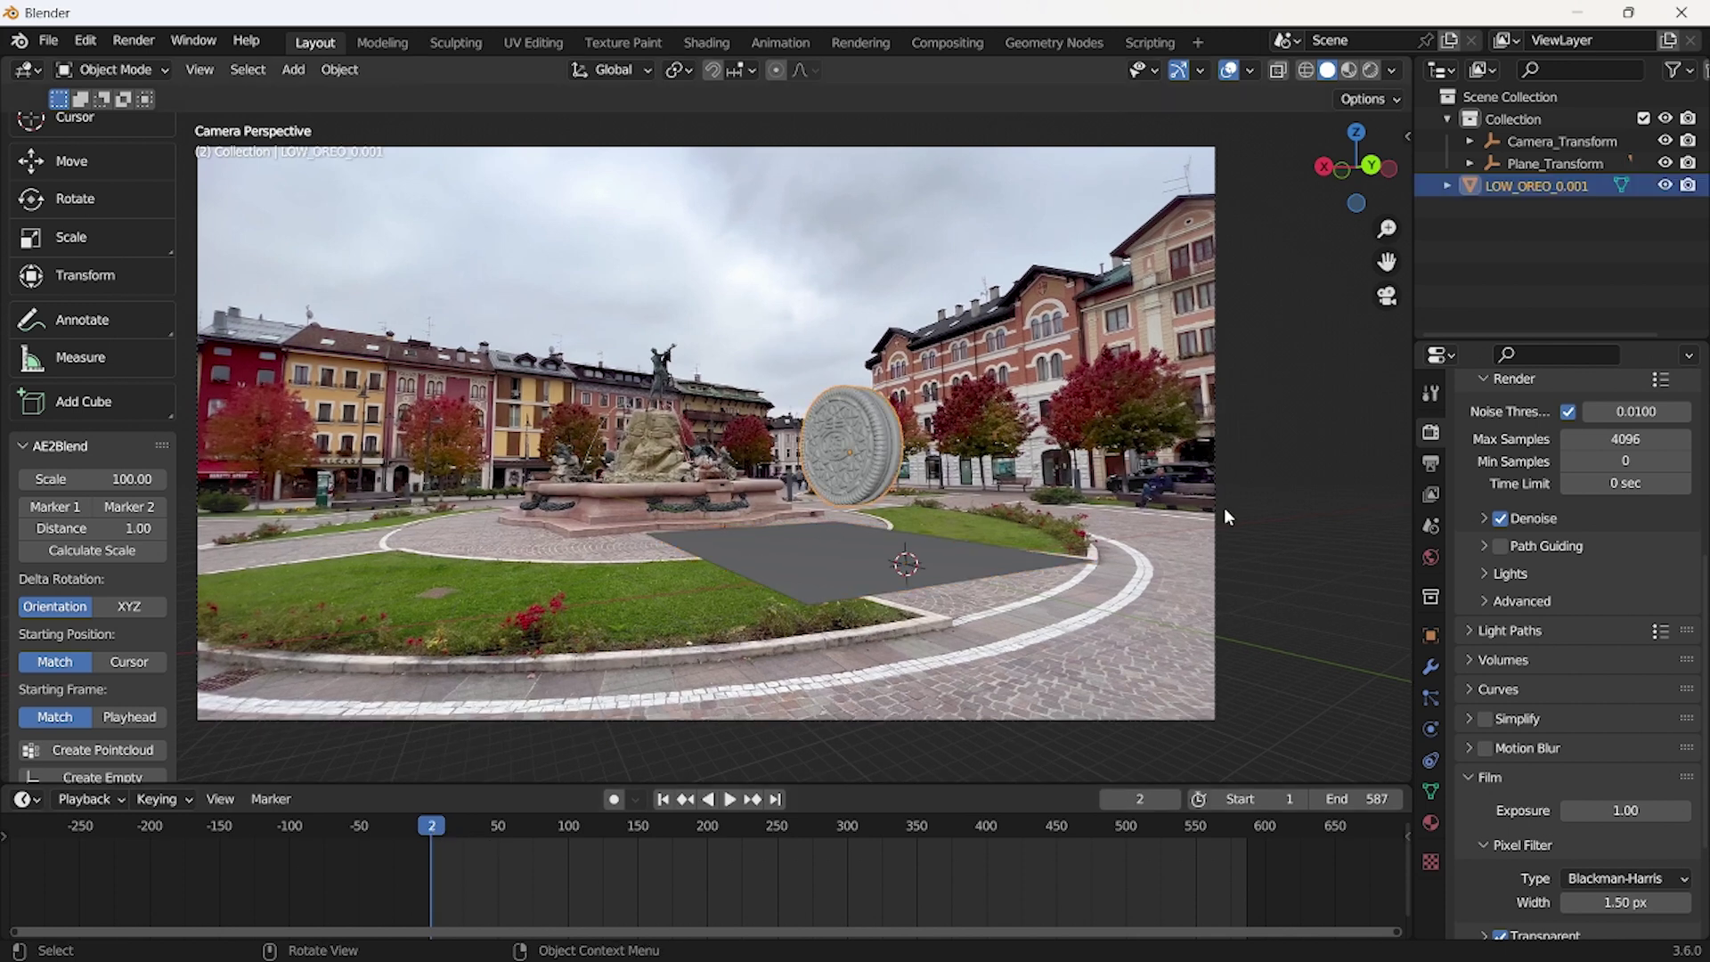
{"action": "left_click", "coordinate": [1432, 636]}
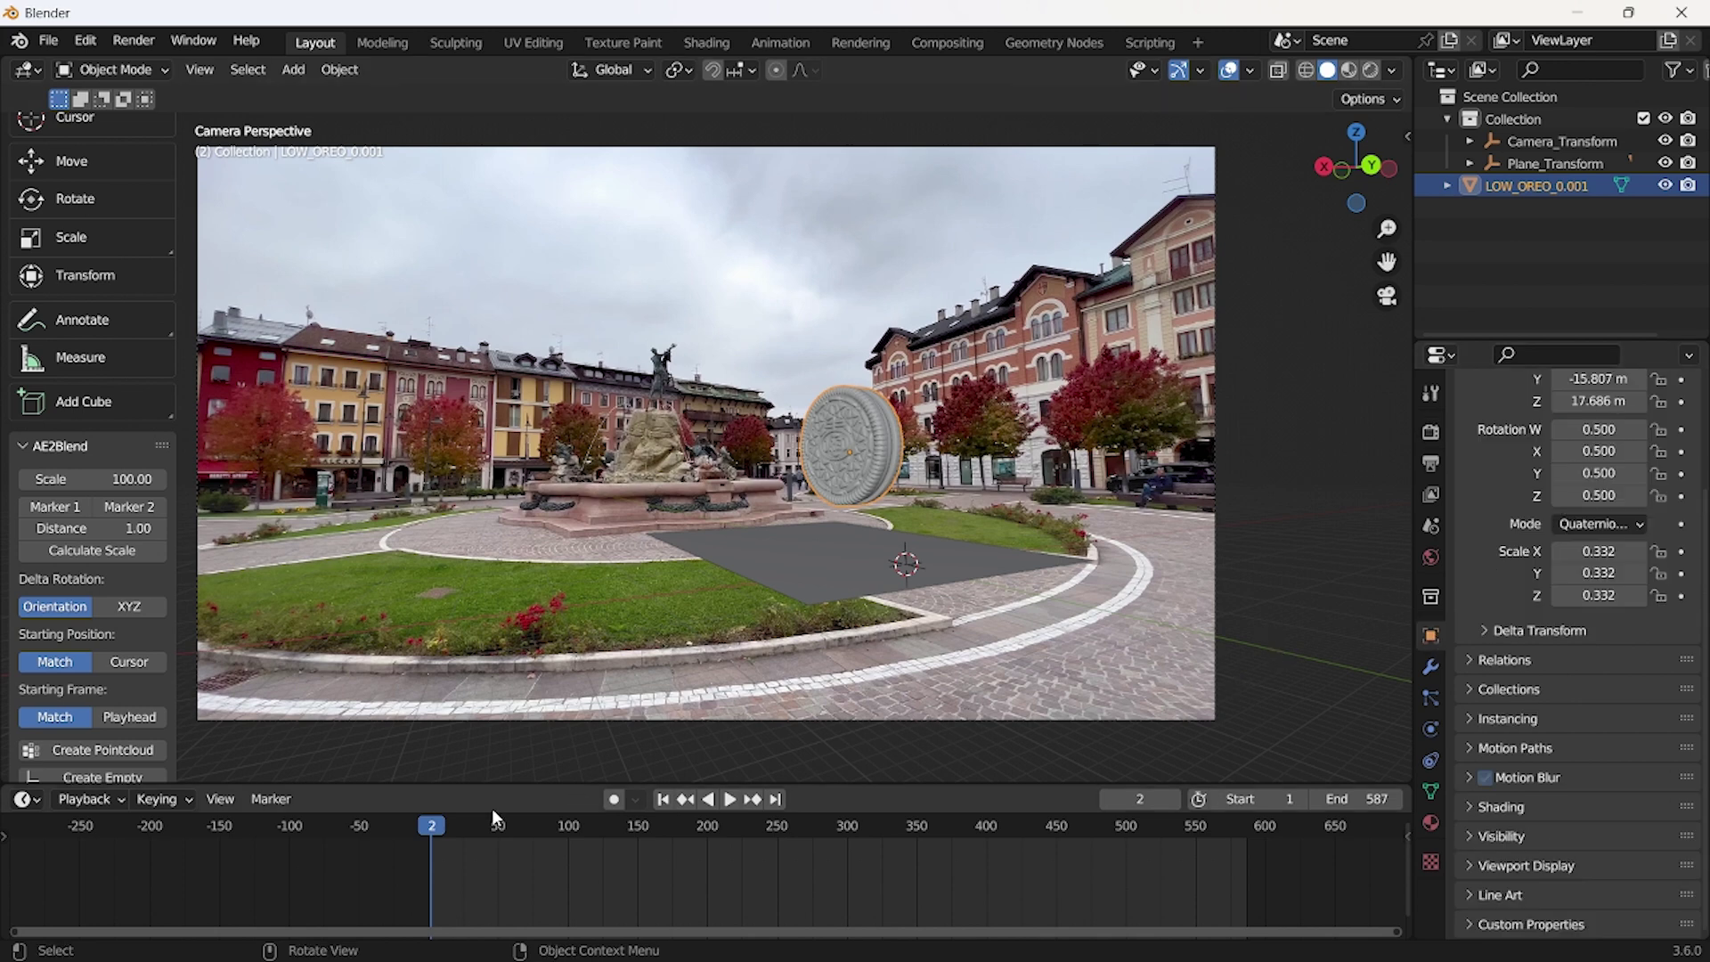
{"action": "left_click", "coordinate": [663, 799]}
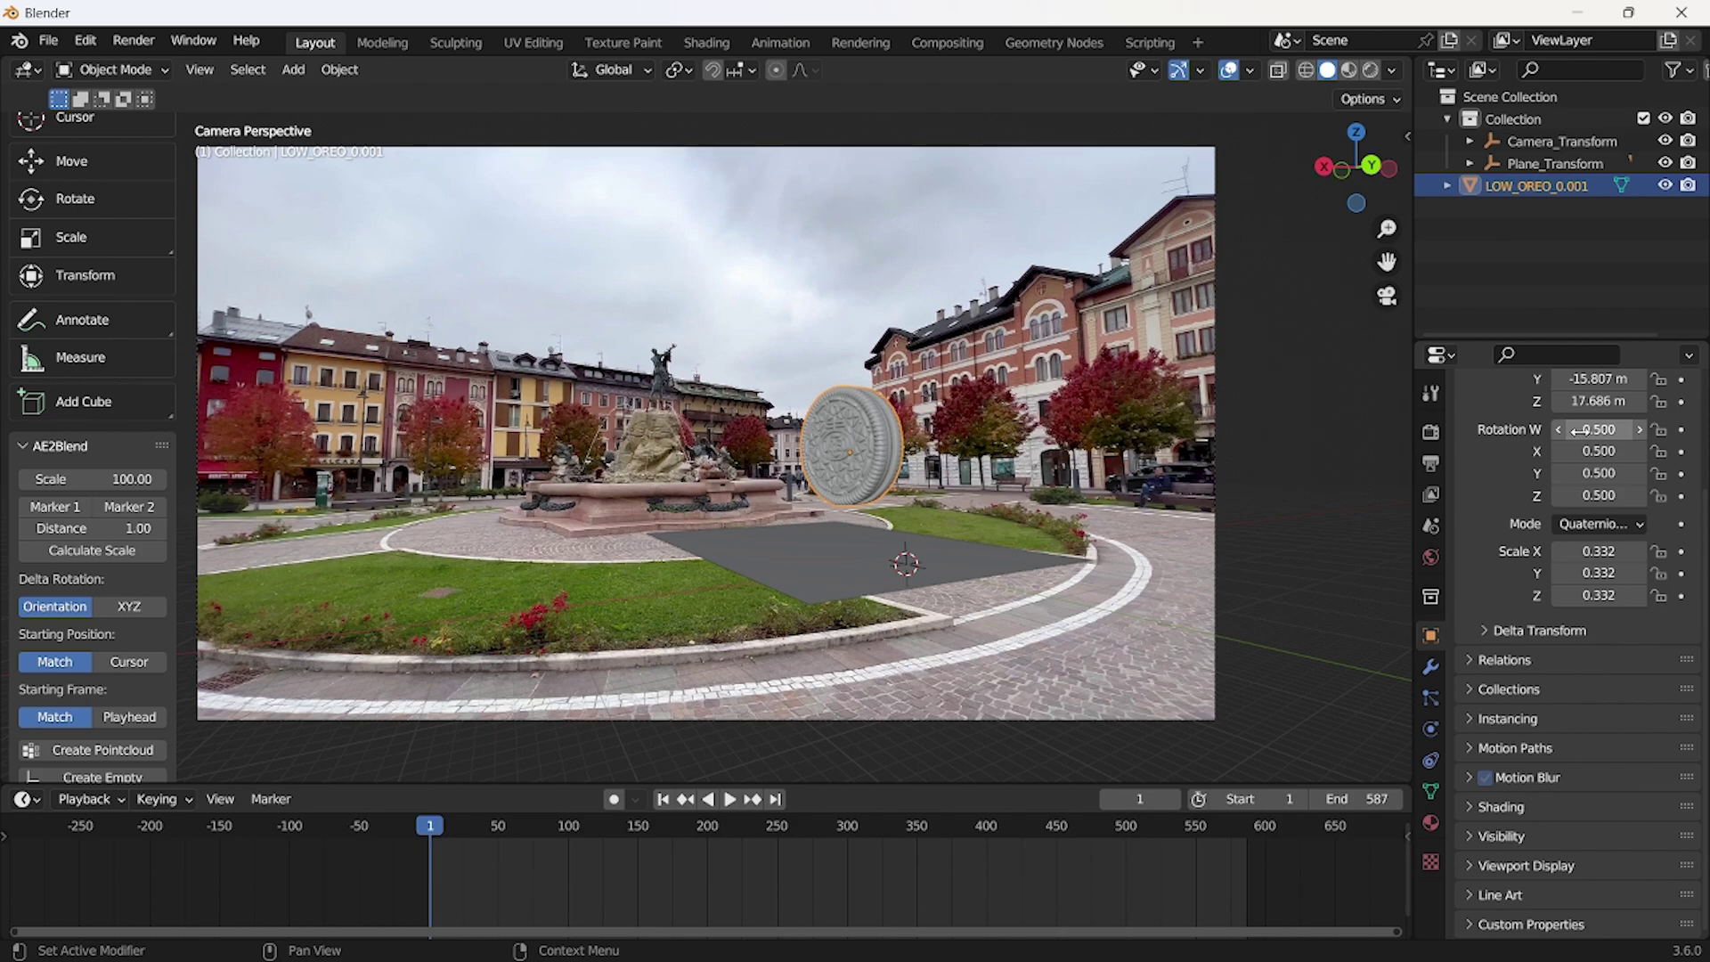
{"action": "left_click_drag", "start_coordinate": [1679, 430], "coordinate": [1679, 496]}
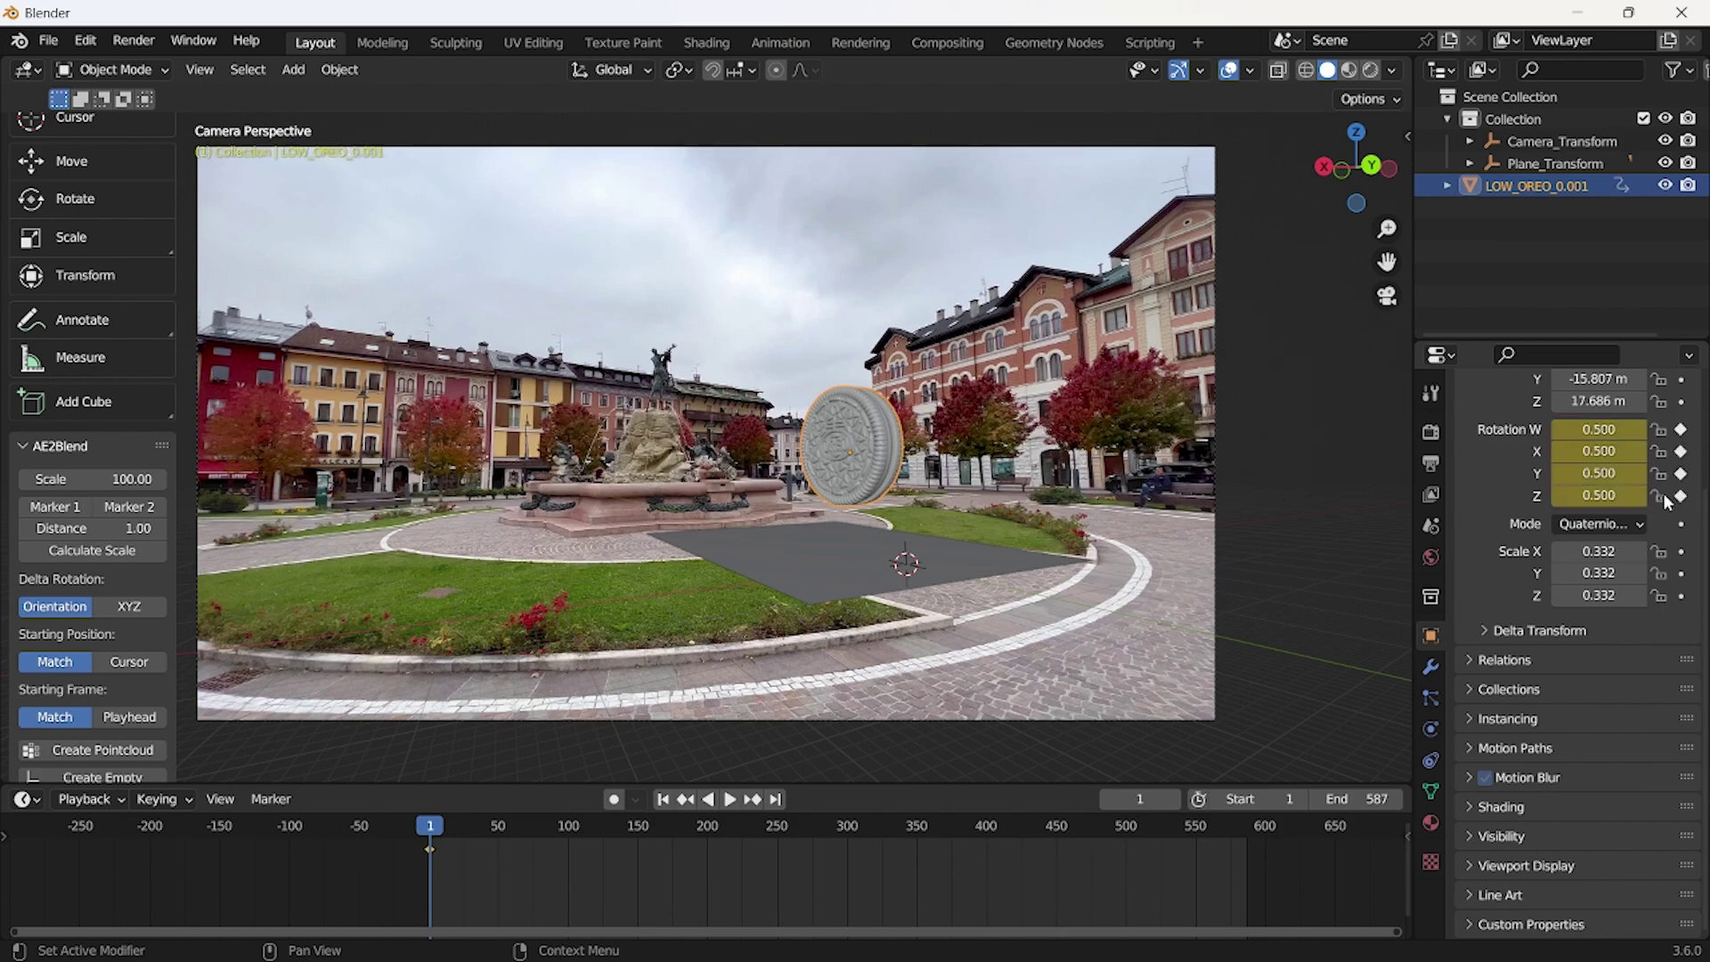
At frame 587, rotate the Oreo about 149 degrees around global Z and keyframe its rotation.
{"action": "left_click_drag", "start_coordinate": [439, 826], "coordinate": [1249, 821]}
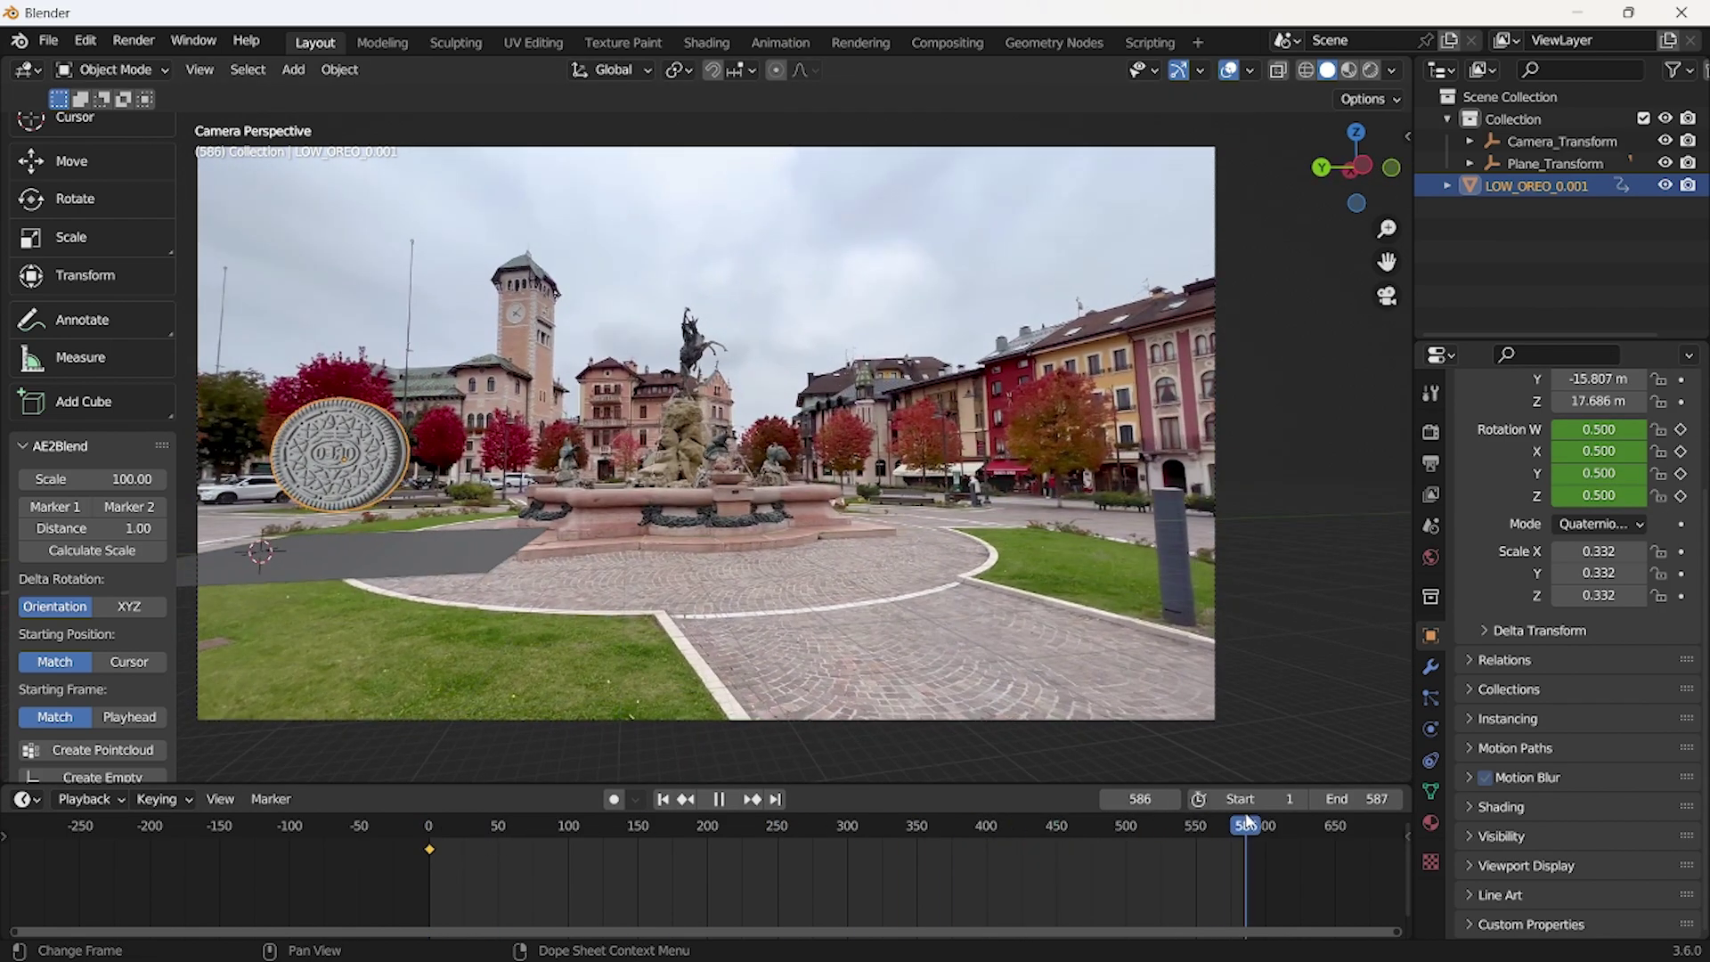
{"action": "left_click", "coordinate": [771, 804]}
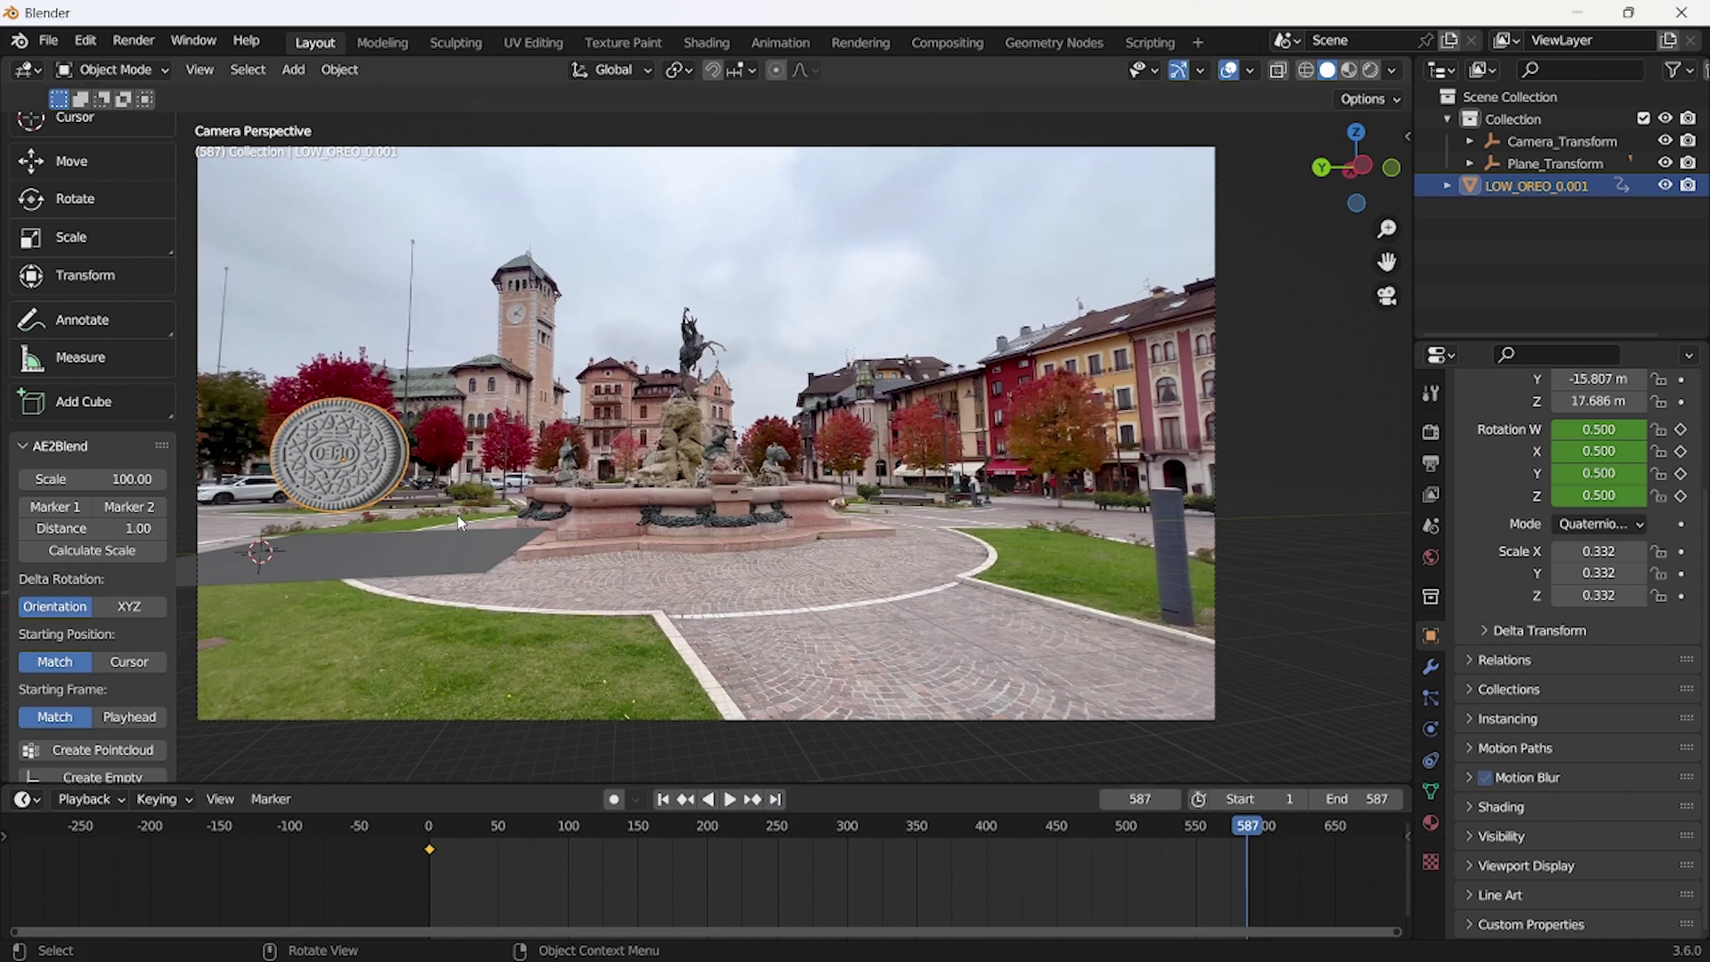
{"action": "key", "text": "r"}
{"action": "key", "text": "z"}
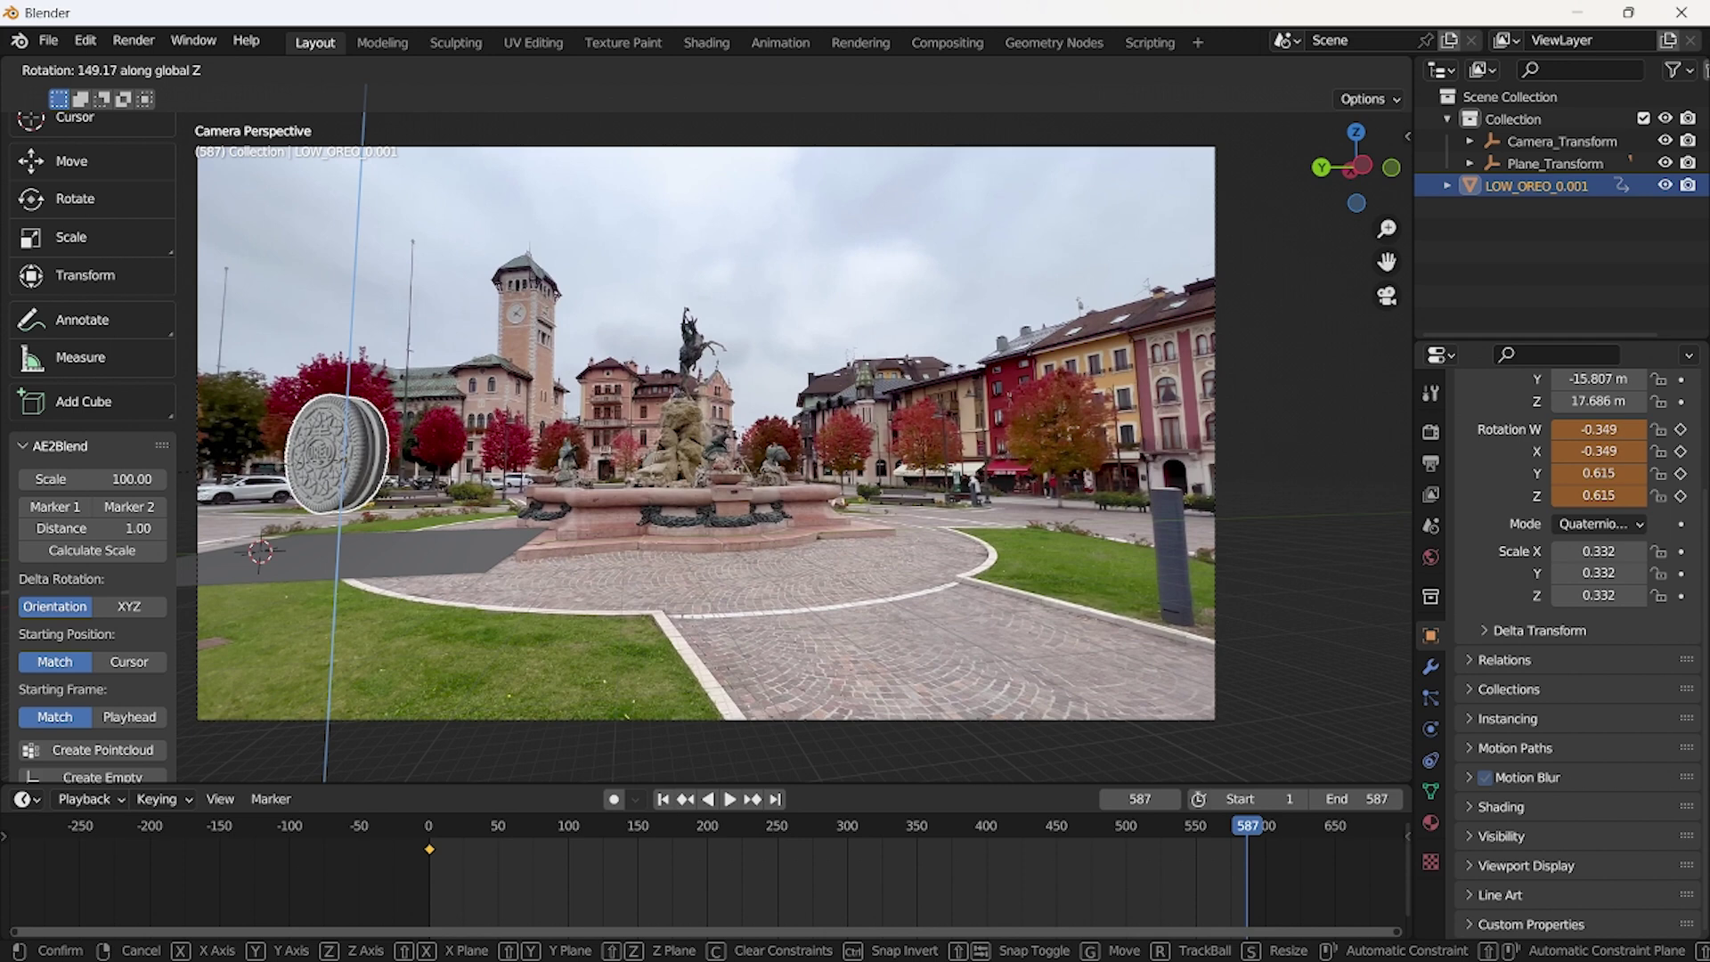
{"action": "left_click", "coordinate": [27, 490]}
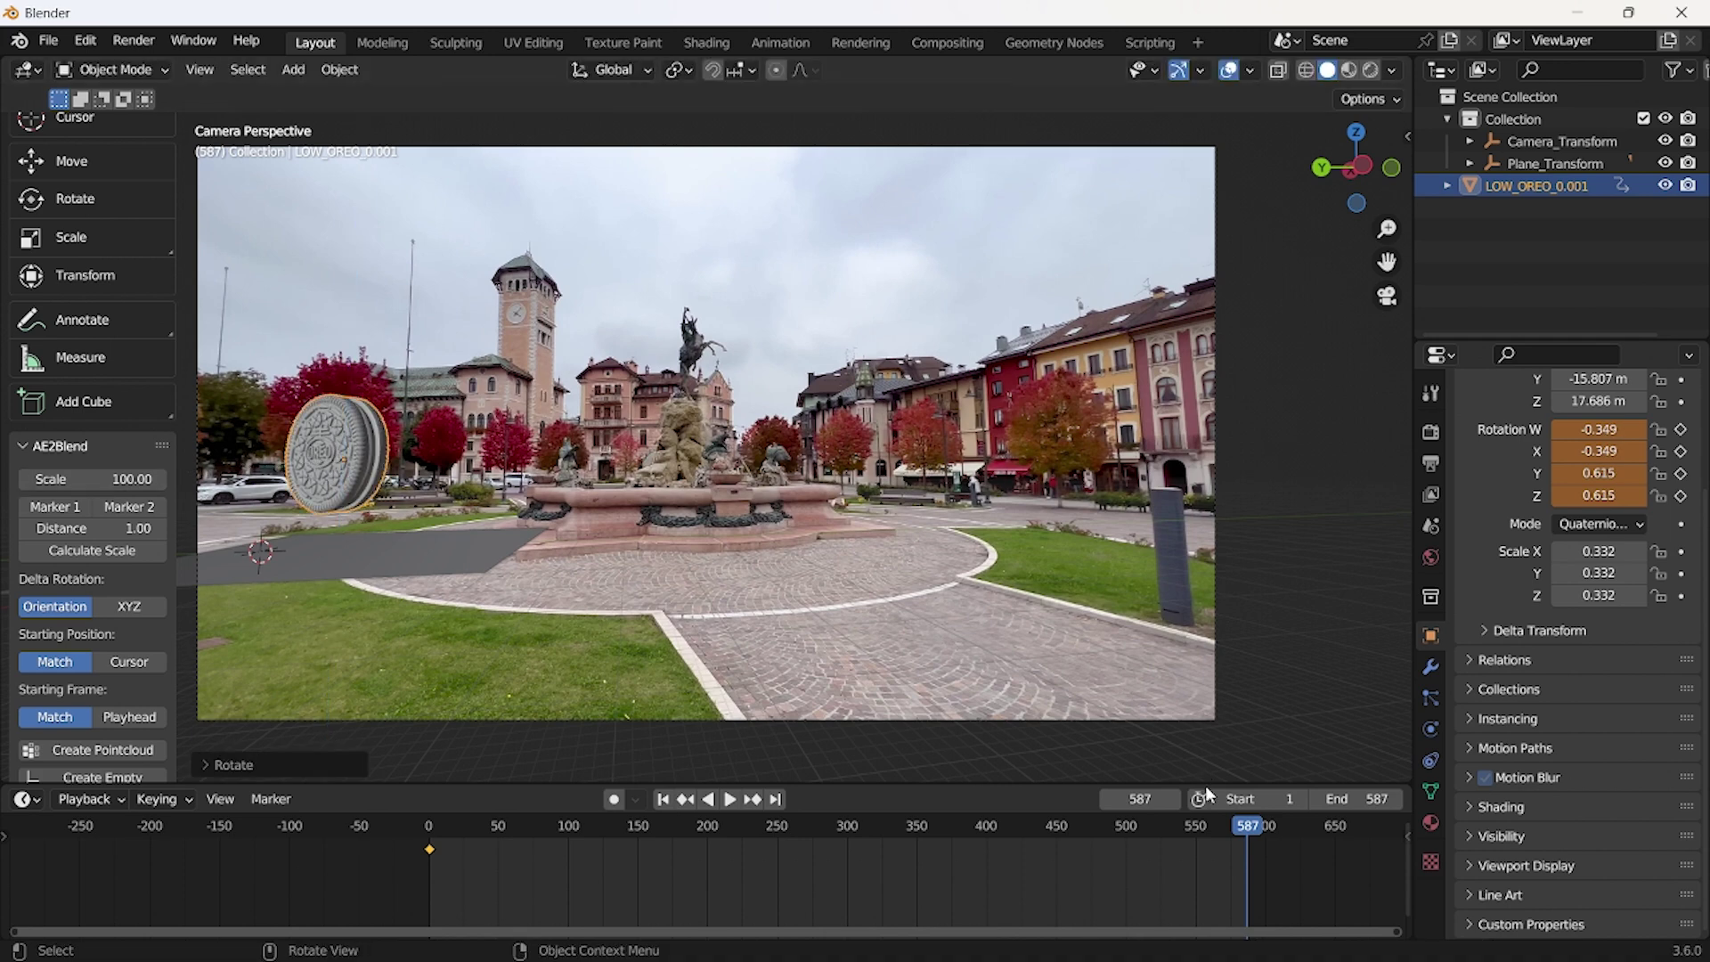
{"action": "left_click", "coordinate": [1682, 431]}
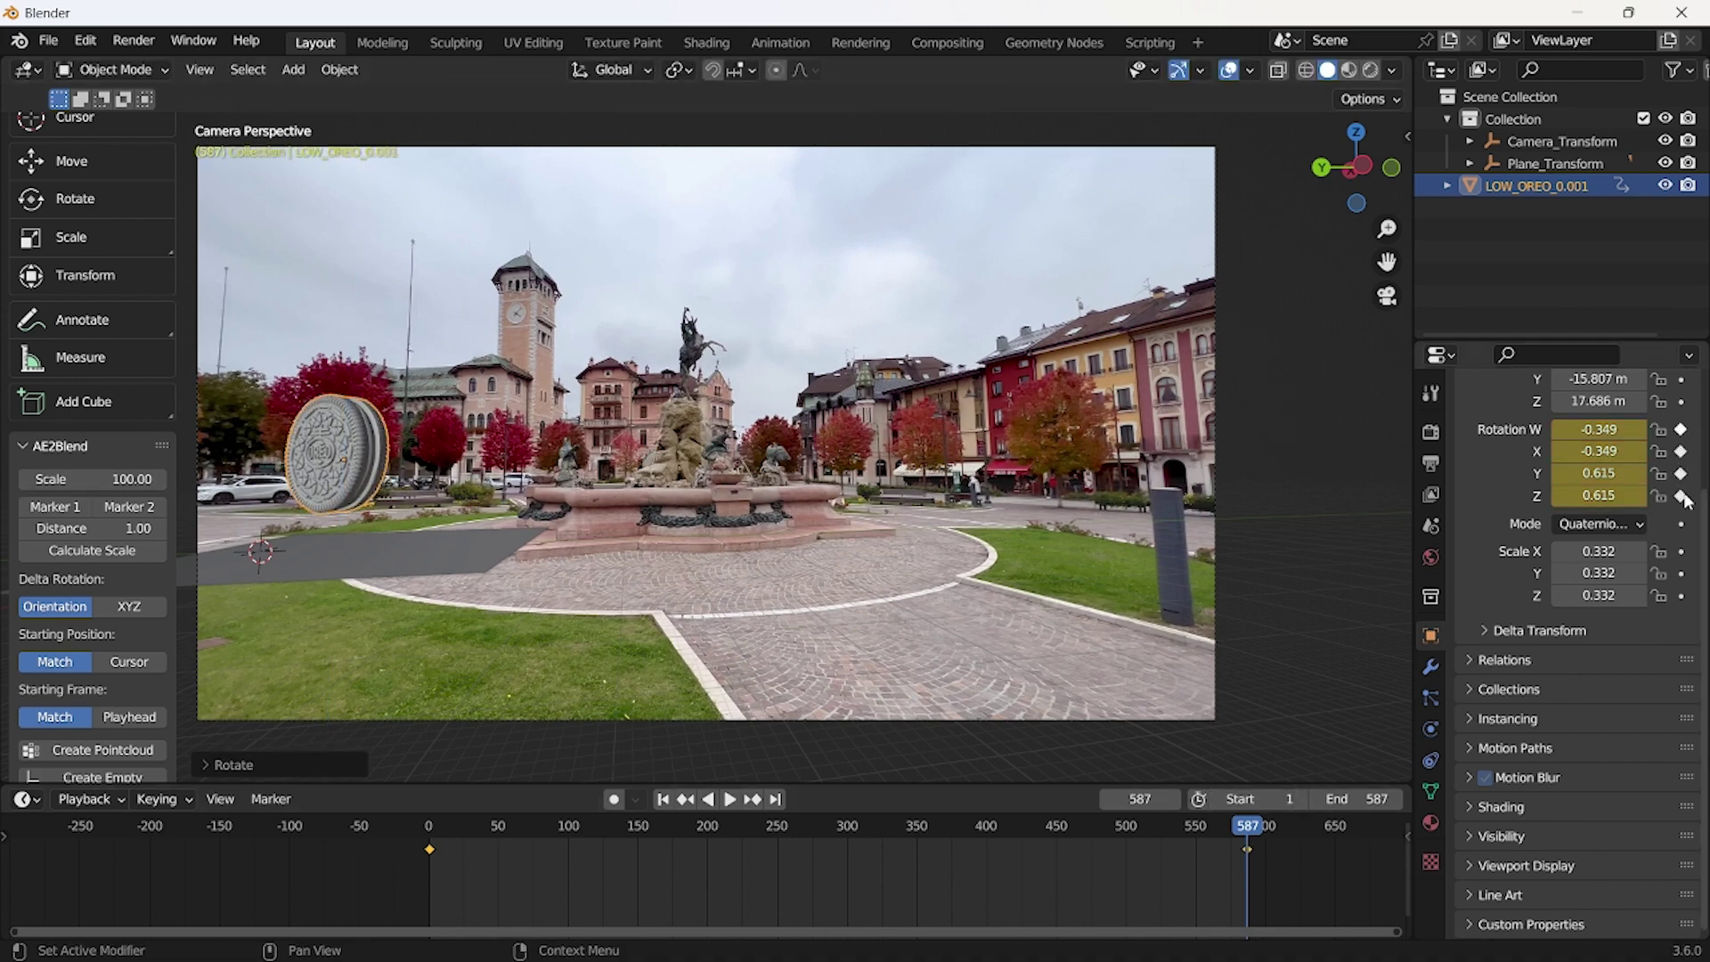
Play back the Oreo's rotation animation from frame 1.
{"action": "left_click_drag", "start_coordinate": [1248, 833], "coordinate": [433, 770]}
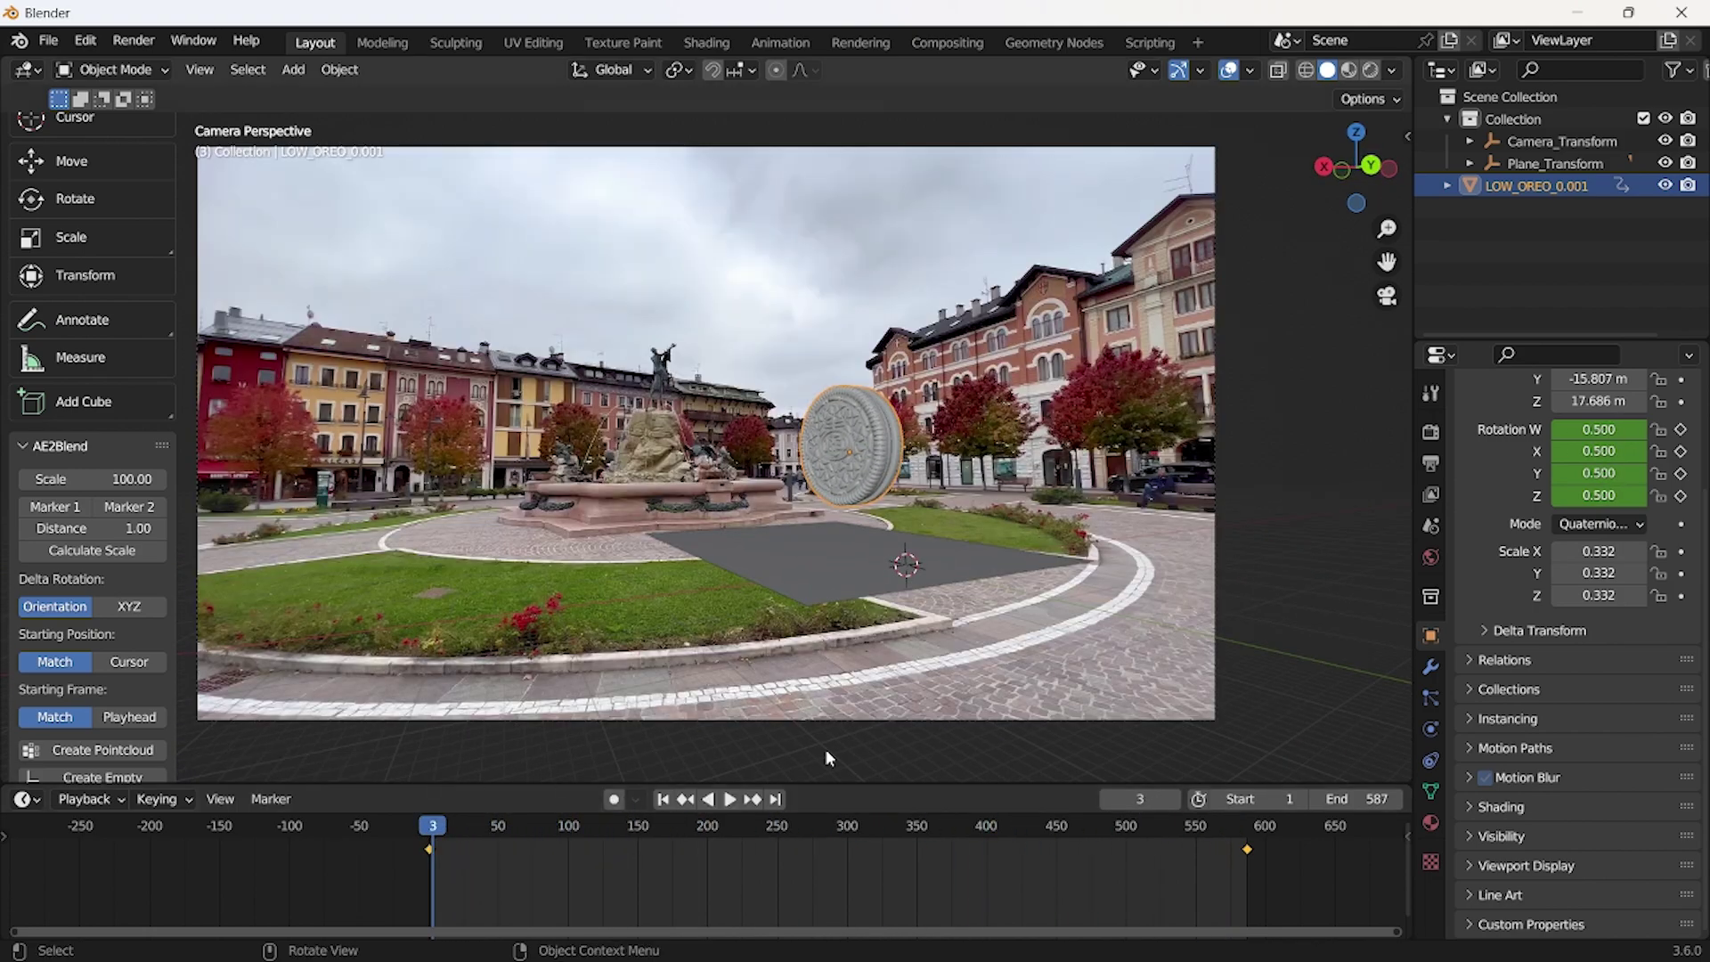
{"action": "left_click", "coordinate": [664, 800]}
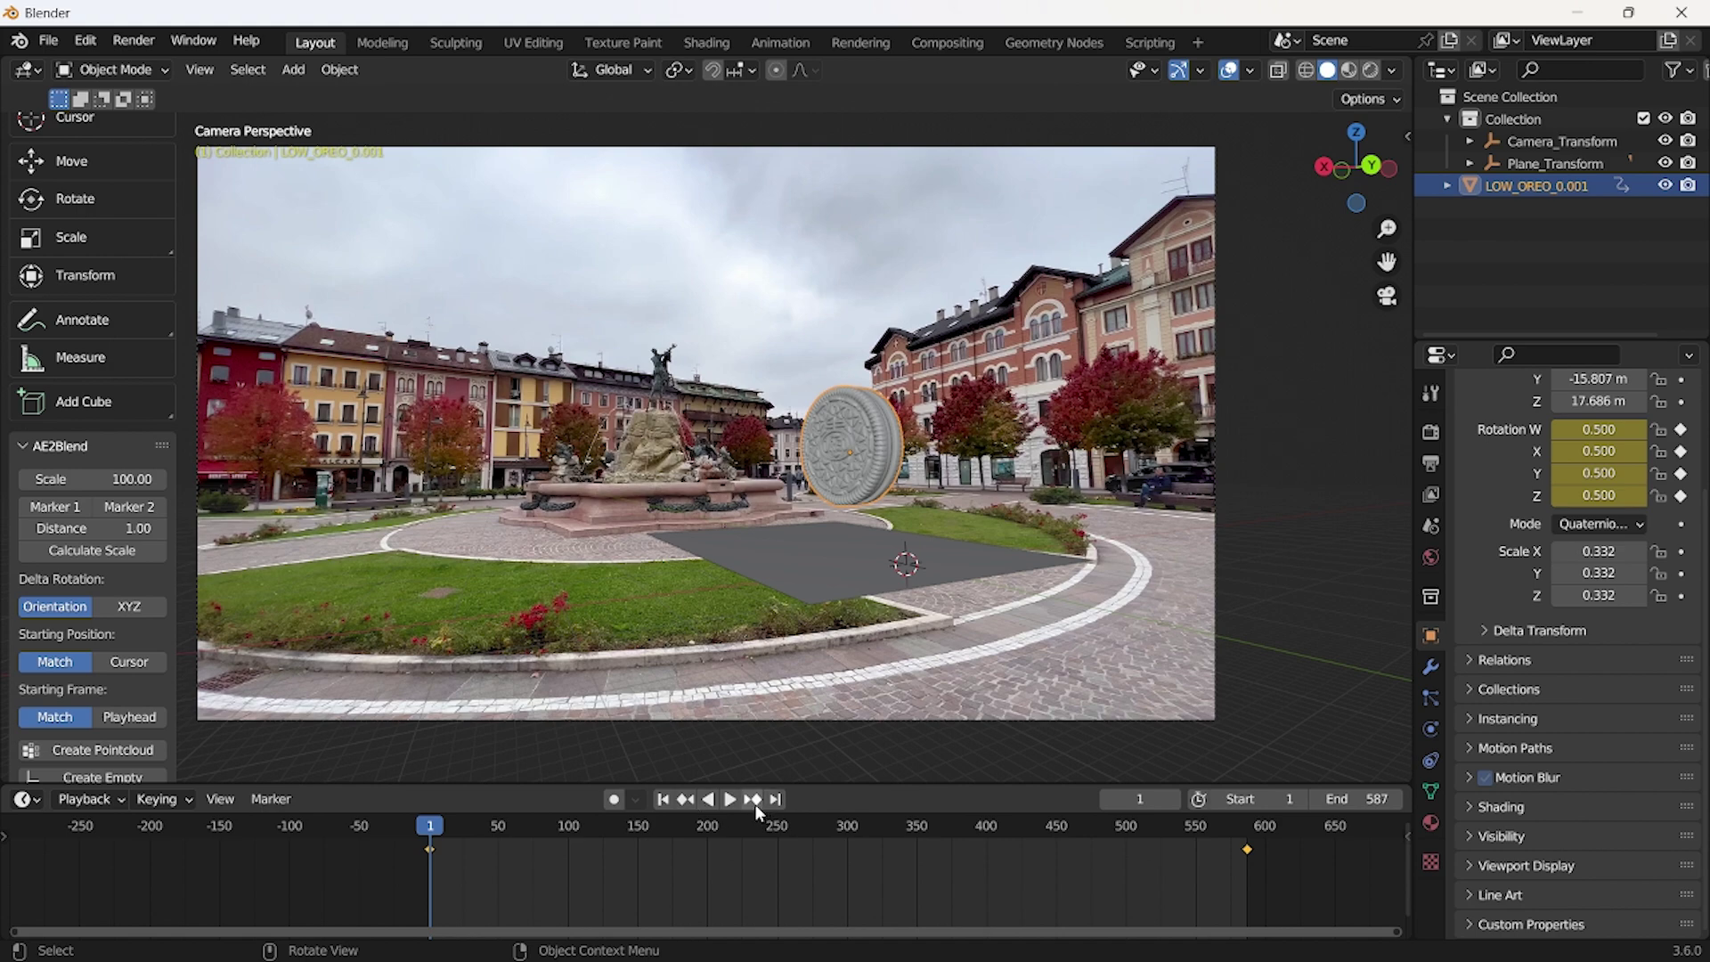
{"action": "left_click", "coordinate": [730, 799]}
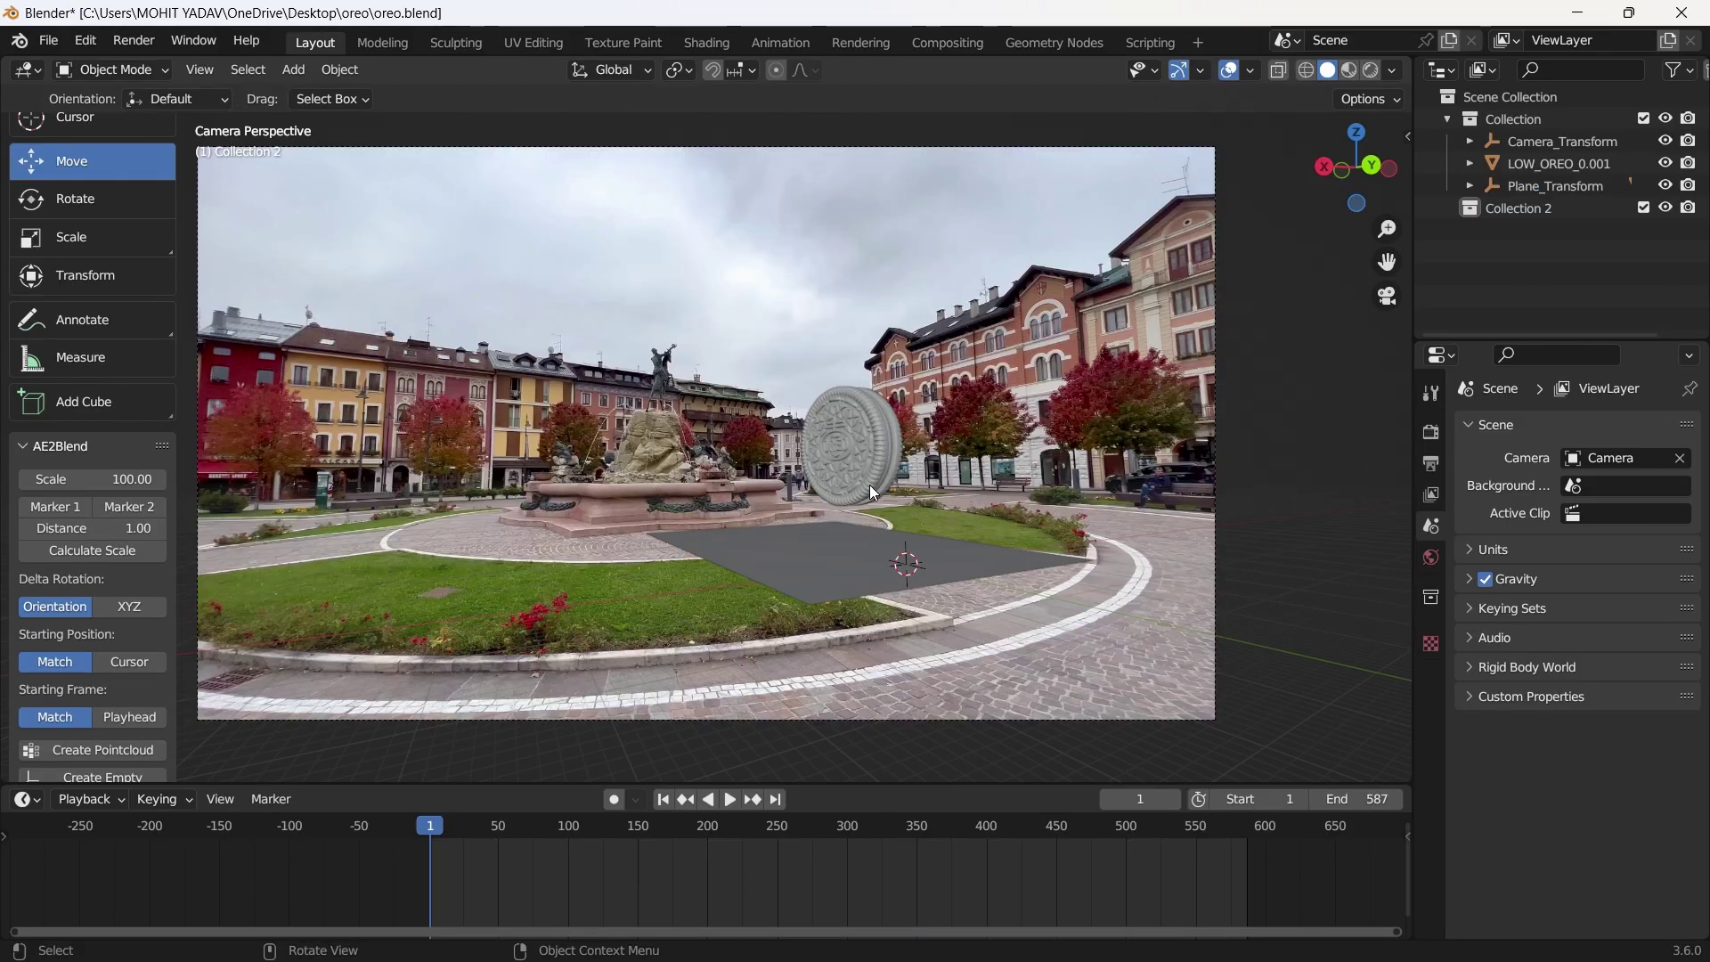
Add a UV sphere mesh to Collection 2.
{"action": "left_click", "coordinate": [296, 71]}
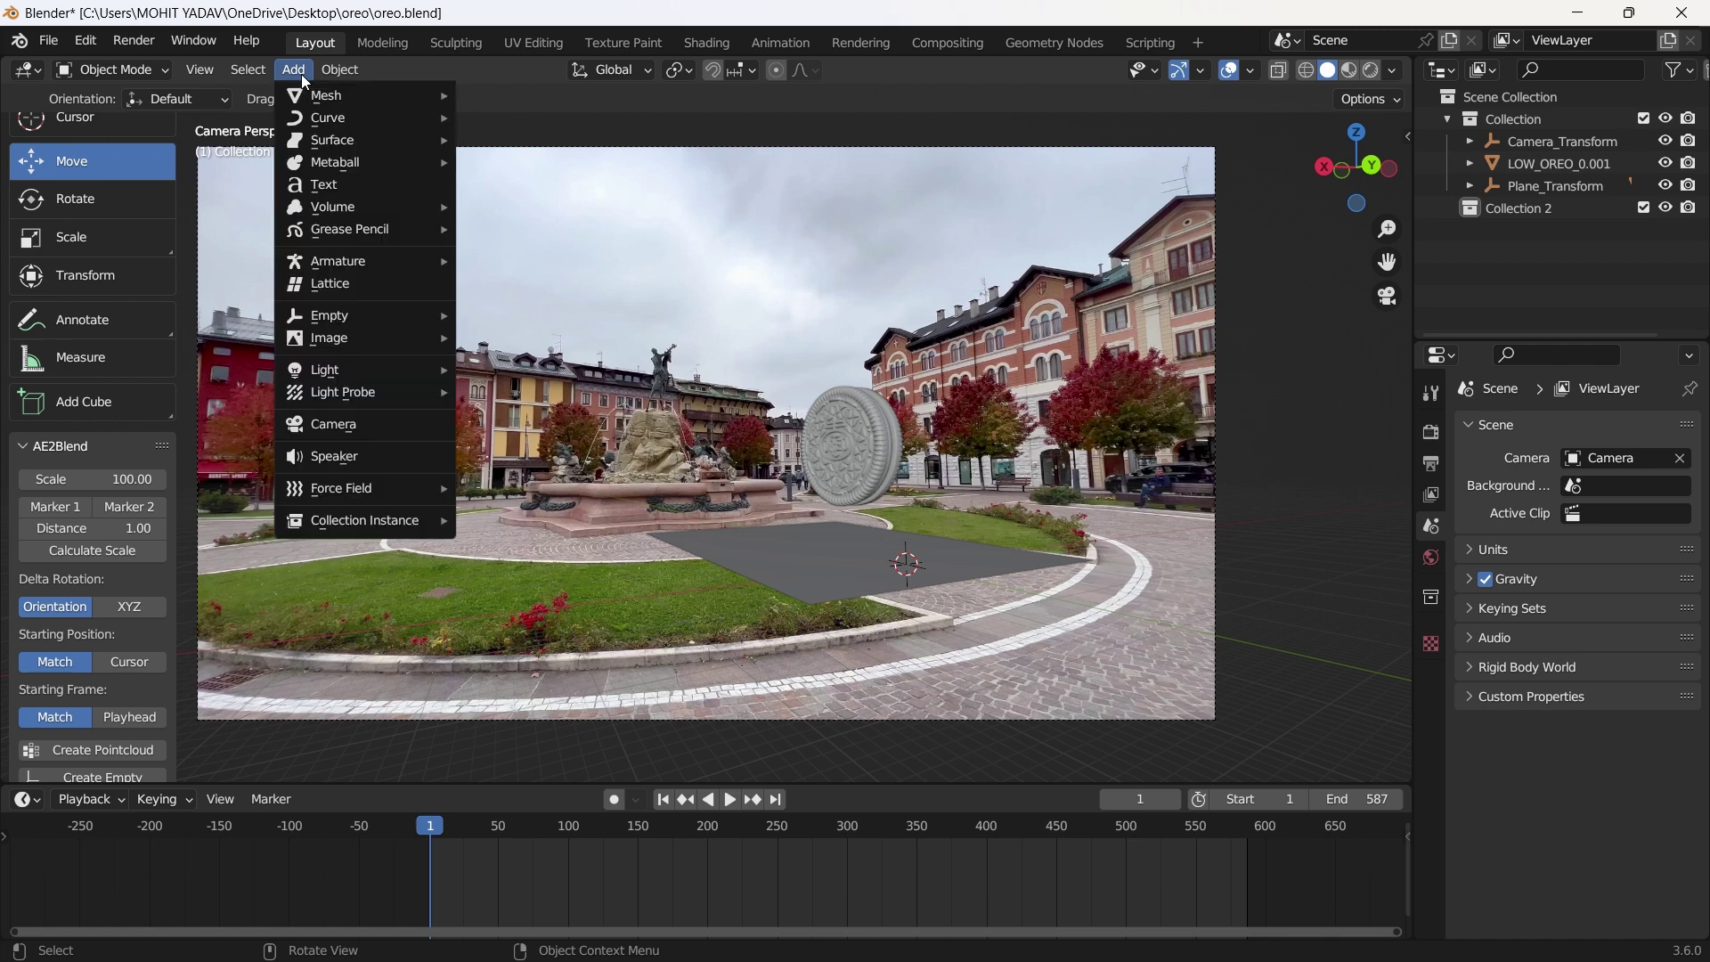
{"action": "mouse_move", "coordinate": [387, 94]}
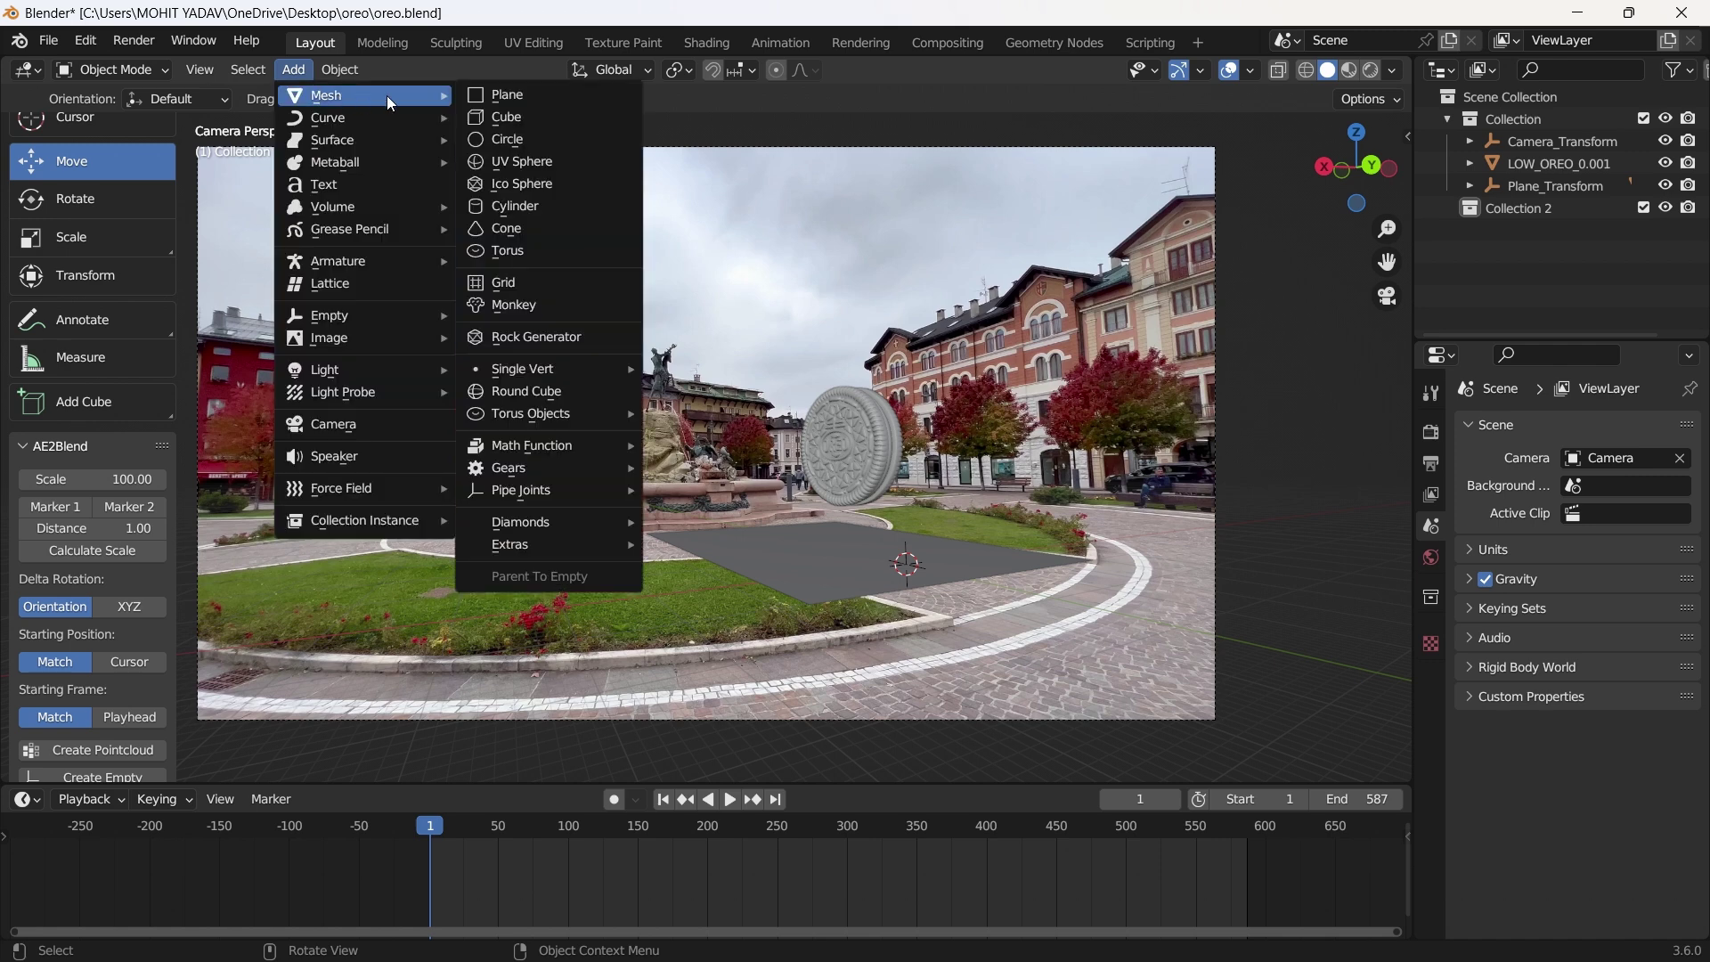
{"action": "left_click", "coordinate": [522, 164]}
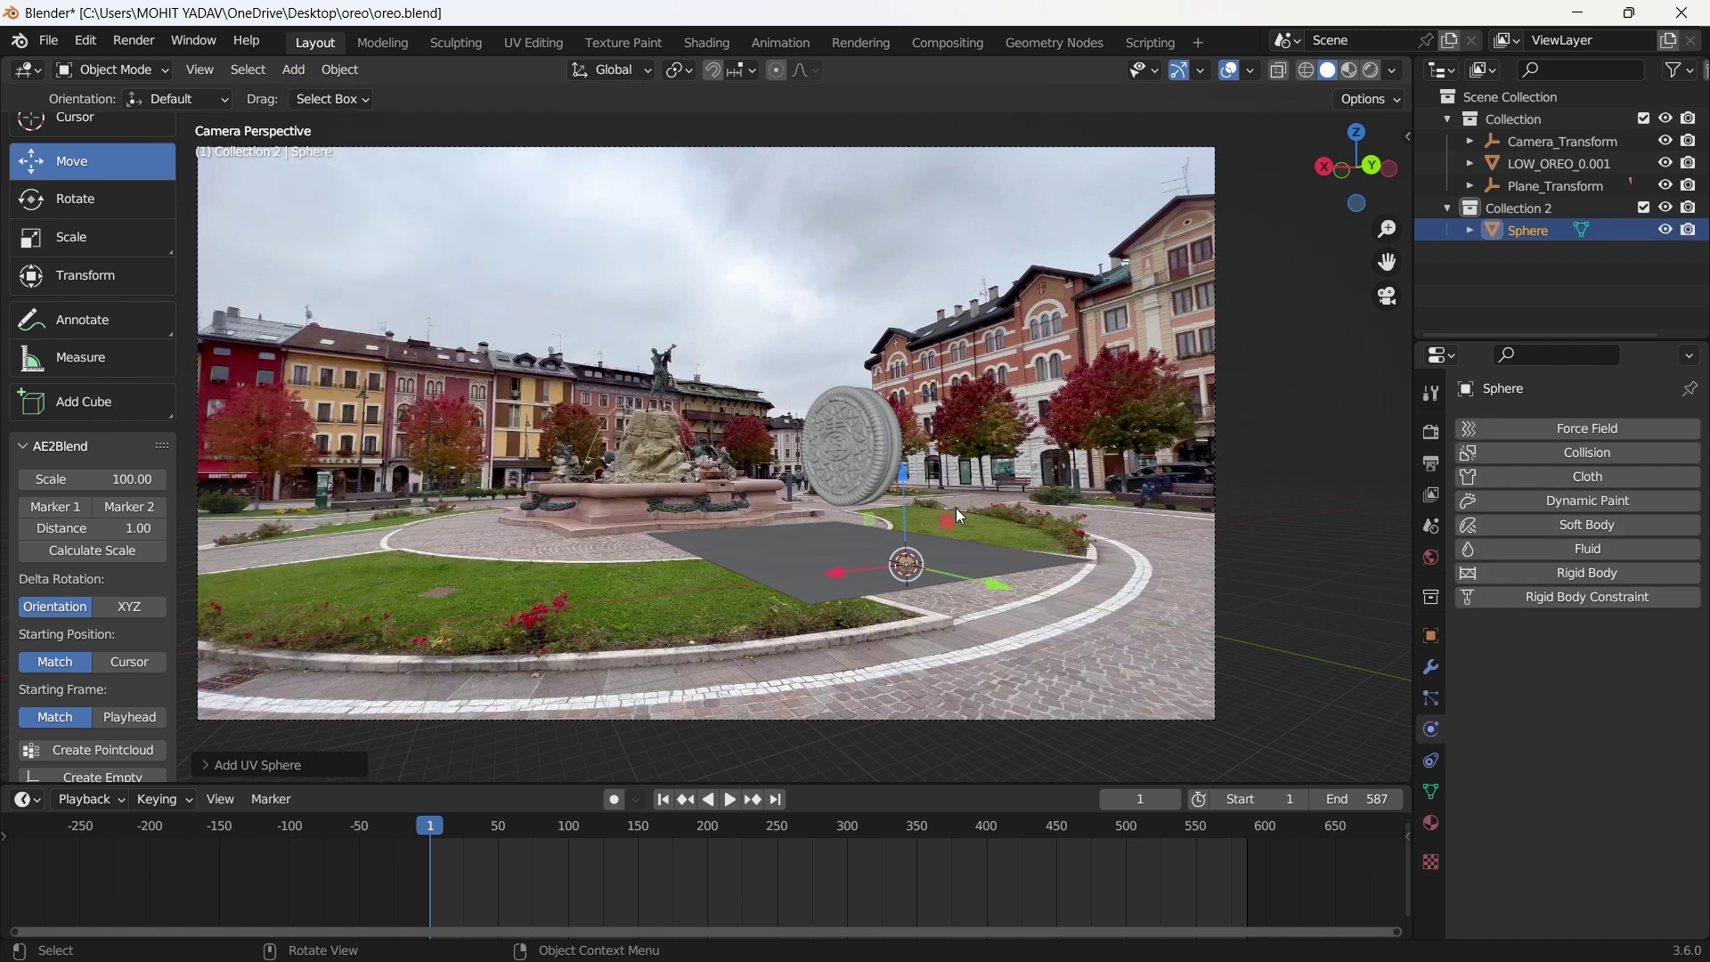
In top view, centre the sphere on the Oreo along Y and X and scale it up by about 1.78.
{"action": "key", "text": "KP_7"}
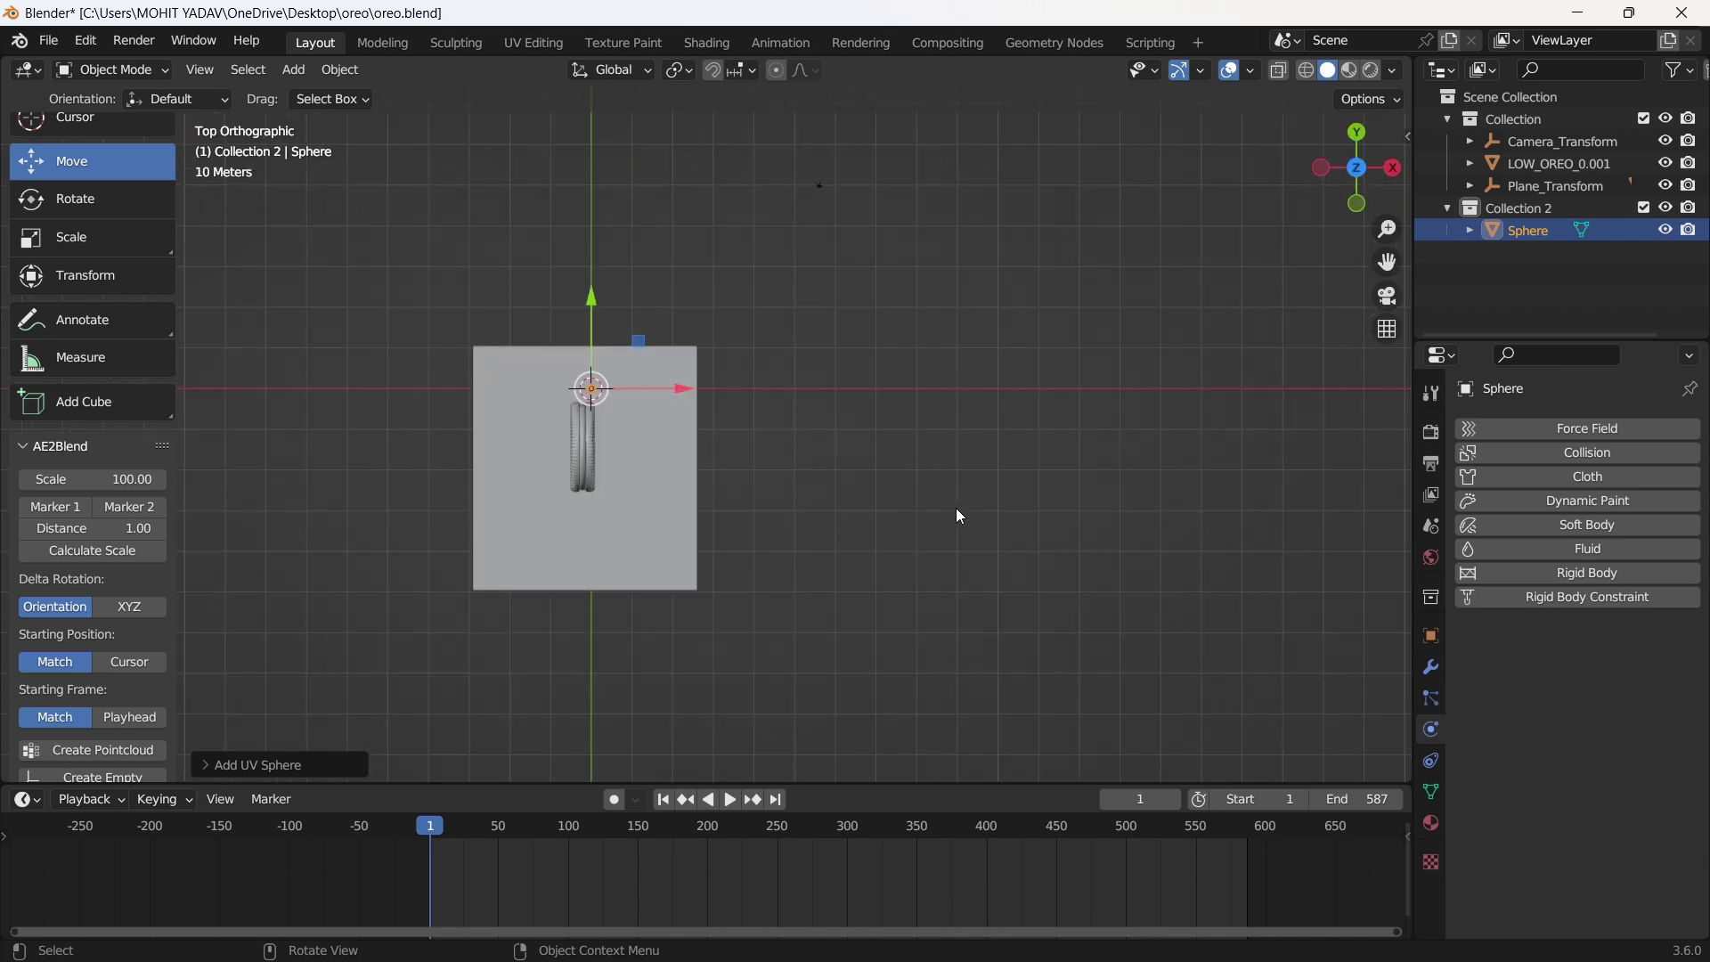
{"action": "scroll", "coordinate": [572, 392], "scroll_direction": "up", "scroll_amount": 3}
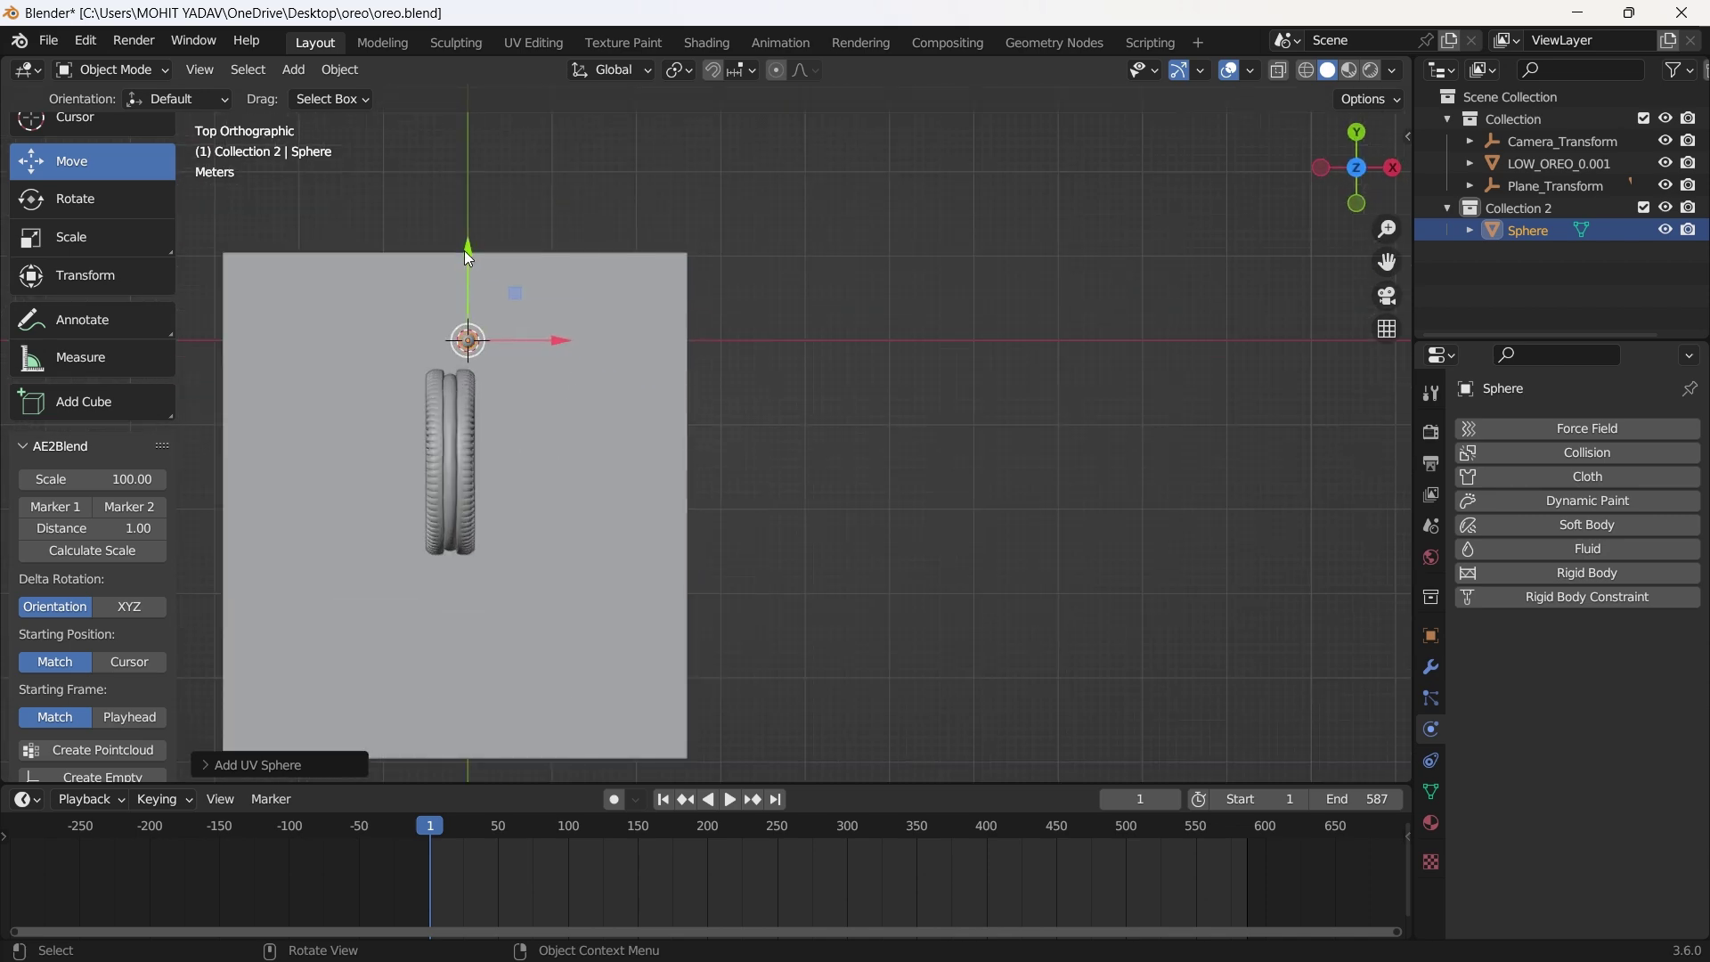
{"action": "left_click_drag", "start_coordinate": [465, 250], "coordinate": [468, 367]}
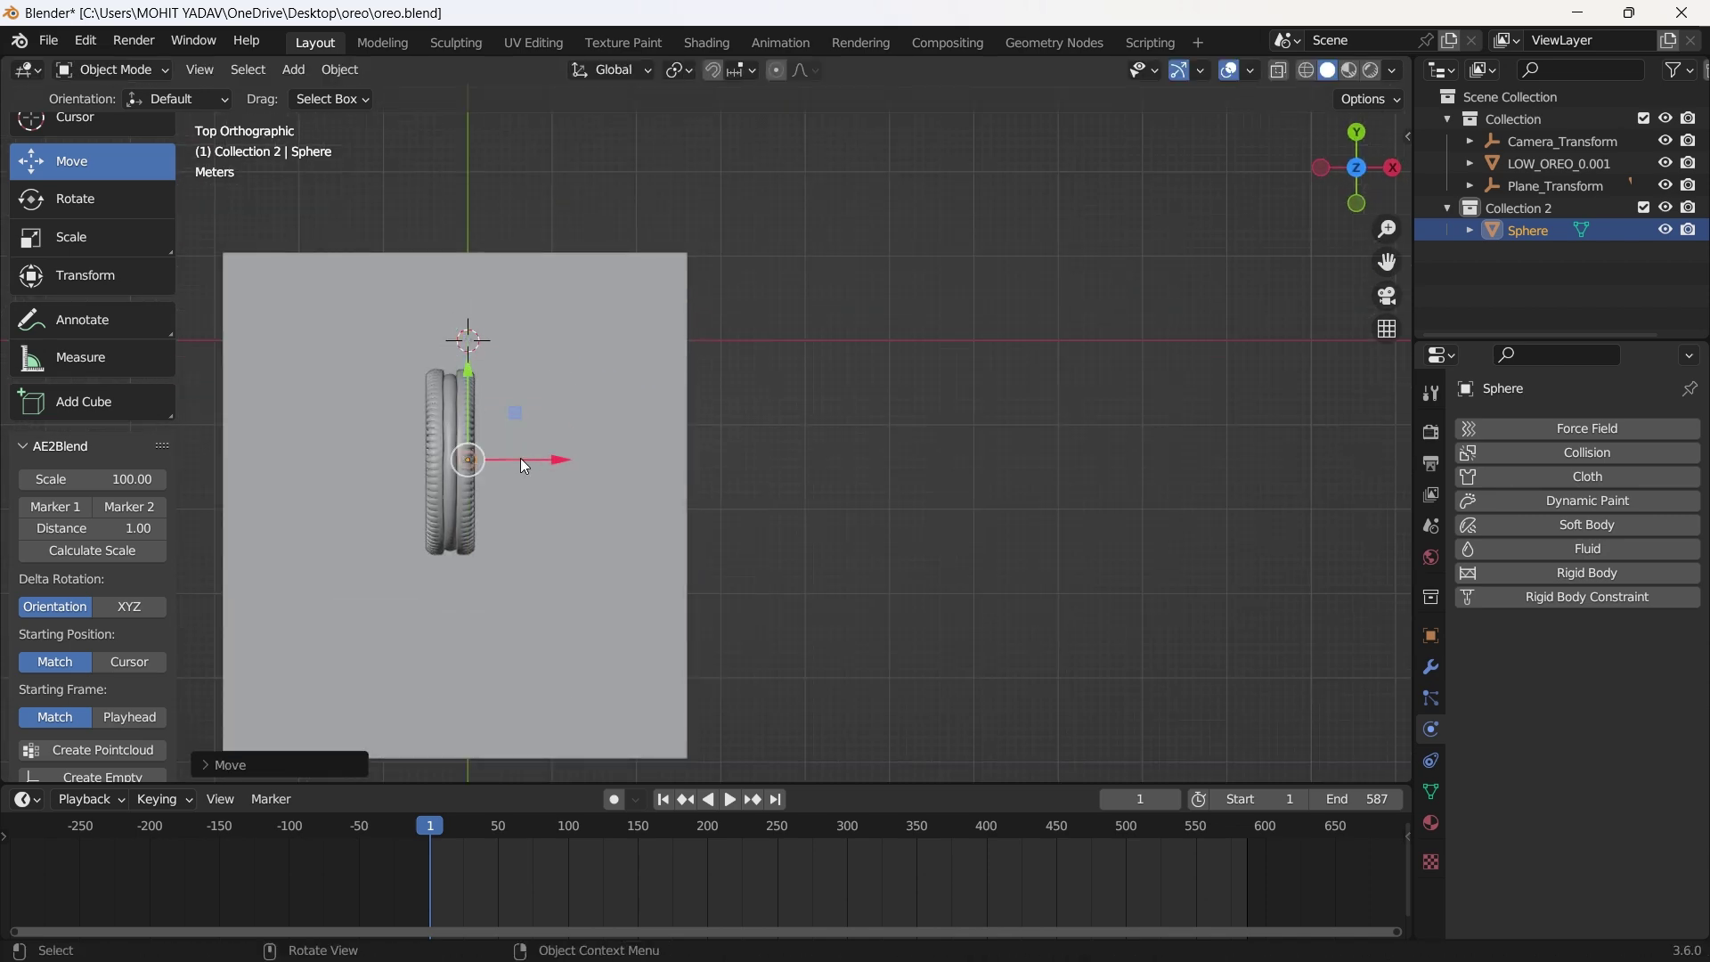
{"action": "left_click_drag", "start_coordinate": [520, 458], "coordinate": [493, 465]}
{"action": "key", "text": "s"}
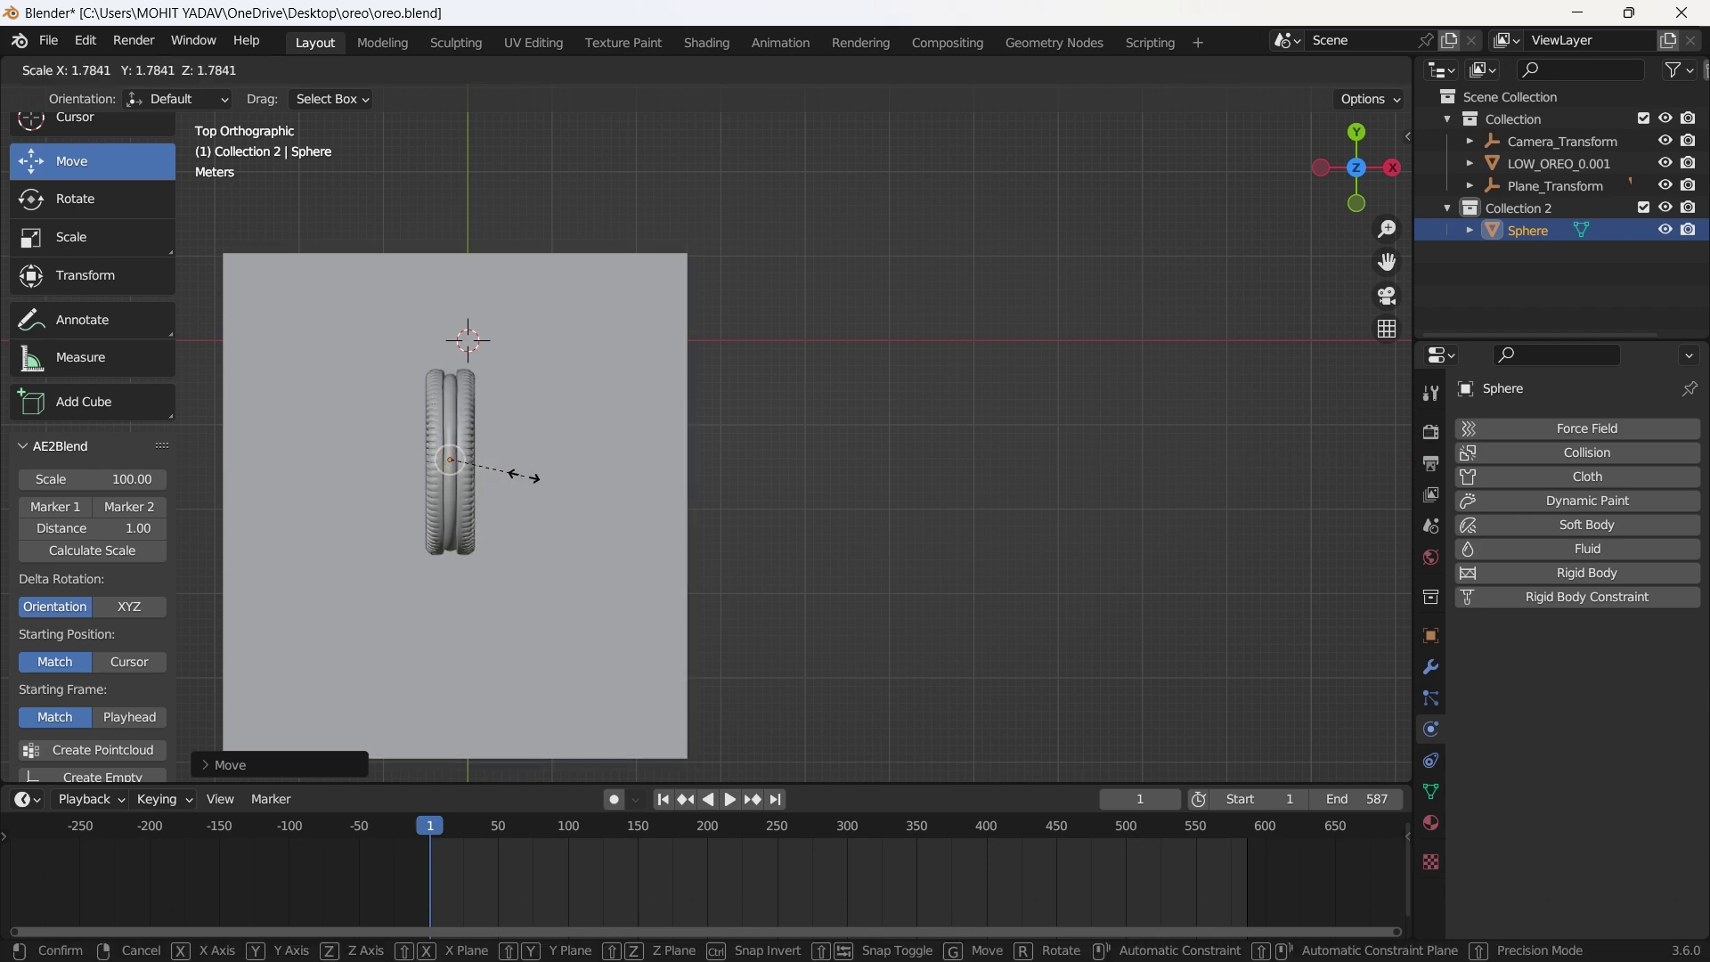
{"action": "left_click", "coordinate": [524, 475]}
In right view, raise the sphere along Z until it sits well above the Oreo.
{"action": "middle_click_drag", "start_coordinate": [874, 528], "coordinate": [637, 356]}
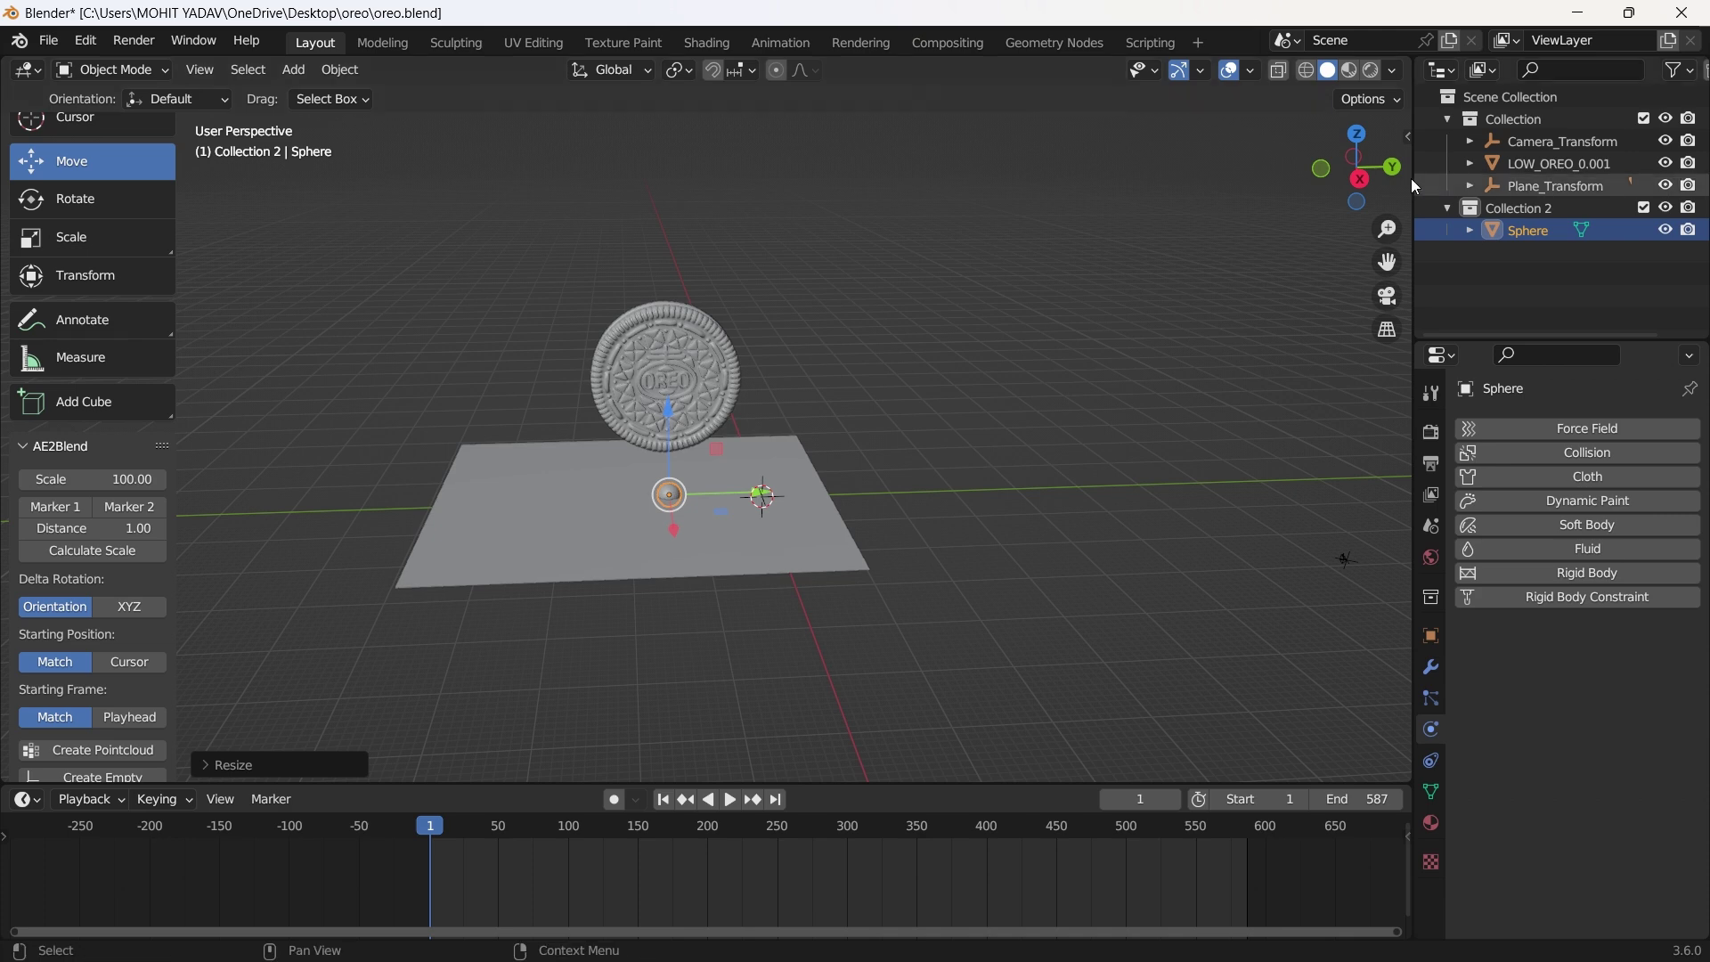
{"action": "left_click", "coordinate": [1362, 179]}
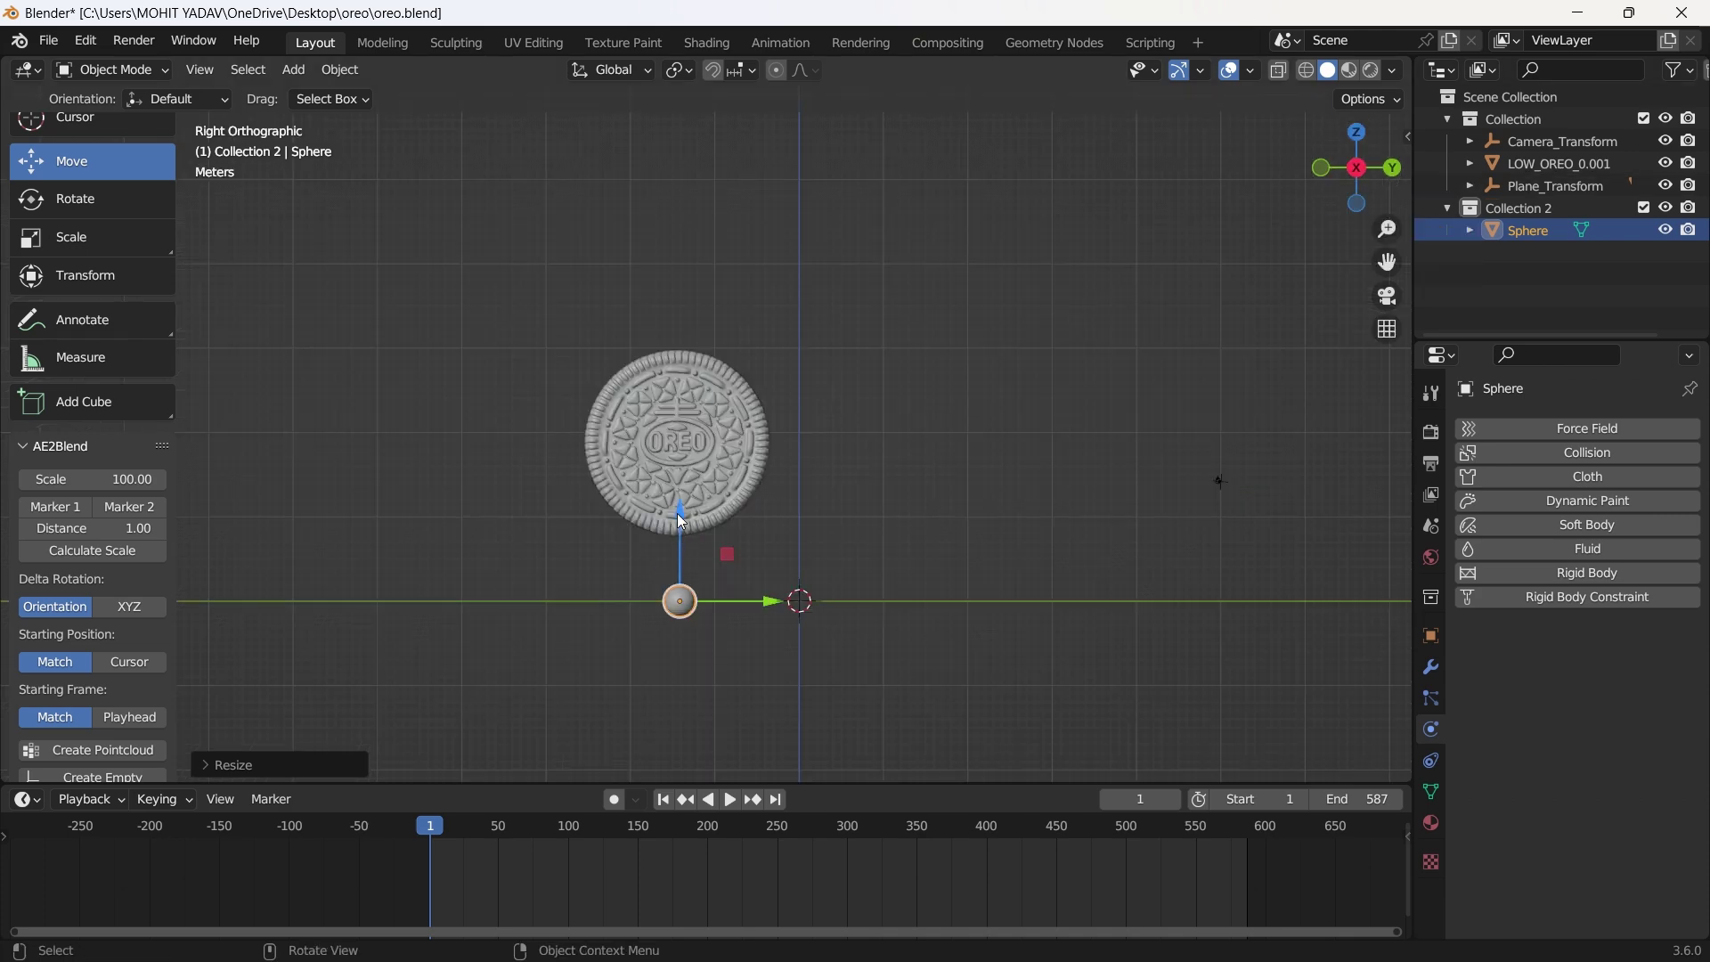
{"action": "left_click_drag", "start_coordinate": [680, 522], "coordinate": [663, 89]}
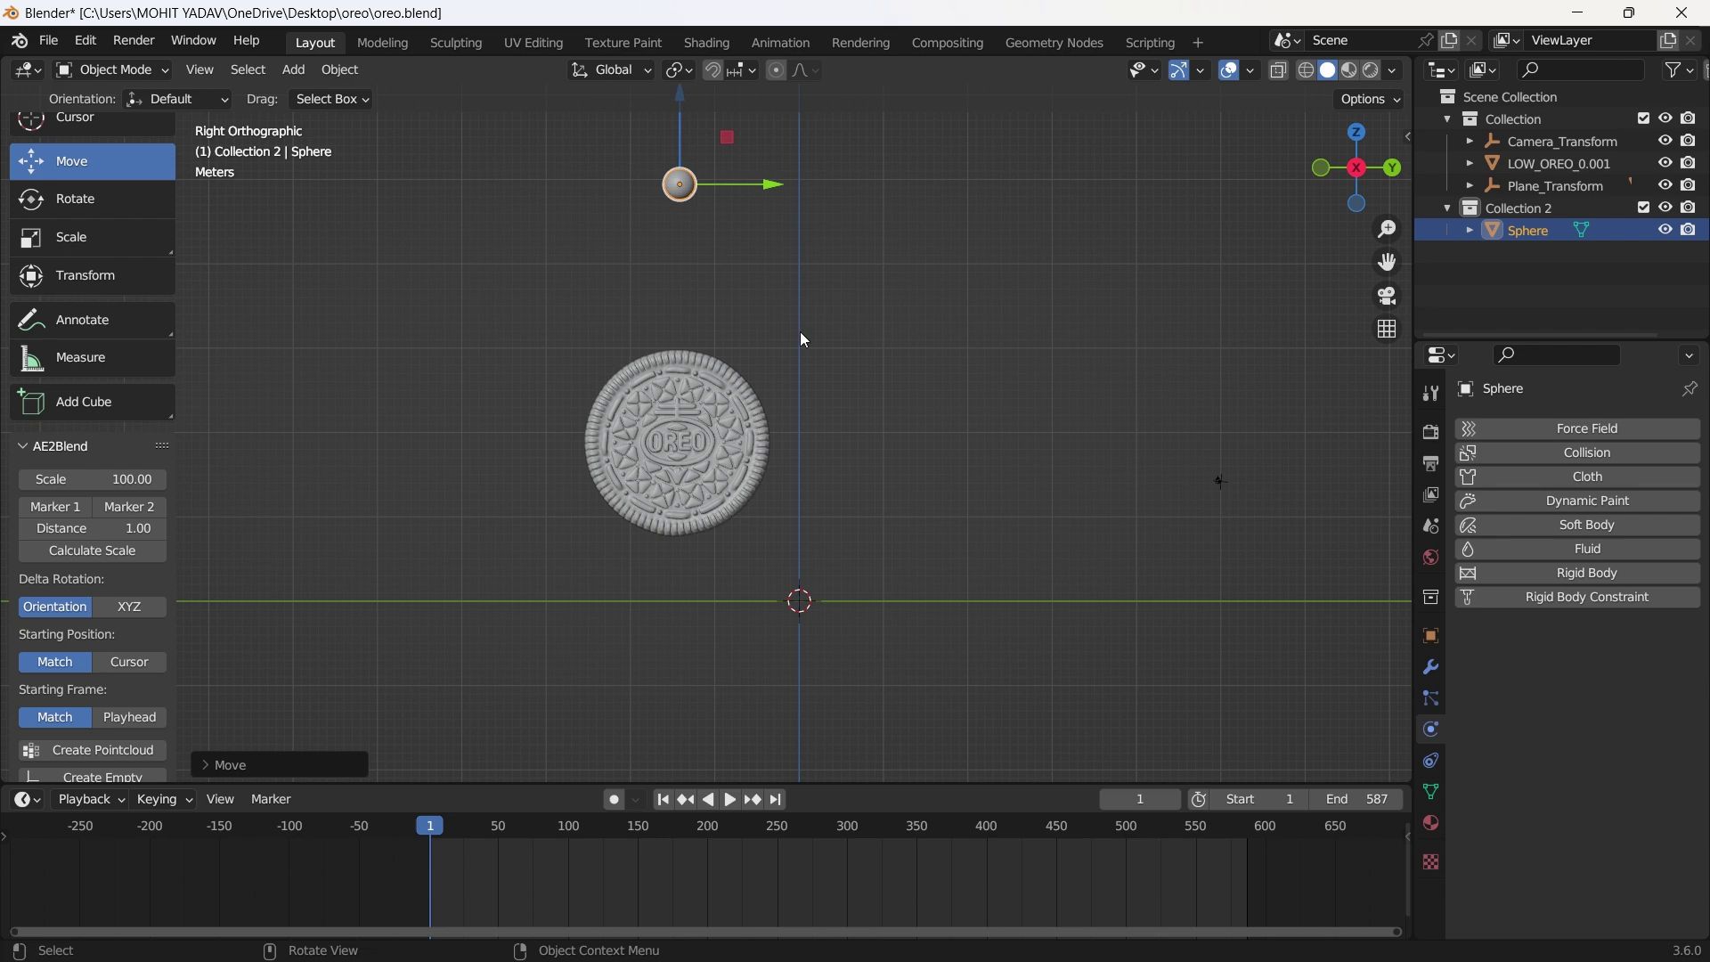
Apply the Quick Liquid effect to the sphere above the Oreo.
{"action": "left_click", "coordinate": [697, 185]}
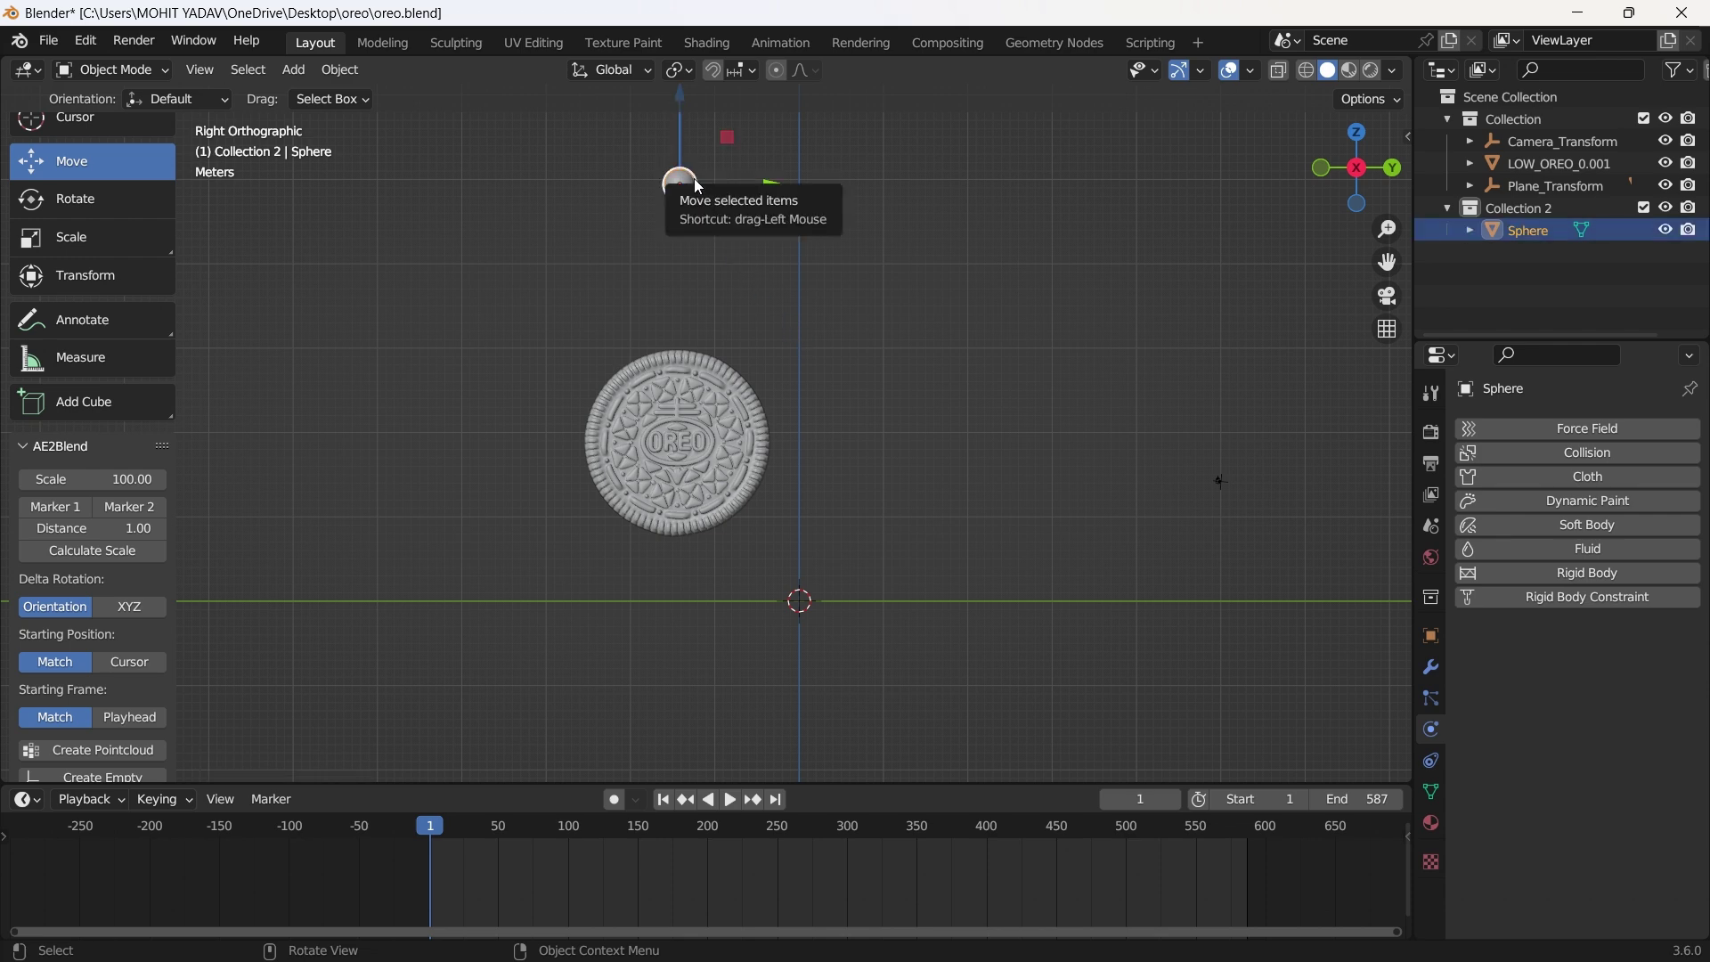
{"action": "left_click", "coordinate": [343, 81]}
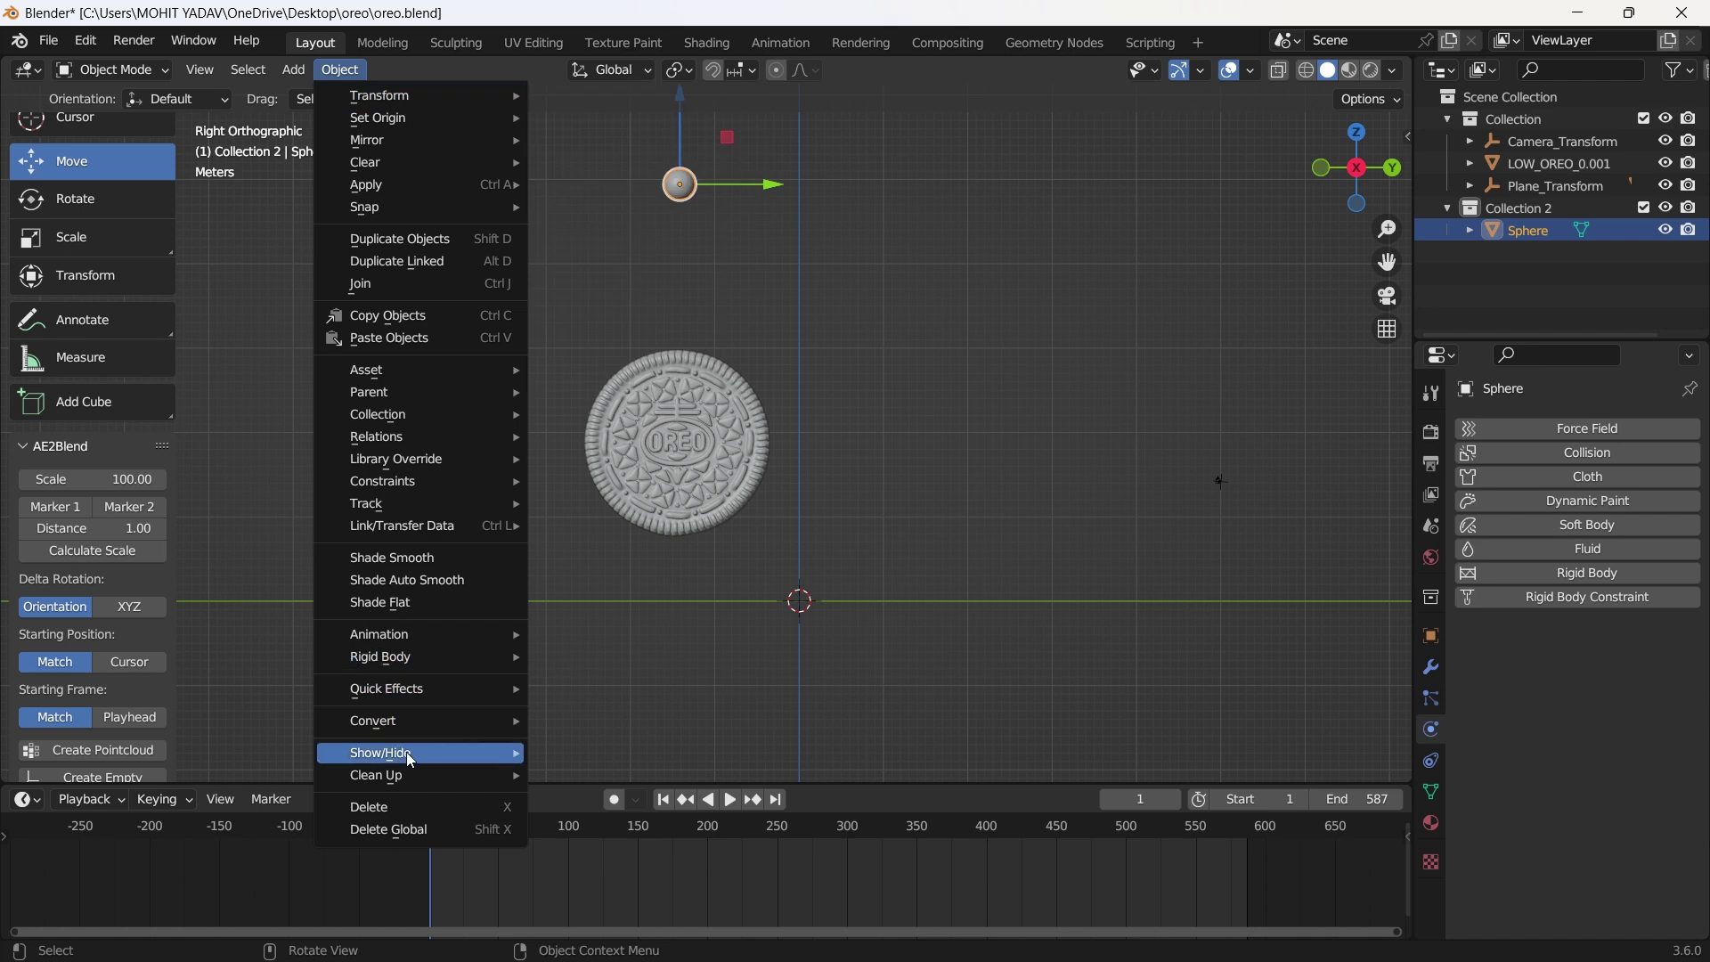
{"action": "mouse_move", "coordinate": [419, 693]}
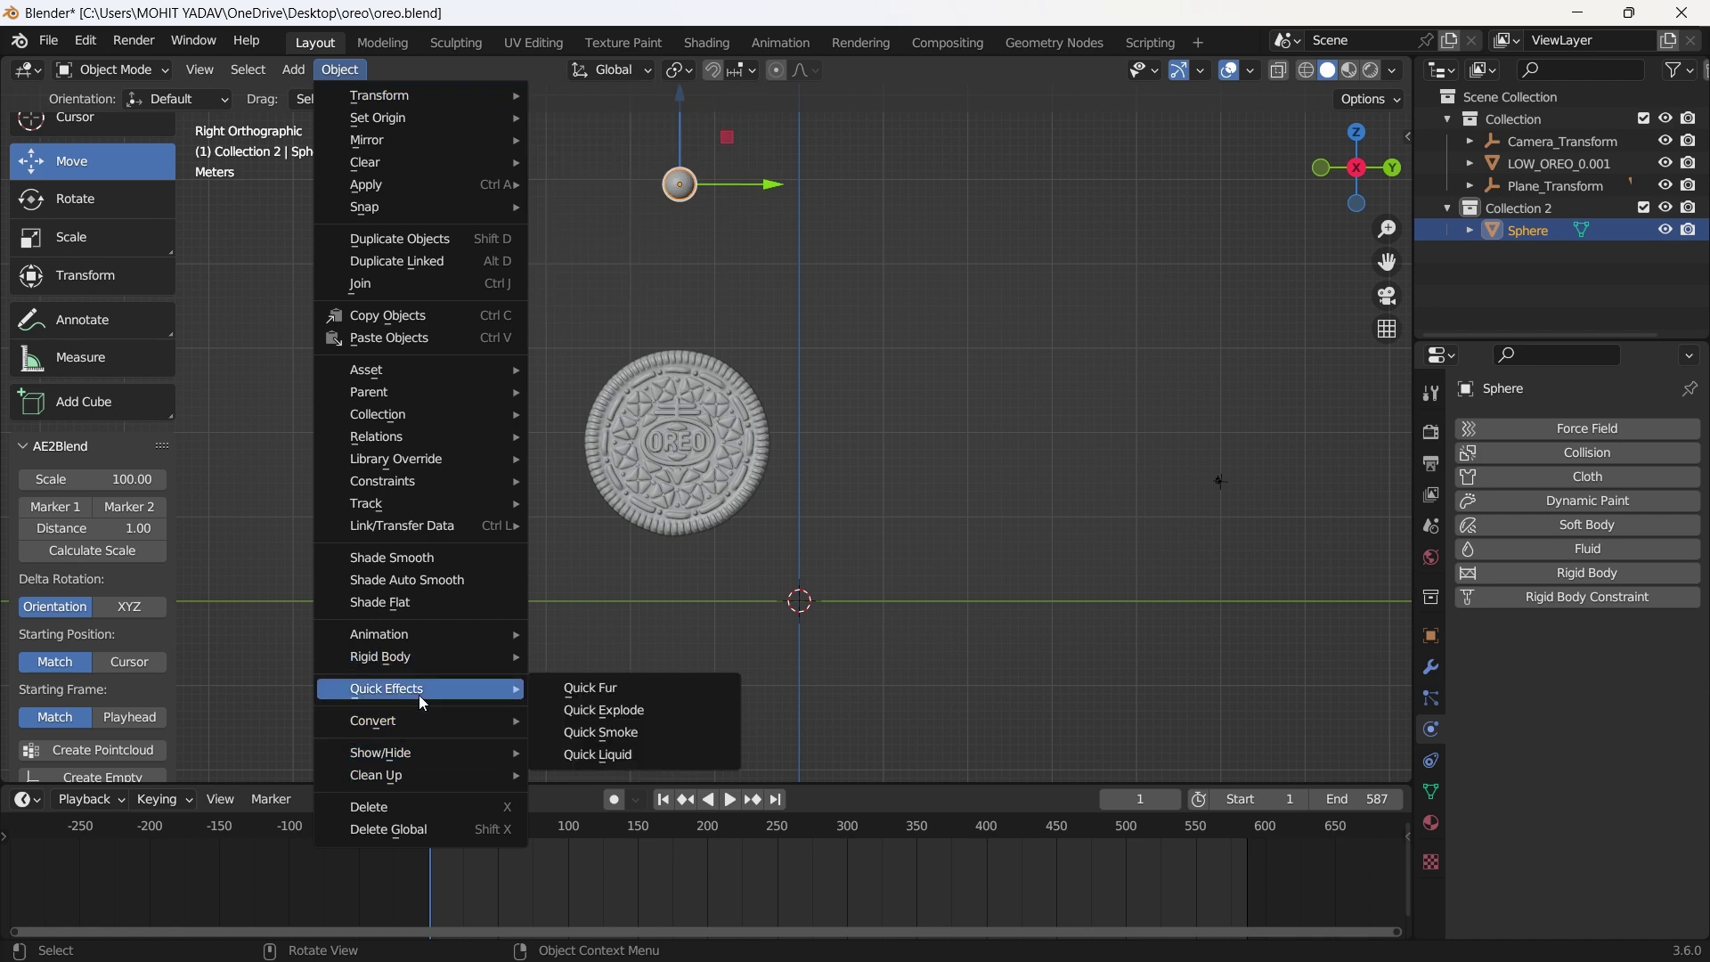
{"action": "left_click", "coordinate": [609, 757]}
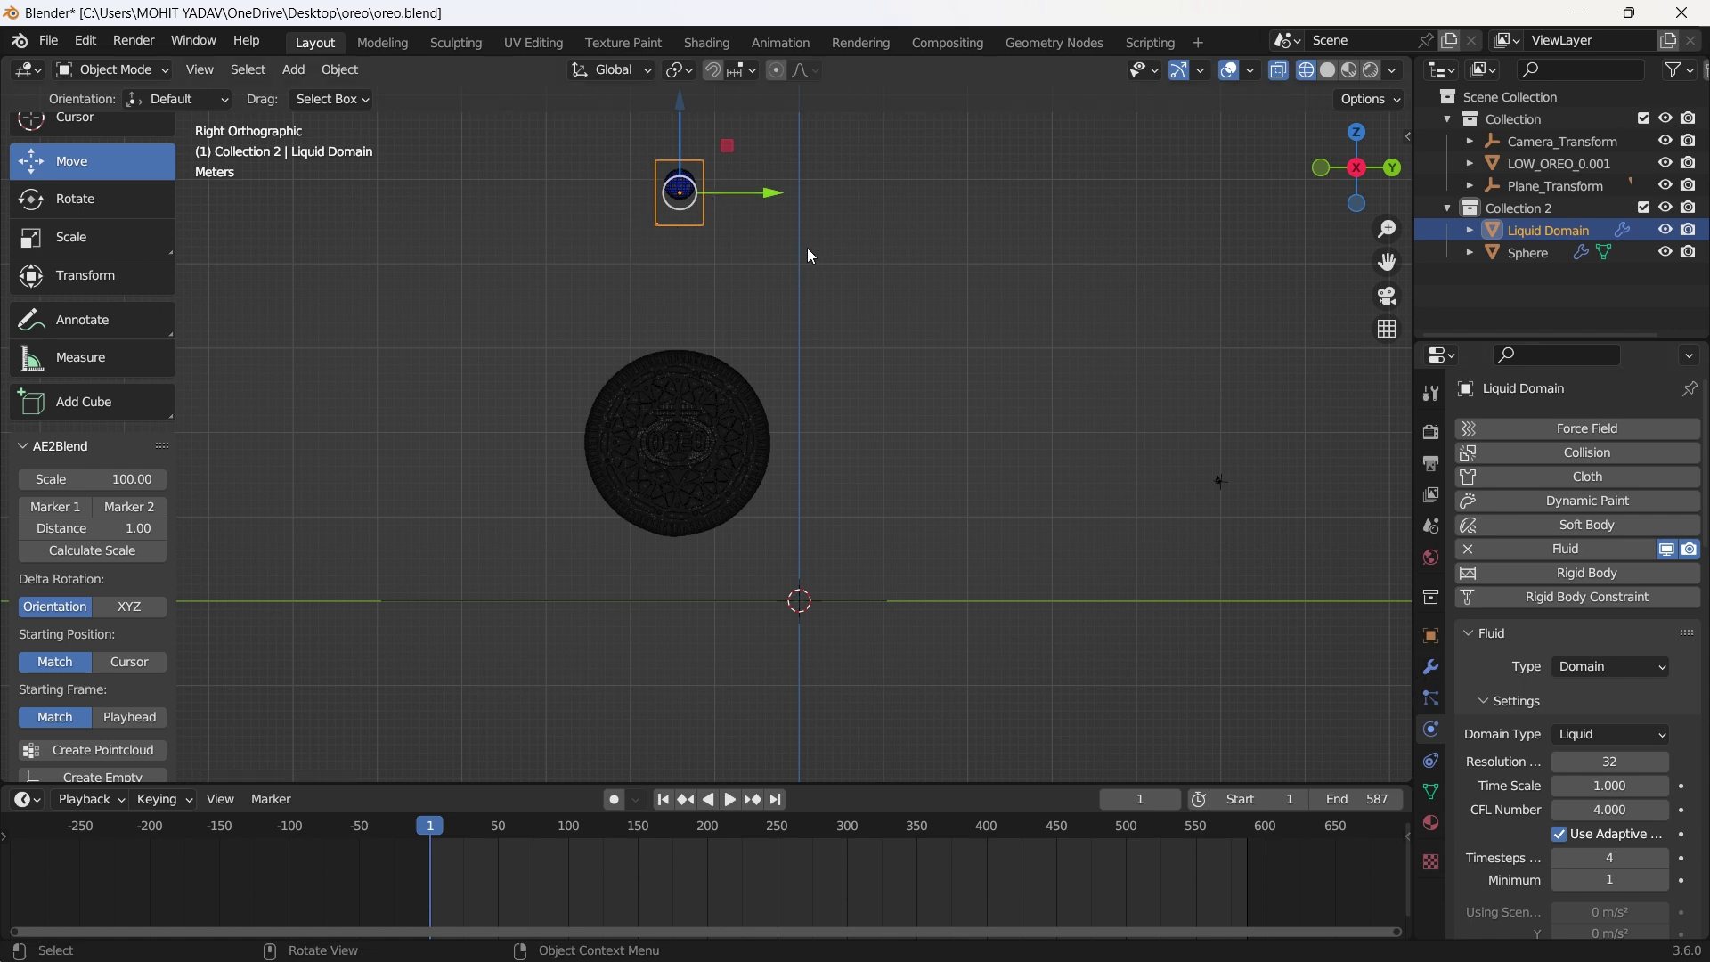
Play the liquid simulation to preview it, and return to frame 1.
{"action": "left_click", "coordinate": [728, 800]}
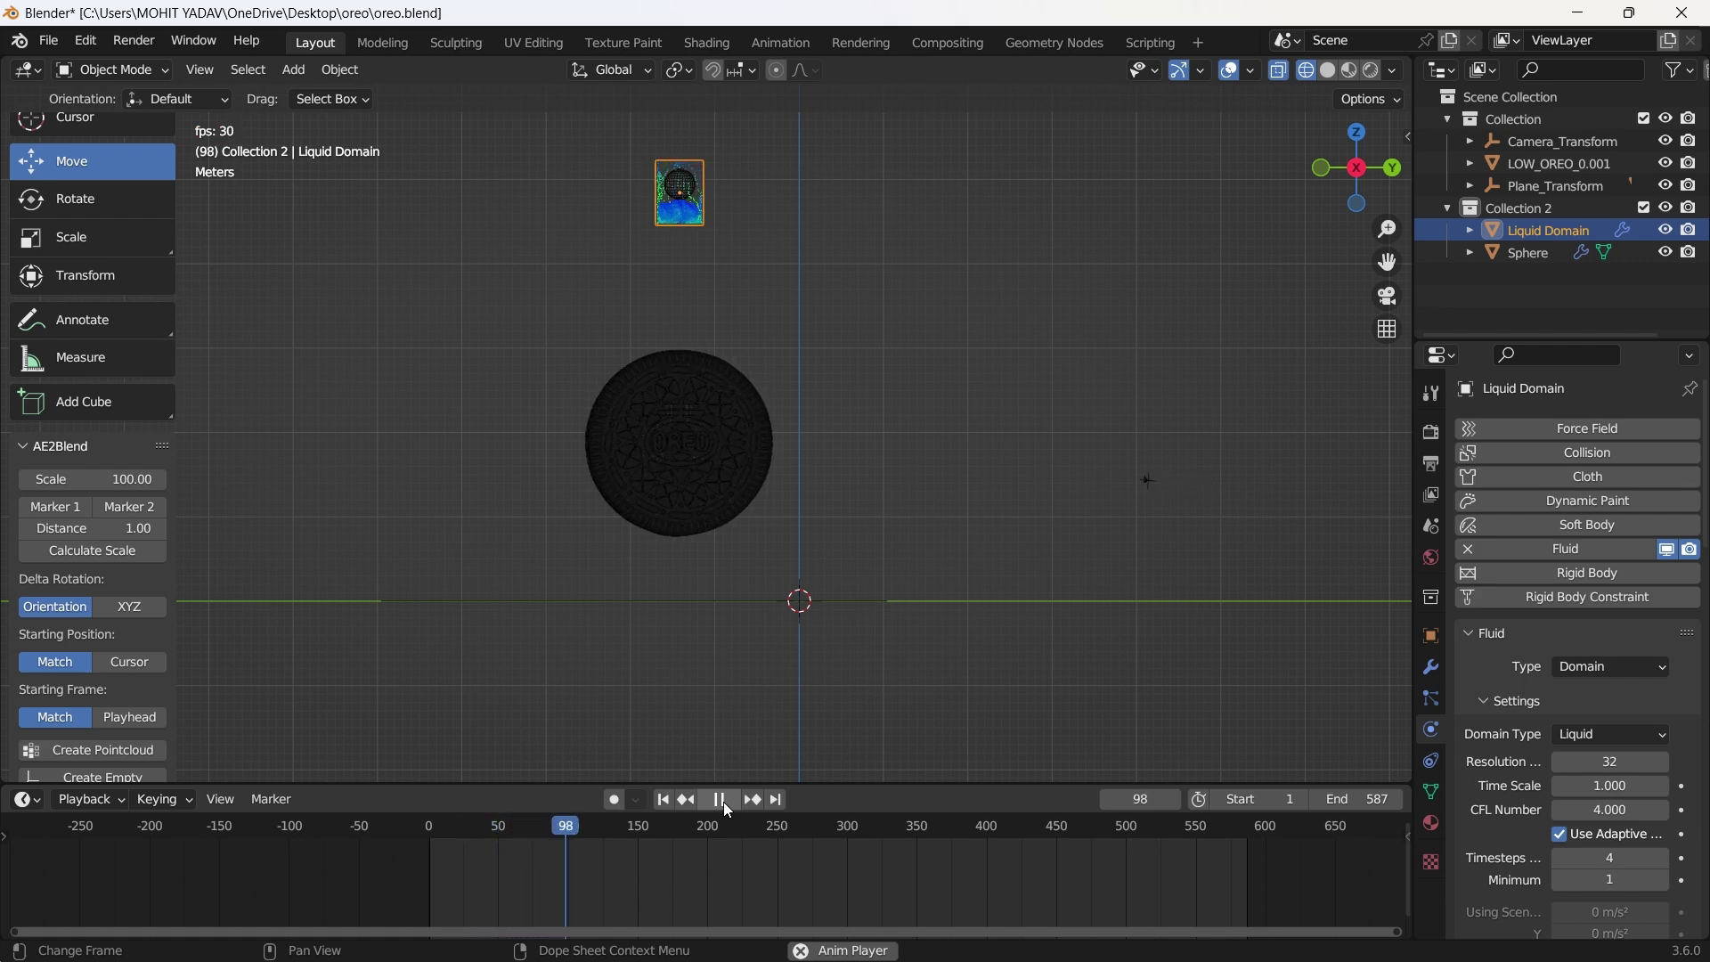
{"action": "left_click", "coordinate": [724, 802]}
{"action": "left_click", "coordinate": [671, 802]}
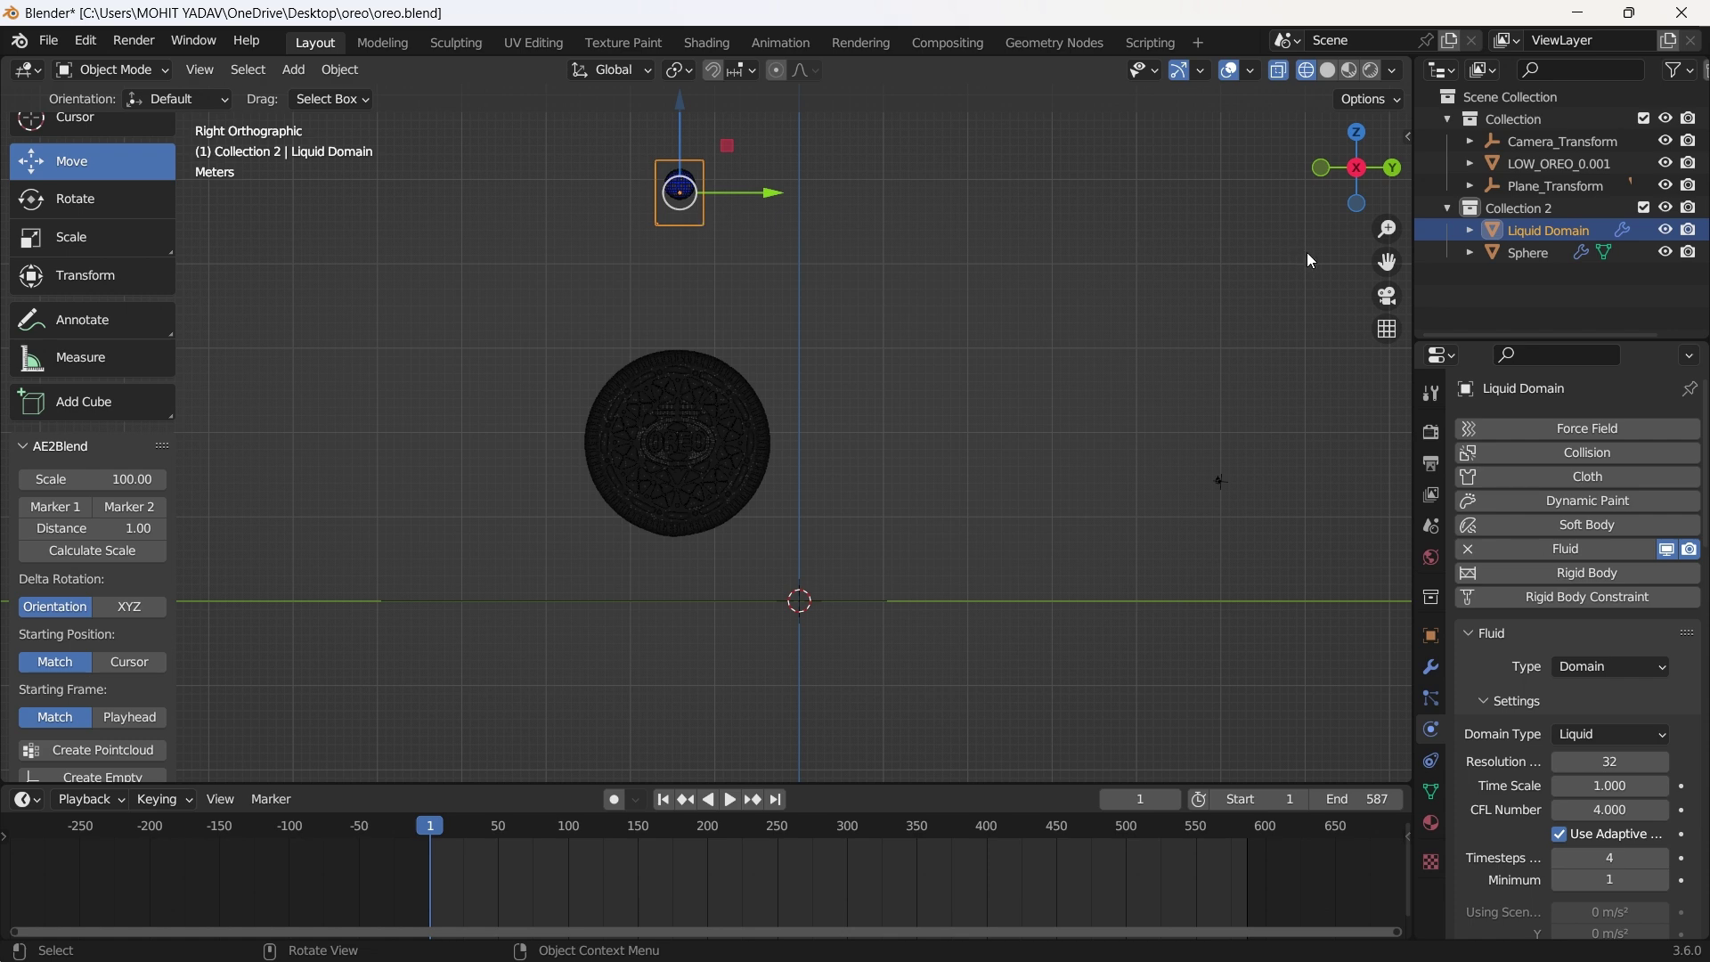
Select the liquid domain around the sphere and set its fluid resolution to 64.
{"action": "left_click", "coordinate": [1554, 269]}
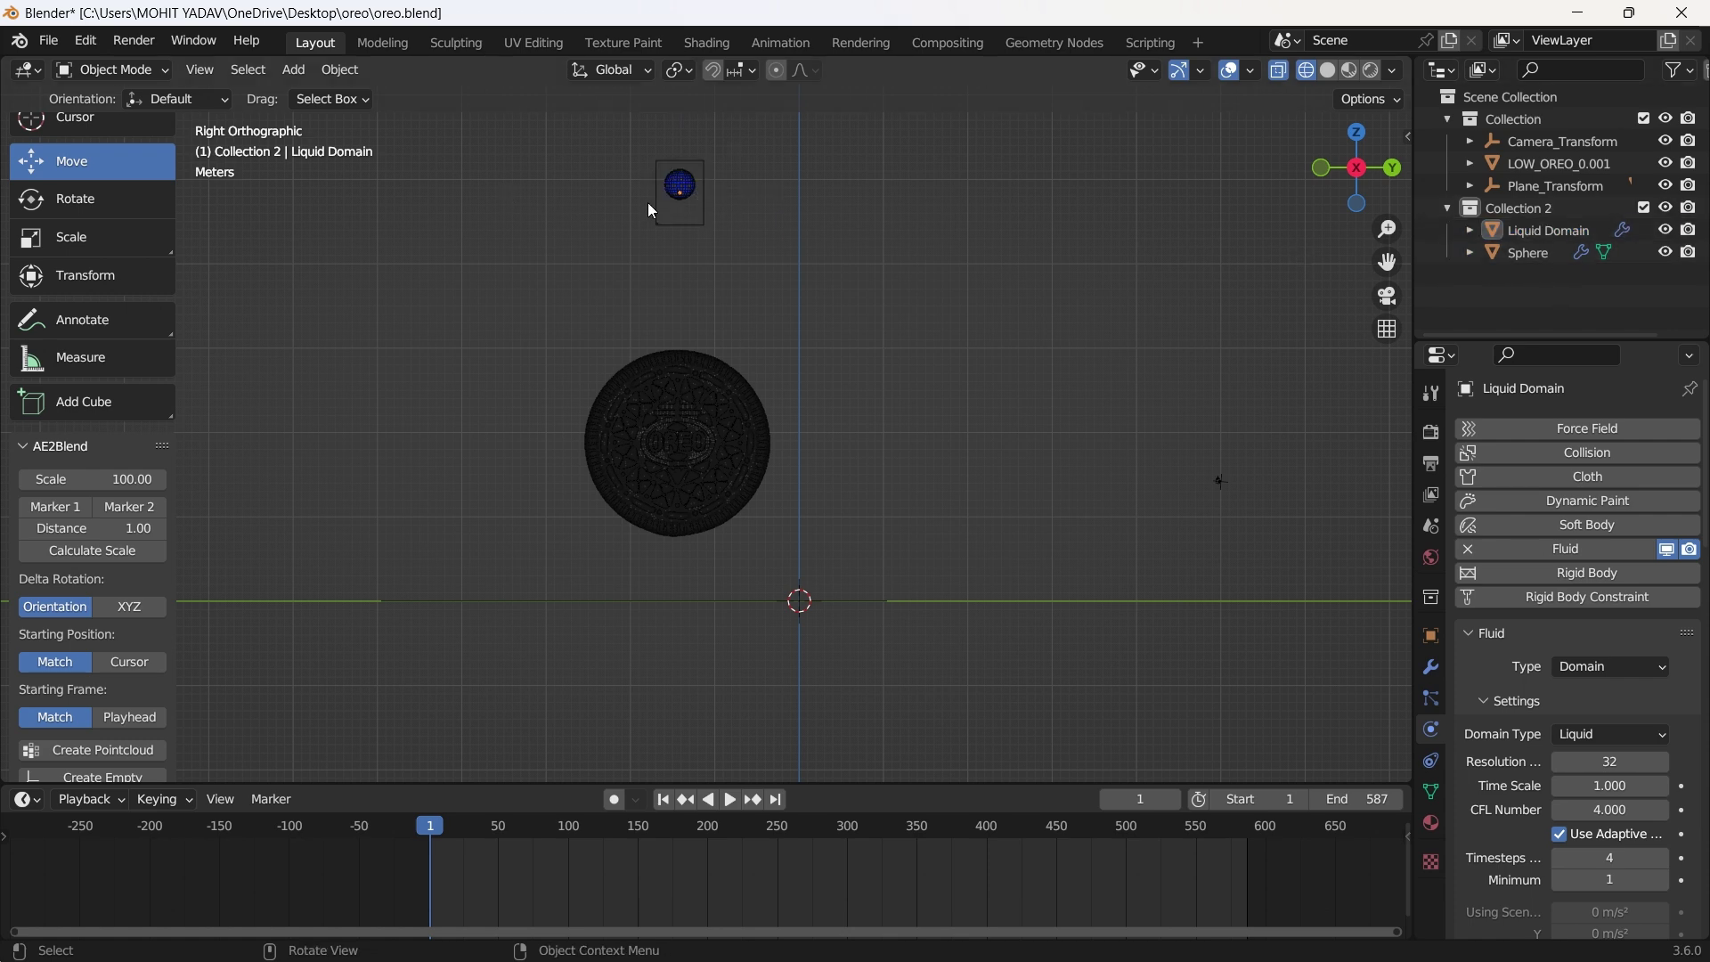
{"action": "left_click", "coordinate": [686, 226]}
{"action": "scroll", "coordinate": [1603, 758], "scroll_direction": "down", "scroll_amount": 3}
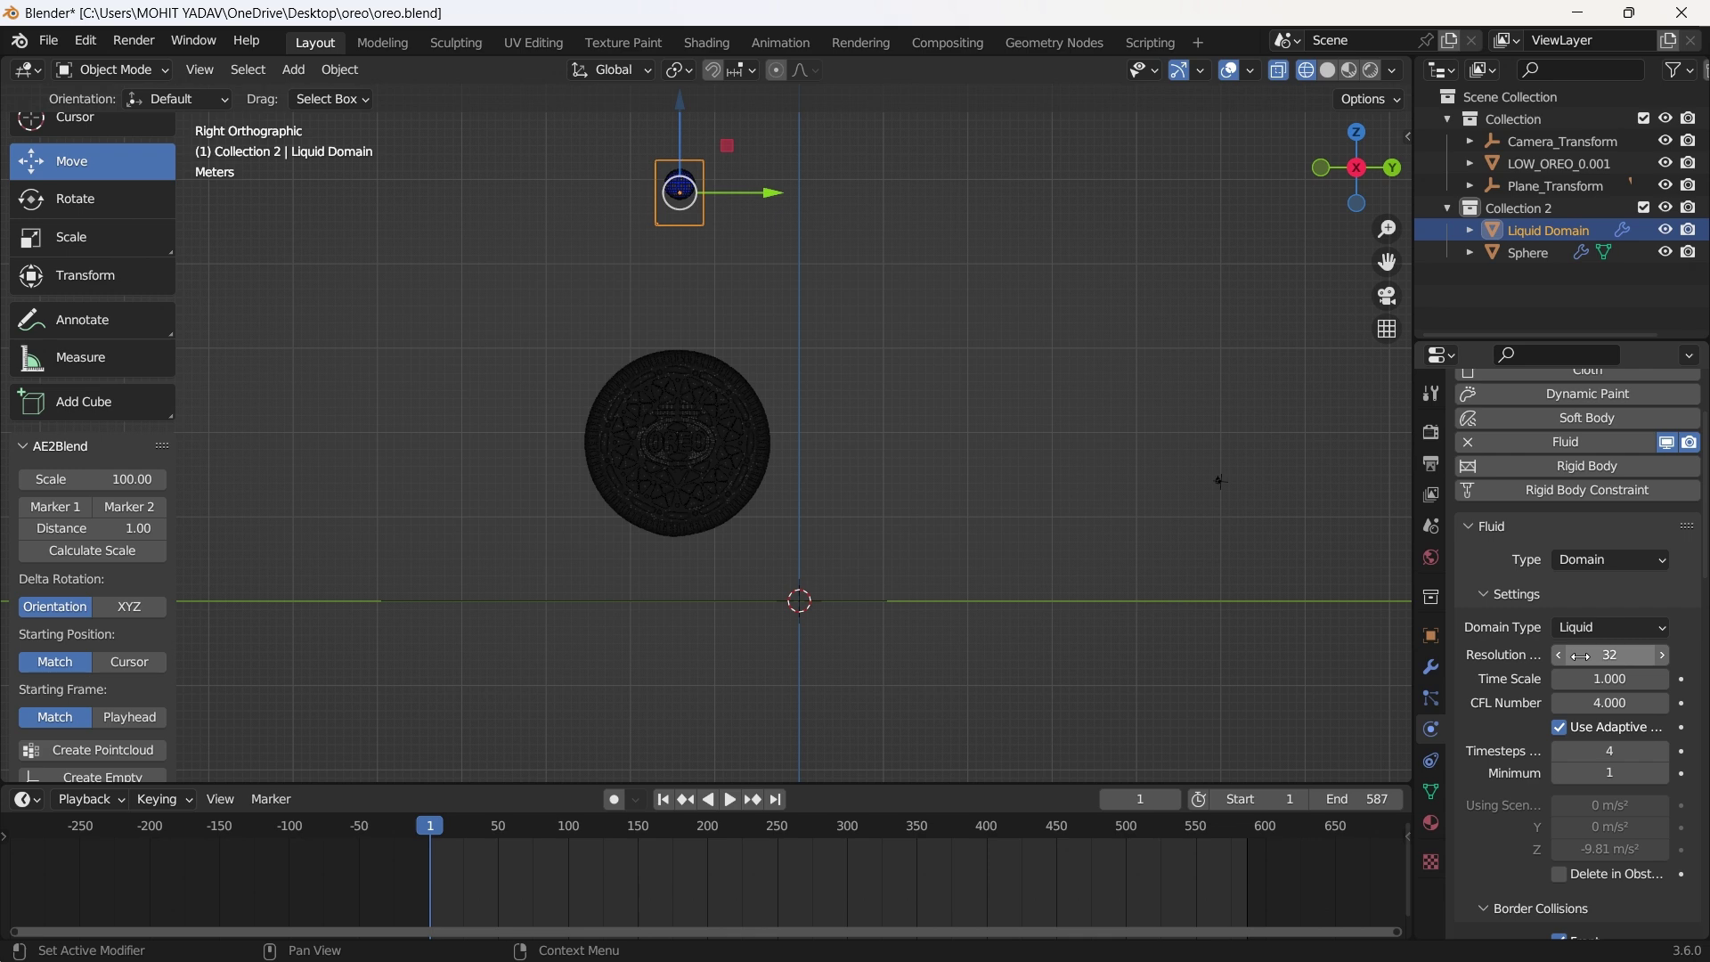
{"action": "left_click", "coordinate": [1598, 651]}
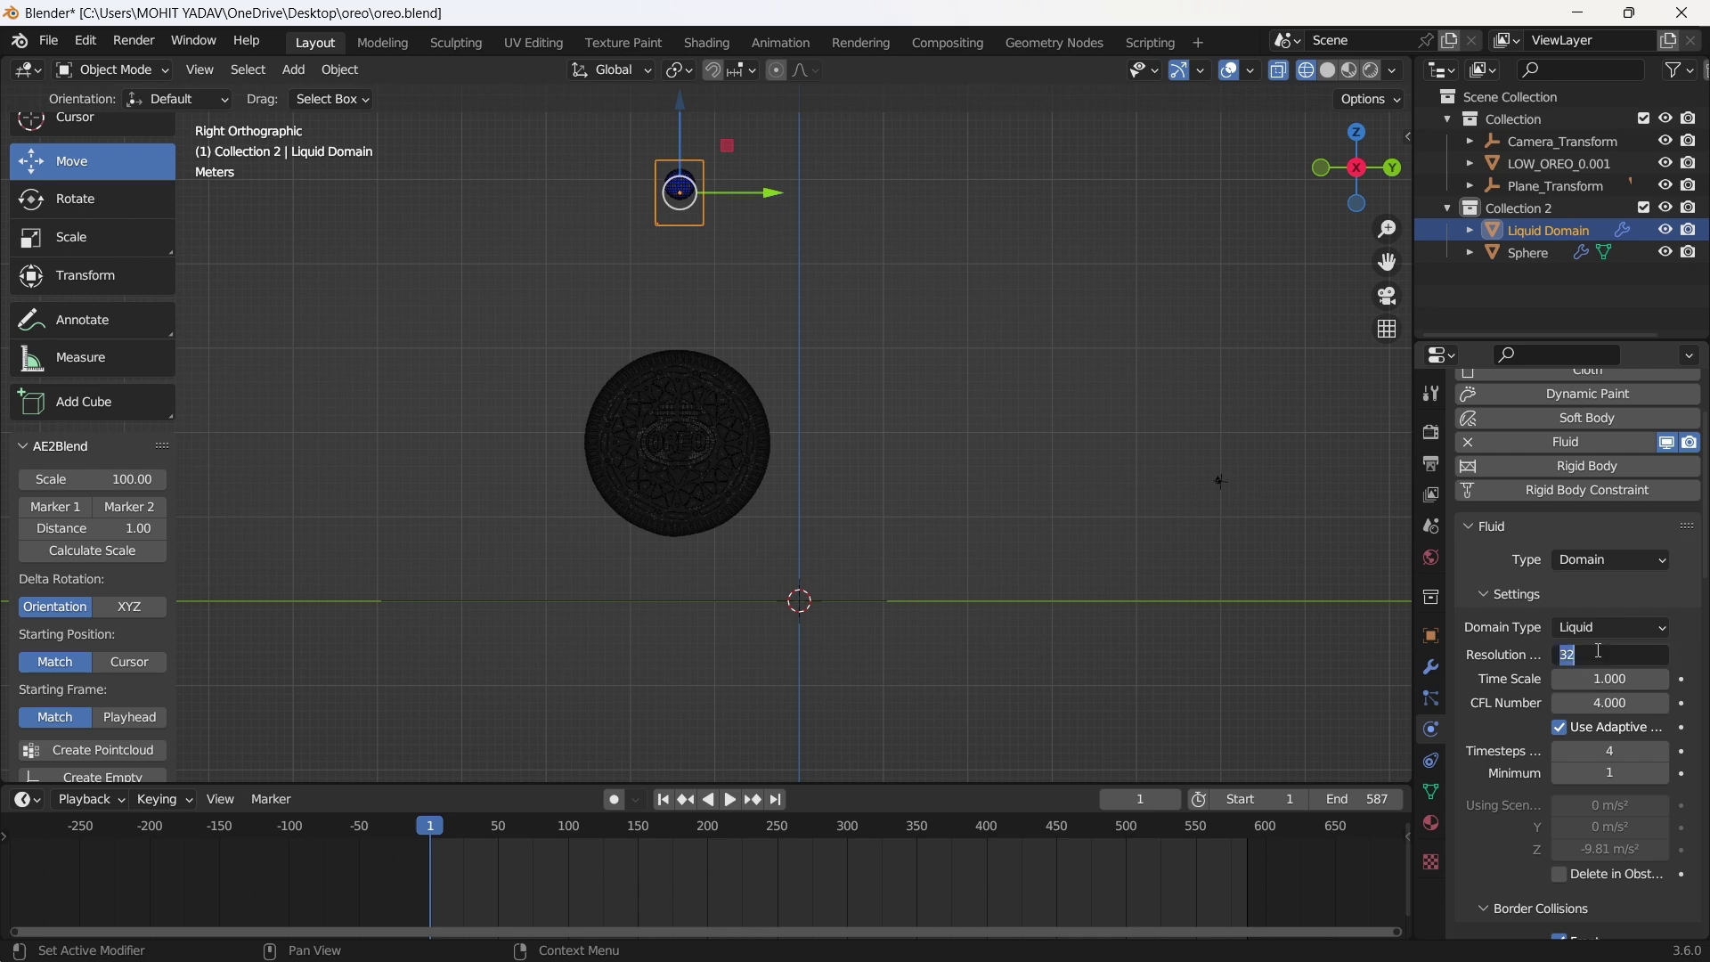
{"action": "type", "text": "64"}
{"action": "left_click", "coordinate": [1614, 677]}
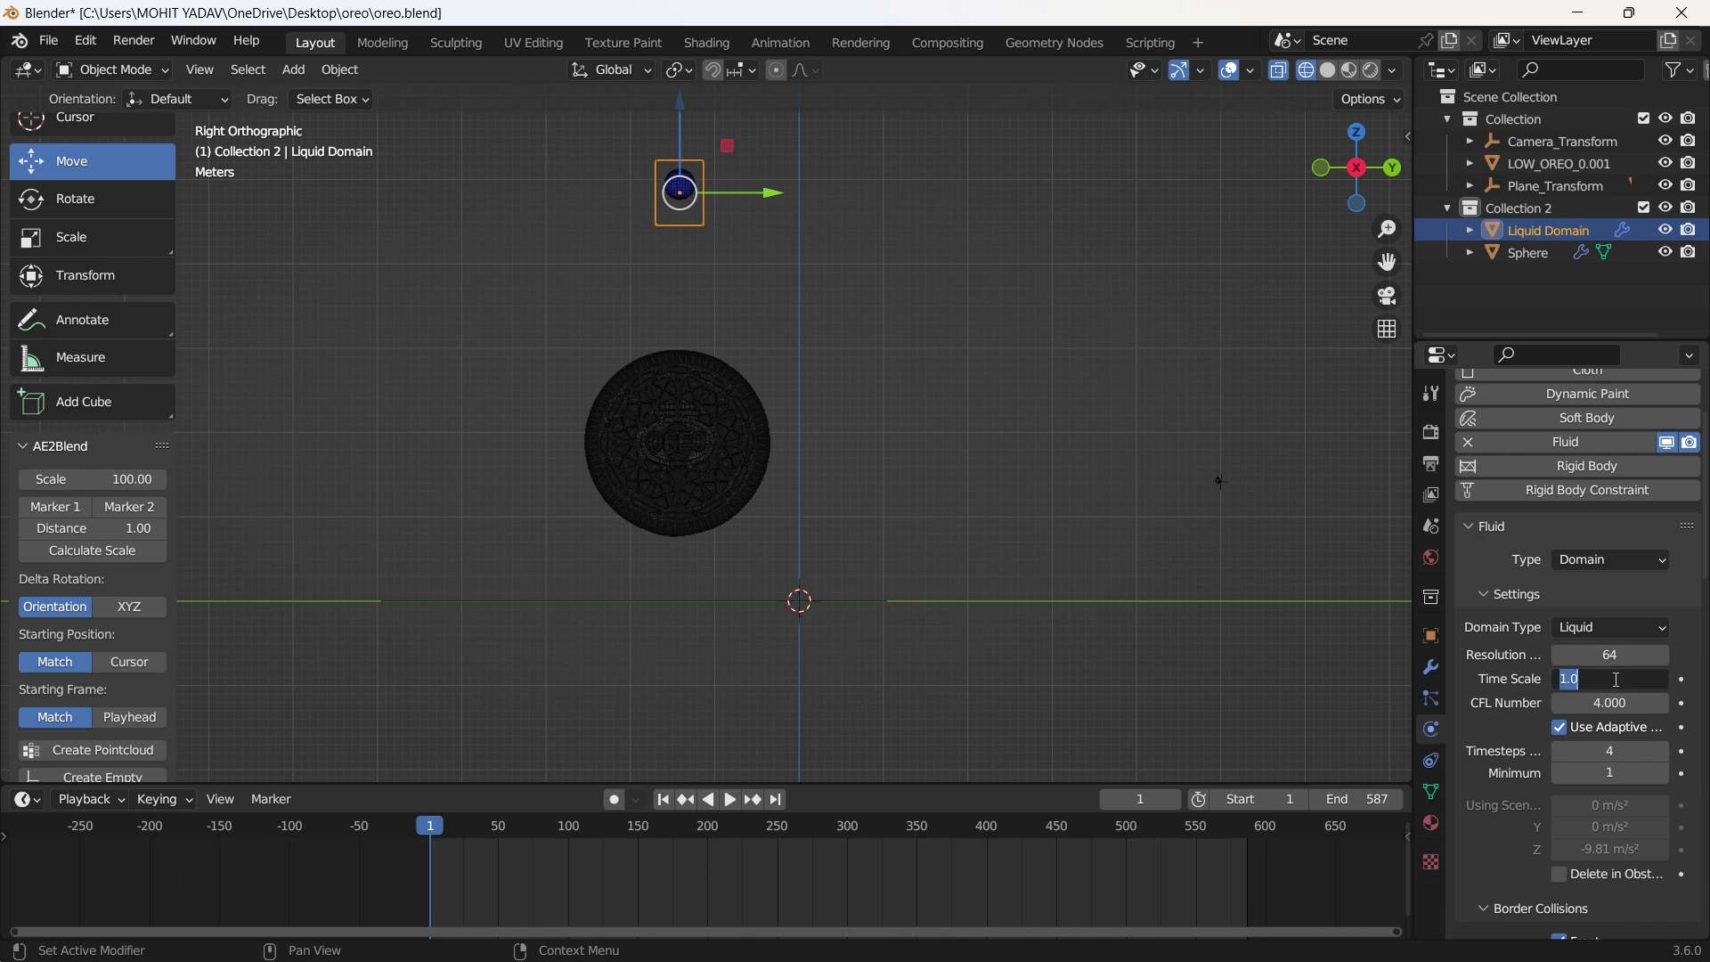
{"action": "key", "text": "Escape"}
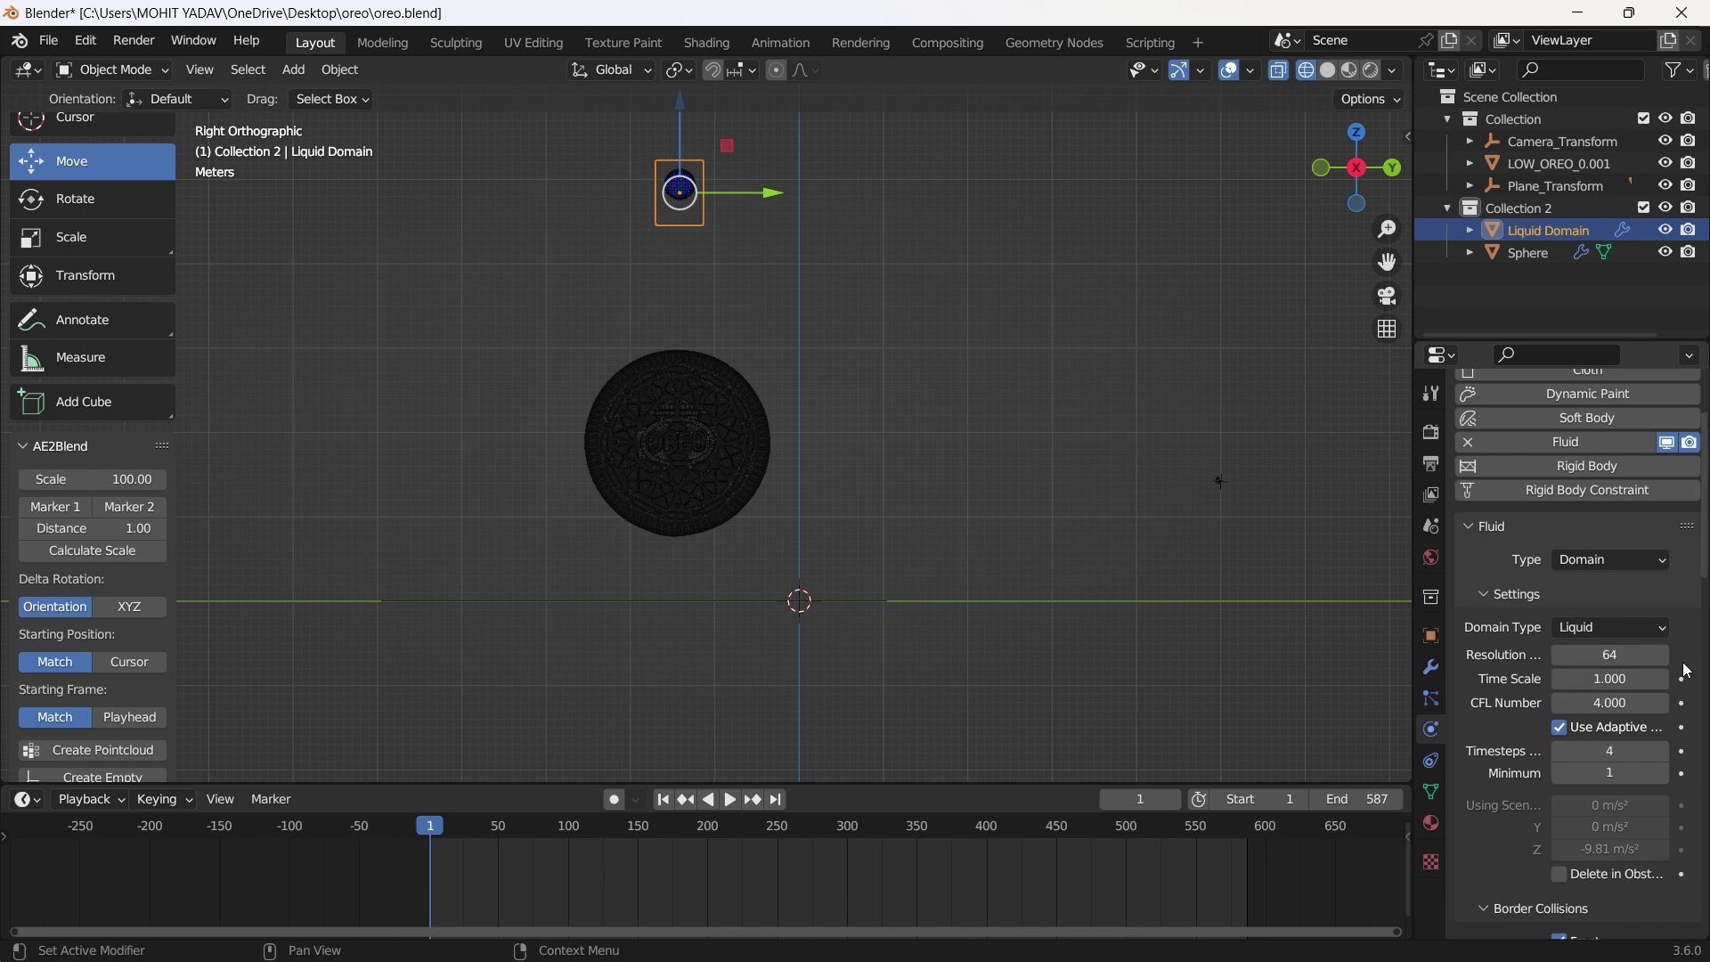
{"action": "scroll", "coordinate": [1686, 669], "scroll_direction": "down", "scroll_amount": 2}
{"action": "scroll", "coordinate": [1684, 670], "scroll_direction": "down", "scroll_amount": 7}
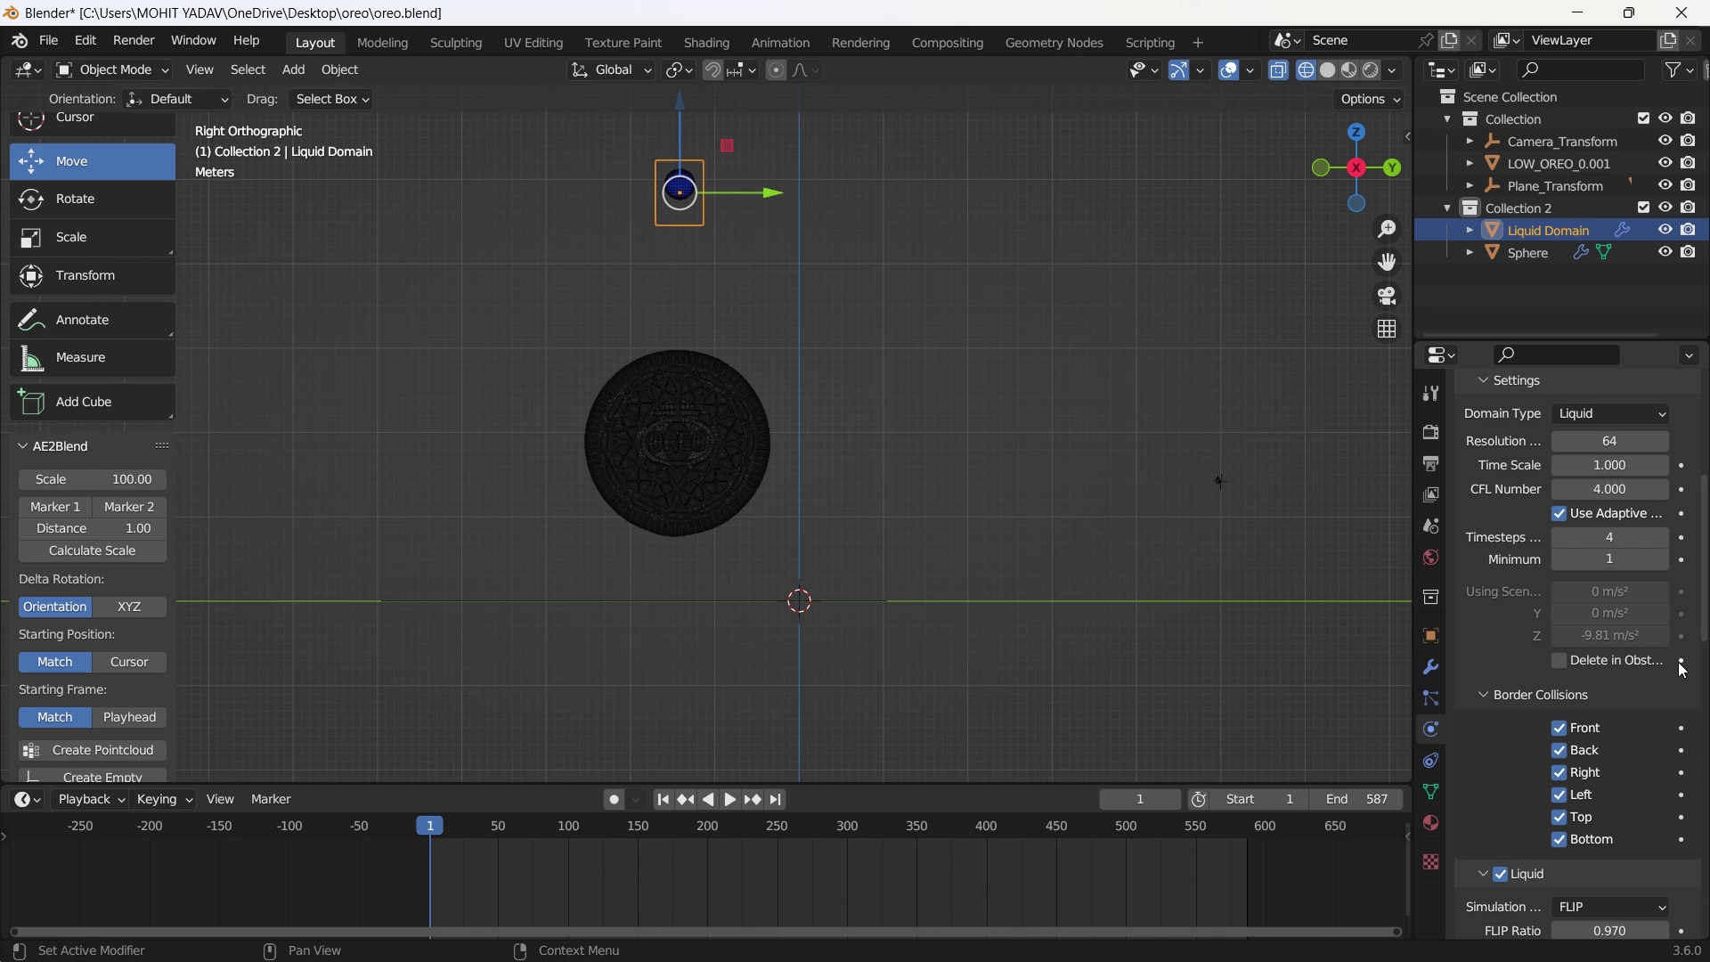
Set the domain's liquid particle sampling to 4, particles maximum to 20 and minimum to 10.
{"action": "scroll", "coordinate": [1671, 670], "scroll_direction": "down", "scroll_amount": 4}
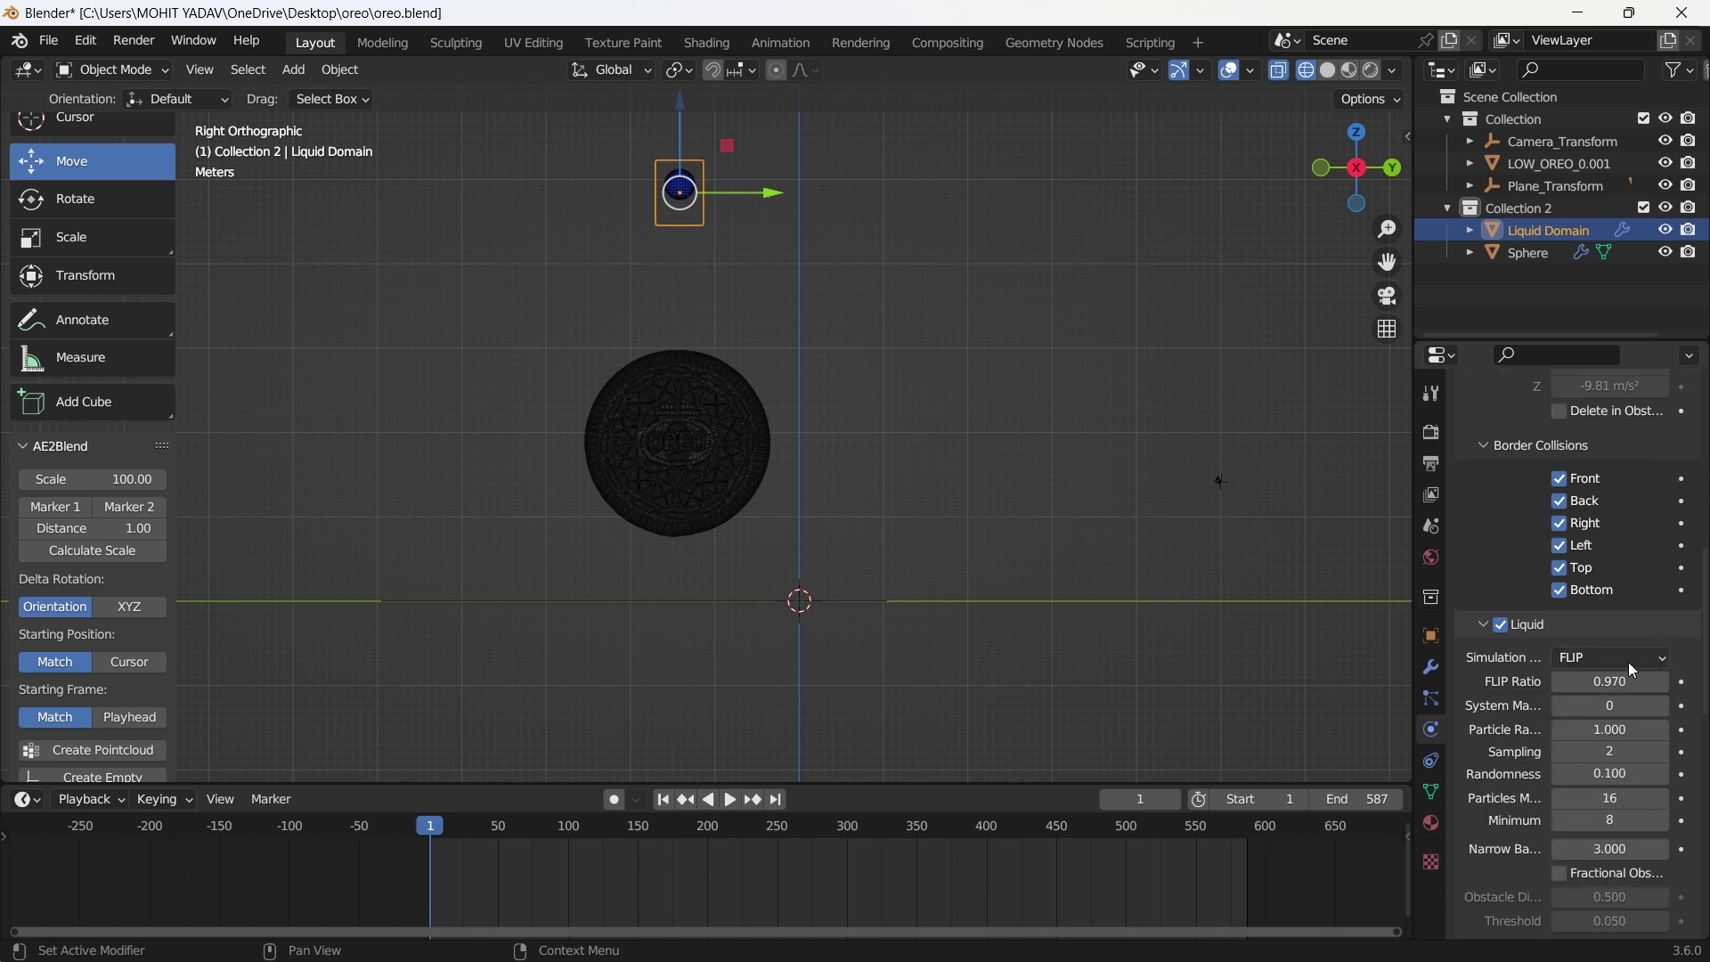
{"action": "scroll", "coordinate": [1563, 675], "scroll_direction": "down", "scroll_amount": 4}
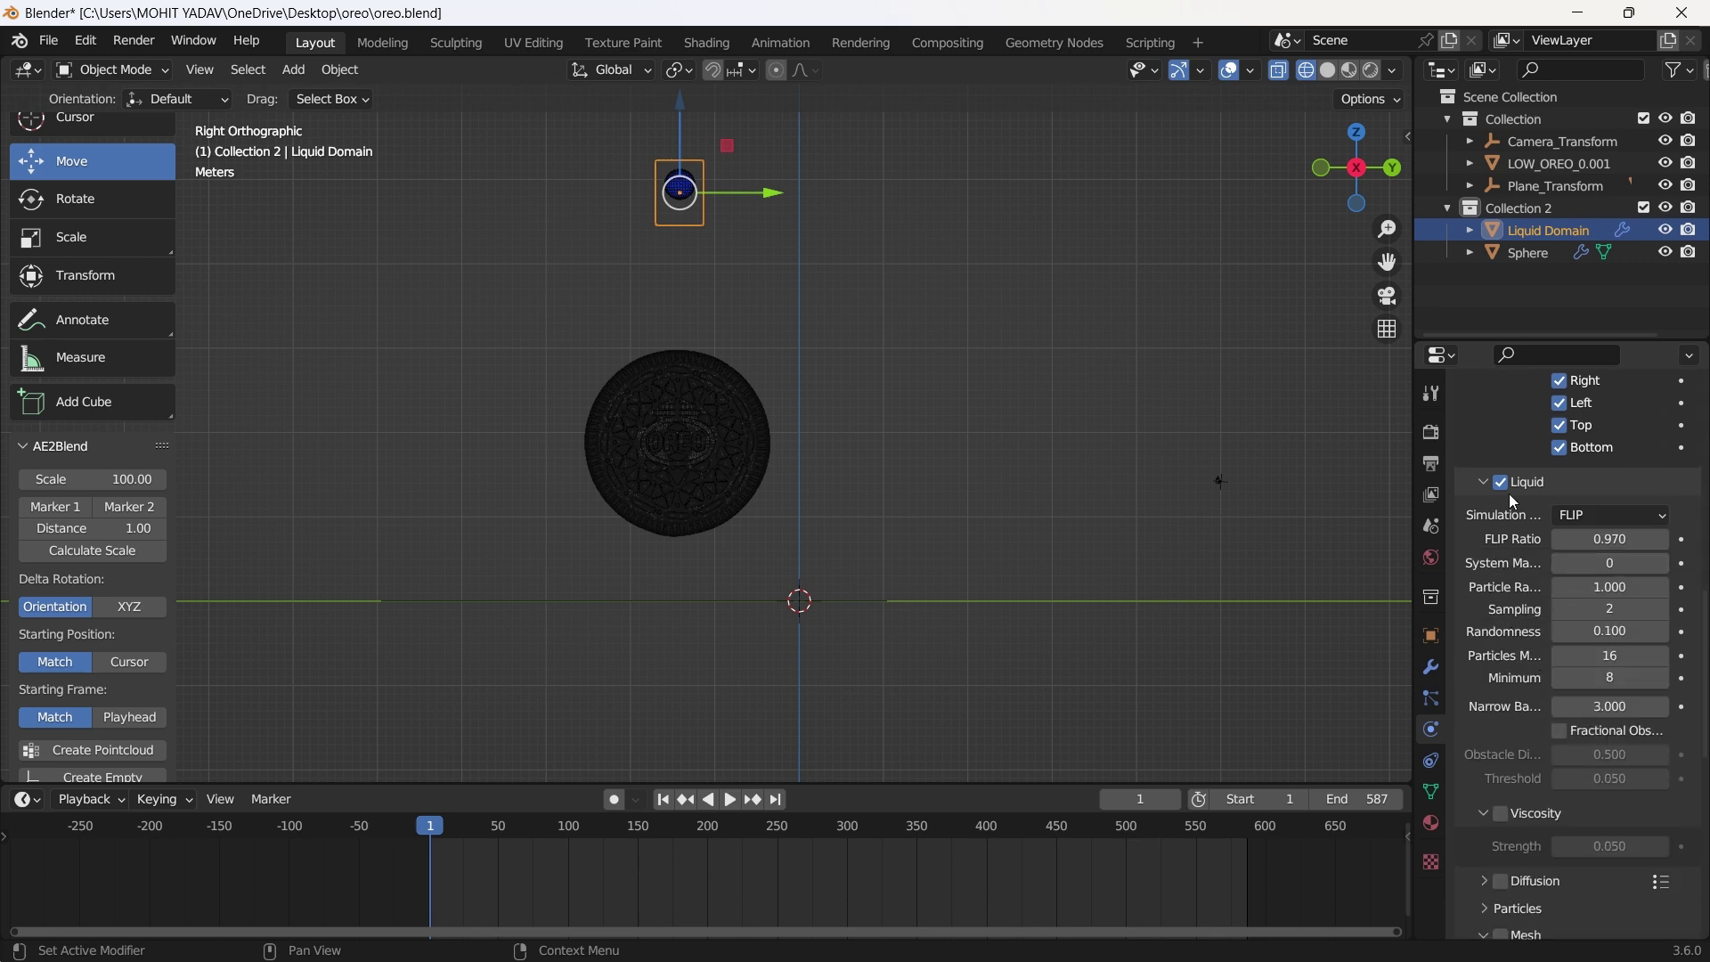
{"action": "left_click", "coordinate": [1617, 609]}
{"action": "type", "text": "4"}
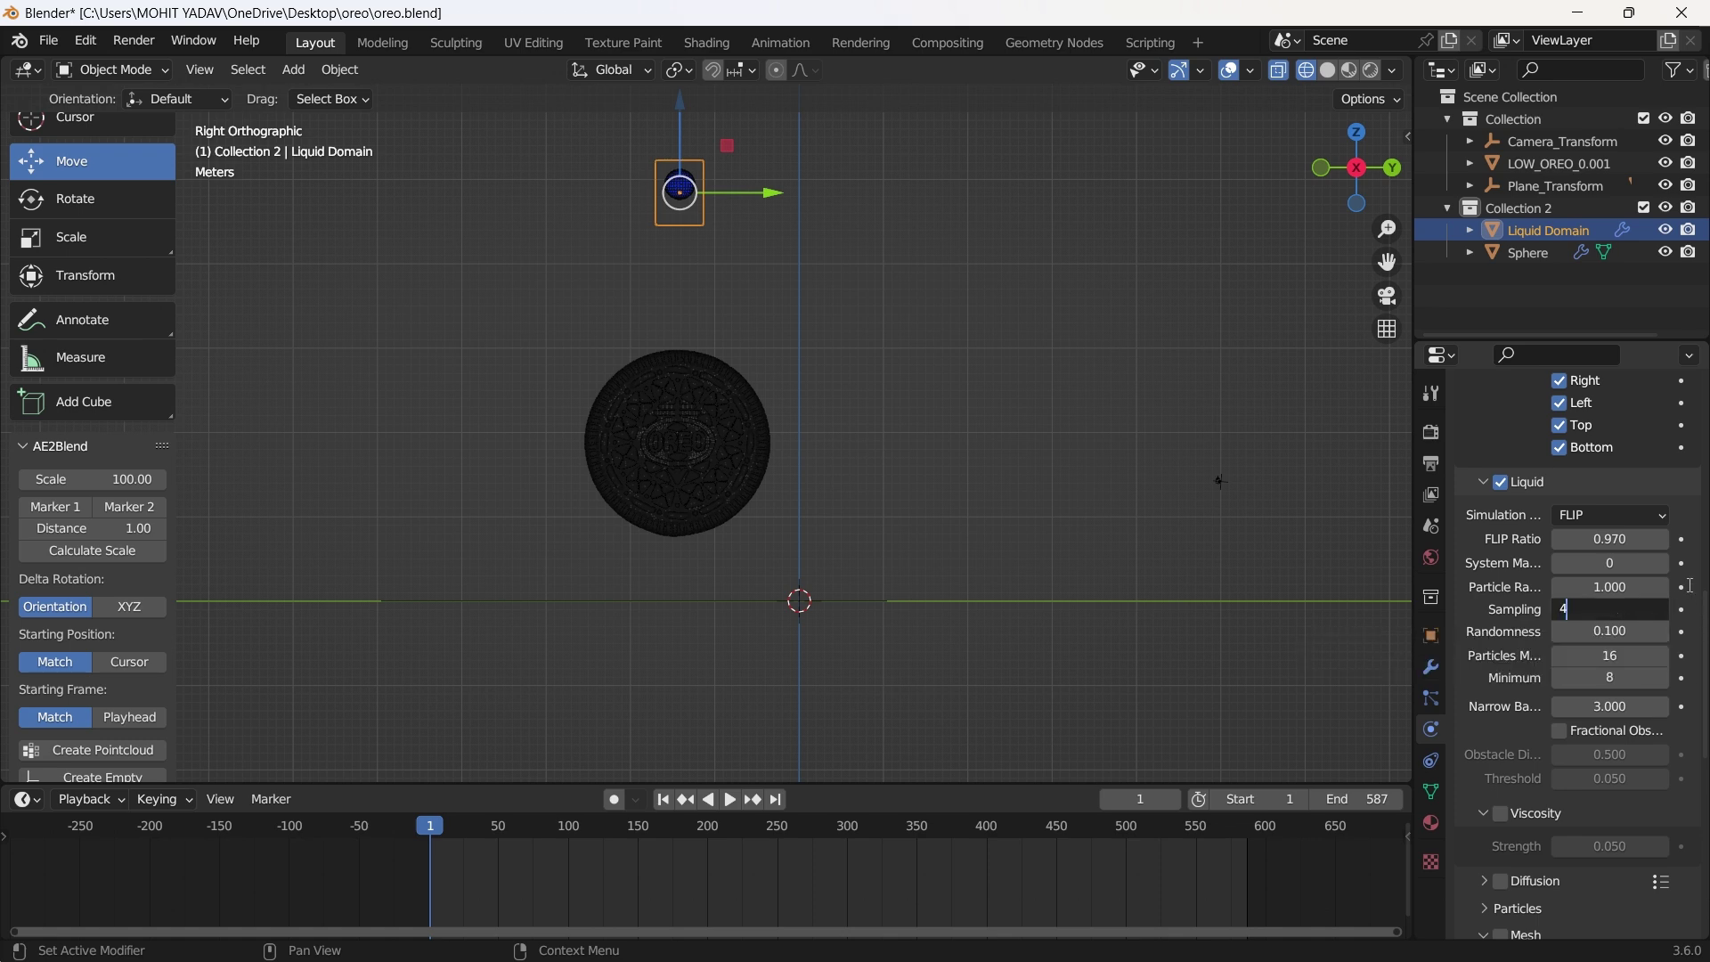
{"action": "key", "text": "Return"}
{"action": "left_click", "coordinate": [1647, 653]}
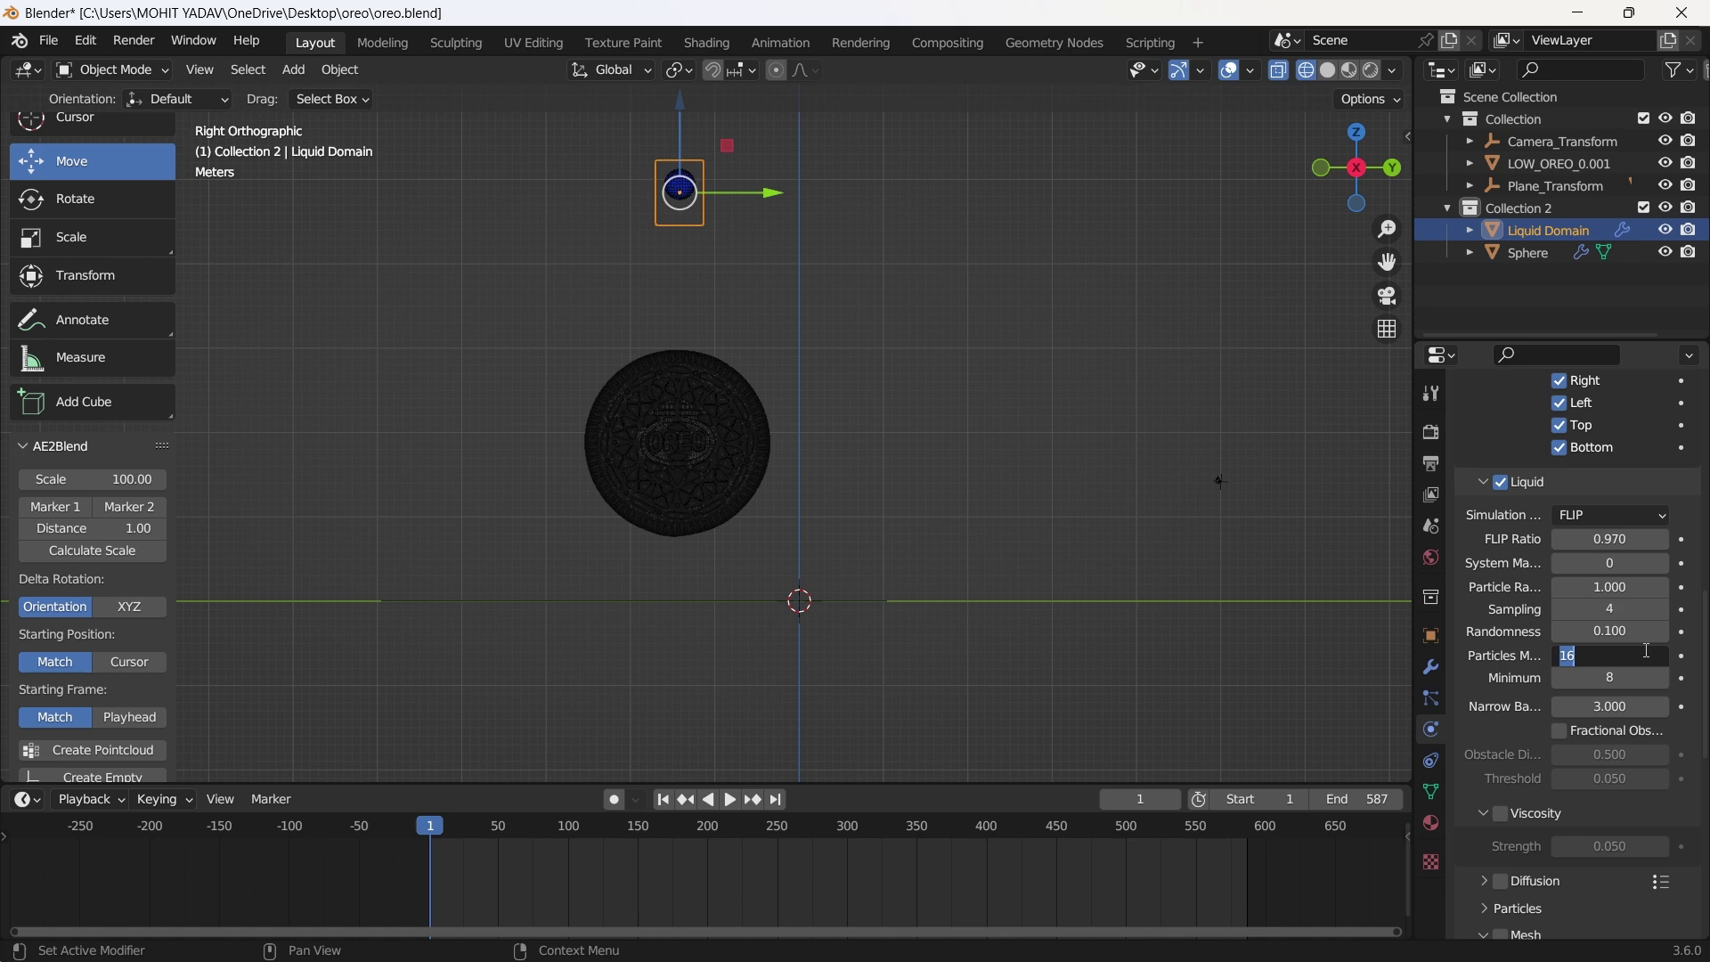
{"action": "type", "text": "20"}
{"action": "key", "text": "Return"}
{"action": "left_click", "coordinate": [1632, 677]}
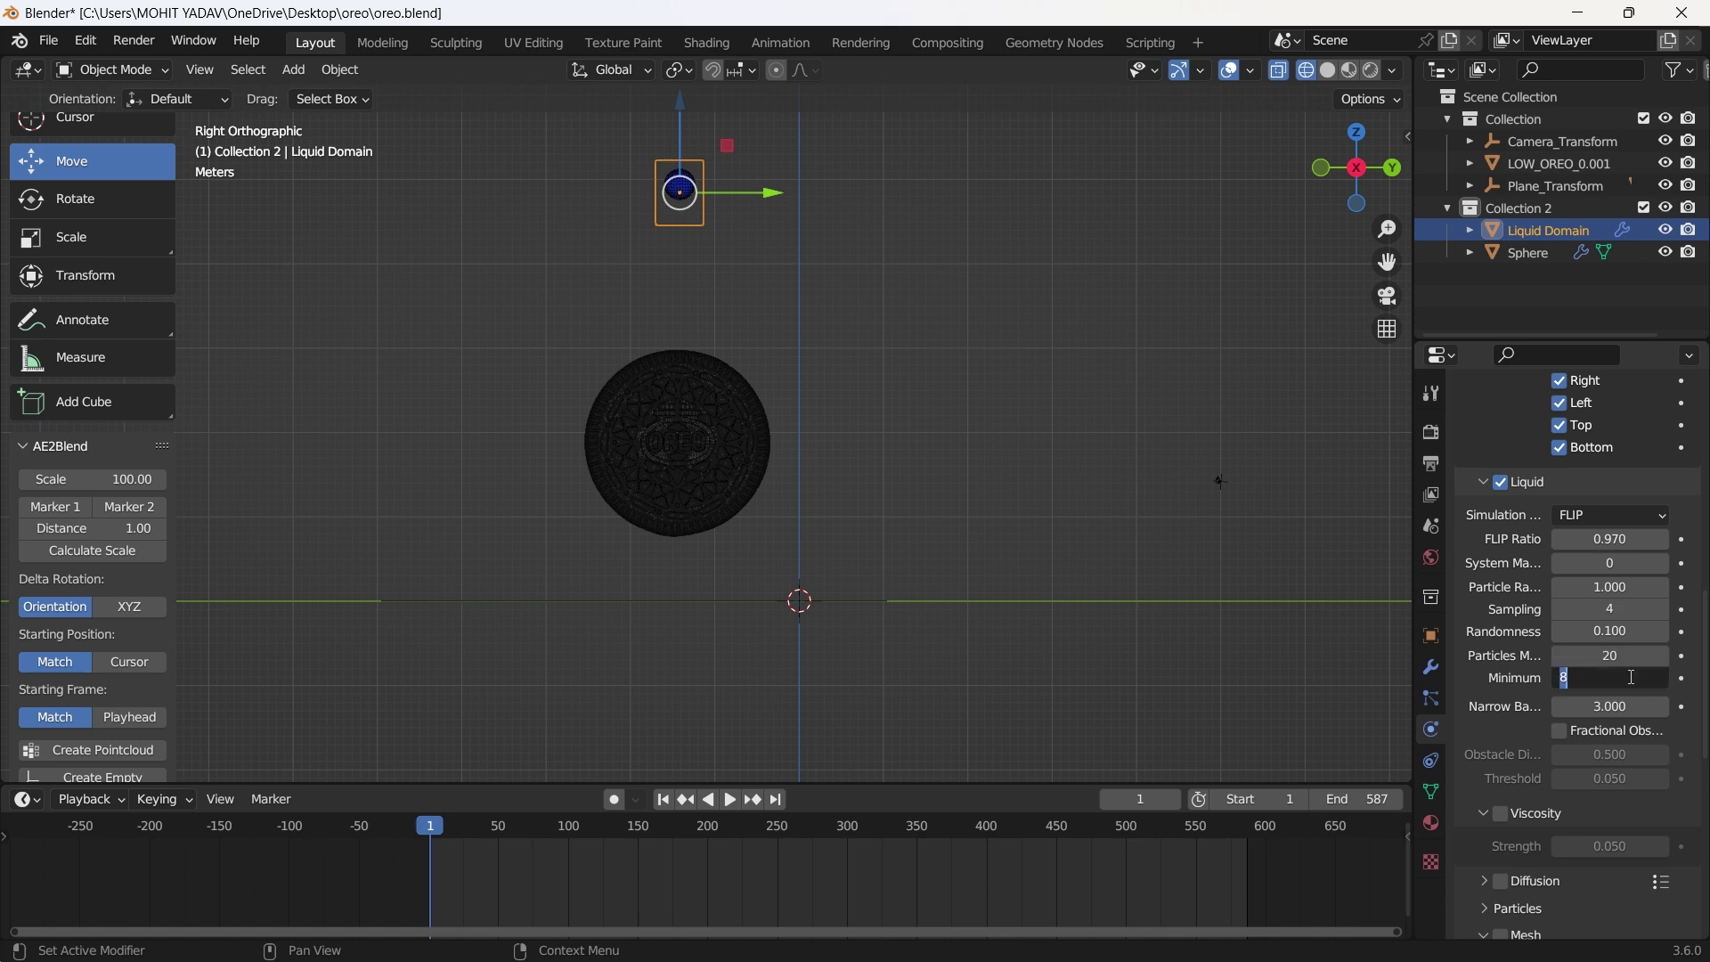
{"action": "type", "text": "10"}
{"action": "key", "text": "Return"}
Enable viscosity for the liquid domain with a strength of 0.002.
{"action": "scroll", "coordinate": [1505, 736], "scroll_direction": "down", "scroll_amount": 3}
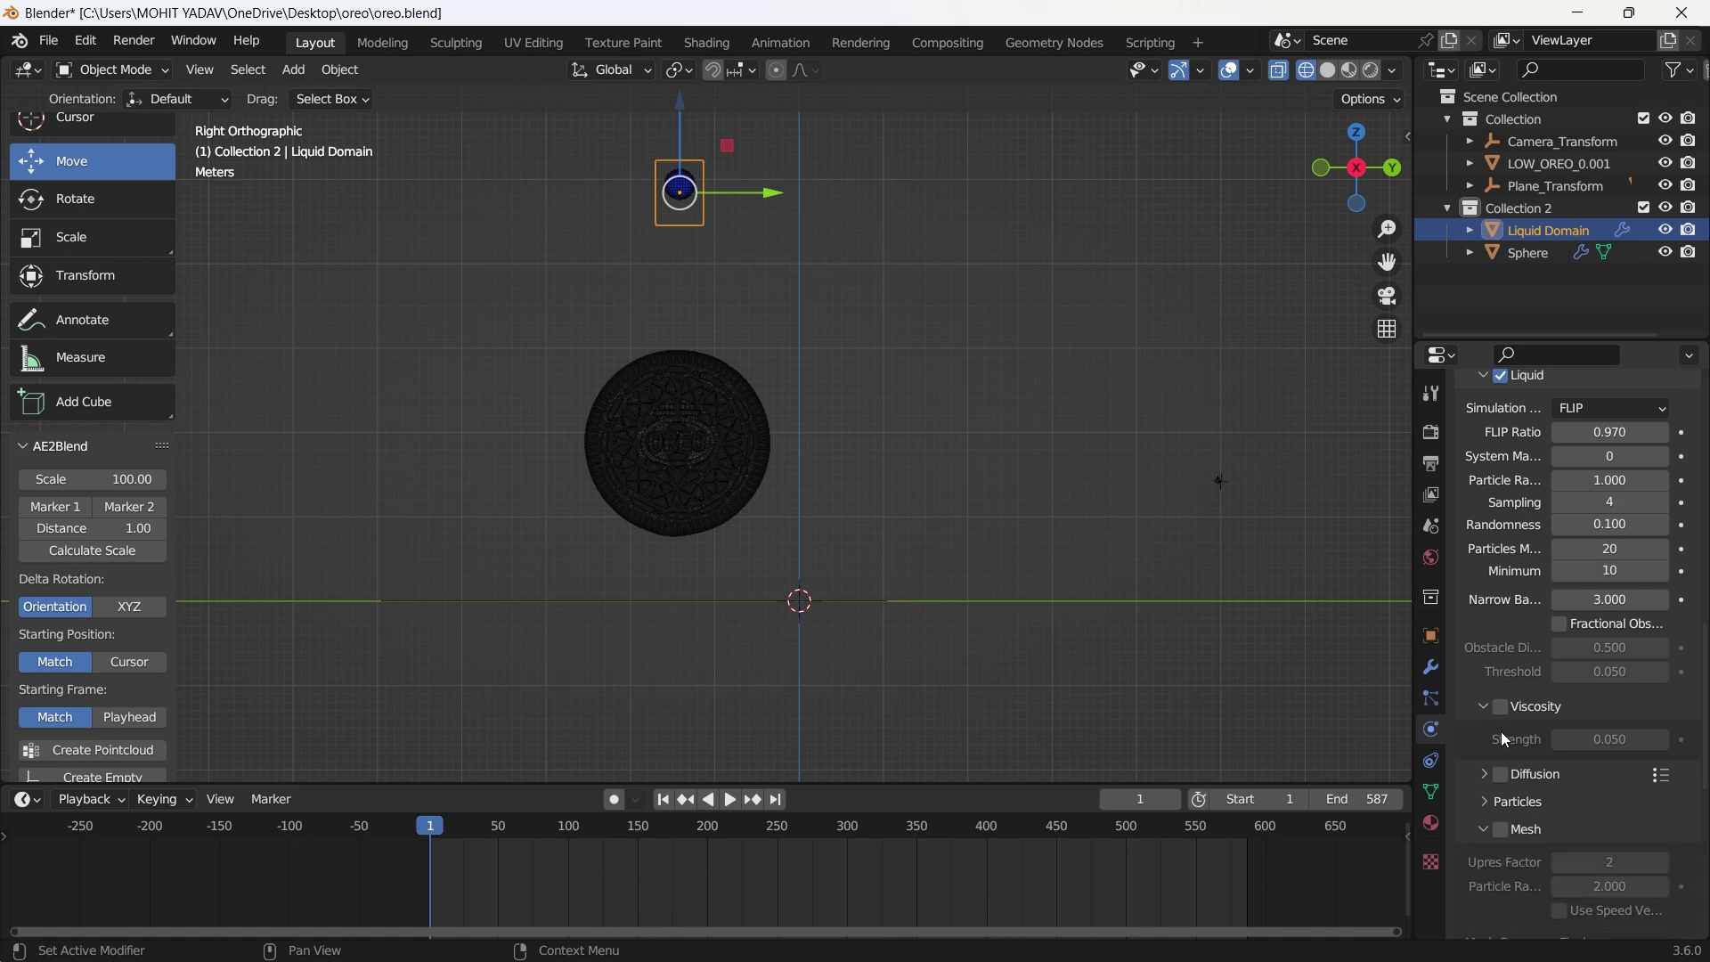
{"action": "left_click", "coordinate": [1500, 710]}
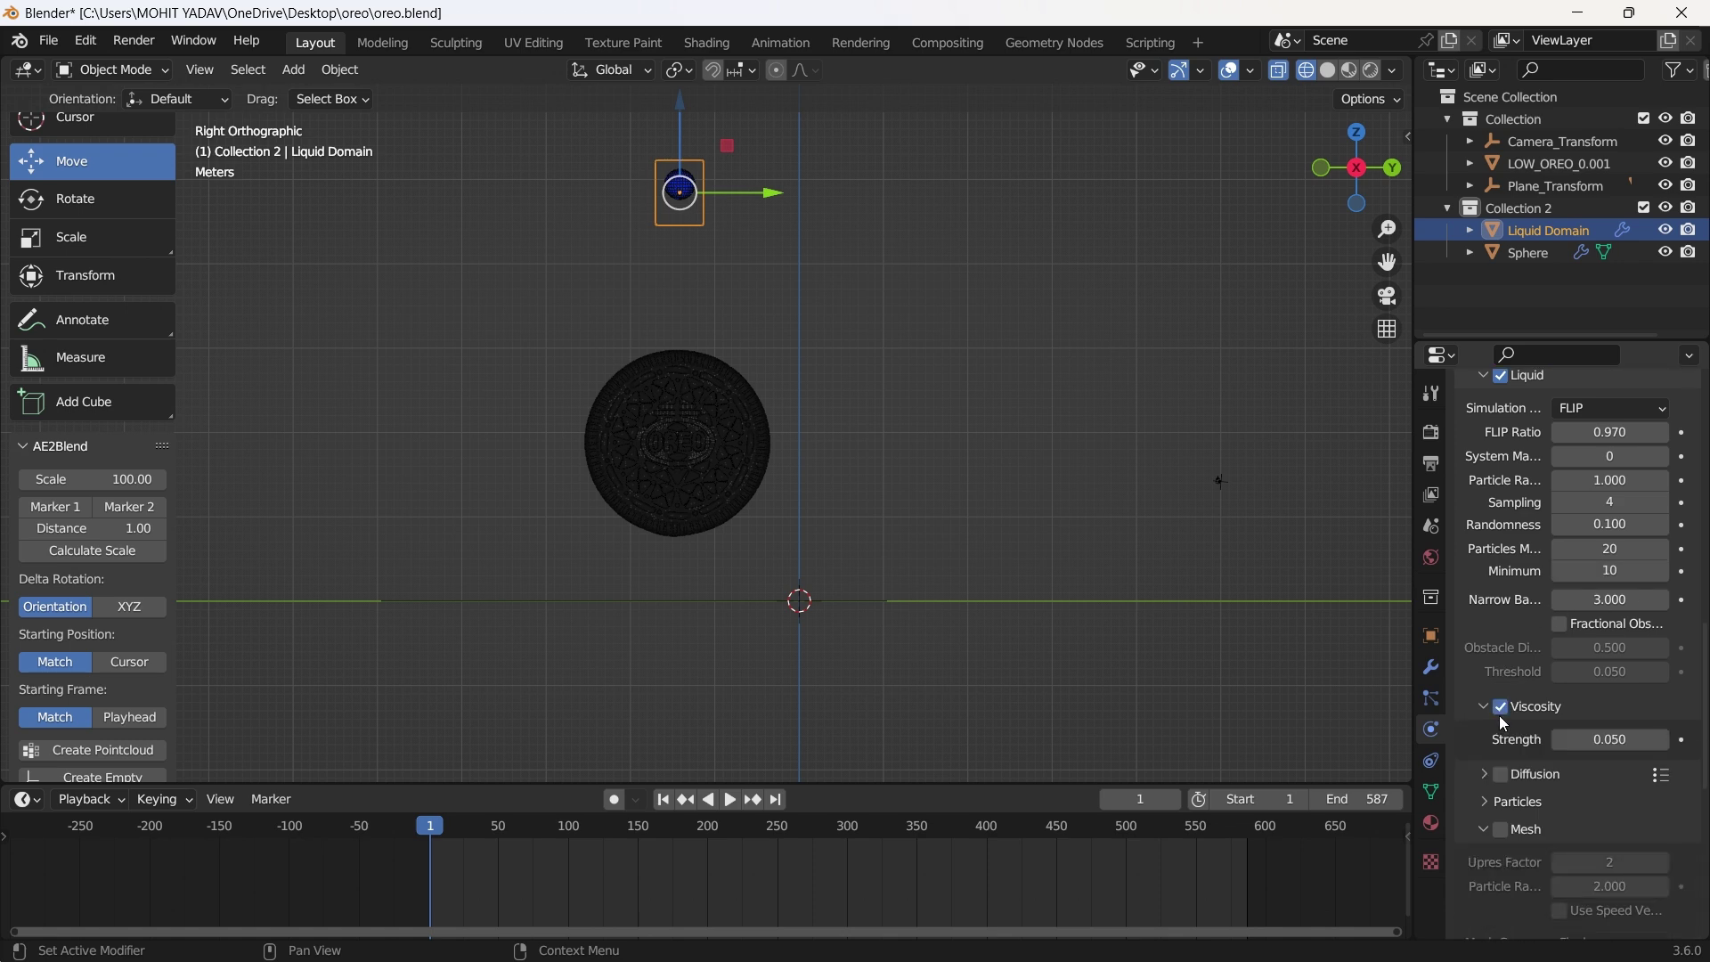
{"action": "left_click", "coordinate": [1615, 736]}
{"action": "type", "text": "0"}
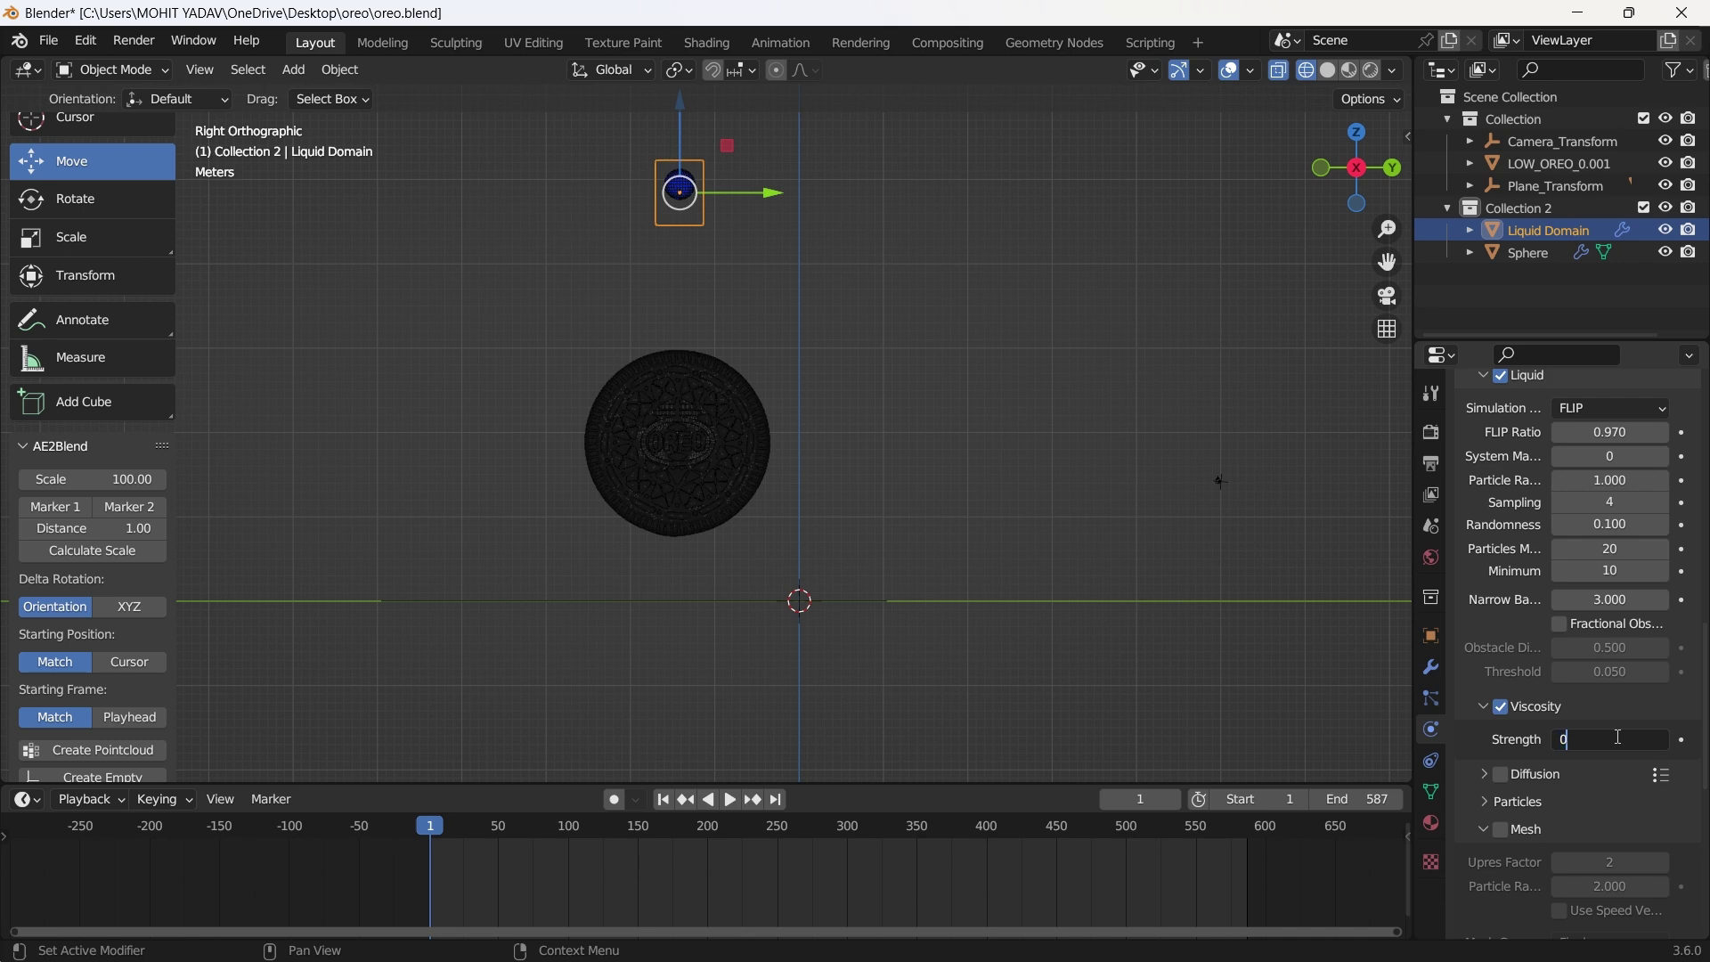
{"action": "type", "text": ".002"}
{"action": "left_click", "coordinate": [1504, 832]}
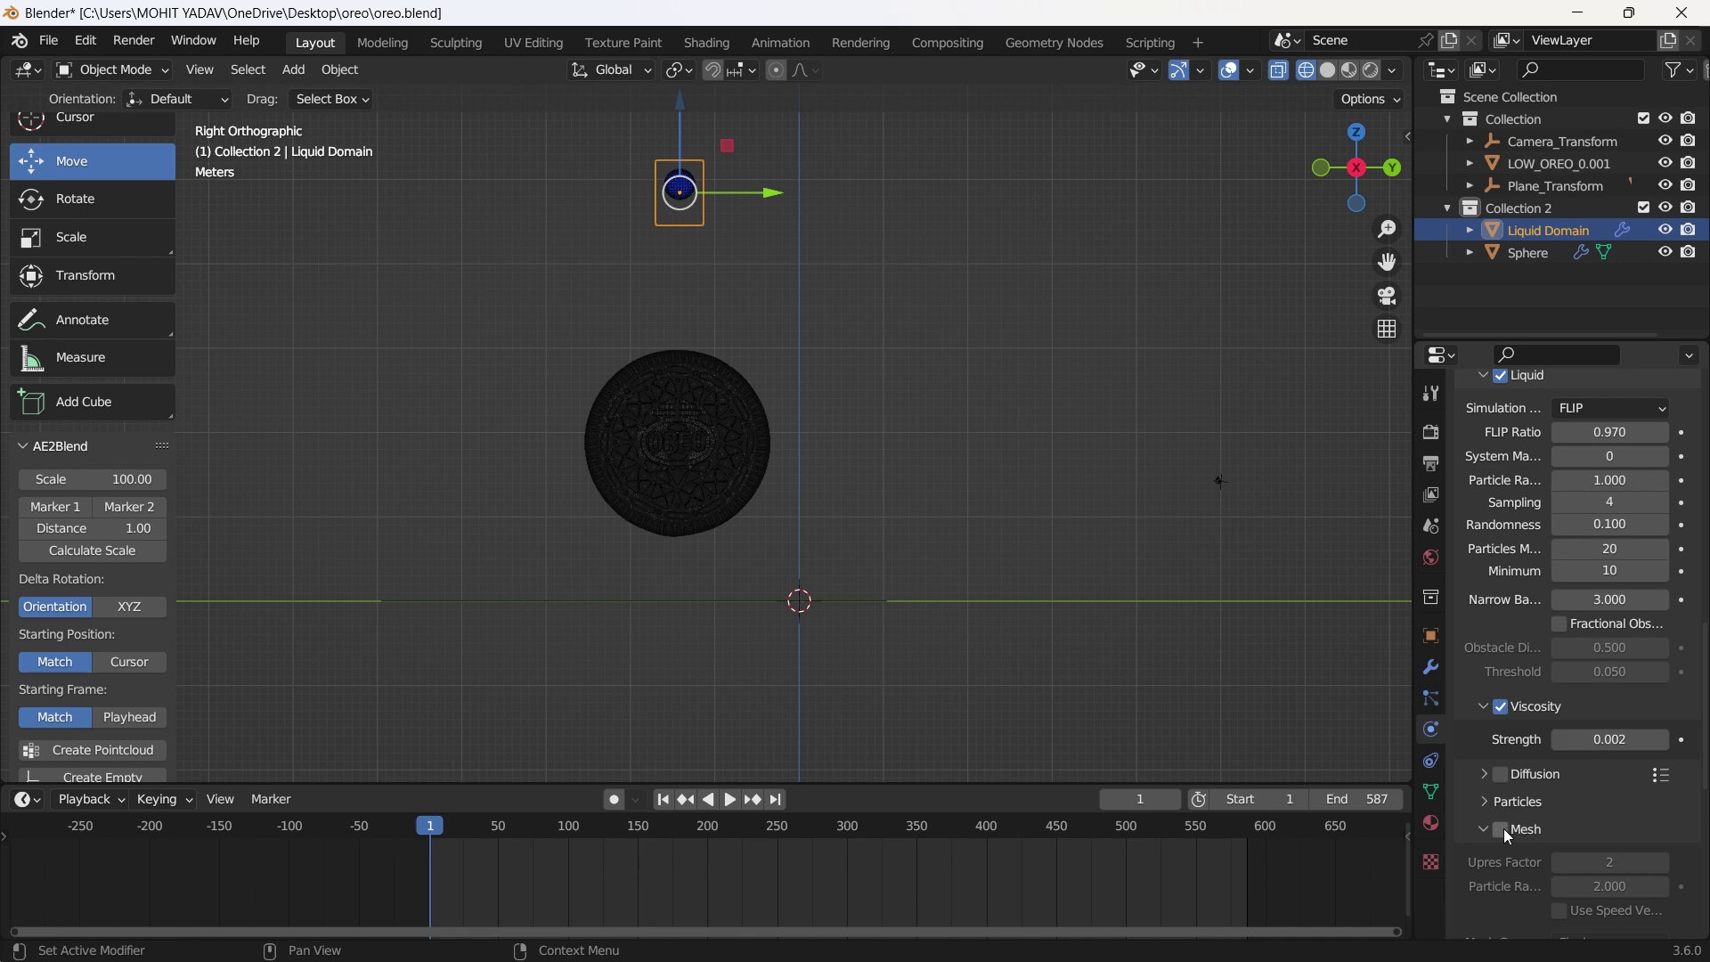
Enable mesh generation for the liquid domain and set its positive smoothing to 2.
{"action": "left_click", "coordinate": [1503, 831]}
{"action": "scroll", "coordinate": [1496, 820], "scroll_direction": "down", "scroll_amount": 4}
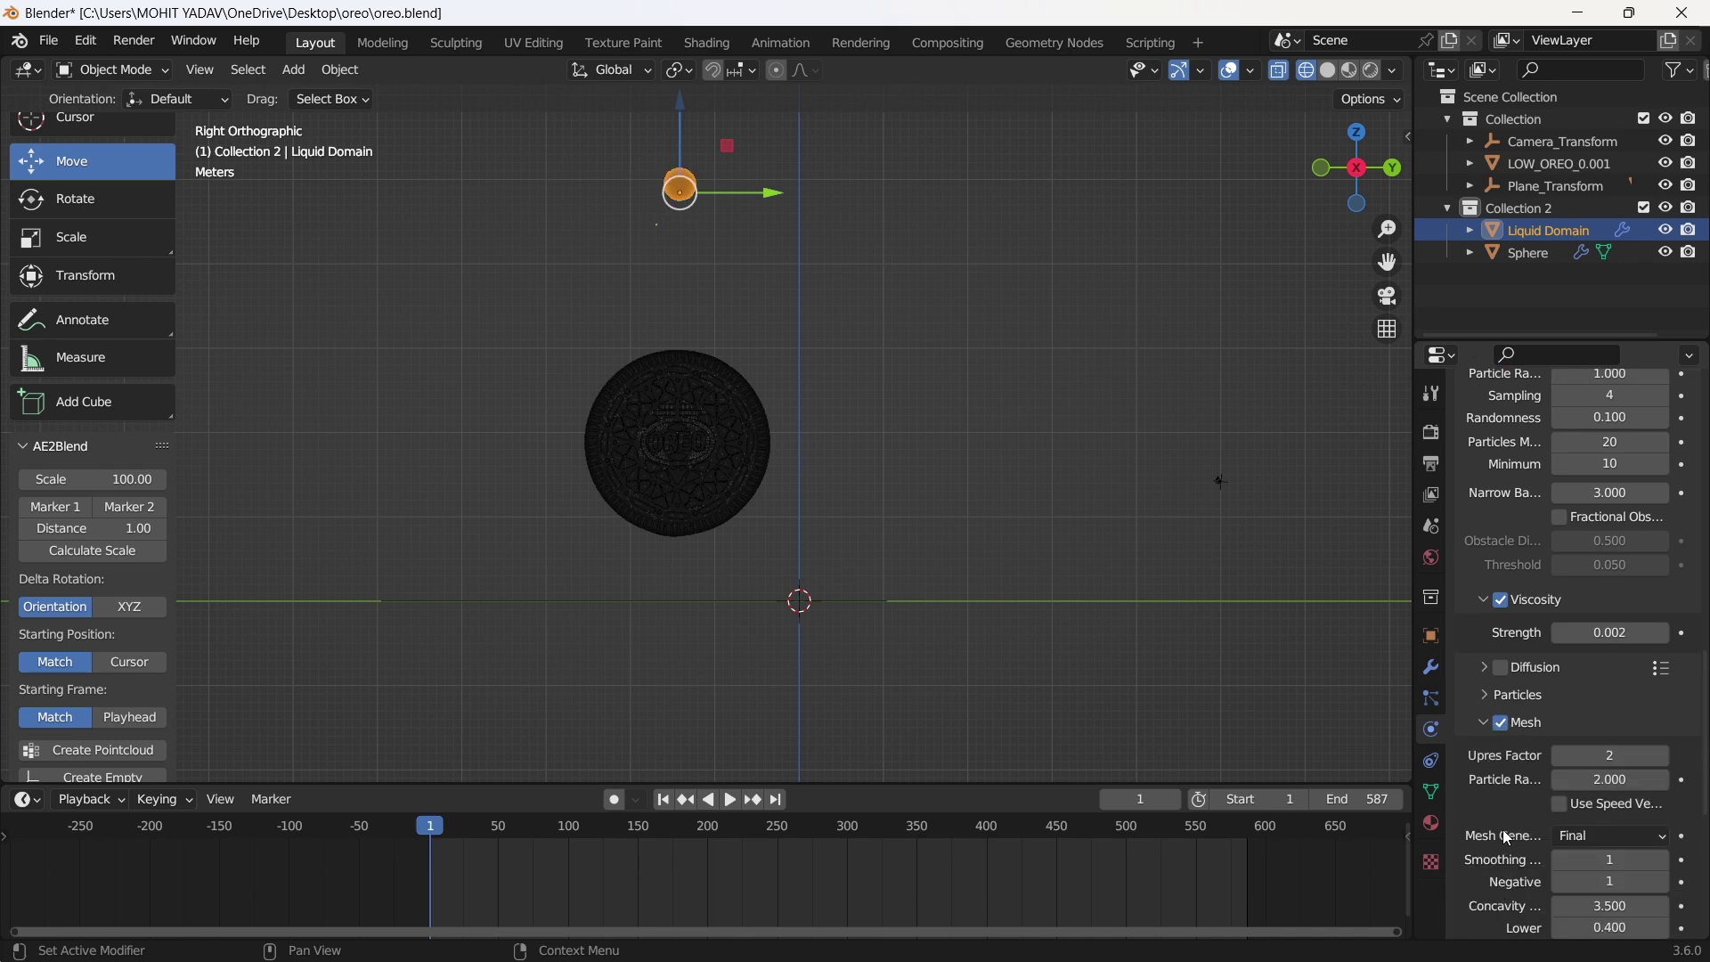
{"action": "scroll", "coordinate": [1493, 812], "scroll_direction": "down", "scroll_amount": 2}
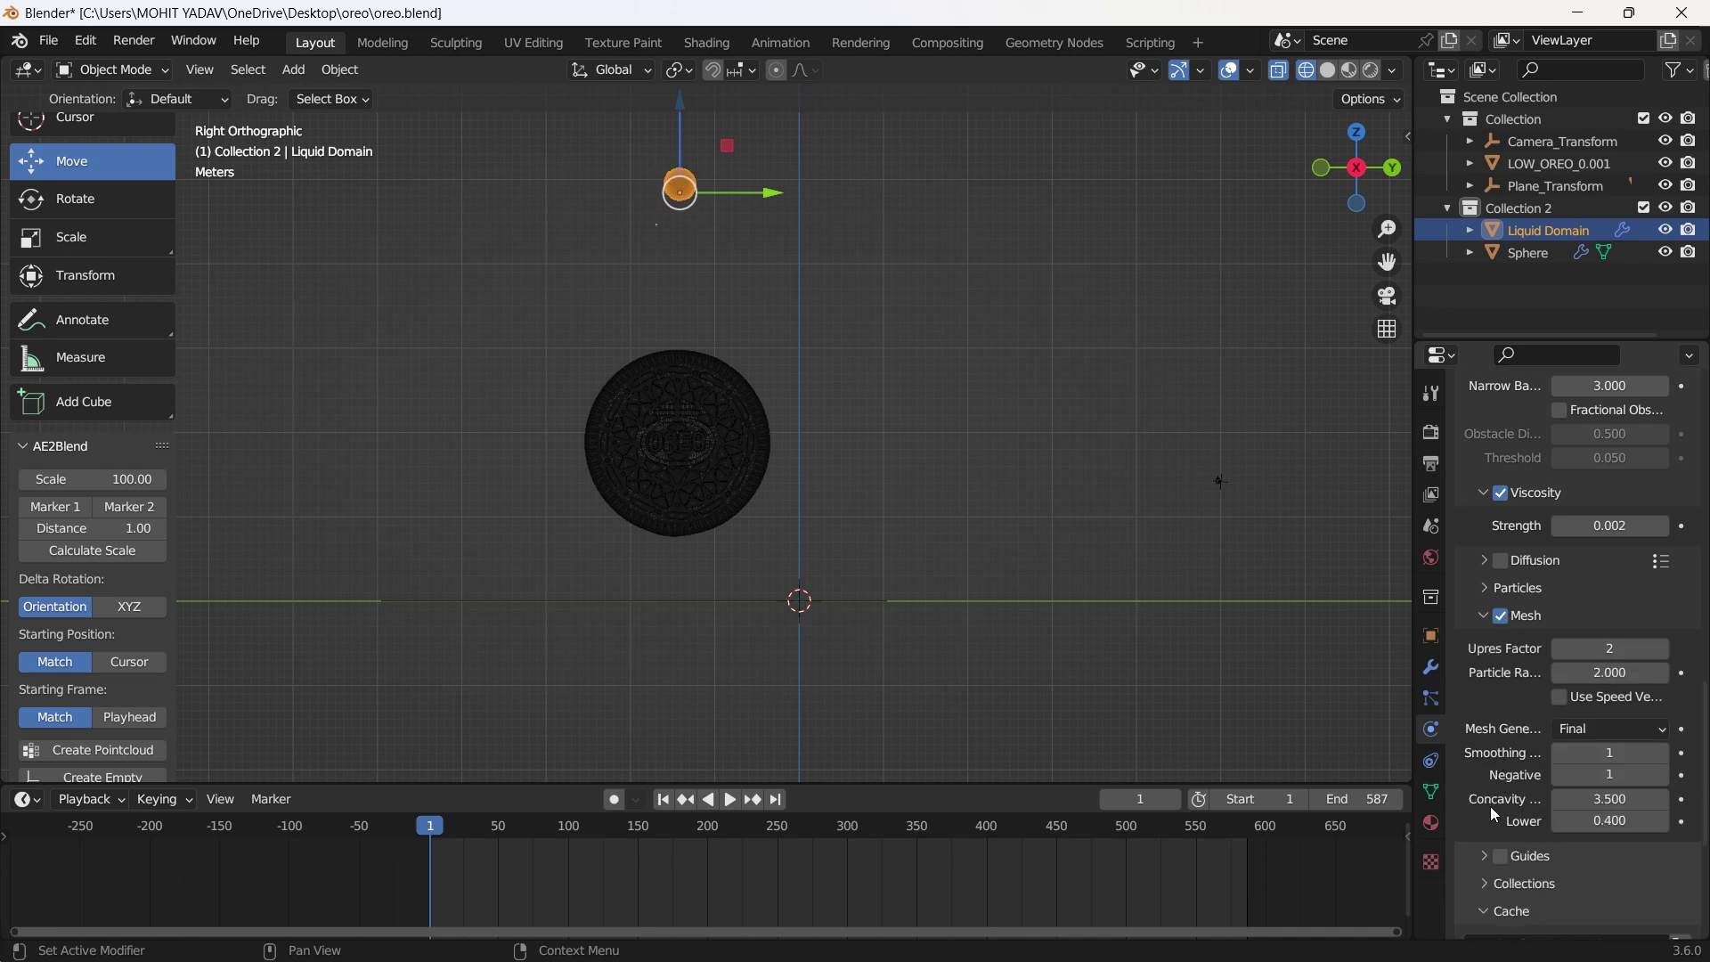
{"action": "left_click", "coordinate": [1608, 755]}
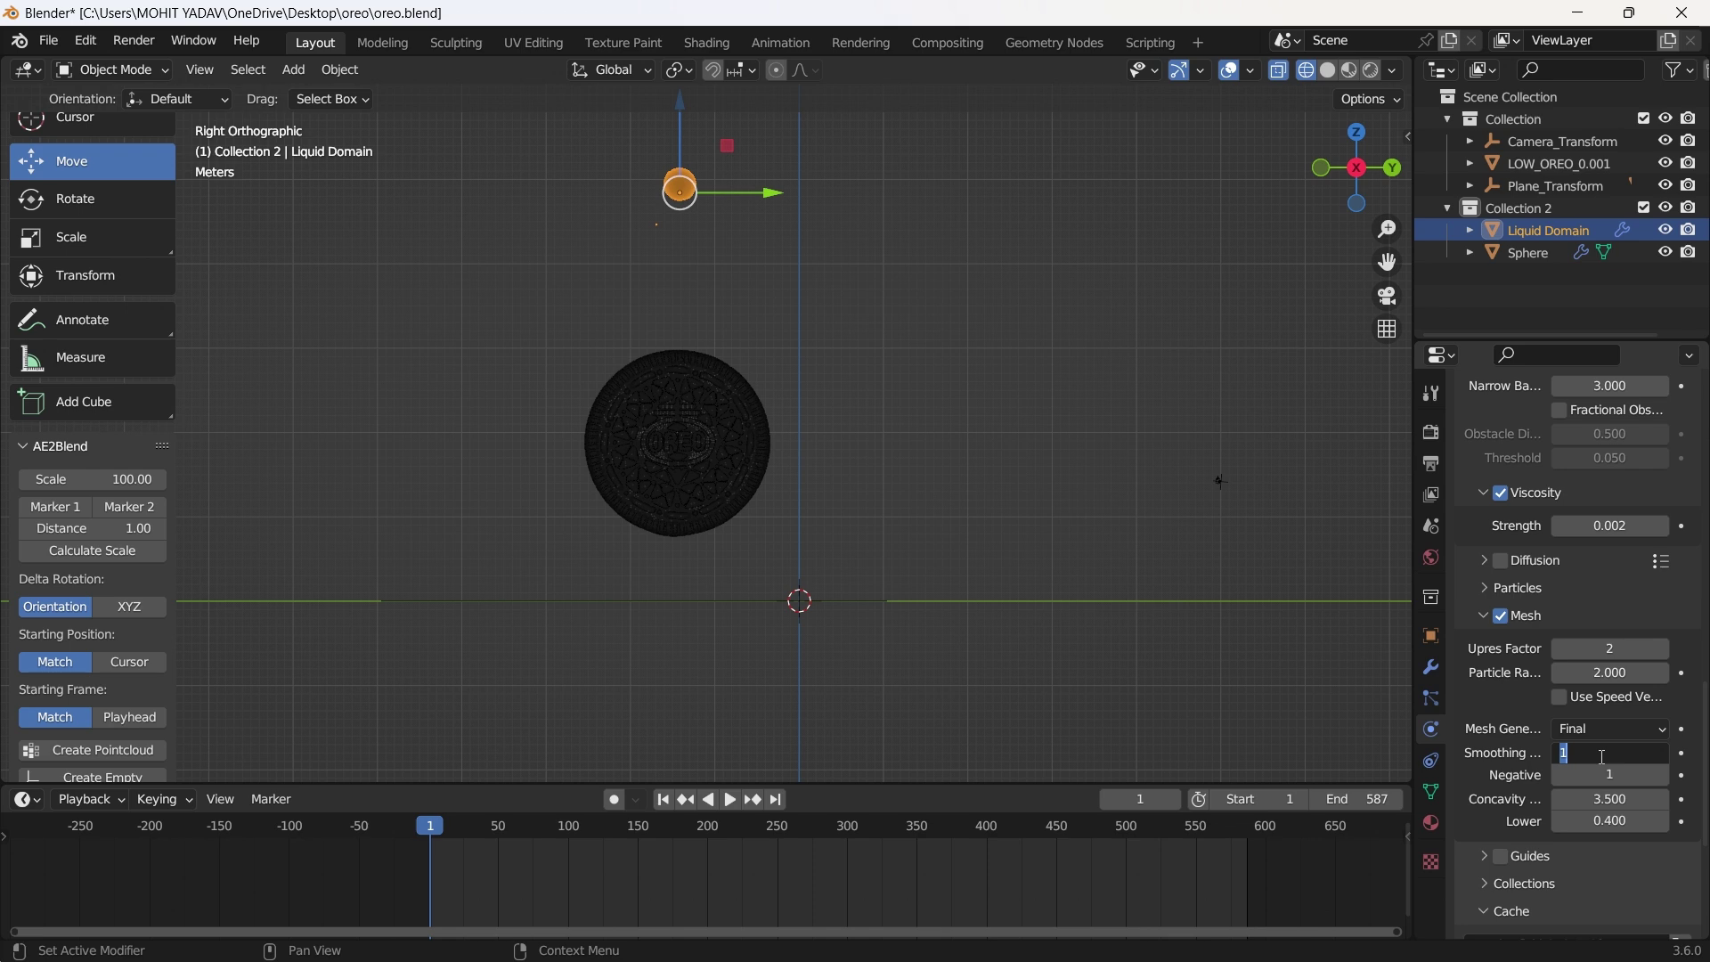
{"action": "type", "text": "2"}
{"action": "key", "text": "Return"}
Set the domain's cache end frame to 587 and its cache type to All.
{"action": "scroll", "coordinate": [1474, 775], "scroll_direction": "down", "scroll_amount": 5}
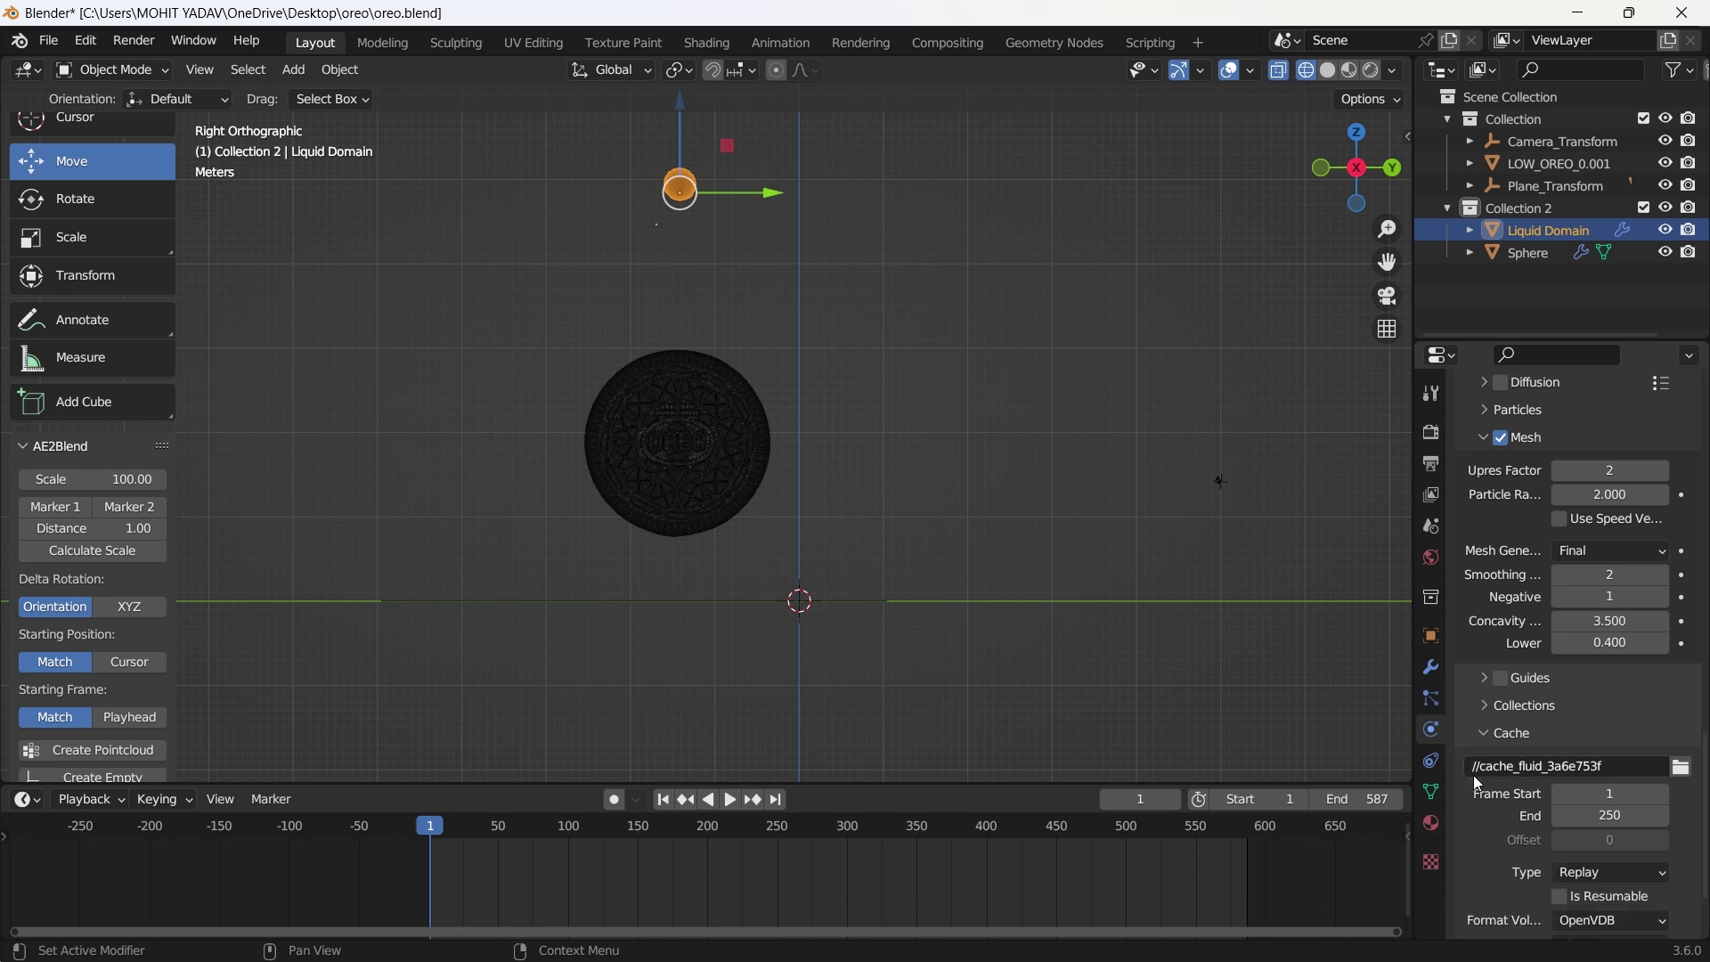
{"action": "scroll", "coordinate": [1530, 777], "scroll_direction": "down", "scroll_amount": 3}
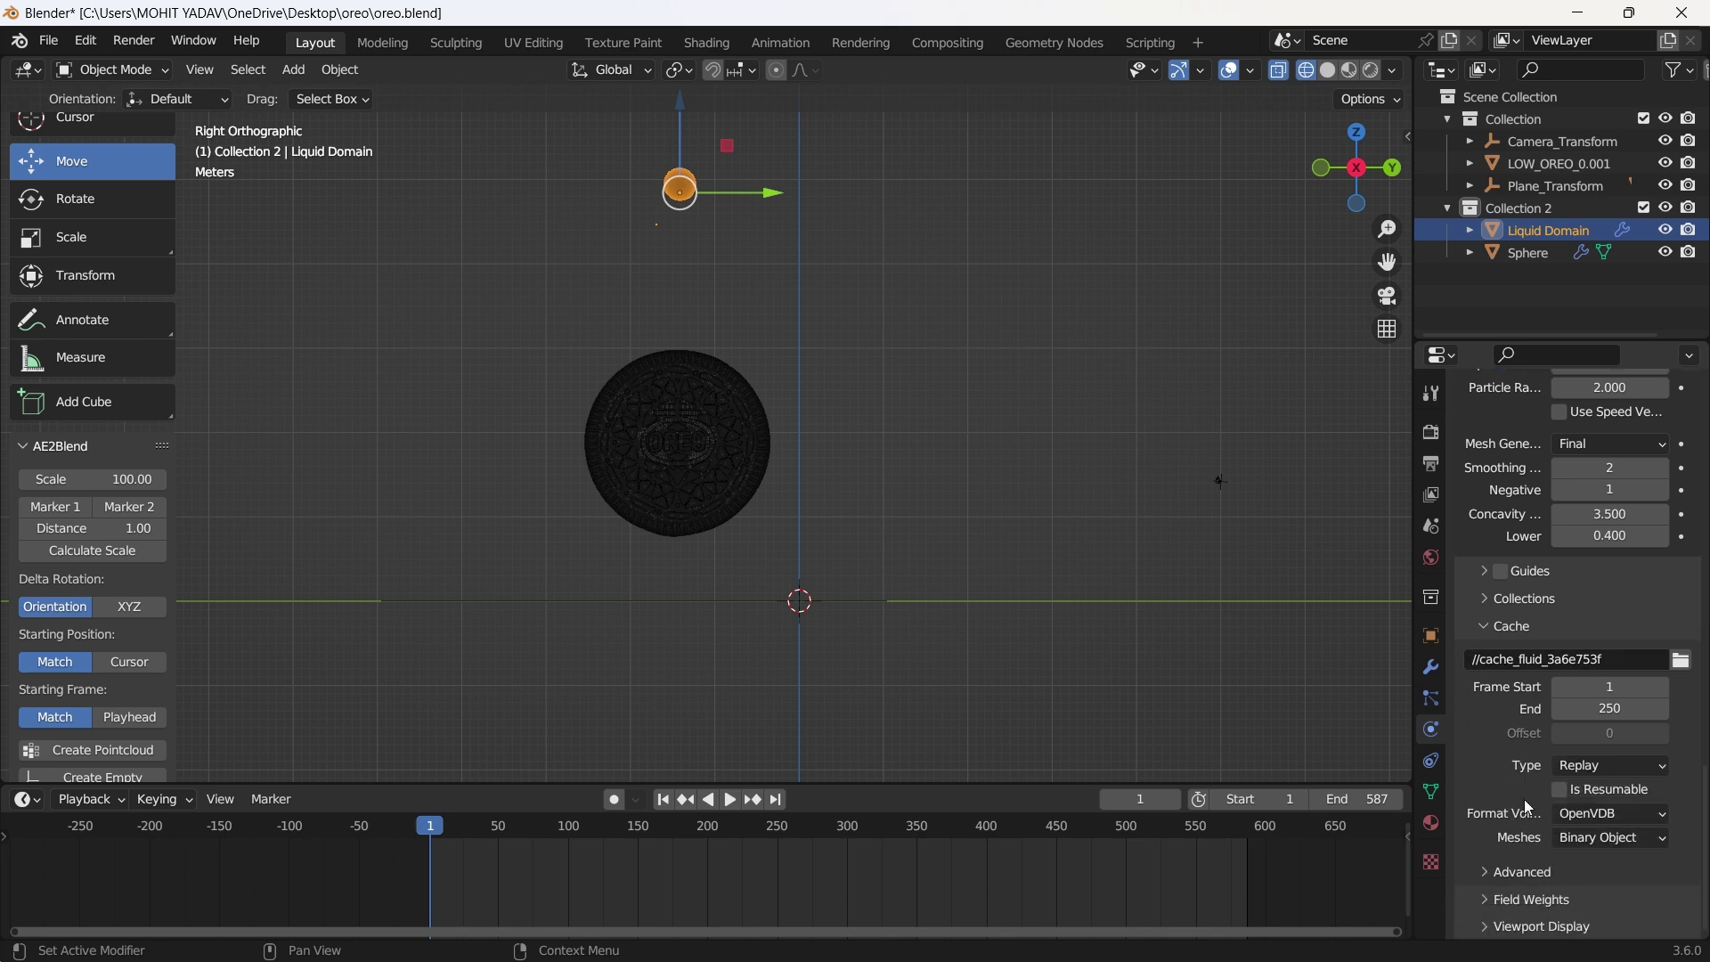
{"action": "left_click", "coordinate": [1610, 711]}
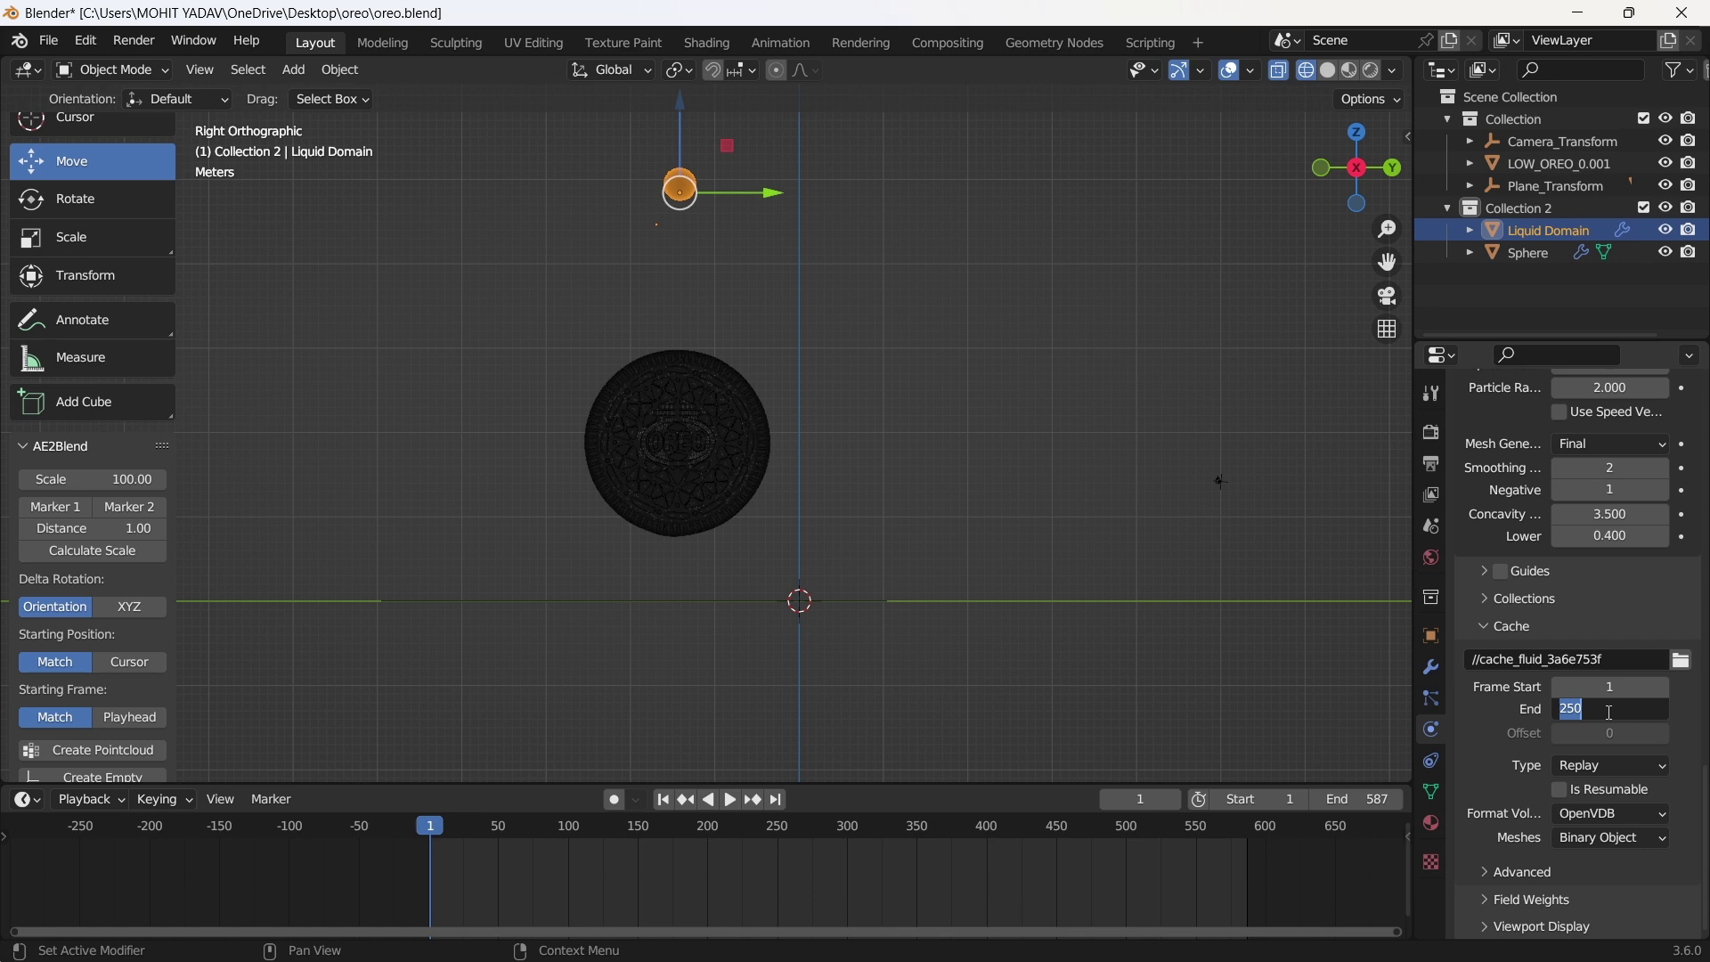
{"action": "type", "text": "587"}
{"action": "key", "text": "Return"}
{"action": "left_click", "coordinate": [1566, 765]}
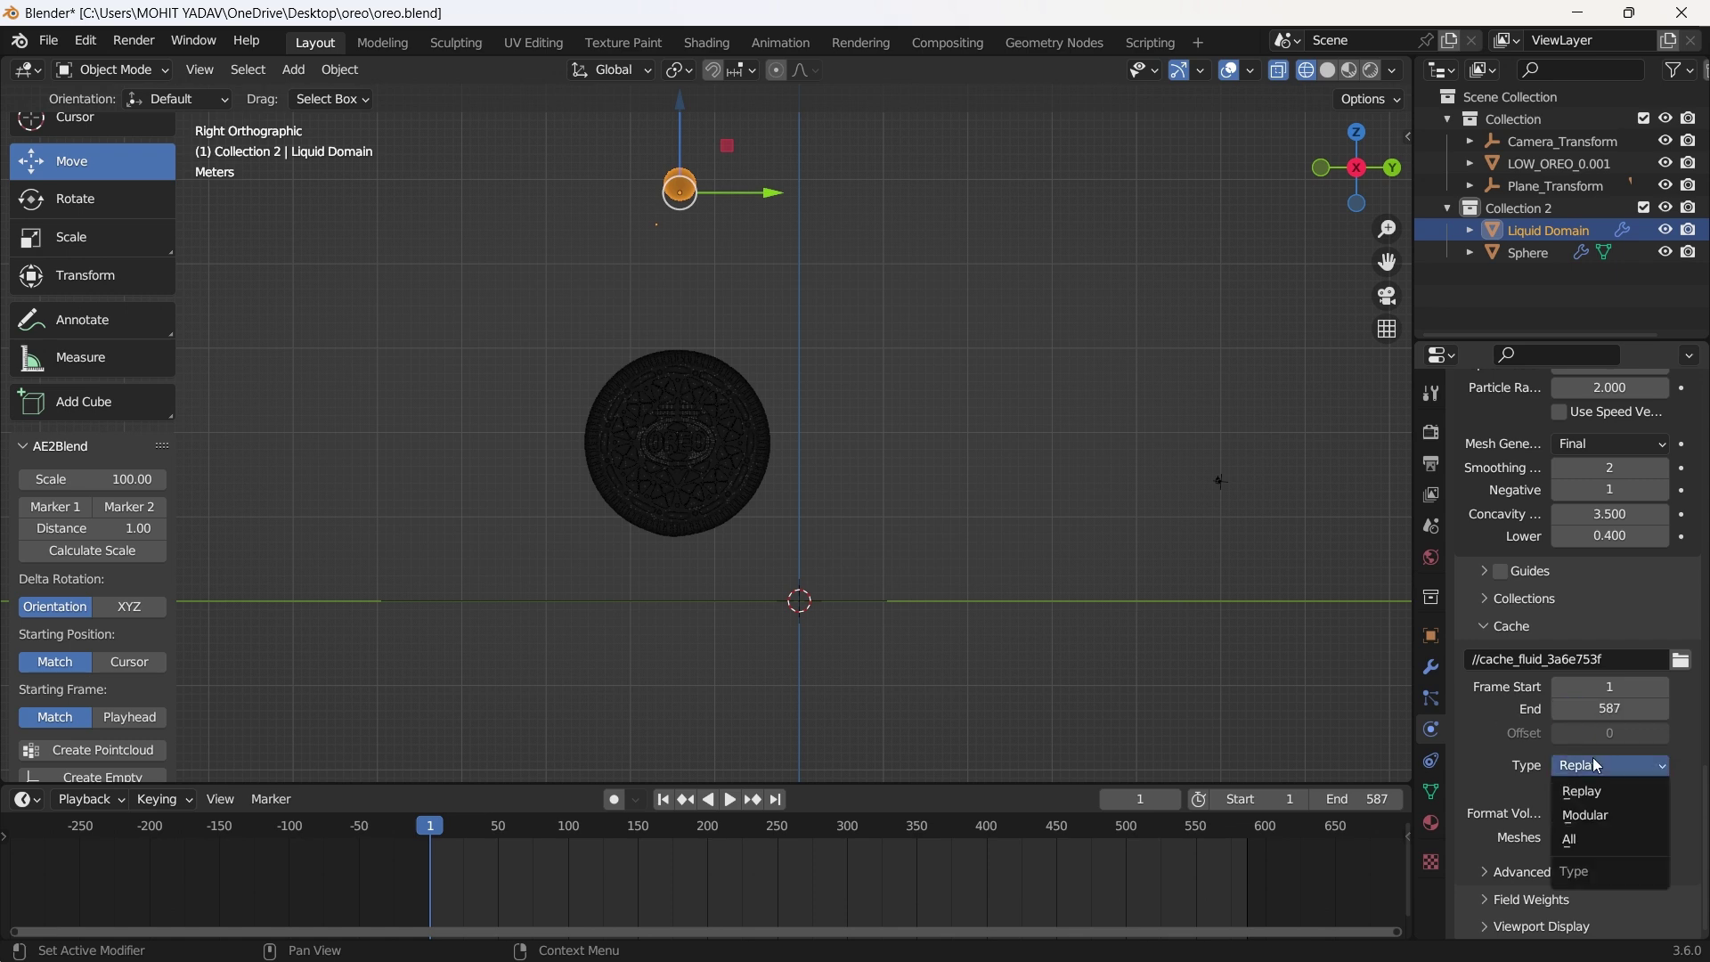
{"action": "left_click", "coordinate": [1617, 838]}
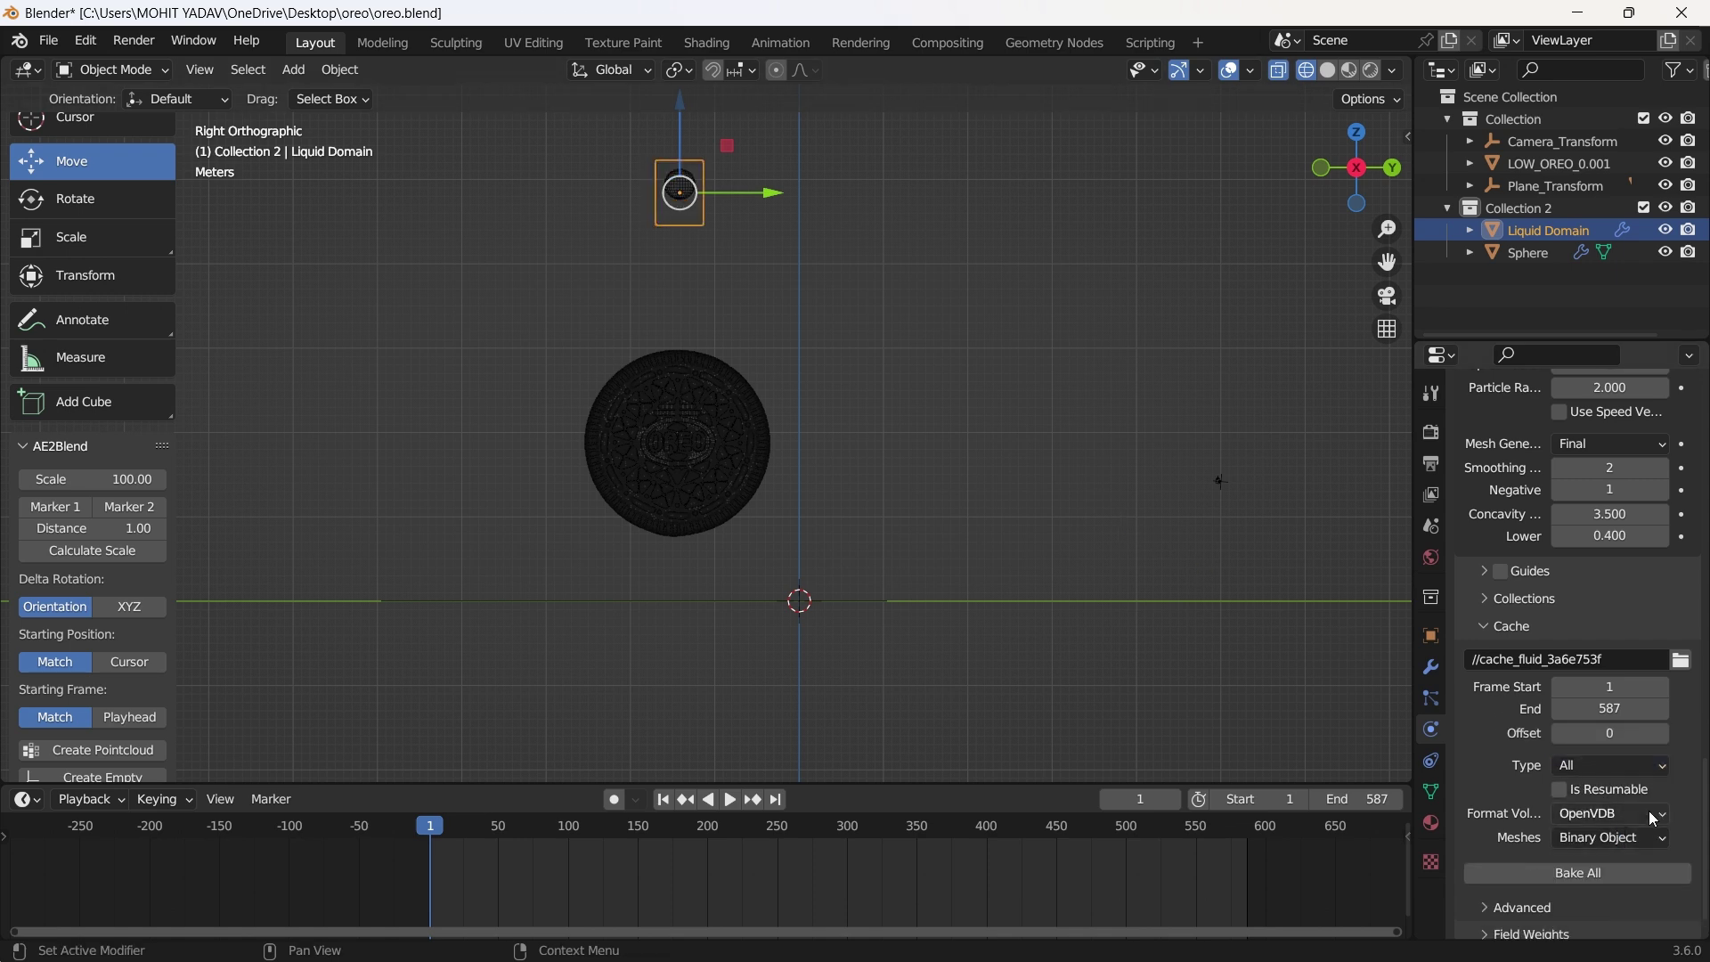
{"action": "scroll", "coordinate": [1646, 815], "scroll_direction": "down", "scroll_amount": 1}
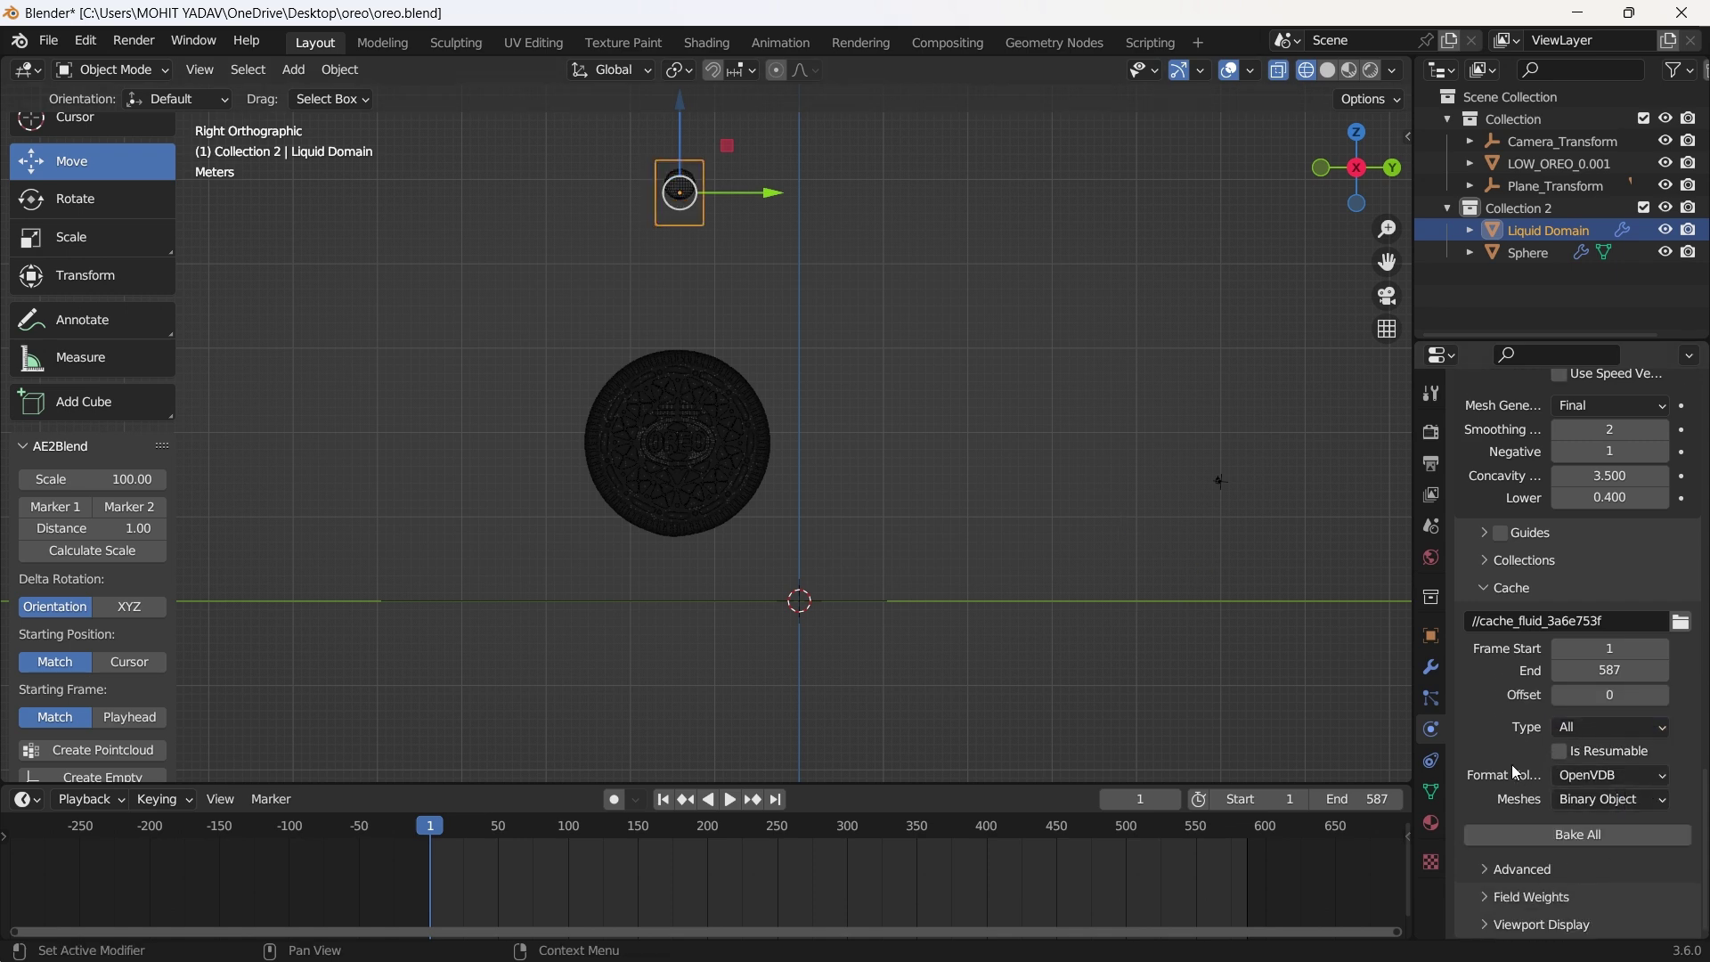
Scale the liquid domain to 30 in X, 30 in Y and 40 in Z.
{"action": "scroll", "coordinate": [1510, 765], "scroll_direction": "up", "scroll_amount": 4}
{"action": "left_click", "coordinate": [1432, 636]}
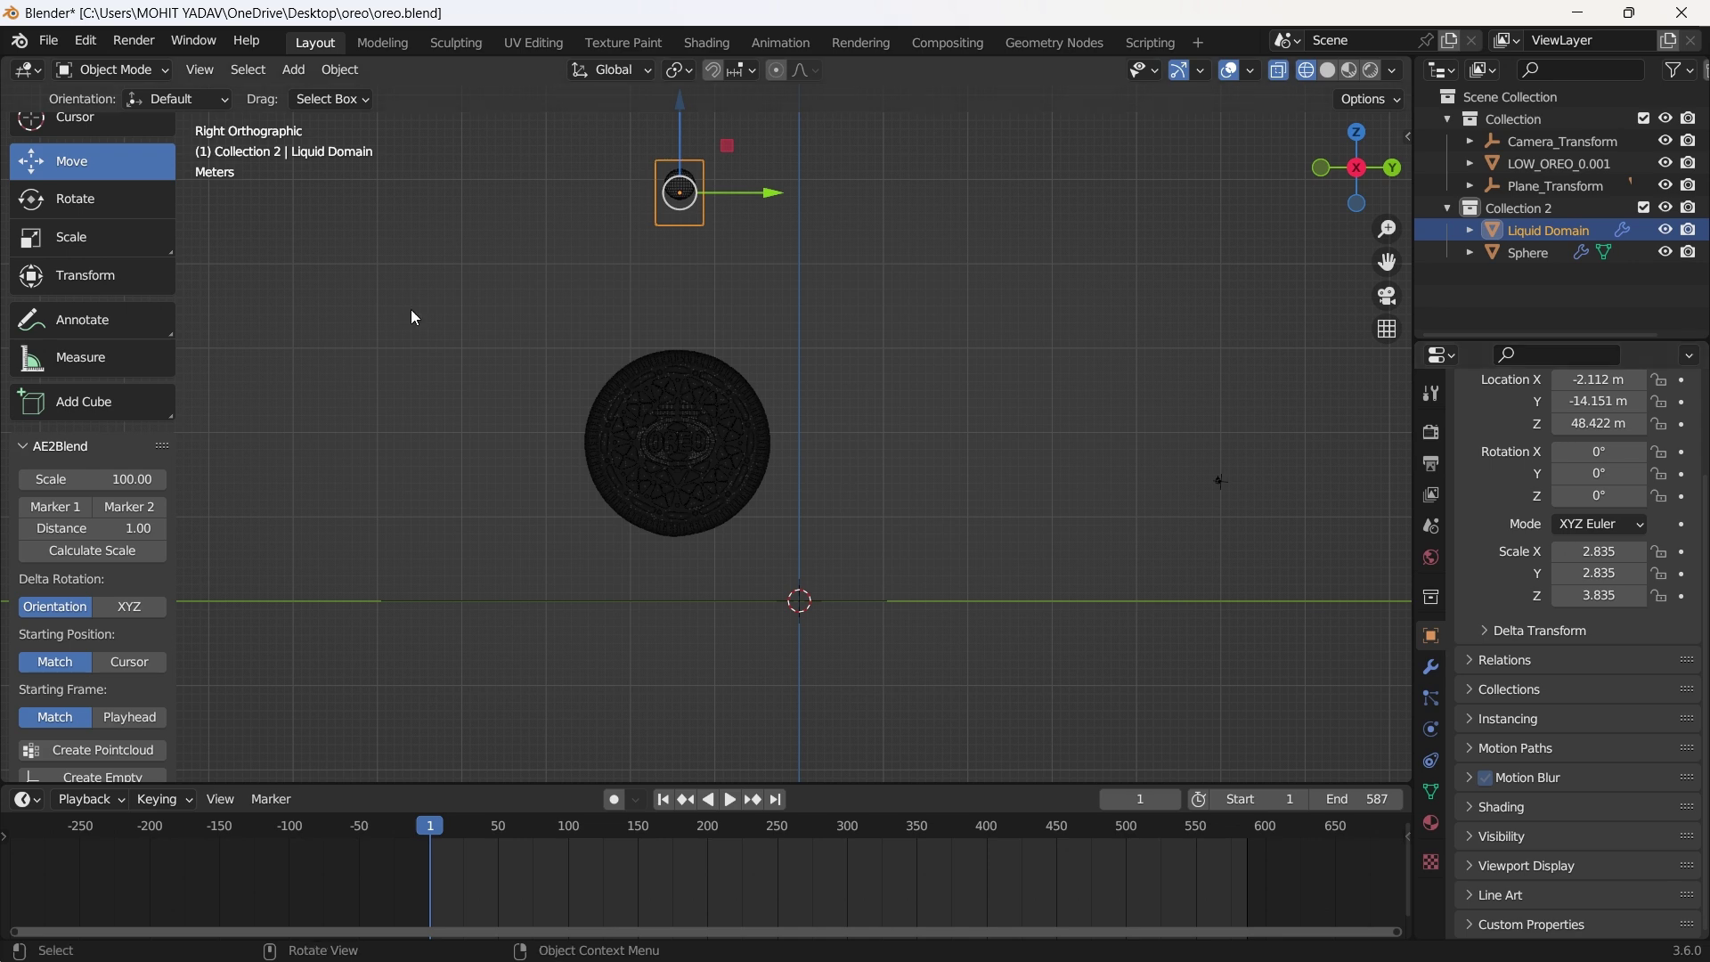
{"action": "left_click", "coordinate": [1593, 552]}
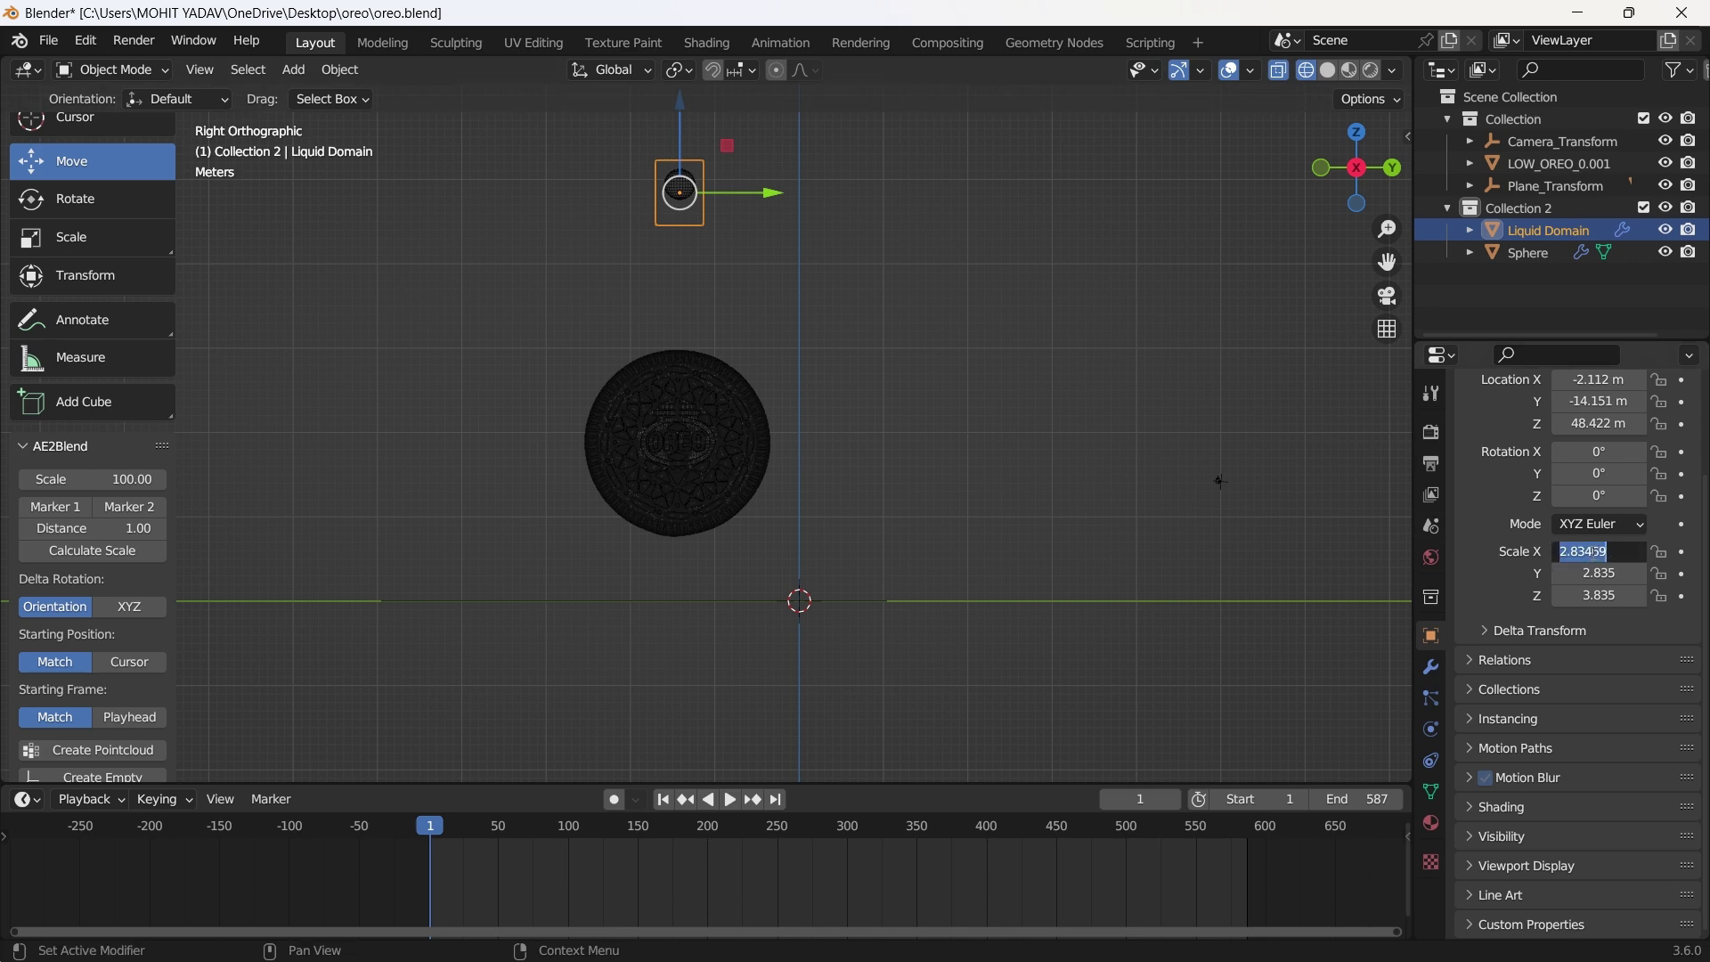
{"action": "type", "text": "30"}
{"action": "key", "text": "Return"}
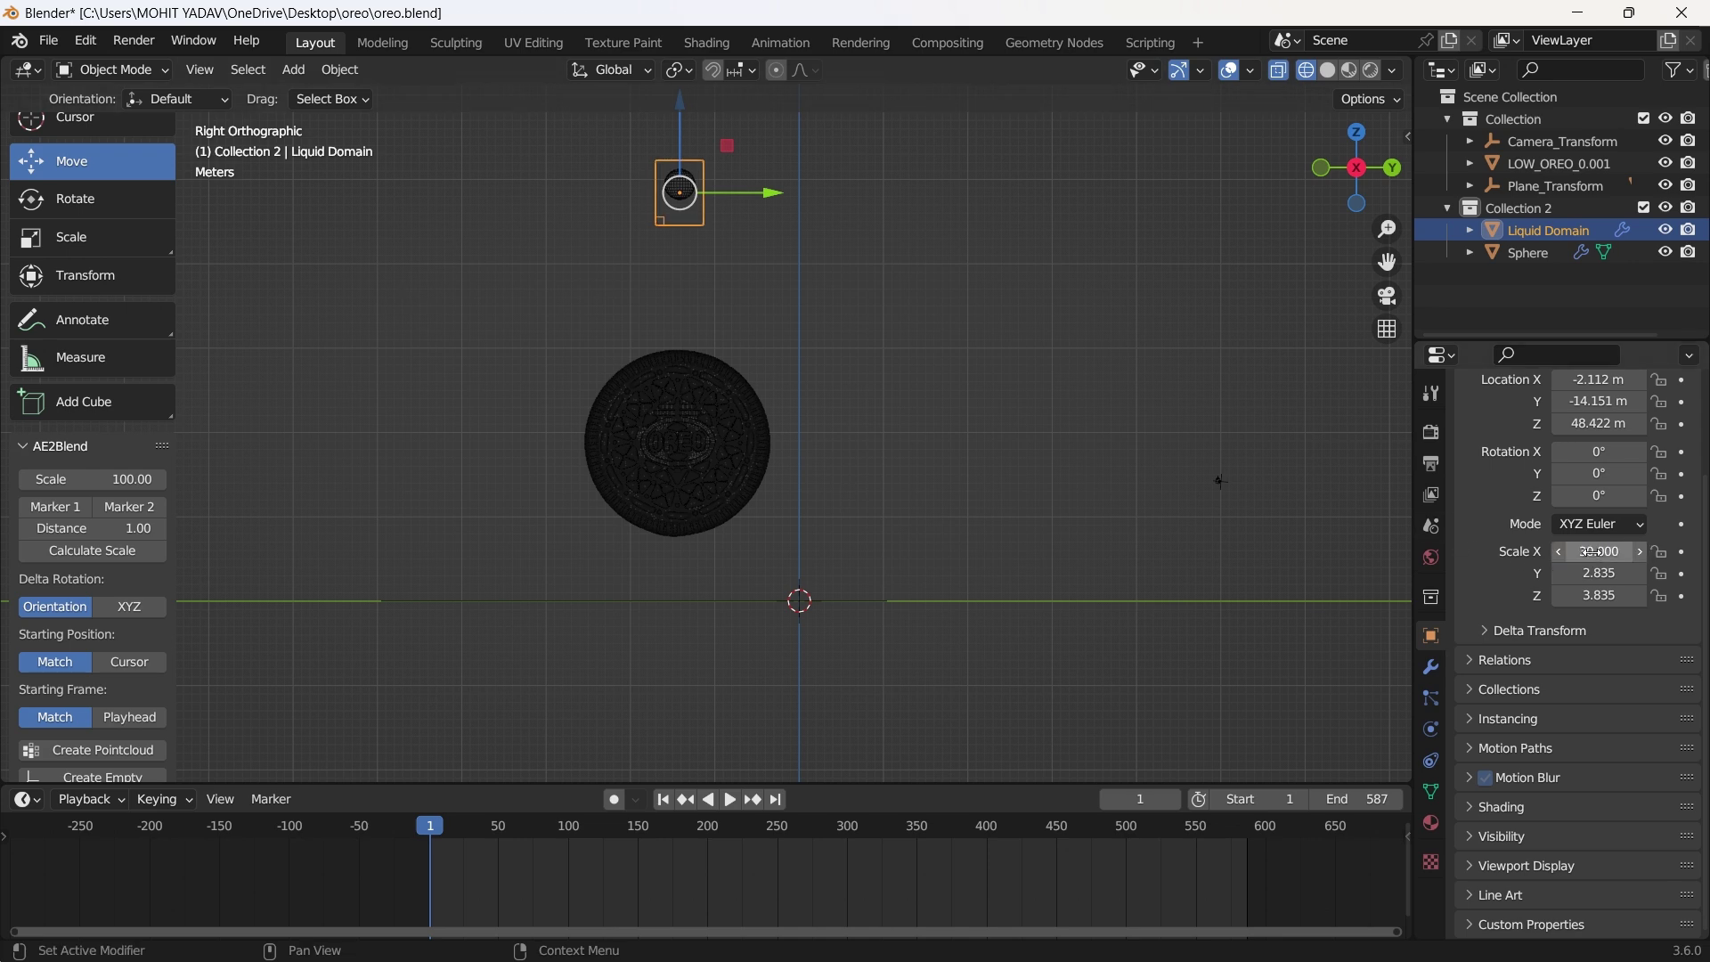
{"action": "left_click", "coordinate": [1595, 571]}
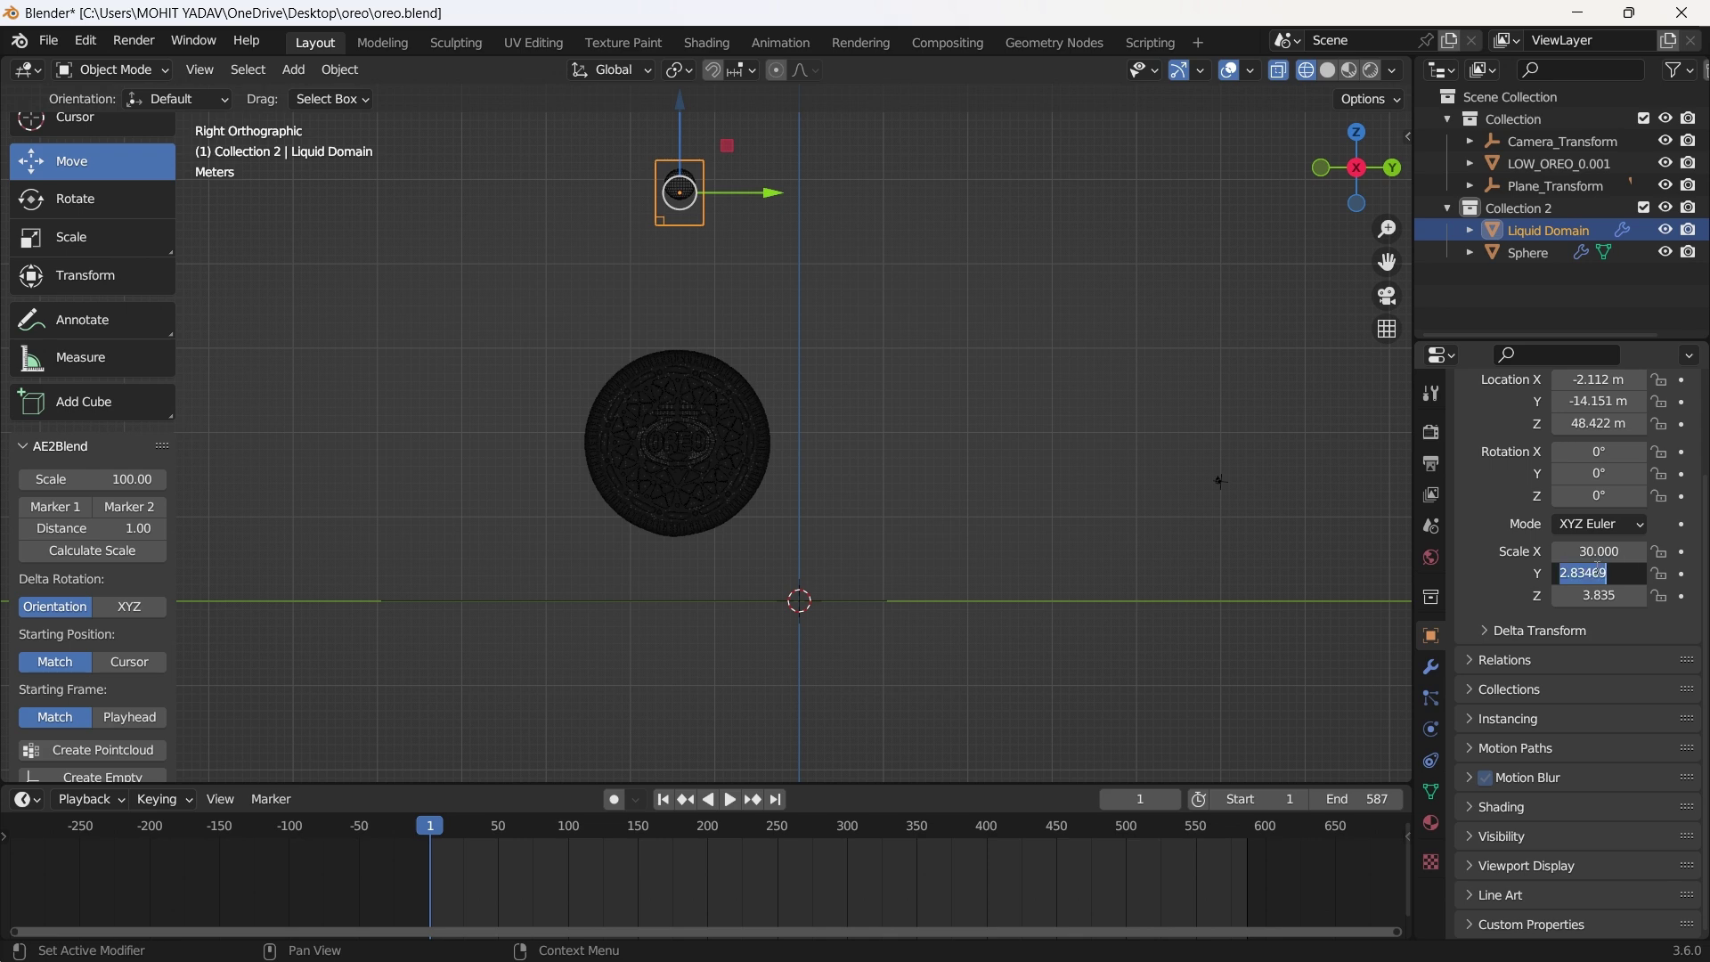
{"action": "type", "text": "30"}
{"action": "key", "text": "Return"}
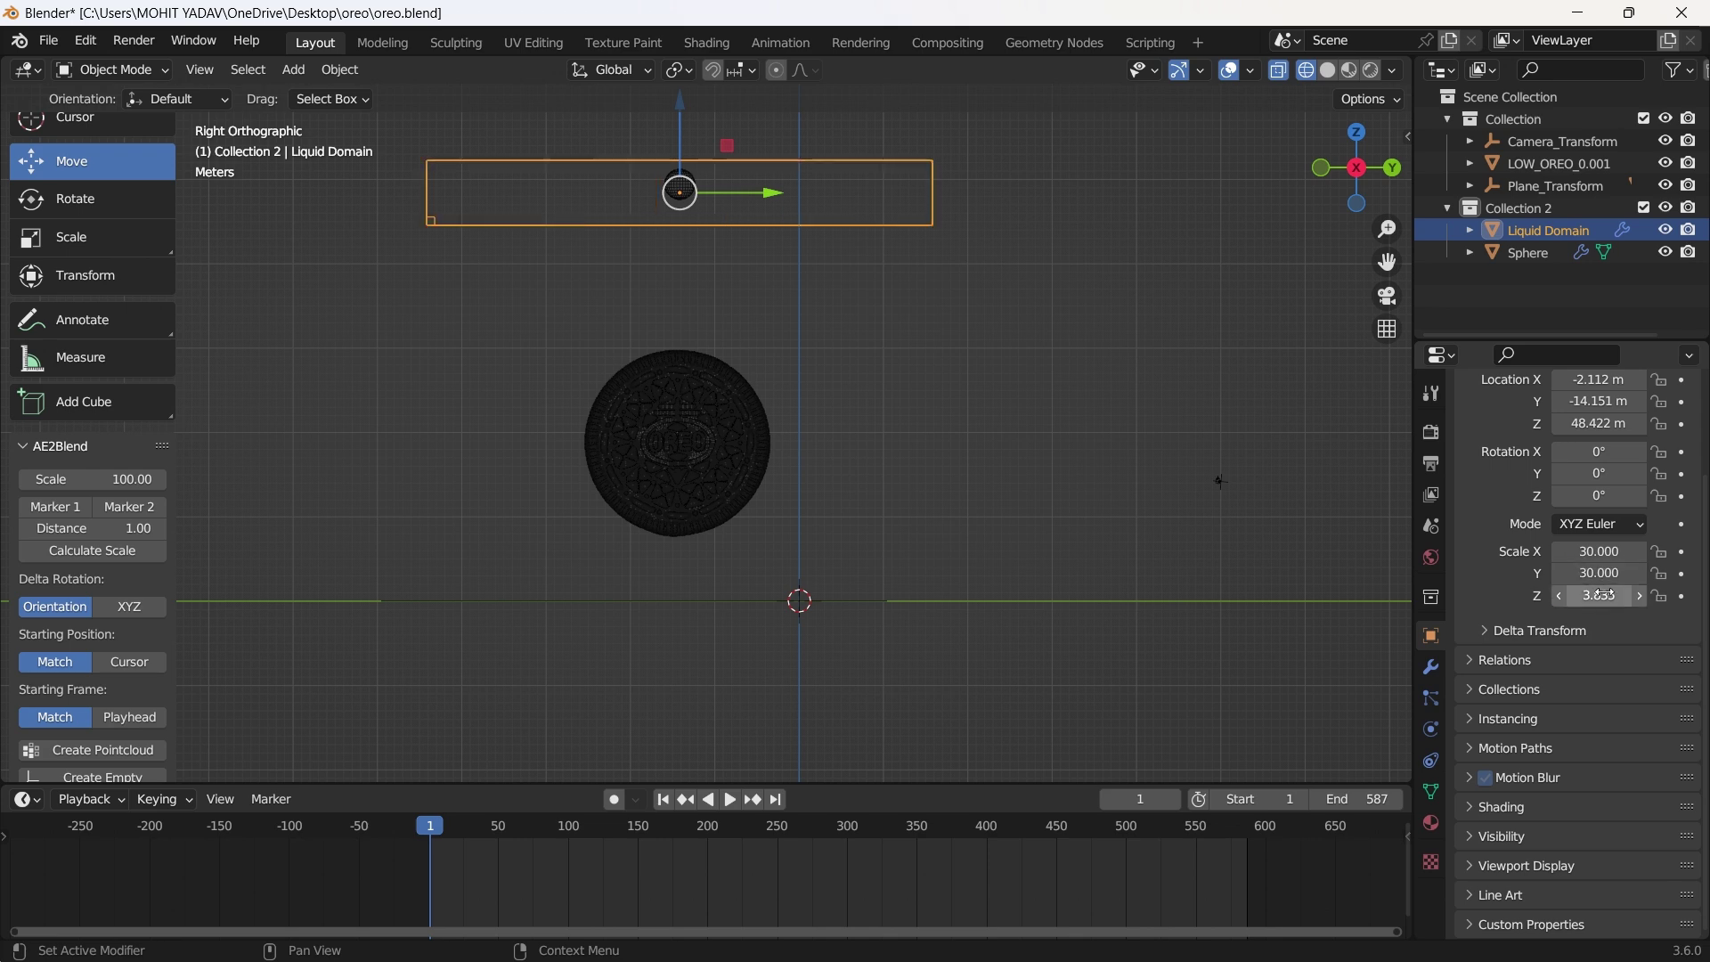
{"action": "left_click", "coordinate": [1607, 597]}
{"action": "type", "text": "40"}
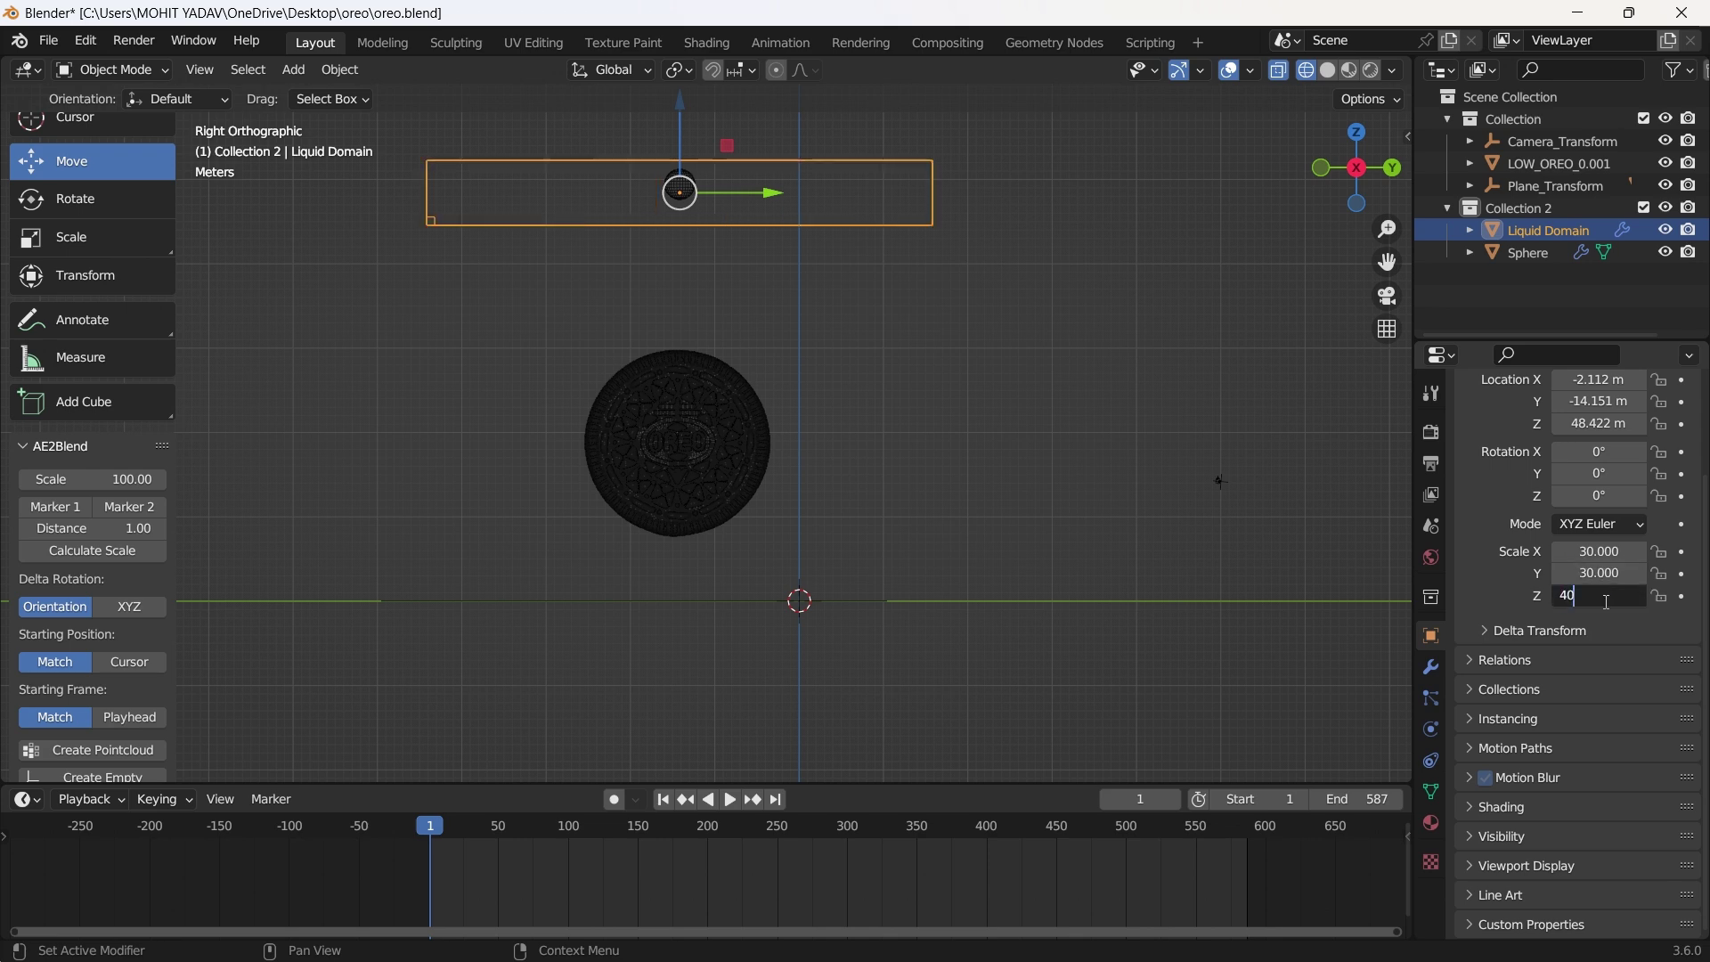
{"action": "key", "text": "Return"}
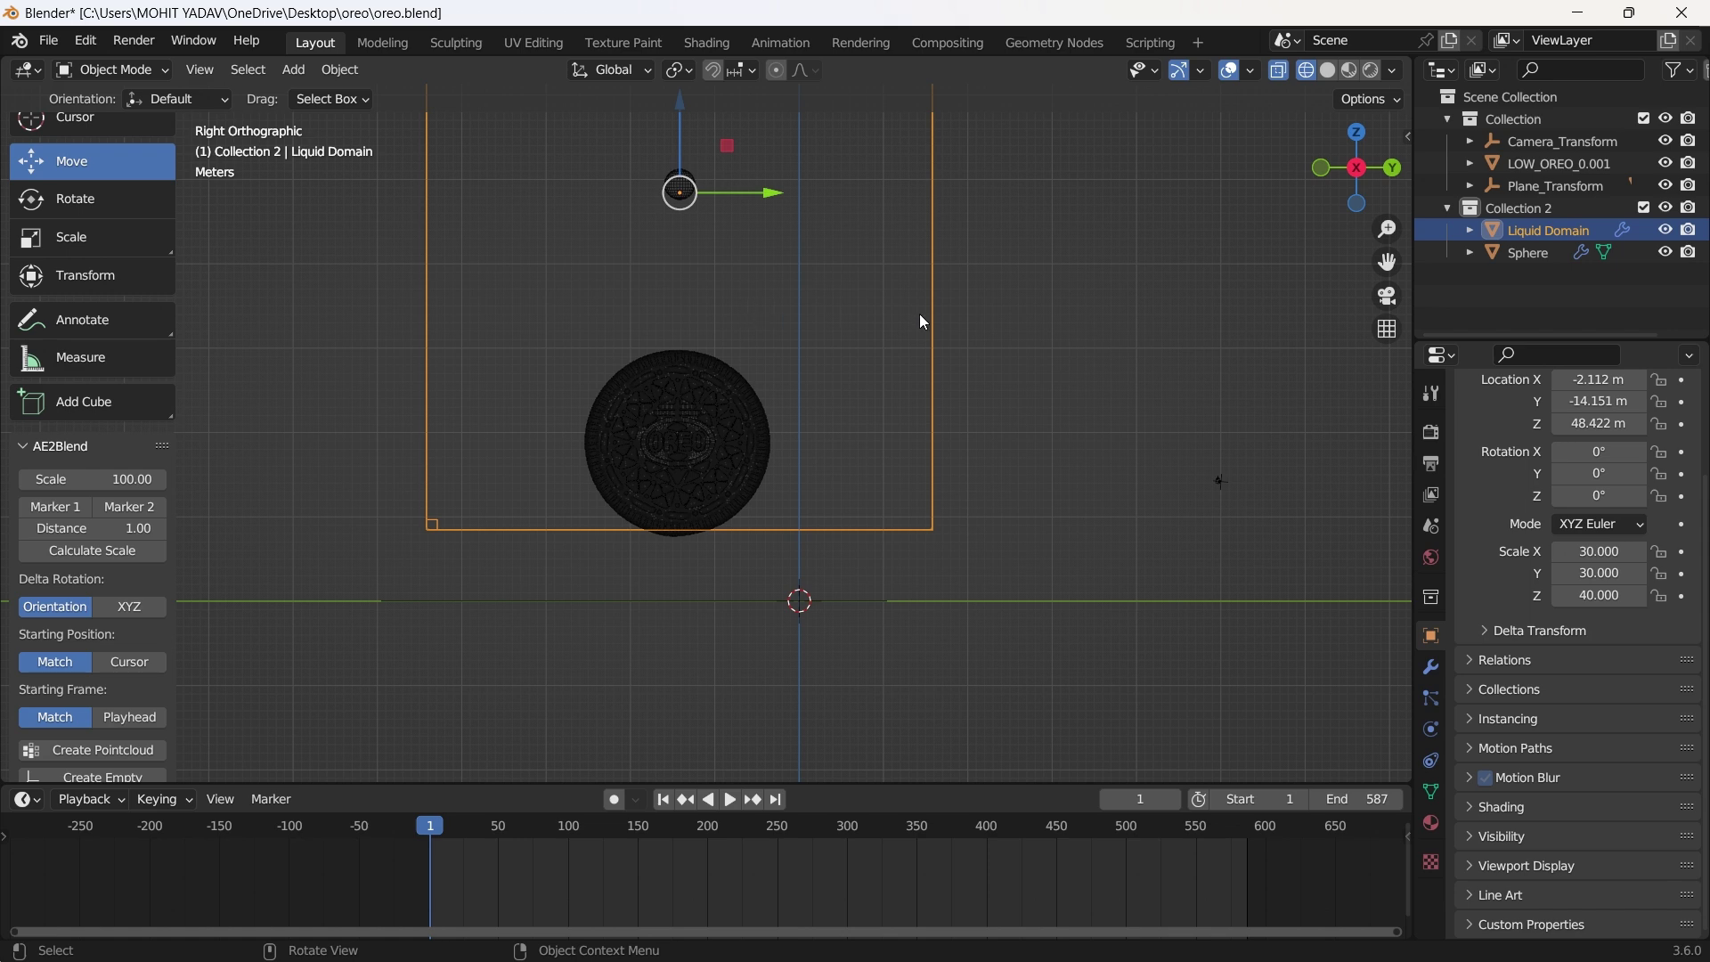
In right view, move the liquid domain to about Y -19.2 m and Z 38.7 m so it encloses the sphere and the whole Oreo.
{"action": "middle_click_drag", "start_coordinate": [922, 322], "coordinate": [962, 329]}
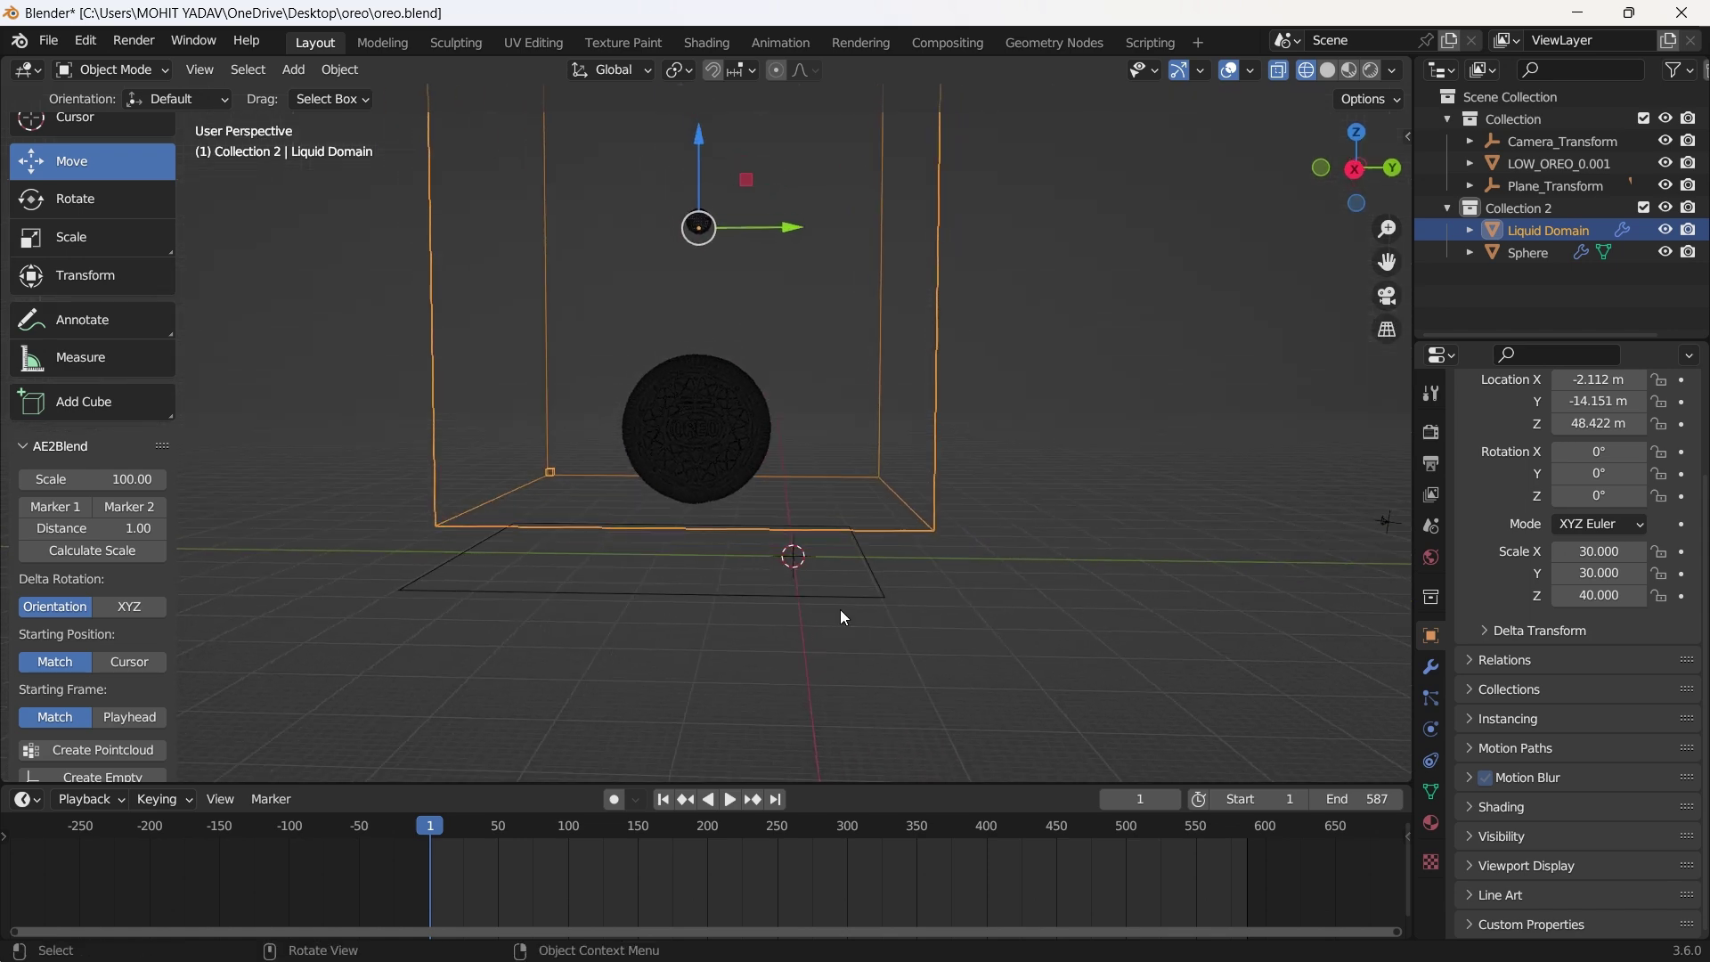
{"action": "left_click", "coordinate": [1357, 167]}
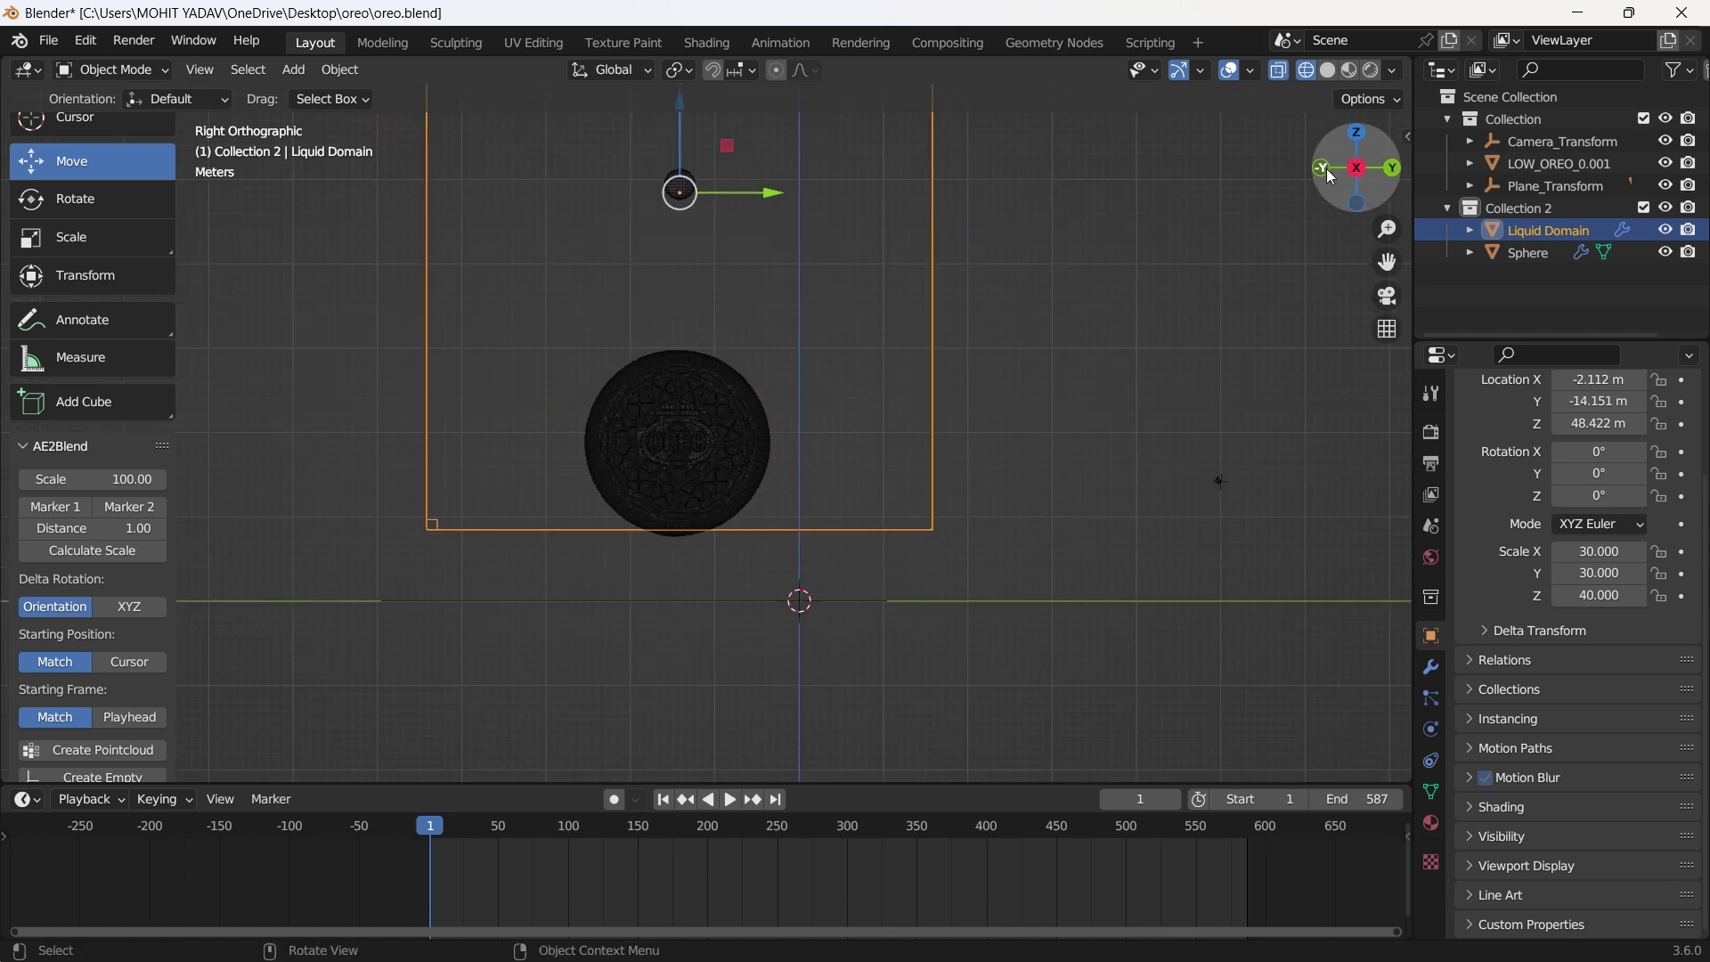
{"action": "left_click_drag", "start_coordinate": [677, 125], "coordinate": [678, 203]}
{"action": "left_click_drag", "start_coordinate": [775, 272], "coordinate": [728, 275]}
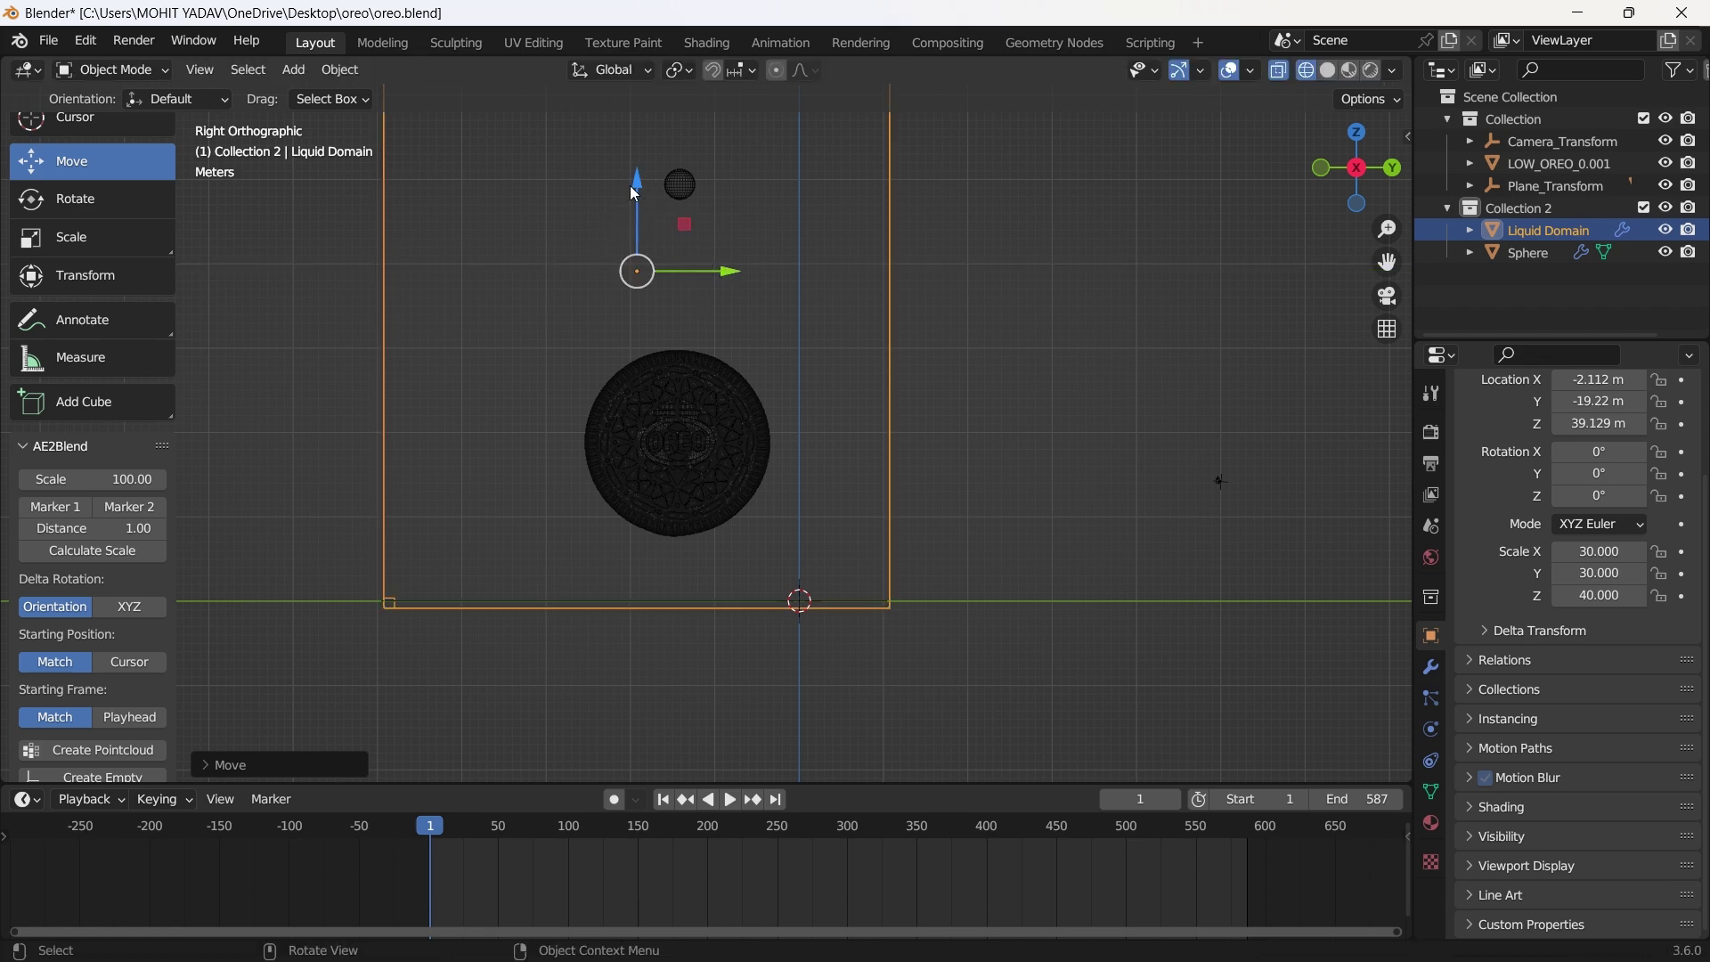
{"action": "left_click_drag", "start_coordinate": [634, 186], "coordinate": [634, 189]}
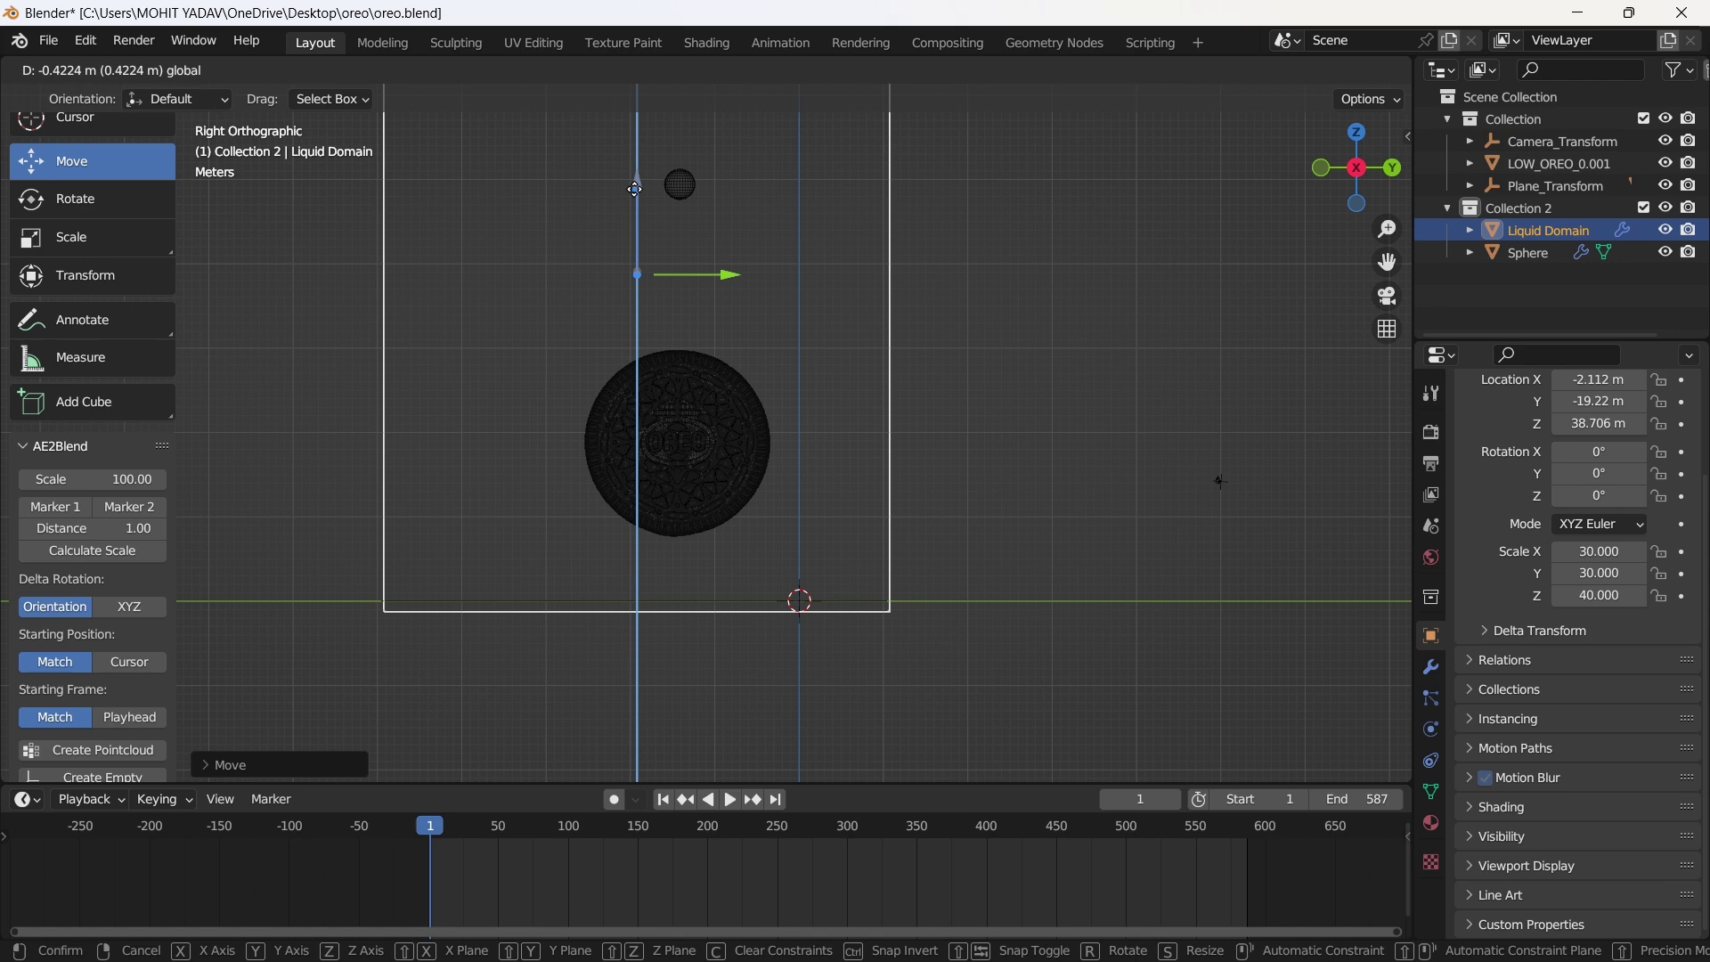
{"action": "left_click_drag", "start_coordinate": [634, 189], "coordinate": [634, 188]}
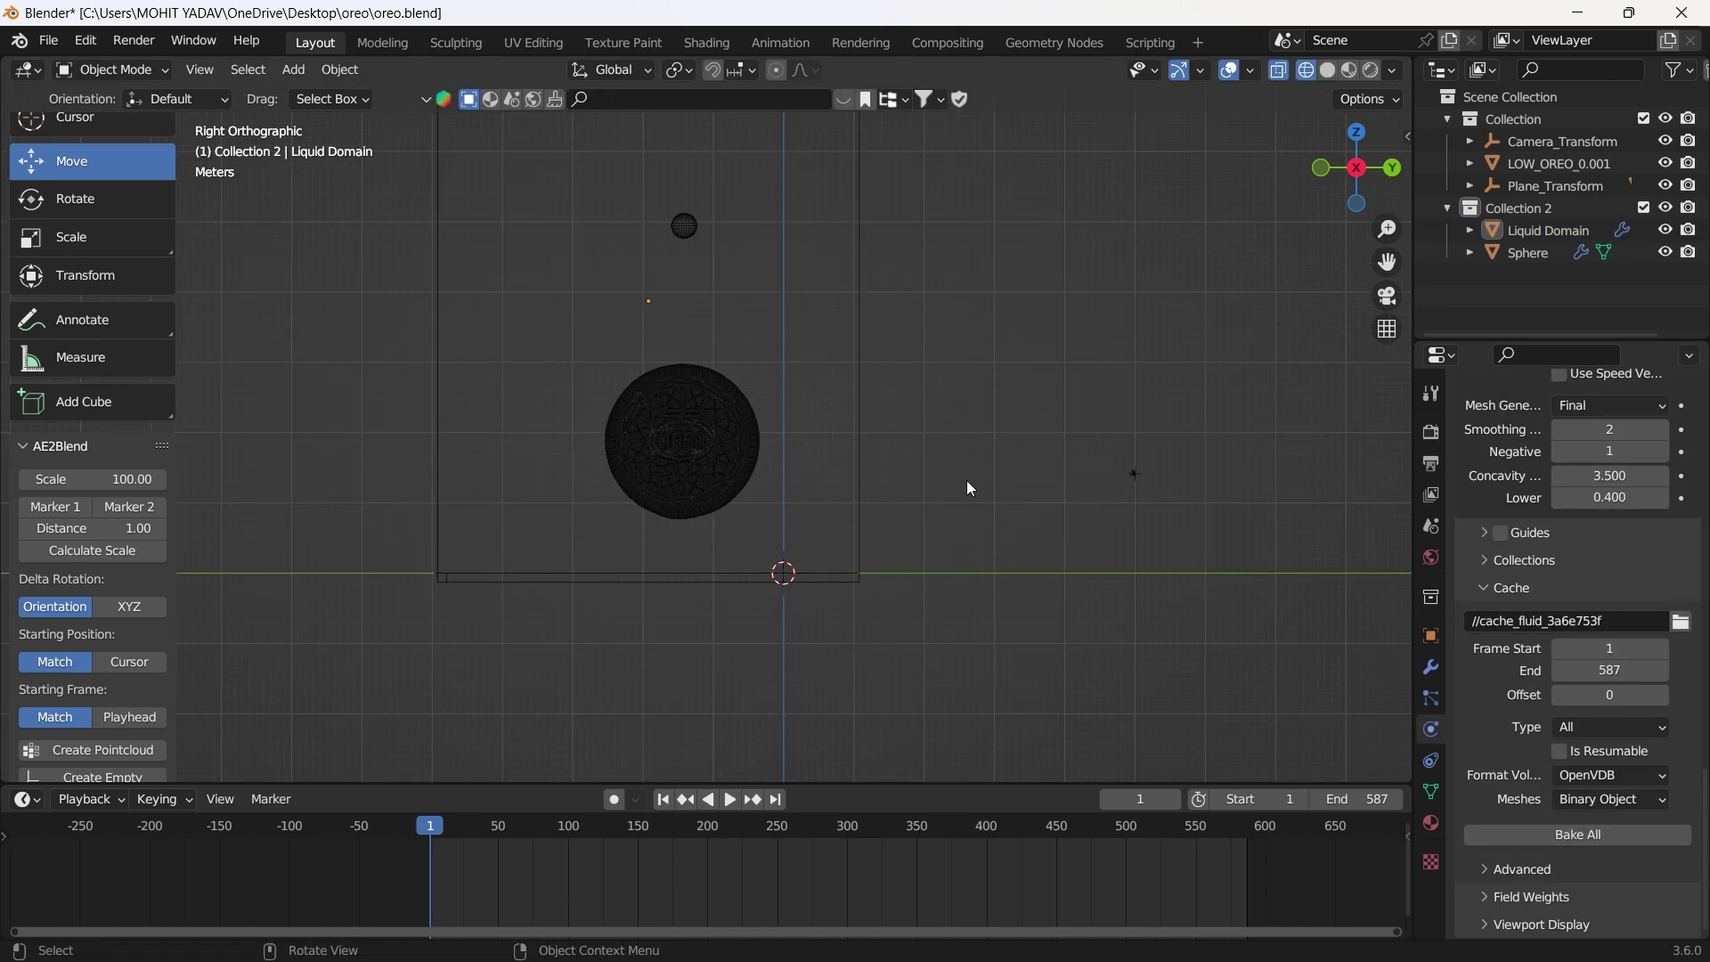
Select the sphere and set its liquid flow behavior to Inflow.
{"action": "middle_click_drag", "start_coordinate": [965, 479], "coordinate": [1072, 499]}
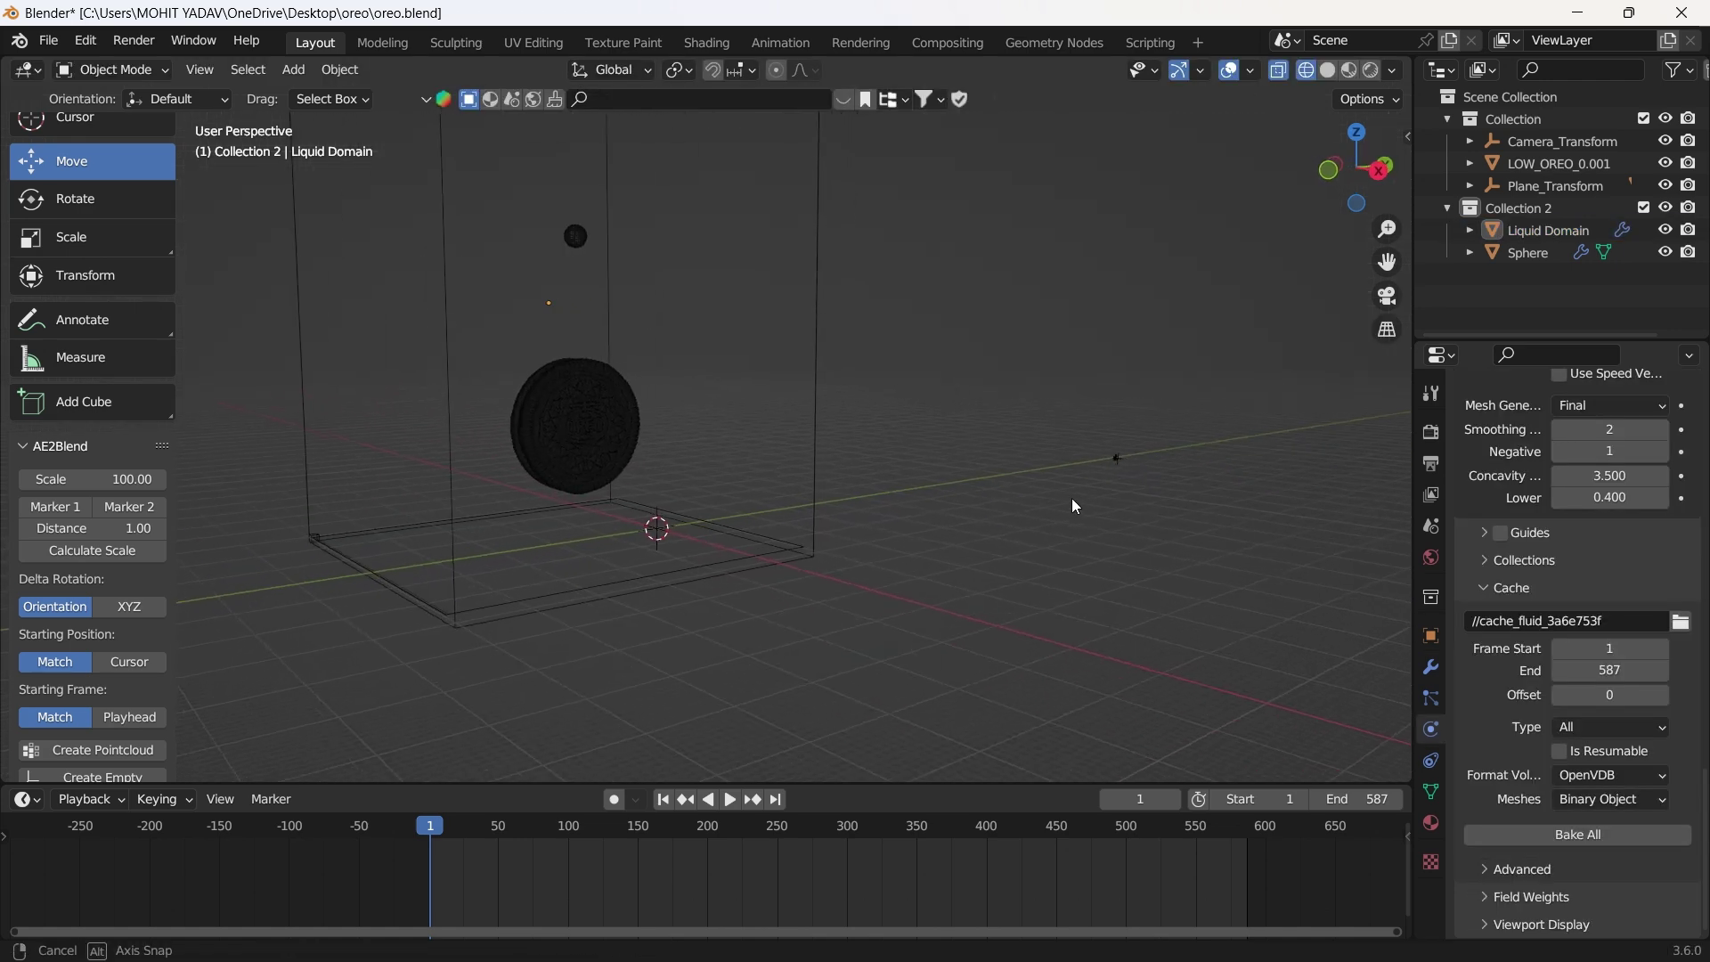
{"action": "left_click", "coordinate": [586, 236]}
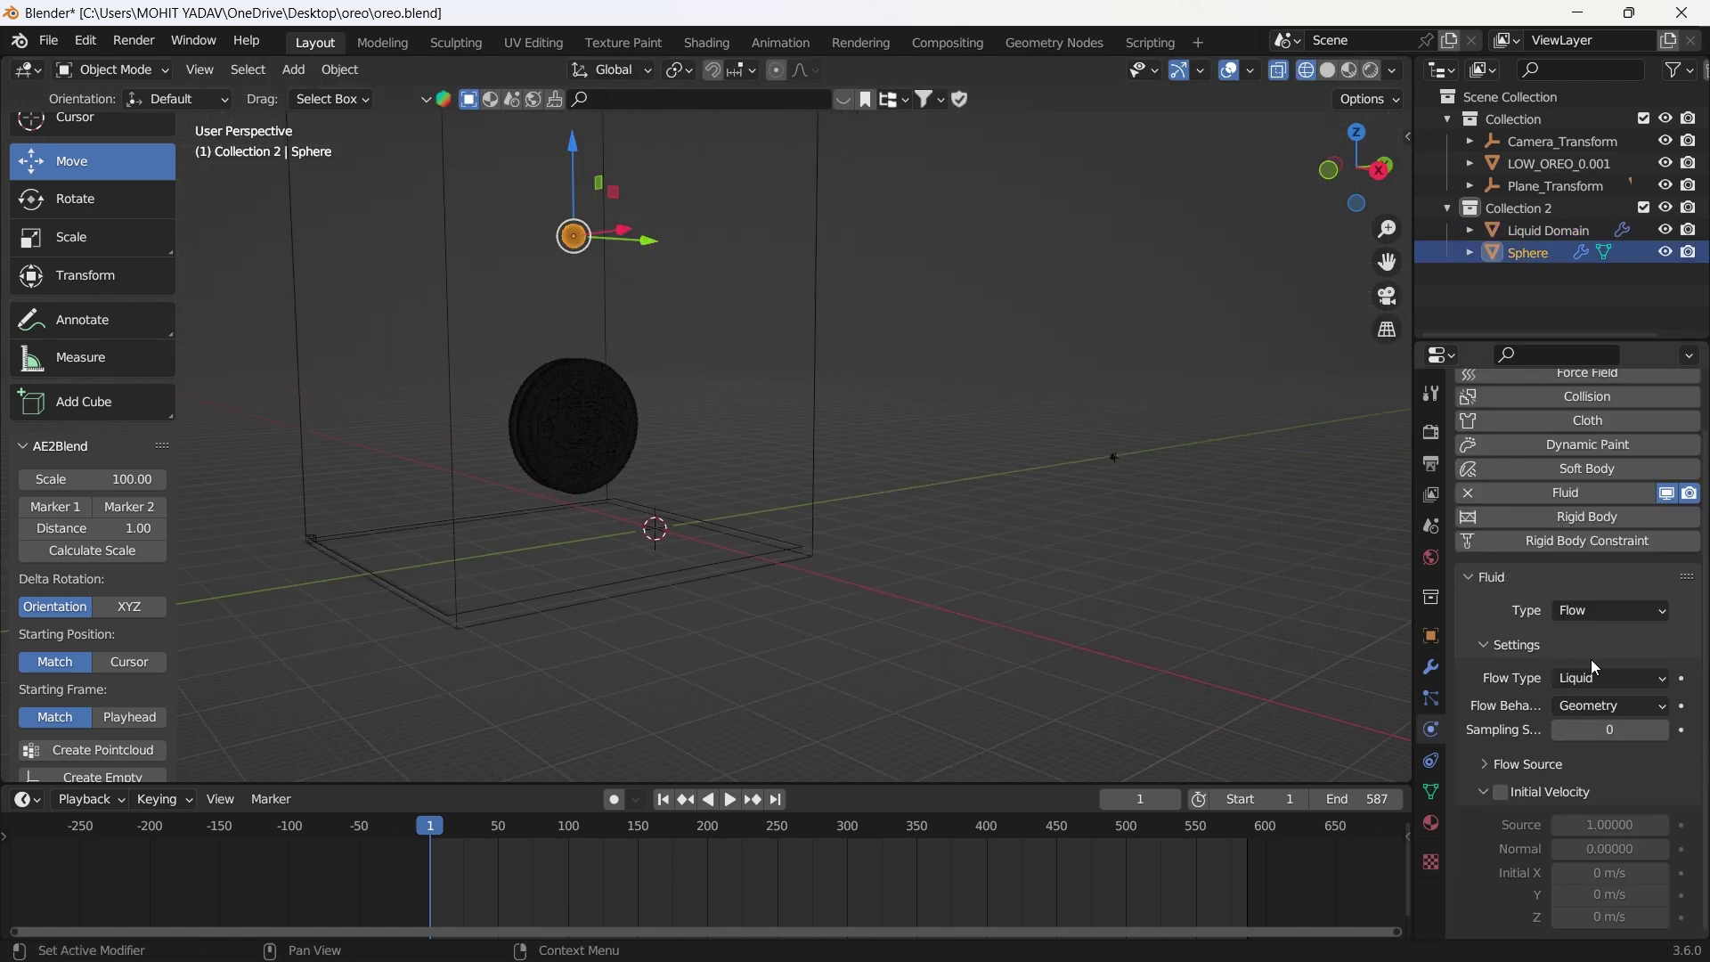
{"action": "left_click", "coordinate": [1612, 611]}
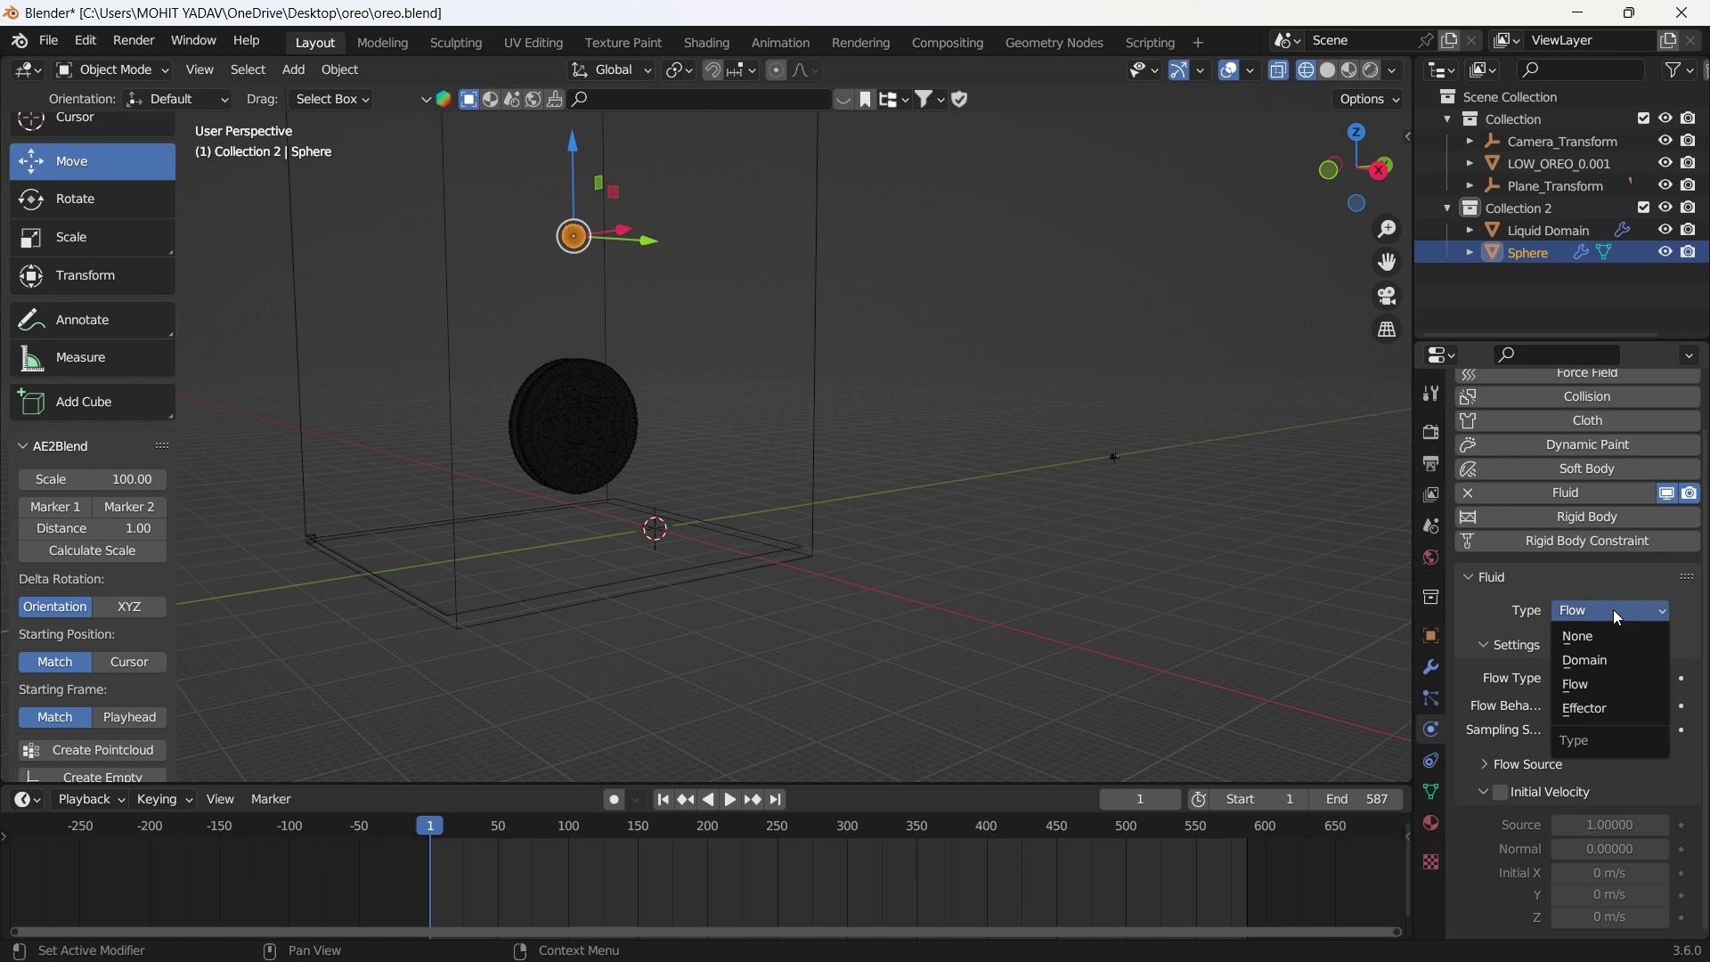
{"action": "left_click", "coordinate": [1614, 611]}
{"action": "left_click", "coordinate": [1626, 679]}
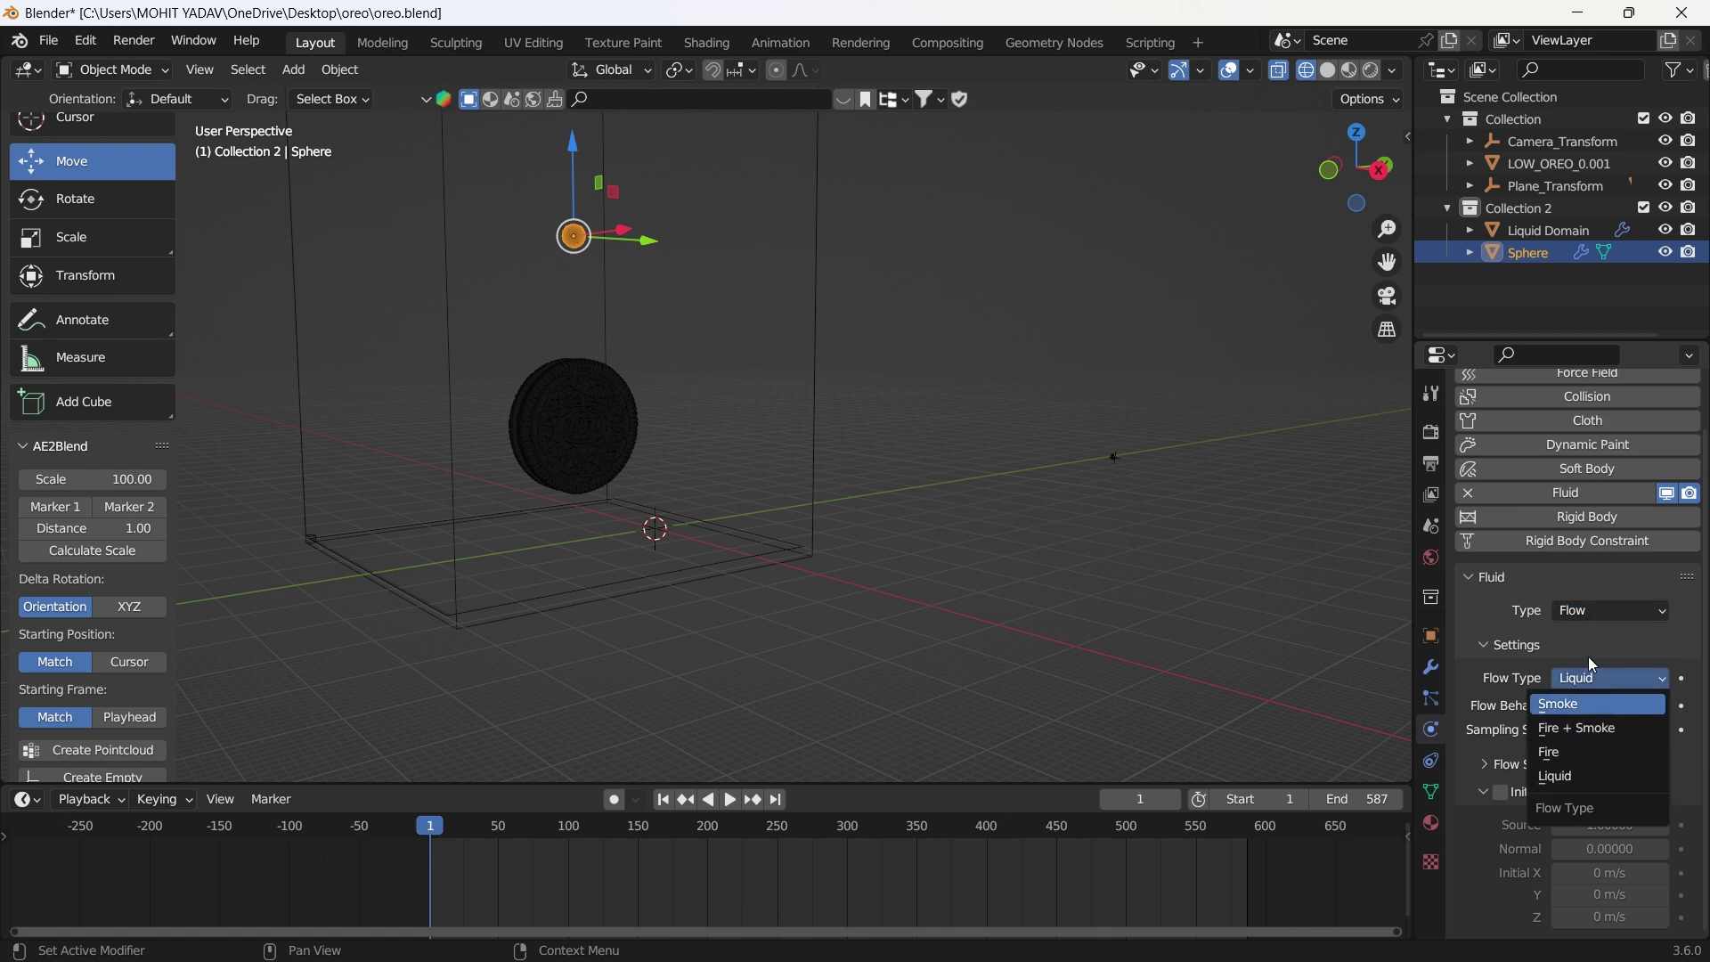
{"action": "left_click", "coordinate": [1593, 663]}
{"action": "left_click", "coordinate": [1622, 704]}
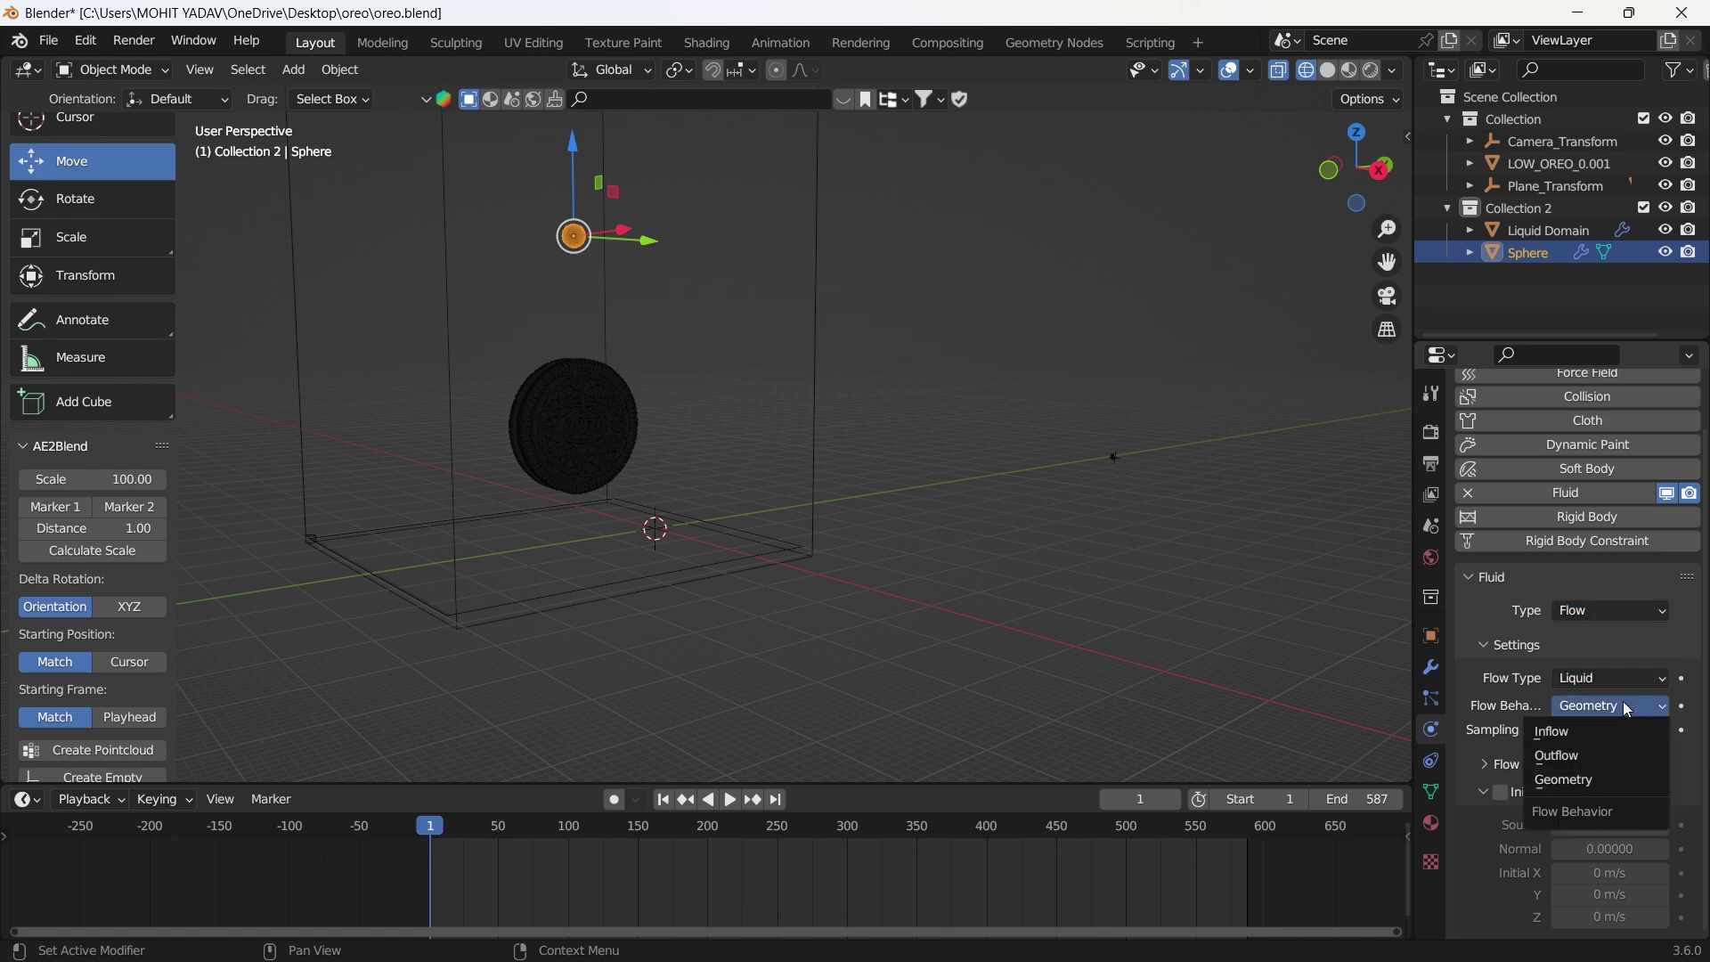
{"action": "left_click", "coordinate": [1596, 741]}
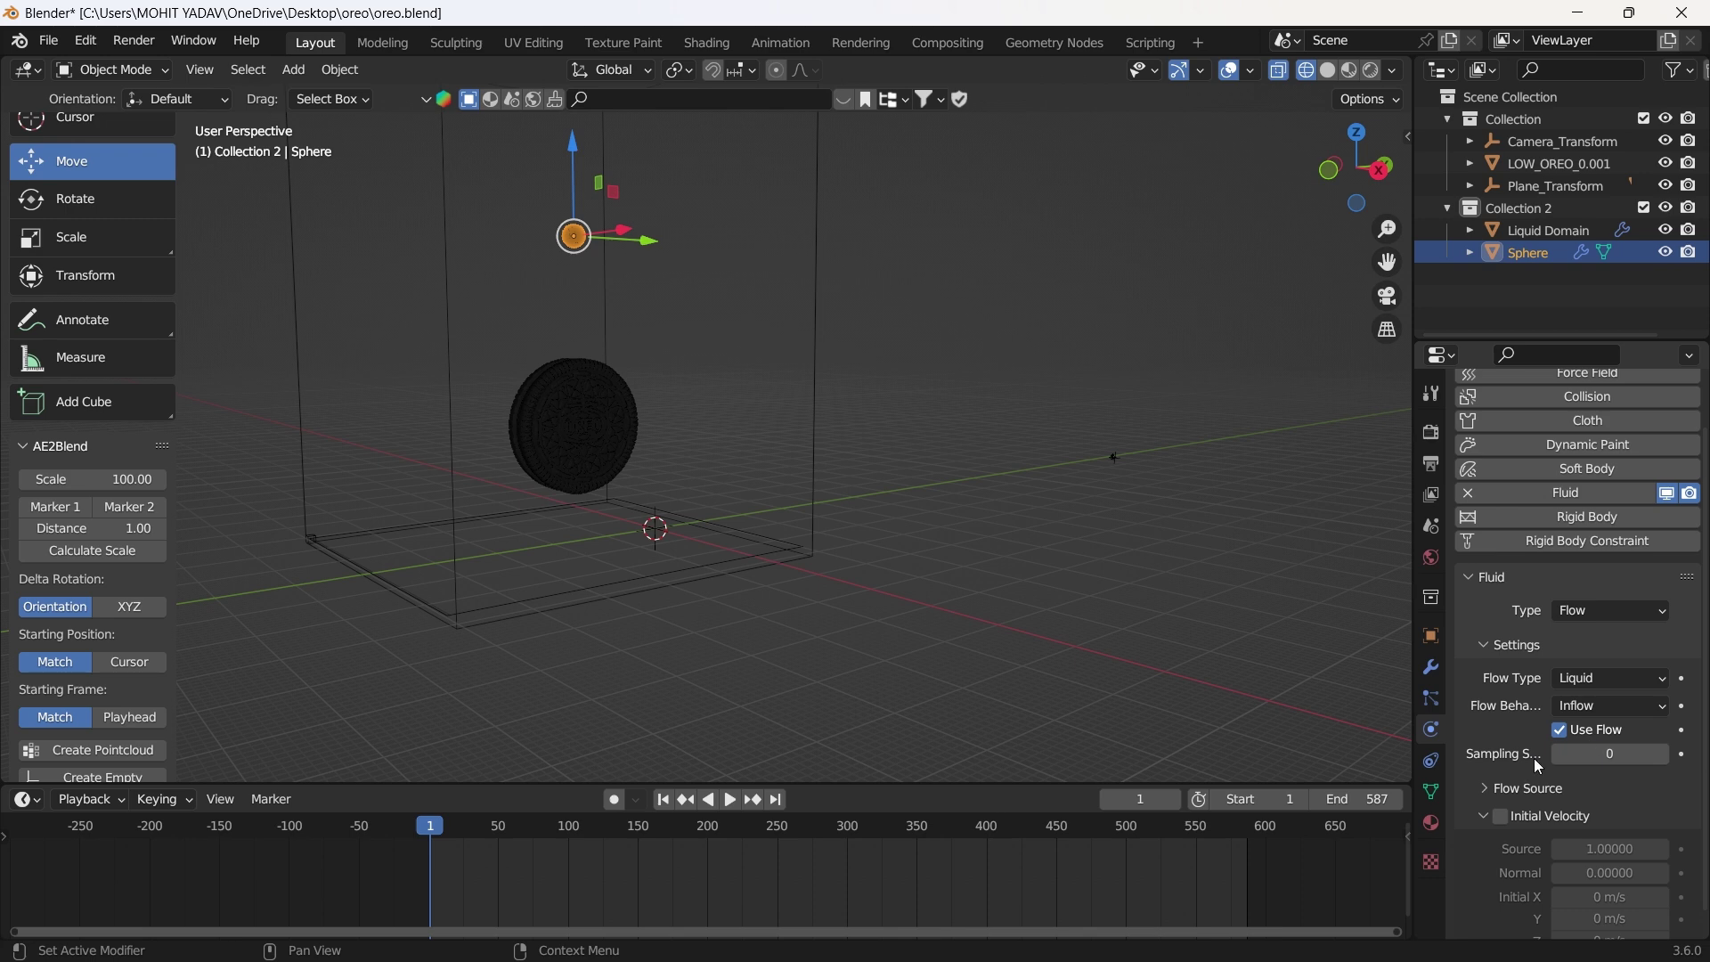
{"action": "scroll", "coordinate": [1534, 757], "scroll_direction": "down", "scroll_amount": 1}
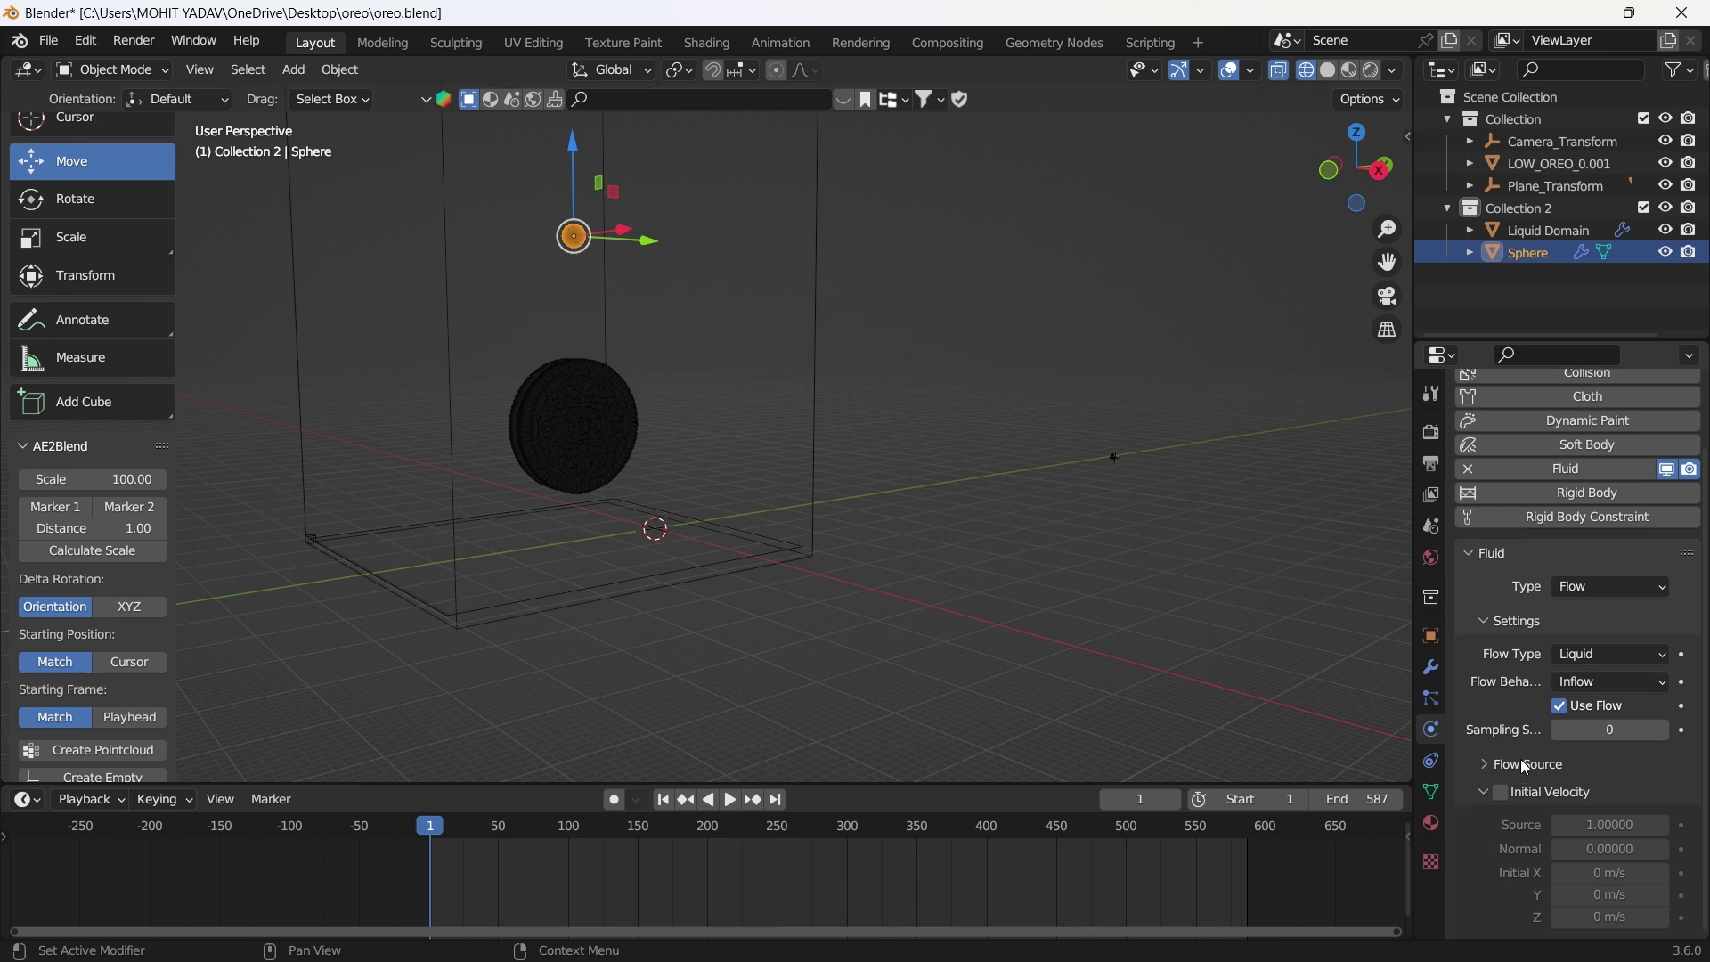
Select the liquid domain, raise its resolution divisions to 70 and review its remaining liquid settings.
{"action": "left_click", "coordinate": [816, 426]}
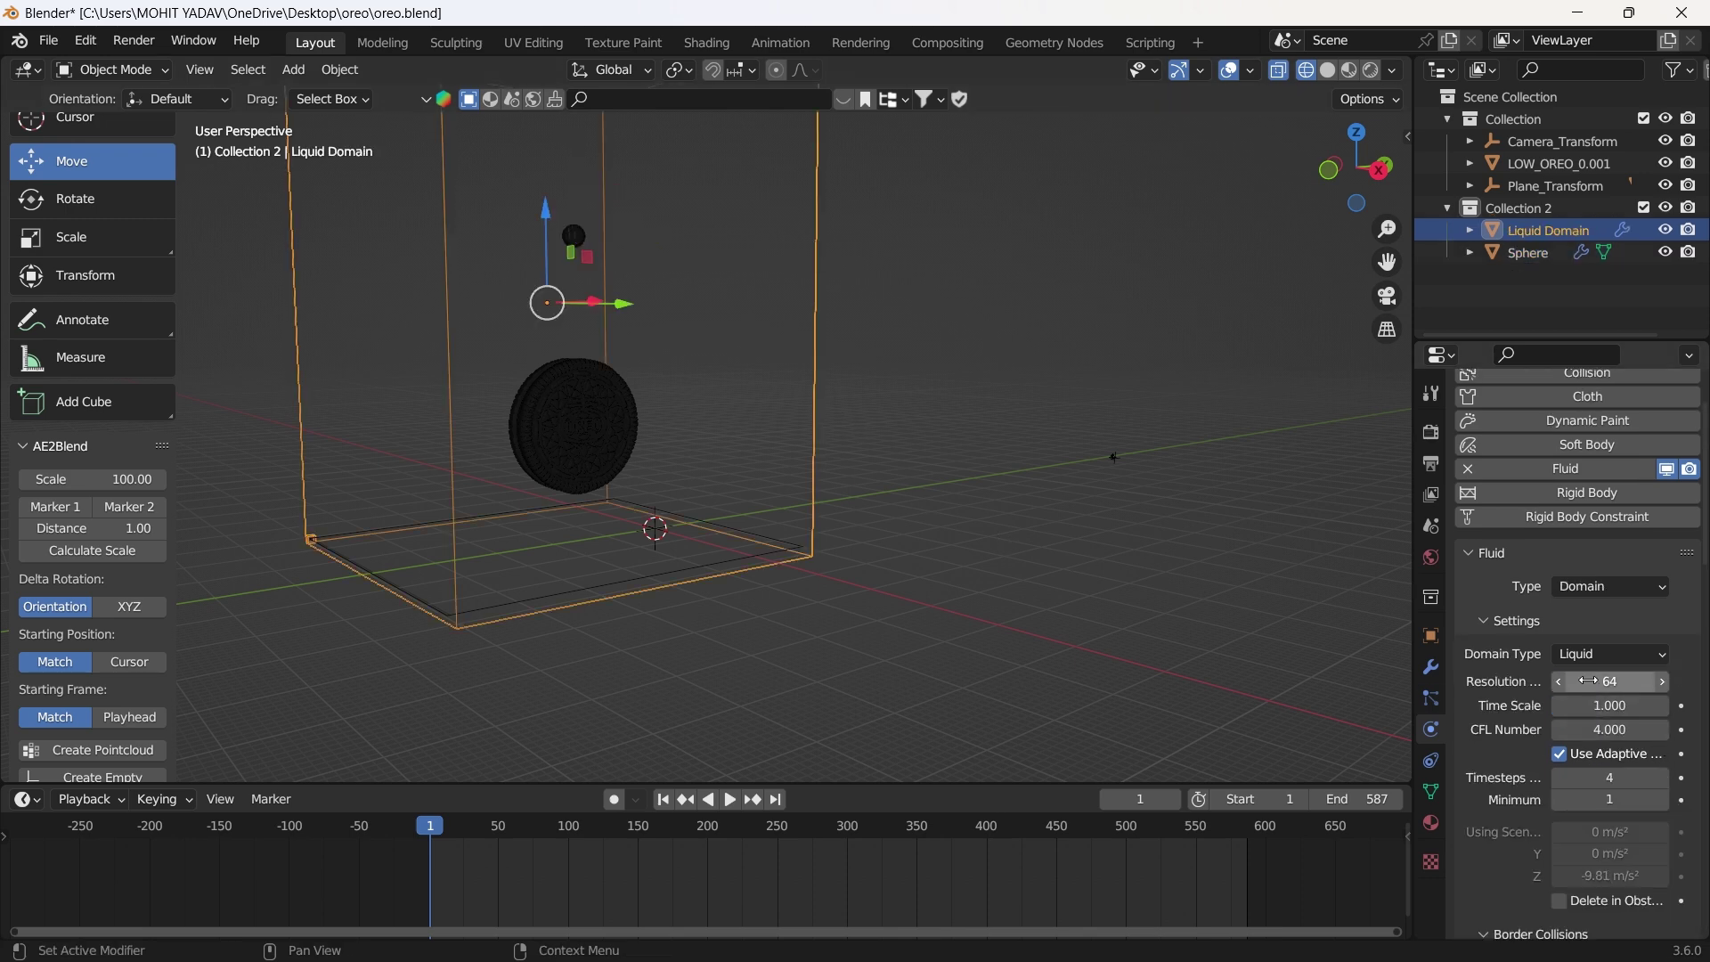
{"action": "left_click", "coordinate": [1657, 682]}
{"action": "left_click", "coordinate": [1657, 682]}
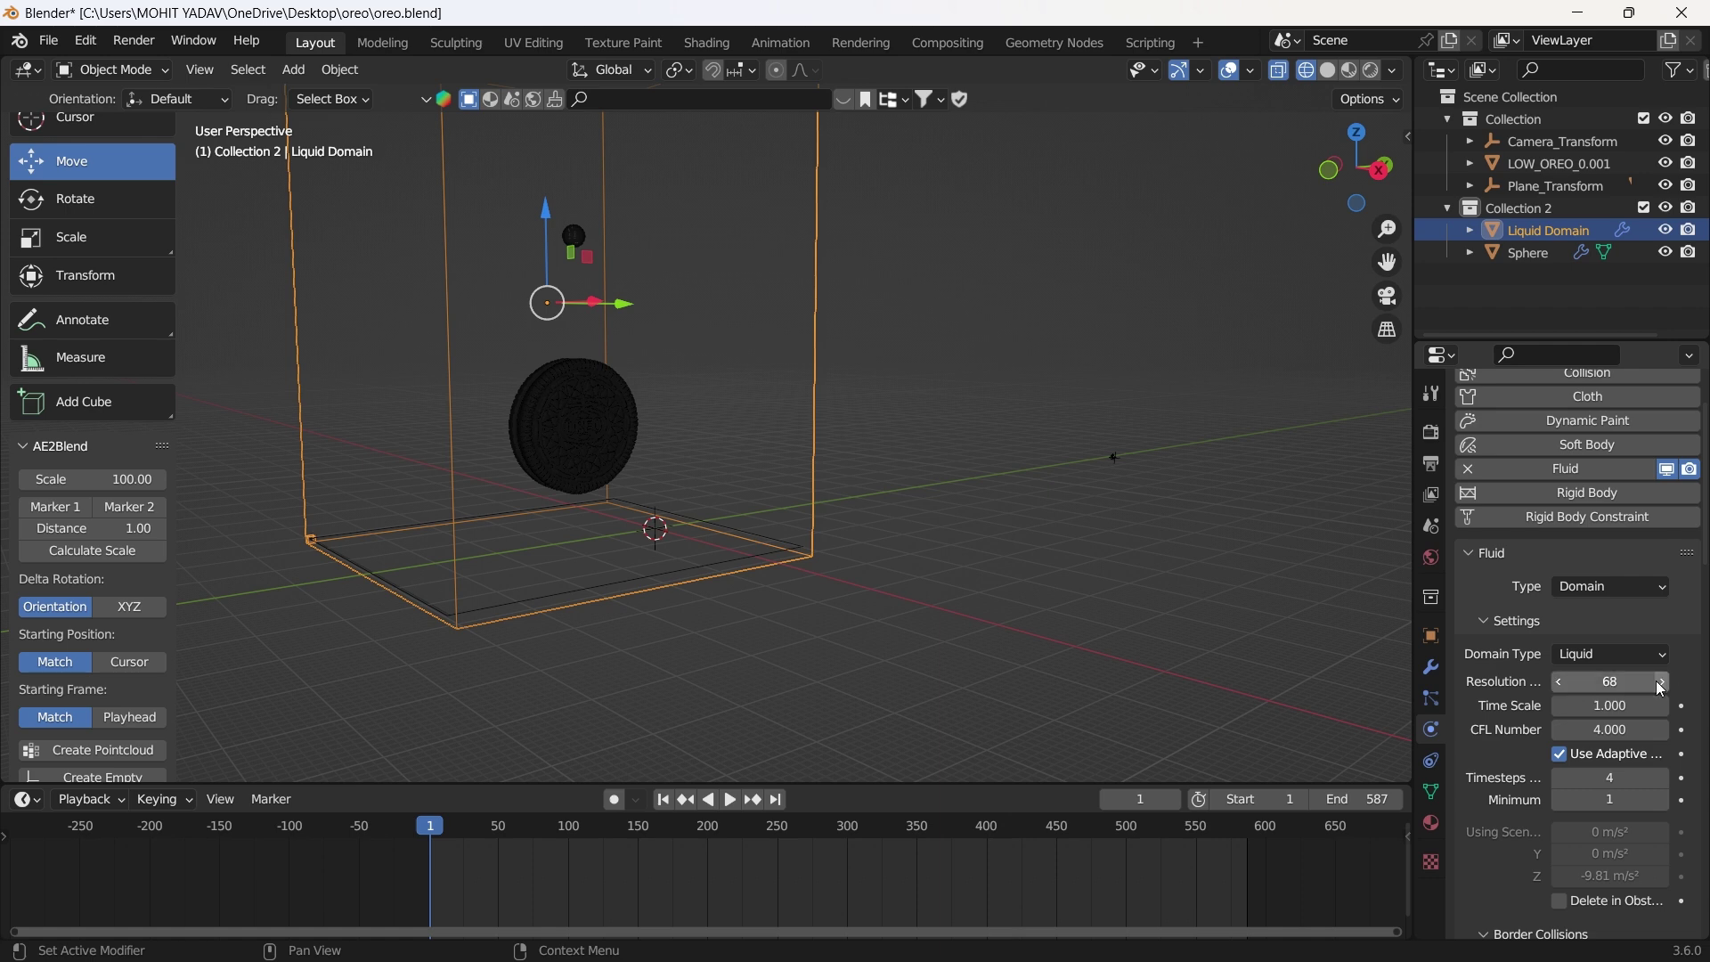
{"action": "left_click", "coordinate": [1659, 682]}
{"action": "left_click", "coordinate": [1658, 682]}
{"action": "scroll", "coordinate": [1496, 753], "scroll_direction": "down", "scroll_amount": 5}
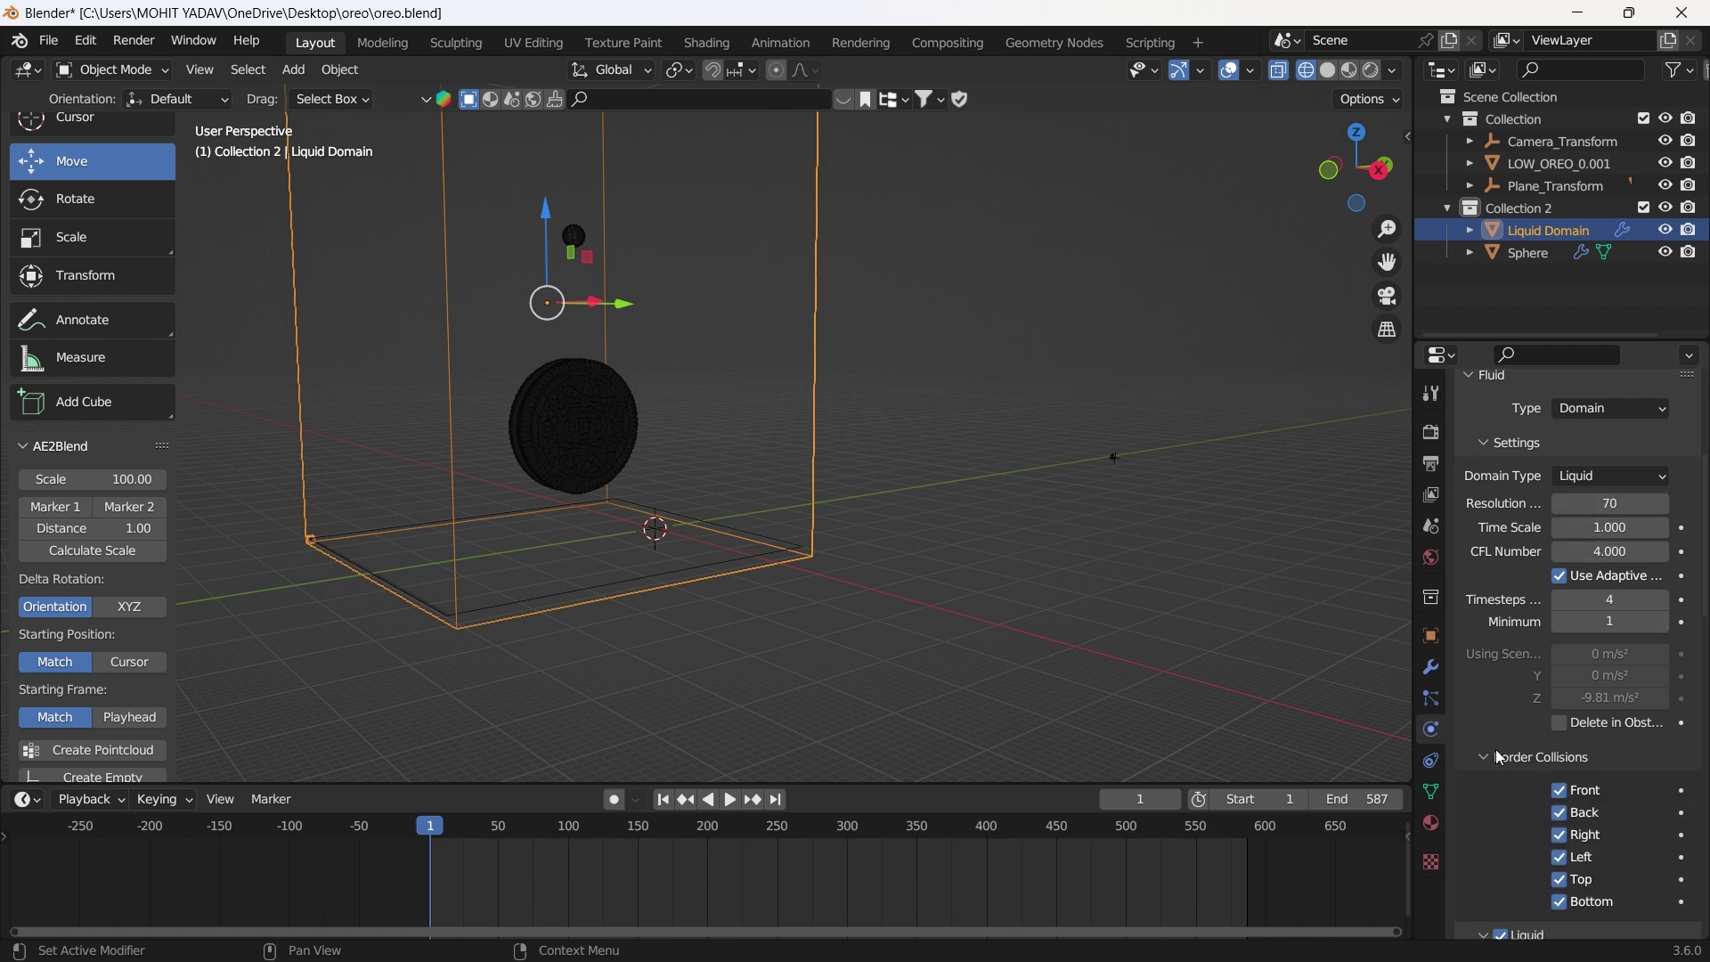
{"action": "scroll", "coordinate": [1499, 757], "scroll_direction": "down", "scroll_amount": 5}
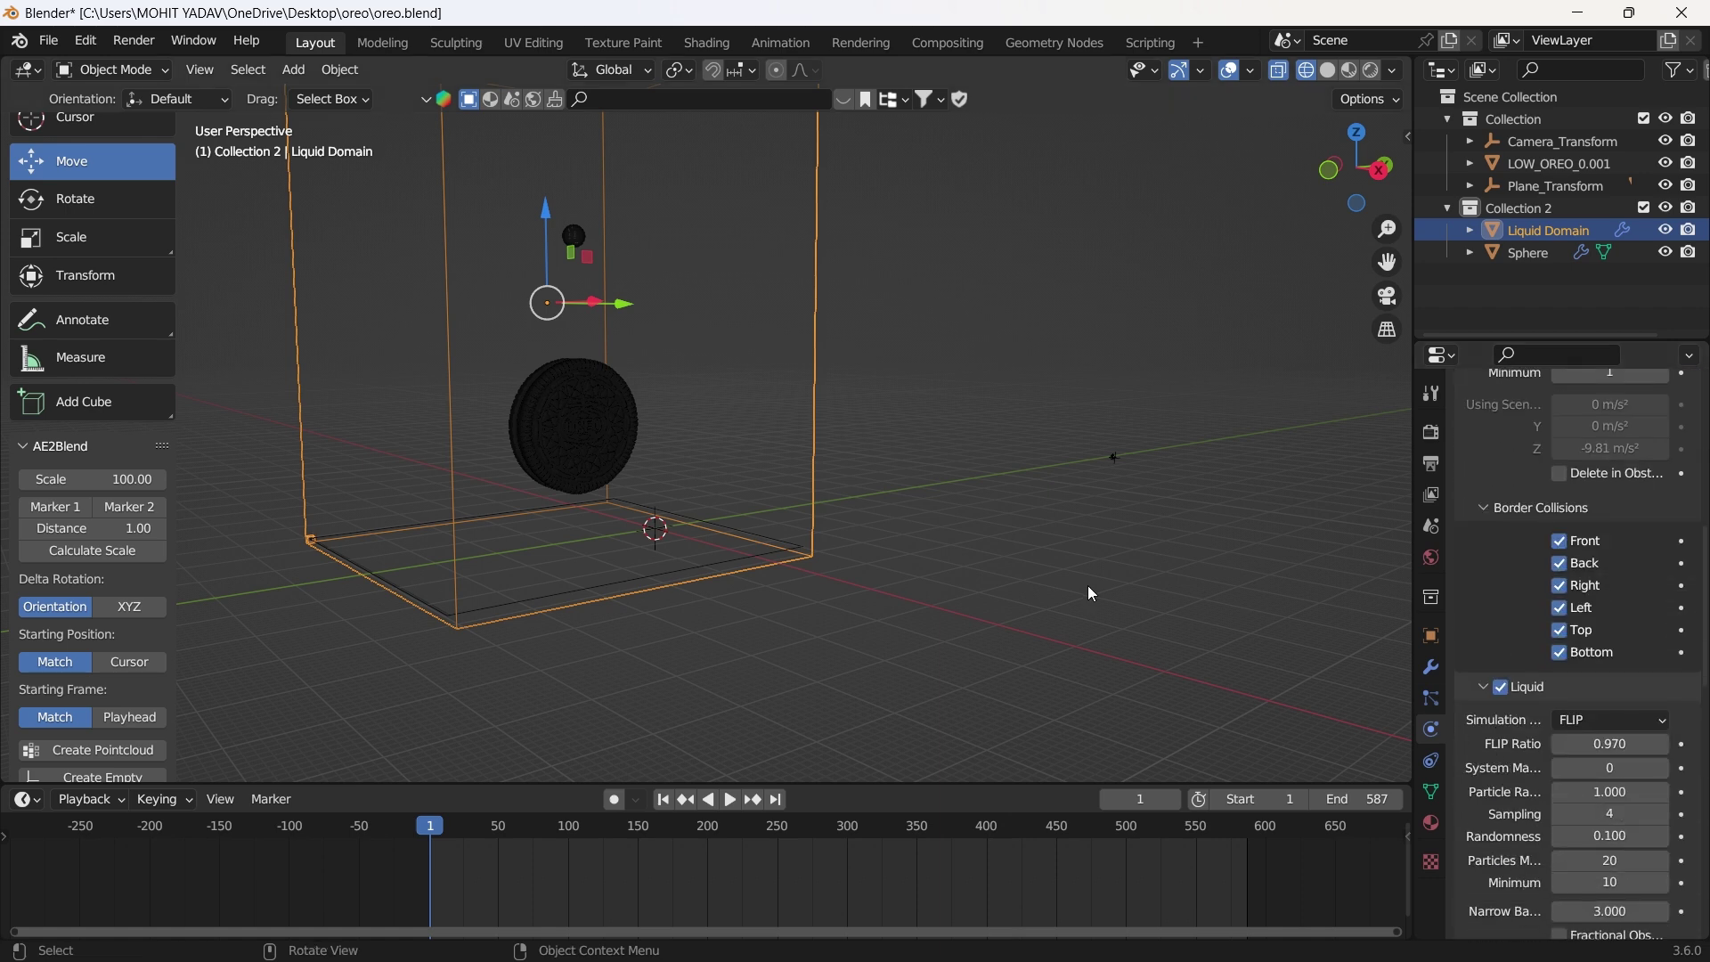
{"action": "scroll", "coordinate": [998, 568], "scroll_direction": "up", "scroll_amount": 2}
{"action": "scroll", "coordinate": [996, 569], "scroll_direction": "down", "scroll_amount": 3}
{"action": "middle_click_drag", "start_coordinate": [1009, 579], "coordinate": [1054, 579]}
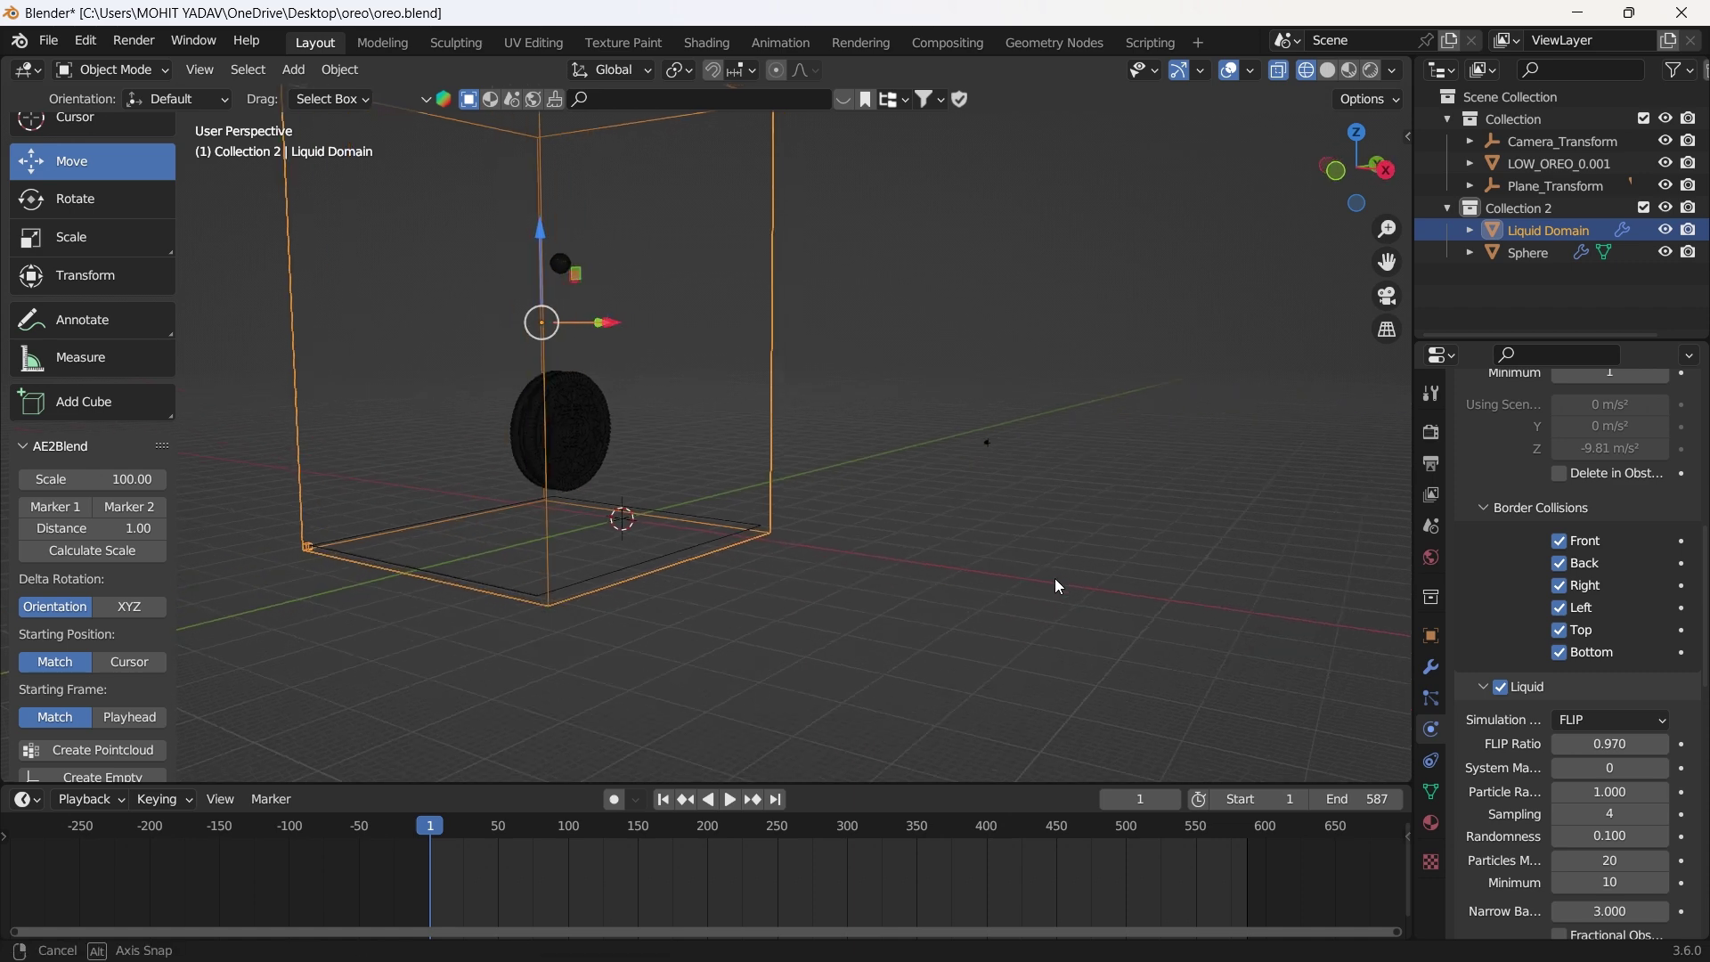
Add fluid physics to the Oreo and set its type to Effector.
{"action": "left_click", "coordinate": [577, 435]}
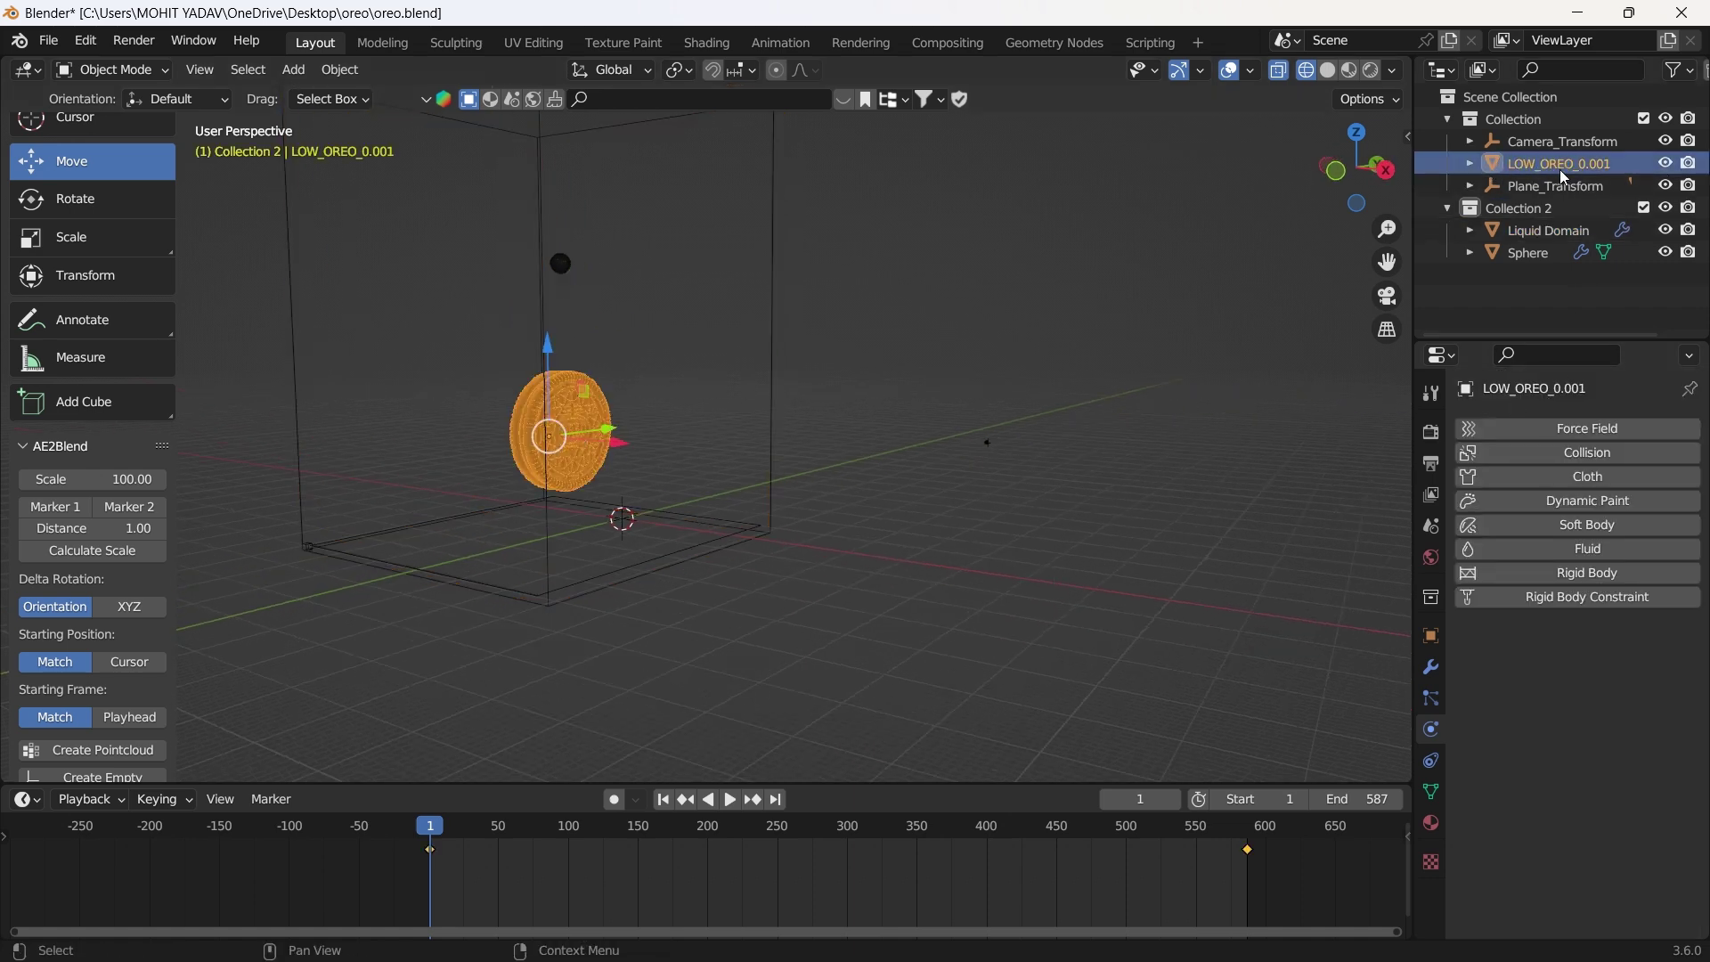
{"action": "left_click", "coordinate": [1604, 551]}
{"action": "left_click", "coordinate": [1639, 666]}
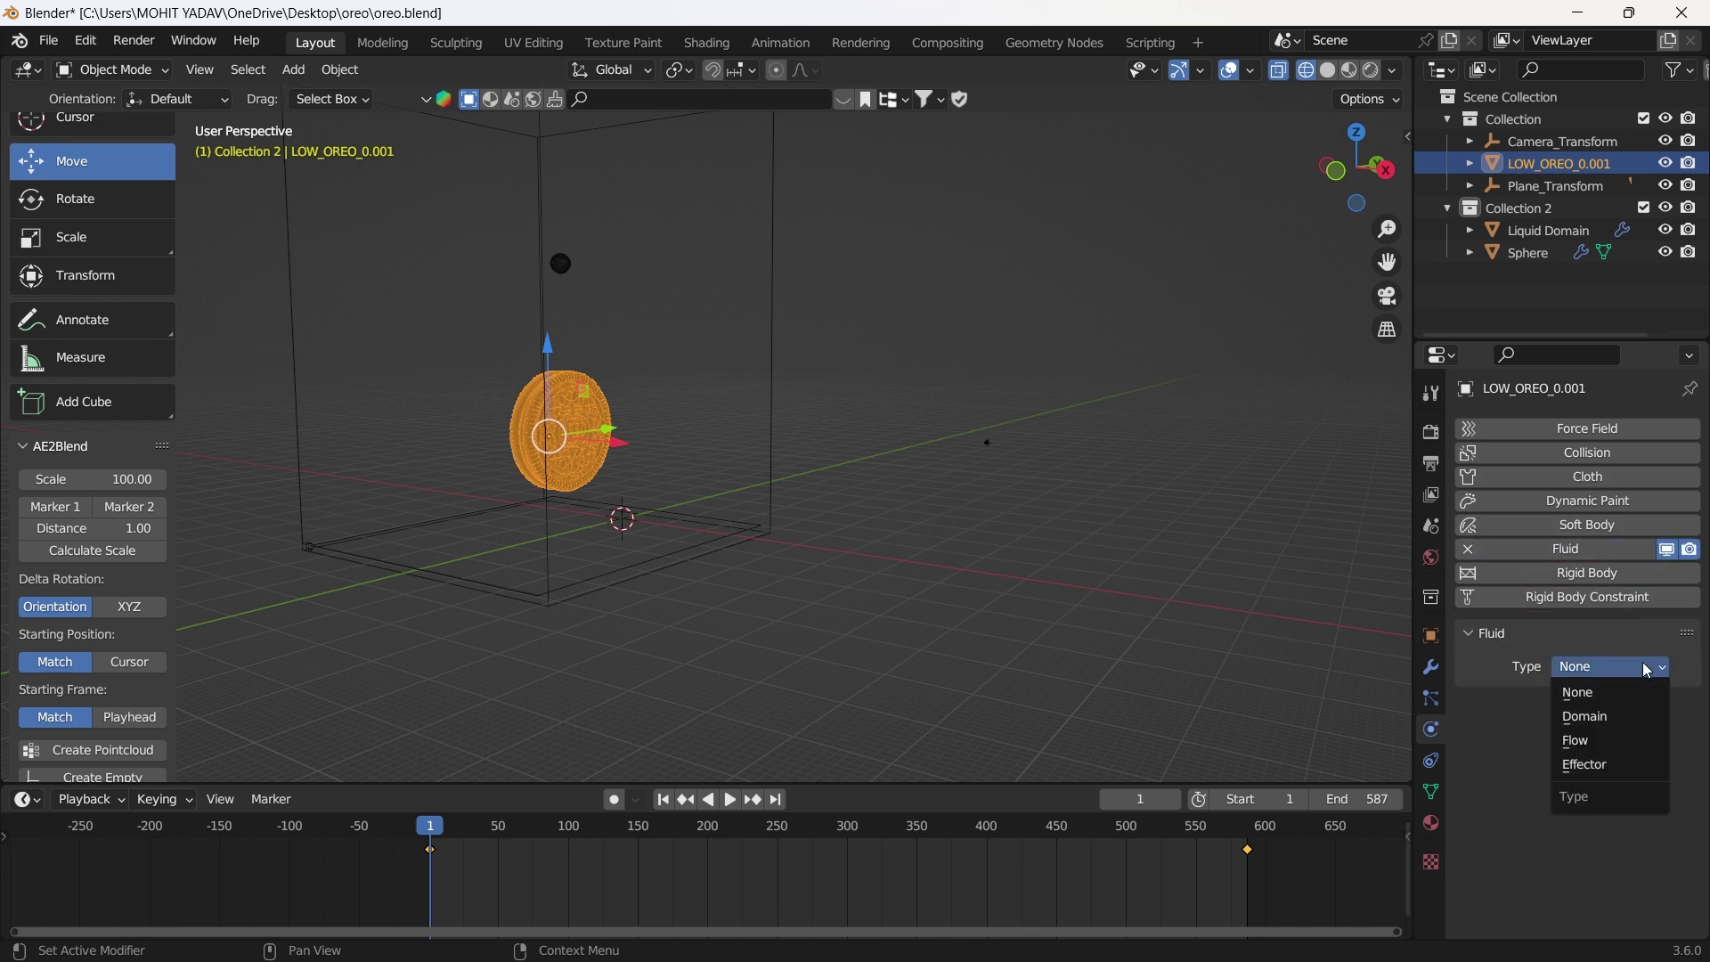
{"action": "left_click", "coordinate": [1629, 764]}
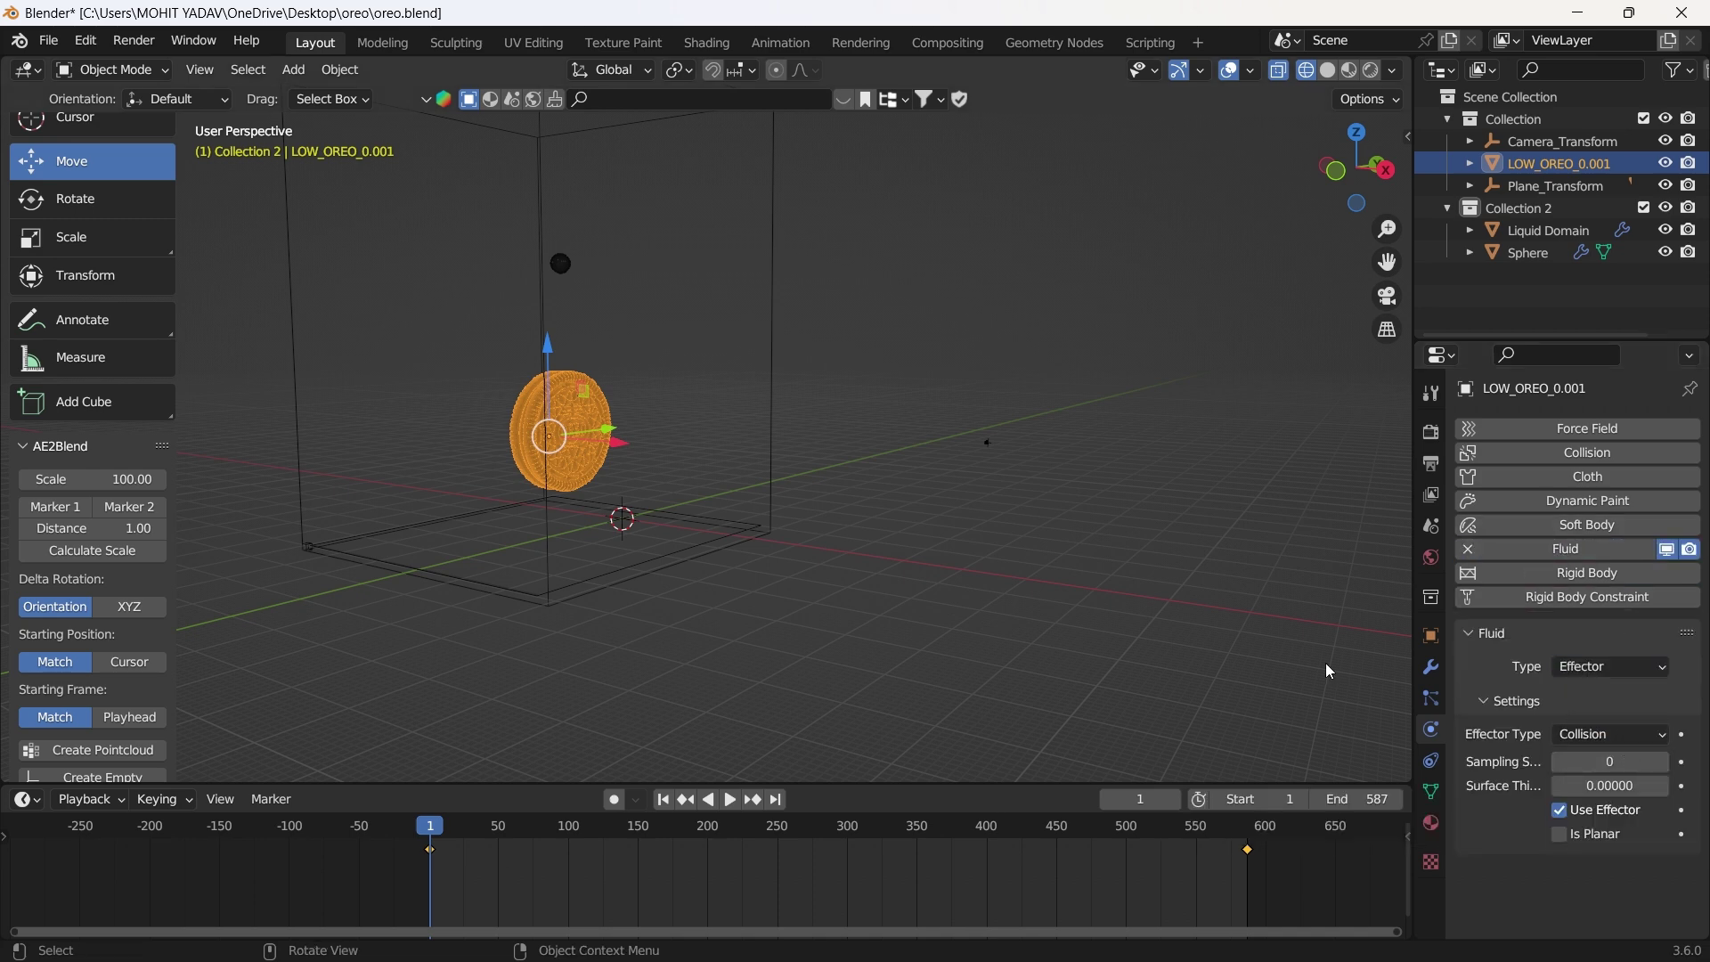
Set the Oreo effector's sampling substeps to 20 and its surface thickness to 0.0001.
{"action": "left_click", "coordinate": [1634, 763]}
{"action": "type", "text": "20"}
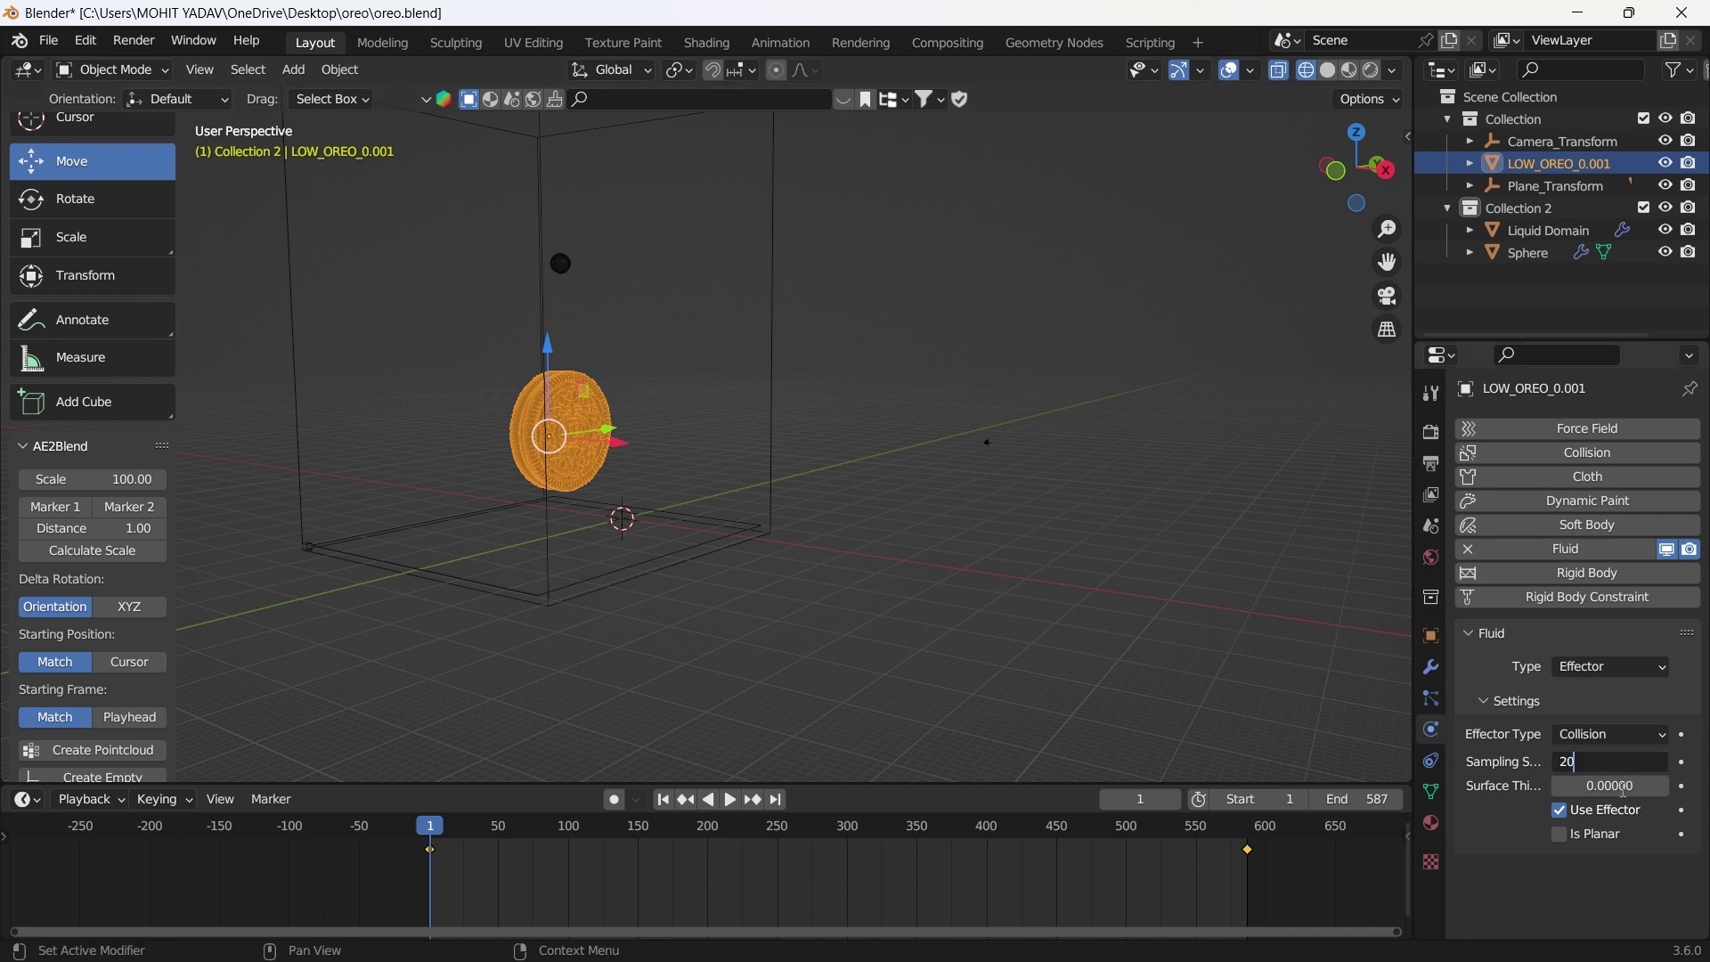
{"action": "left_click", "coordinate": [1623, 787]}
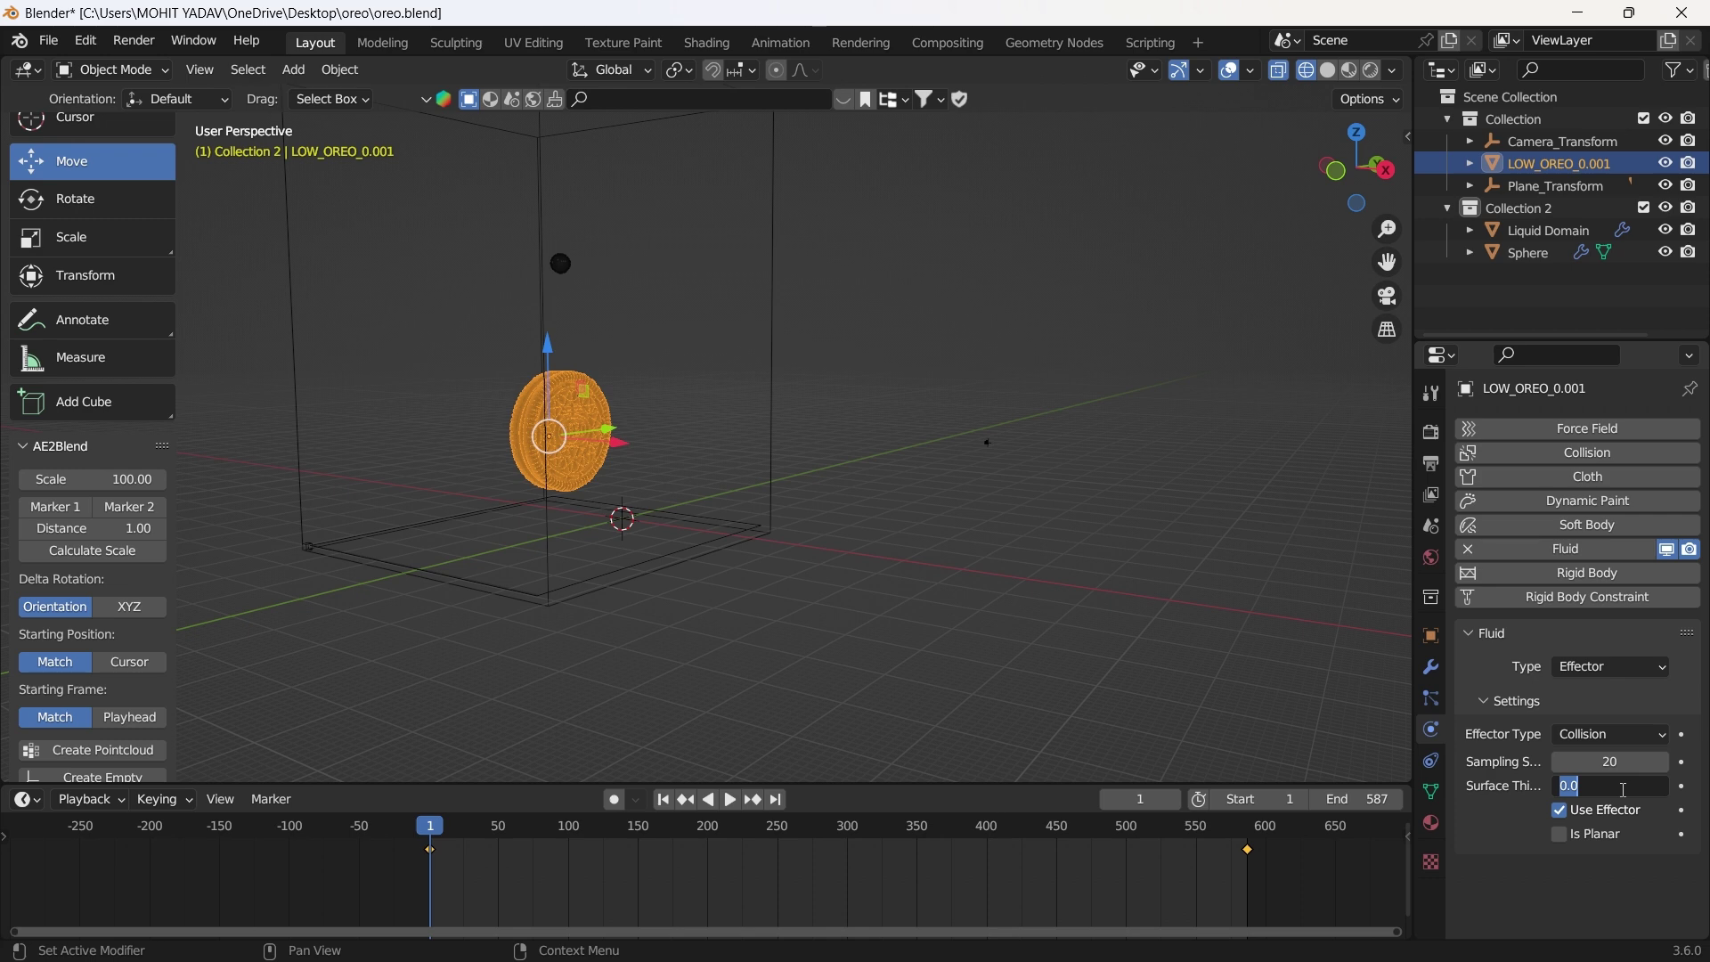
{"action": "key", "text": "BackSpace"}
{"action": "type", "text": ".0001"}
{"action": "key", "text": "Return"}
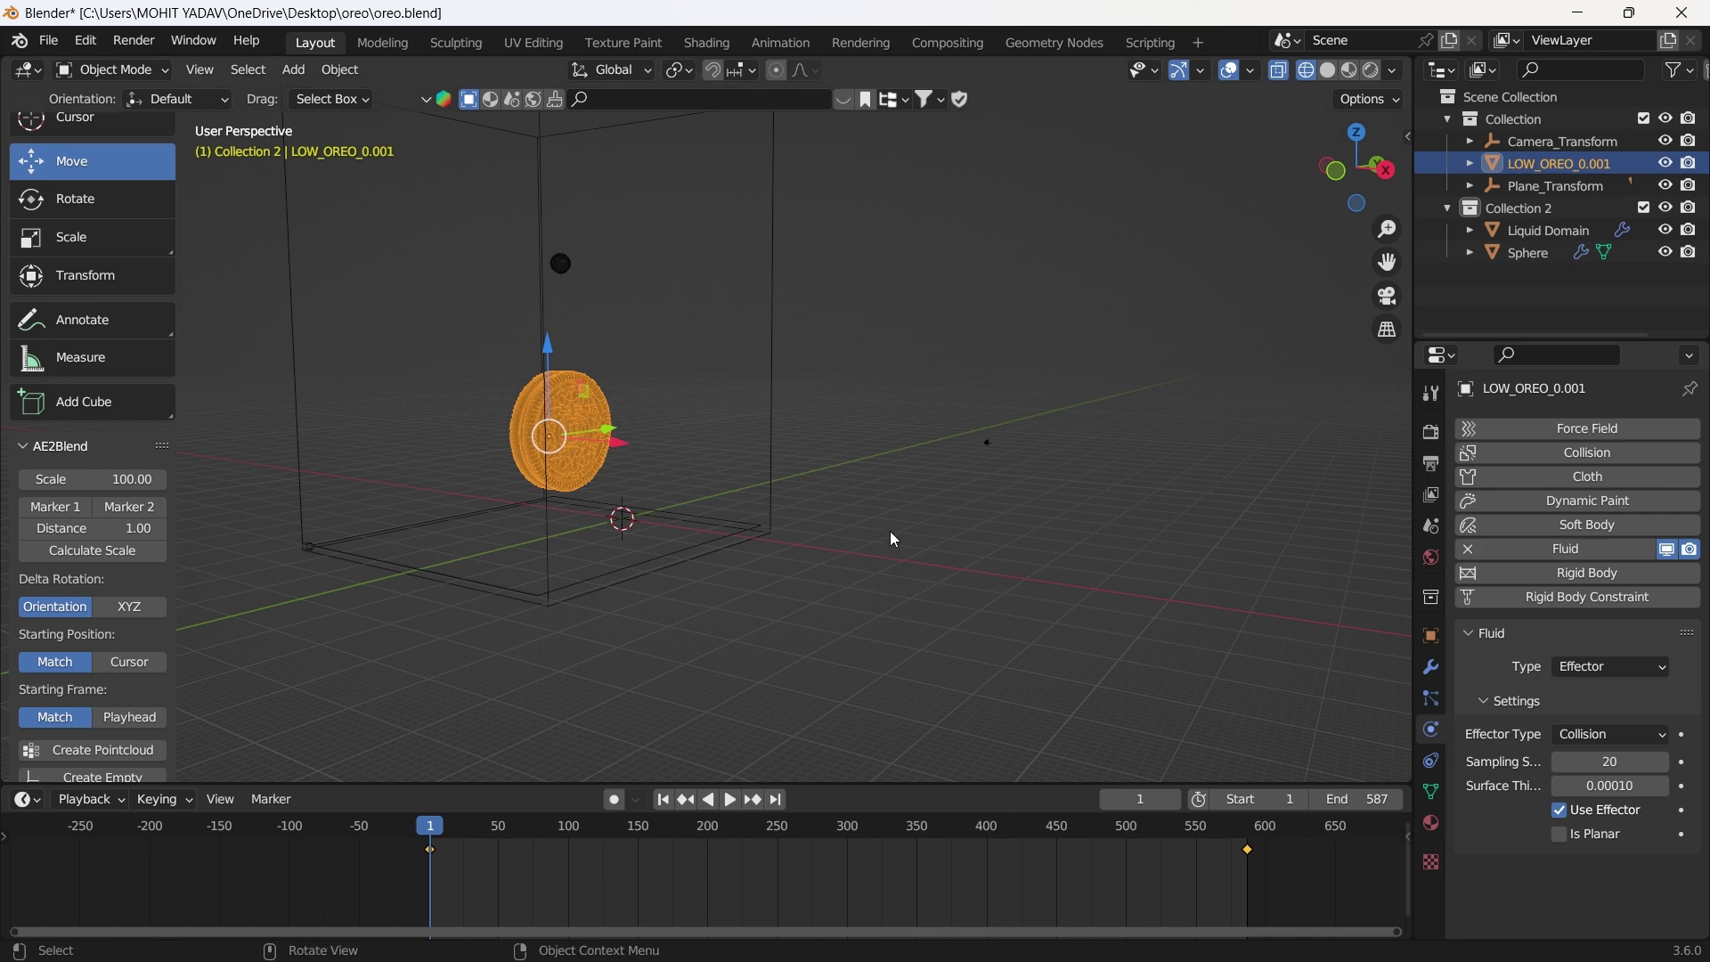
Set the inflow sphere's sampling substeps to 10.
{"action": "left_click", "coordinate": [560, 263]}
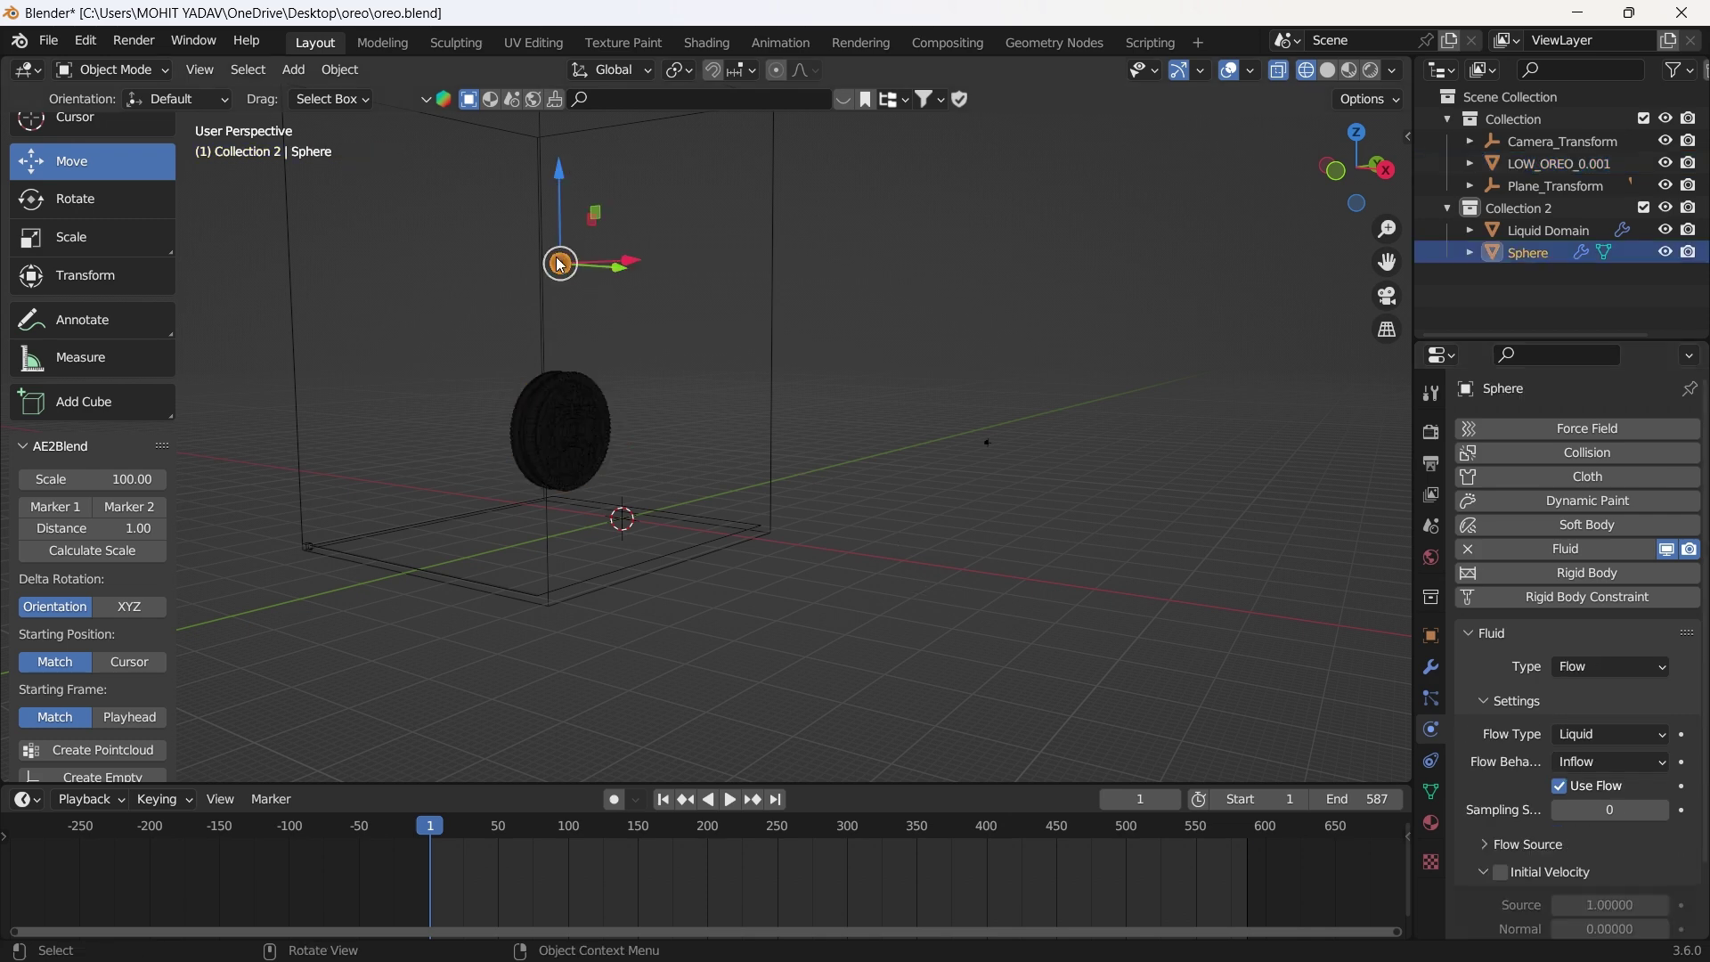
{"action": "left_click", "coordinate": [1594, 811]}
{"action": "type", "text": "10"}
{"action": "key", "text": "Return"}
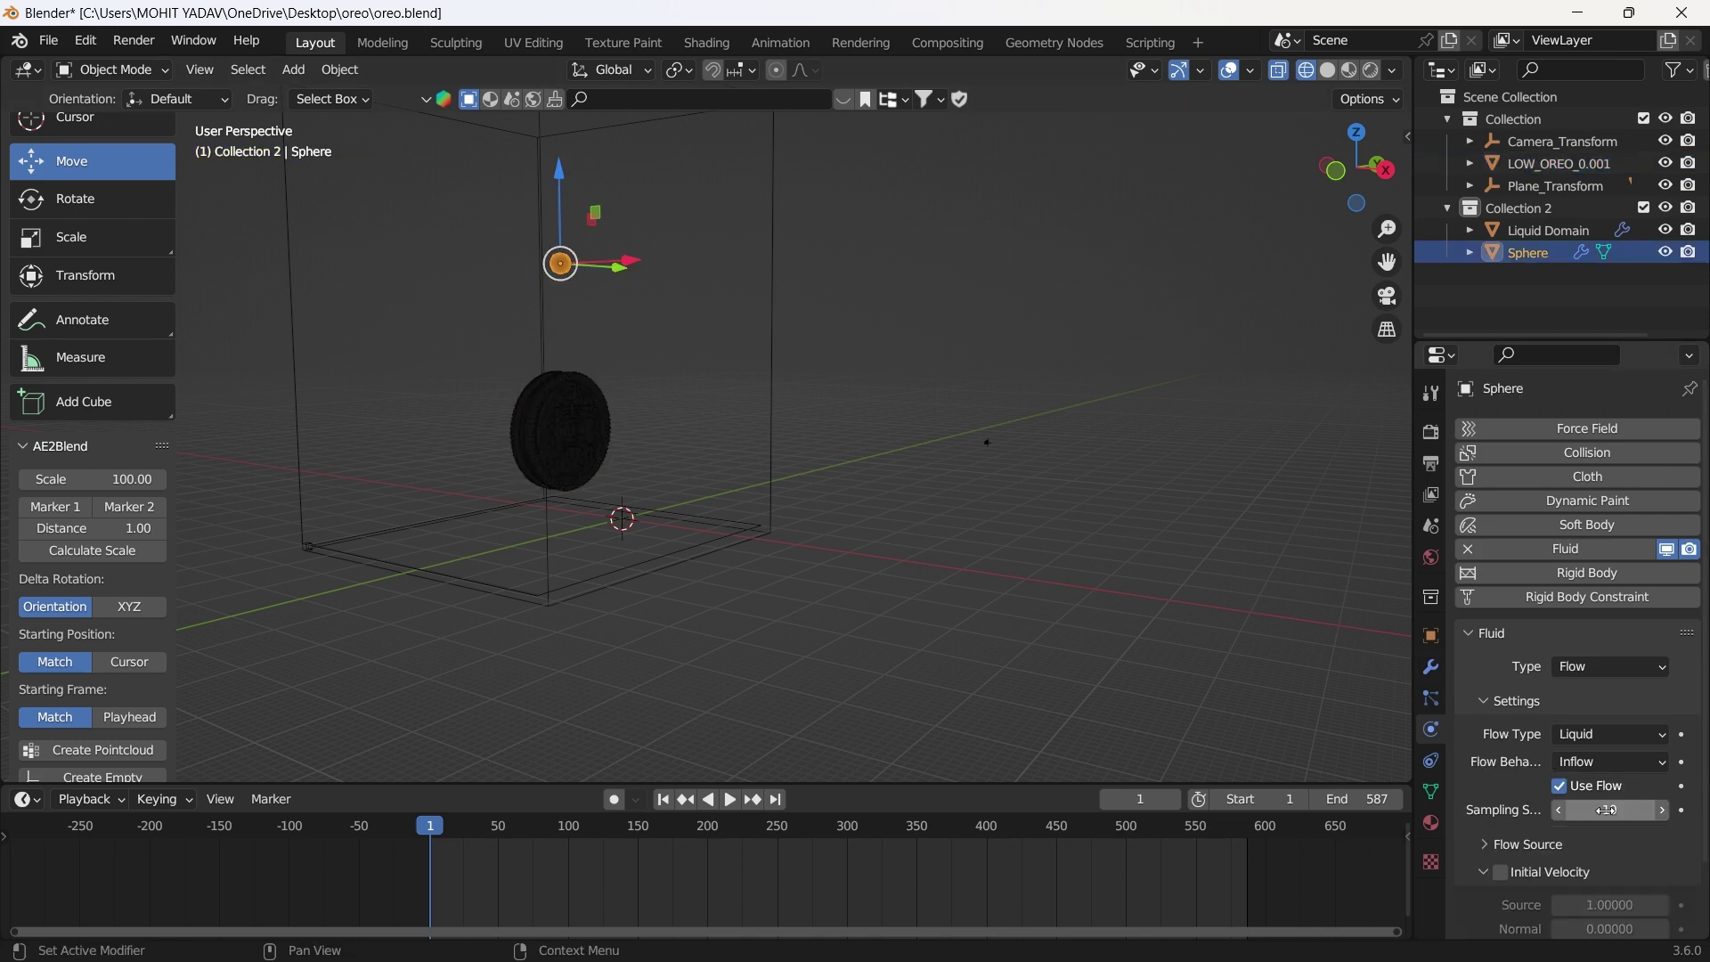
Move the playhead to frame 0 and start baking the liquid domain's complete simulation.
{"action": "left_click_drag", "start_coordinate": [430, 825], "coordinate": [381, 821]}
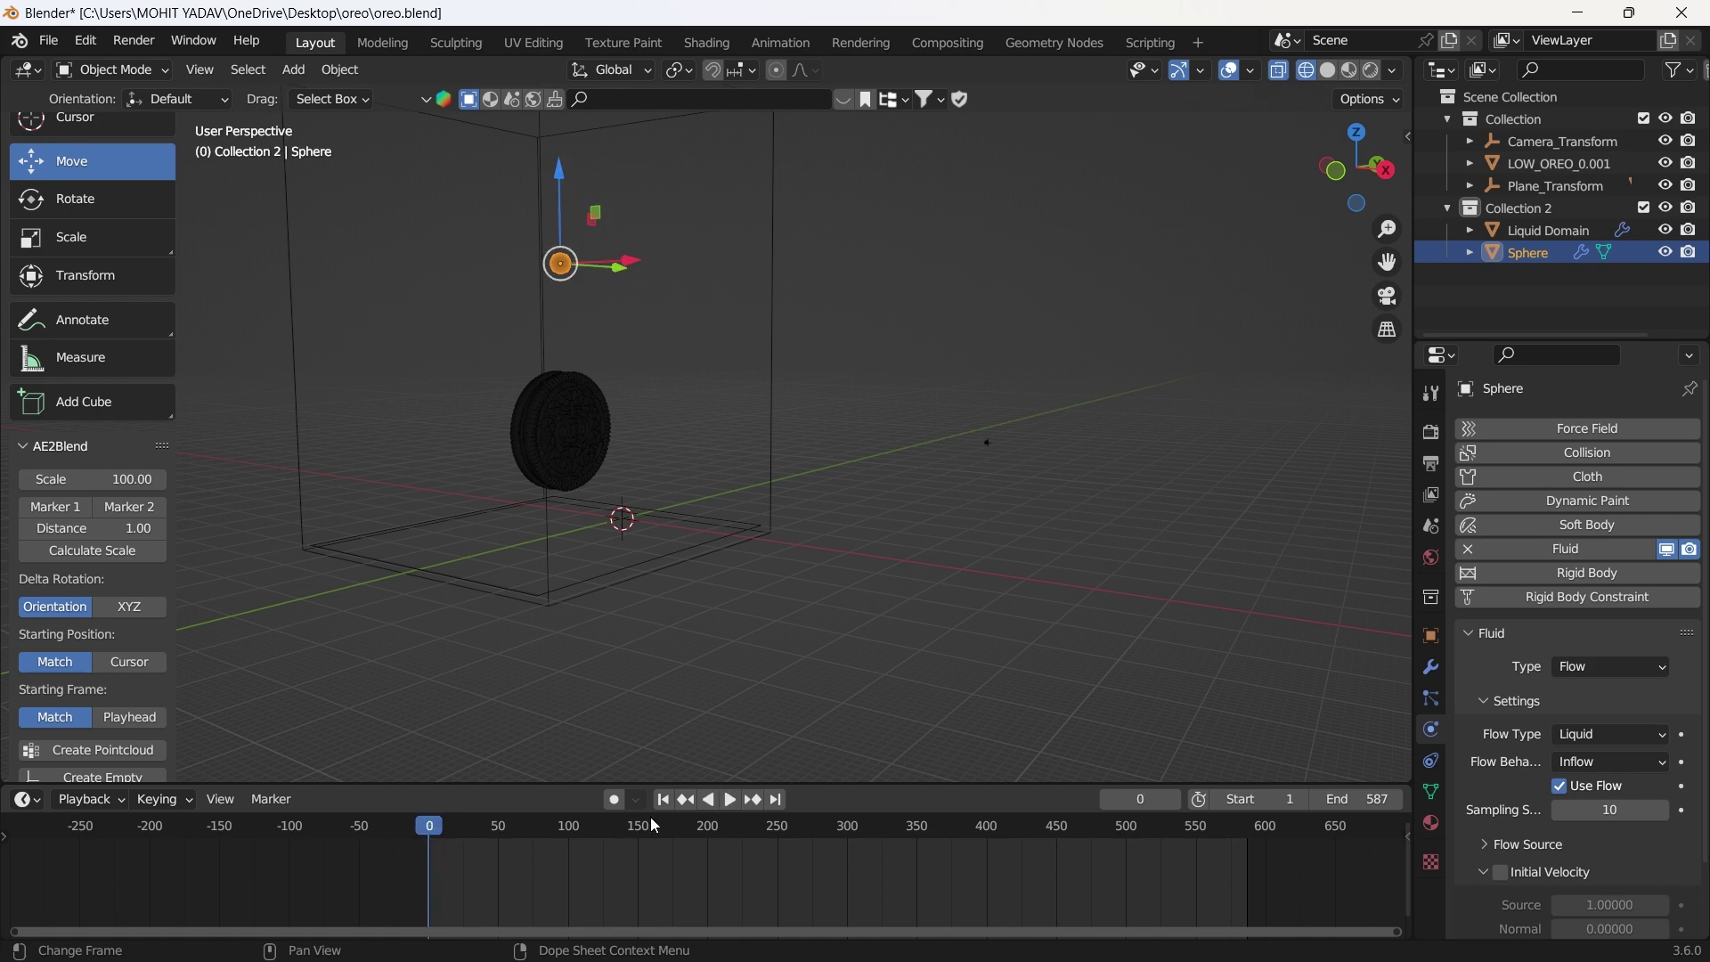
{"action": "left_click", "coordinate": [774, 478]}
{"action": "left_click", "coordinate": [771, 479]}
{"action": "scroll", "coordinate": [1516, 755], "scroll_direction": "down", "scroll_amount": 6}
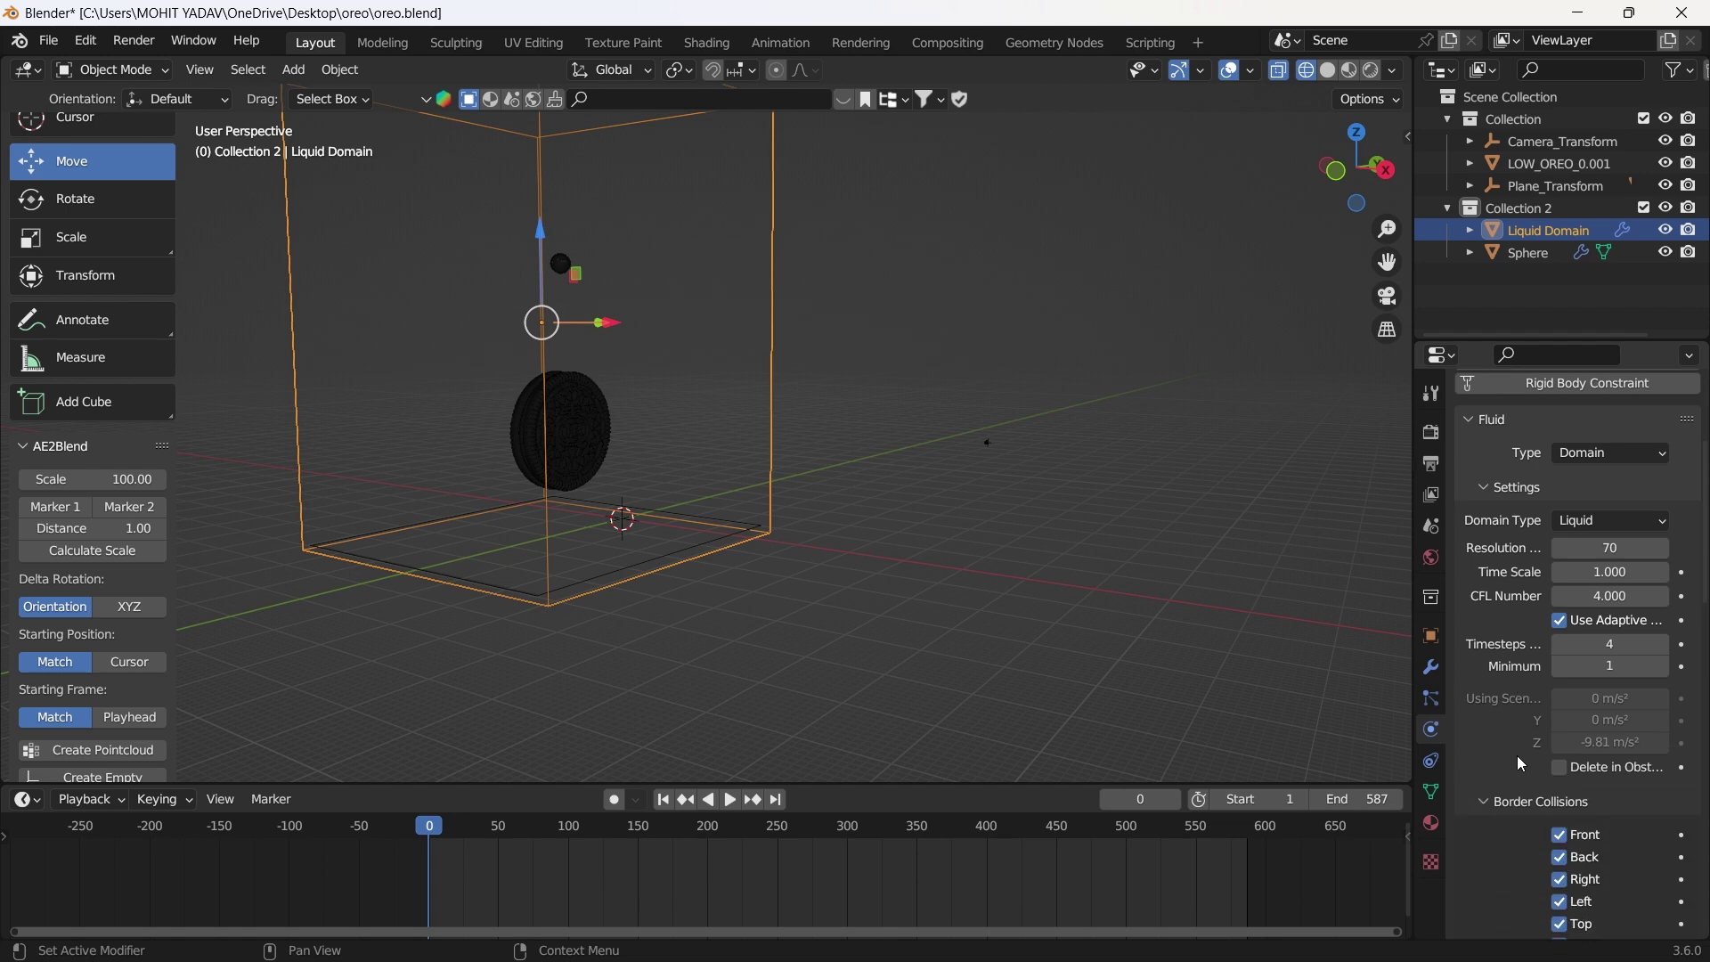
{"action": "scroll", "coordinate": [1516, 755], "scroll_direction": "down", "scroll_amount": 20}
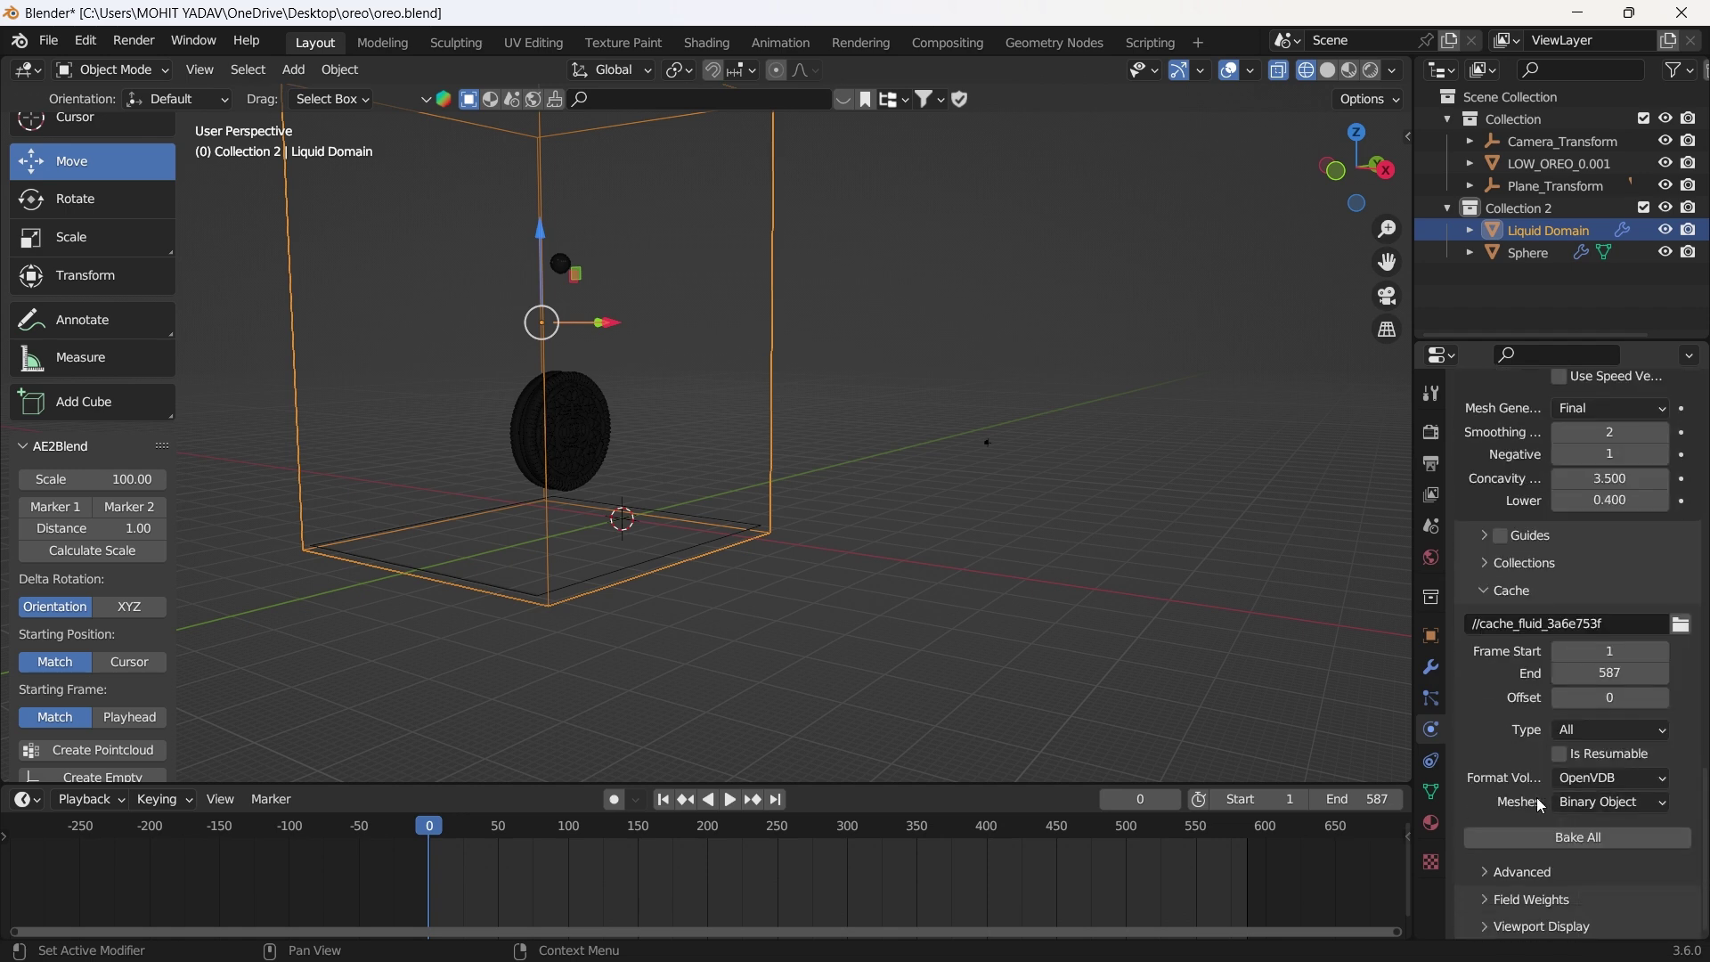
{"action": "left_click", "coordinate": [1569, 844]}
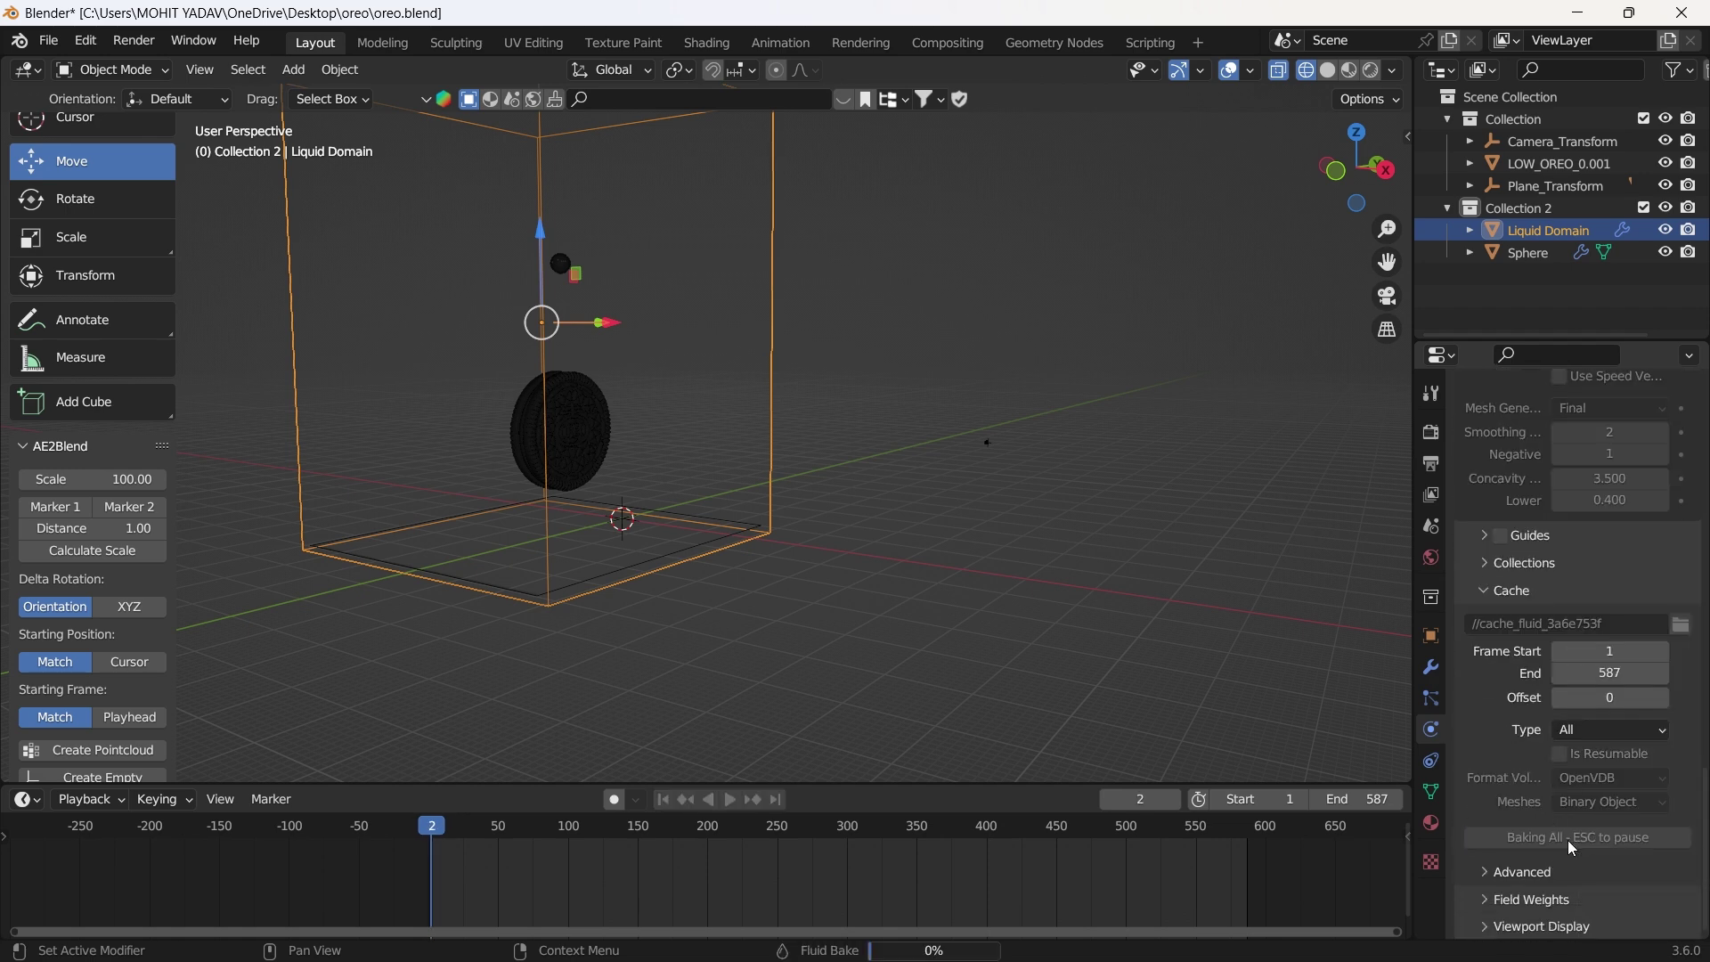
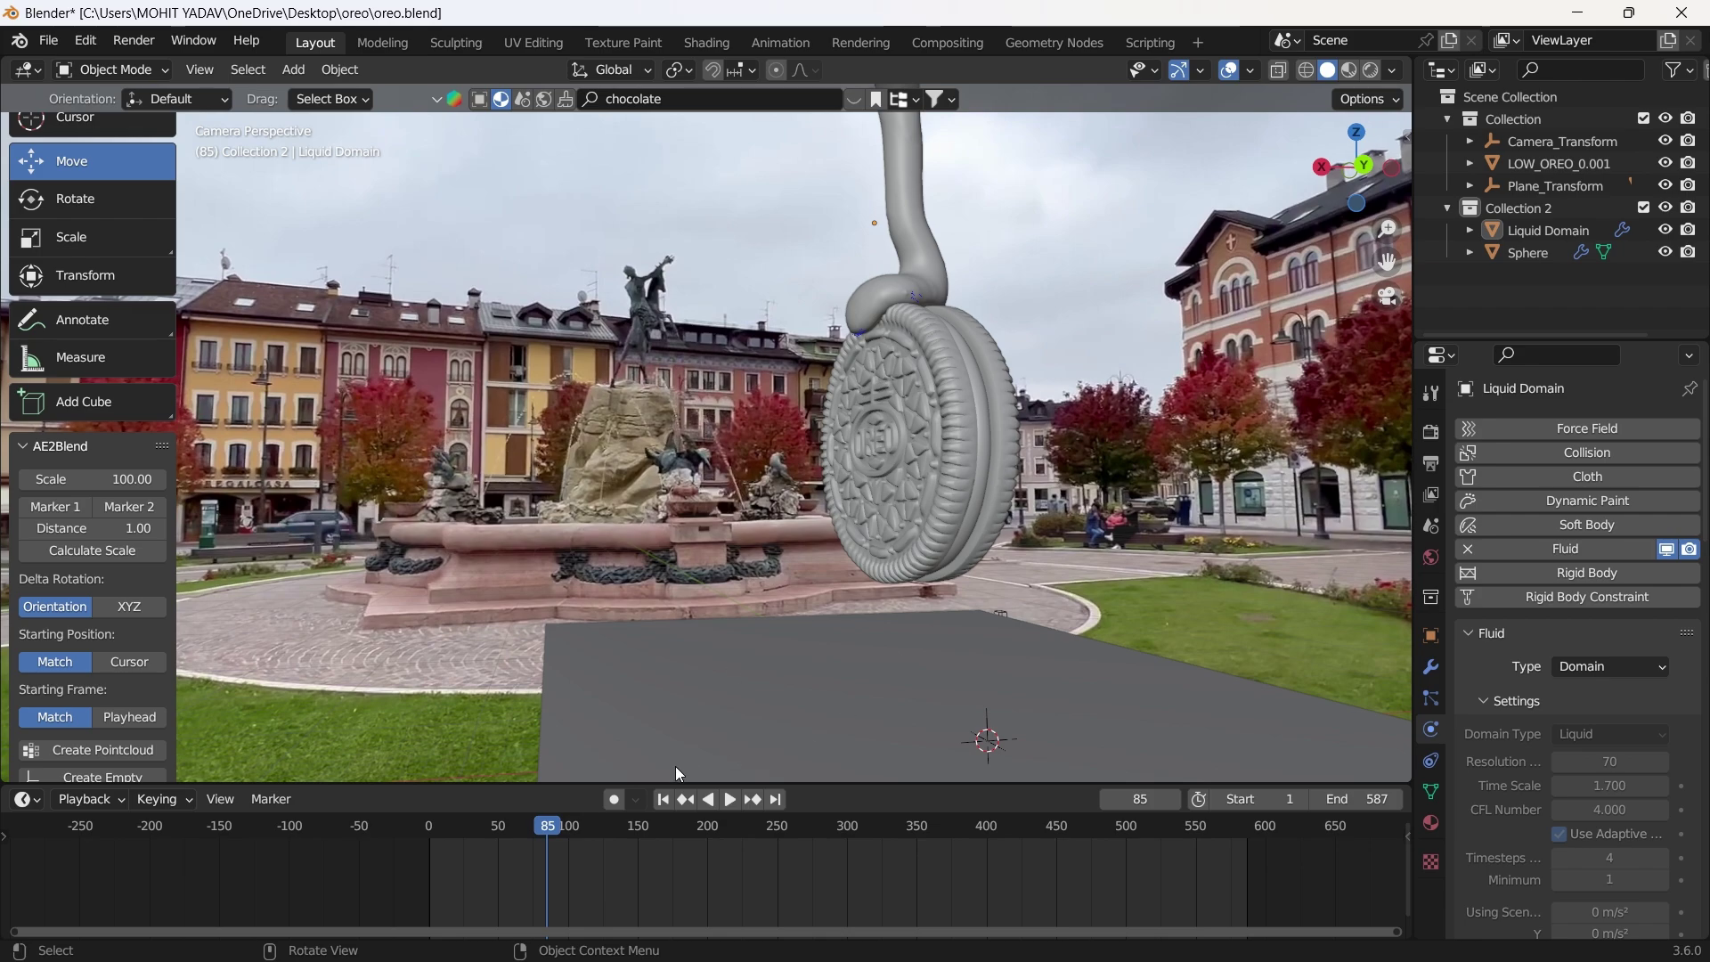
Play back the baked pour over the footage and stop at frame 112.
{"action": "key", "text": "space"}
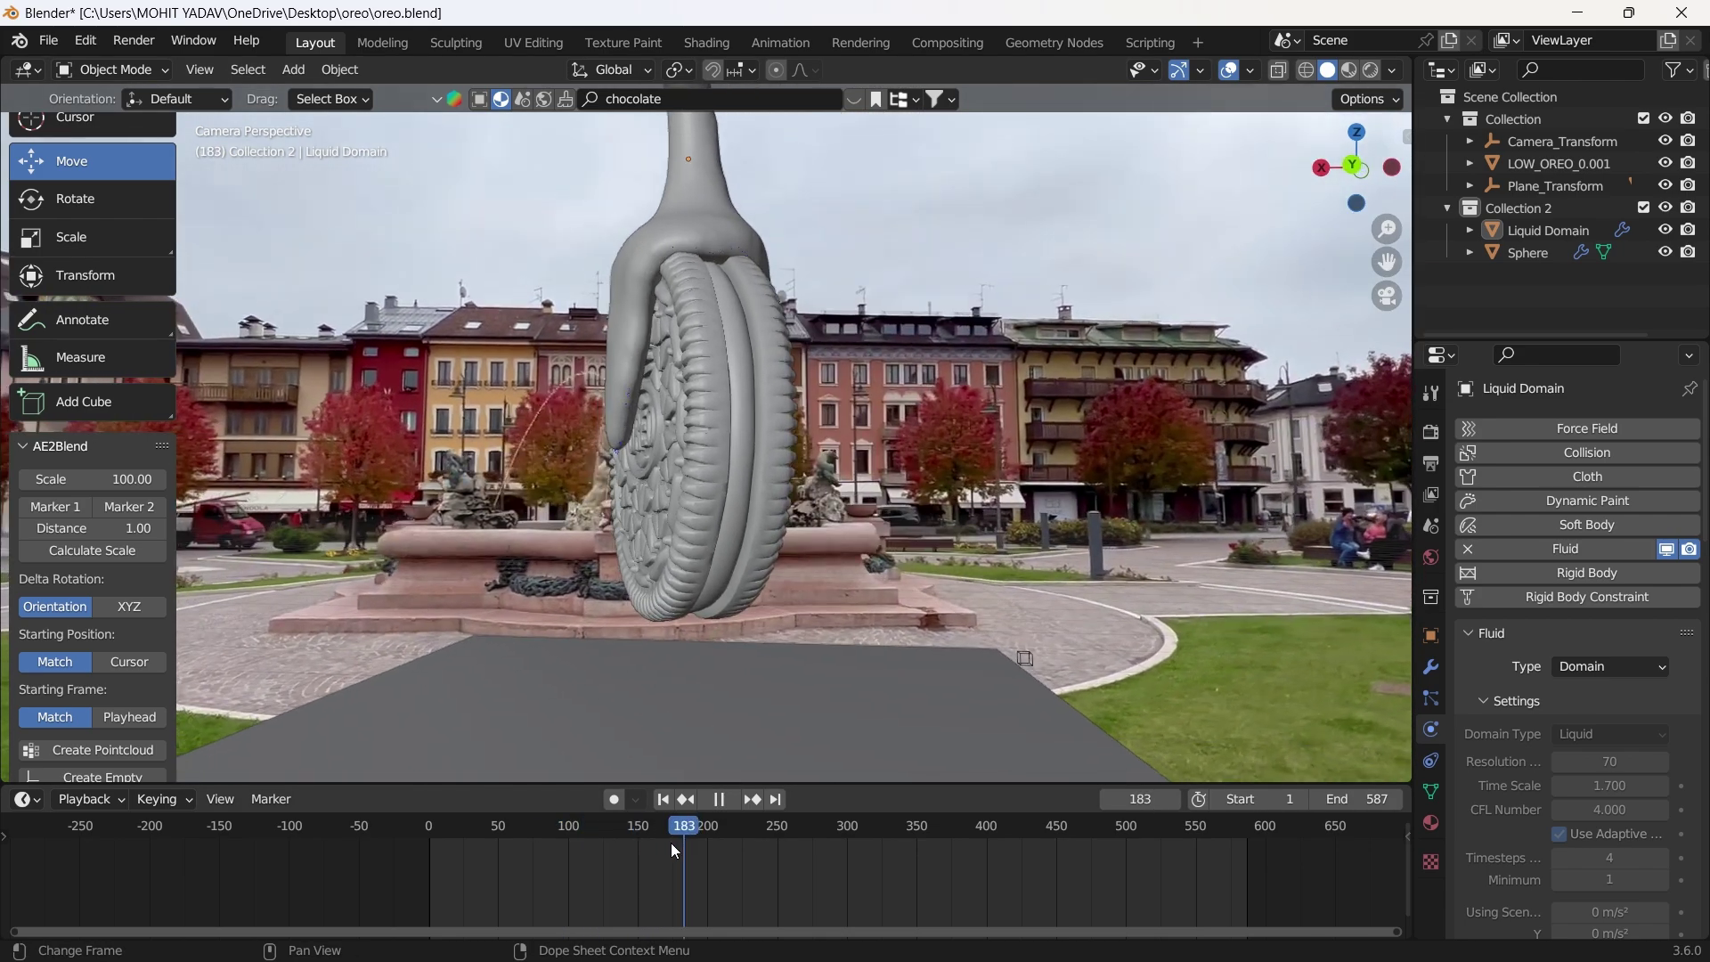
{"action": "left_click_drag", "start_coordinate": [671, 842], "coordinate": [583, 834]}
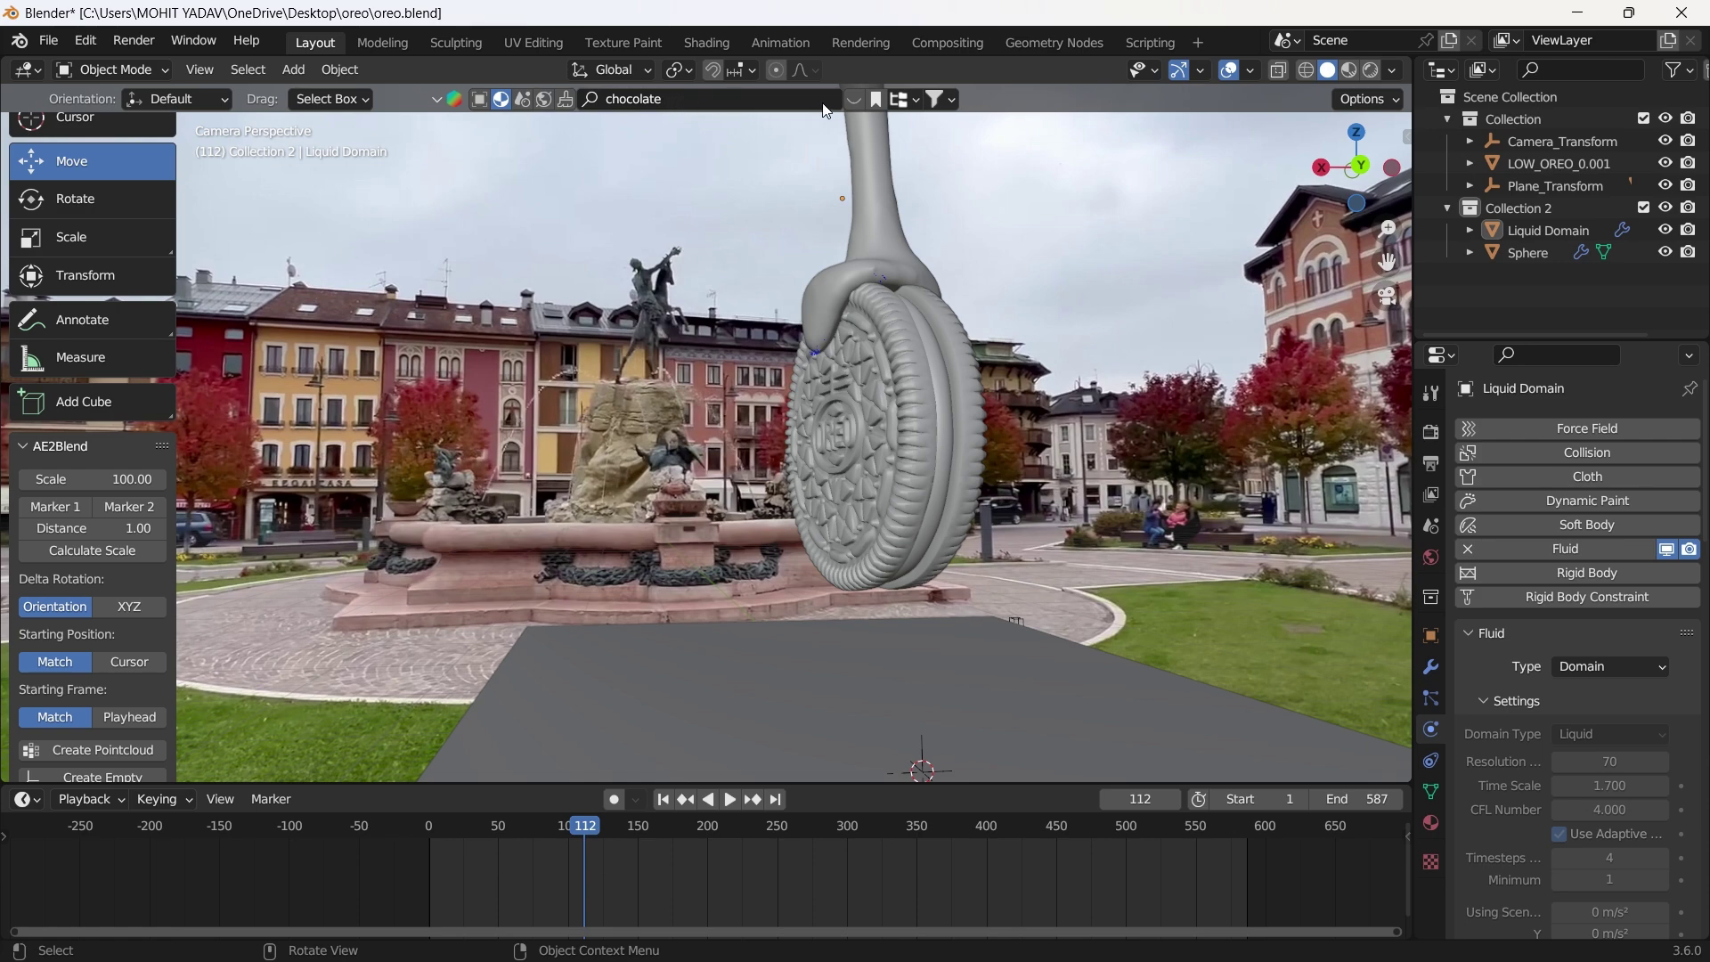
Search the material library for chocolate and apply the Liquid Chocolate material to the poured liquid.
{"action": "left_click", "coordinate": [797, 99]}
{"action": "key", "text": "Return"}
{"action": "mouse_move", "coordinate": [1058, 209]}
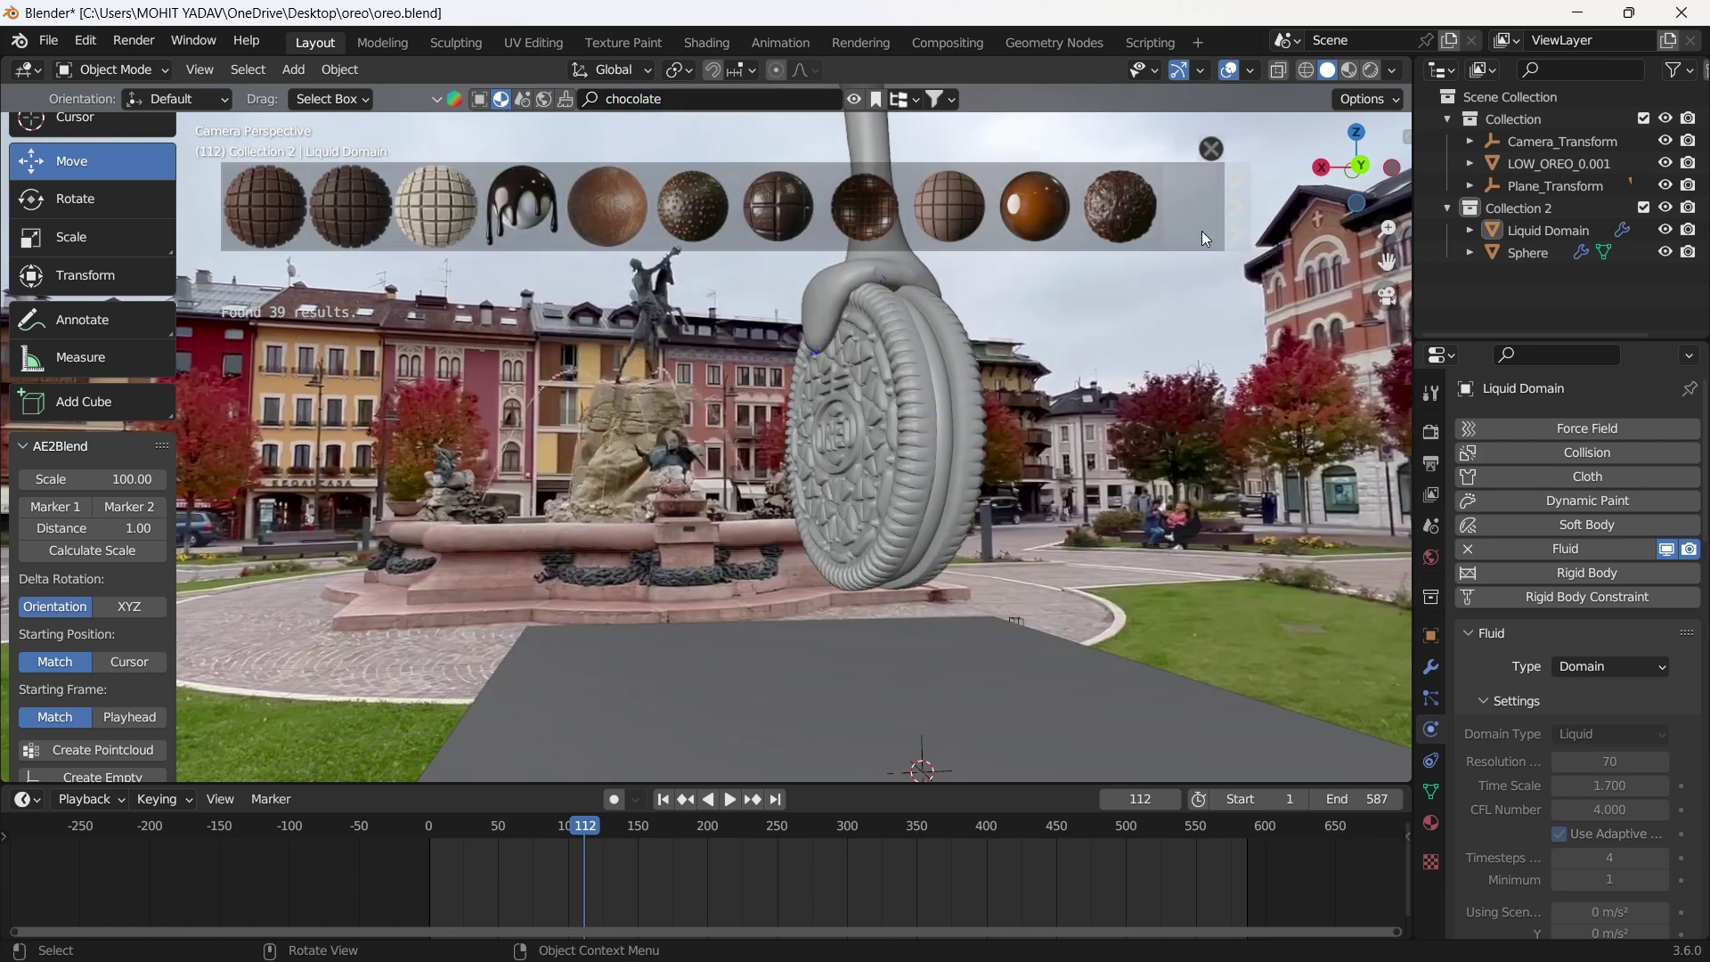
{"action": "mouse_move", "coordinate": [864, 209]}
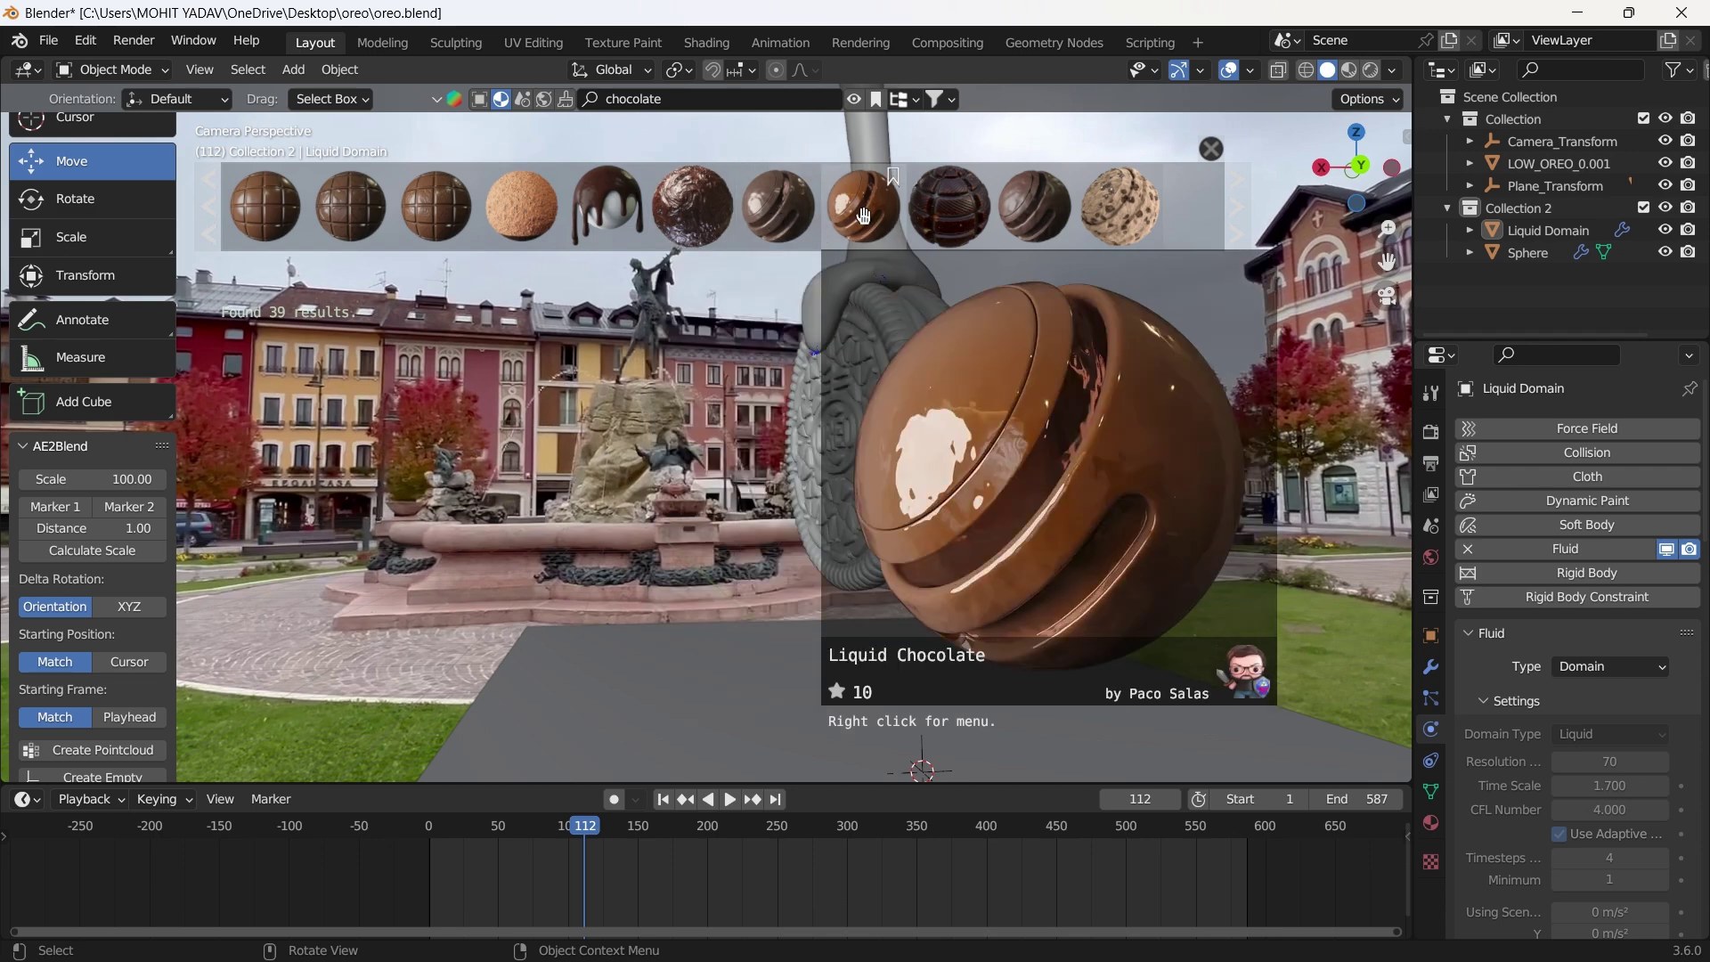
{"action": "left_click_drag", "start_coordinate": [866, 217], "coordinate": [925, 279]}
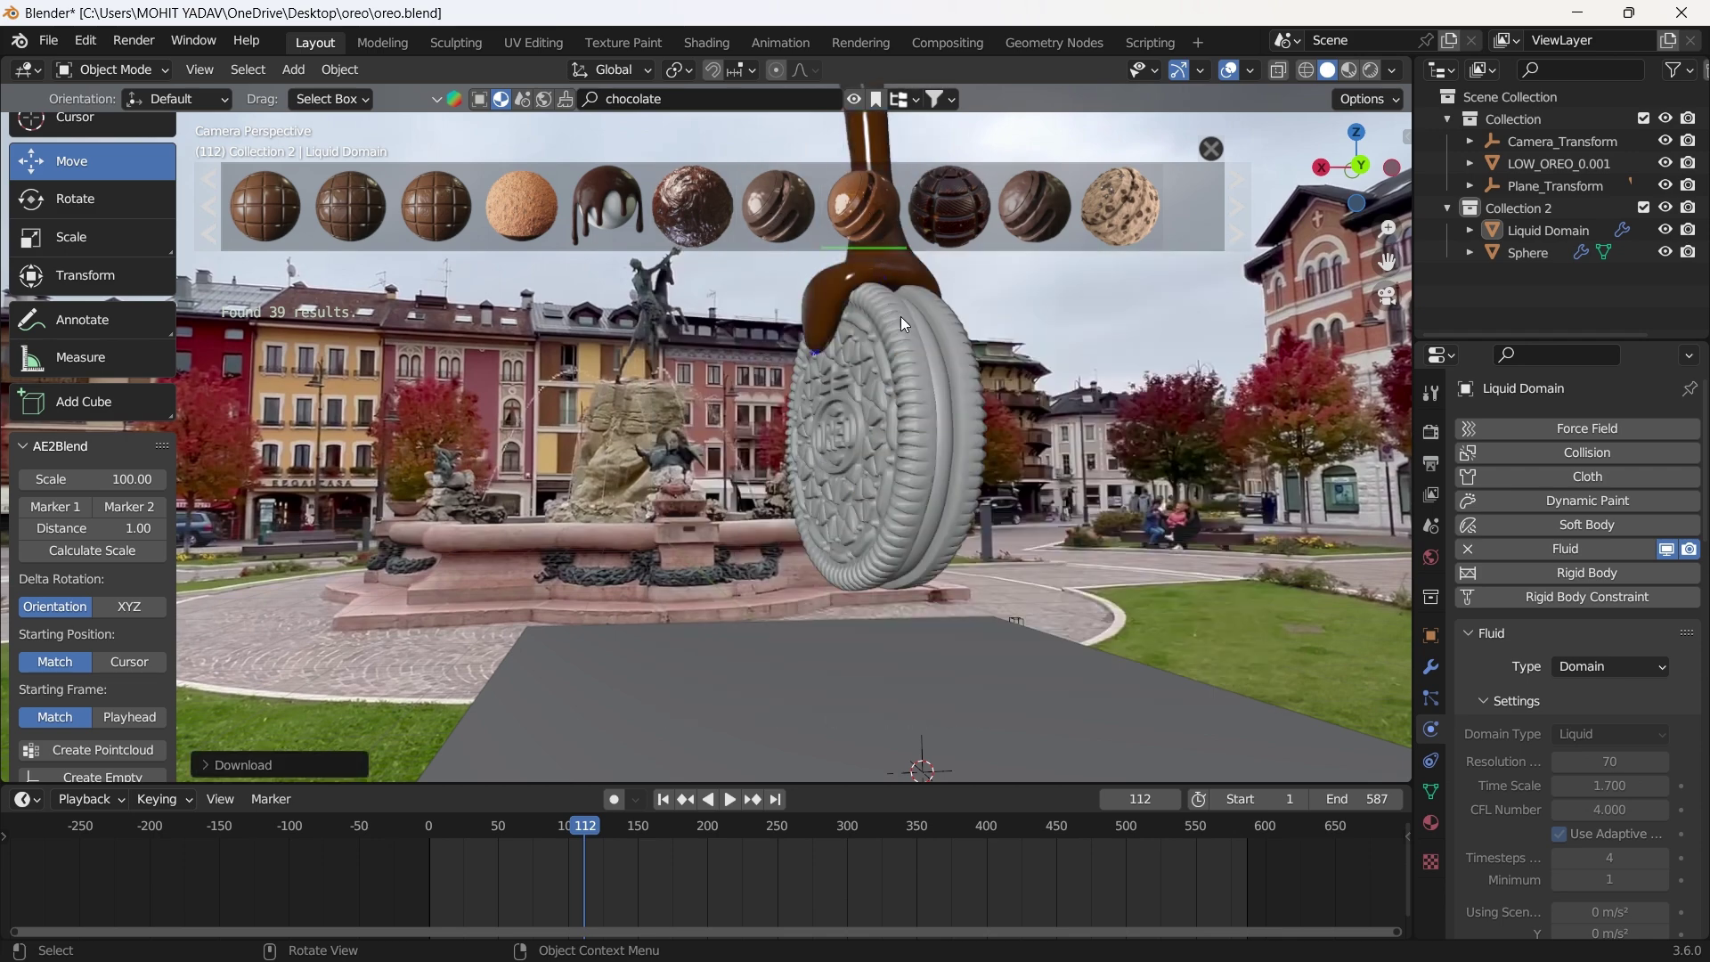
{"action": "left_click", "coordinate": [1211, 147]}
Select the inflow sphere above the Oreo and apply the Liquid Chocolate material from the chocolate search to it.
{"action": "scroll", "coordinate": [1067, 242], "scroll_direction": "down", "scroll_amount": 5}
{"action": "scroll", "coordinate": [729, 242], "scroll_direction": "up", "scroll_amount": 2}
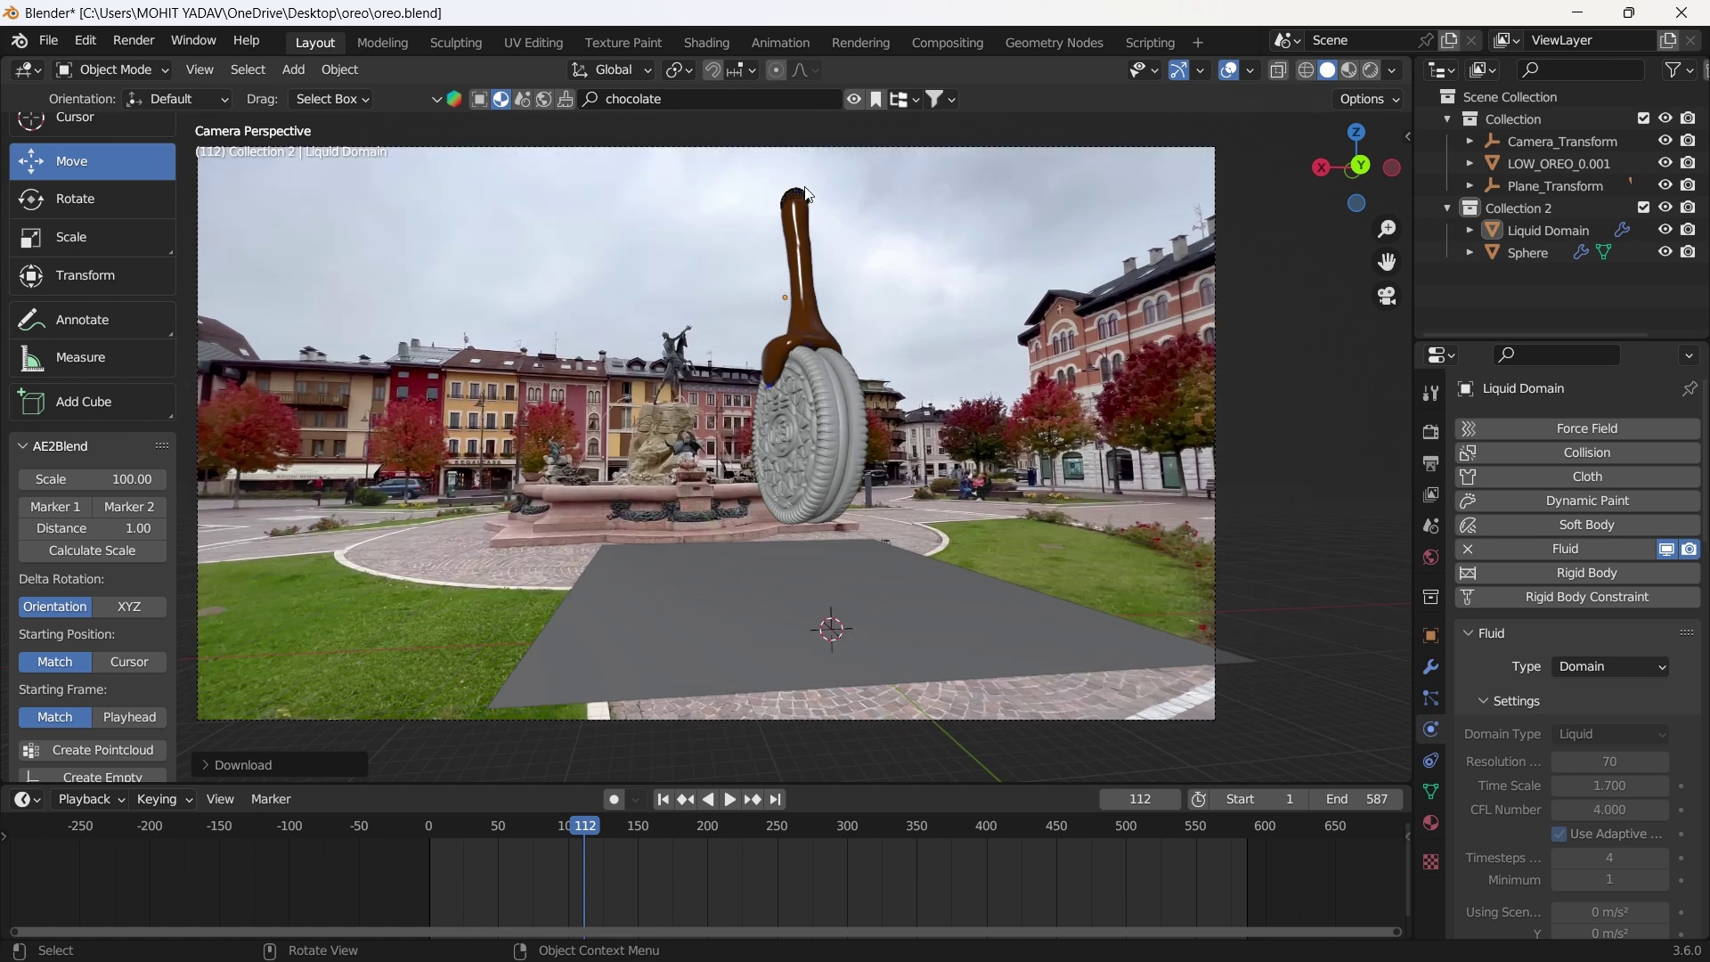
{"action": "left_click", "coordinate": [803, 202]}
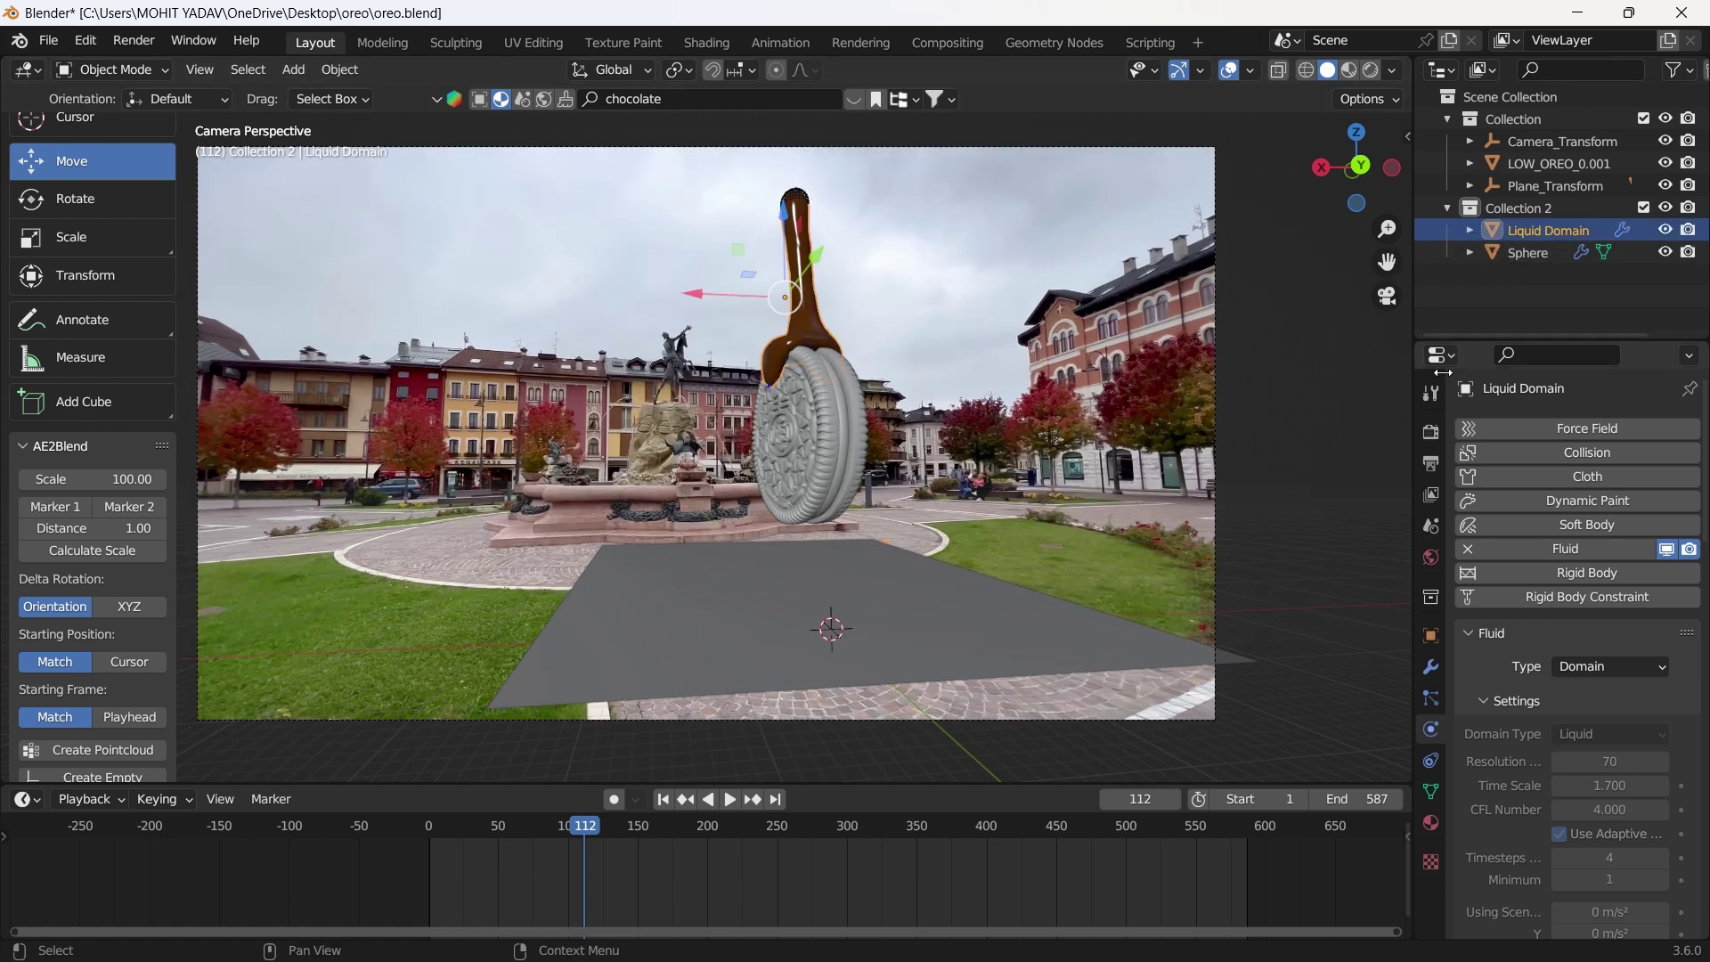
{"action": "left_click", "coordinate": [804, 200]}
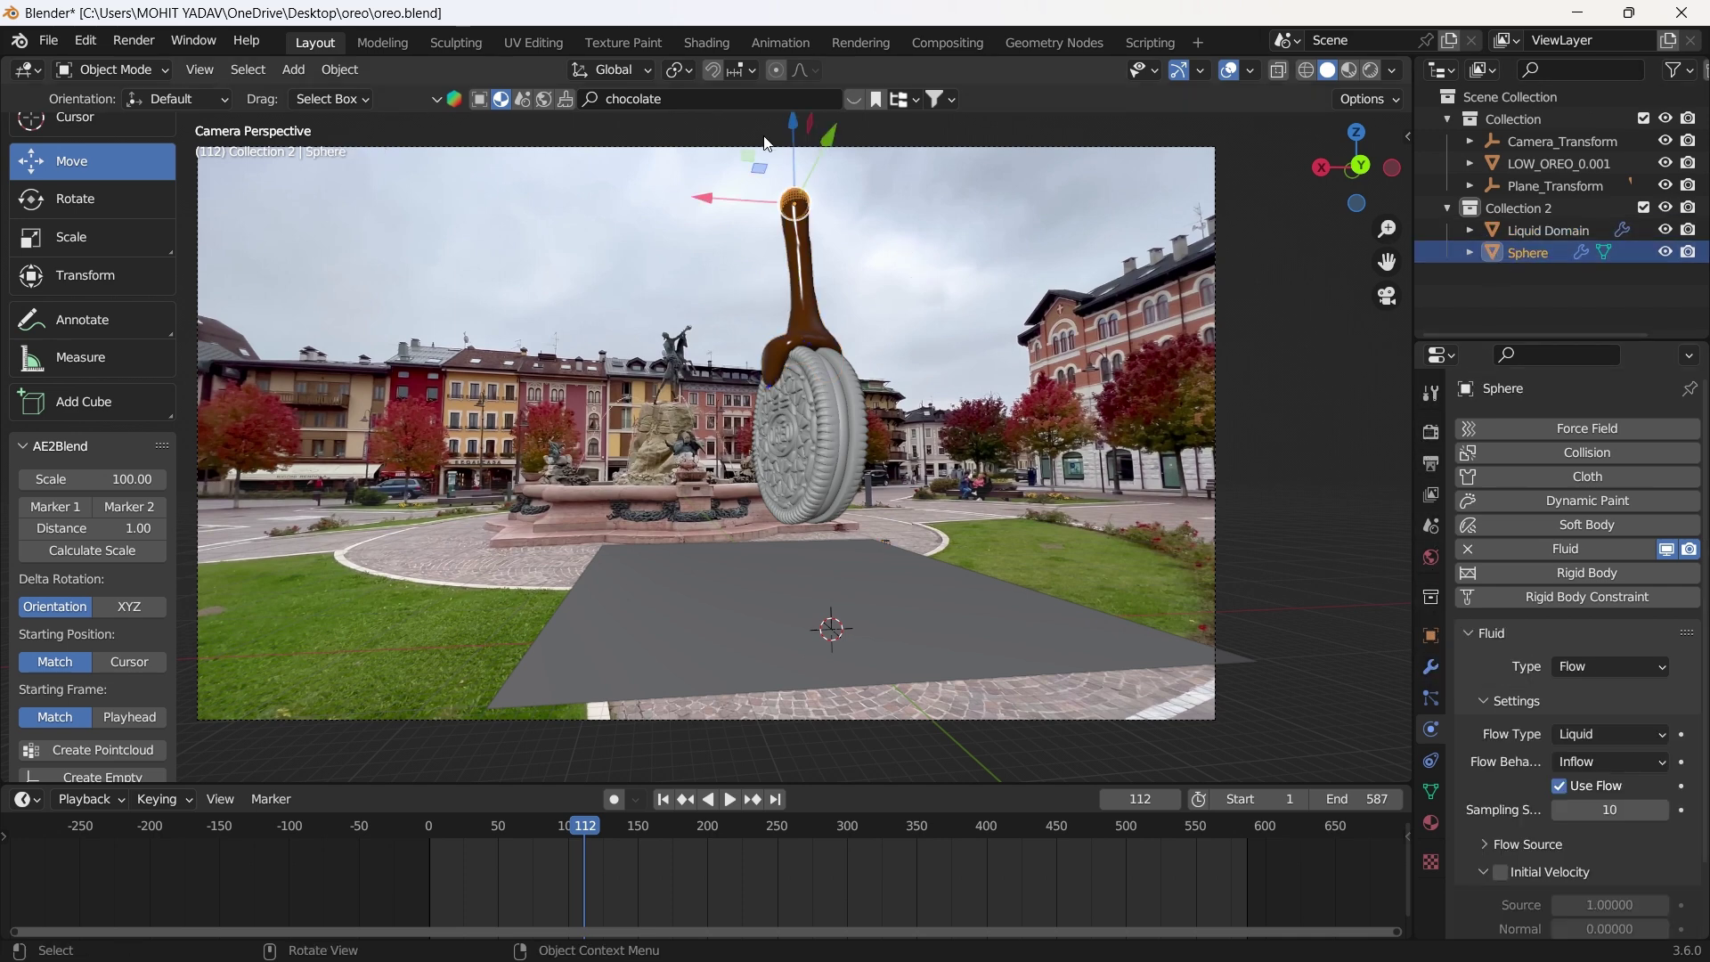
{"action": "left_click", "coordinate": [718, 105]}
{"action": "key", "text": "Return"}
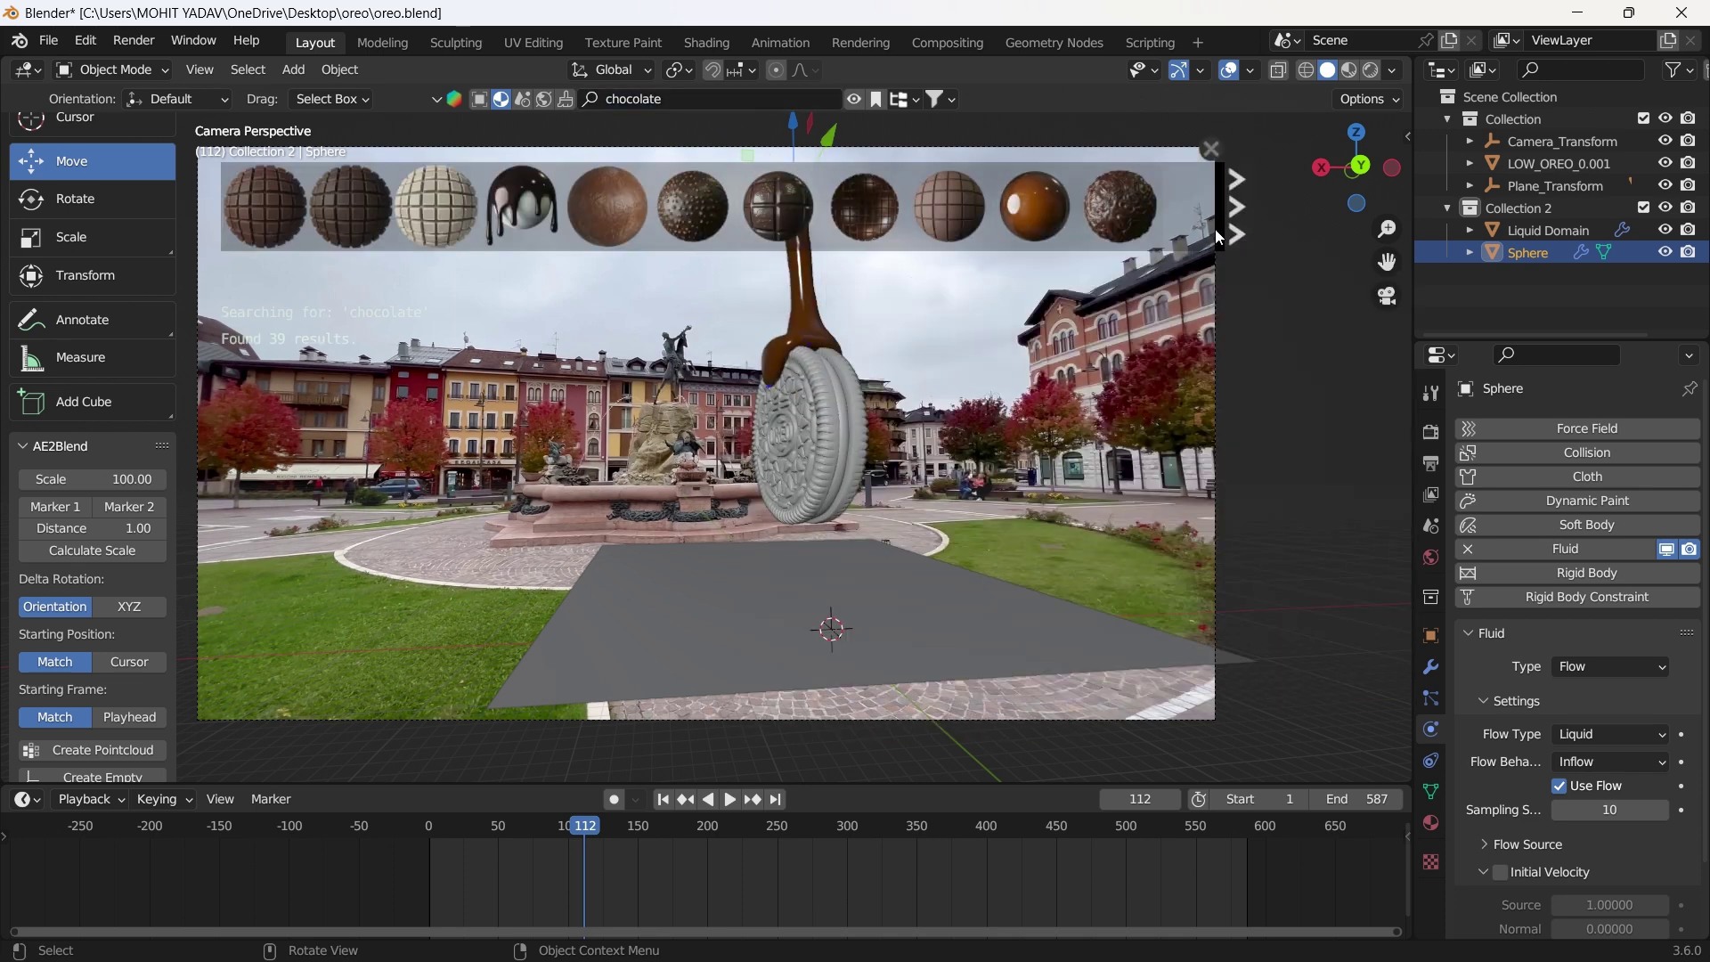
{"action": "left_click", "coordinate": [1233, 225]}
{"action": "left_click", "coordinate": [893, 219]}
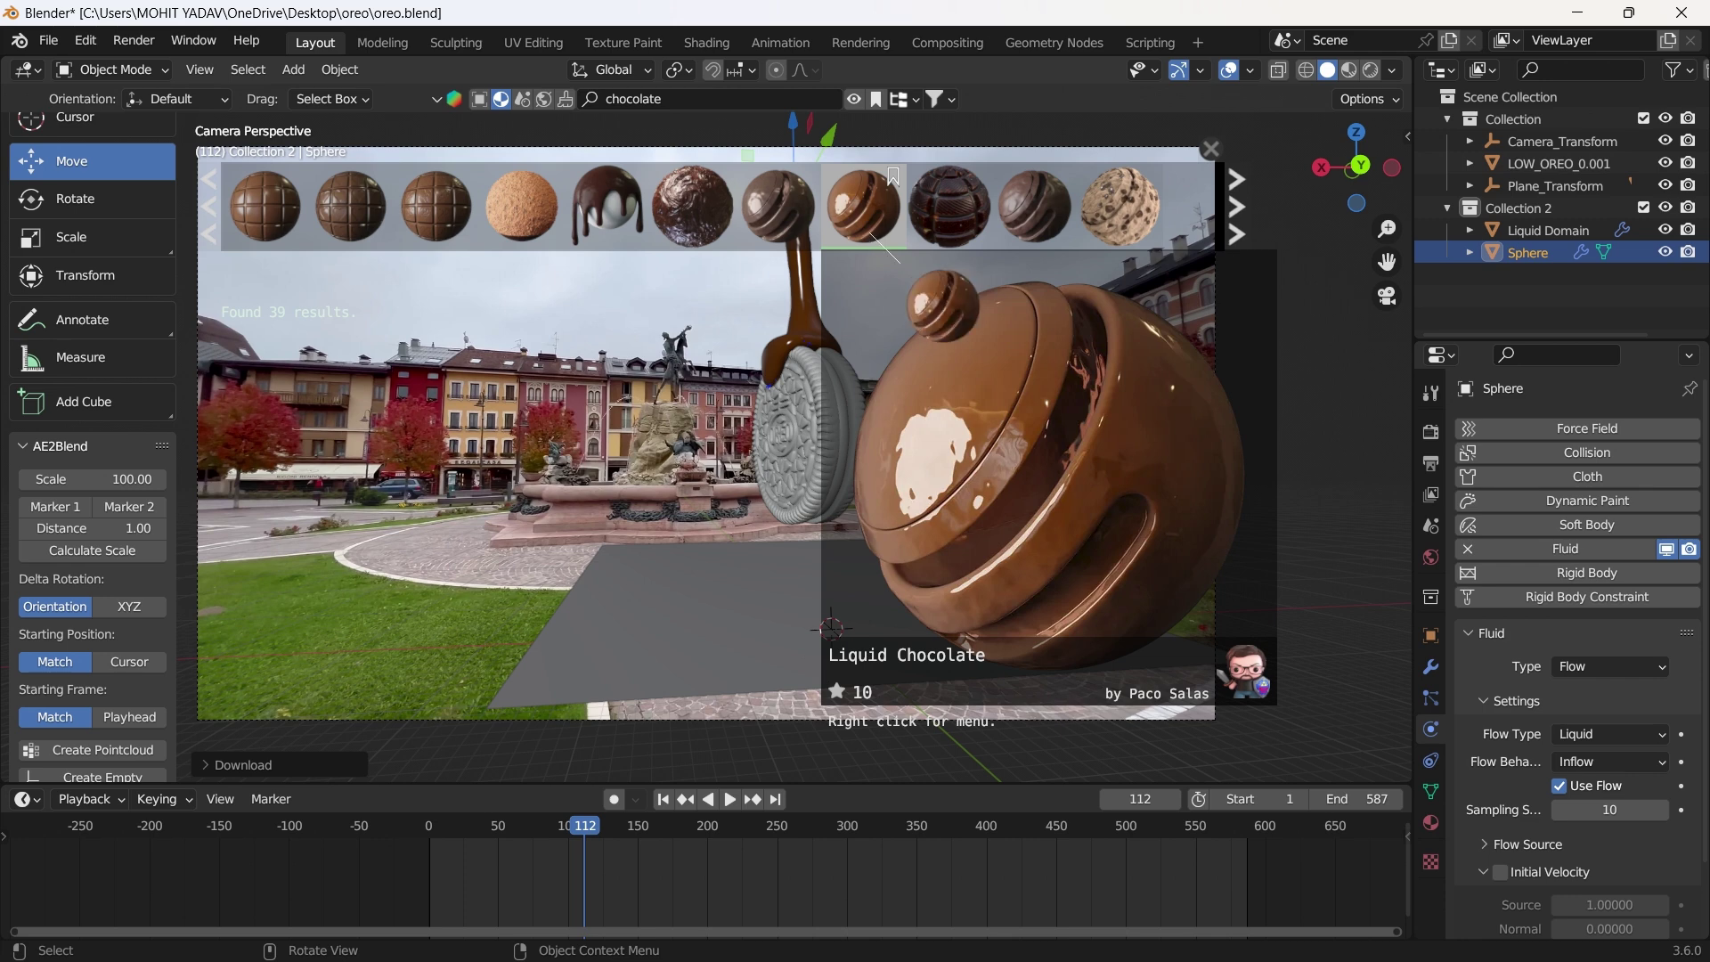
Deselect the sphere, close the material search results and show the camera view with rendered shading.
{"action": "left_click", "coordinate": [721, 309]}
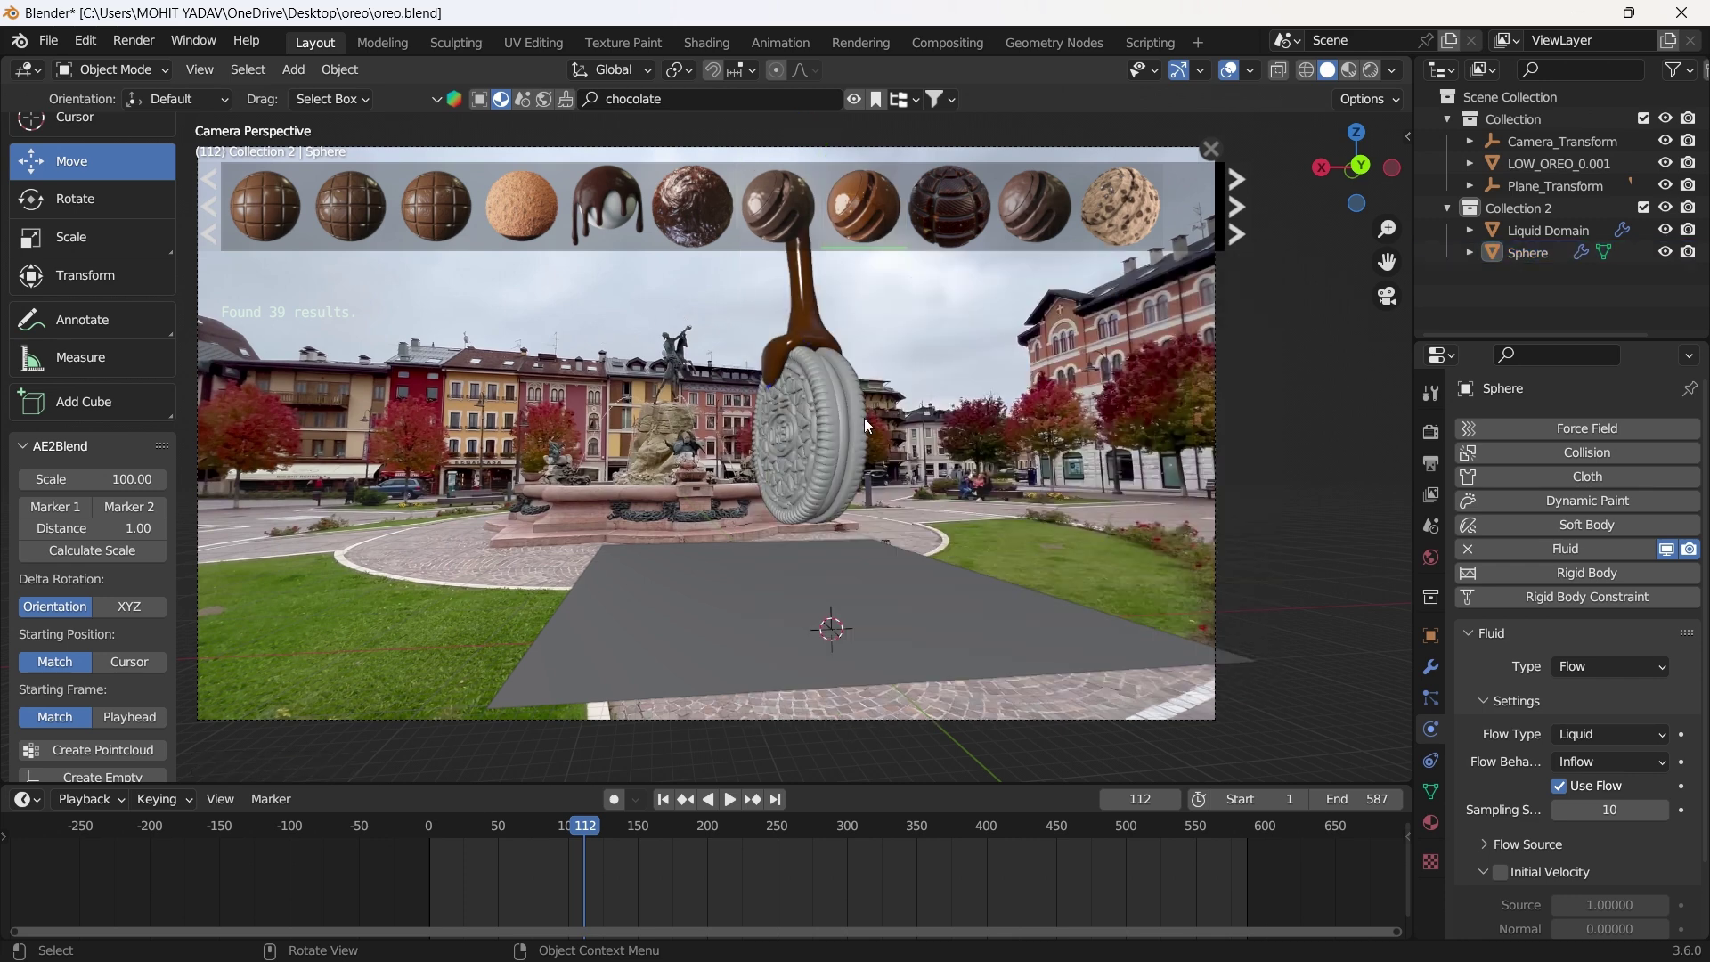
{"action": "left_click", "coordinate": [1210, 148]}
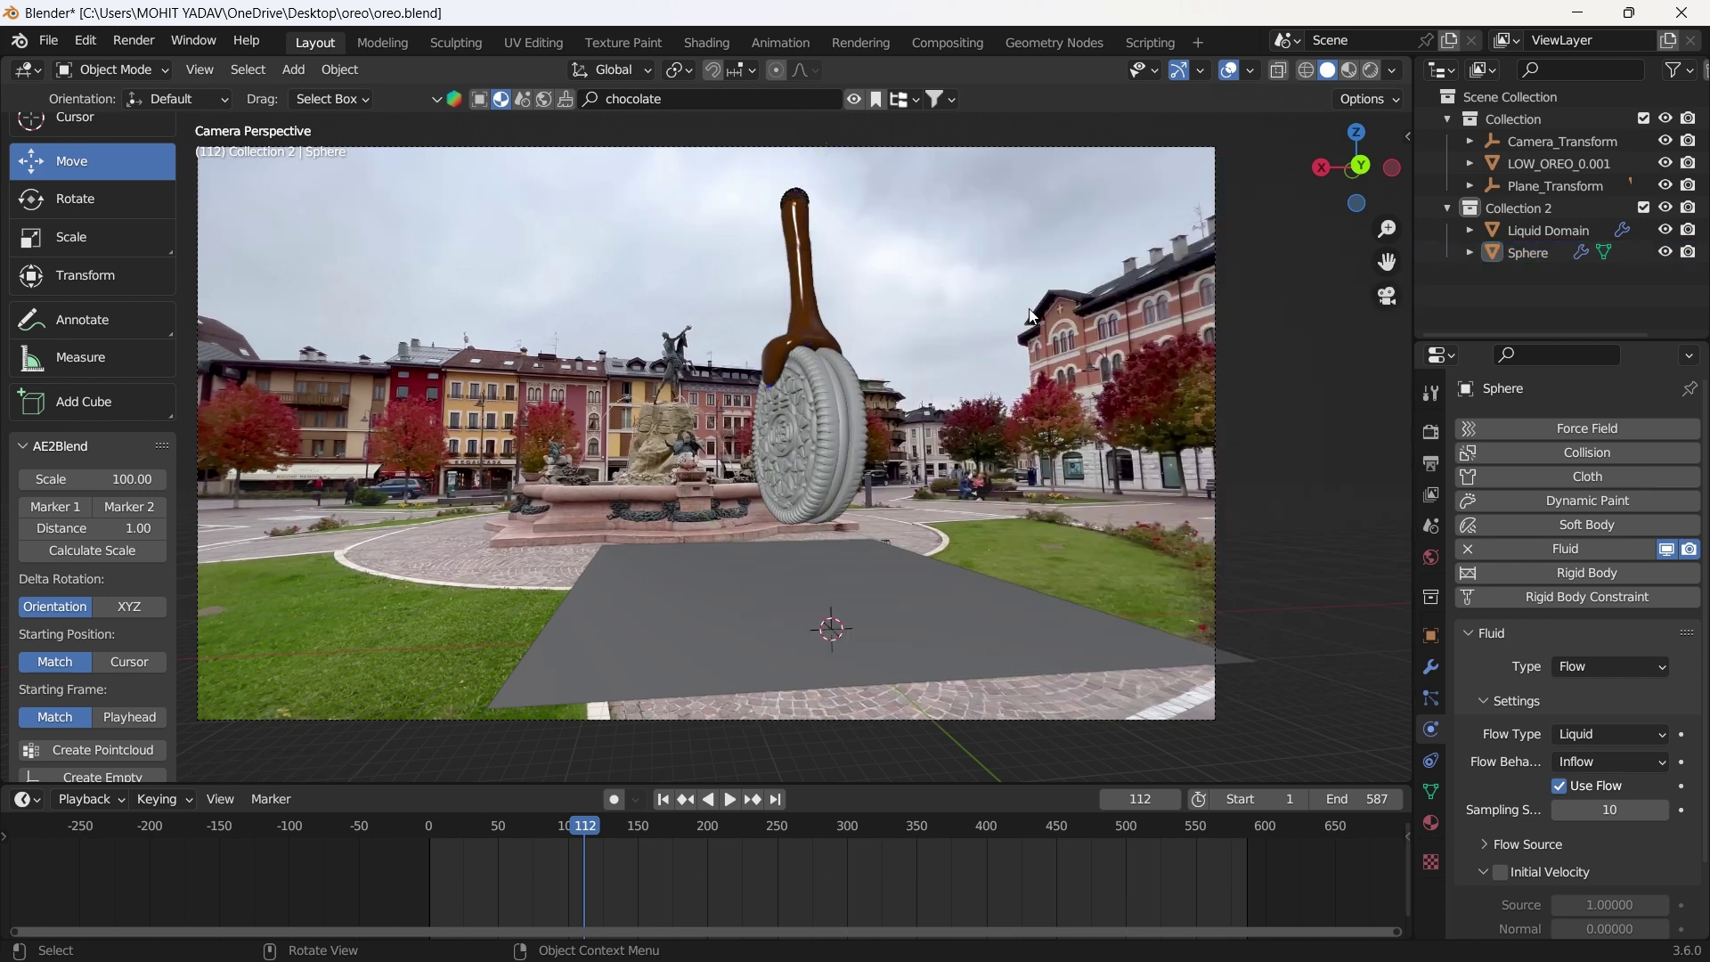
{"action": "left_click", "coordinate": [1370, 71]}
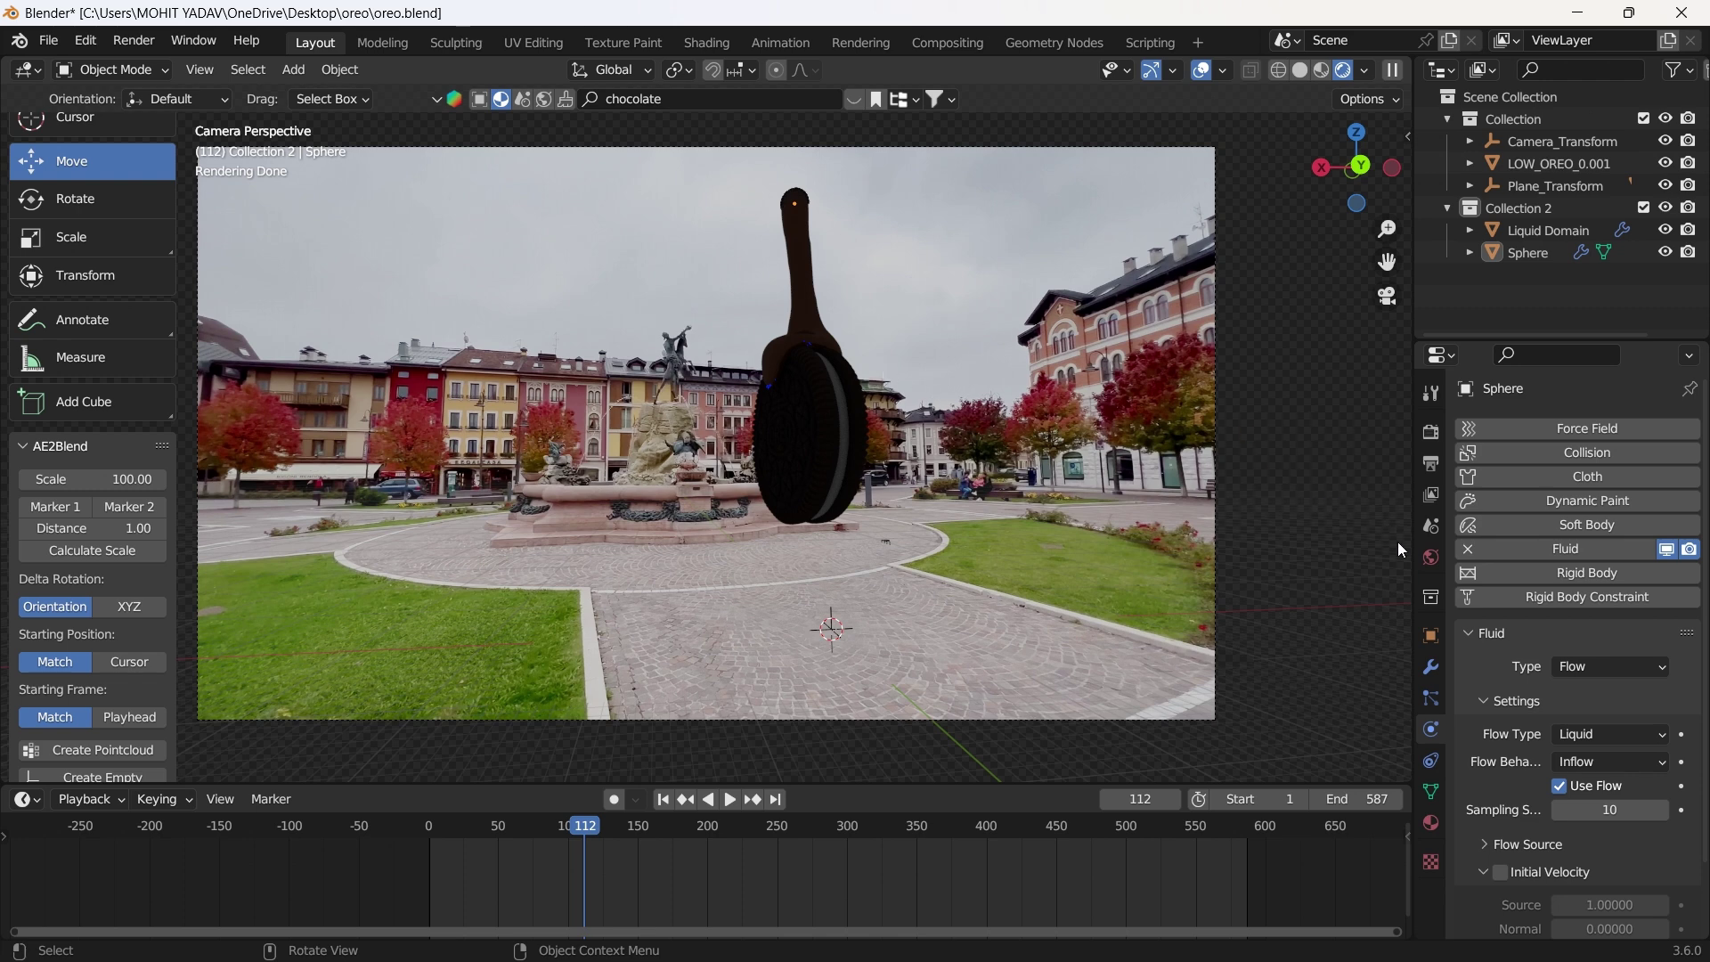
Assign an Environment Texture to the world background's color.
{"action": "left_click", "coordinate": [1430, 558]}
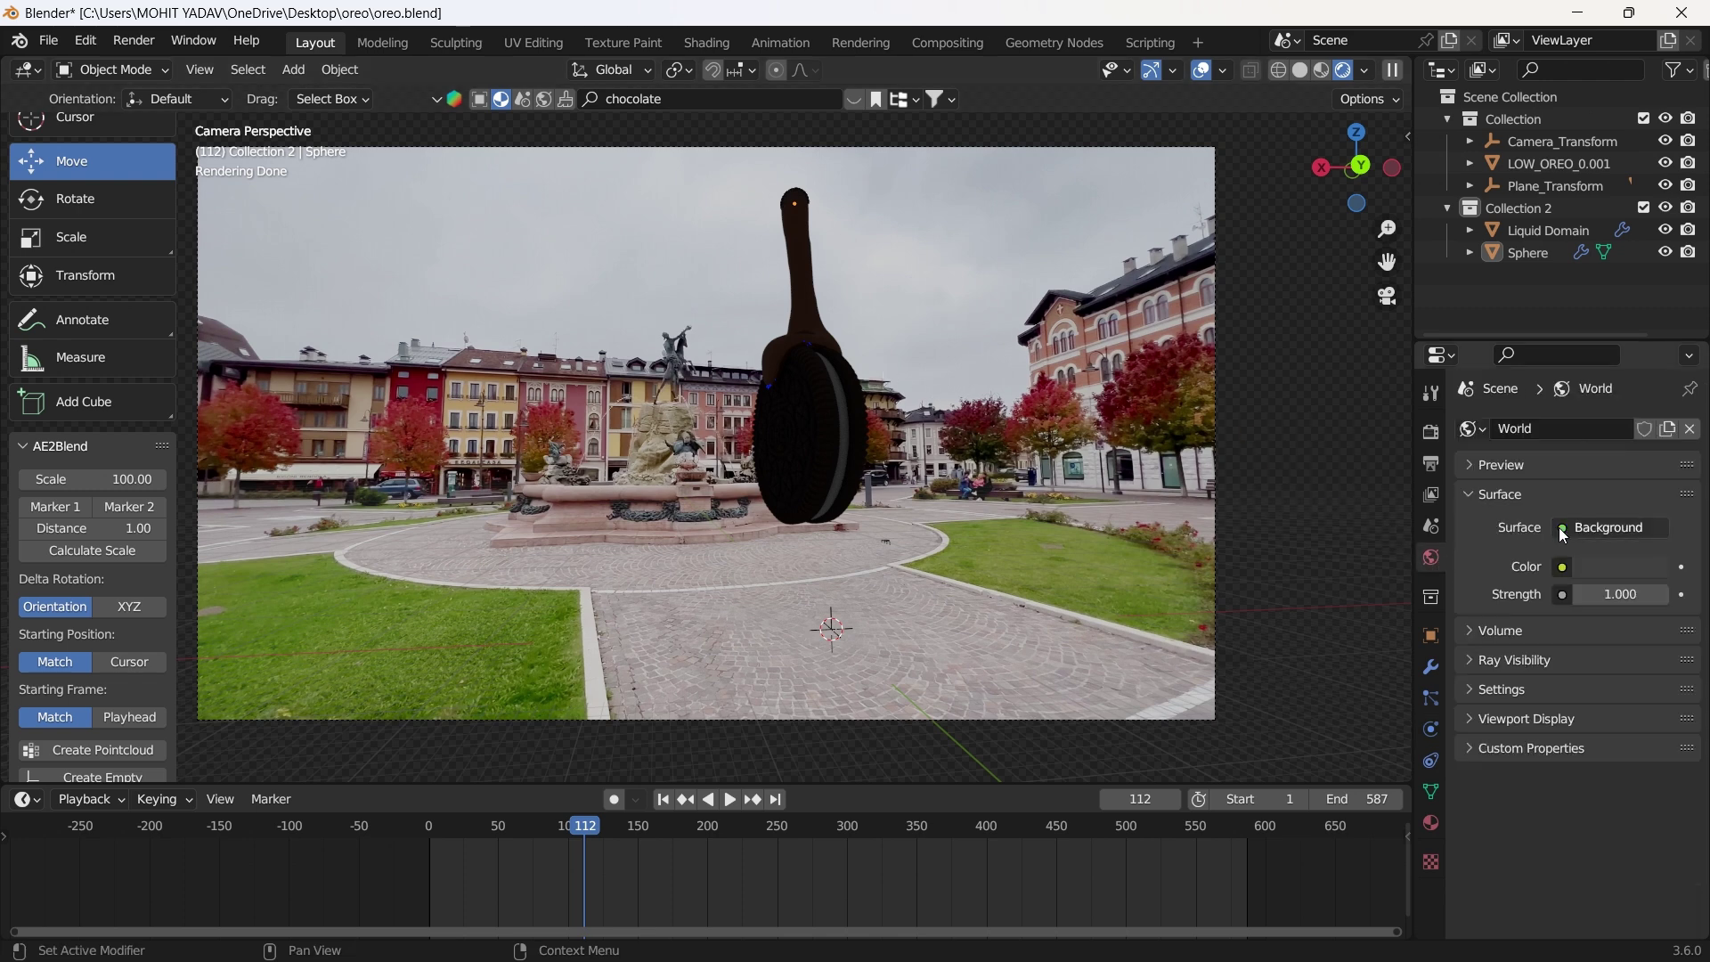
{"action": "left_click", "coordinate": [1564, 527]}
{"action": "left_click", "coordinate": [1563, 568]}
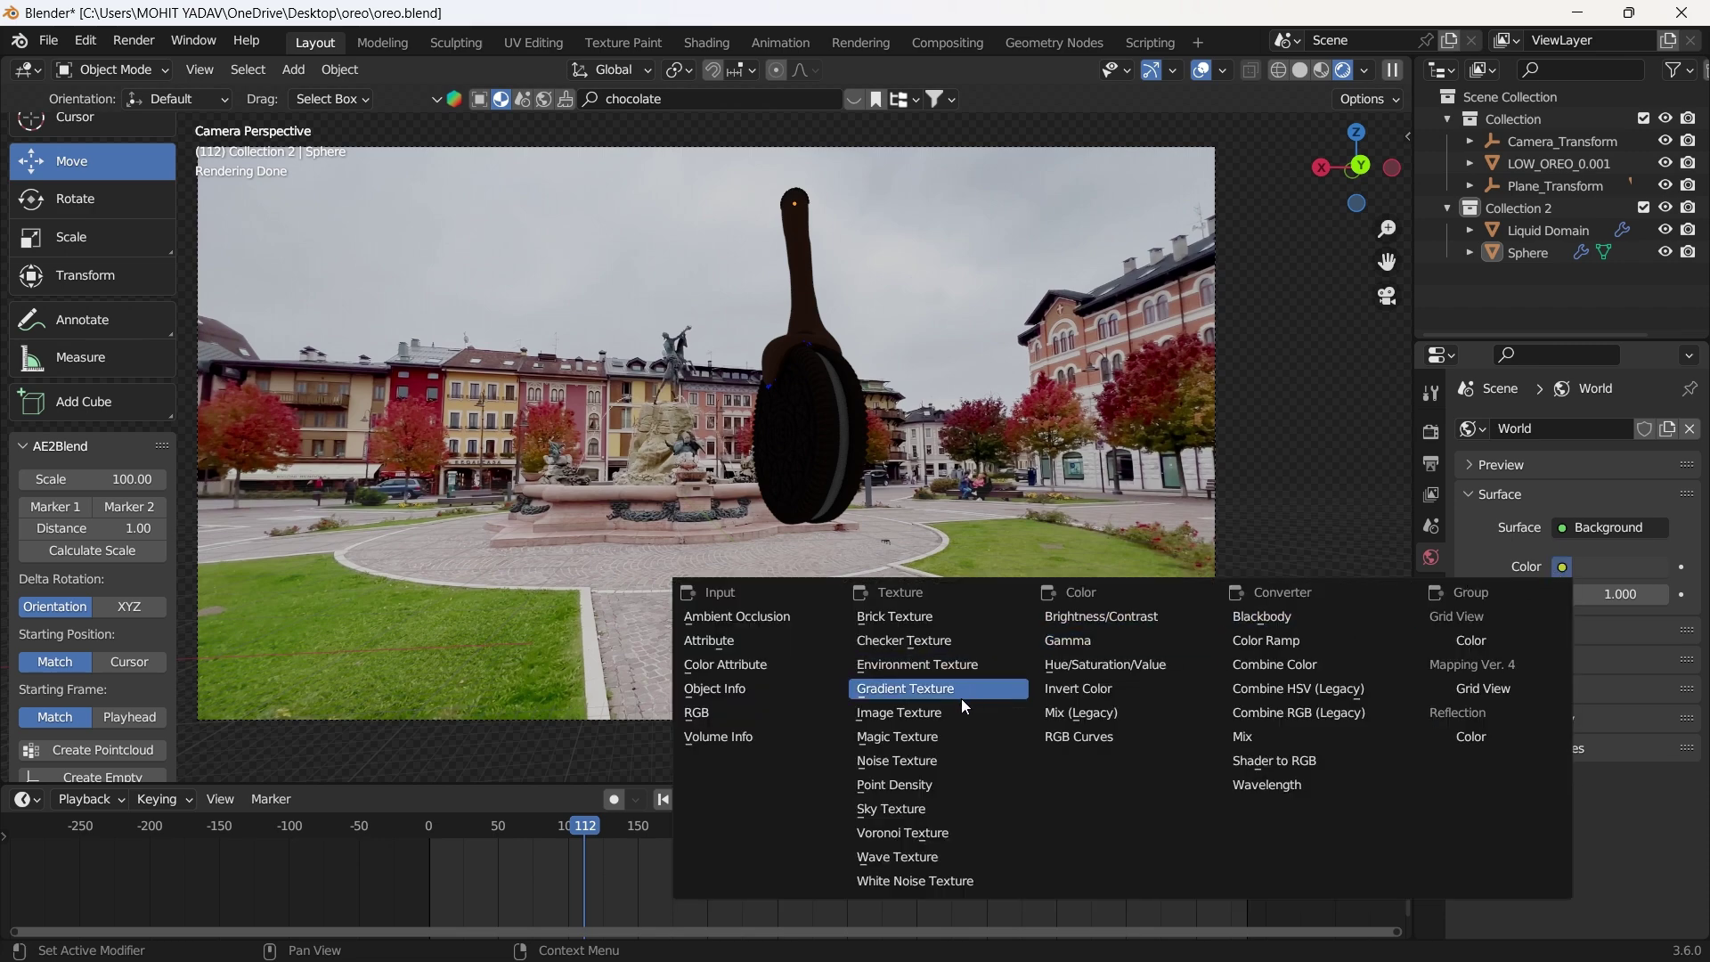
{"action": "left_click", "coordinate": [928, 665]}
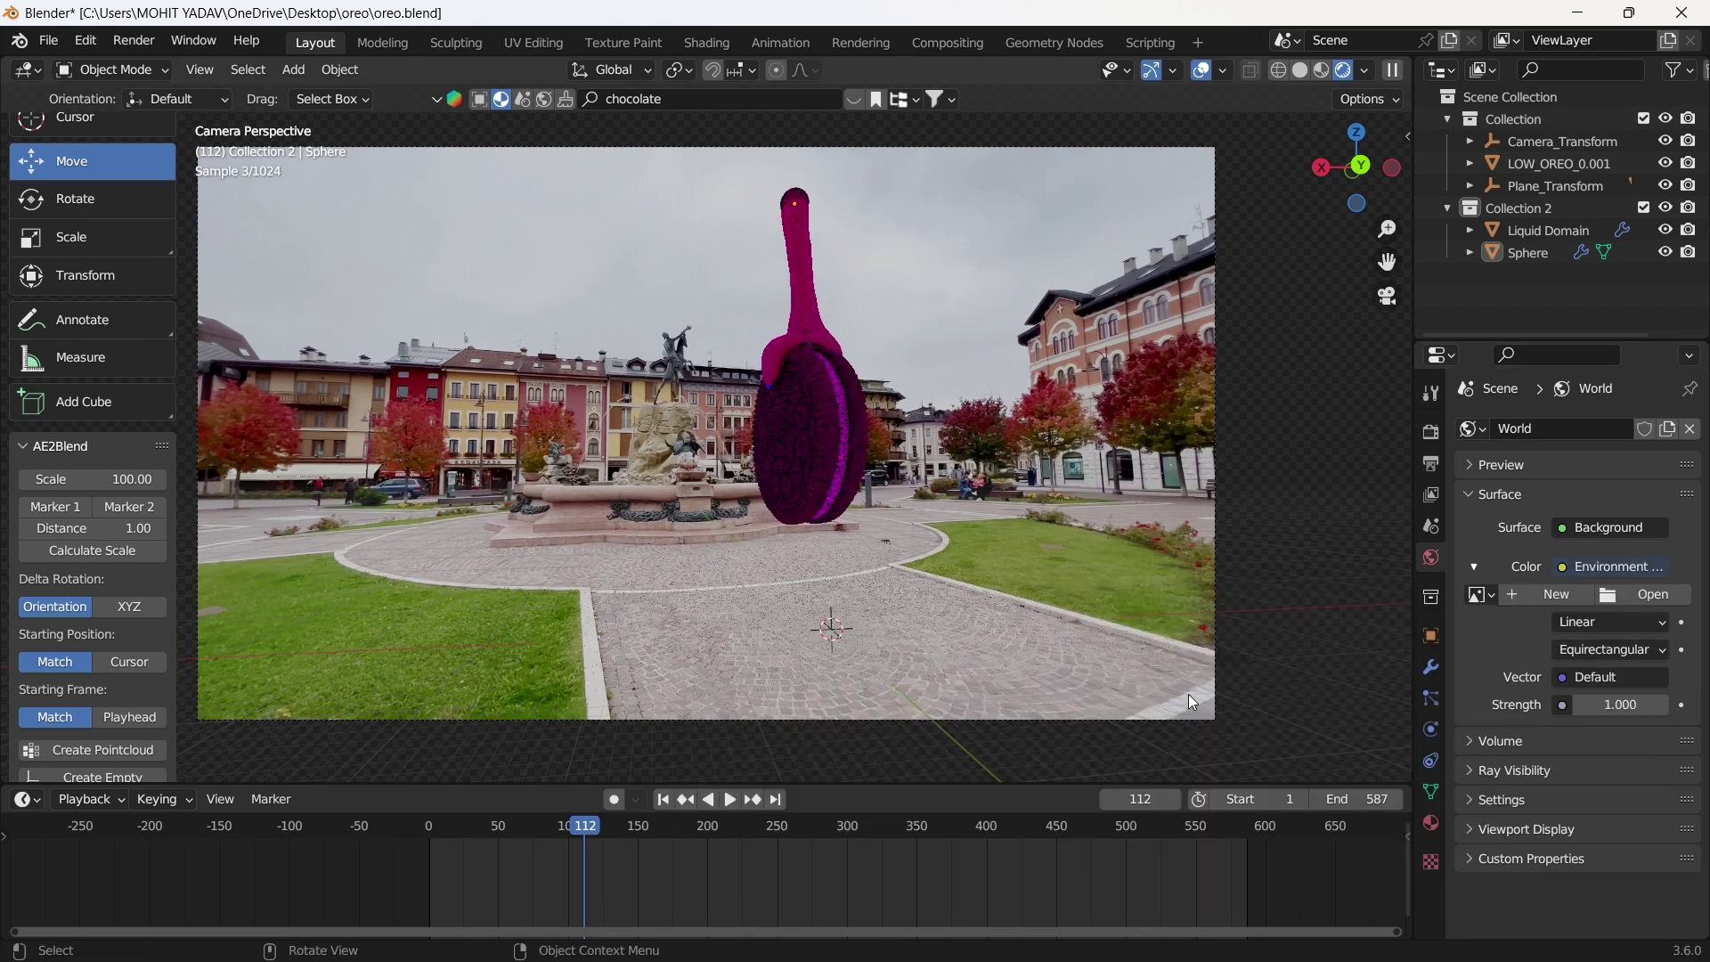
Load autumn_field_puresky_4k.exr from the Downloads folder as the world's environment image.
{"action": "left_click", "coordinate": [1627, 595]}
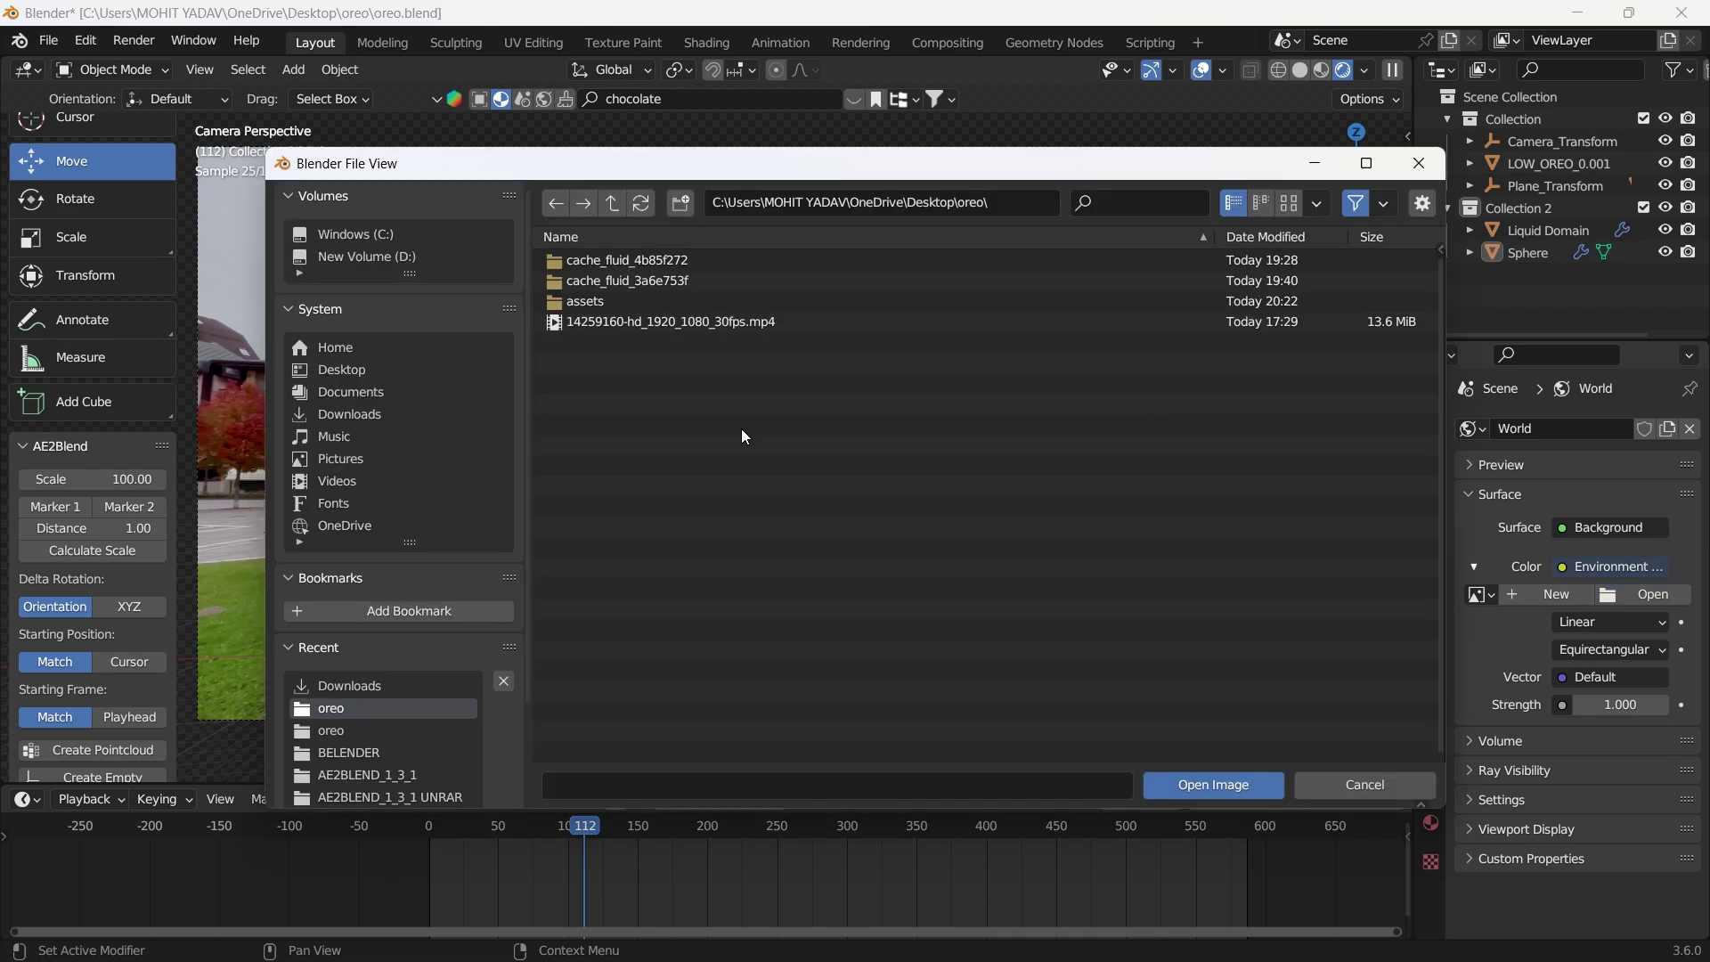
{"action": "left_click", "coordinate": [397, 417]}
{"action": "scroll", "coordinate": [739, 508], "scroll_direction": "down", "scroll_amount": 15}
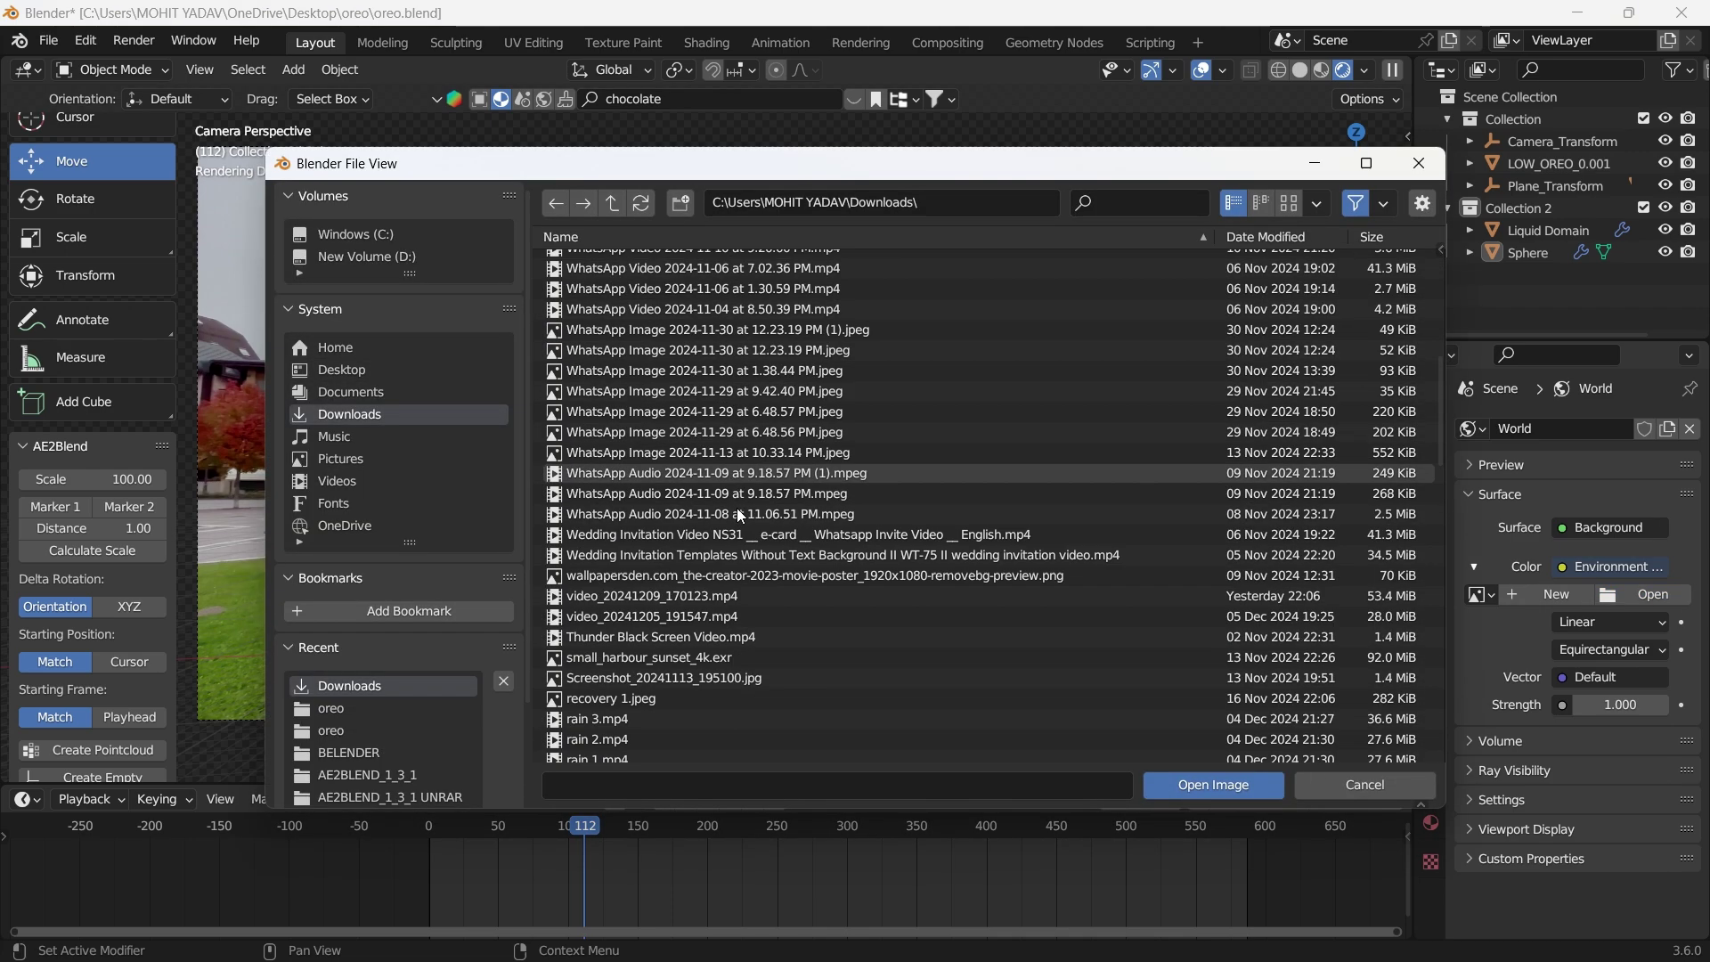
{"action": "scroll", "coordinate": [666, 637], "scroll_direction": "down", "scroll_amount": 3}
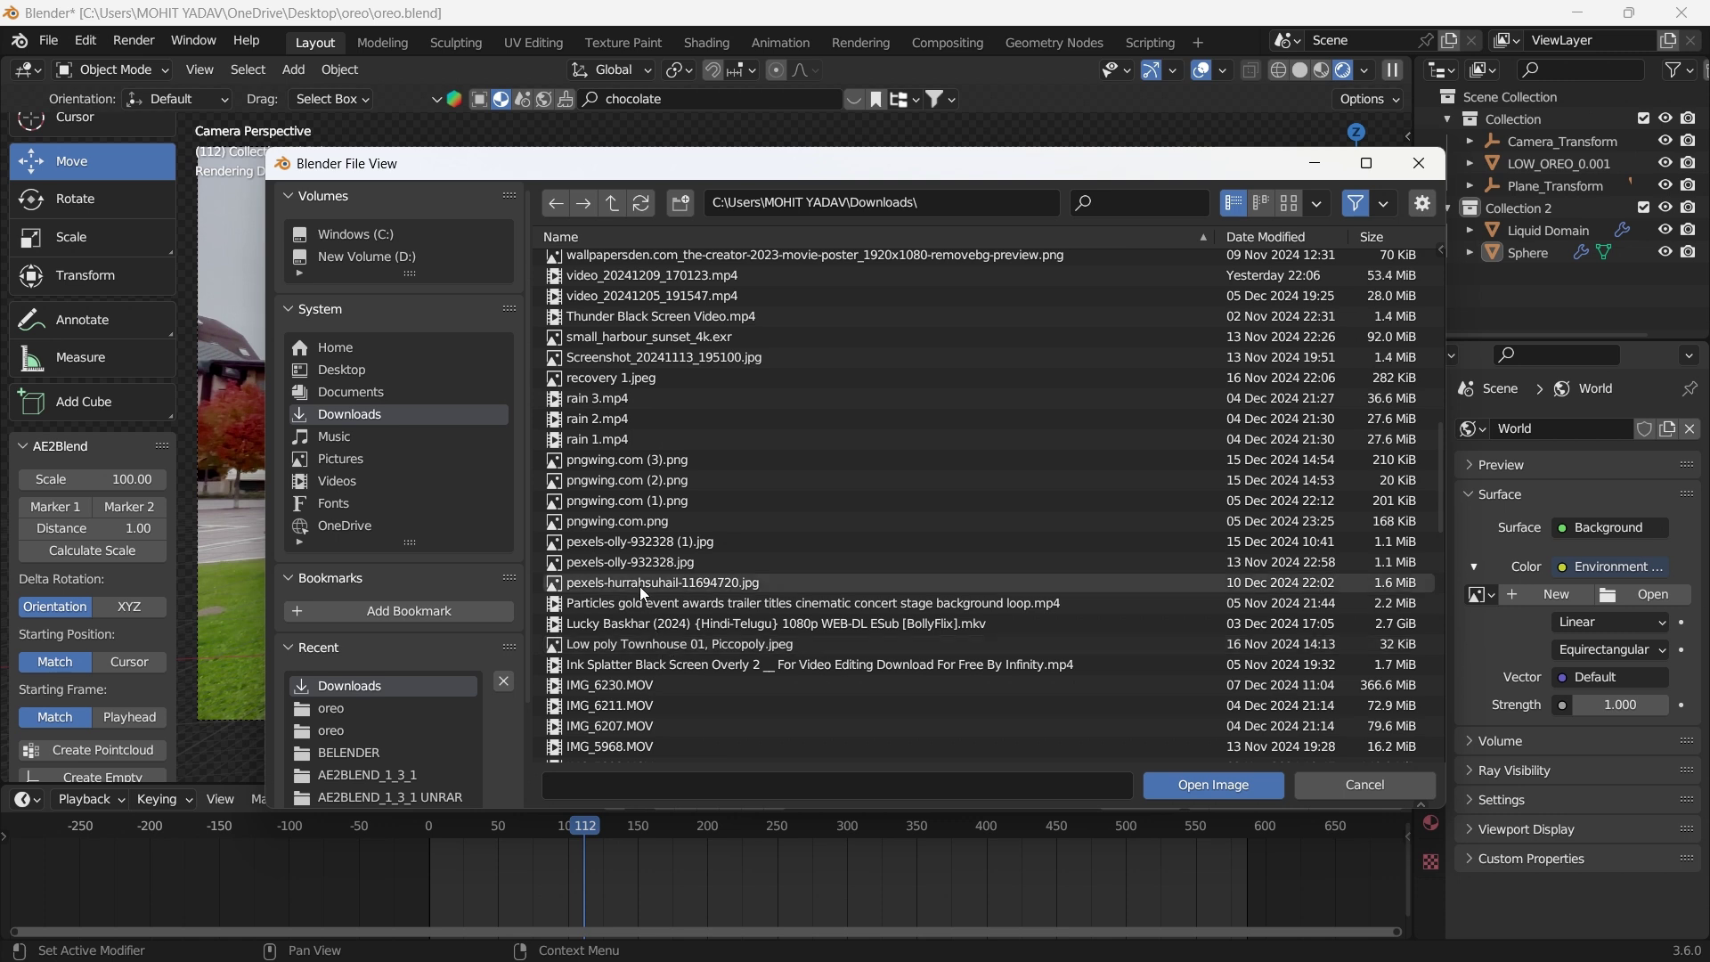
{"action": "scroll", "coordinate": [625, 437], "scroll_direction": "down", "scroll_amount": 1}
{"action": "scroll", "coordinate": [624, 438], "scroll_direction": "down", "scroll_amount": 15}
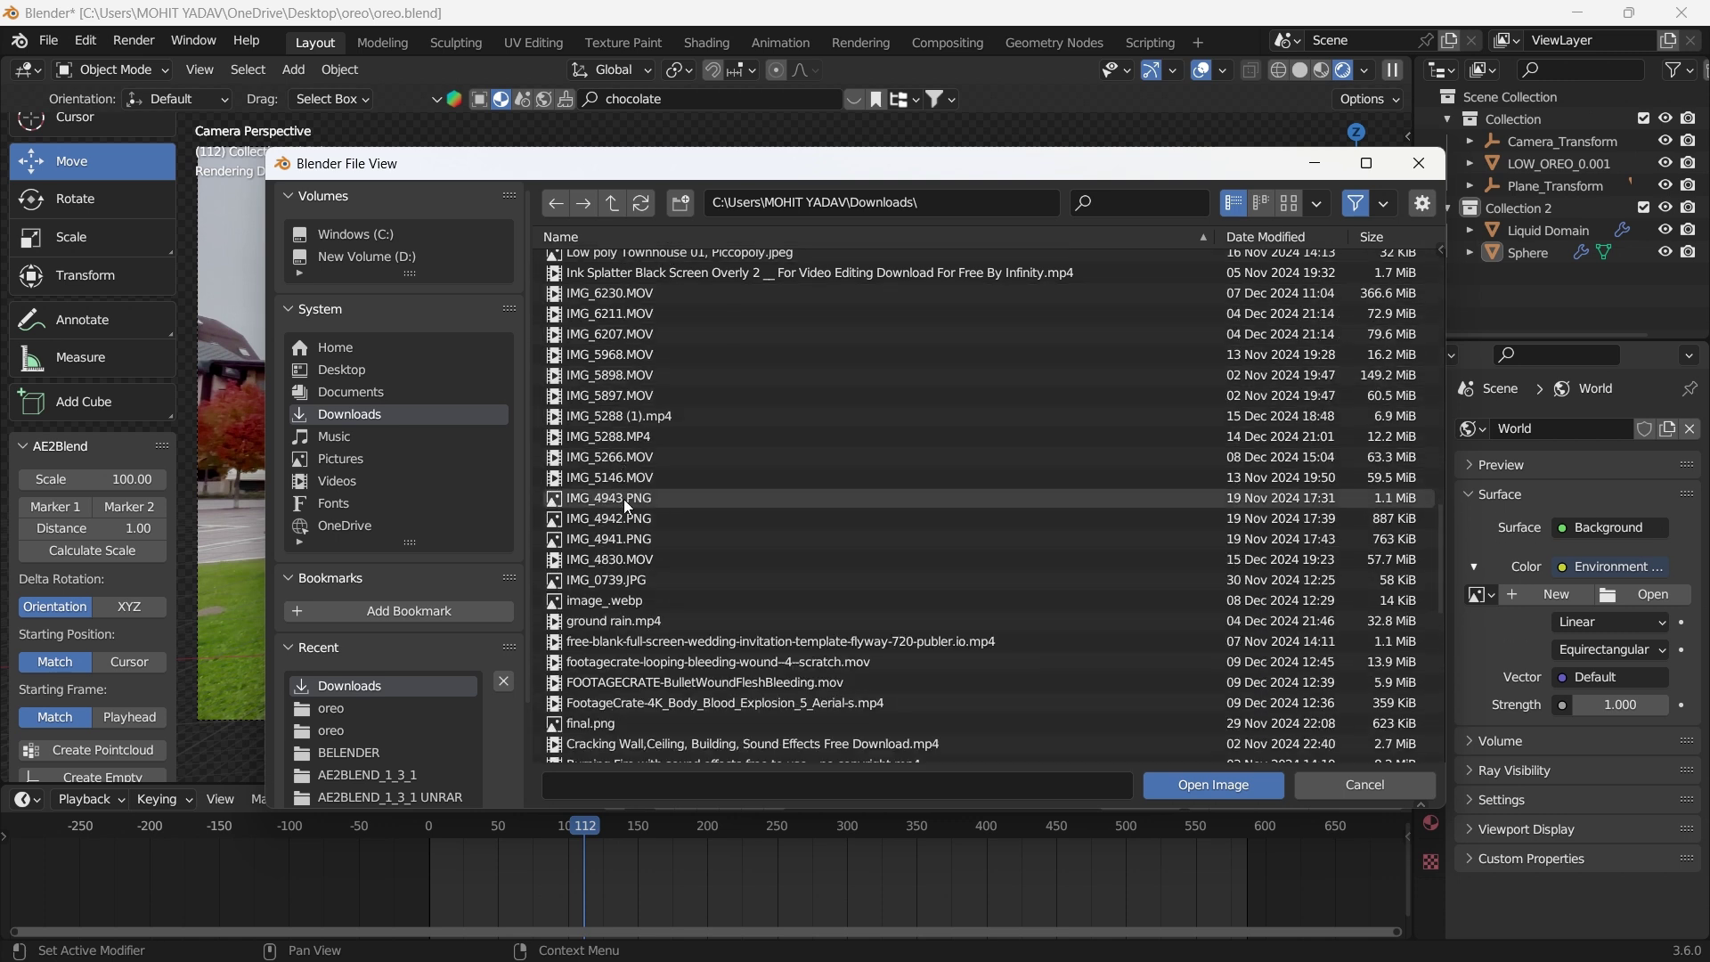
{"action": "scroll", "coordinate": [629, 550], "scroll_direction": "down", "scroll_amount": 6}
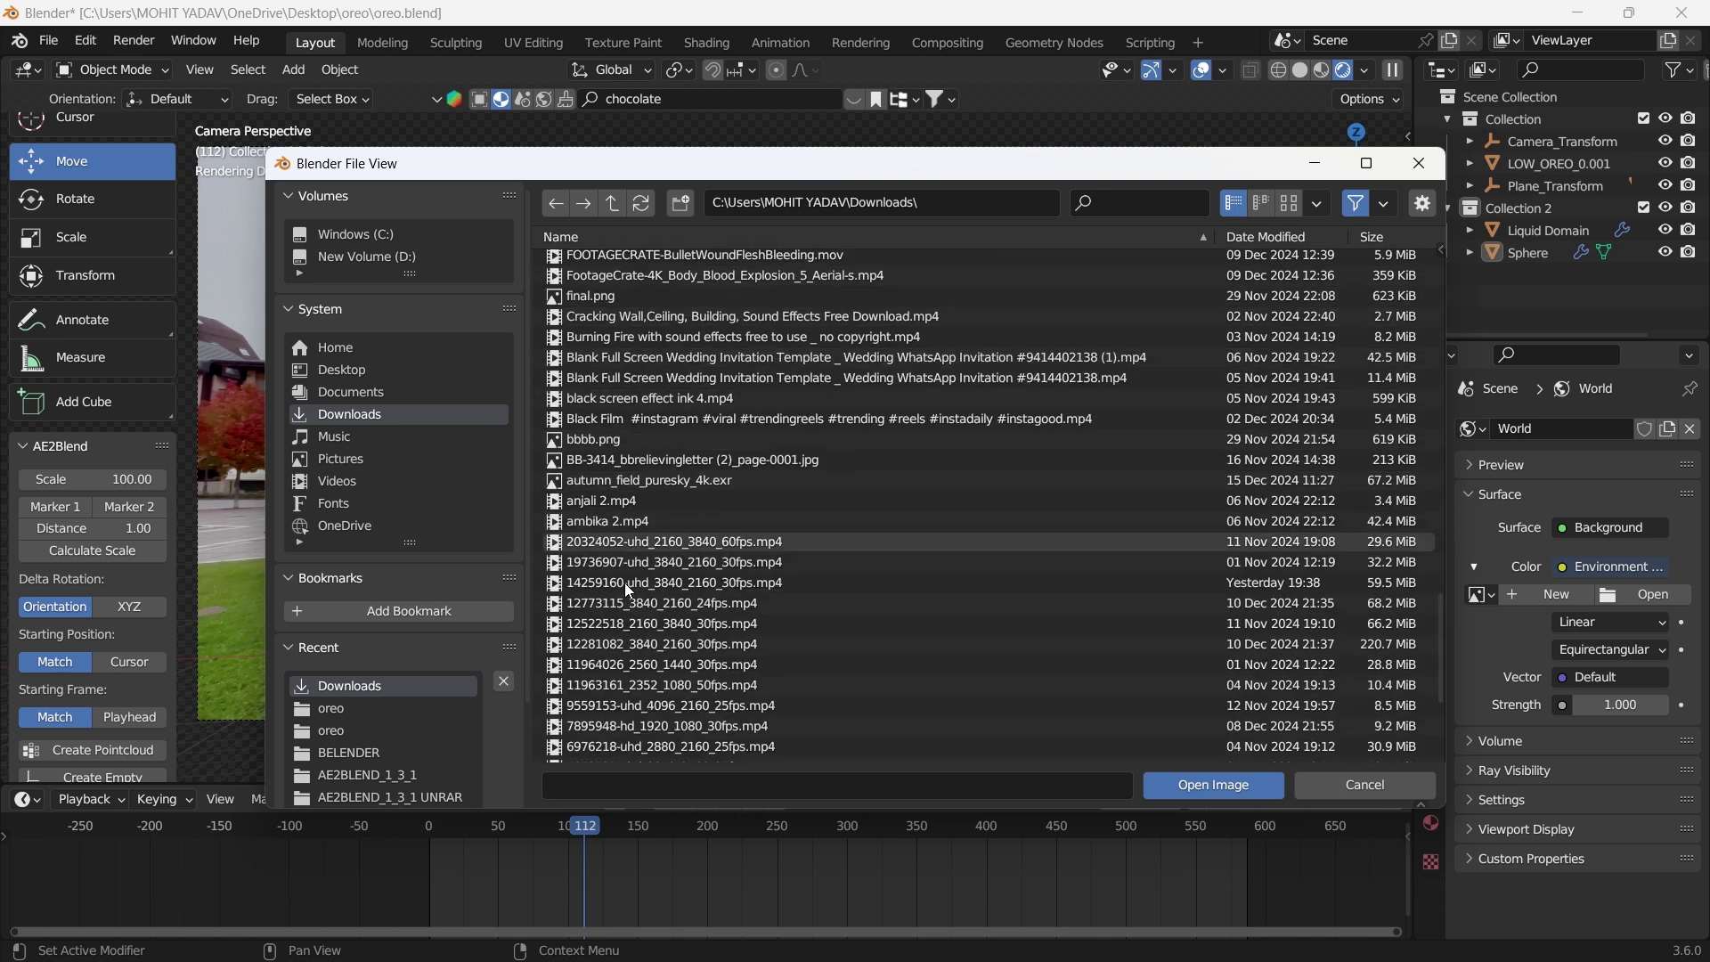
{"action": "left_click", "coordinate": [604, 410]}
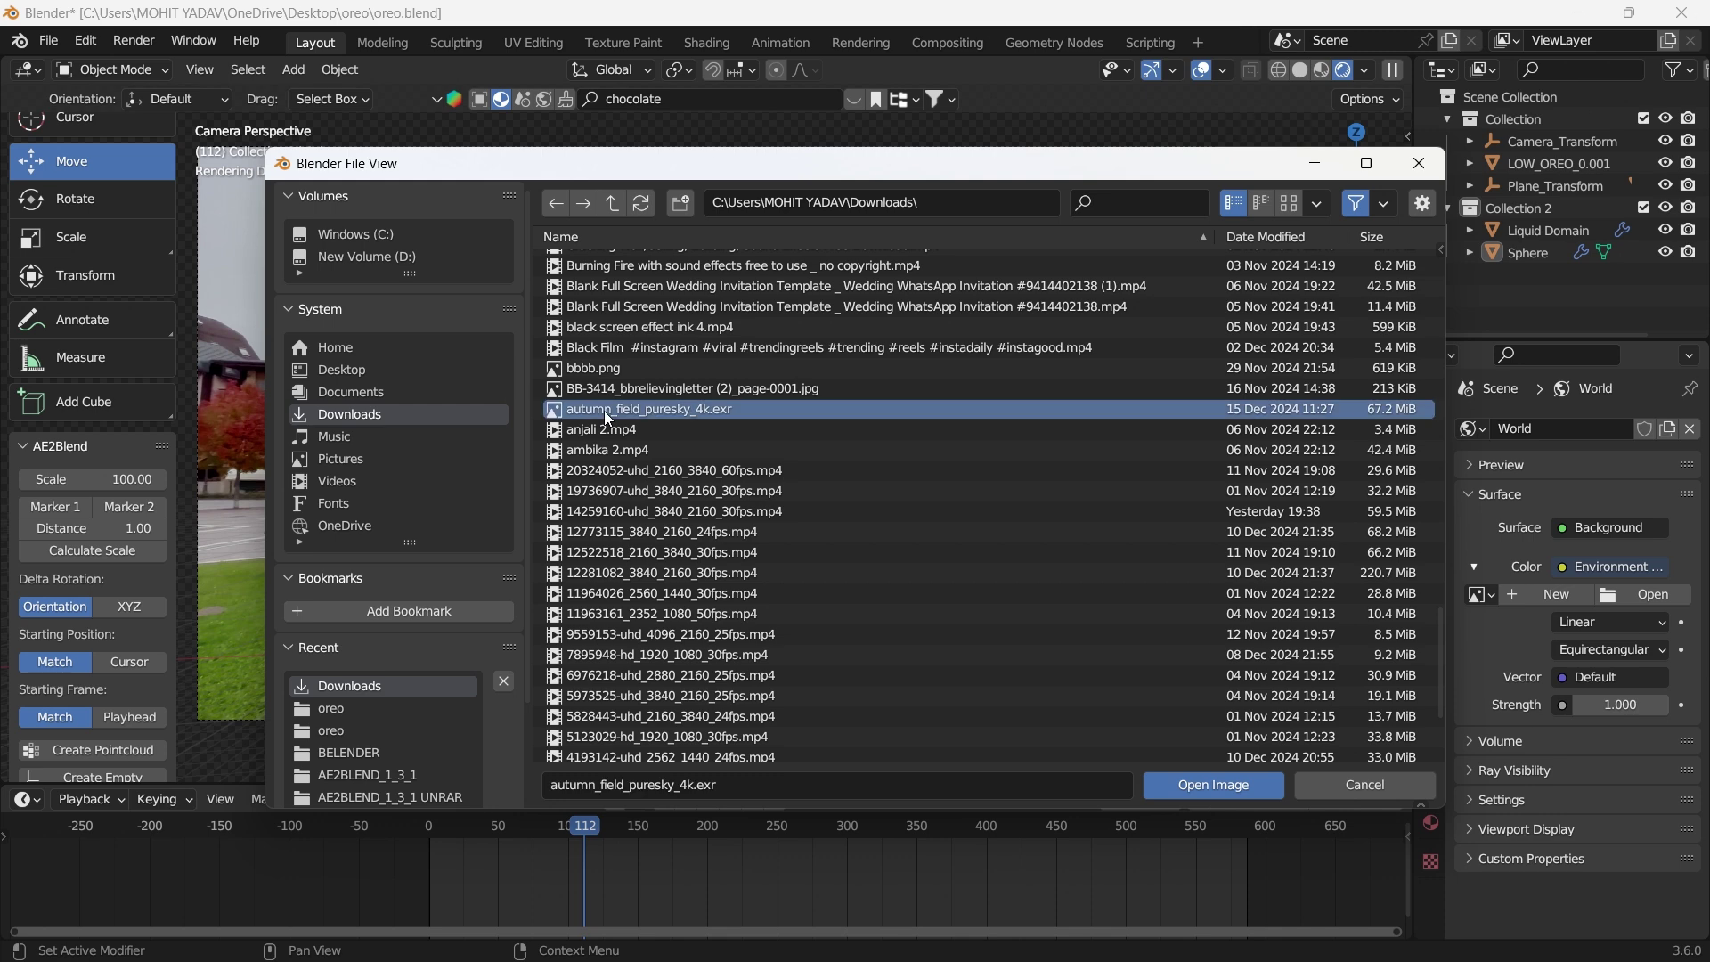
{"action": "left_click", "coordinate": [1233, 784]}
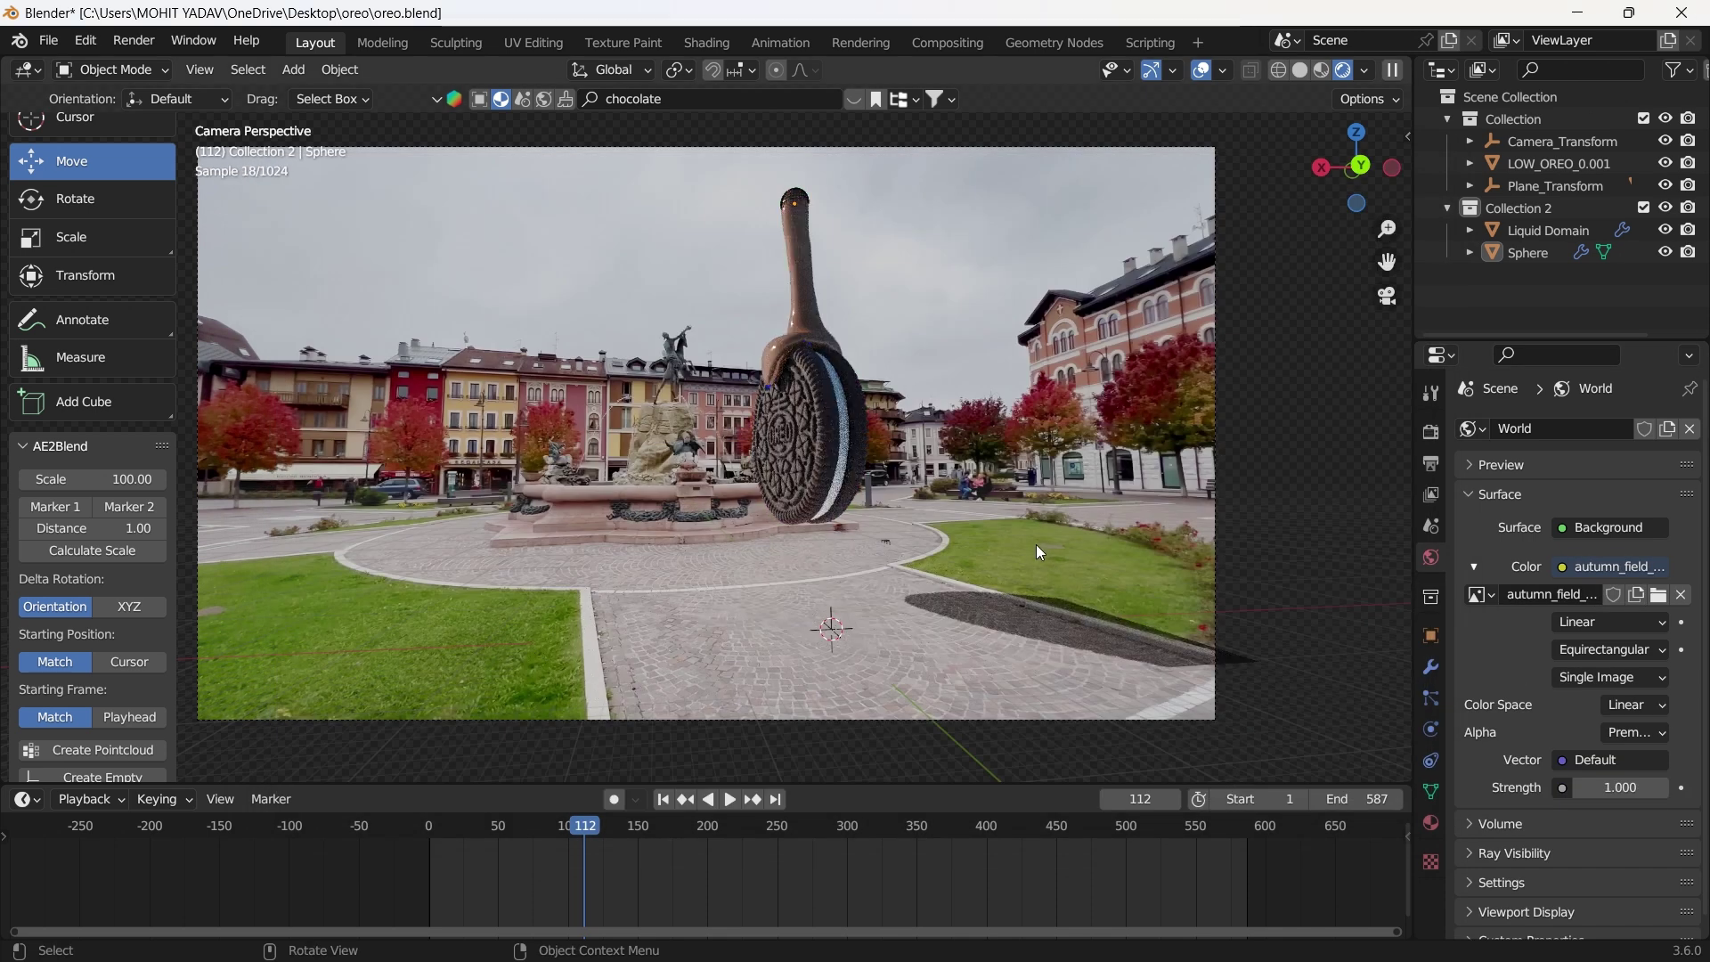
Try world background strengths of 0.7, 0.5 and 0.3 to darken the lighting on the Oreo.
{"action": "left_click", "coordinate": [1610, 789]}
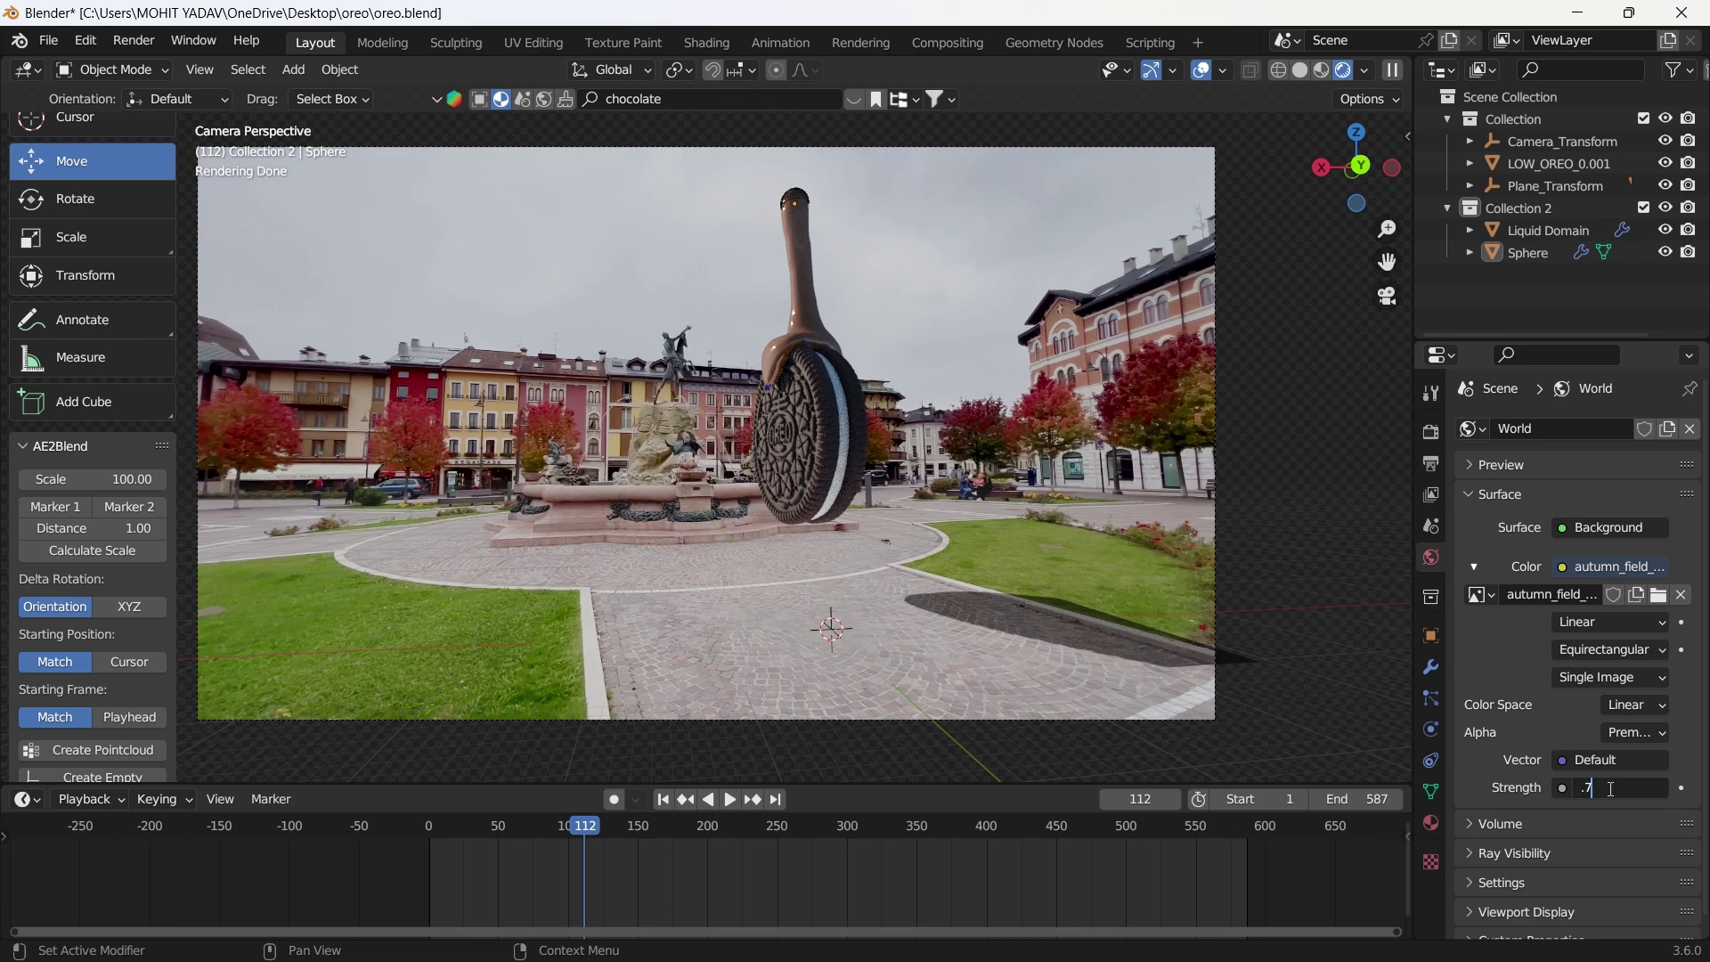
{"action": "type", "text": ".7"}
{"action": "key", "text": "Return"}
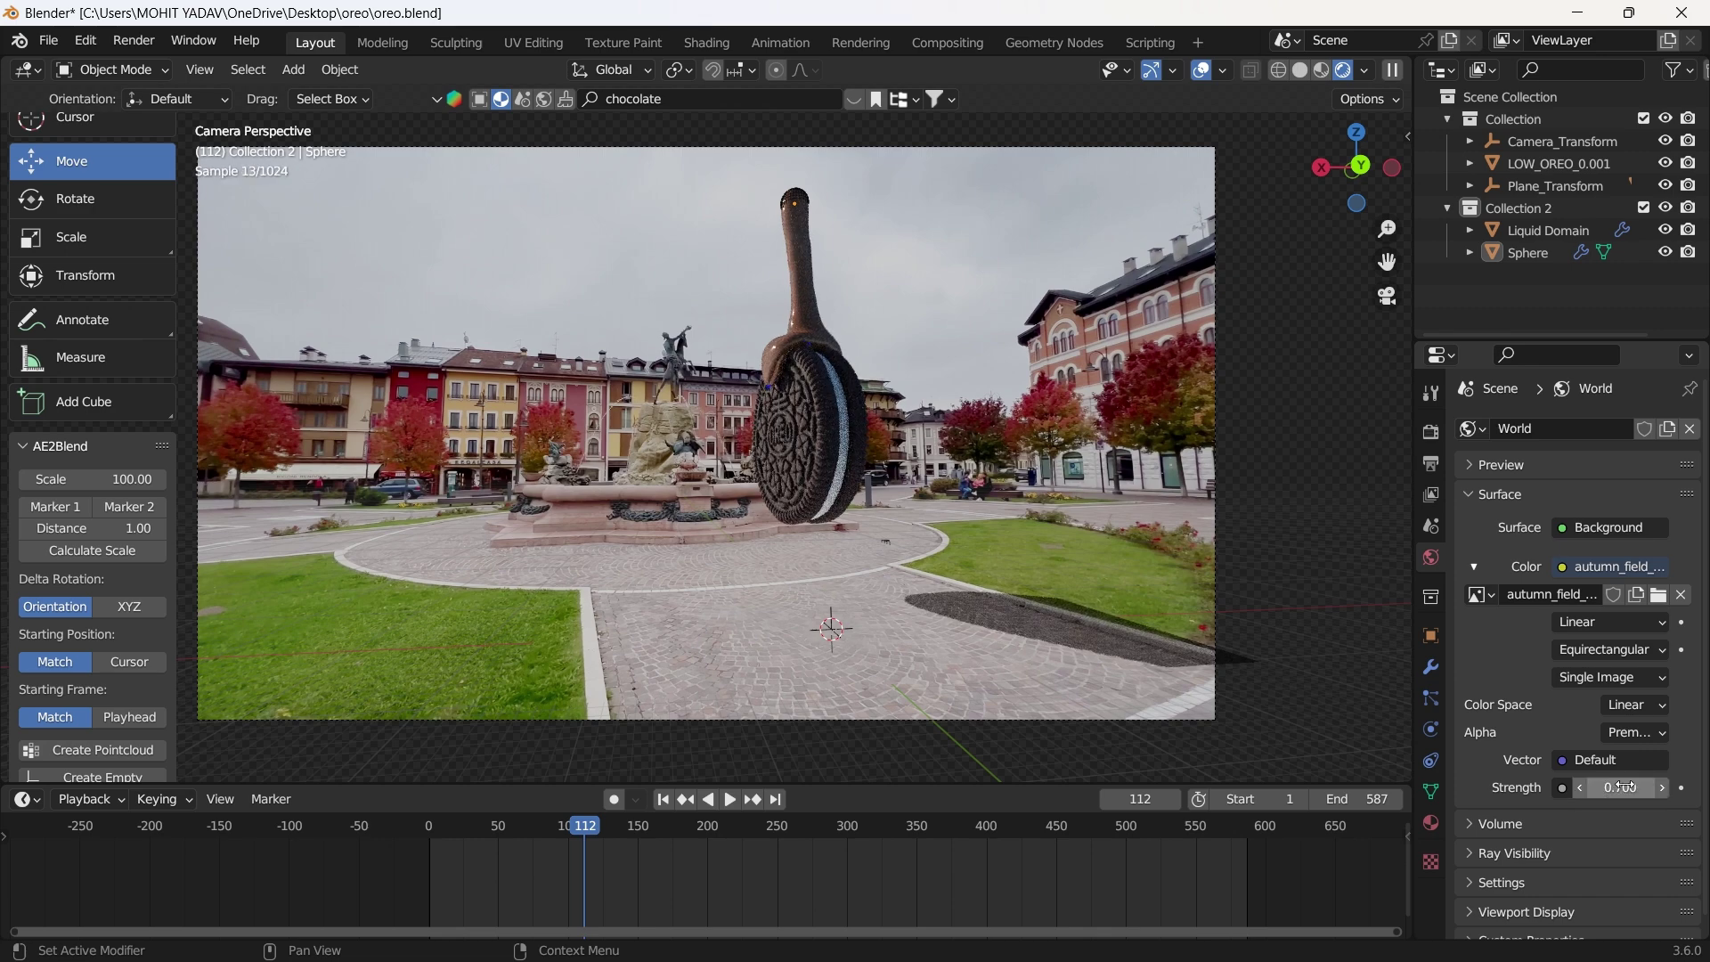
{"action": "left_click", "coordinate": [1625, 787]}
{"action": "type", "text": ".5"}
{"action": "key", "text": "Return"}
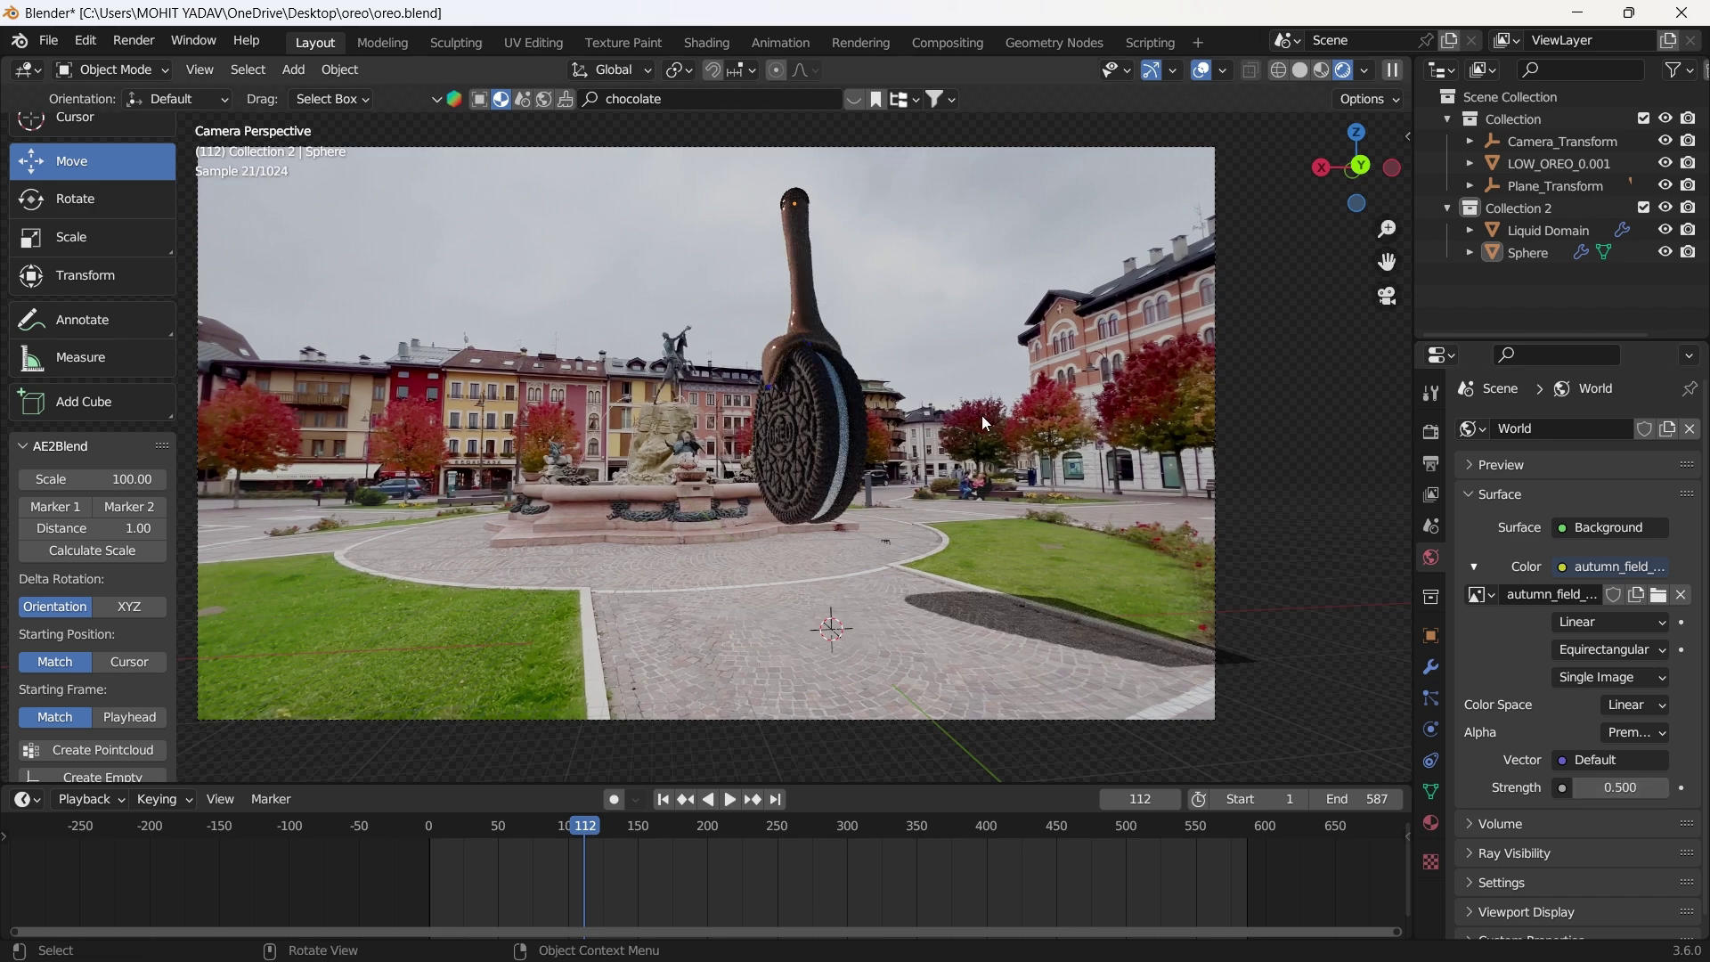
{"action": "left_click", "coordinate": [1630, 788]}
{"action": "type", "text": ".3"}
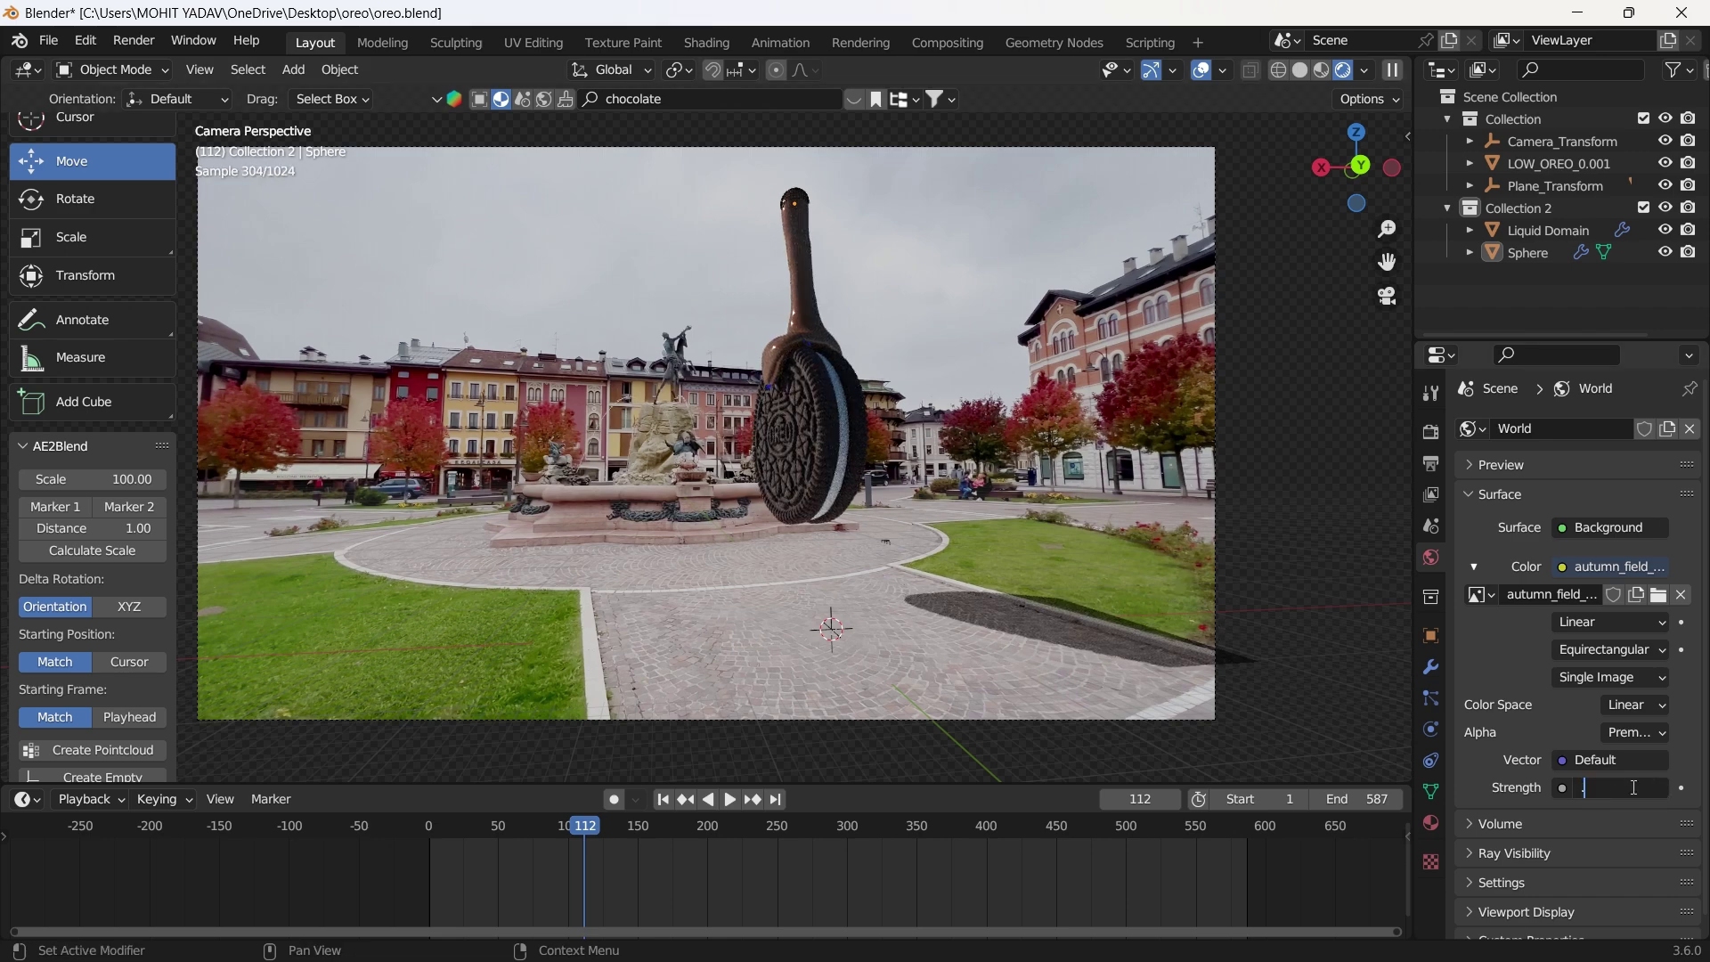
{"action": "key", "text": "Return"}
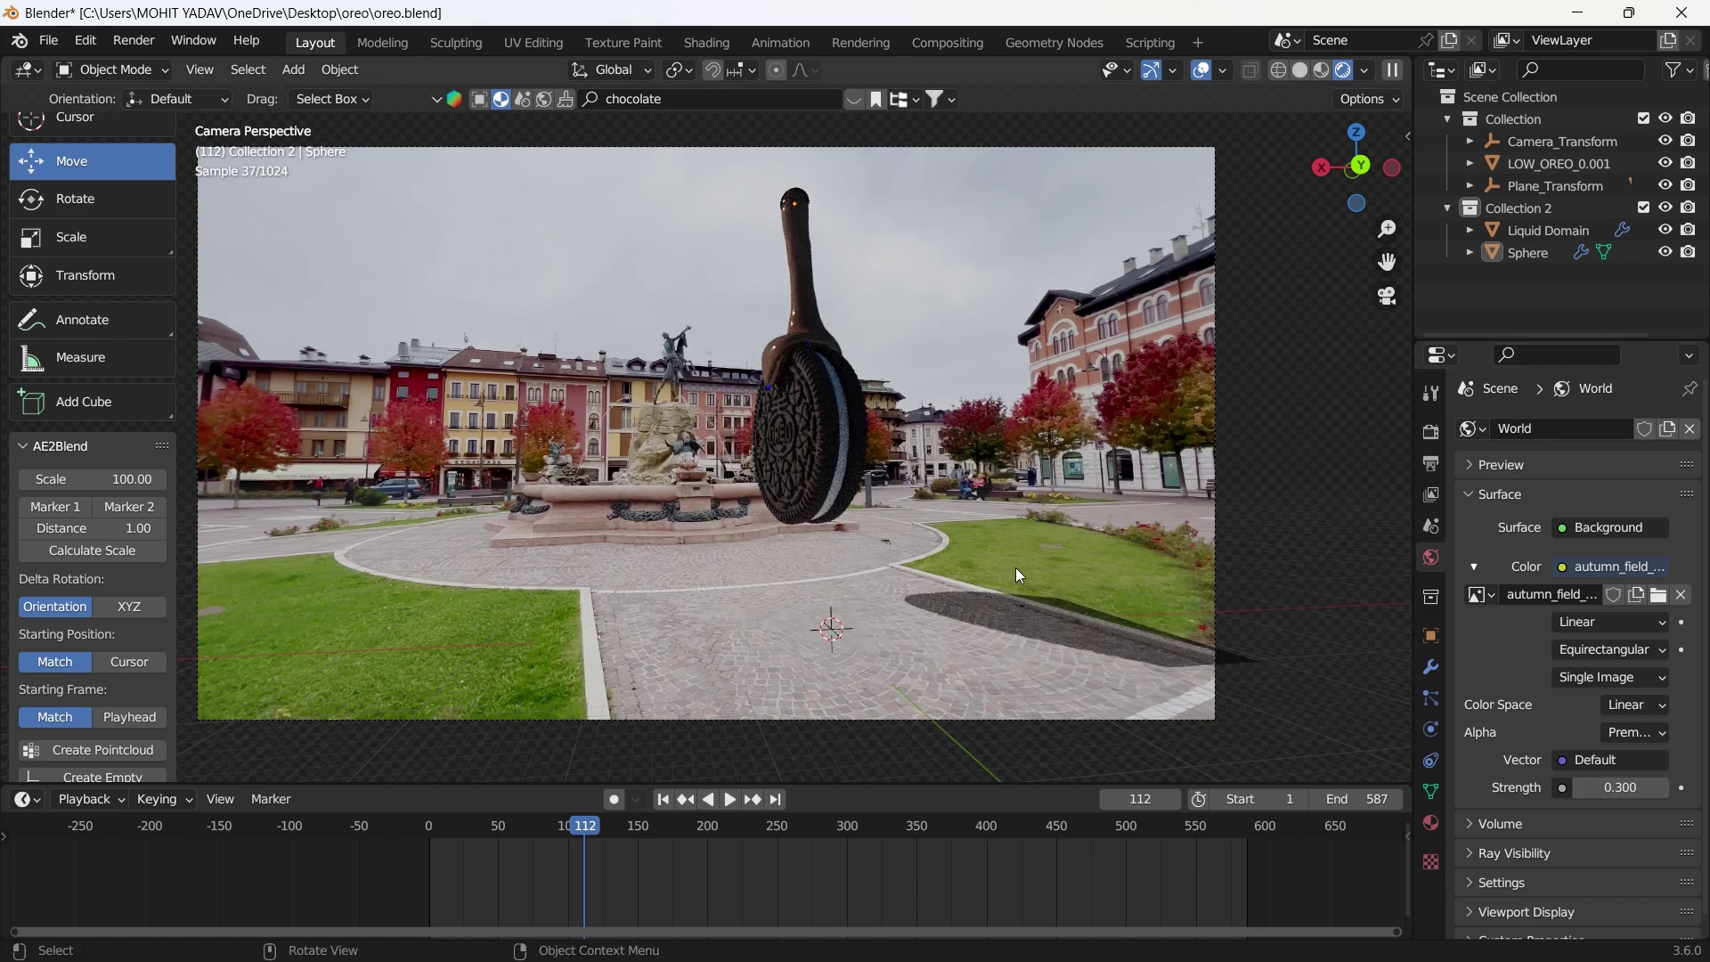
Move the playhead to frame 40 and set the world background strength to 0.1.
{"action": "left_click_drag", "start_coordinate": [581, 831], "coordinate": [485, 830]}
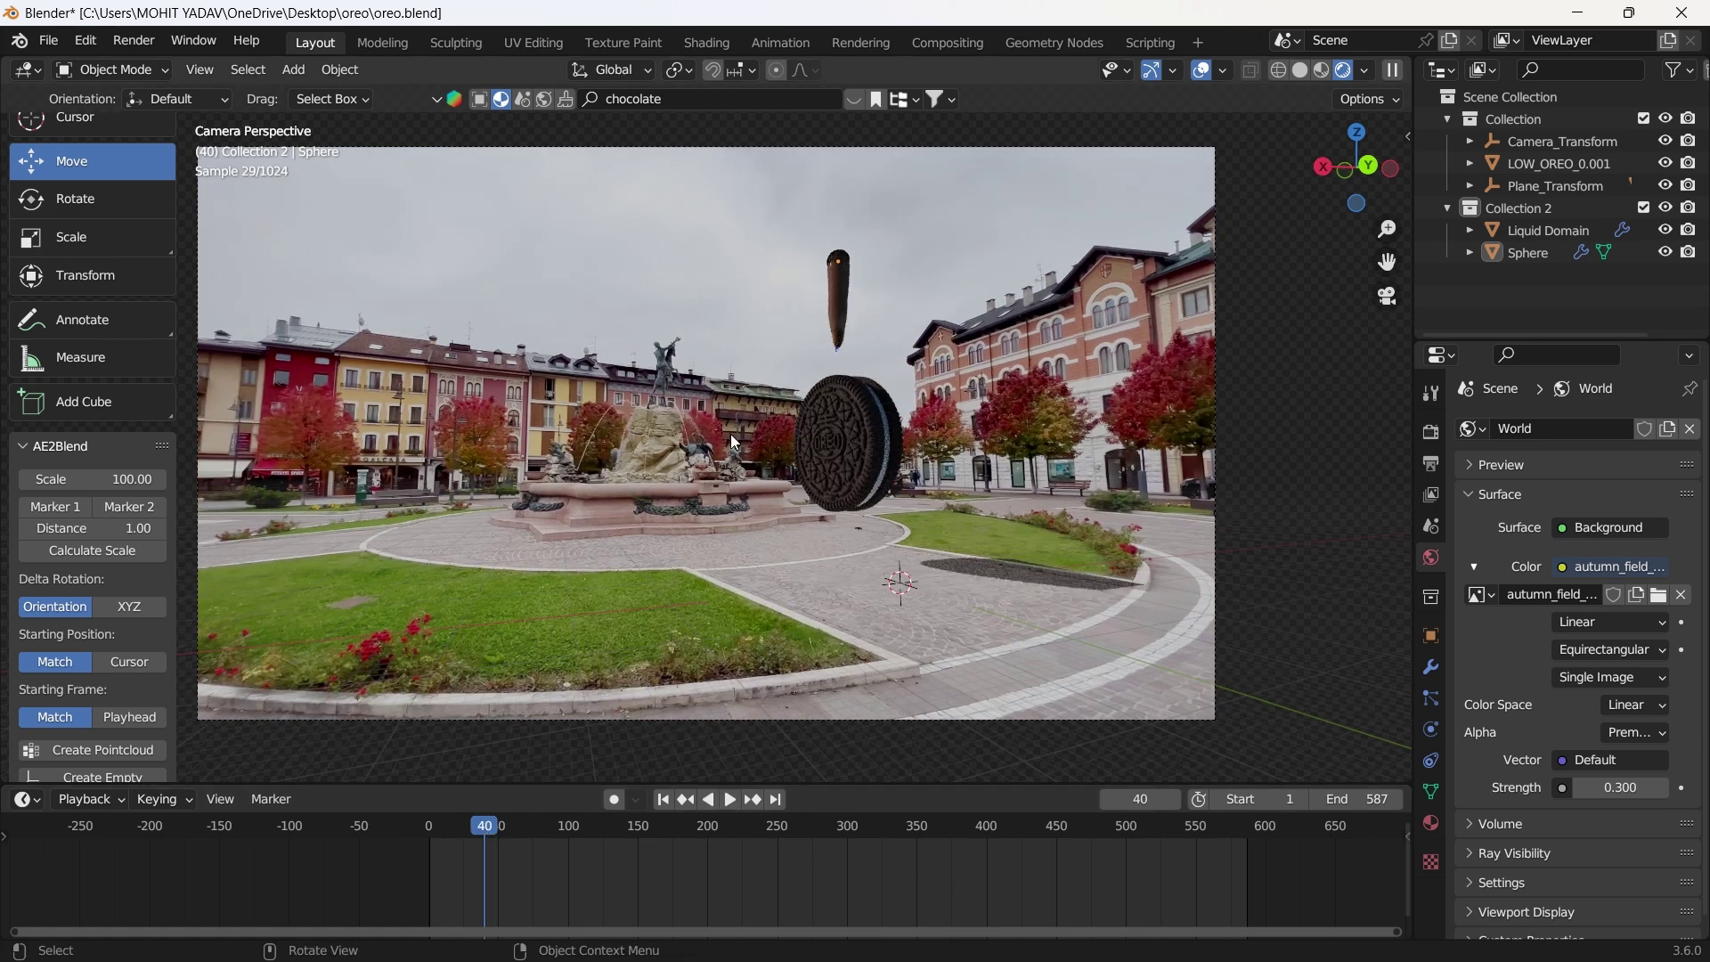
{"action": "left_click", "coordinate": [1645, 788]}
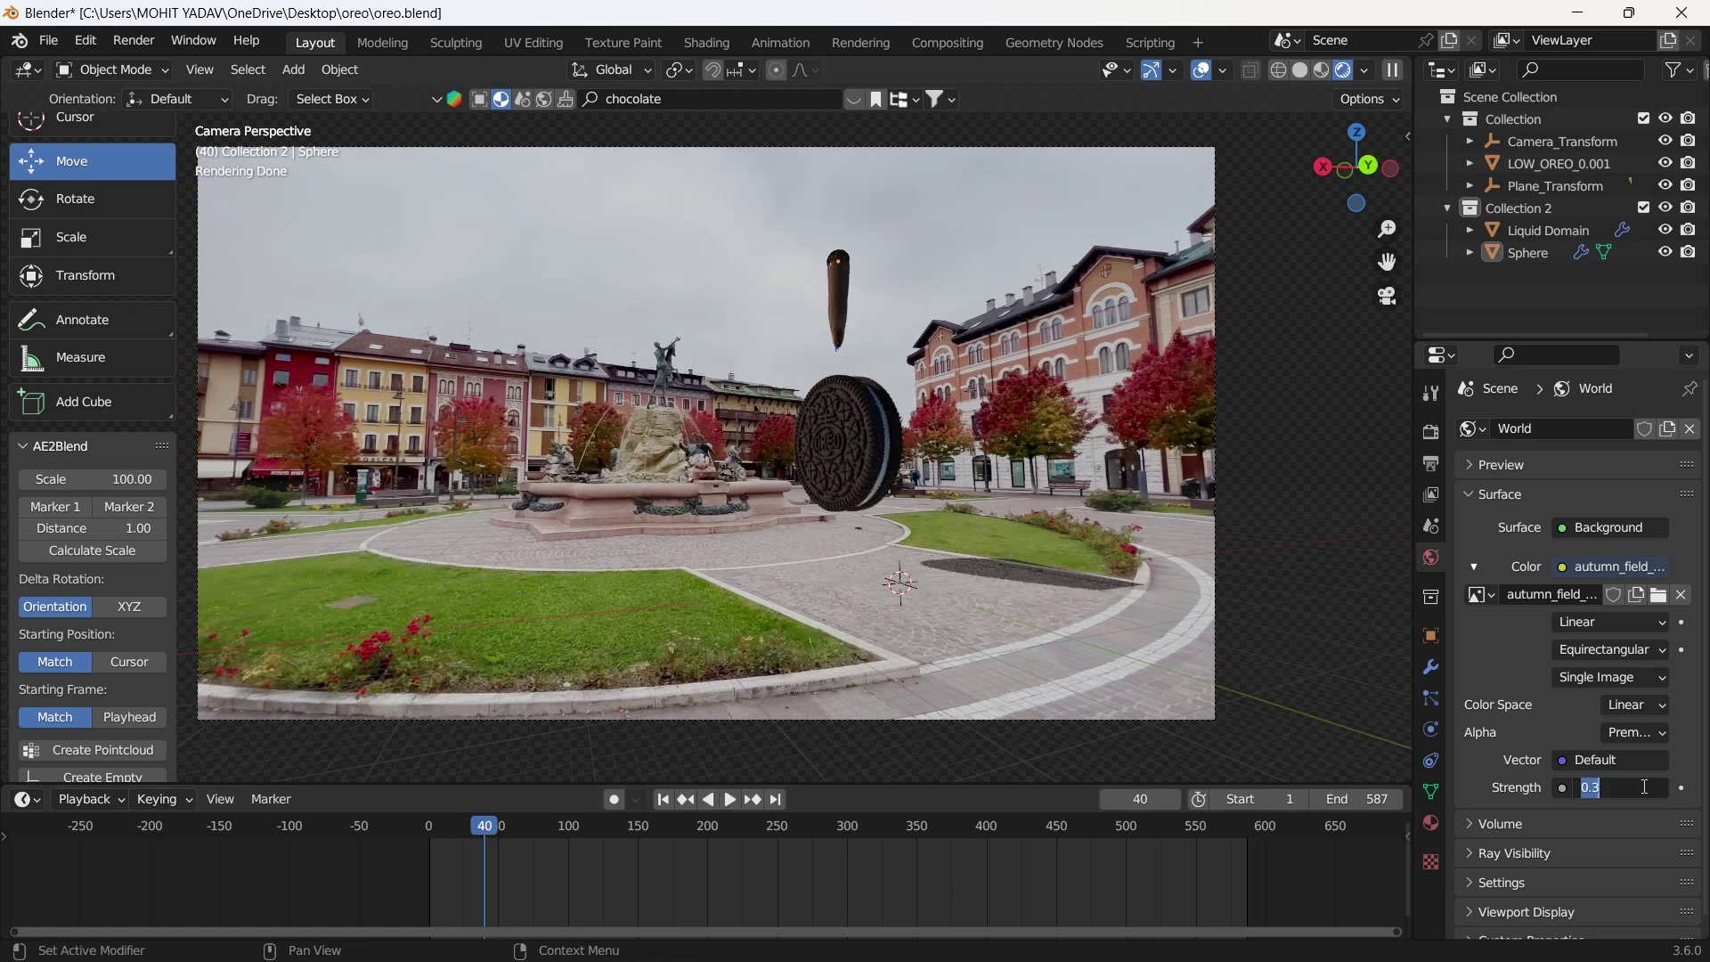
{"action": "type", "text": "0.1"}
{"action": "key", "text": "Return"}
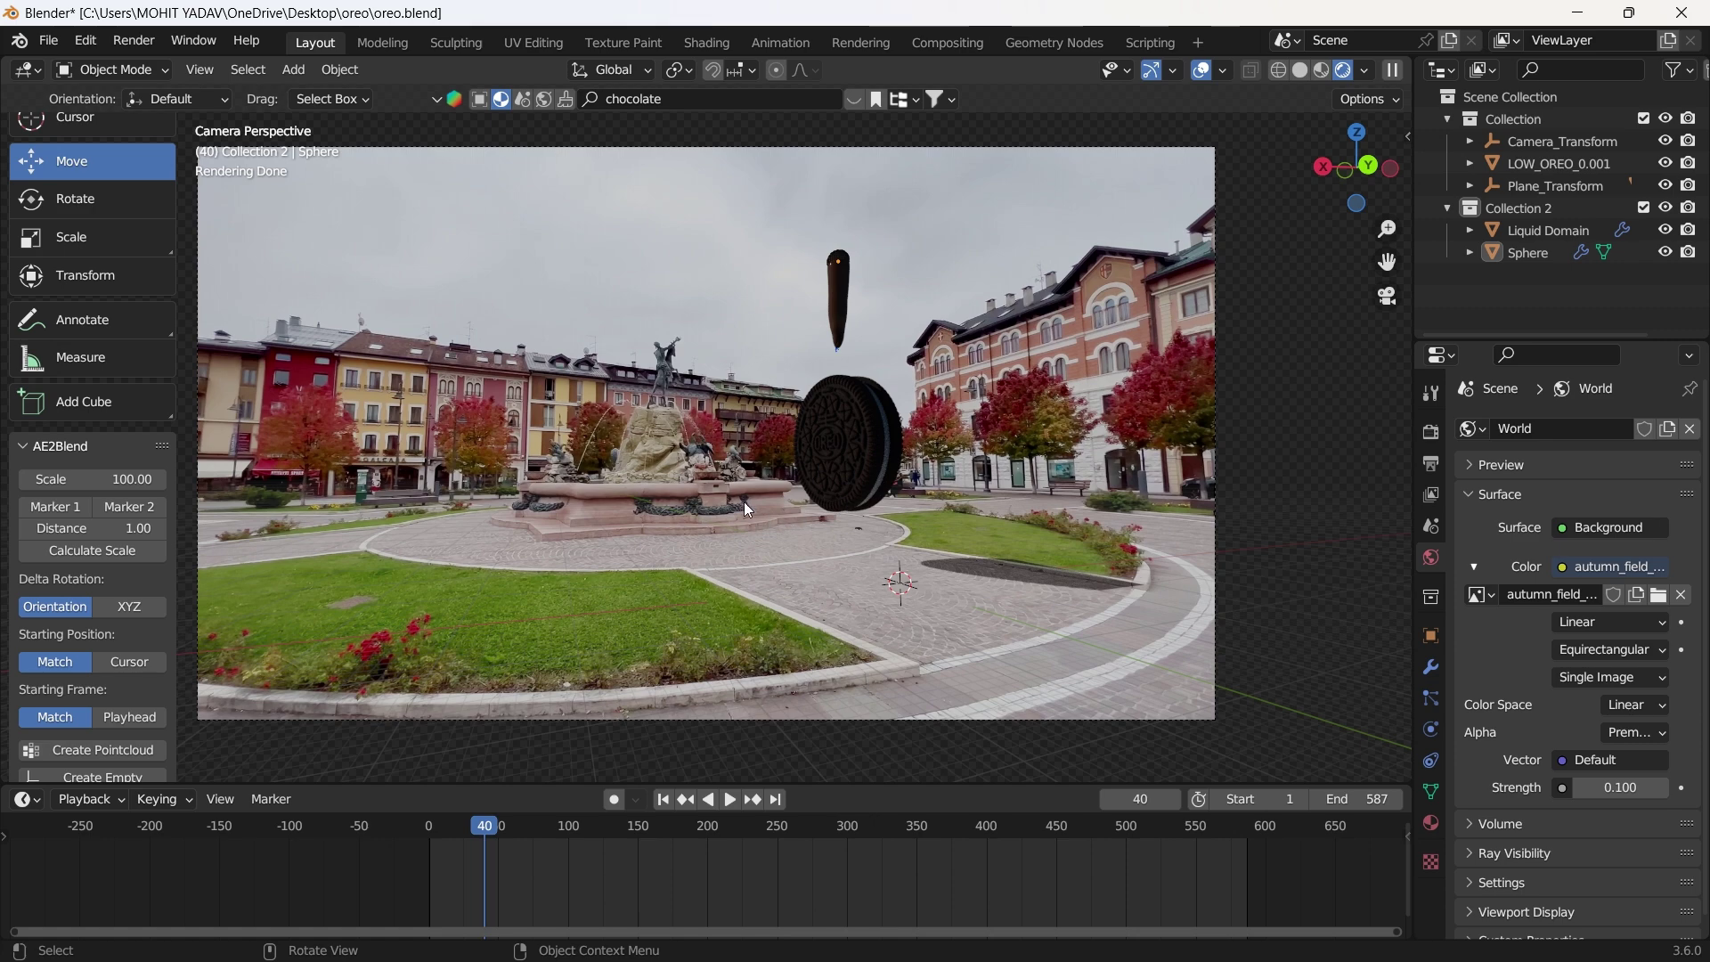
Add a Sun light, raise it above the ground and shift it along X to the fountain side of the Oreo.
{"action": "left_click", "coordinate": [294, 71]}
{"action": "mouse_move", "coordinate": [387, 96]}
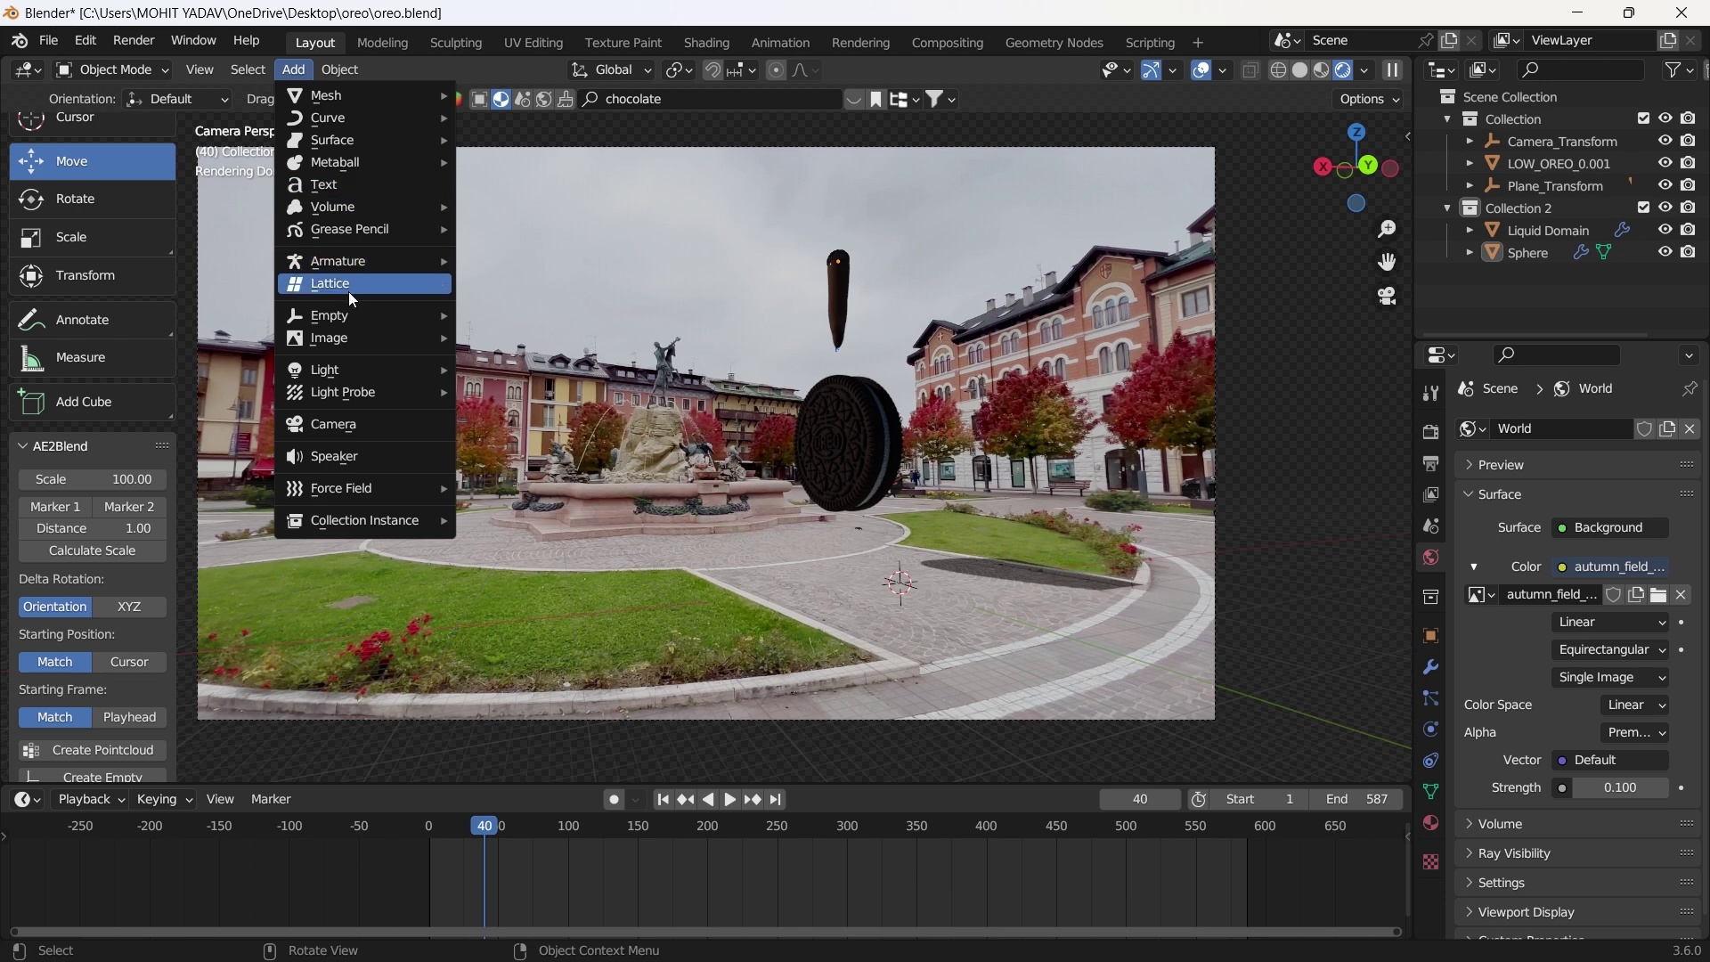
{"action": "mouse_move", "coordinate": [370, 367]}
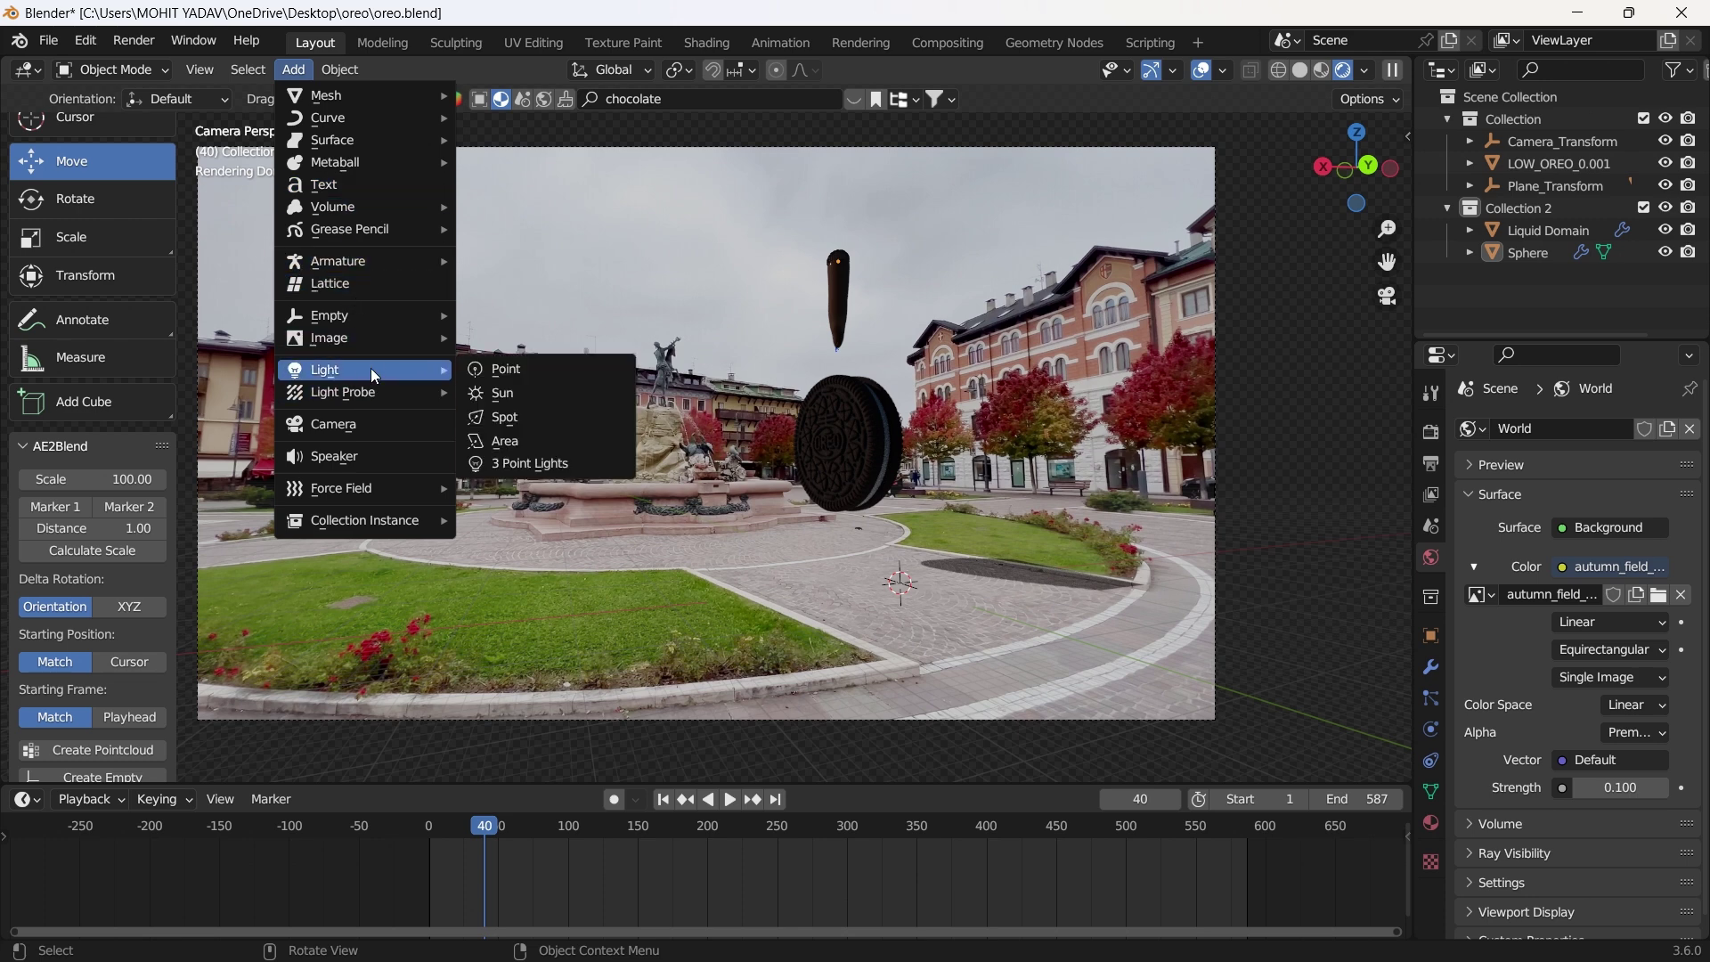
{"action": "left_click", "coordinate": [538, 386]}
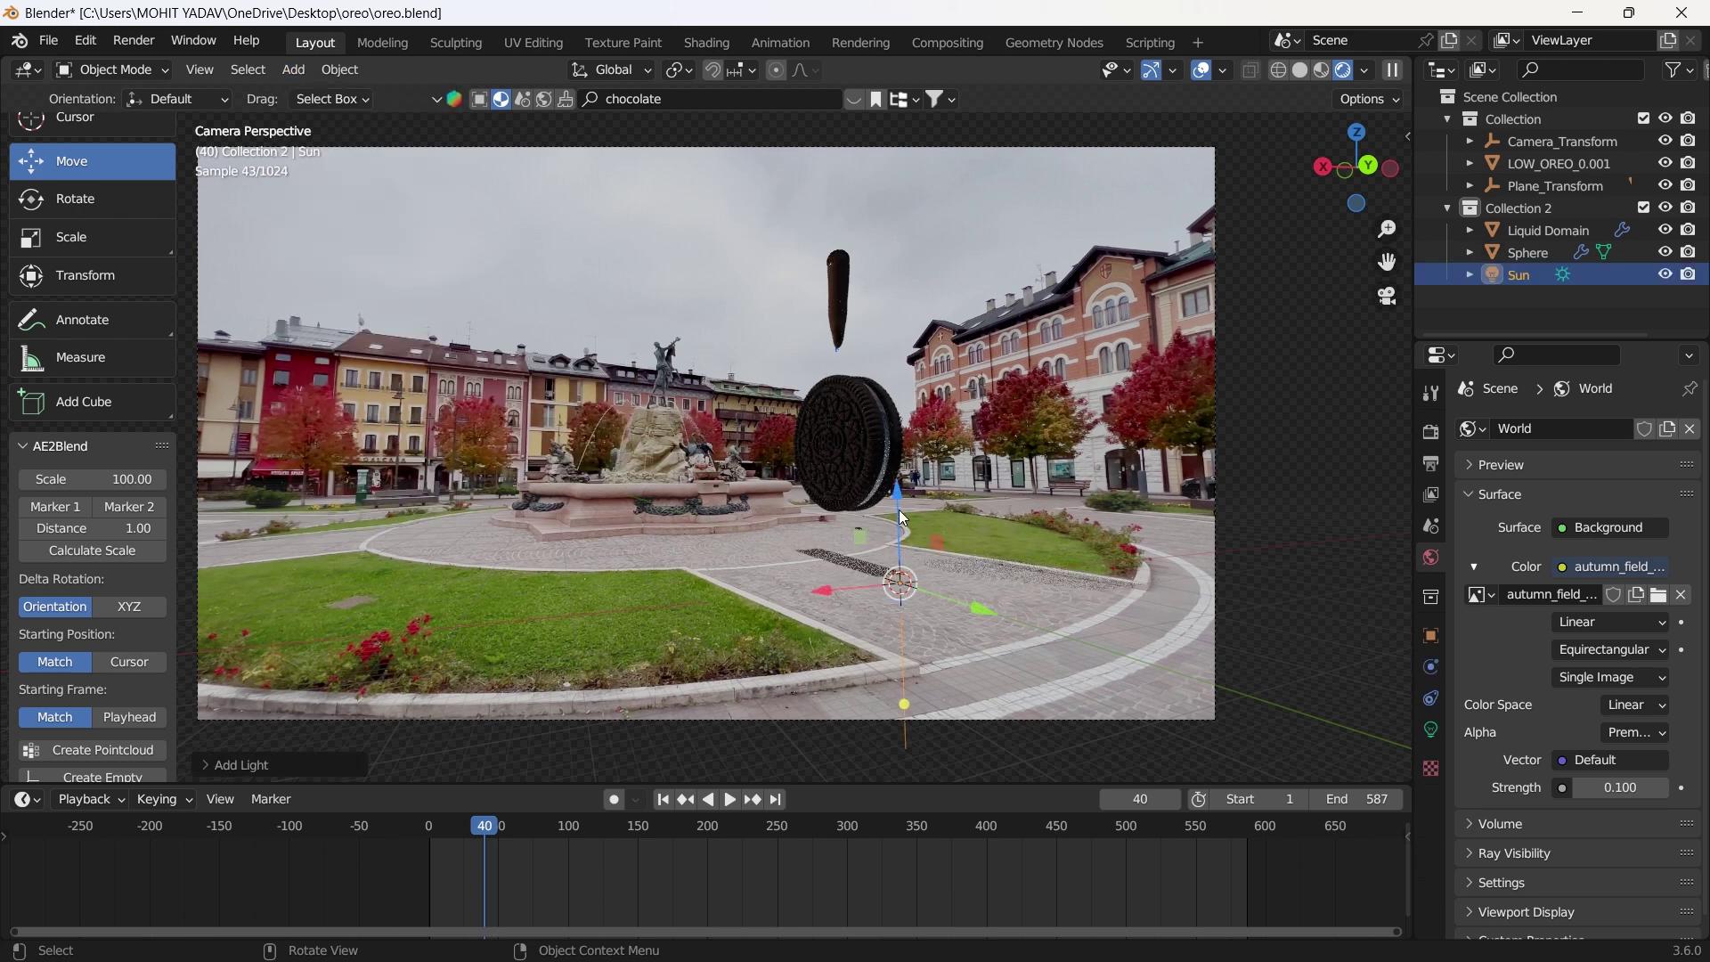
{"action": "left_click_drag", "start_coordinate": [901, 515], "coordinate": [880, 284]}
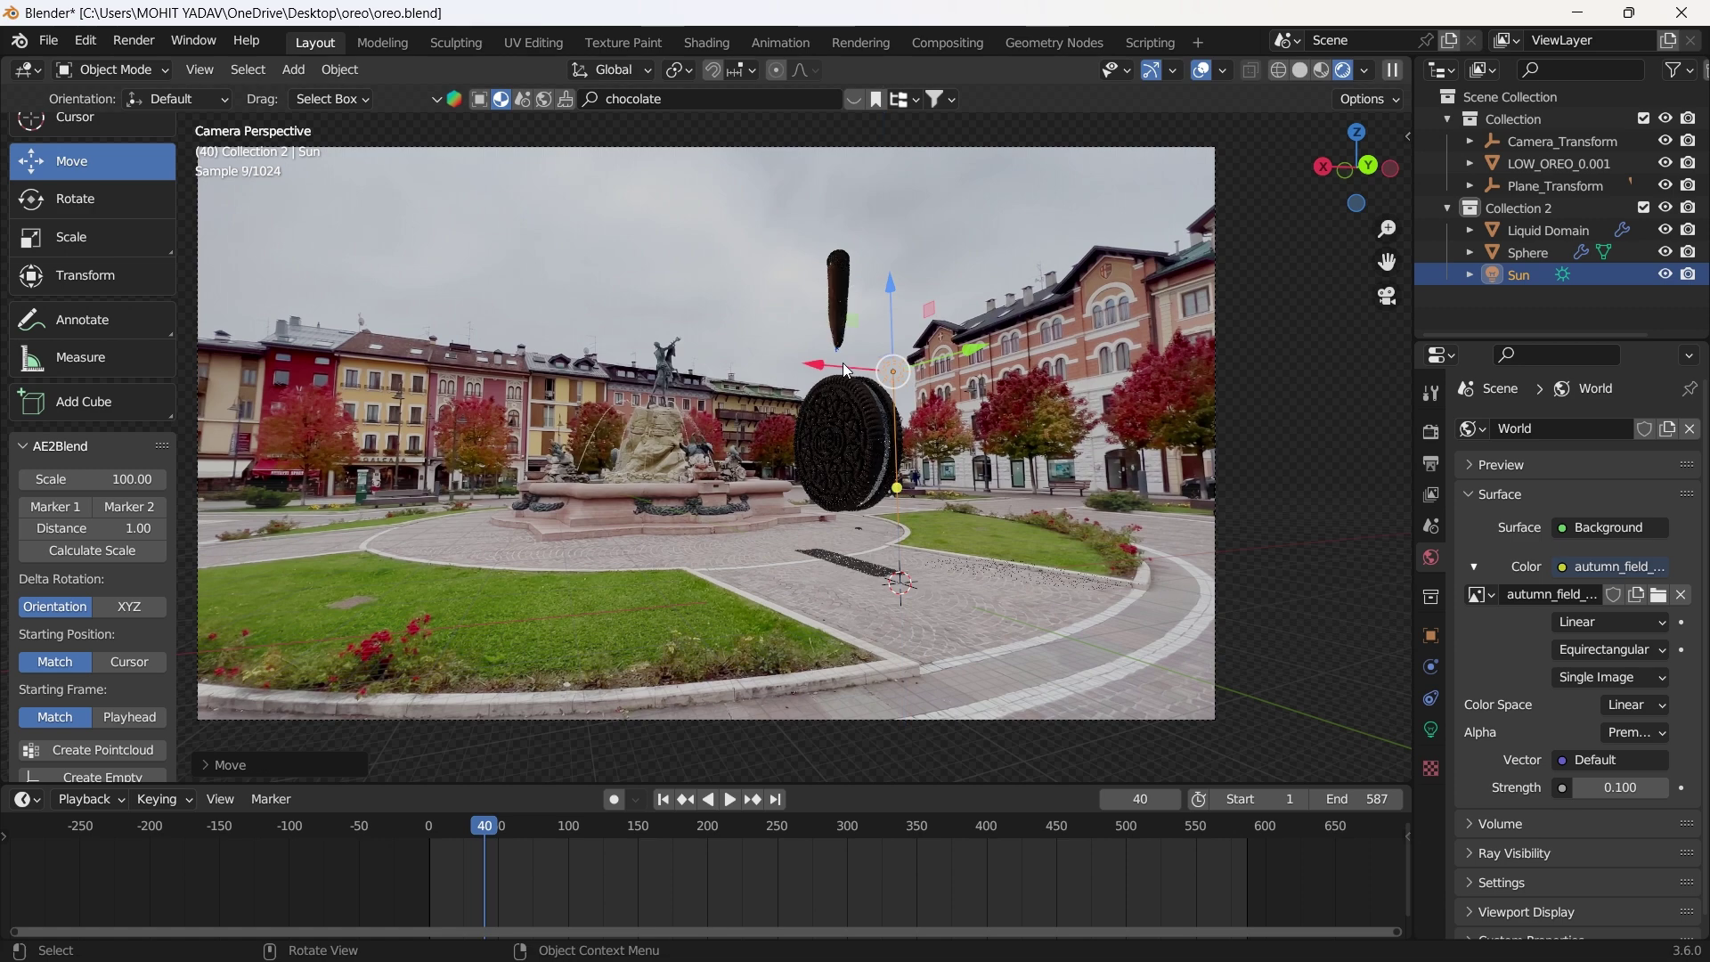
{"action": "left_click_drag", "start_coordinate": [830, 367], "coordinate": [633, 360]}
{"action": "left_click_drag", "start_coordinate": [695, 283], "coordinate": [692, 182]}
Aim the sun diagonally down toward the Oreo and move it higher and farther out along X.
{"action": "middle_click_drag", "start_coordinate": [863, 523], "coordinate": [980, 684]}
{"action": "left_click_drag", "start_coordinate": [844, 377], "coordinate": [837, 210]}
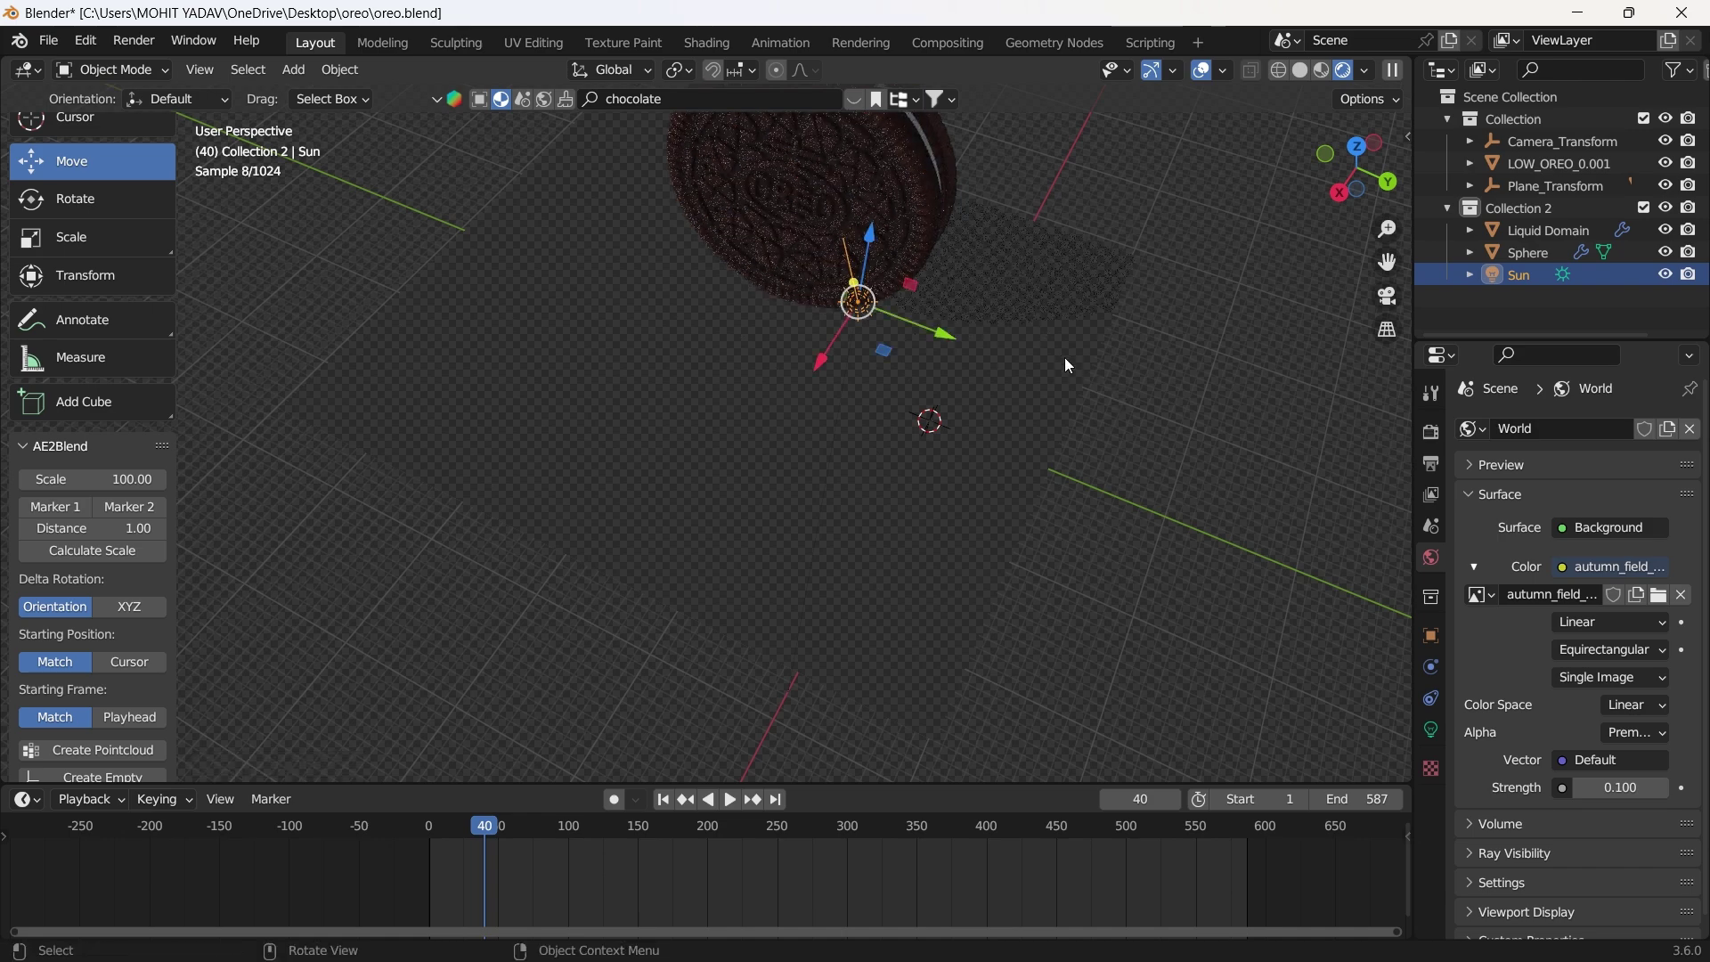
{"action": "middle_click_drag", "start_coordinate": [1065, 356], "coordinate": [954, 301]}
{"action": "scroll", "coordinate": [953, 309], "scroll_direction": "down", "scroll_amount": 4}
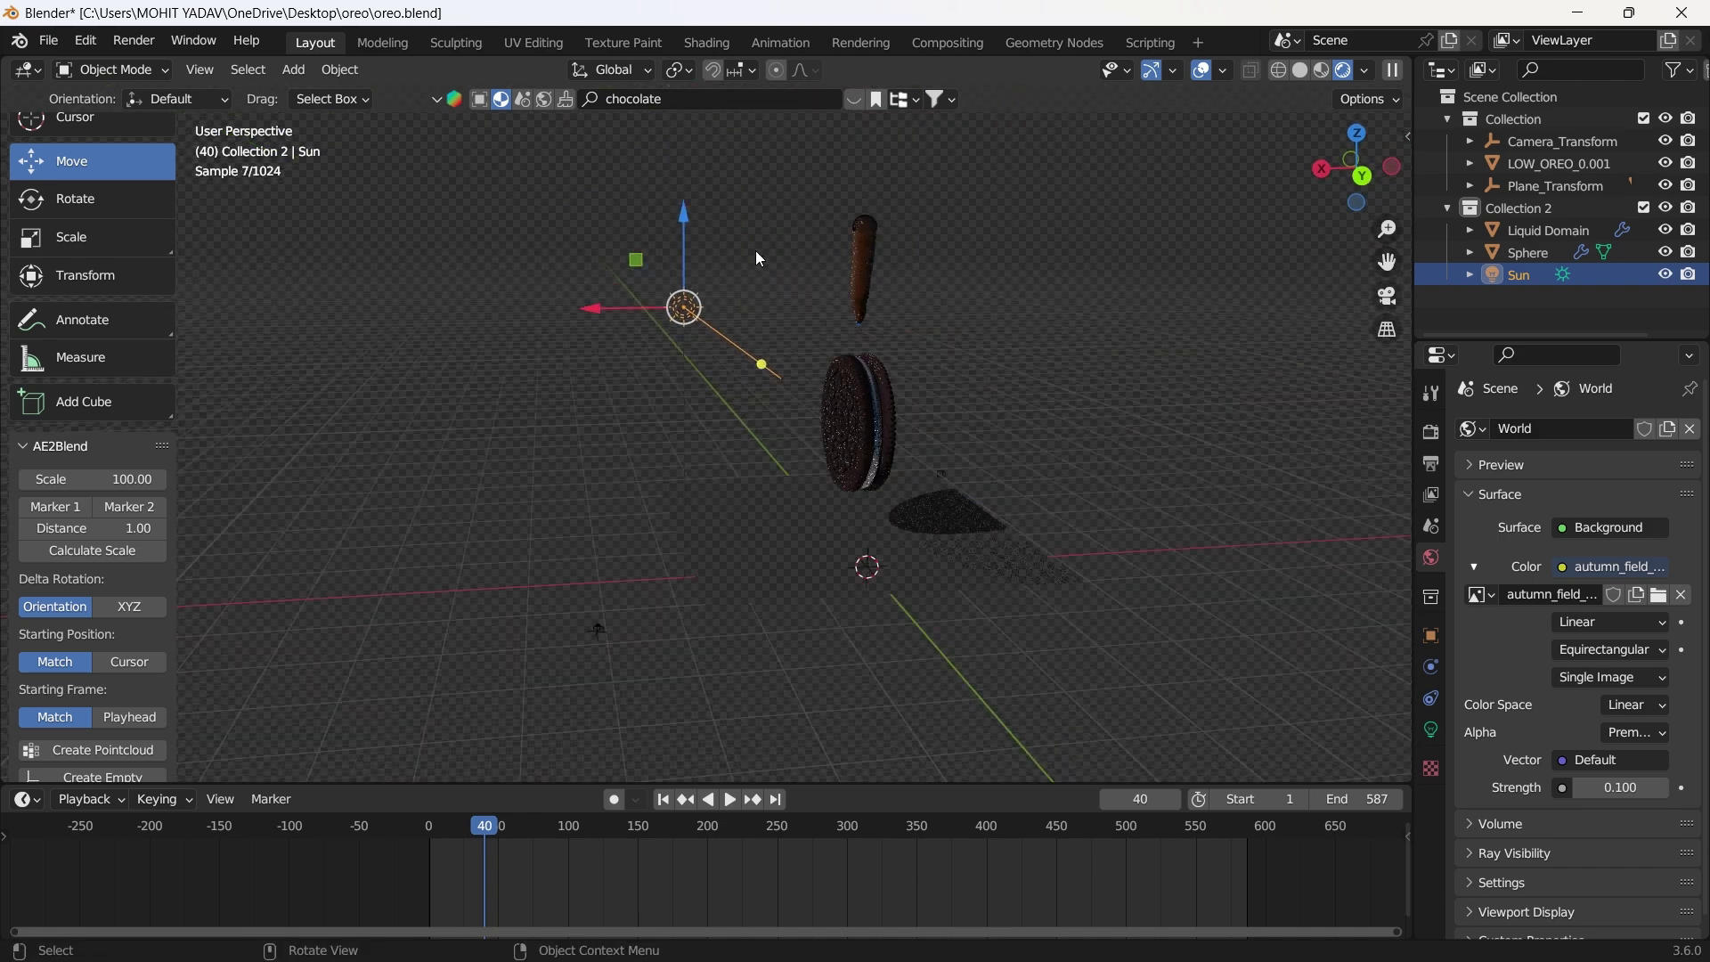
{"action": "left_click_drag", "start_coordinate": [686, 232], "coordinate": [684, 122]}
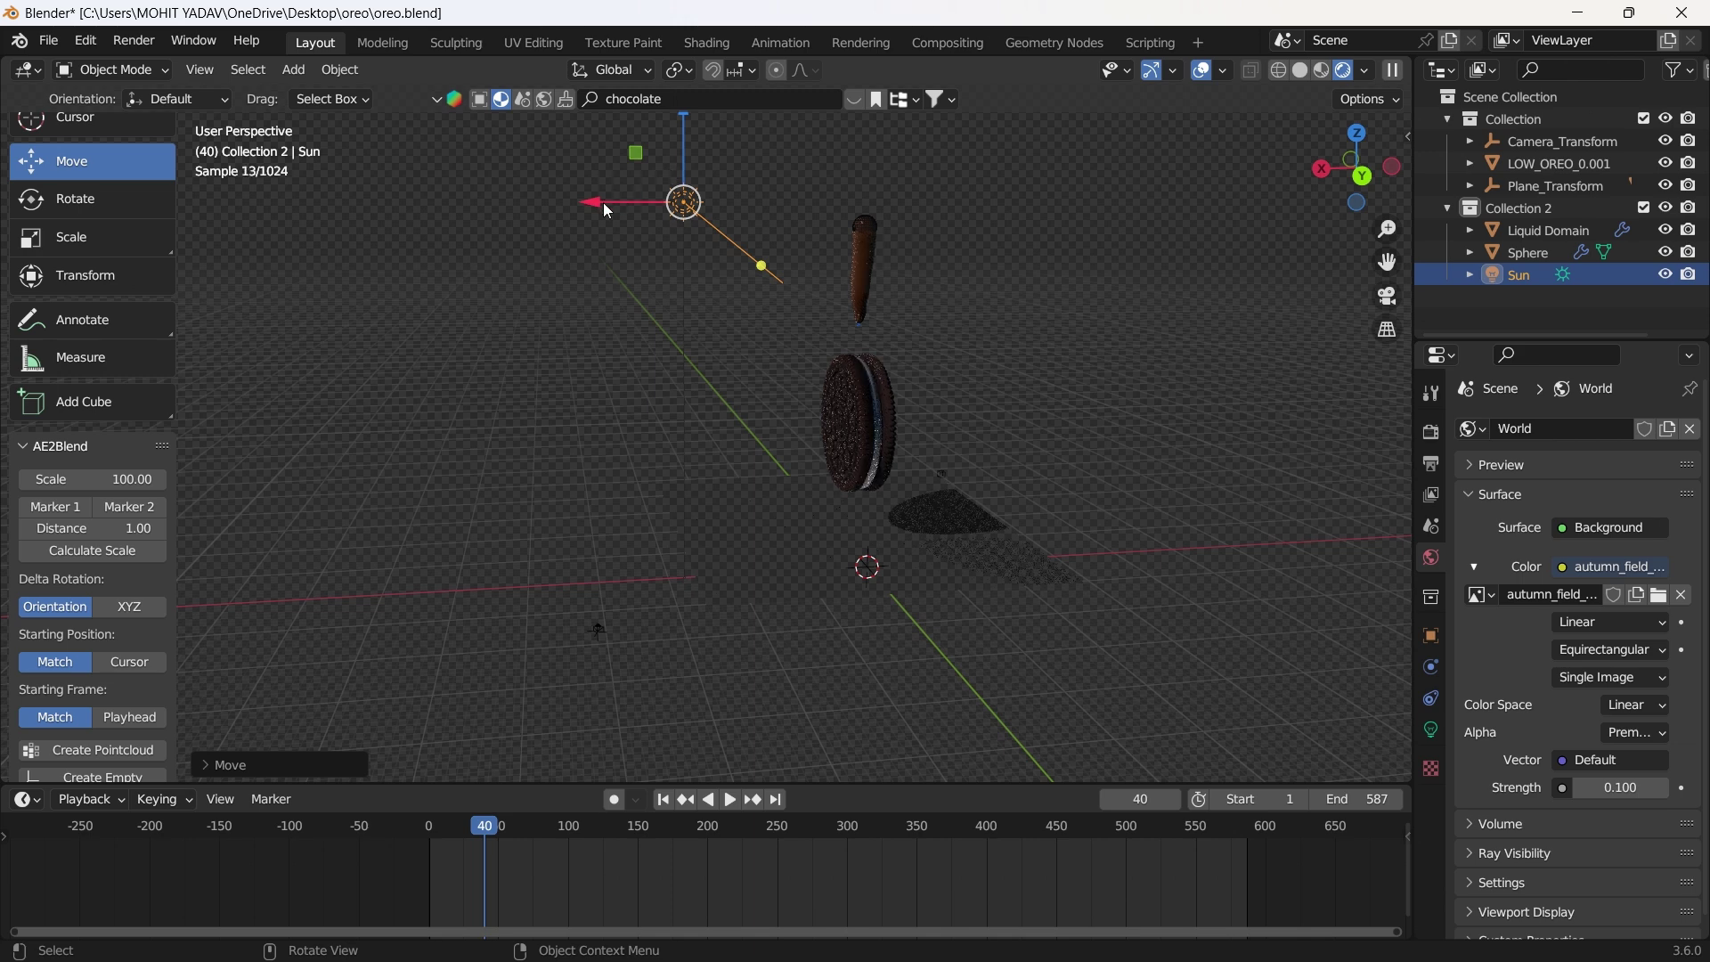
{"action": "left_click_drag", "start_coordinate": [595, 198], "coordinate": [543, 195]}
{"action": "left_click_drag", "start_coordinate": [627, 143], "coordinate": [627, 123]}
Set the sun light's angle to 20° to soften the Oreo's shadow.
{"action": "left_click", "coordinate": [1430, 732]}
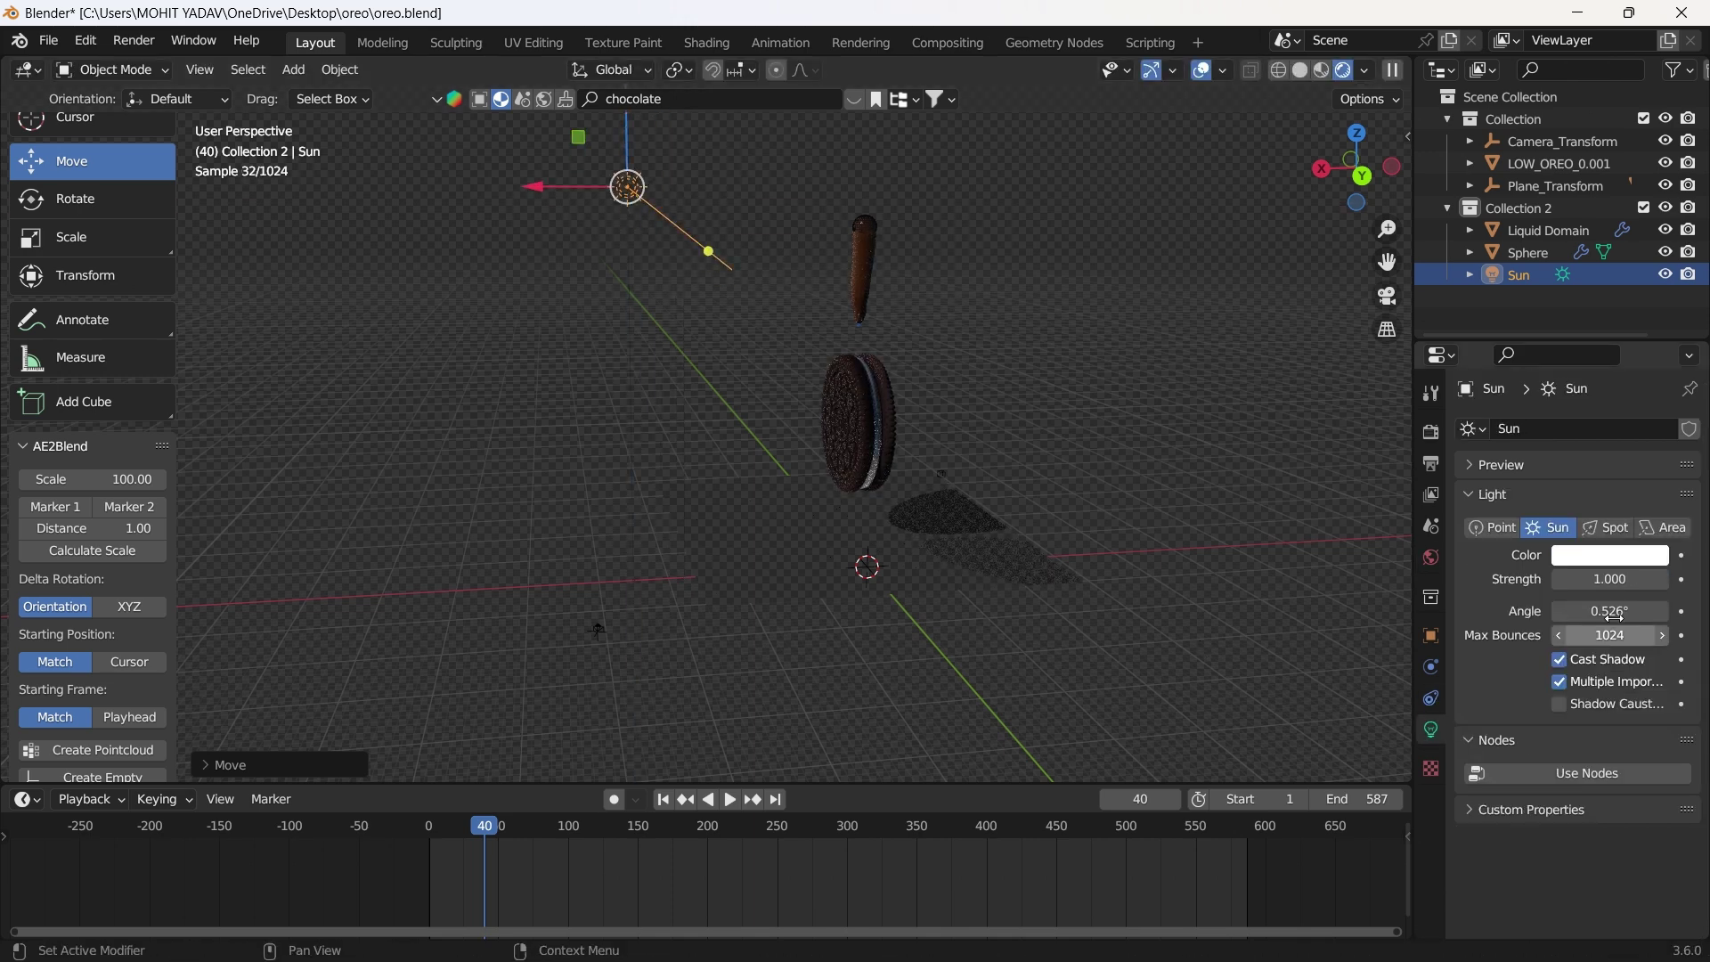
{"action": "left_click", "coordinate": [1631, 601]}
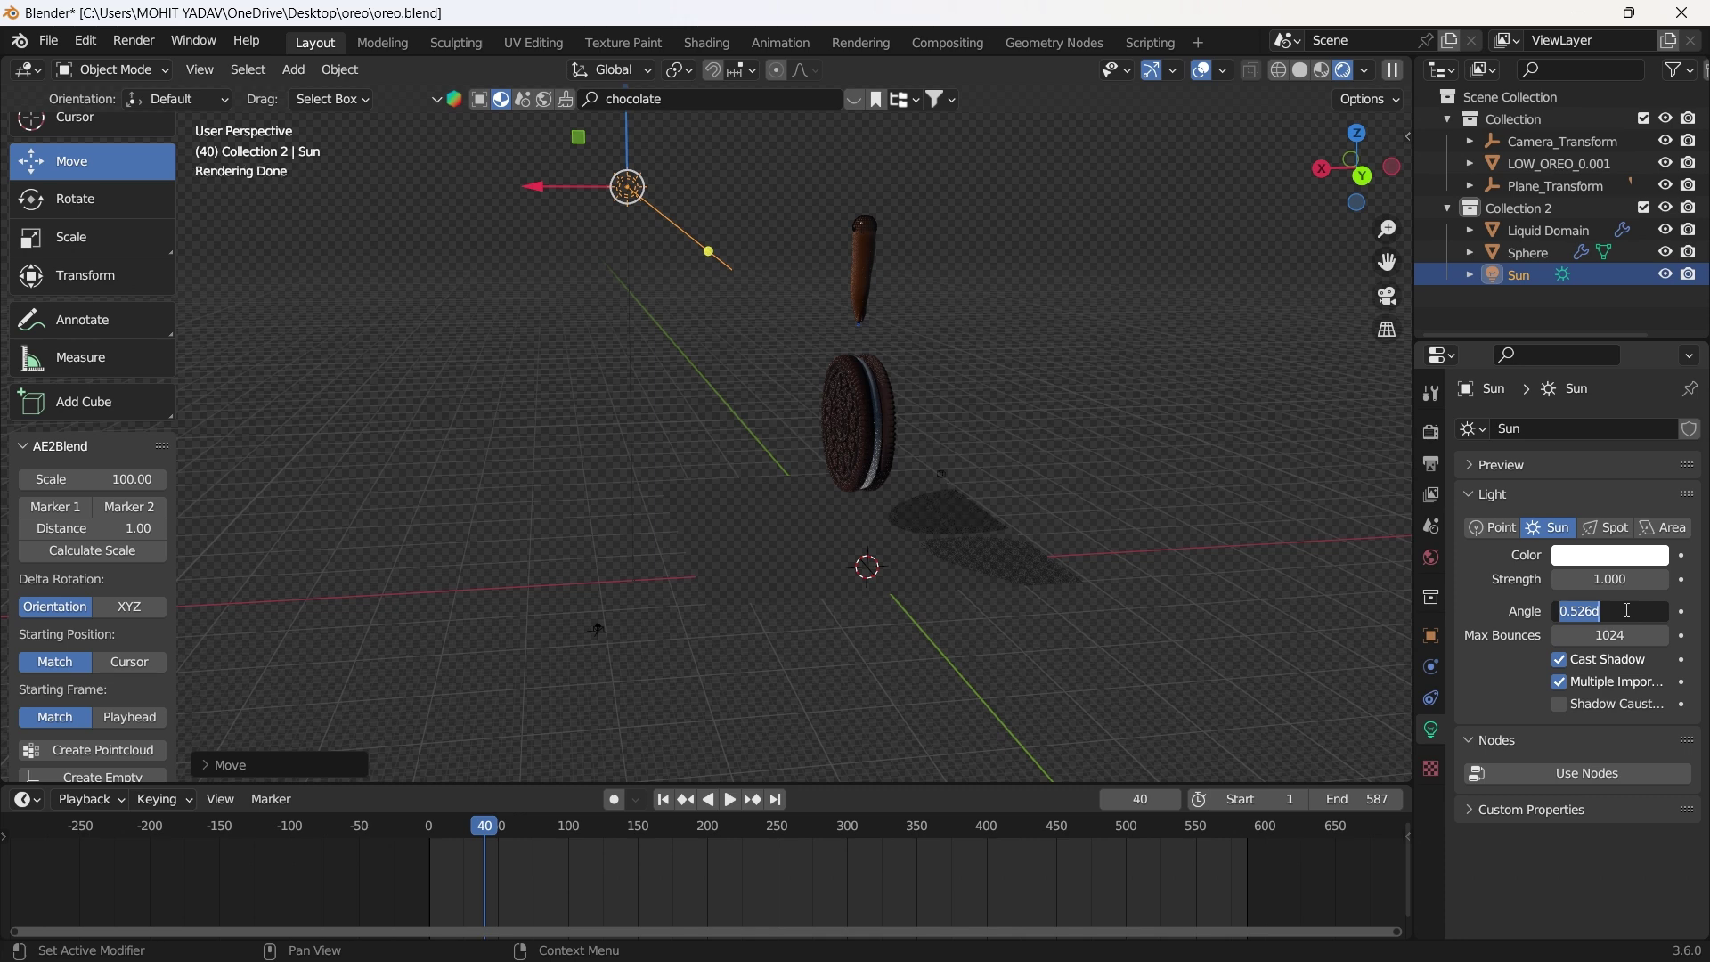
{"action": "type", "text": "20"}
{"action": "key", "text": "Return"}
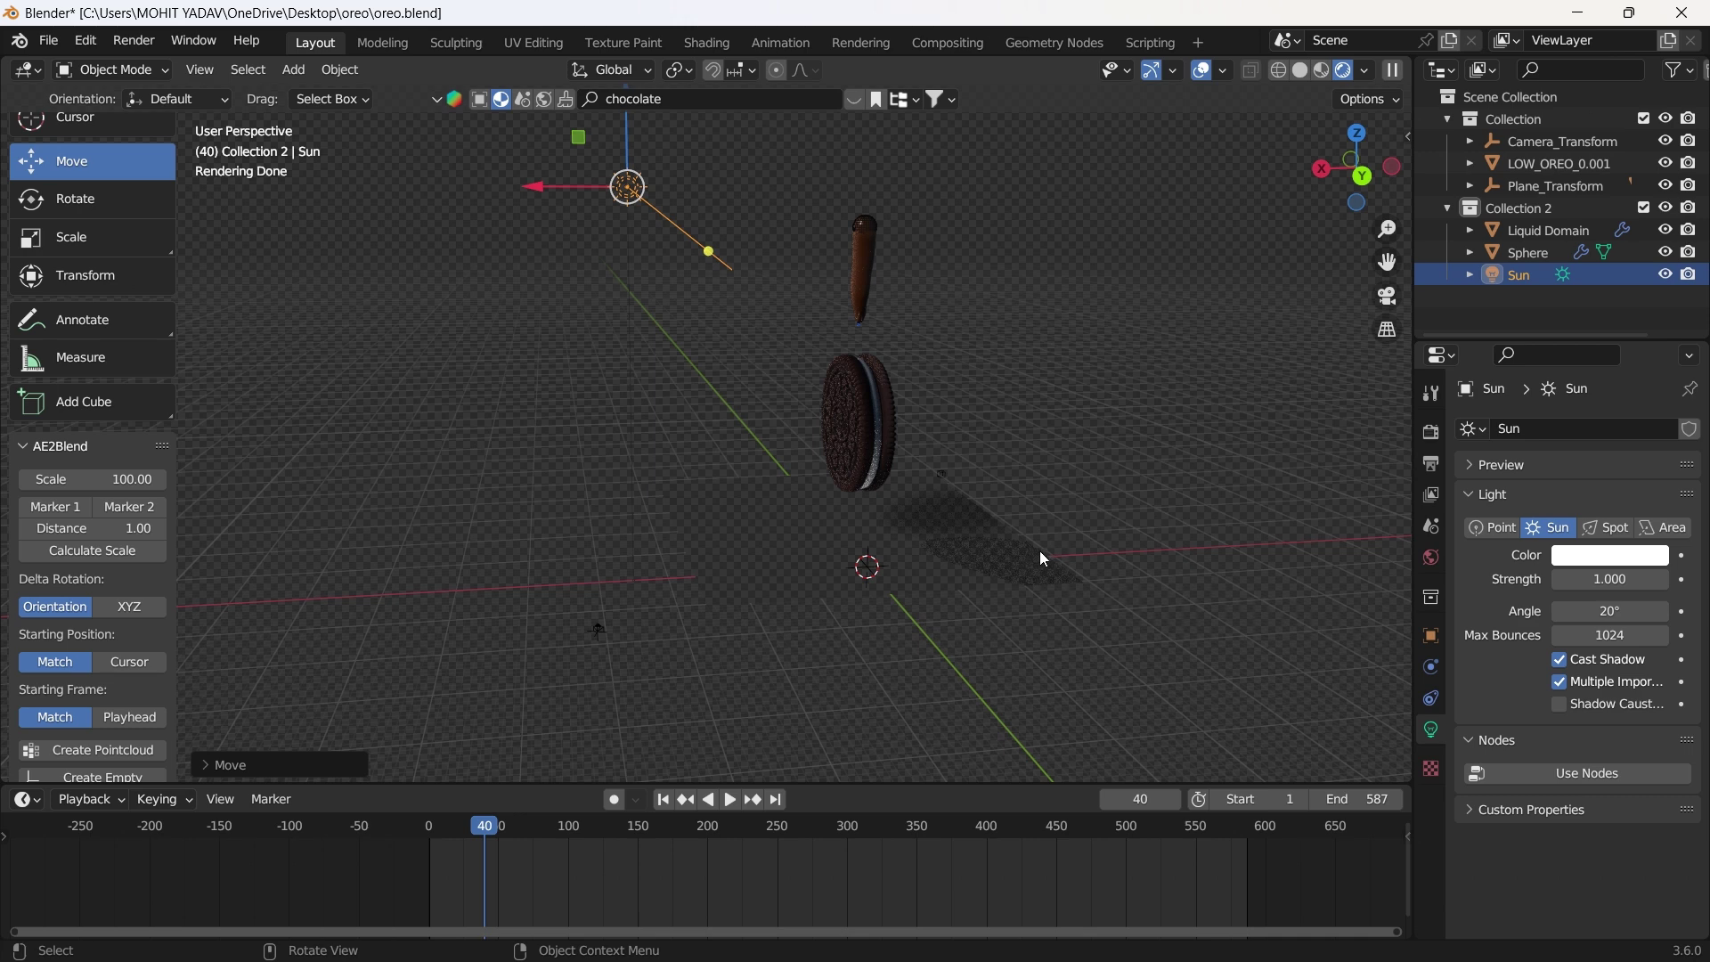
Review the world settings, deselect the sun and check the lighting at frame 98 through the camera.
{"action": "left_click", "coordinate": [1431, 558]}
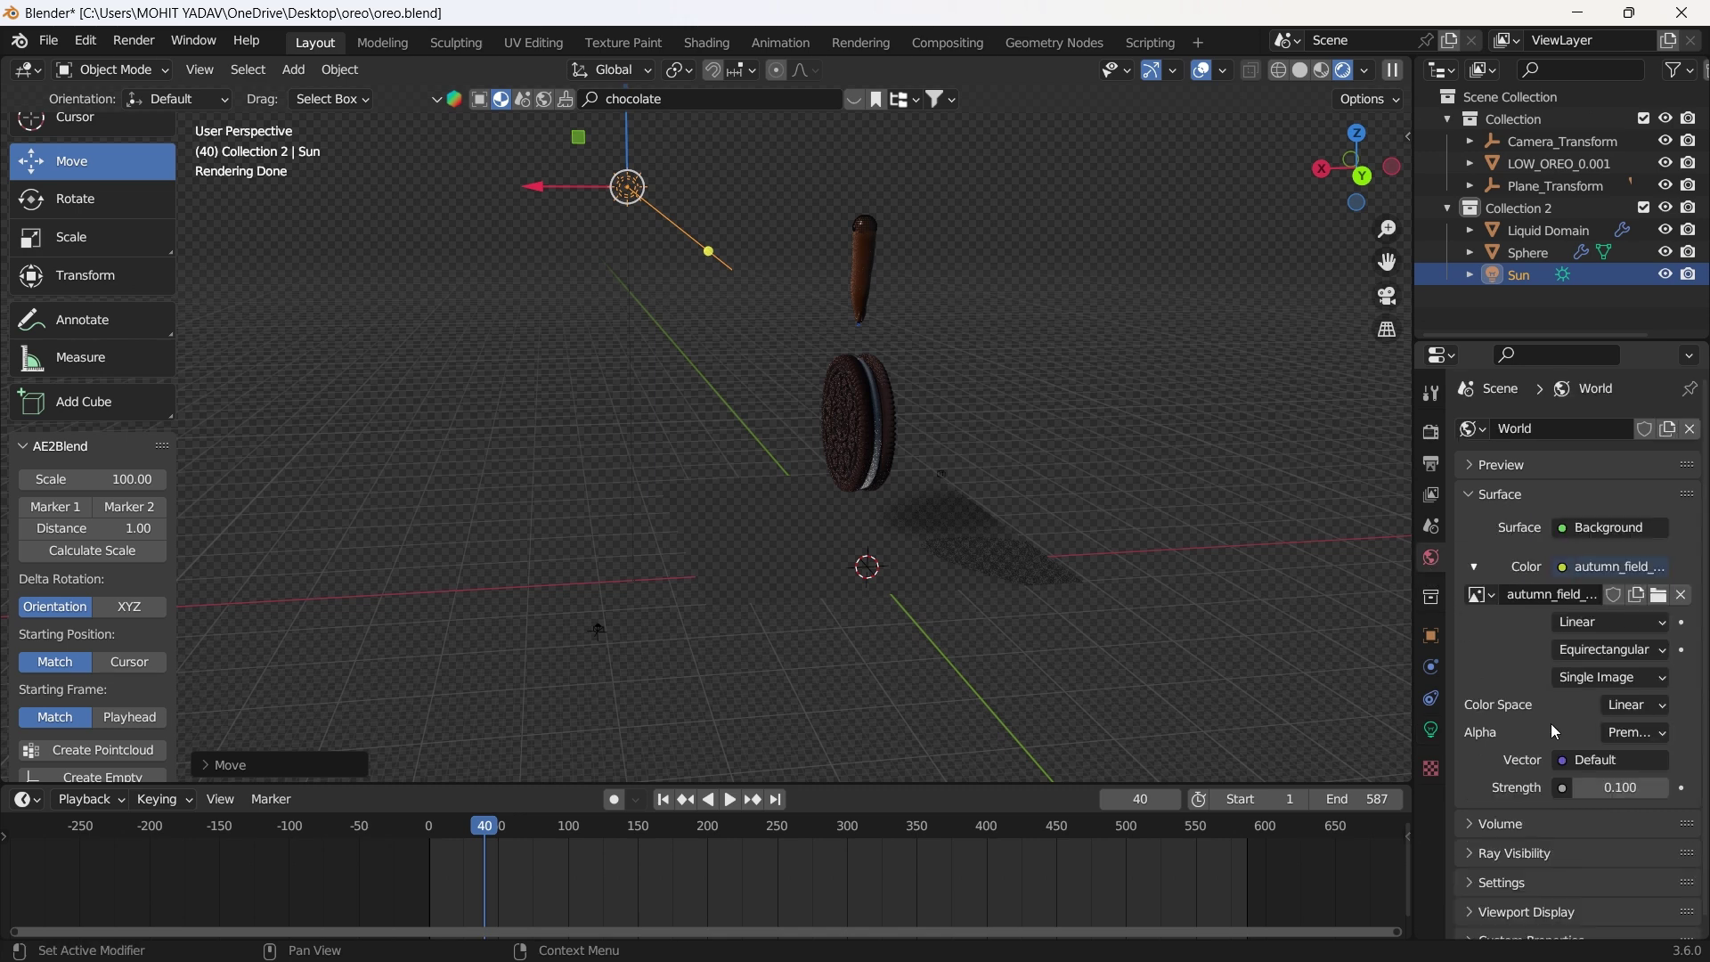
{"action": "scroll", "coordinate": [1553, 730], "scroll_direction": "down", "scroll_amount": 1}
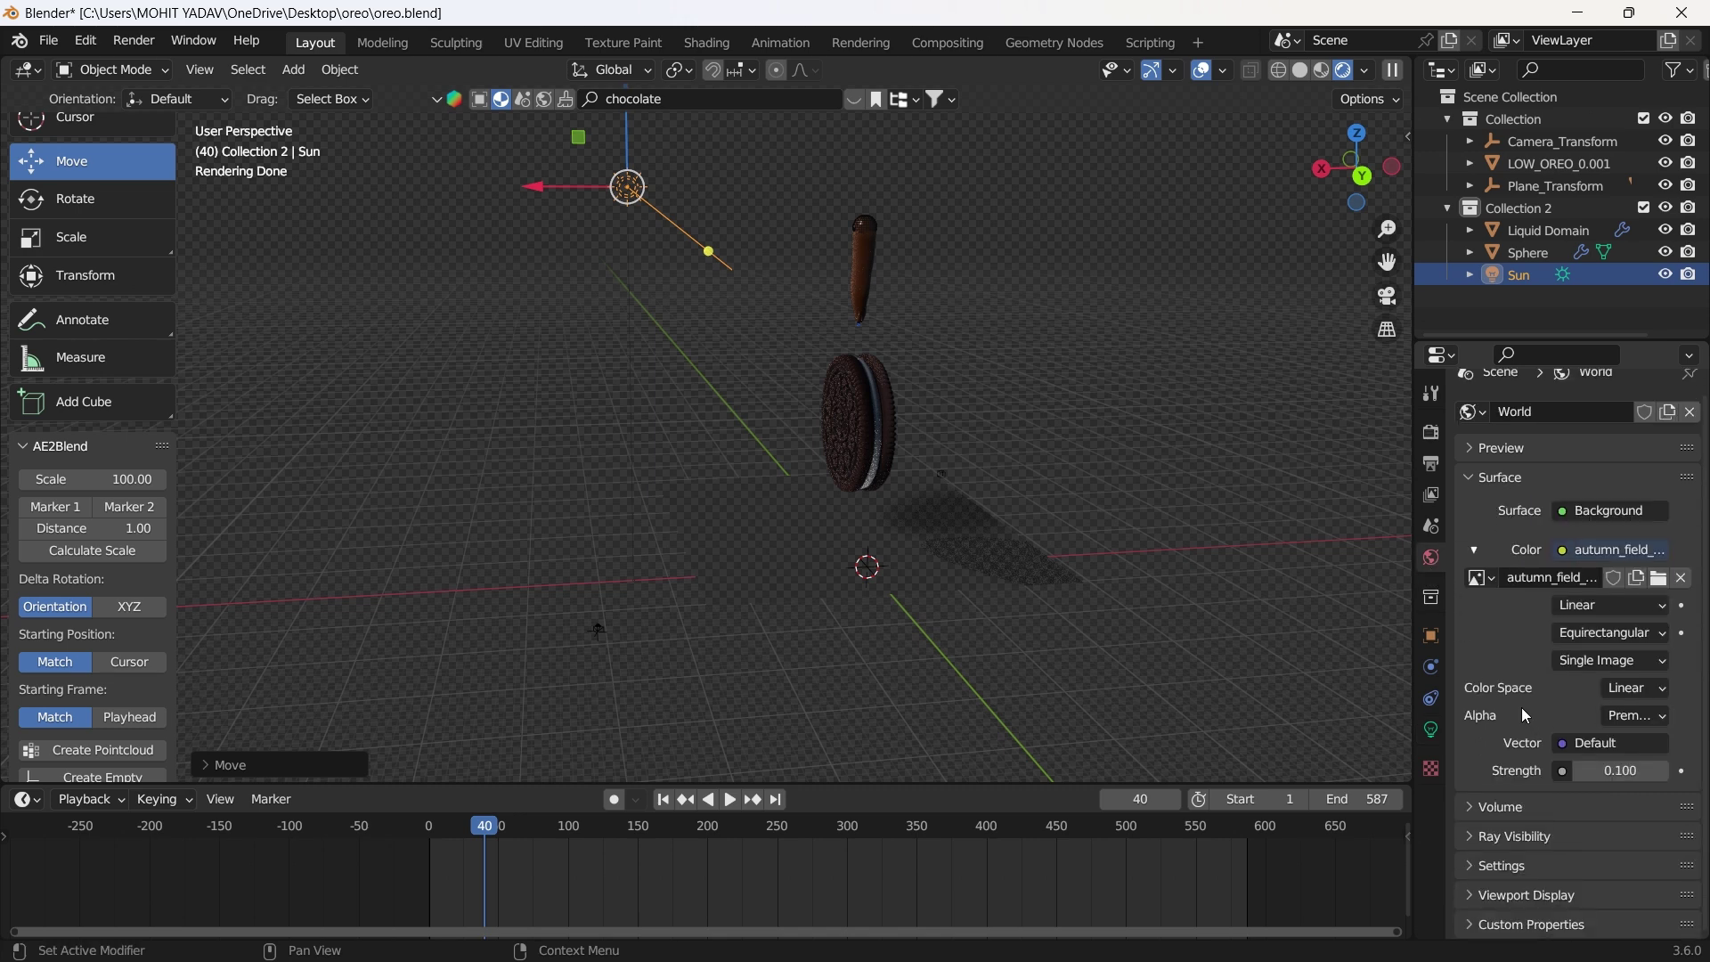
{"action": "left_click", "coordinate": [1103, 541]}
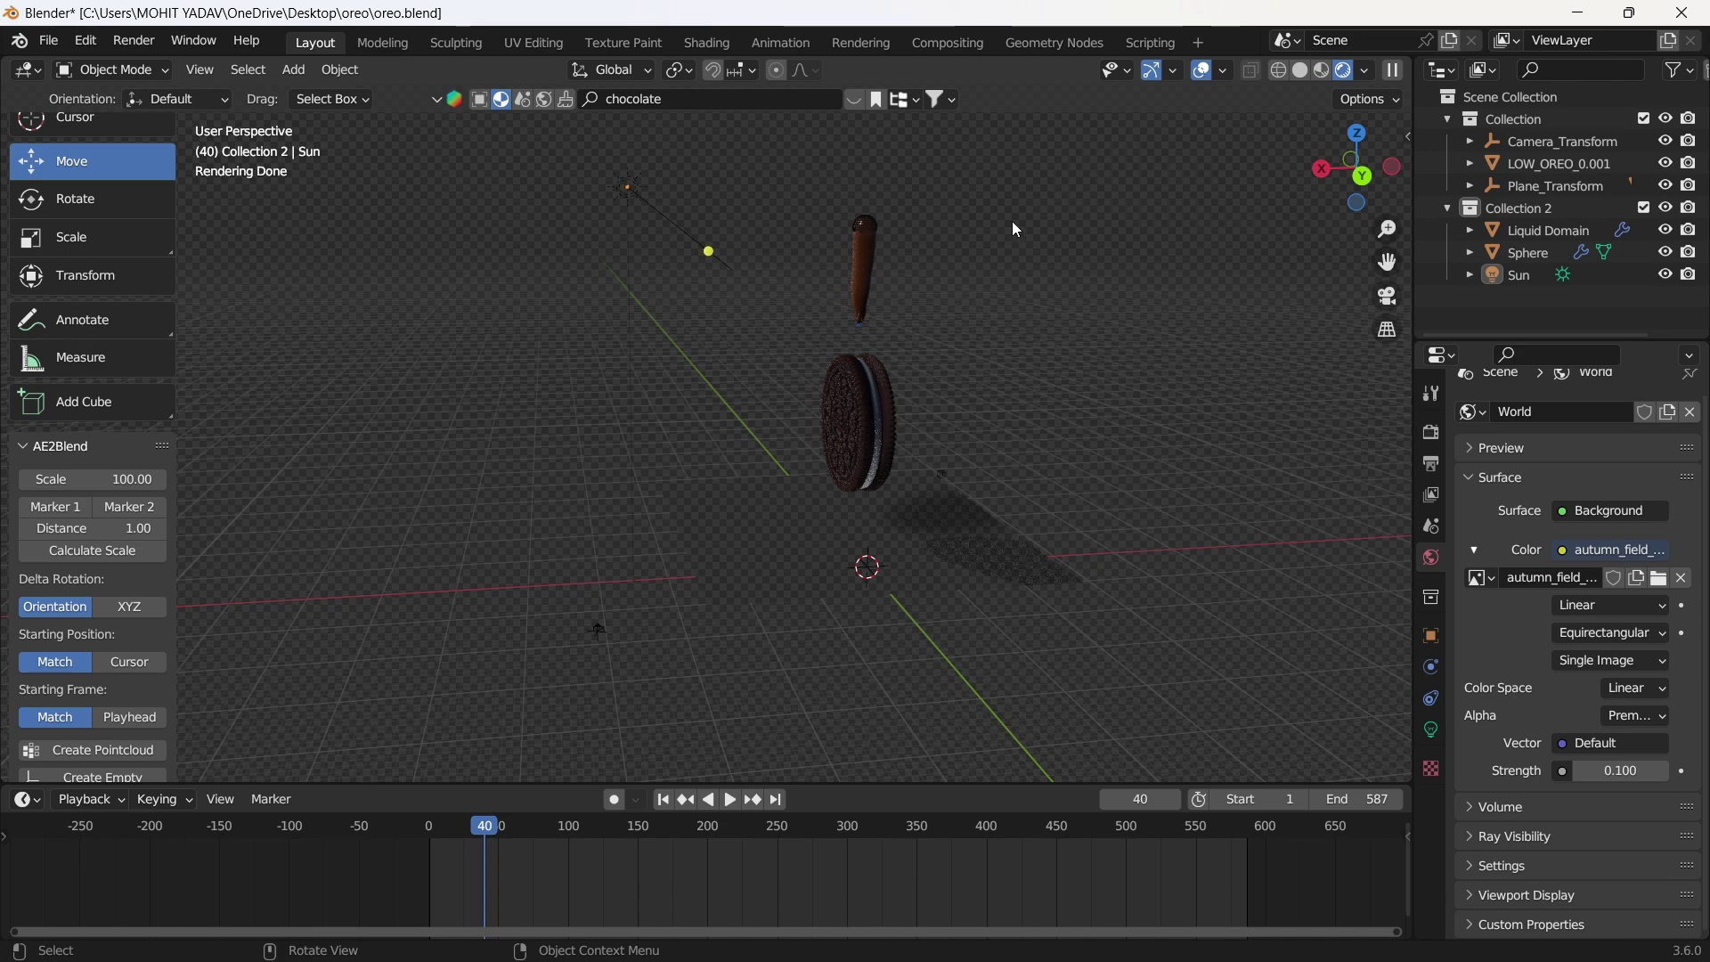
{"action": "left_click_drag", "start_coordinate": [486, 833], "coordinate": [565, 839]}
{"action": "key", "text": "KP_0"}
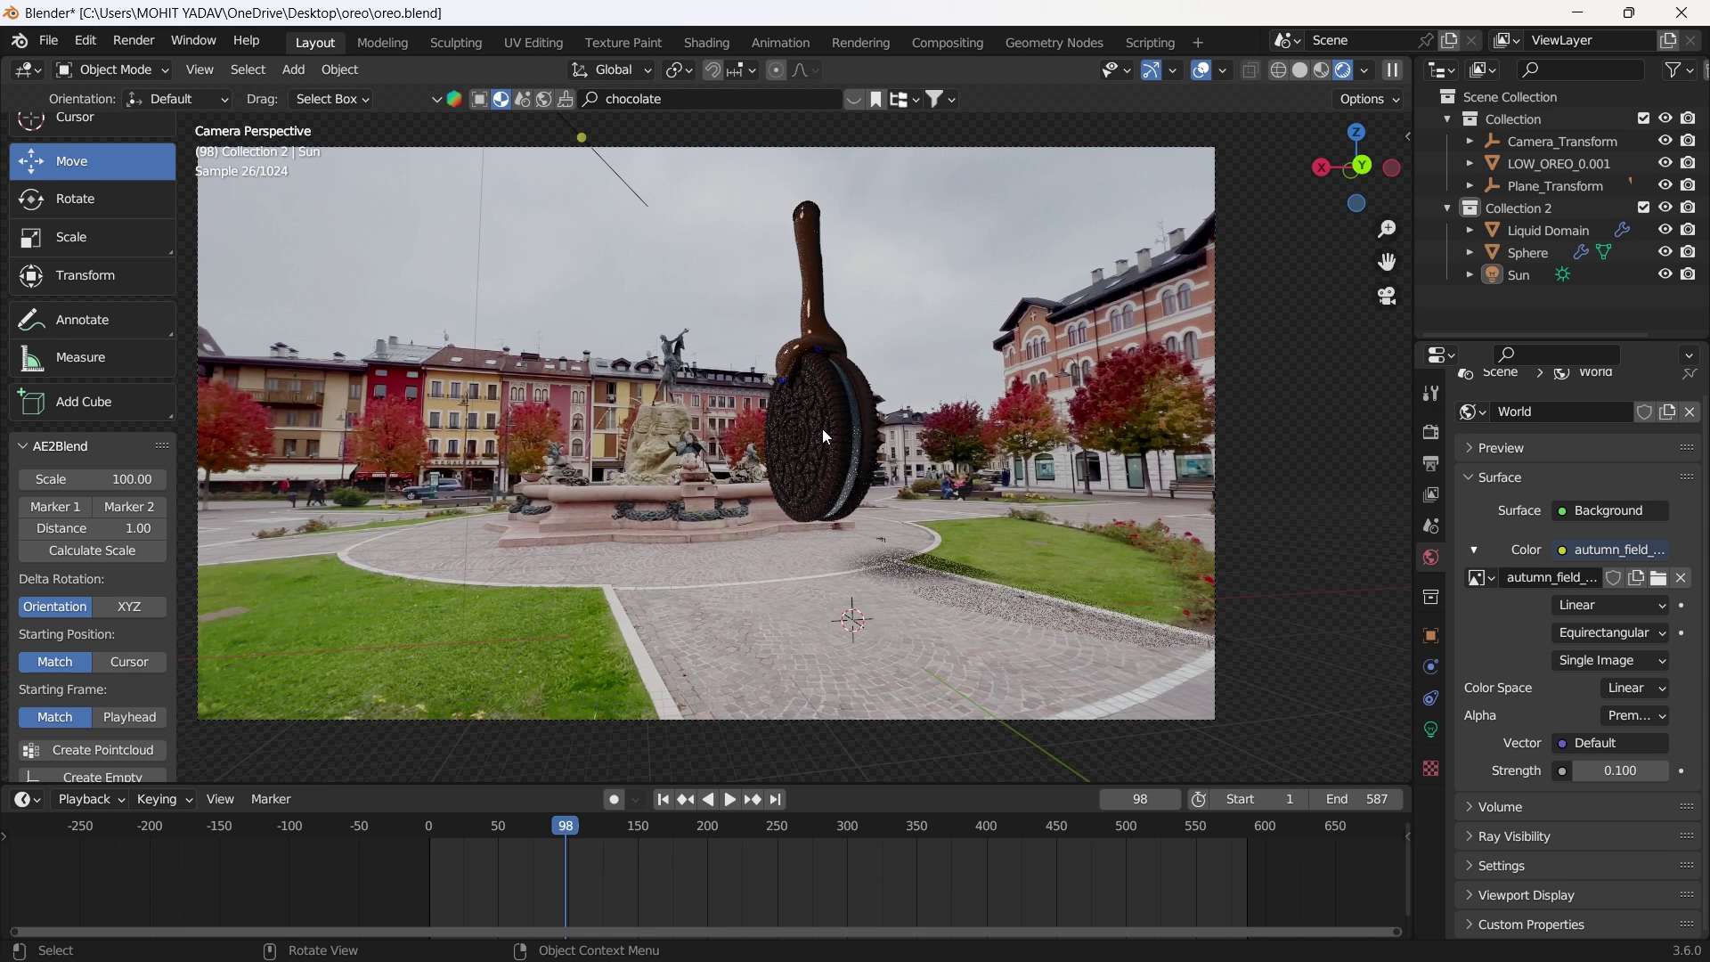
Select the ground plane and, in Edit Mode, move its selected edge farther out behind the Oreo.
{"action": "left_click", "coordinate": [907, 602]}
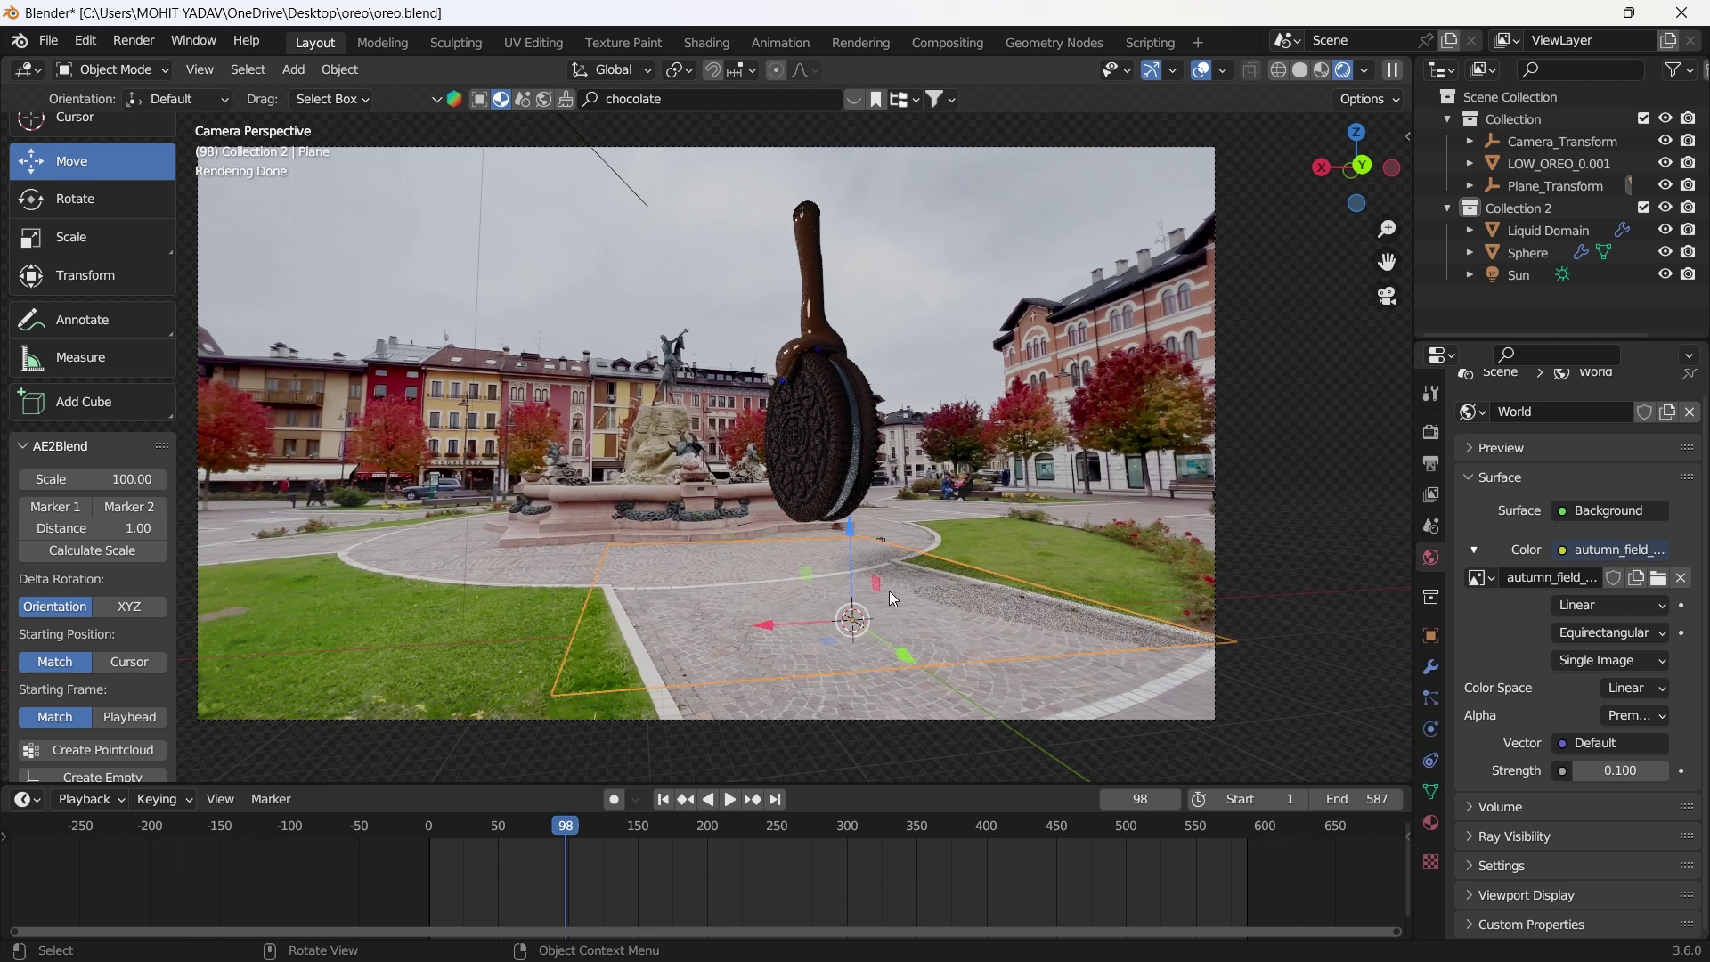
{"action": "key", "text": "Tab"}
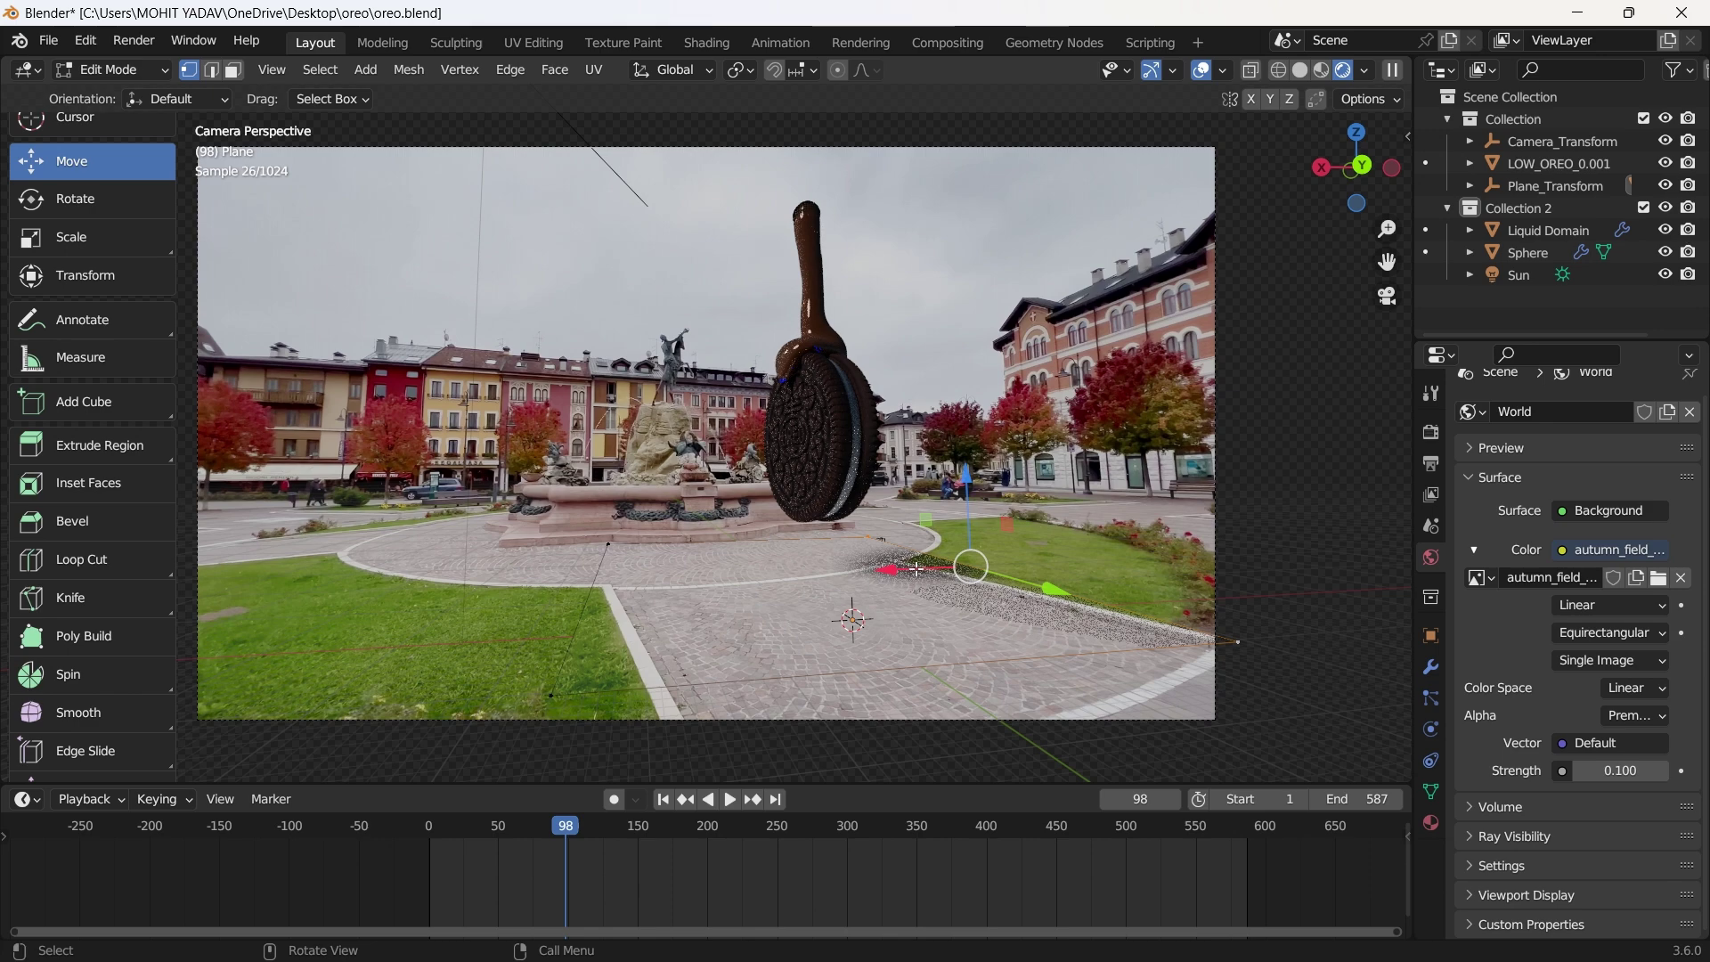
{"action": "left_click_drag", "start_coordinate": [917, 568], "coordinate": [835, 506]}
{"action": "left_click", "coordinate": [1052, 527]}
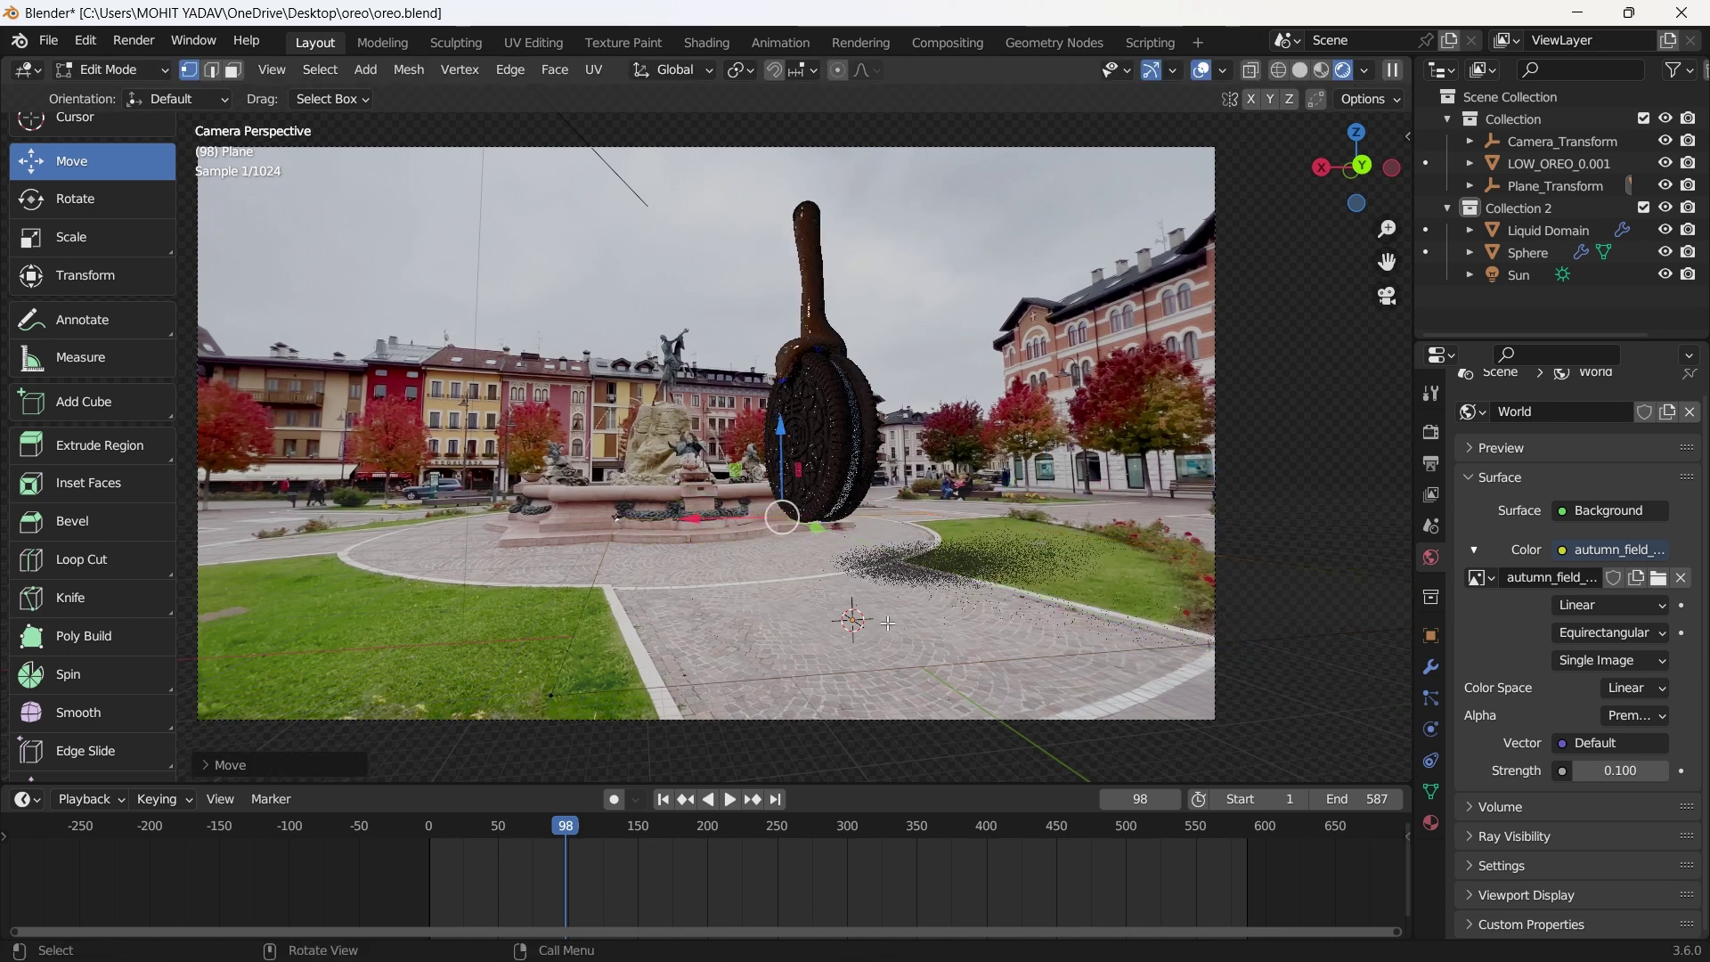
Select the two near corner vertices of the ground plane and move that edge outward toward the camera.
{"action": "left_click", "coordinate": [551, 696]}
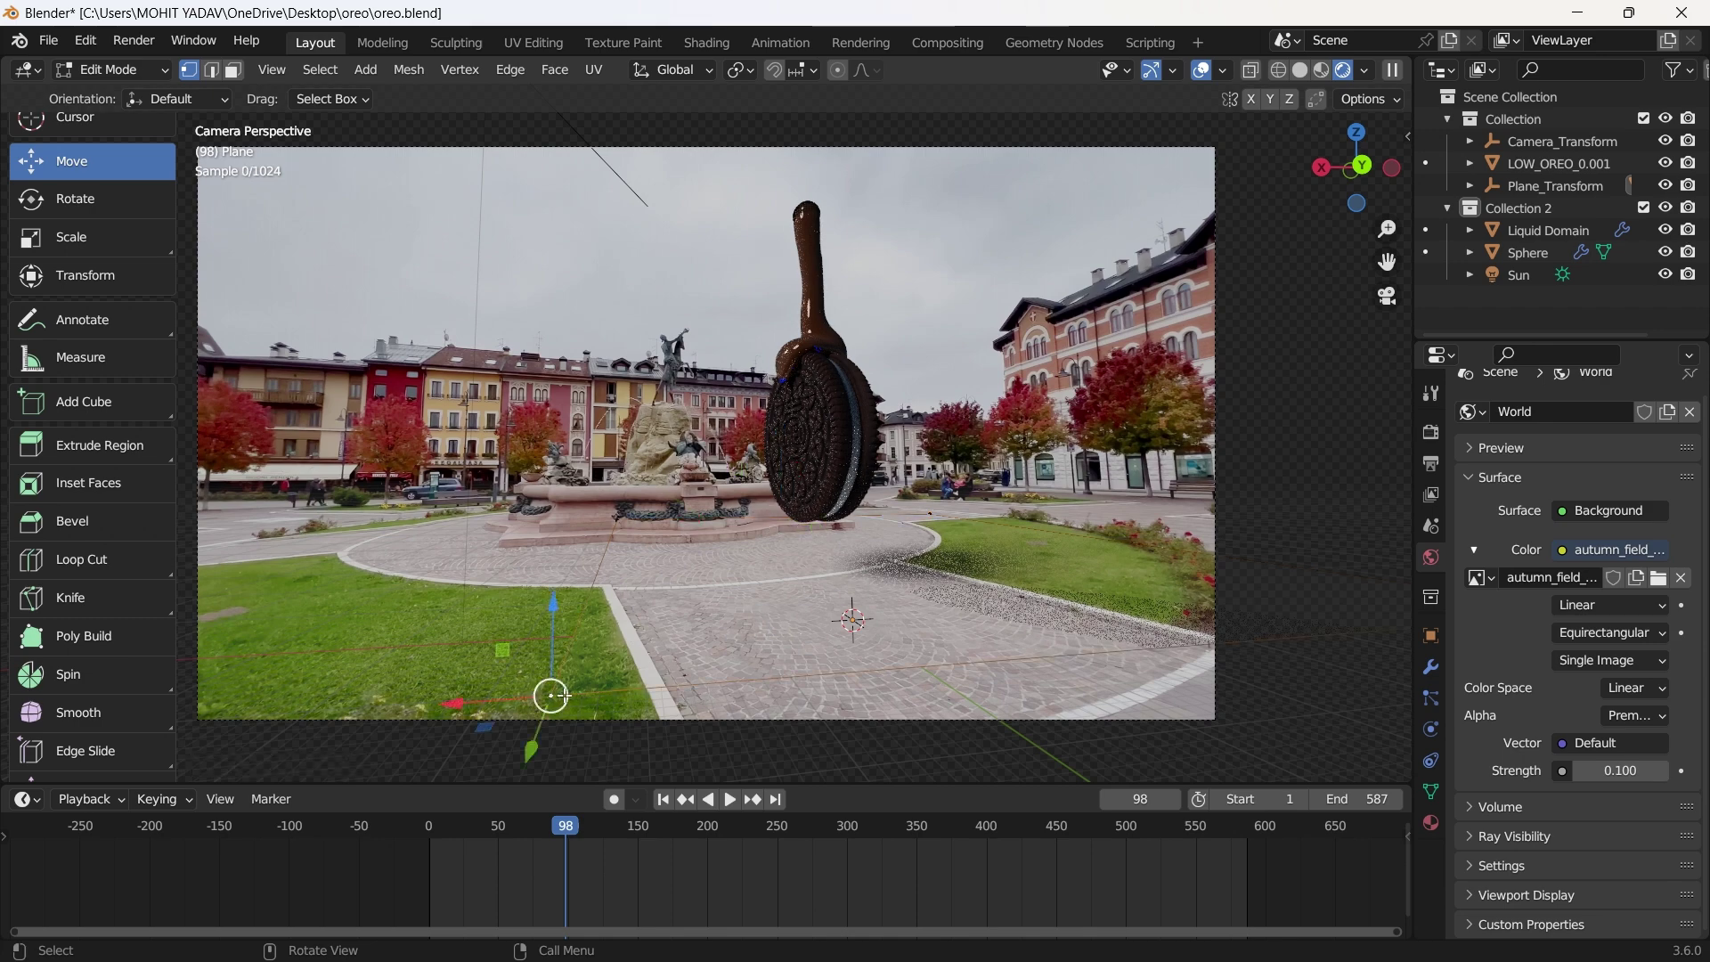
{"action": "scroll", "coordinate": [1369, 637], "scroll_direction": "down", "scroll_amount": 3}
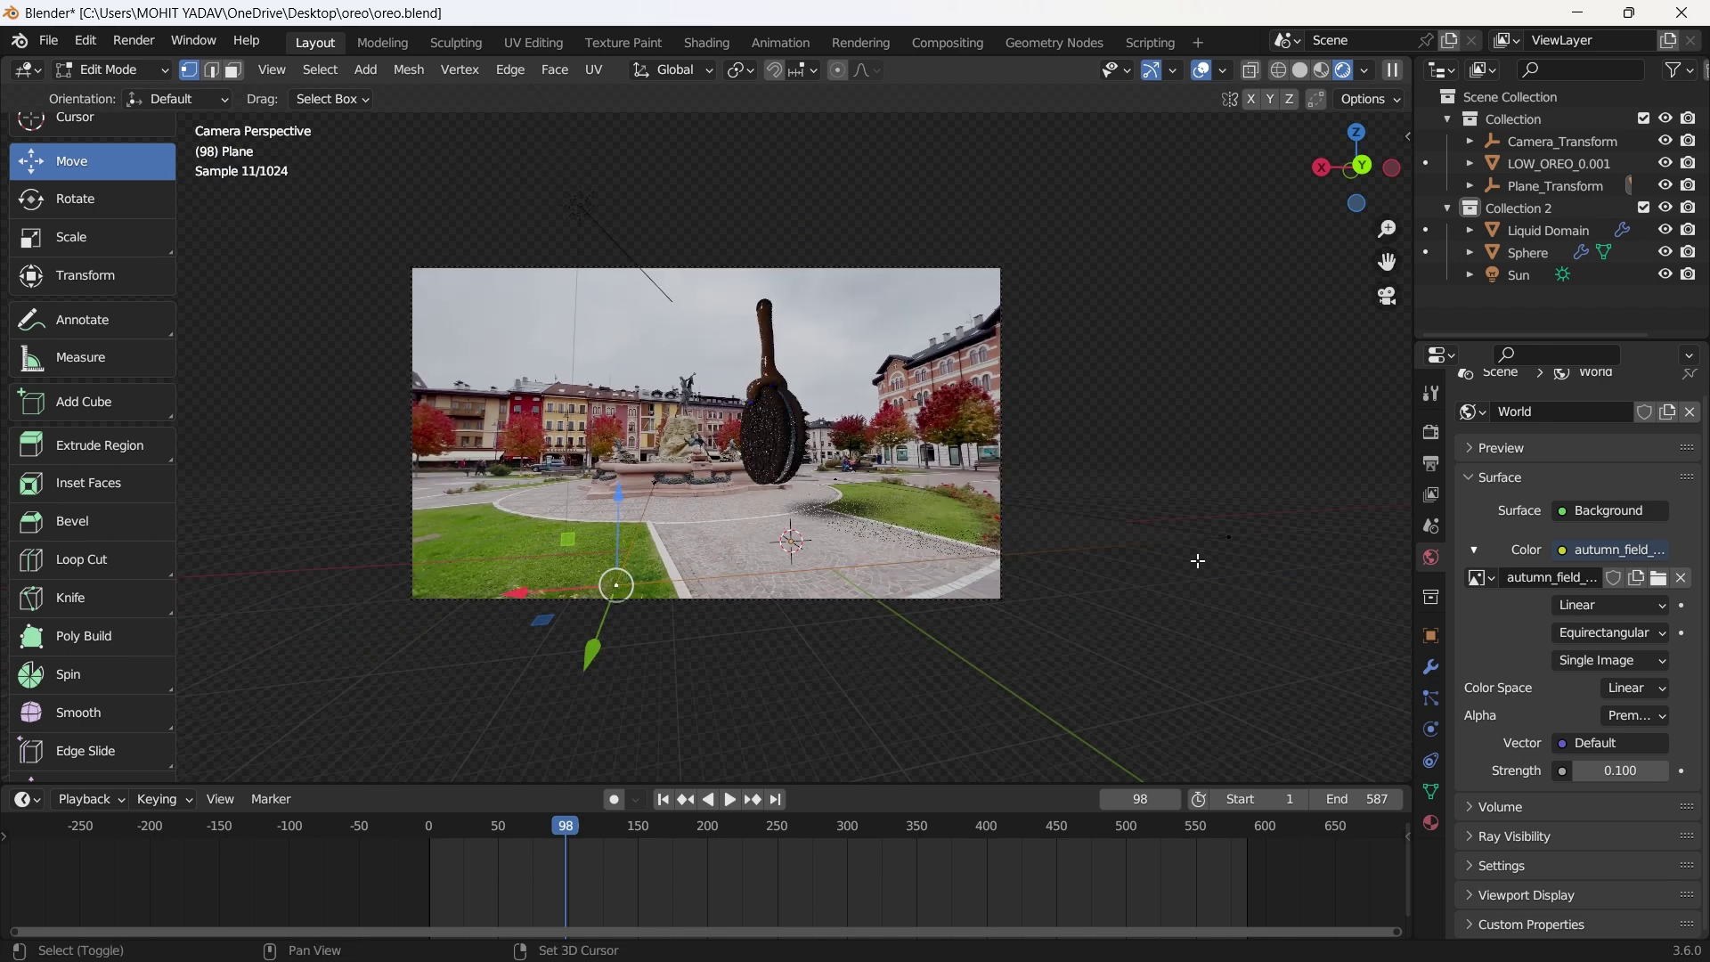
{"action": "left_click", "coordinate": [1217, 542], "text": "shift"}
{"action": "left_click_drag", "start_coordinate": [1136, 599], "coordinate": [1215, 629]}
{"action": "left_click", "coordinate": [996, 636]}
{"action": "scroll", "coordinate": [807, 484], "scroll_direction": "up", "scroll_amount": 3}
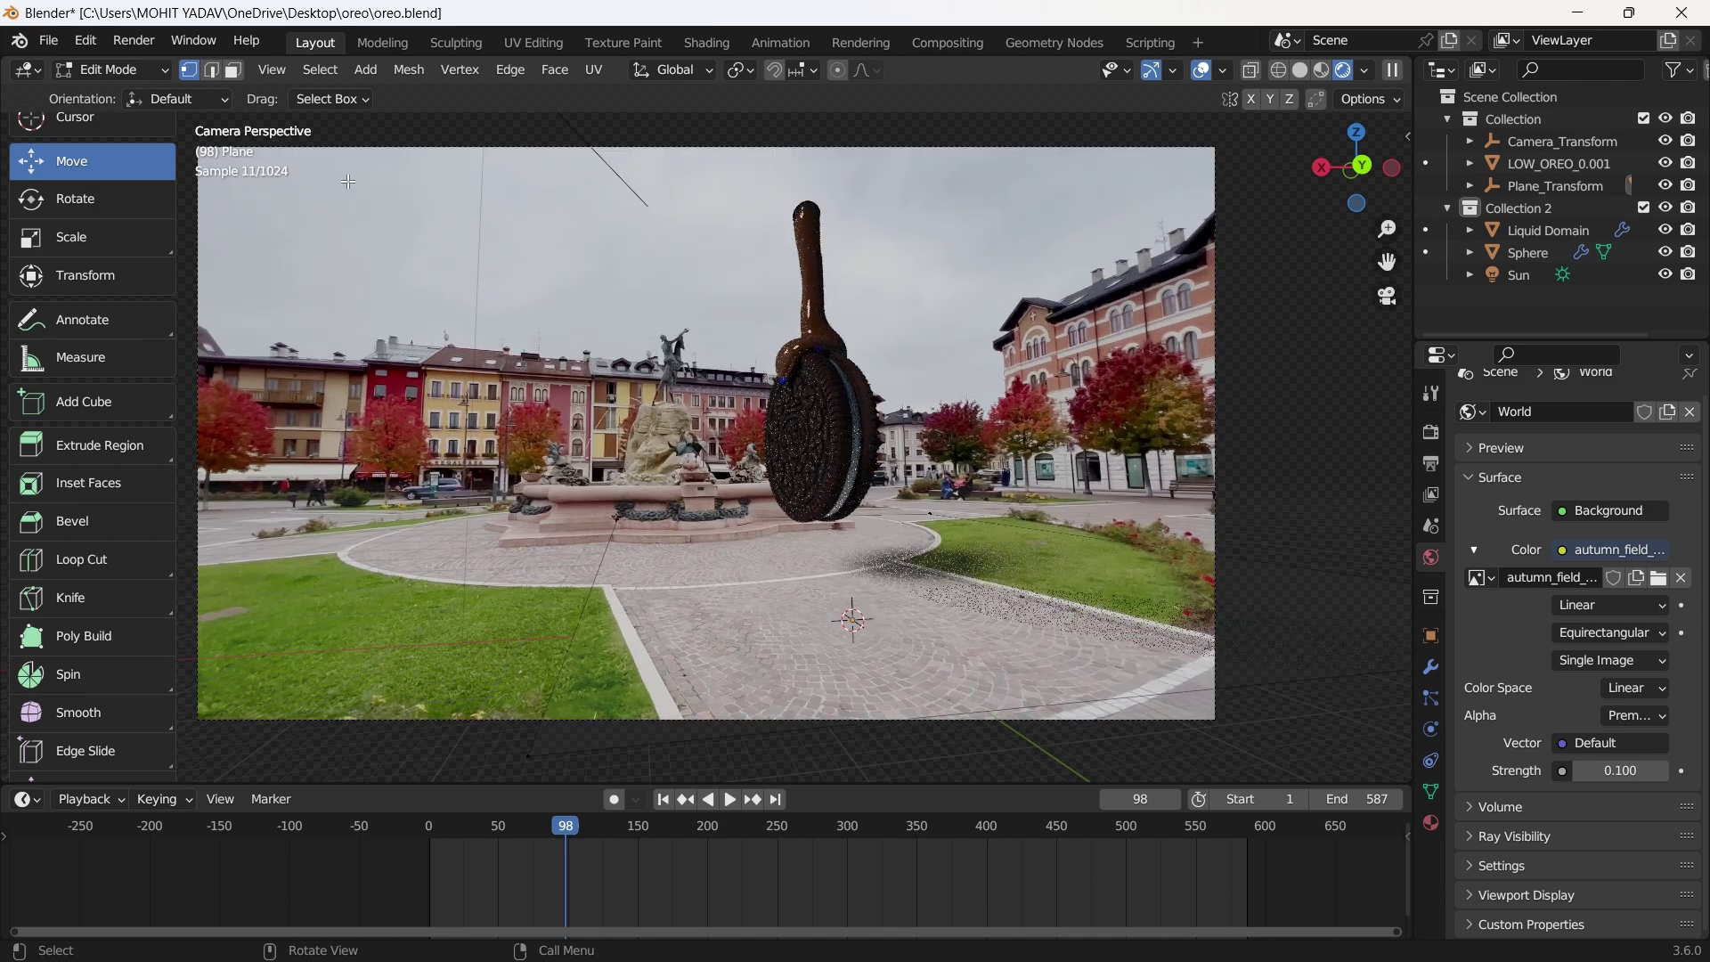
Render a still image of frame 98, check the Oreo and its shadow, and close the render window.
{"action": "left_click", "coordinate": [130, 41]}
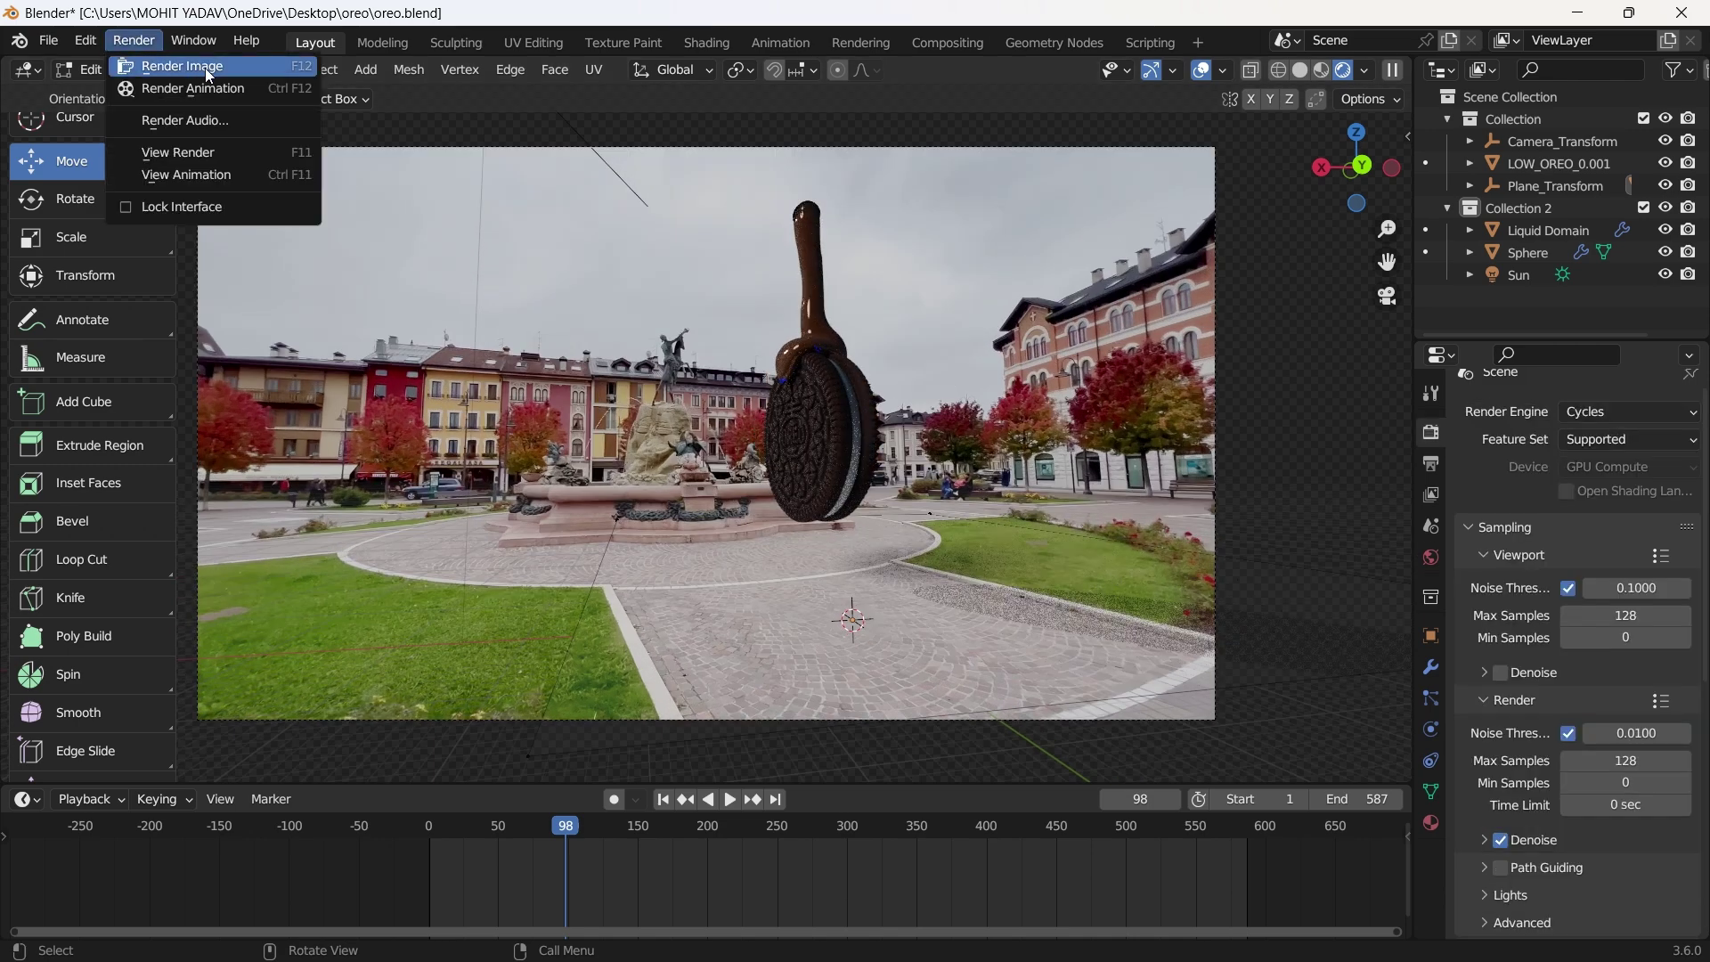
{"action": "left_click", "coordinate": [204, 68]}
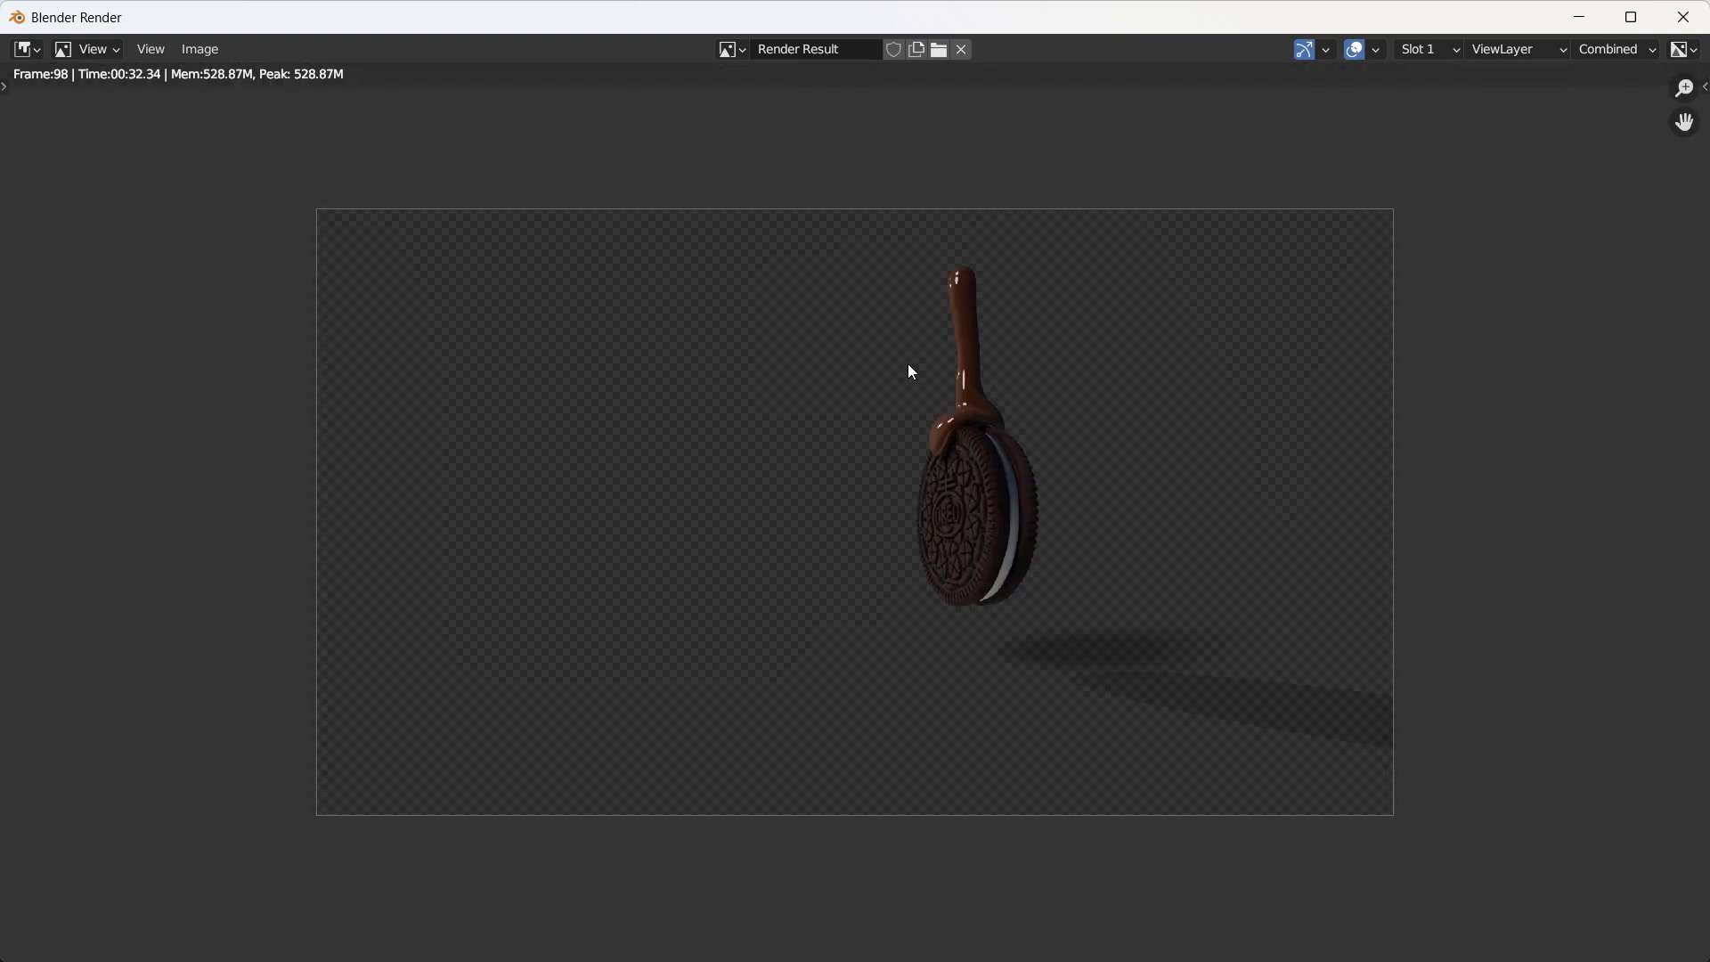
{"action": "scroll", "coordinate": [1050, 446], "scroll_direction": "up", "scroll_amount": 1}
{"action": "scroll", "coordinate": [1050, 446], "scroll_direction": "down", "scroll_amount": 2}
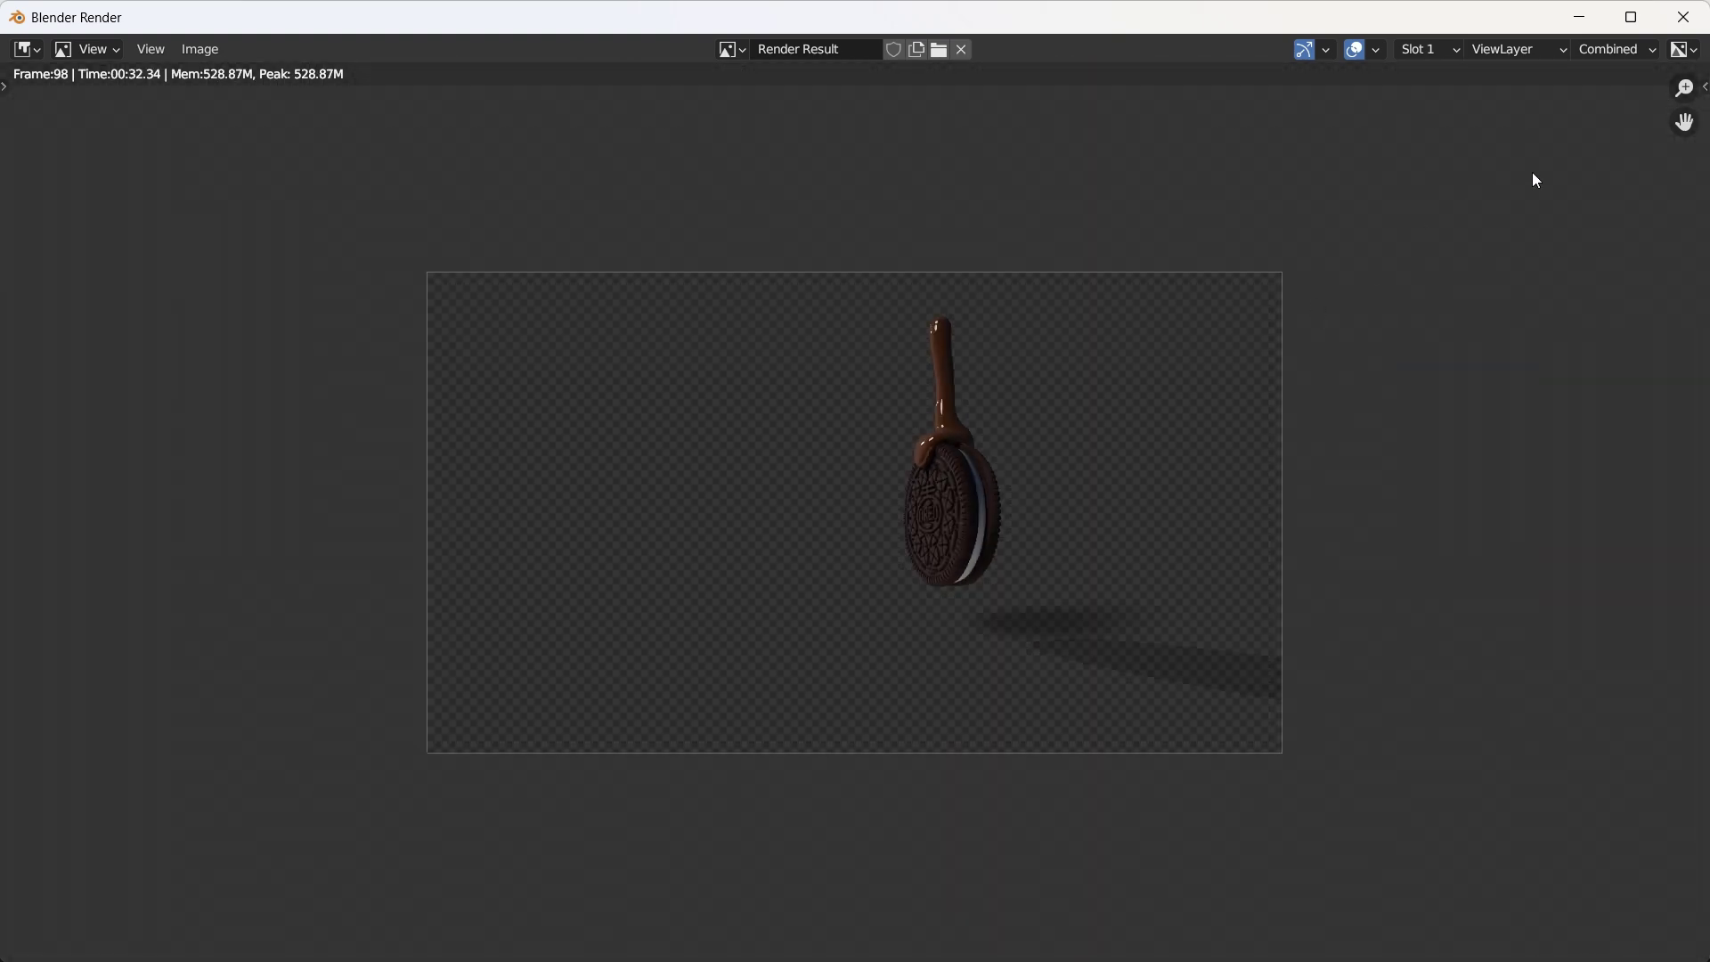
{"action": "left_click", "coordinate": [1684, 17]}
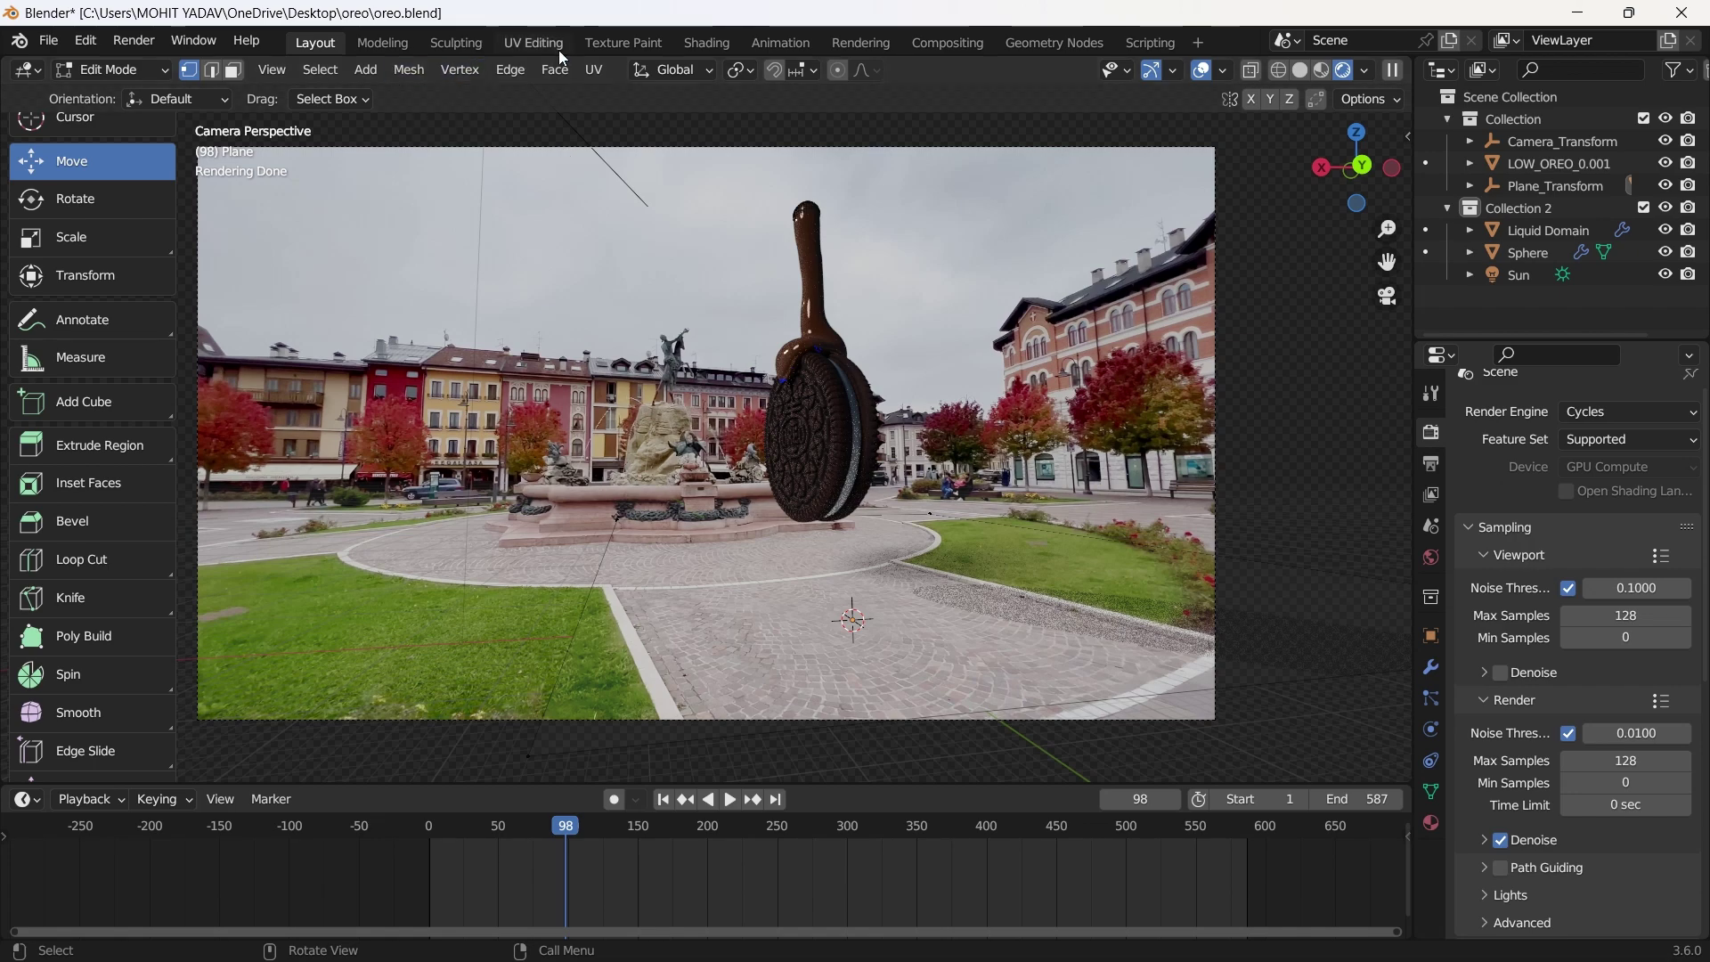
Enable nodes in the Compositing workspace and spread the Render Layers and Composite nodes apart.
{"action": "left_click", "coordinate": [951, 45]}
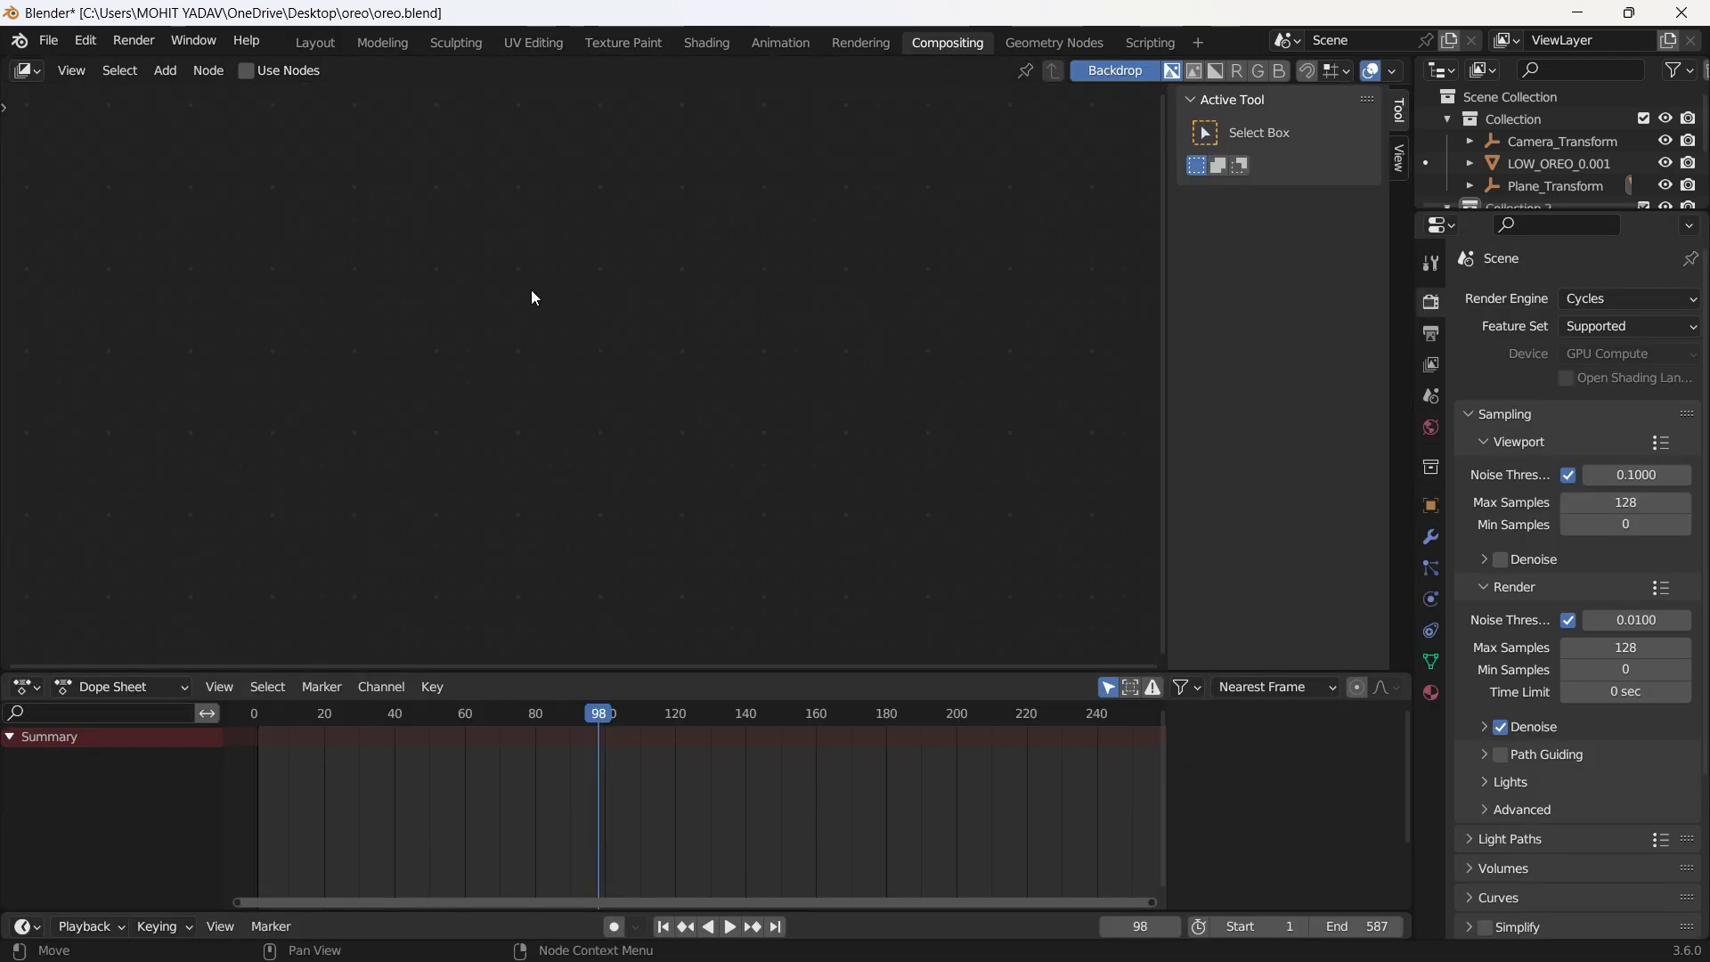
{"action": "left_click", "coordinate": [247, 70]}
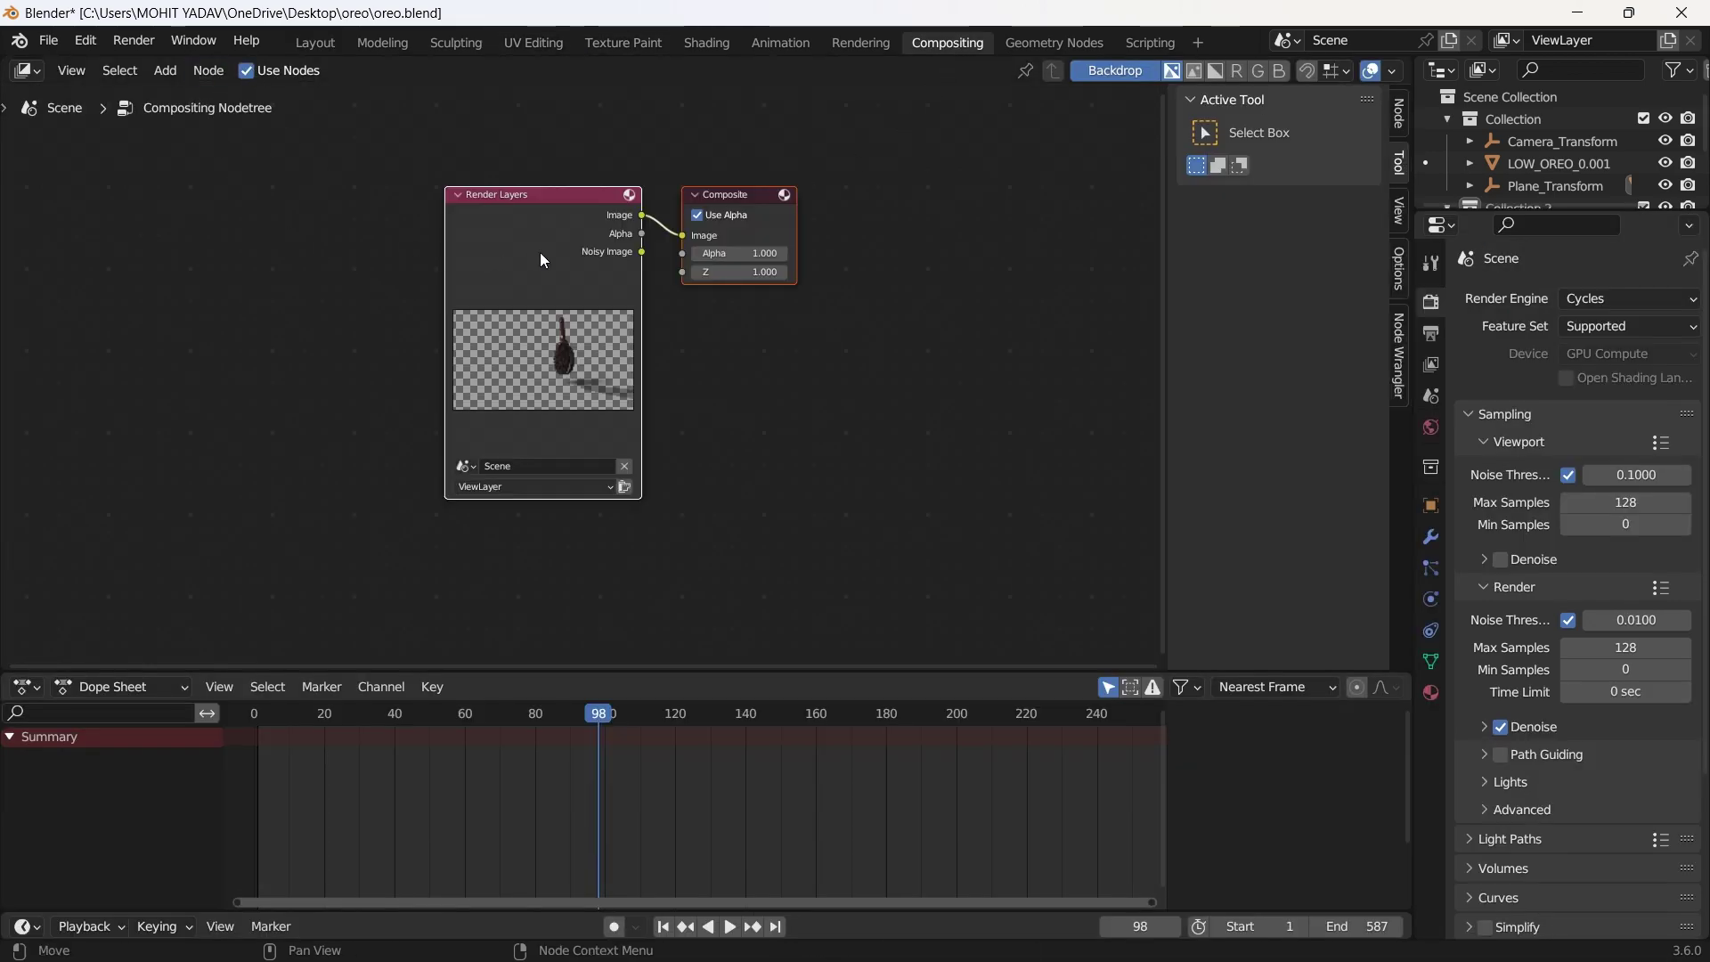
{"action": "left_click_drag", "start_coordinate": [534, 207], "coordinate": [204, 206]}
{"action": "left_click_drag", "start_coordinate": [431, 195], "coordinate": [950, 358]}
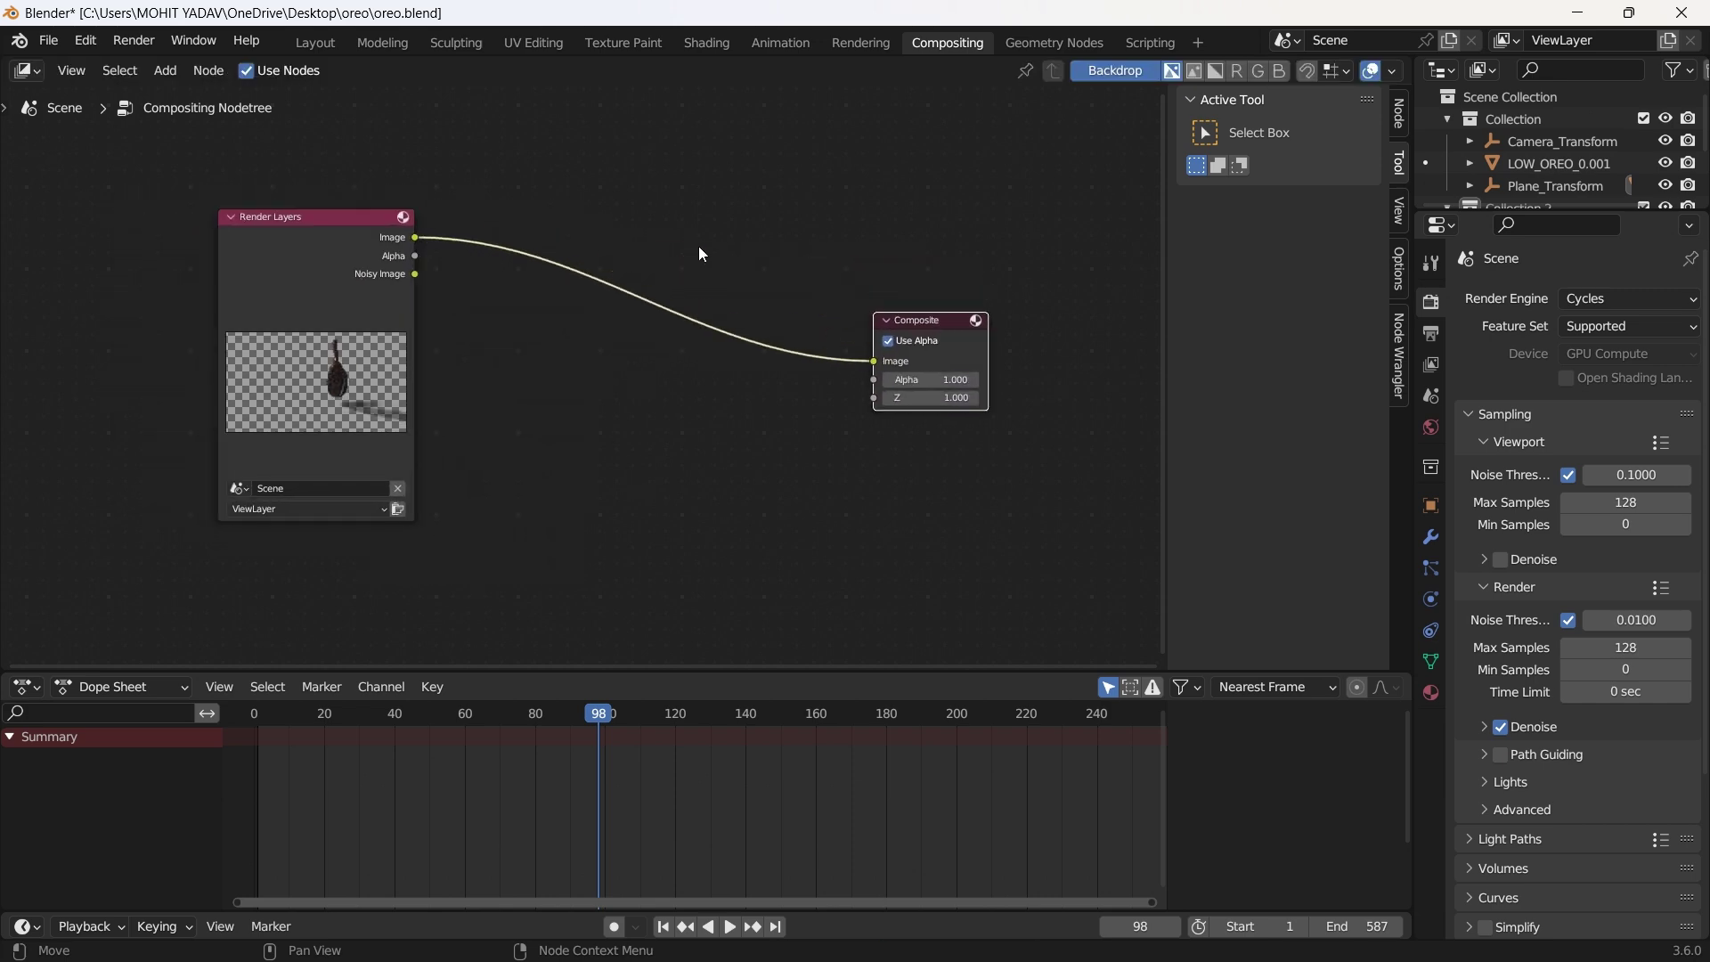
Insert an Alpha Over node on the link between Render Layers and Composite.
{"action": "key", "text": "F3"}
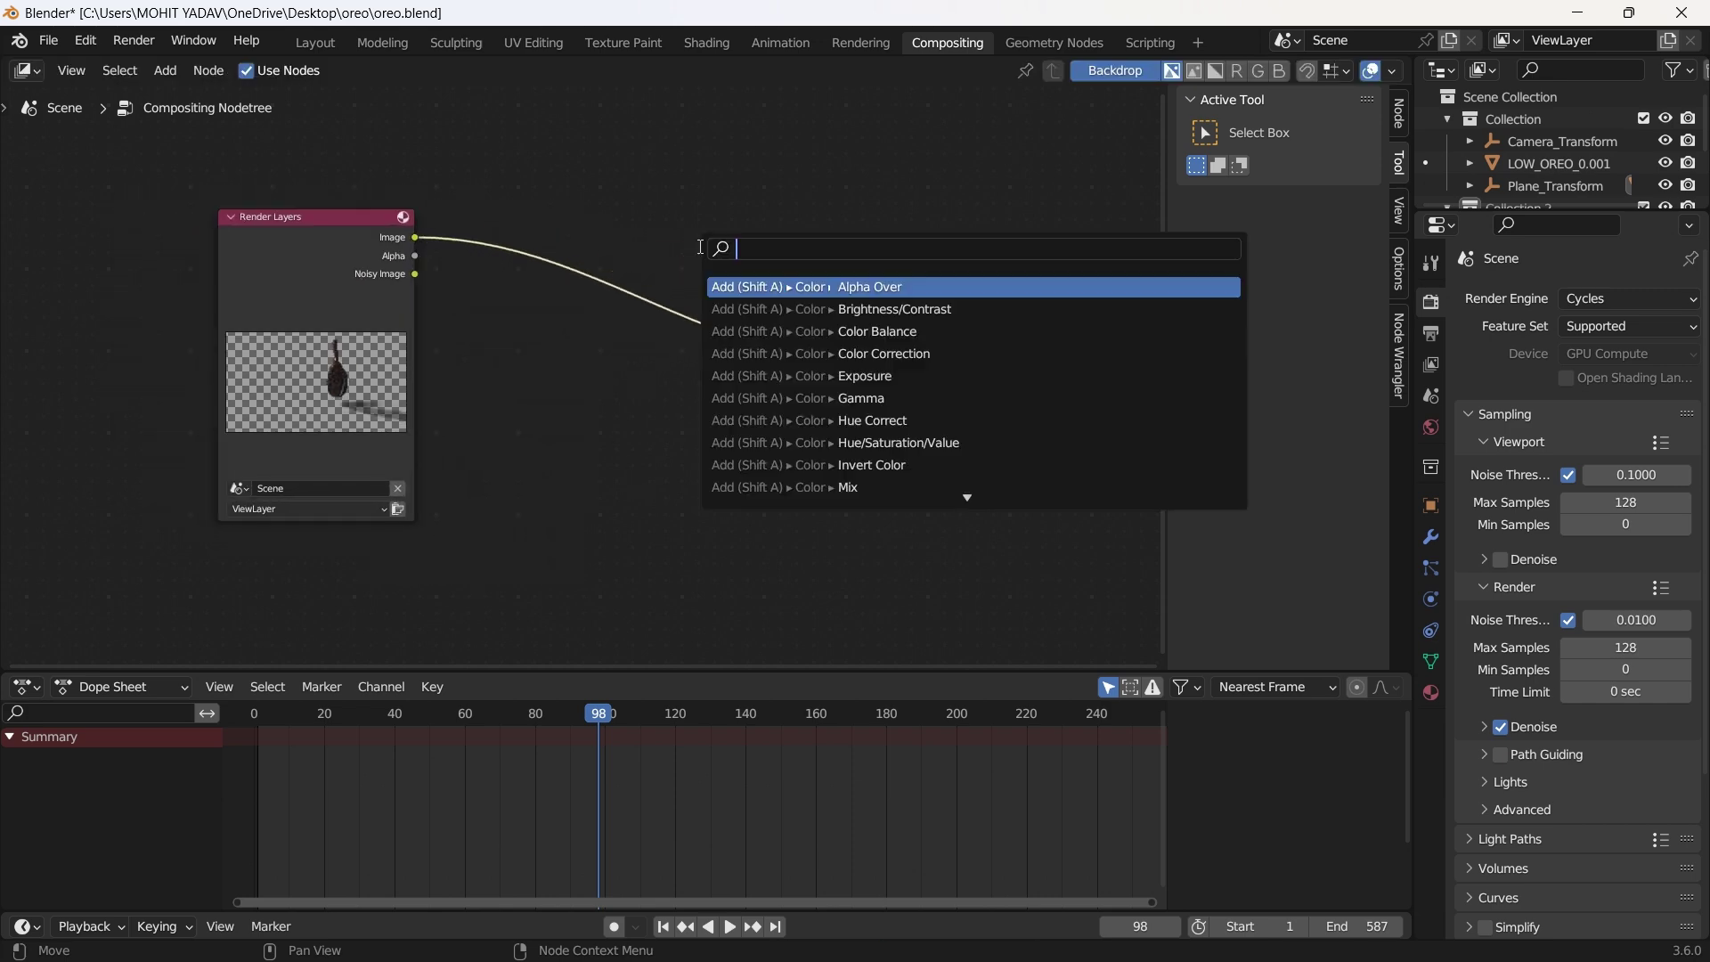
{"action": "left_click", "coordinate": [773, 286]}
{"action": "left_click", "coordinate": [661, 358]}
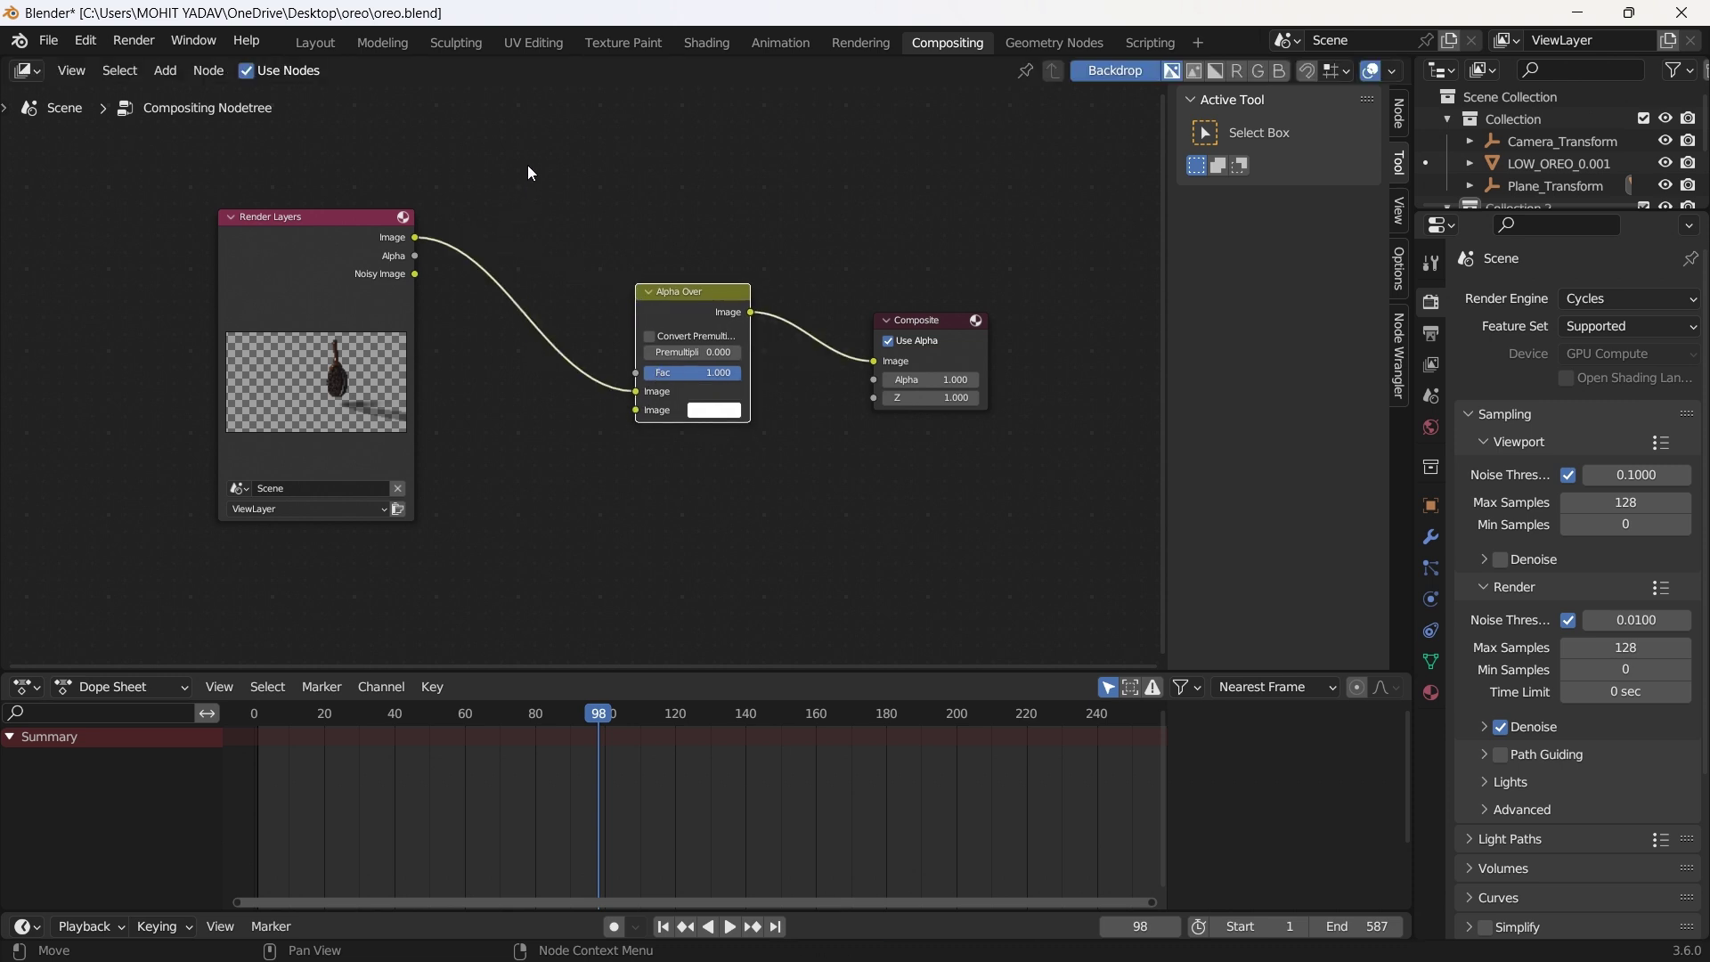
Add a Movie Clip node and connect its image to Alpha Over's first image input and the Render Layers image to the second.
{"action": "key", "text": "F3"}
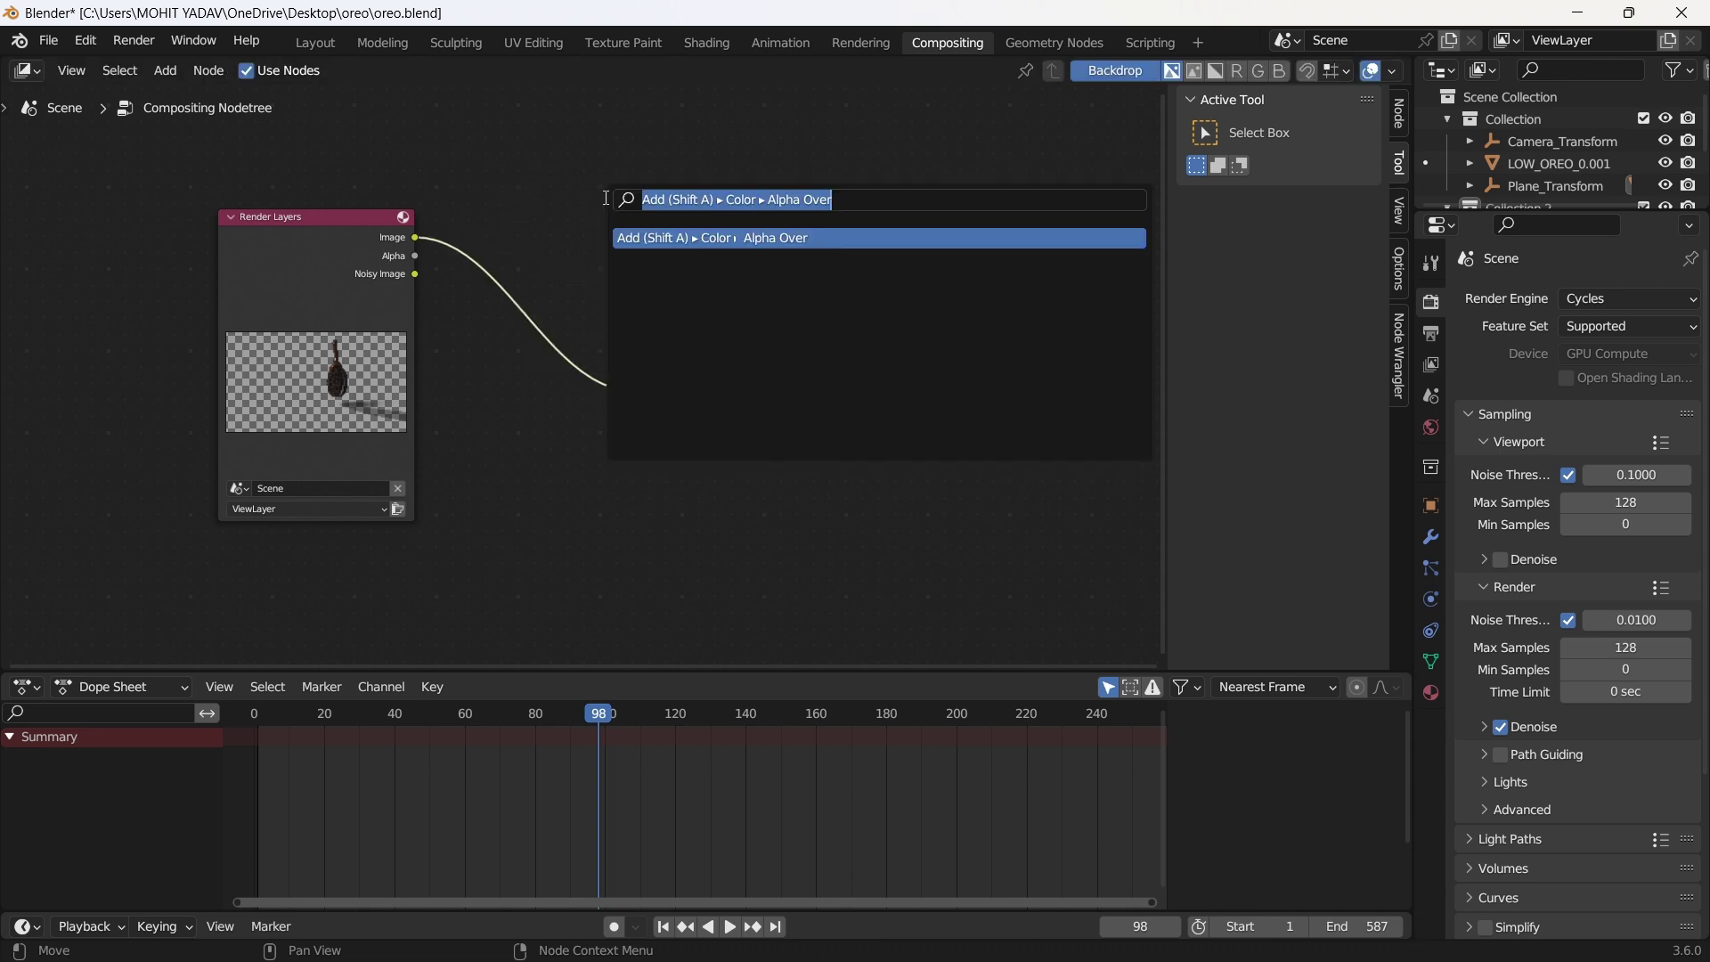
{"action": "type", "text": "mo"}
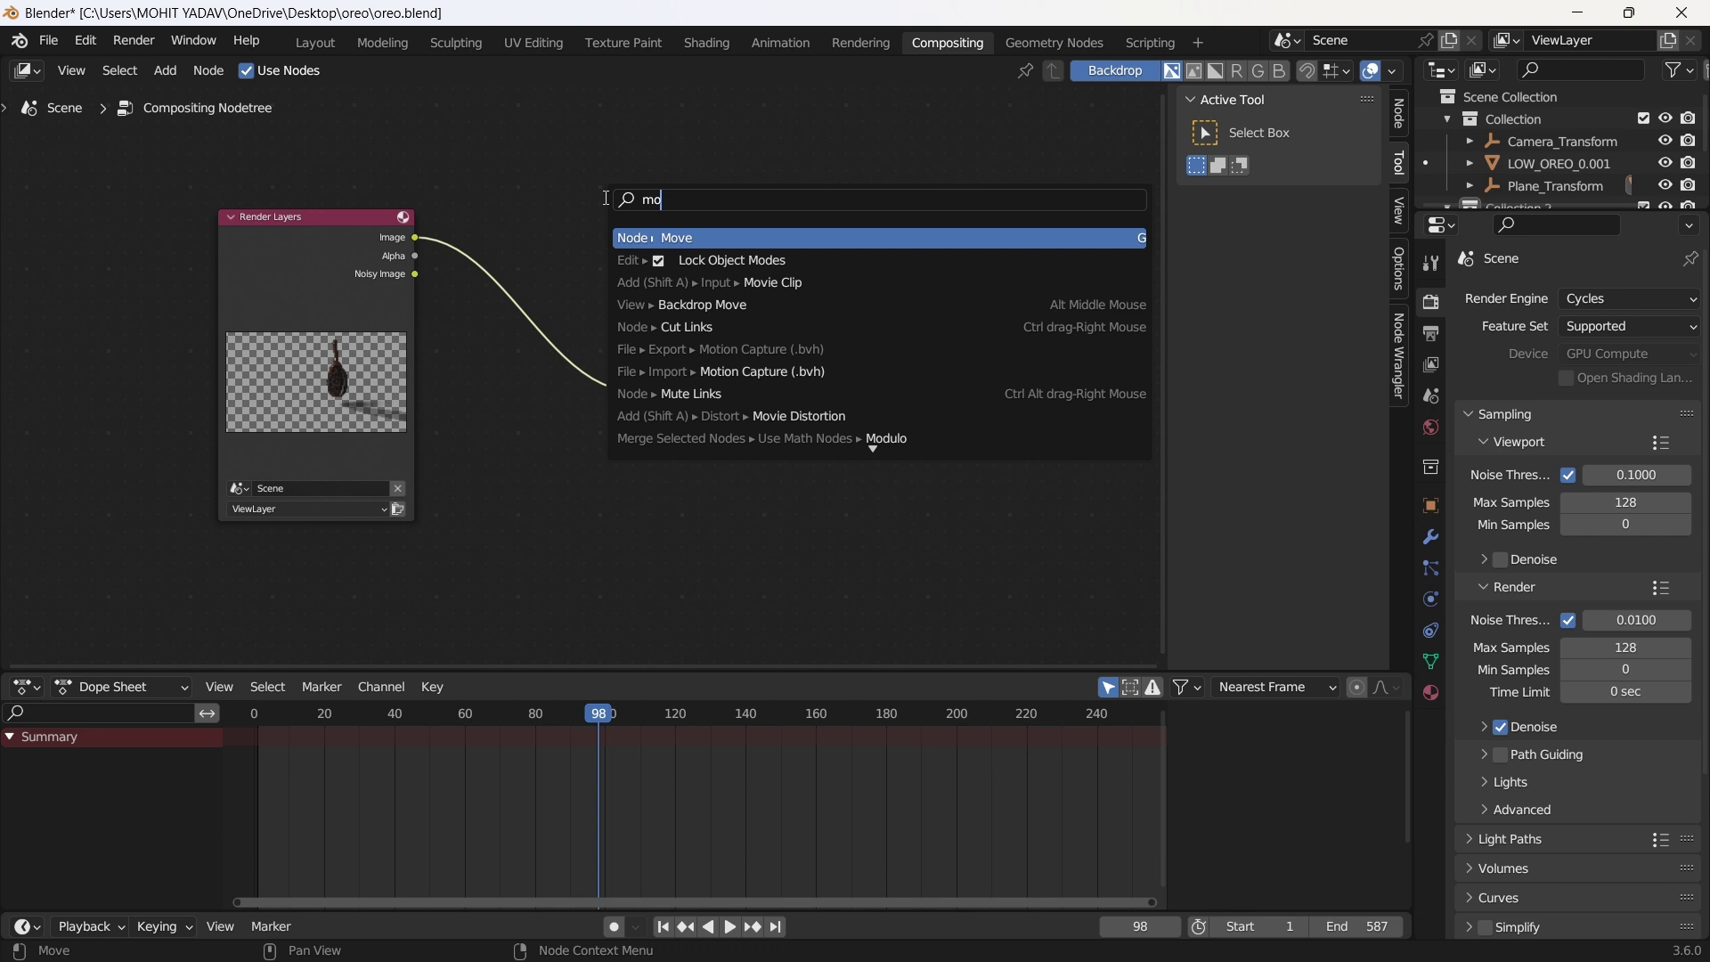
{"action": "left_click", "coordinate": [772, 281]}
{"action": "left_click", "coordinate": [416, 116]}
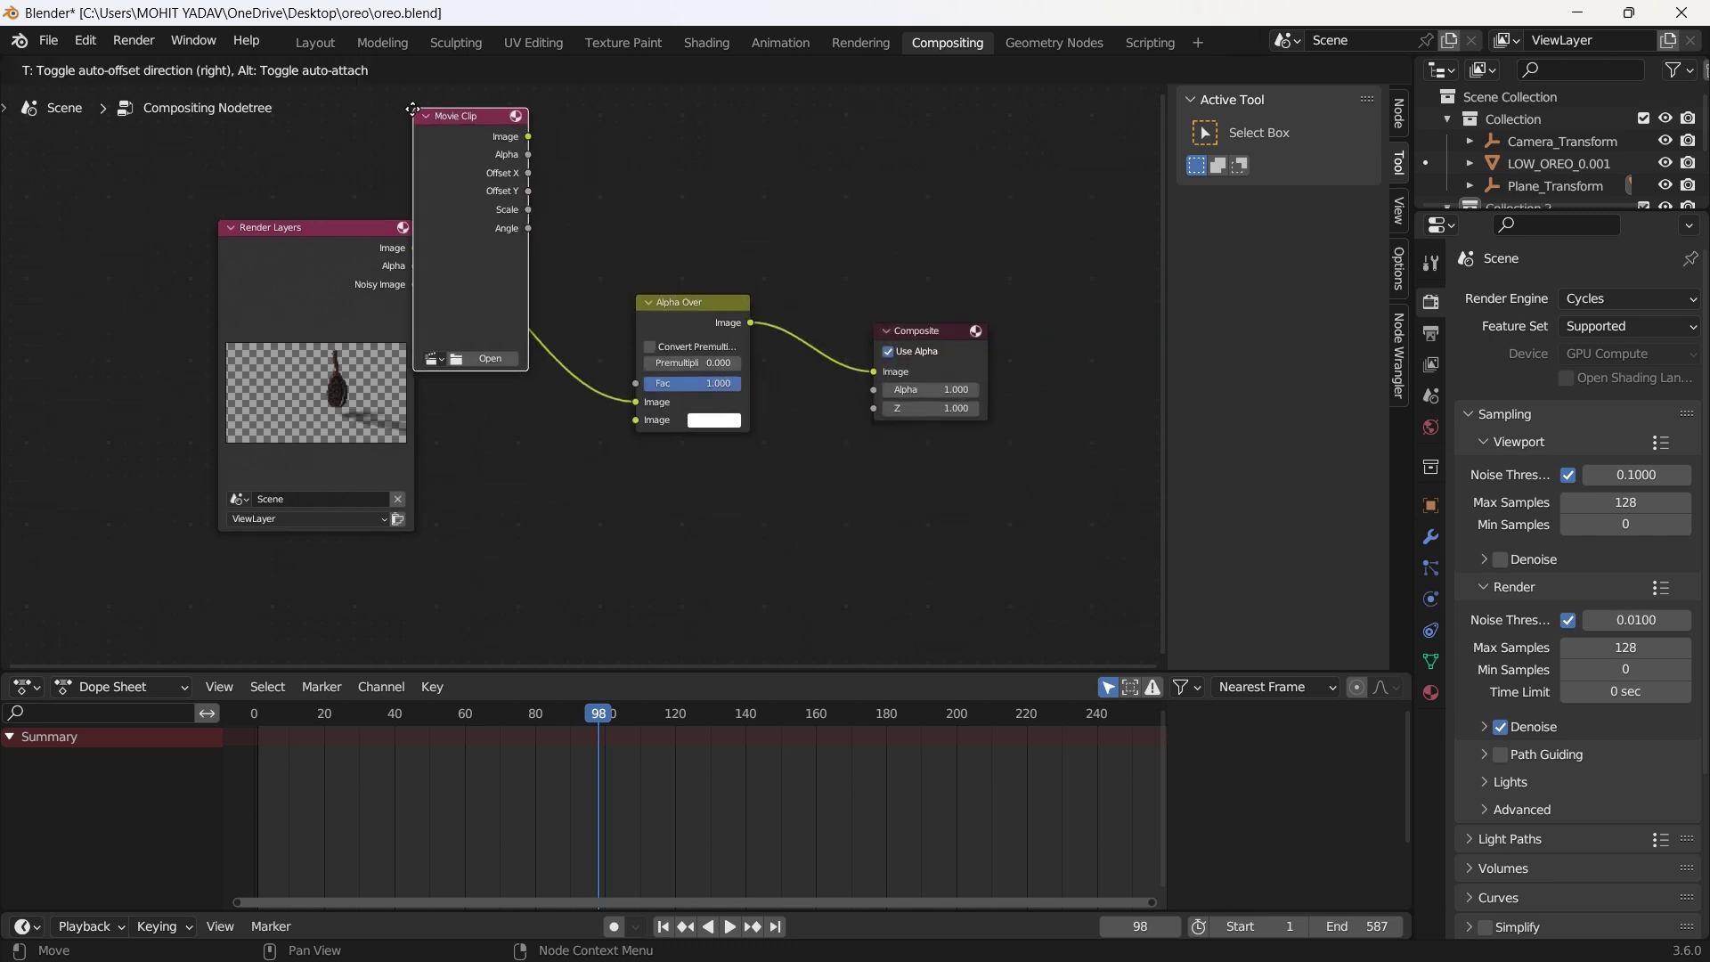
{"action": "left_click_drag", "start_coordinate": [528, 137], "coordinate": [632, 464]}
{"action": "left_click_drag", "start_coordinate": [369, 310], "coordinate": [629, 483]}
Load 14259160-hd_1920_1080_30fps.mp4 from the oreo folder into the Movie Clip node, and move the Composite and Alpha Over nodes up.
{"action": "left_click", "coordinate": [500, 359]}
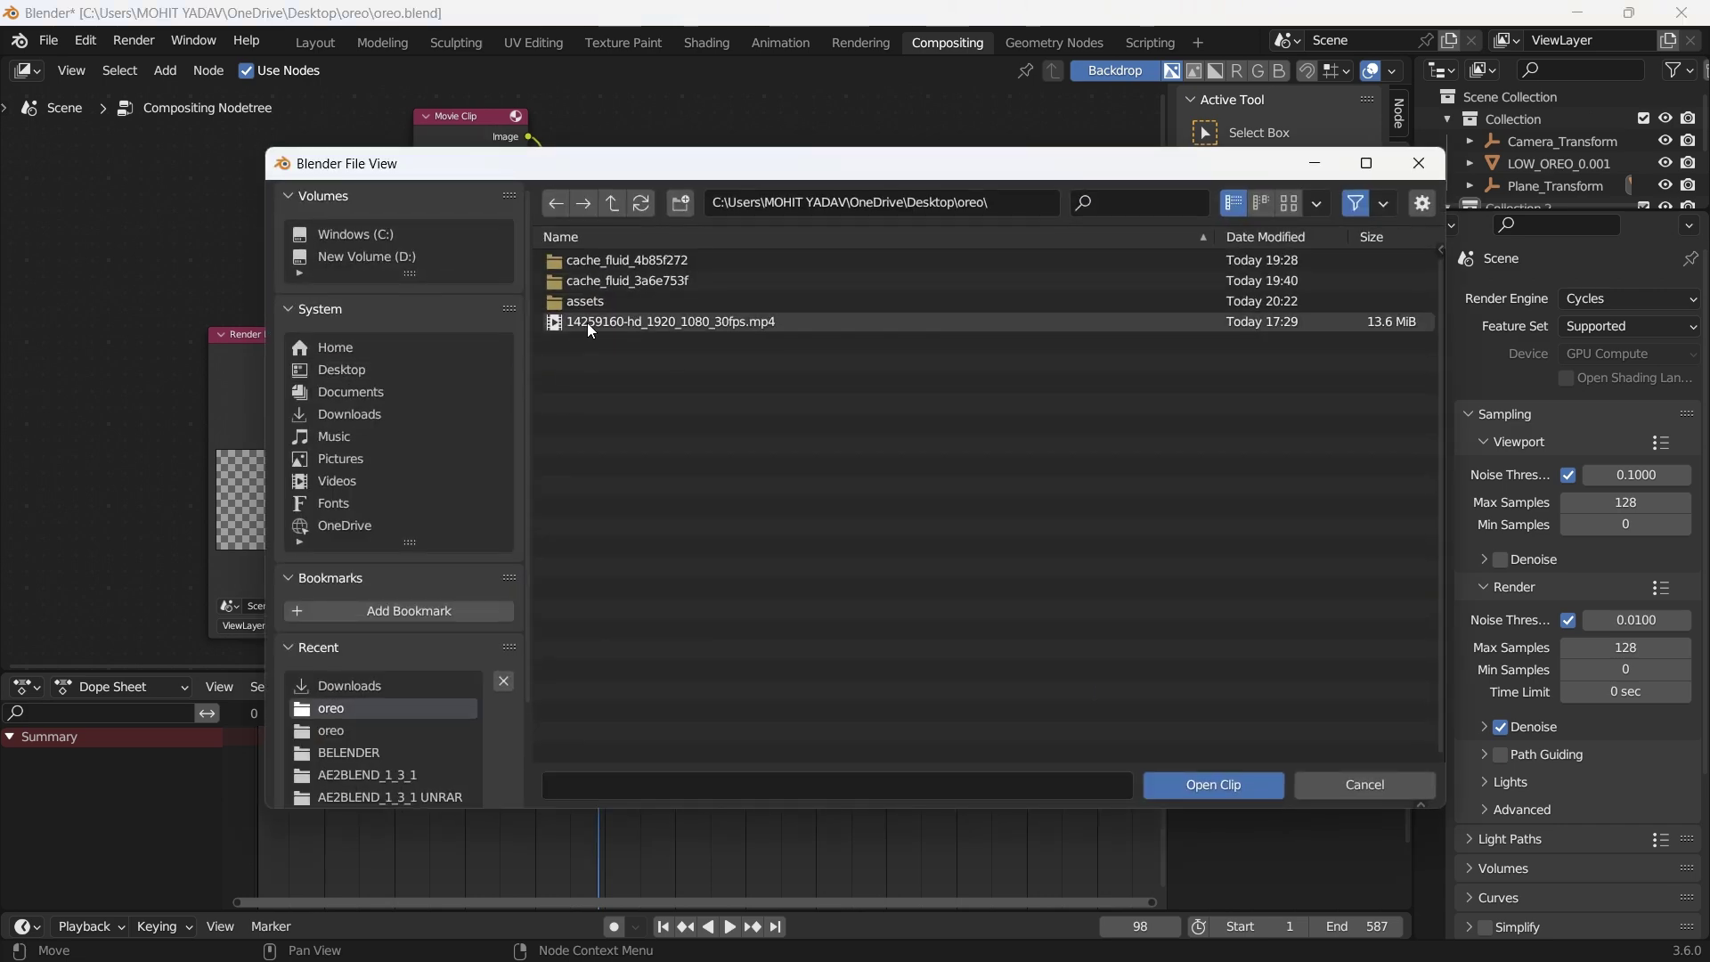
{"action": "left_click", "coordinate": [414, 368]}
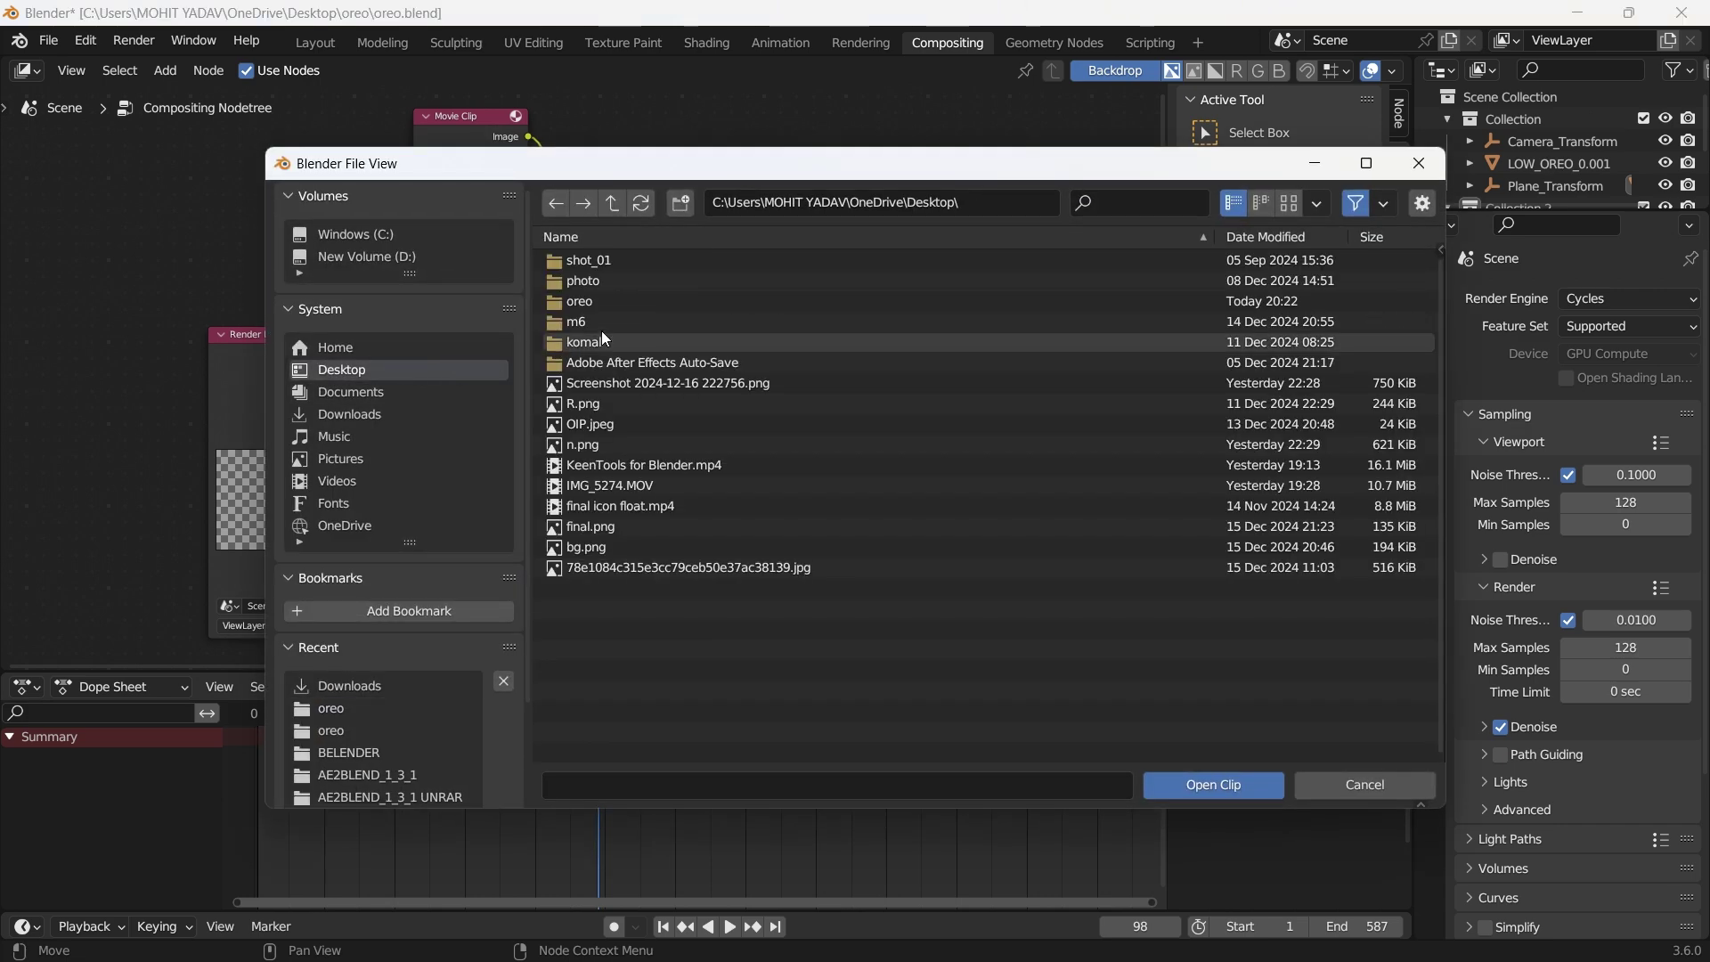
{"action": "left_click", "coordinate": [607, 305]}
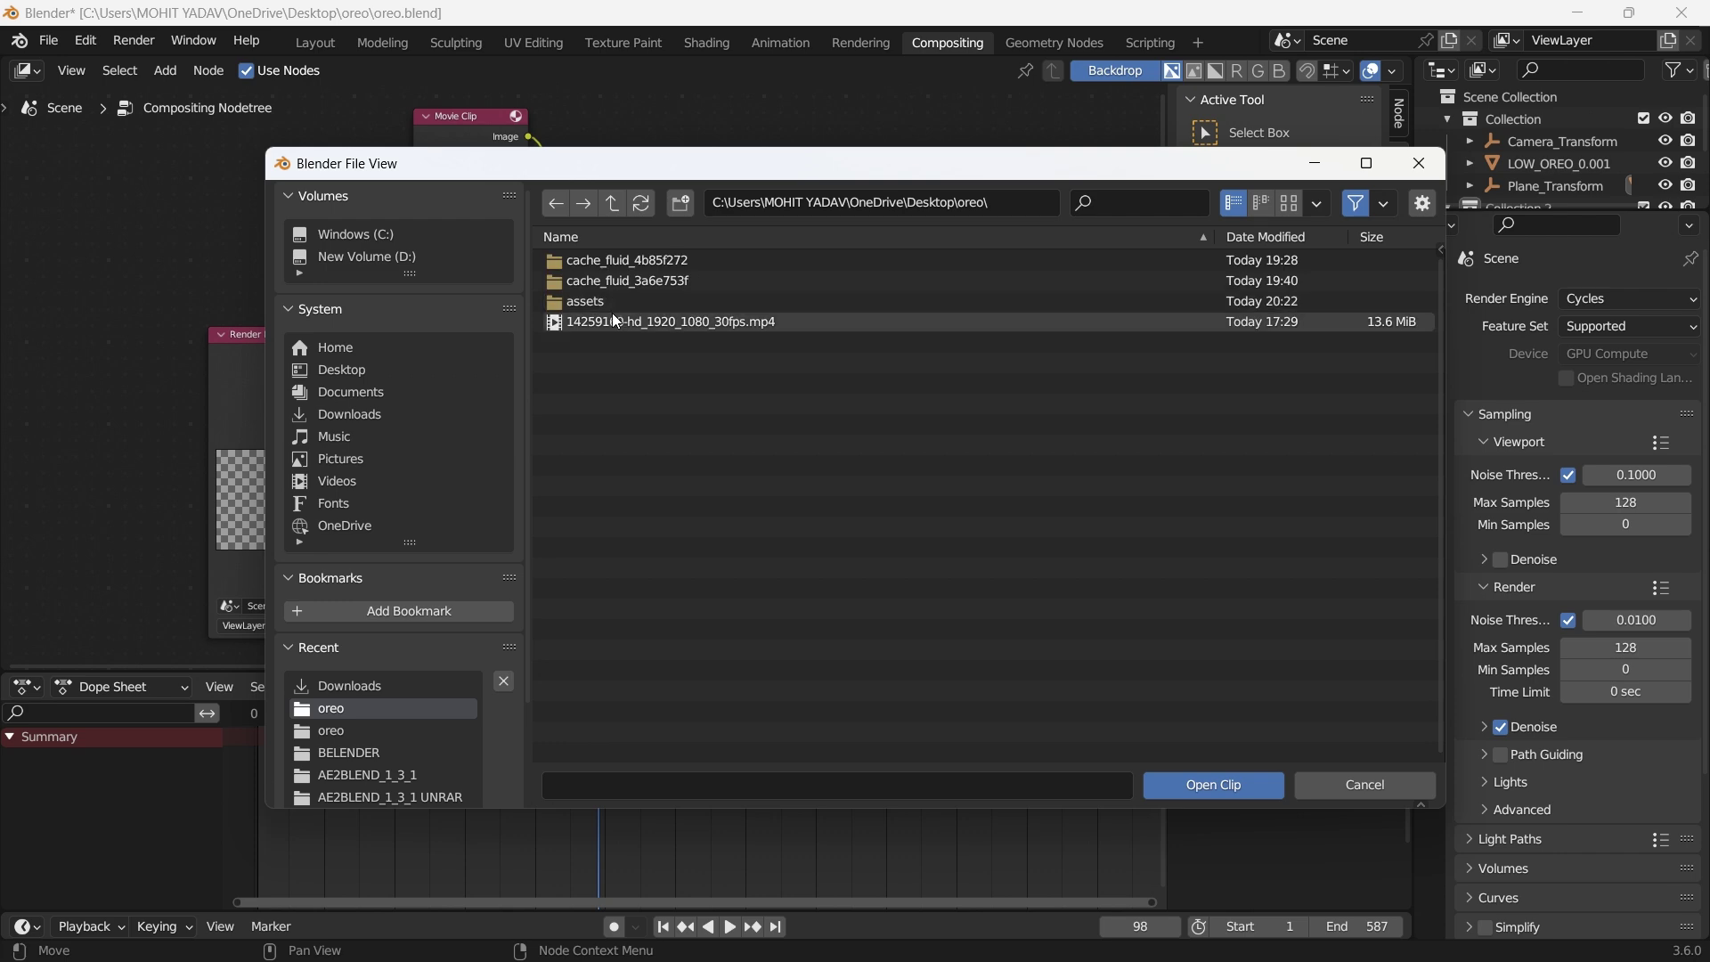
{"action": "left_click", "coordinate": [615, 322]}
{"action": "left_click", "coordinate": [1210, 784]}
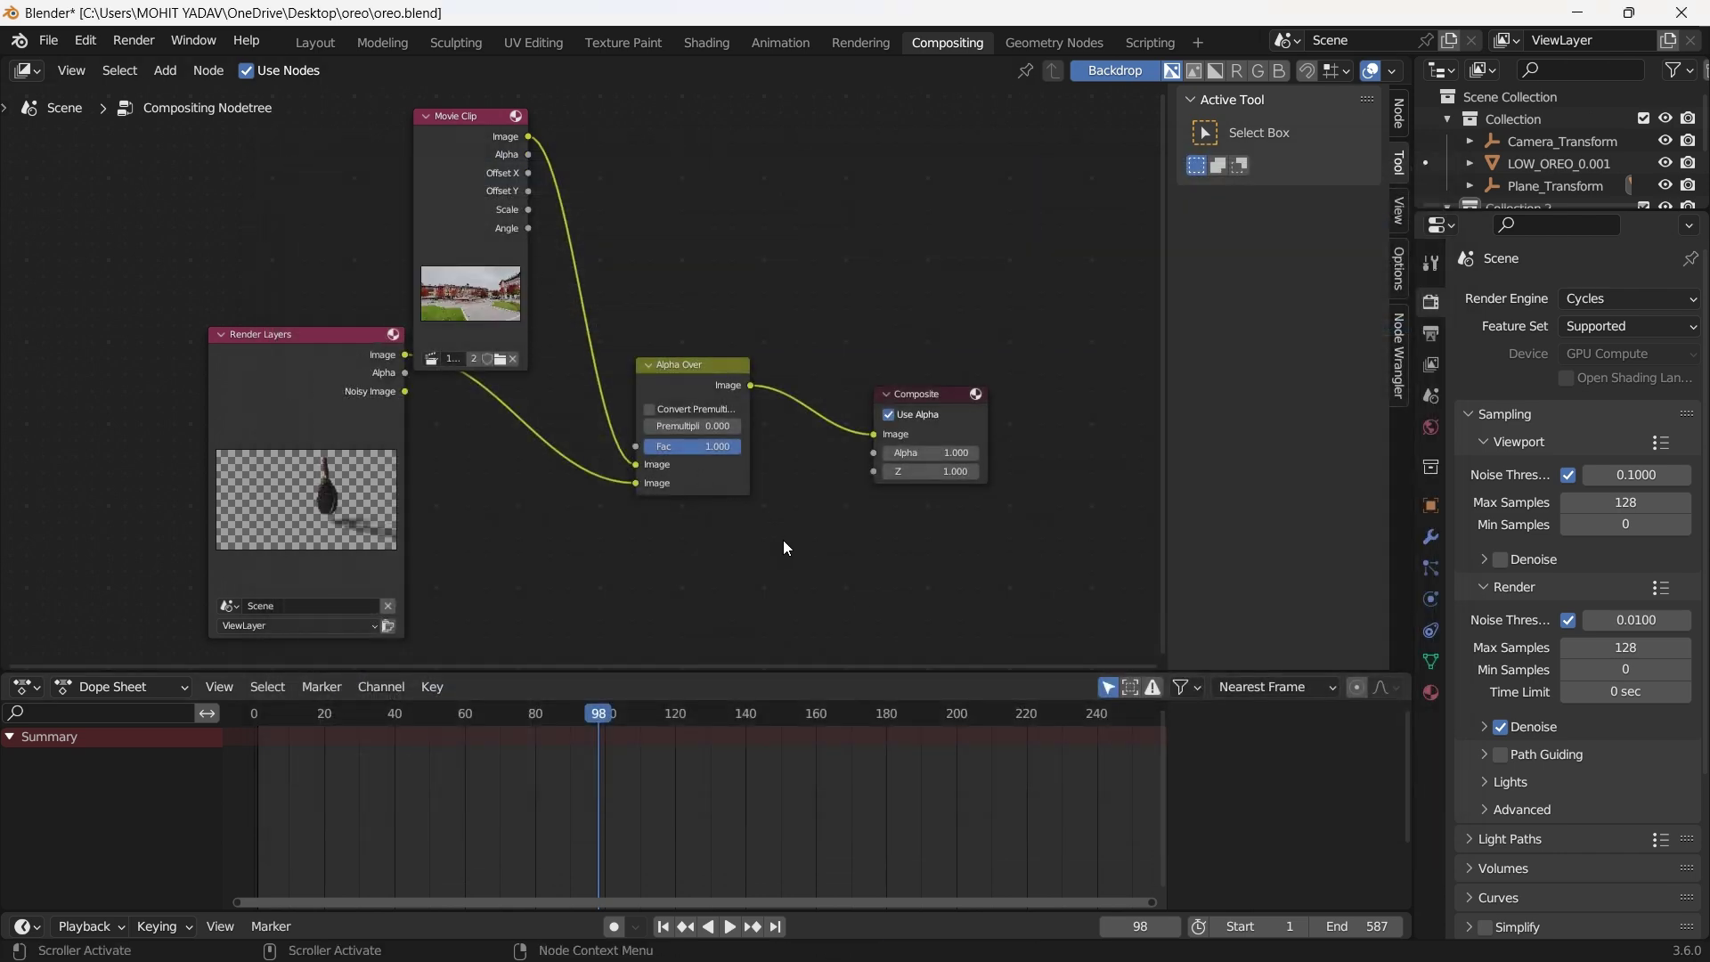
{"action": "left_click_drag", "start_coordinate": [910, 395], "coordinate": [936, 309]}
{"action": "left_click_drag", "start_coordinate": [727, 364], "coordinate": [717, 303]}
{"action": "key", "text": "F3"}
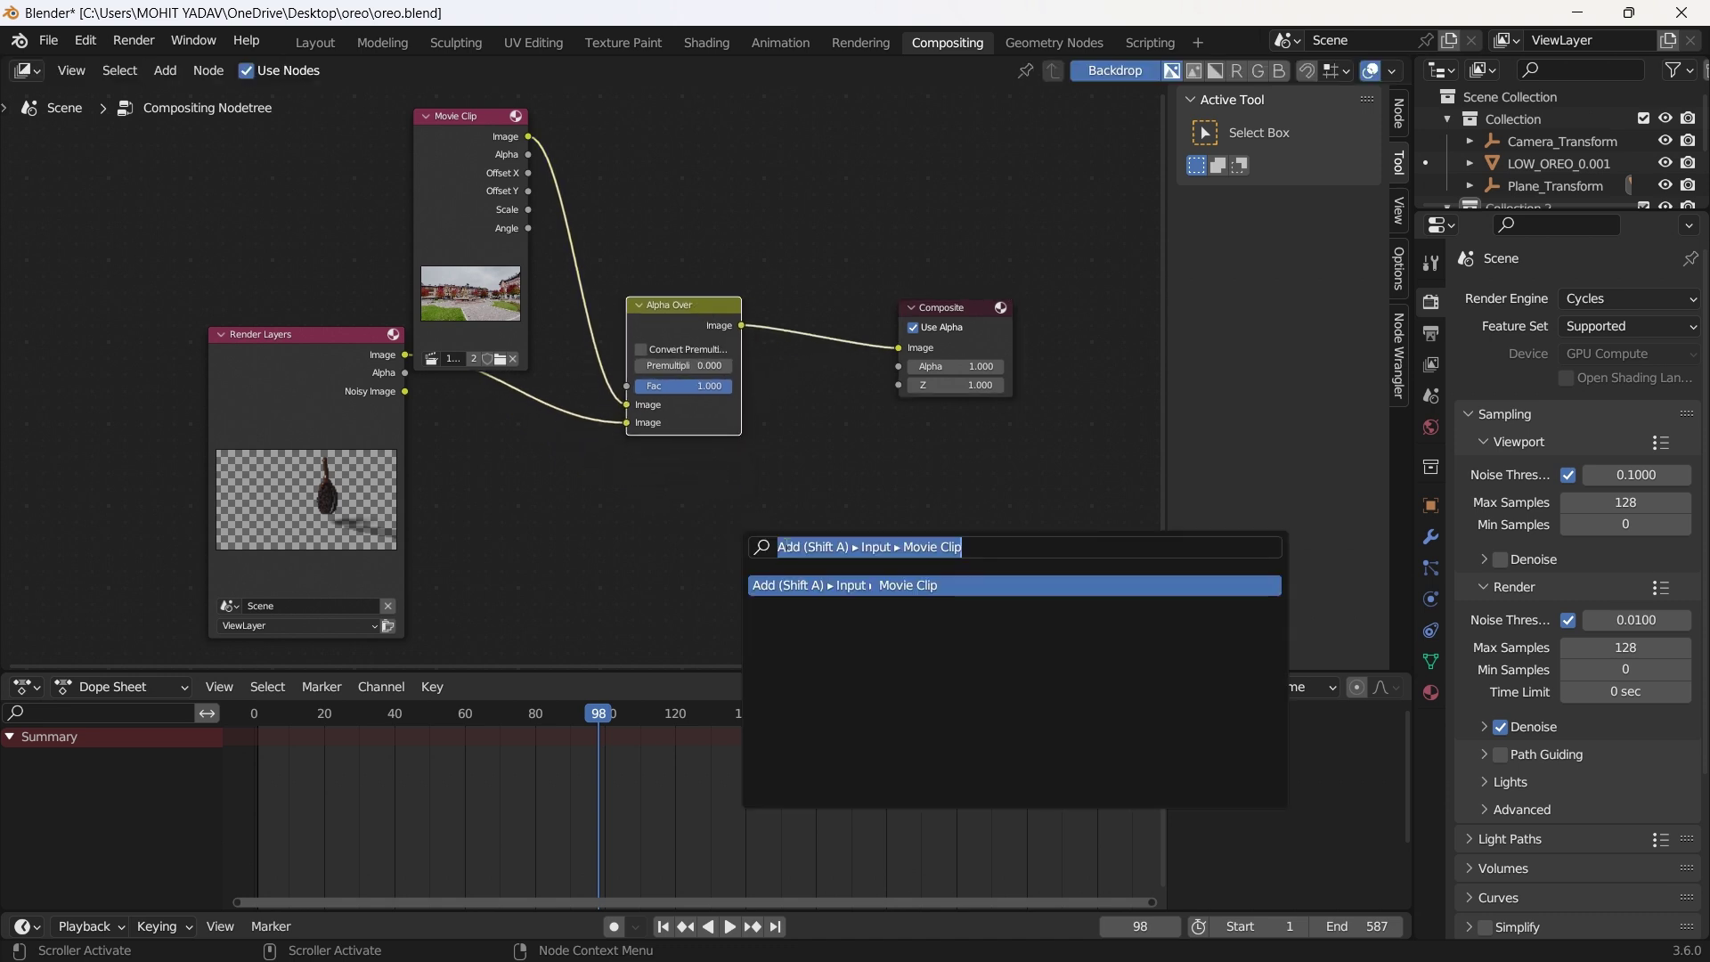
{"action": "type", "text": "vi"}
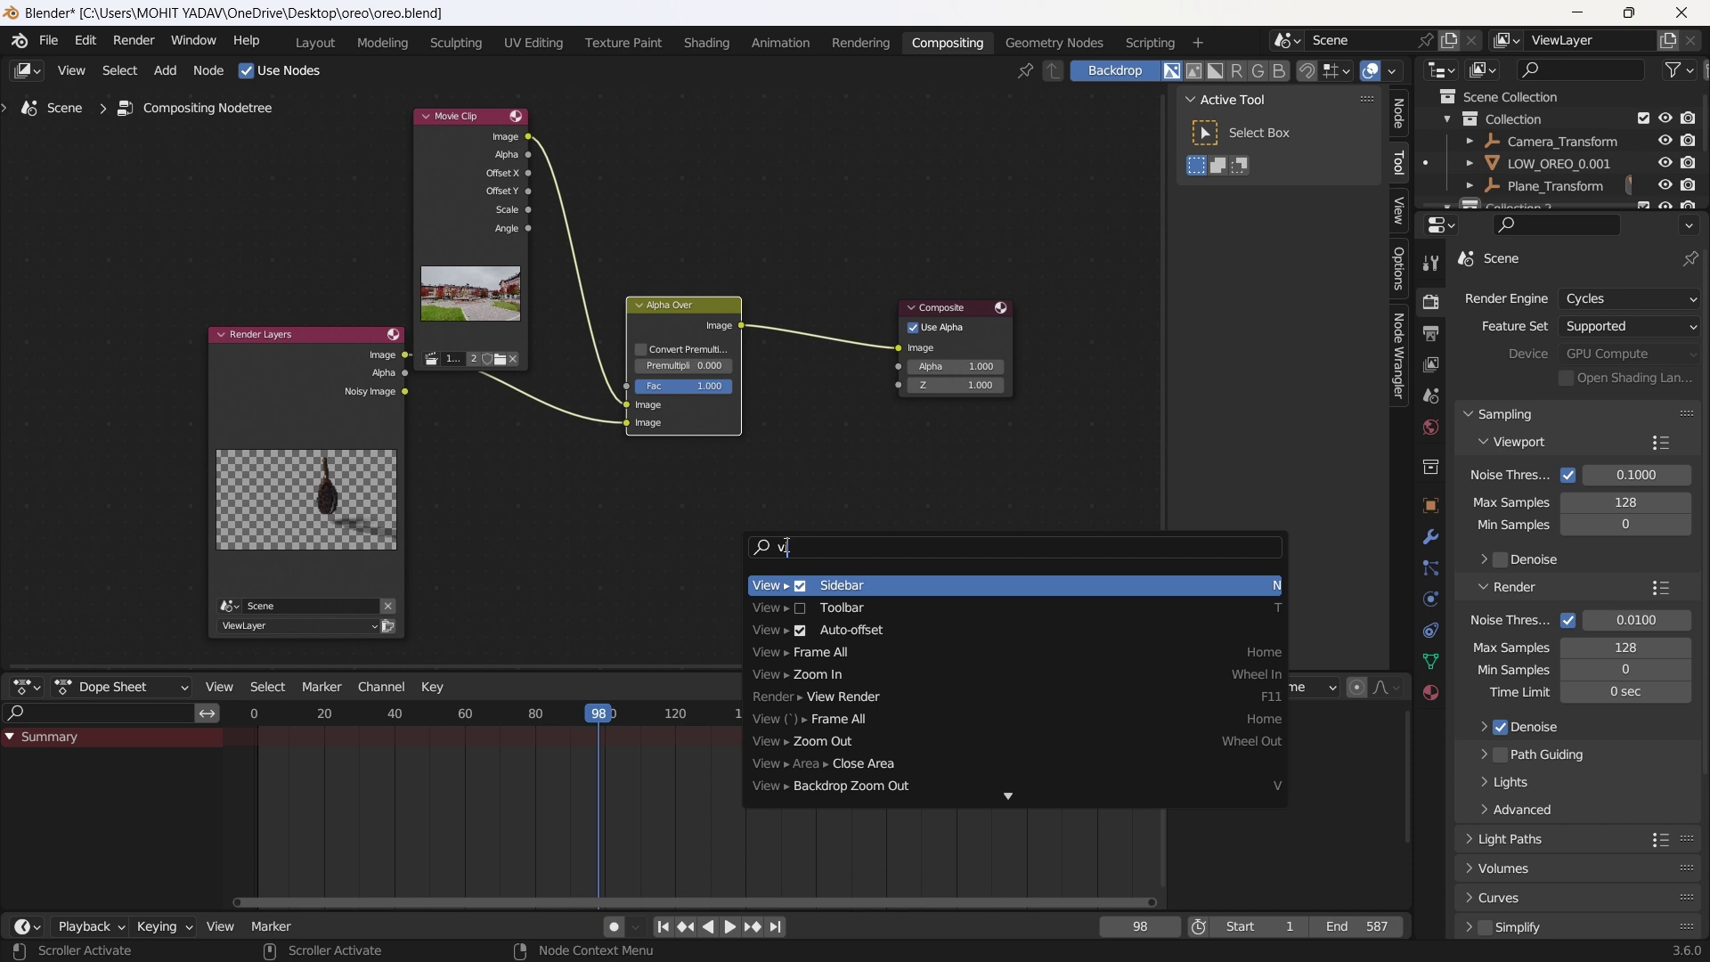
{"action": "type", "text": "e"}
{"action": "key", "text": "BackSpace"}
{"action": "key", "text": "BackSpace"}
{"action": "key", "text": "BackSpace"}
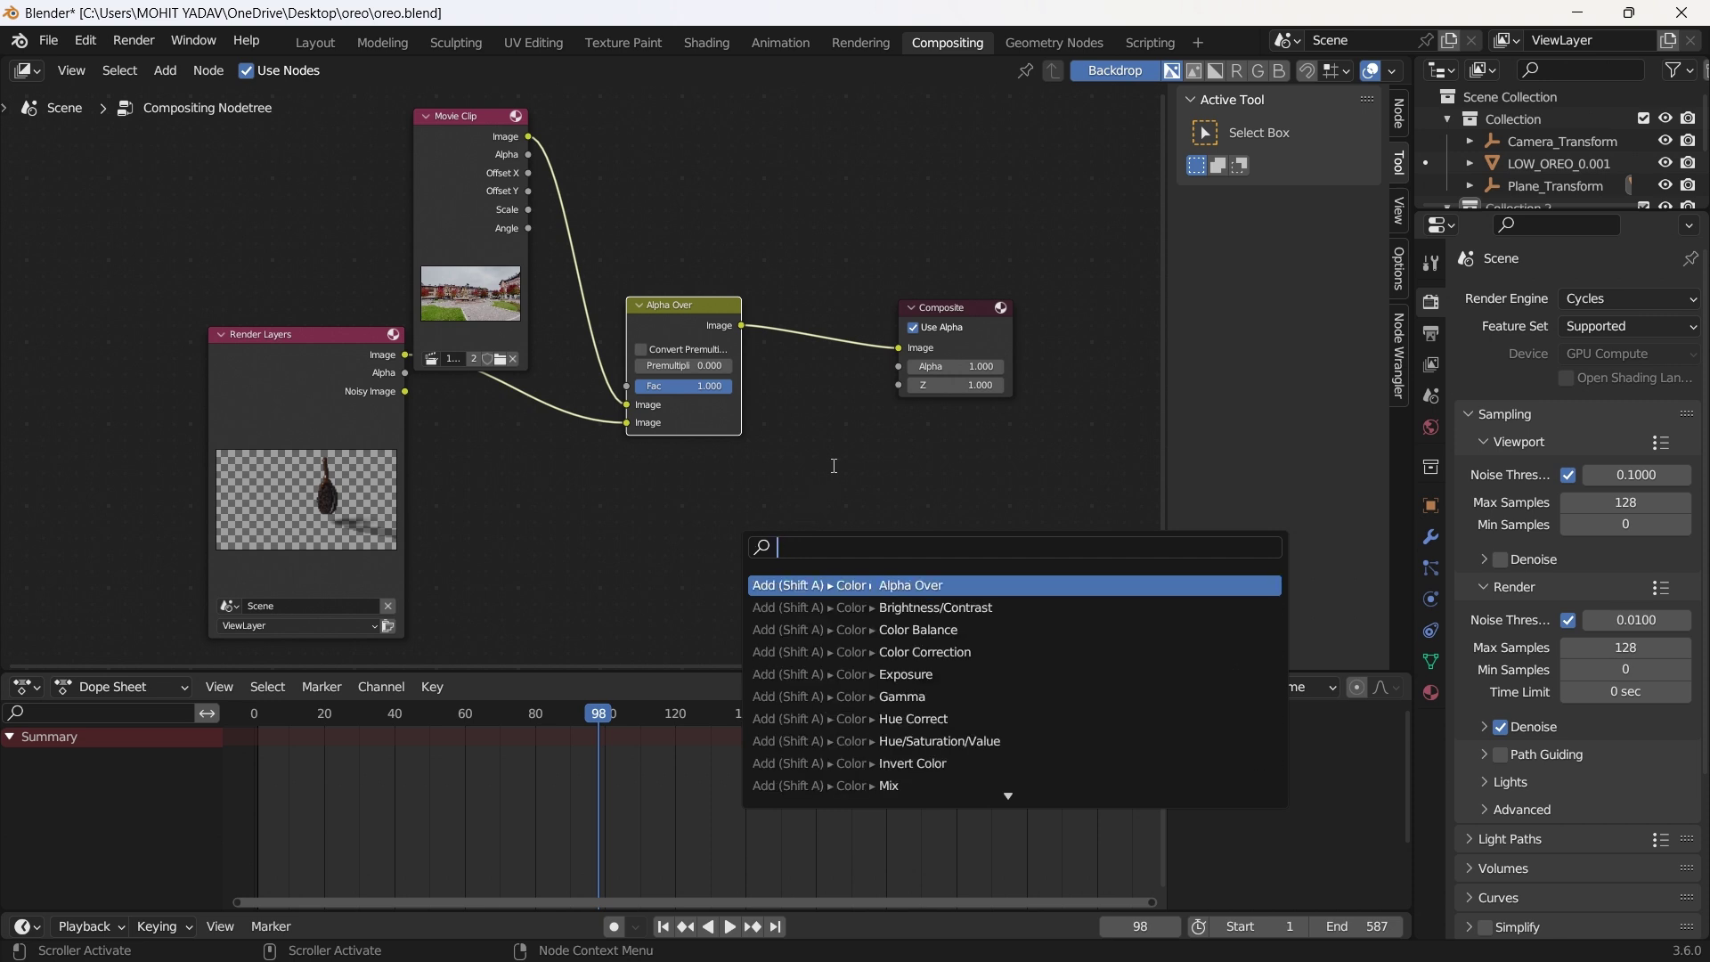
{"action": "key", "text": "Escape"}
Add a Viewer node below Composite and connect the Alpha Over image output to it.
{"action": "key", "text": "shift+a"}
{"action": "mouse_move", "coordinate": [819, 501]}
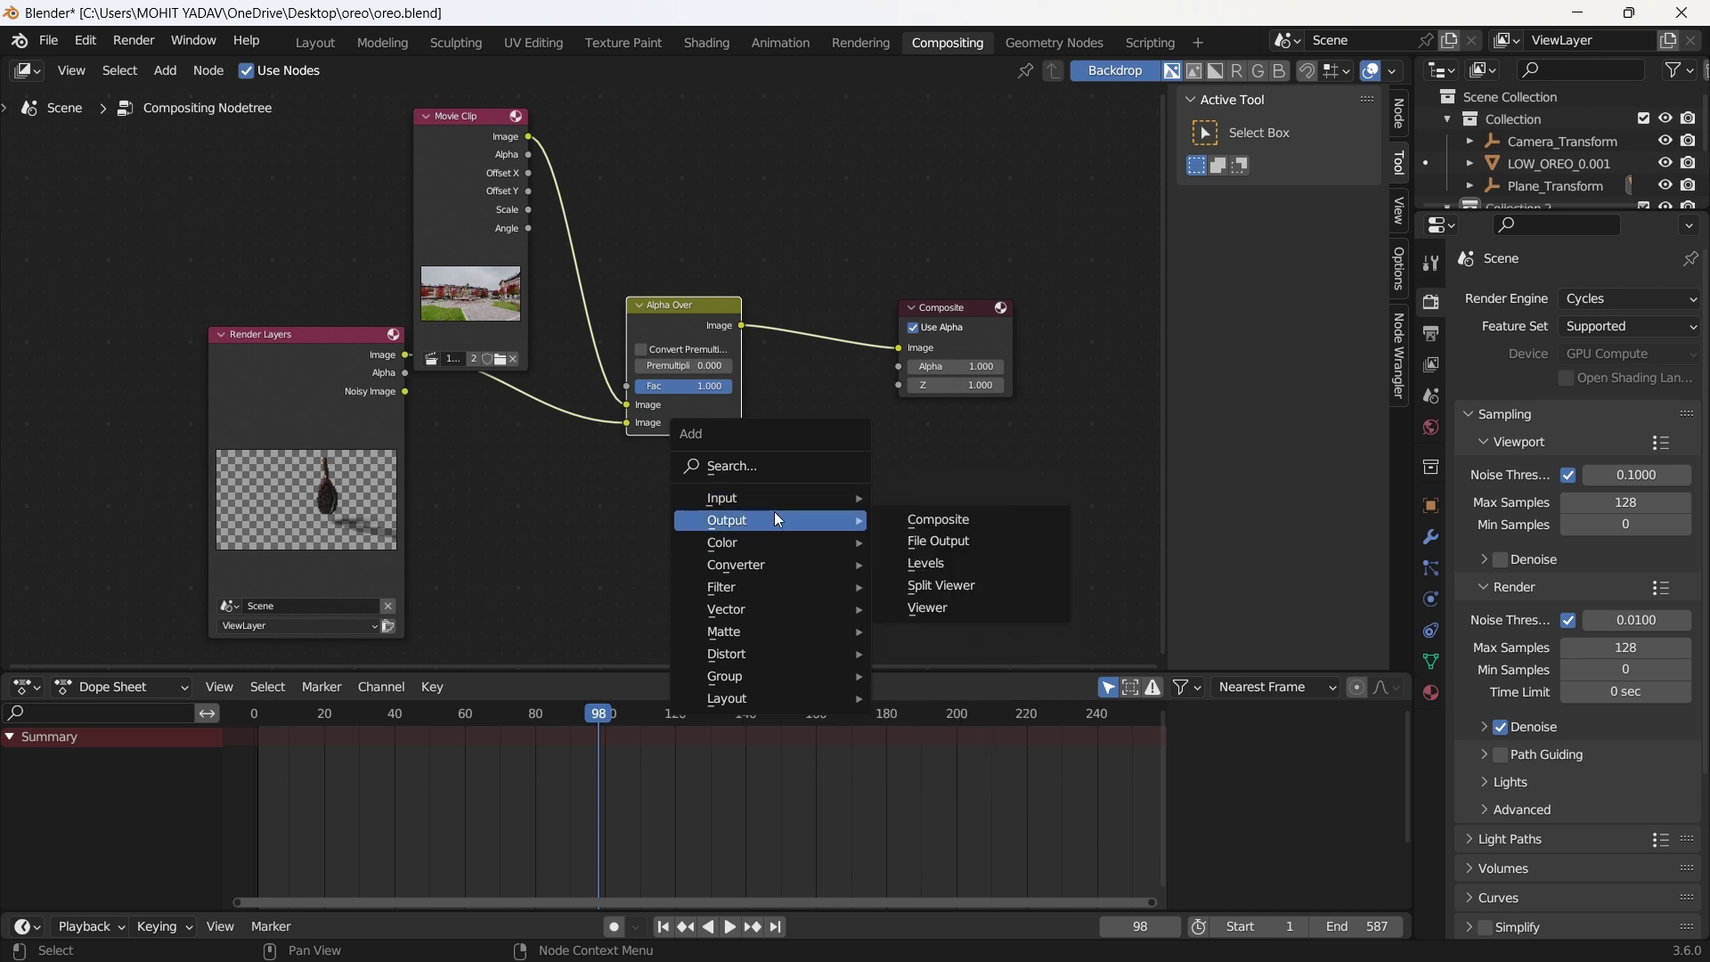
{"action": "left_click", "coordinate": [931, 604]}
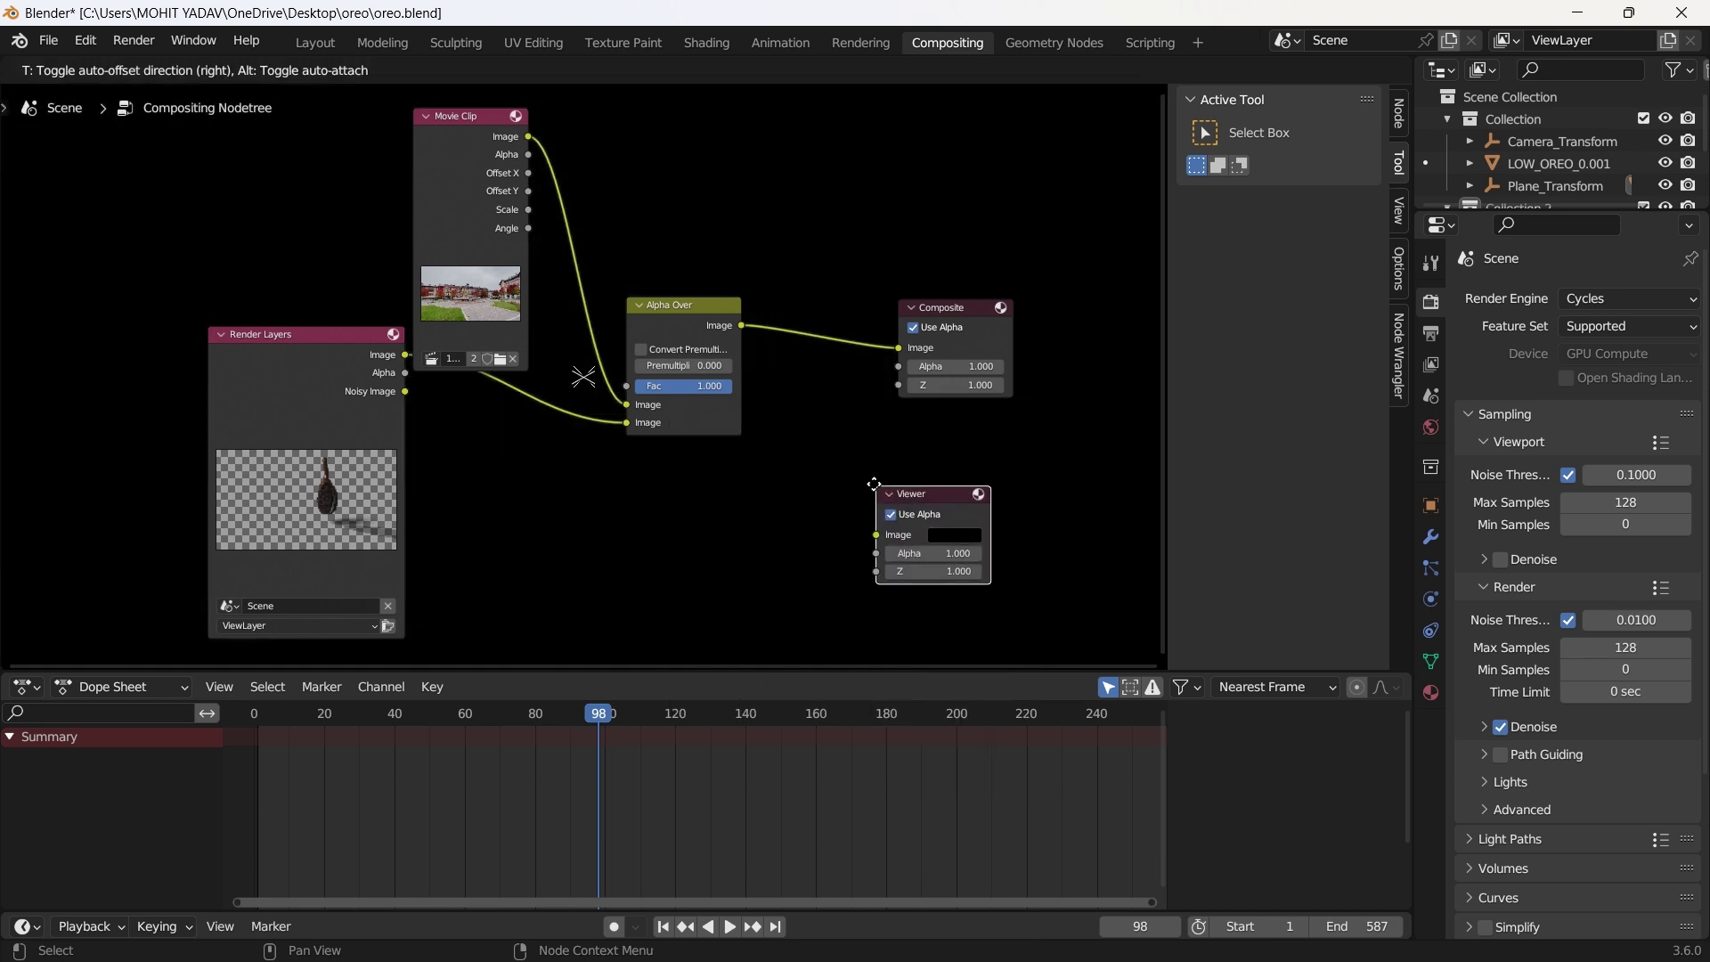
{"action": "left_click", "coordinate": [857, 463]}
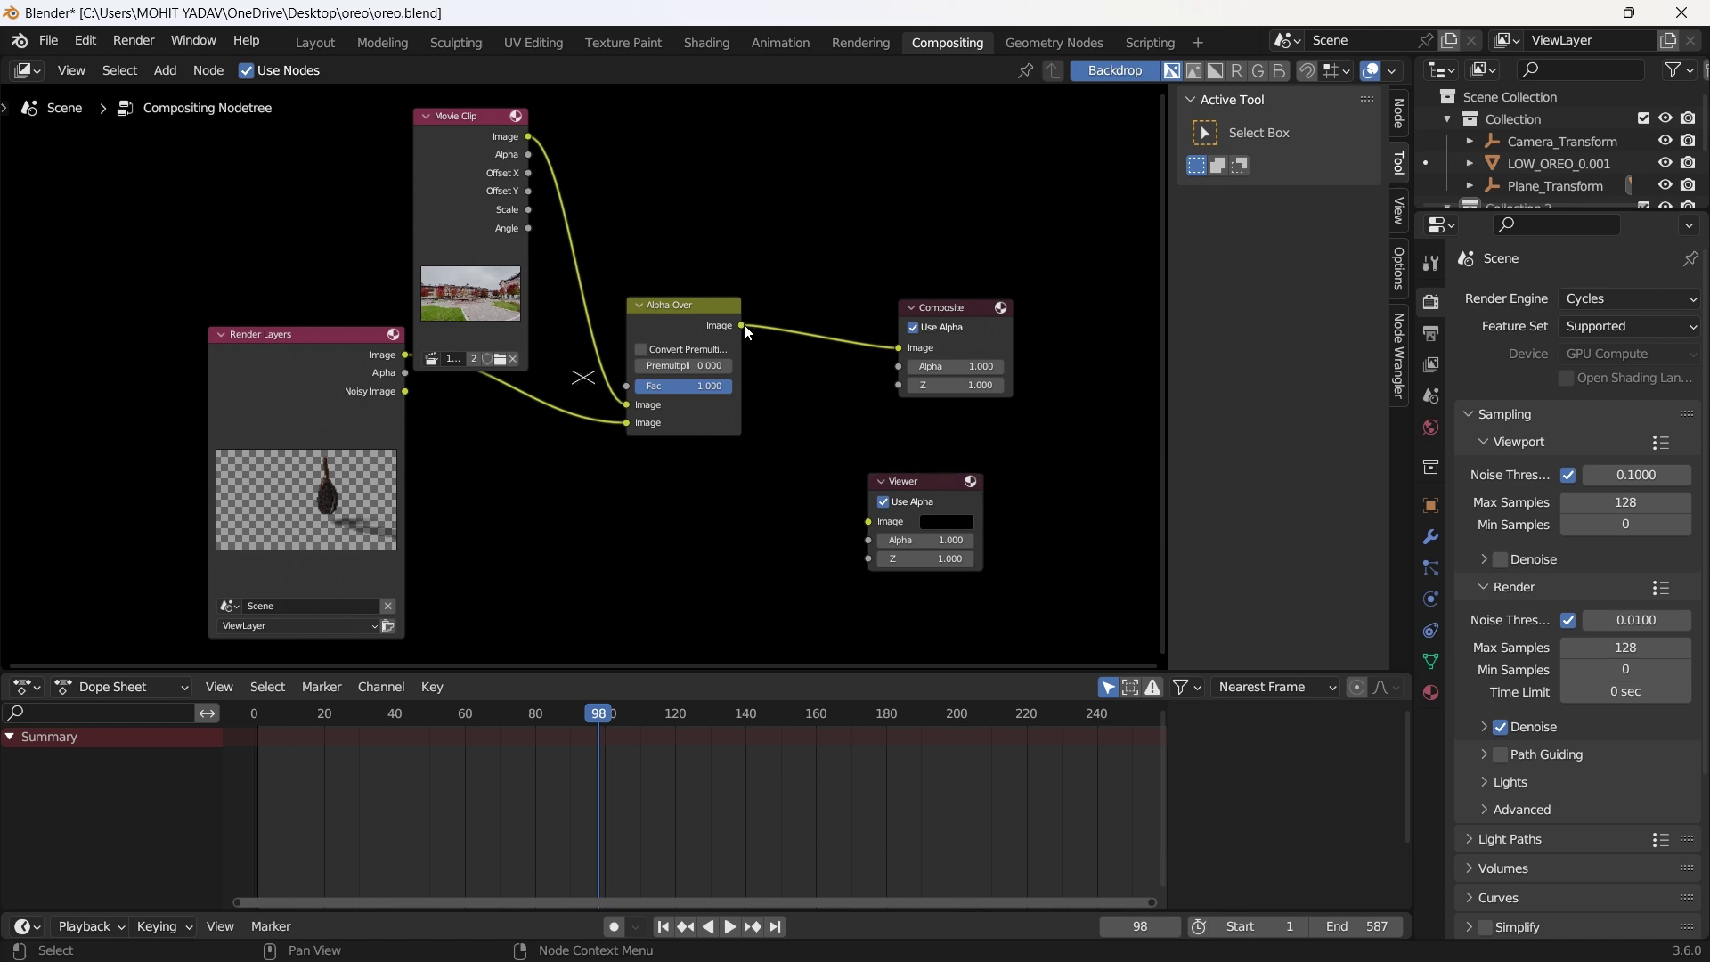
{"action": "left_click_drag", "start_coordinate": [742, 325], "coordinate": [857, 518]}
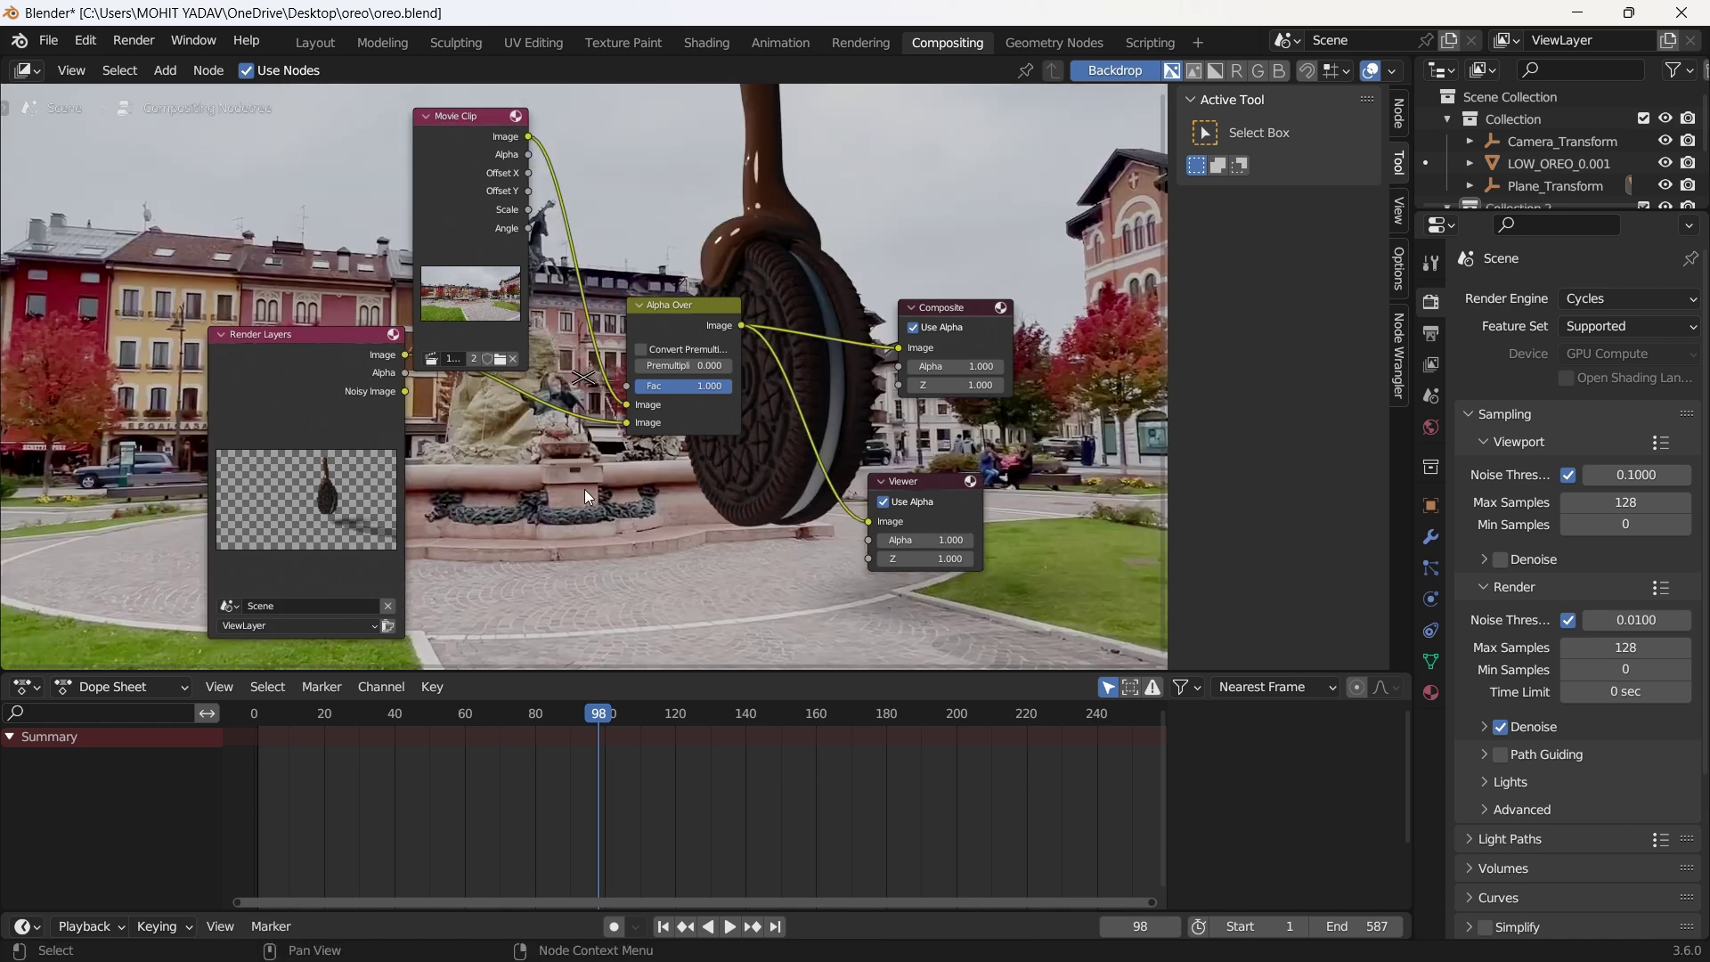
Advance to frame 102 and examine the Oreo composited over the fountain footage in the backdrop.
{"action": "scroll", "coordinate": [577, 486], "scroll_direction": "down", "scroll_amount": 3}
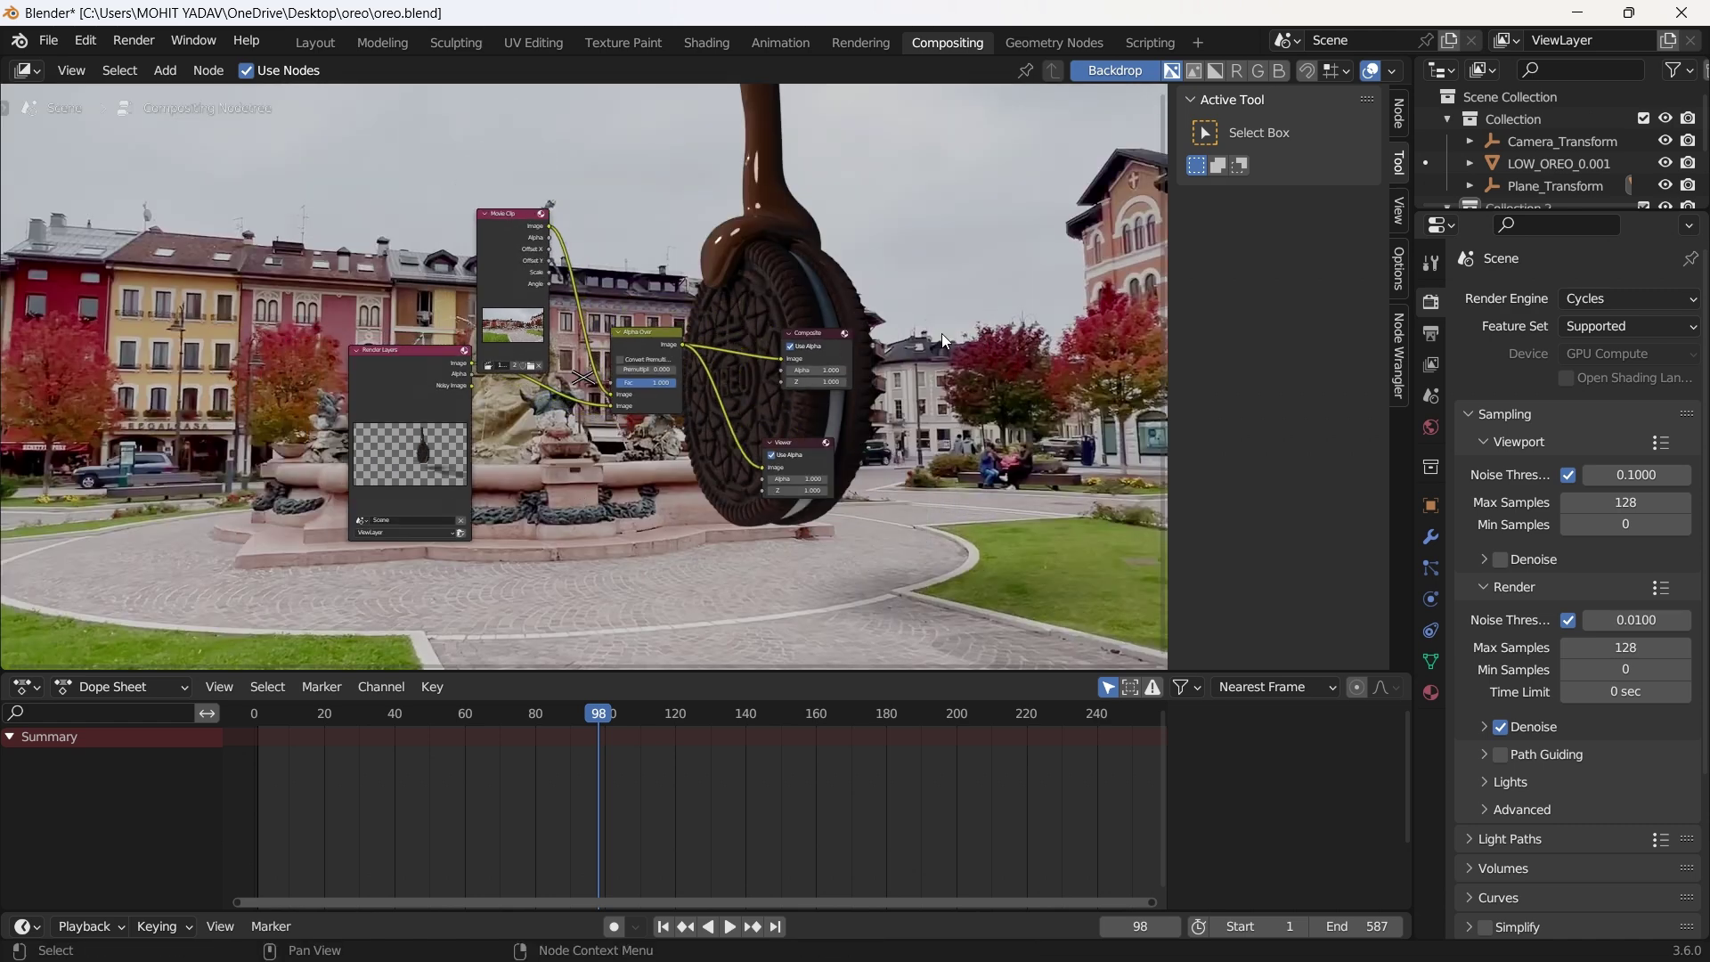
{"action": "scroll", "coordinate": [942, 333], "scroll_direction": "down", "scroll_amount": 4, "text": "alt"}
{"action": "scroll", "coordinate": [942, 333], "scroll_direction": "down", "scroll_amount": 3, "text": "shift"}
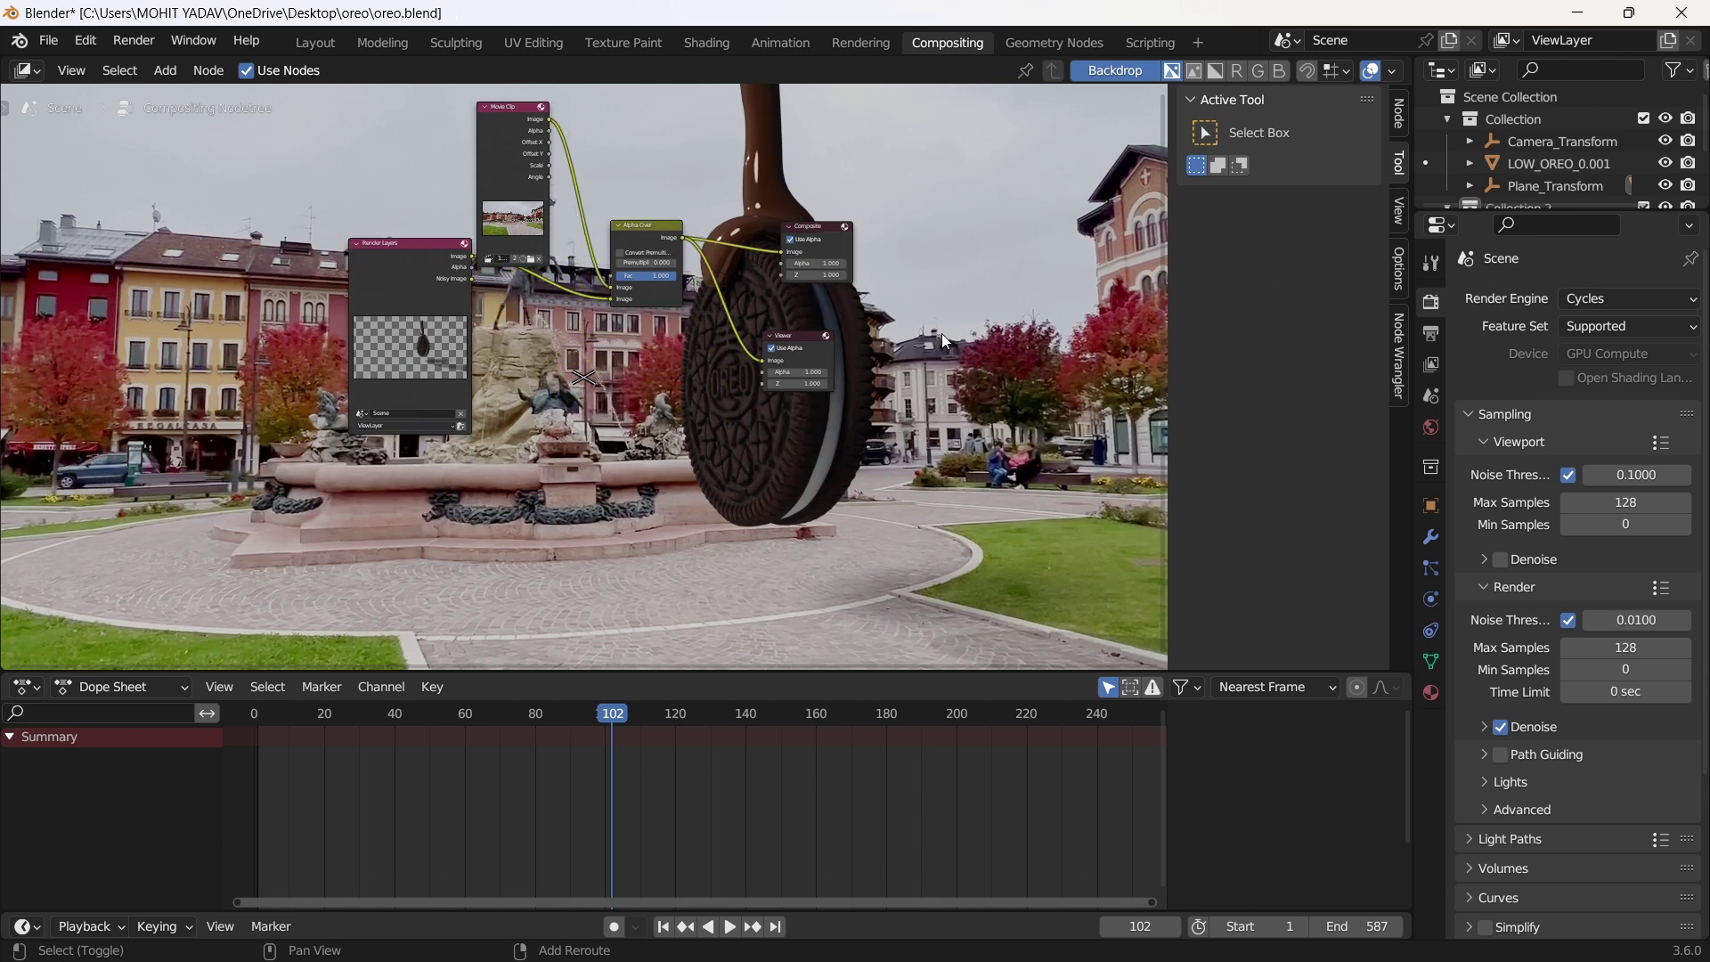
{"action": "scroll", "coordinate": [942, 333], "scroll_direction": "up", "scroll_amount": 3, "text": "shift"}
{"action": "scroll", "coordinate": [944, 324], "scroll_direction": "down", "scroll_amount": 3, "text": "ctrl"}
{"action": "scroll", "coordinate": [944, 323], "scroll_direction": "up", "scroll_amount": 1, "text": "ctrl"}
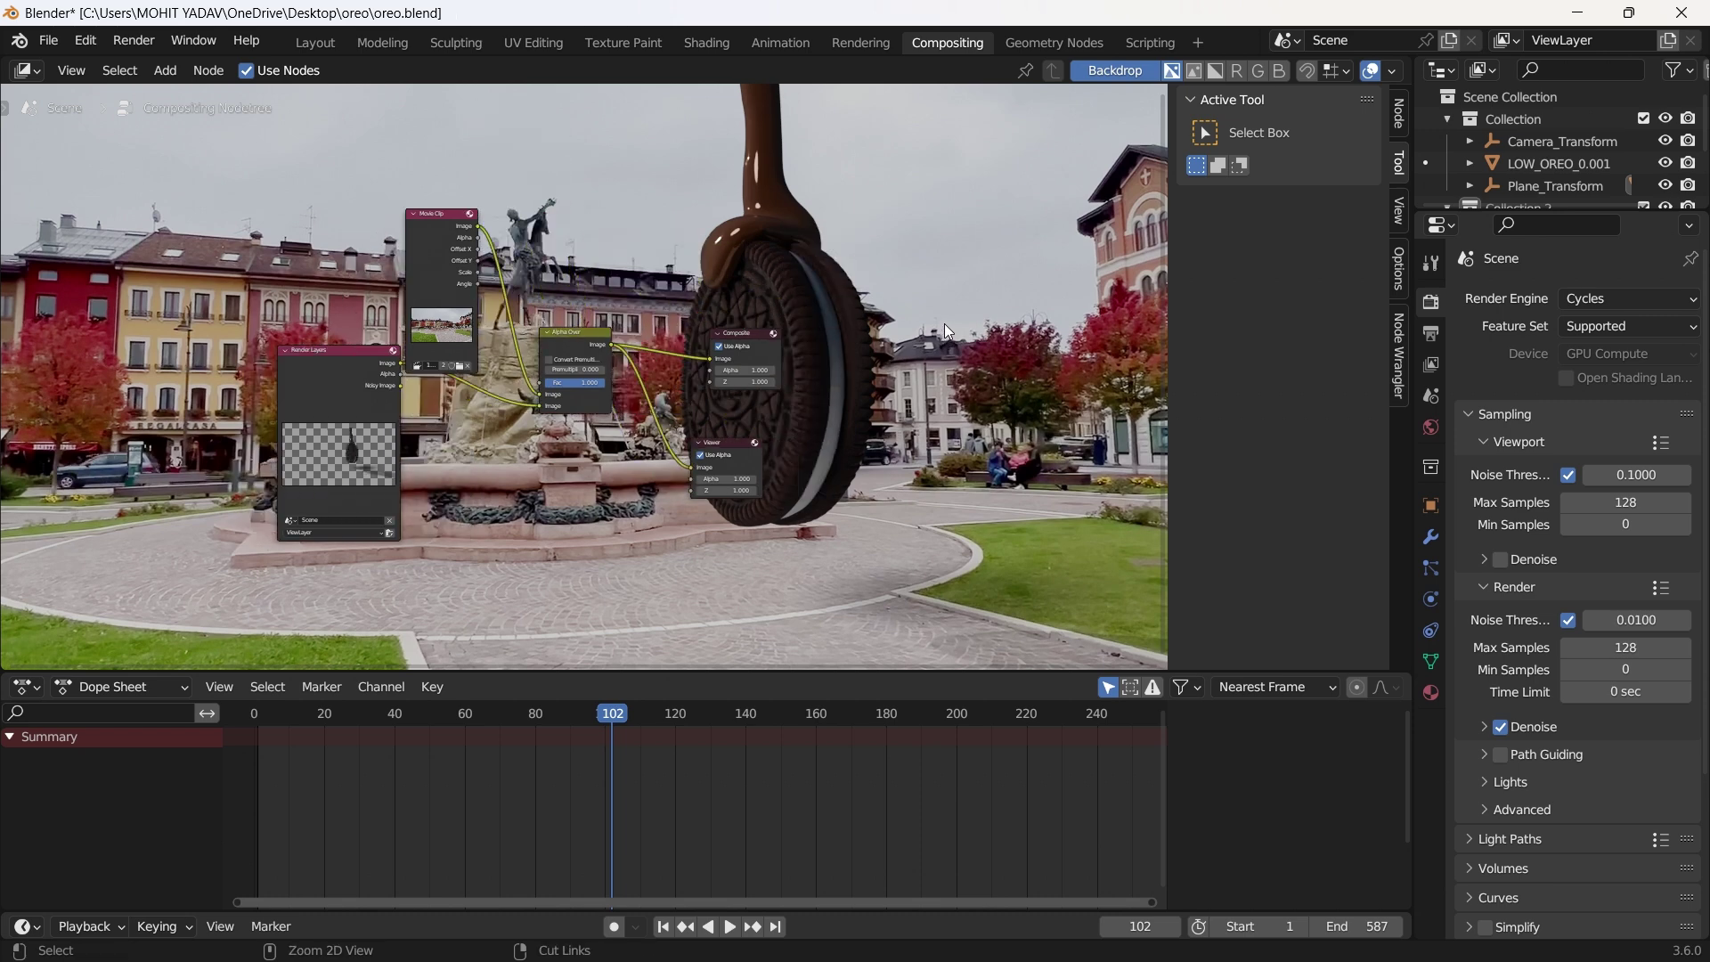